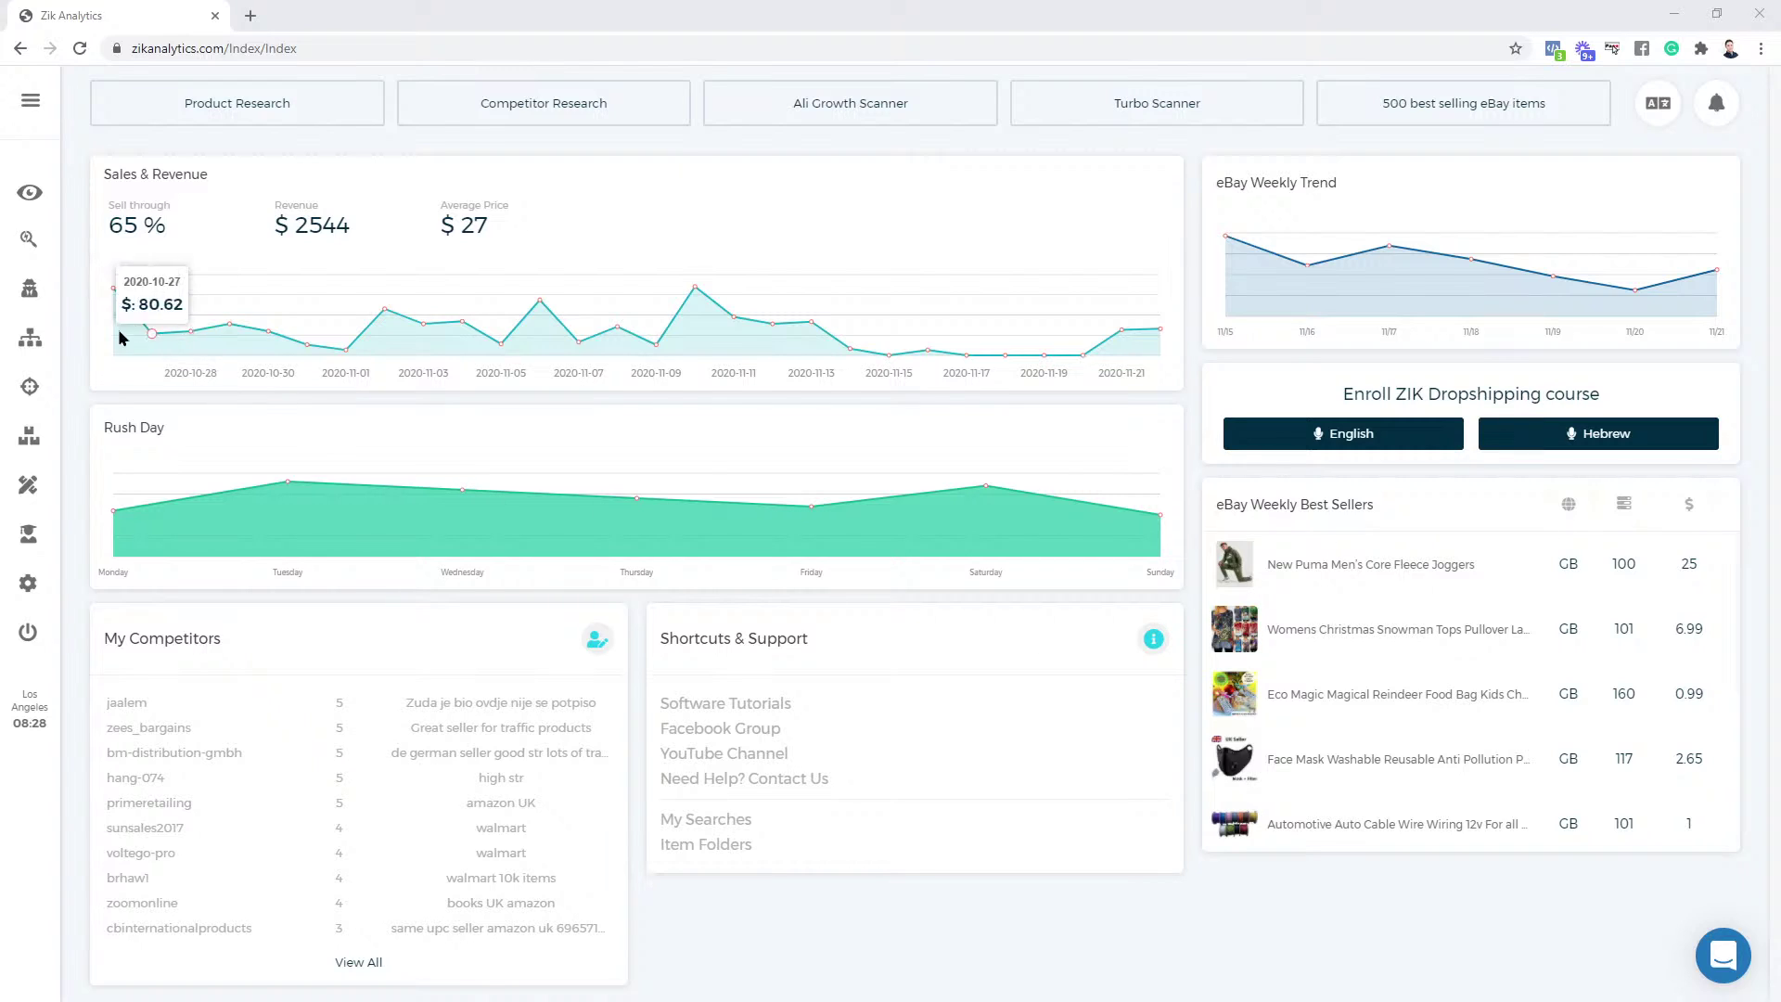
# Open the Bulk Scanner from the scanner tools
pyautogui.click(27, 395)
pyautogui.click(27, 394)
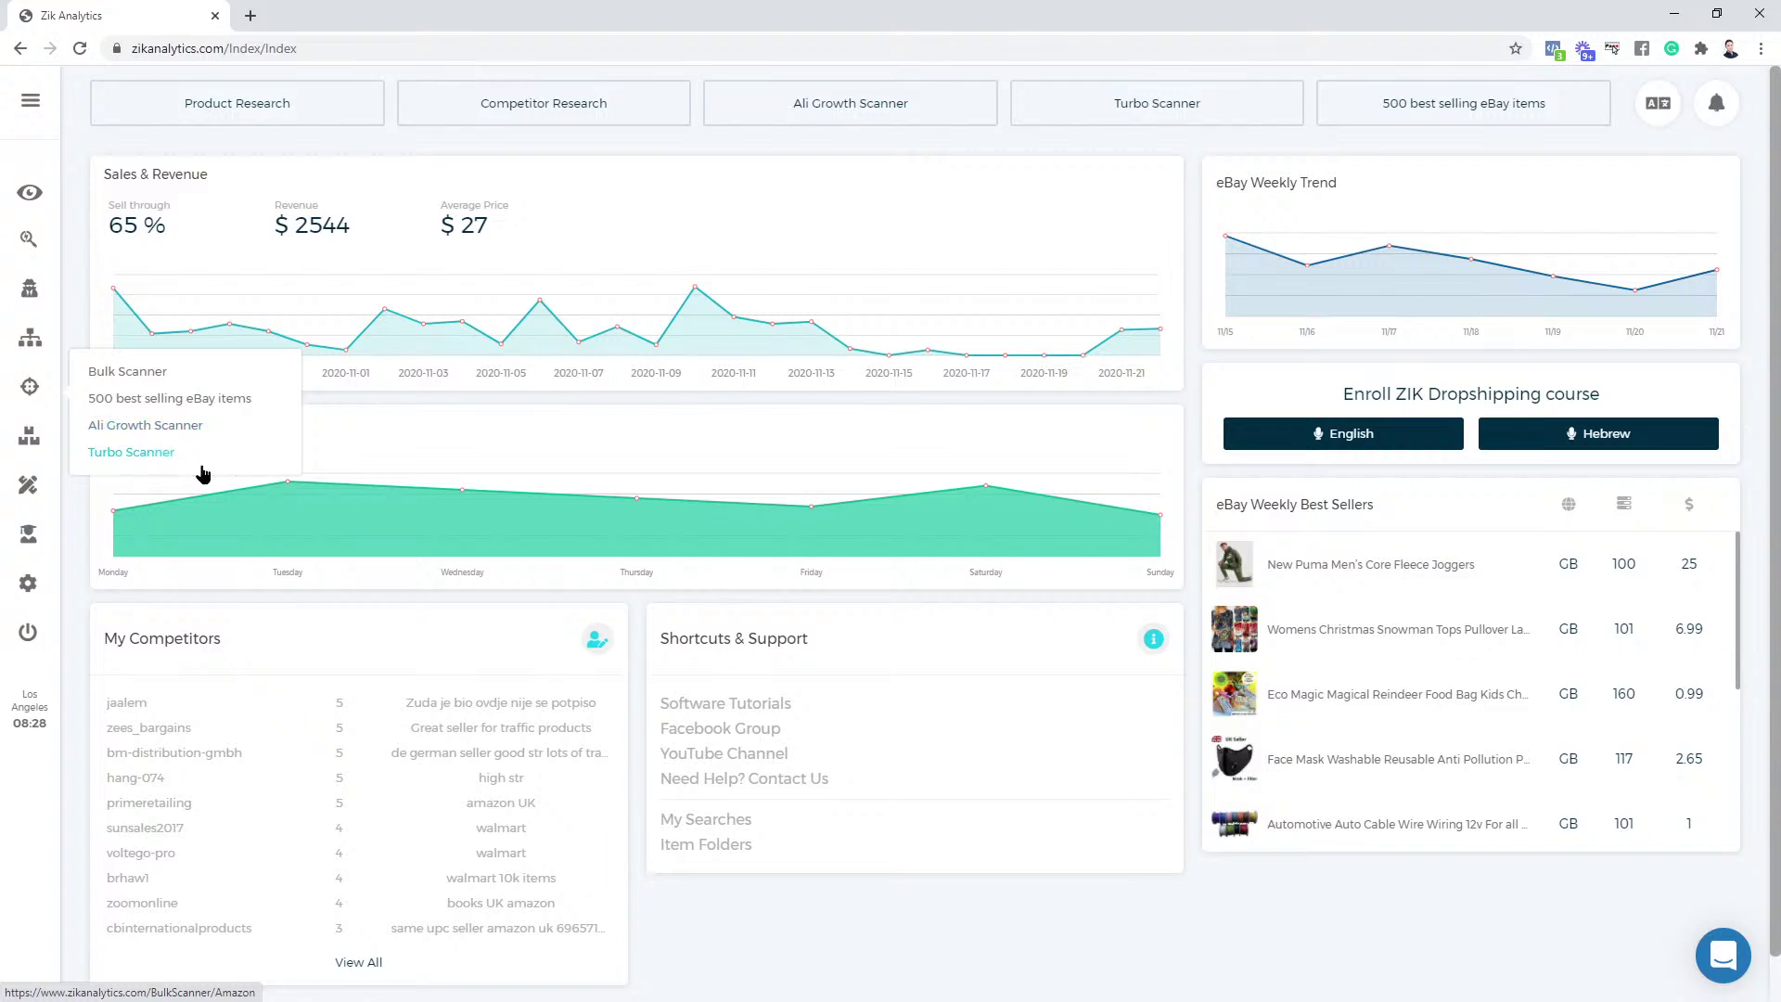
pyautogui.click(131, 381)
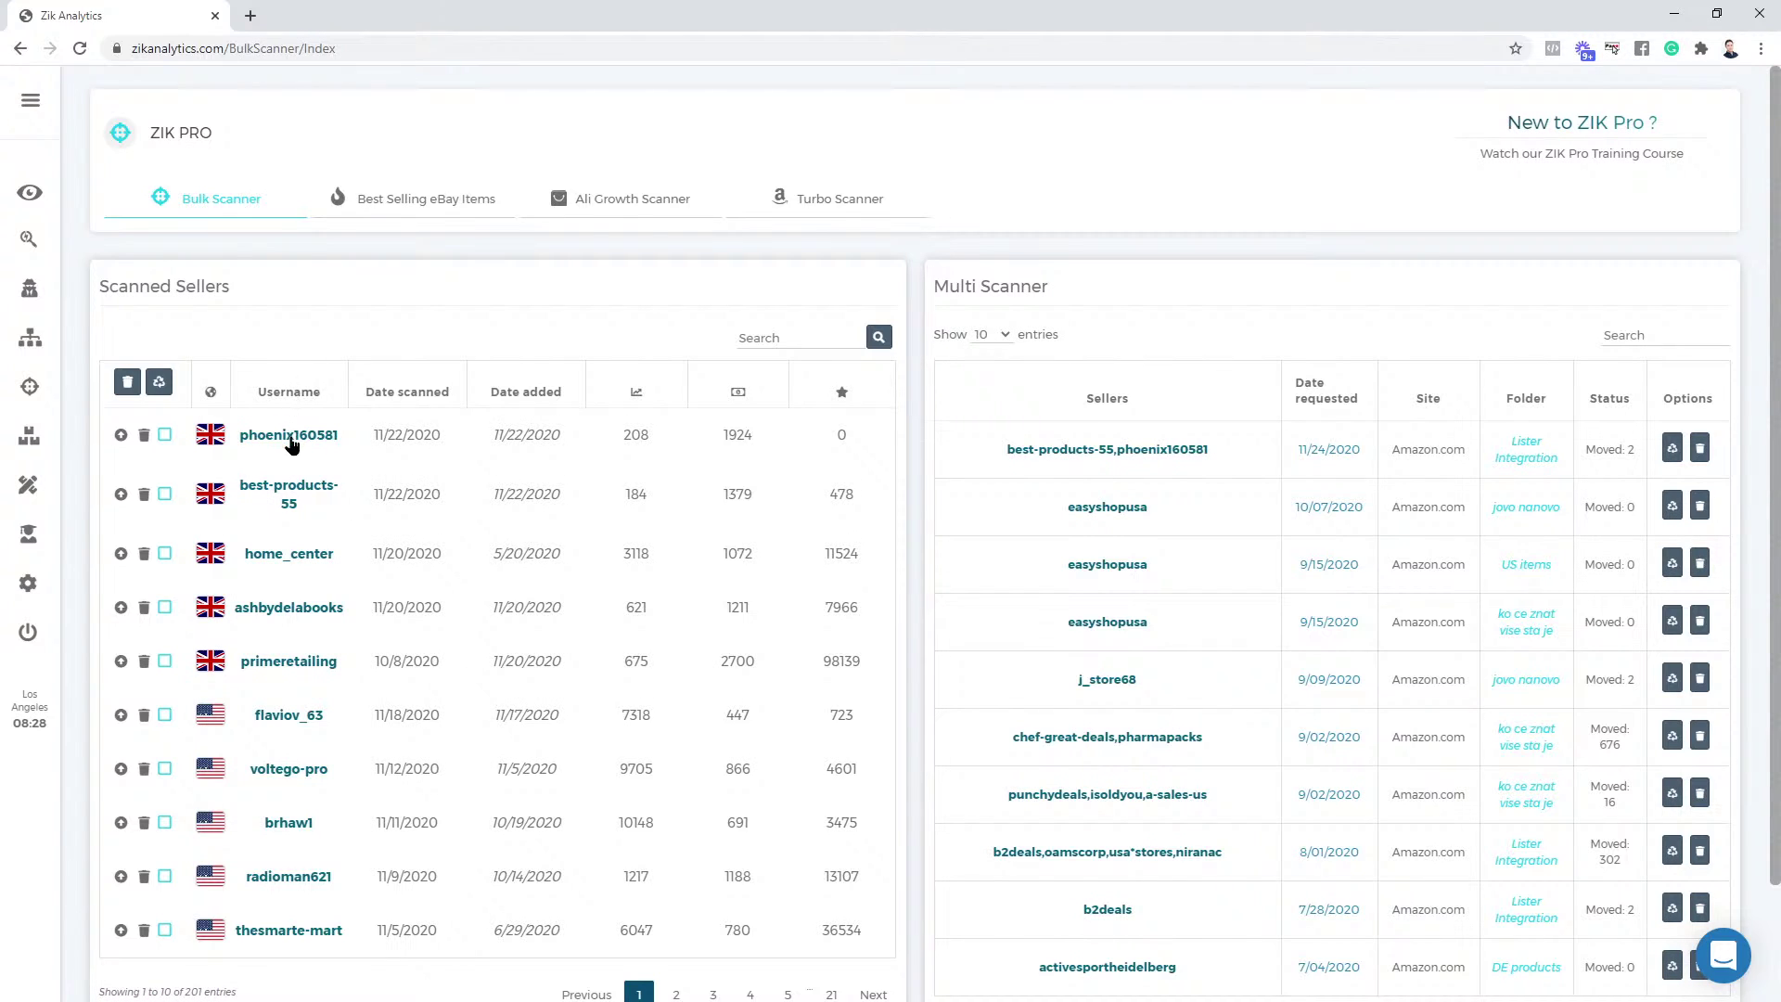
# Select the first four scanned sellers and open the Multi Scanner settings for them
pyautogui.click(165, 435)
pyautogui.click(165, 495)
pyautogui.click(165, 554)
pyautogui.click(165, 607)
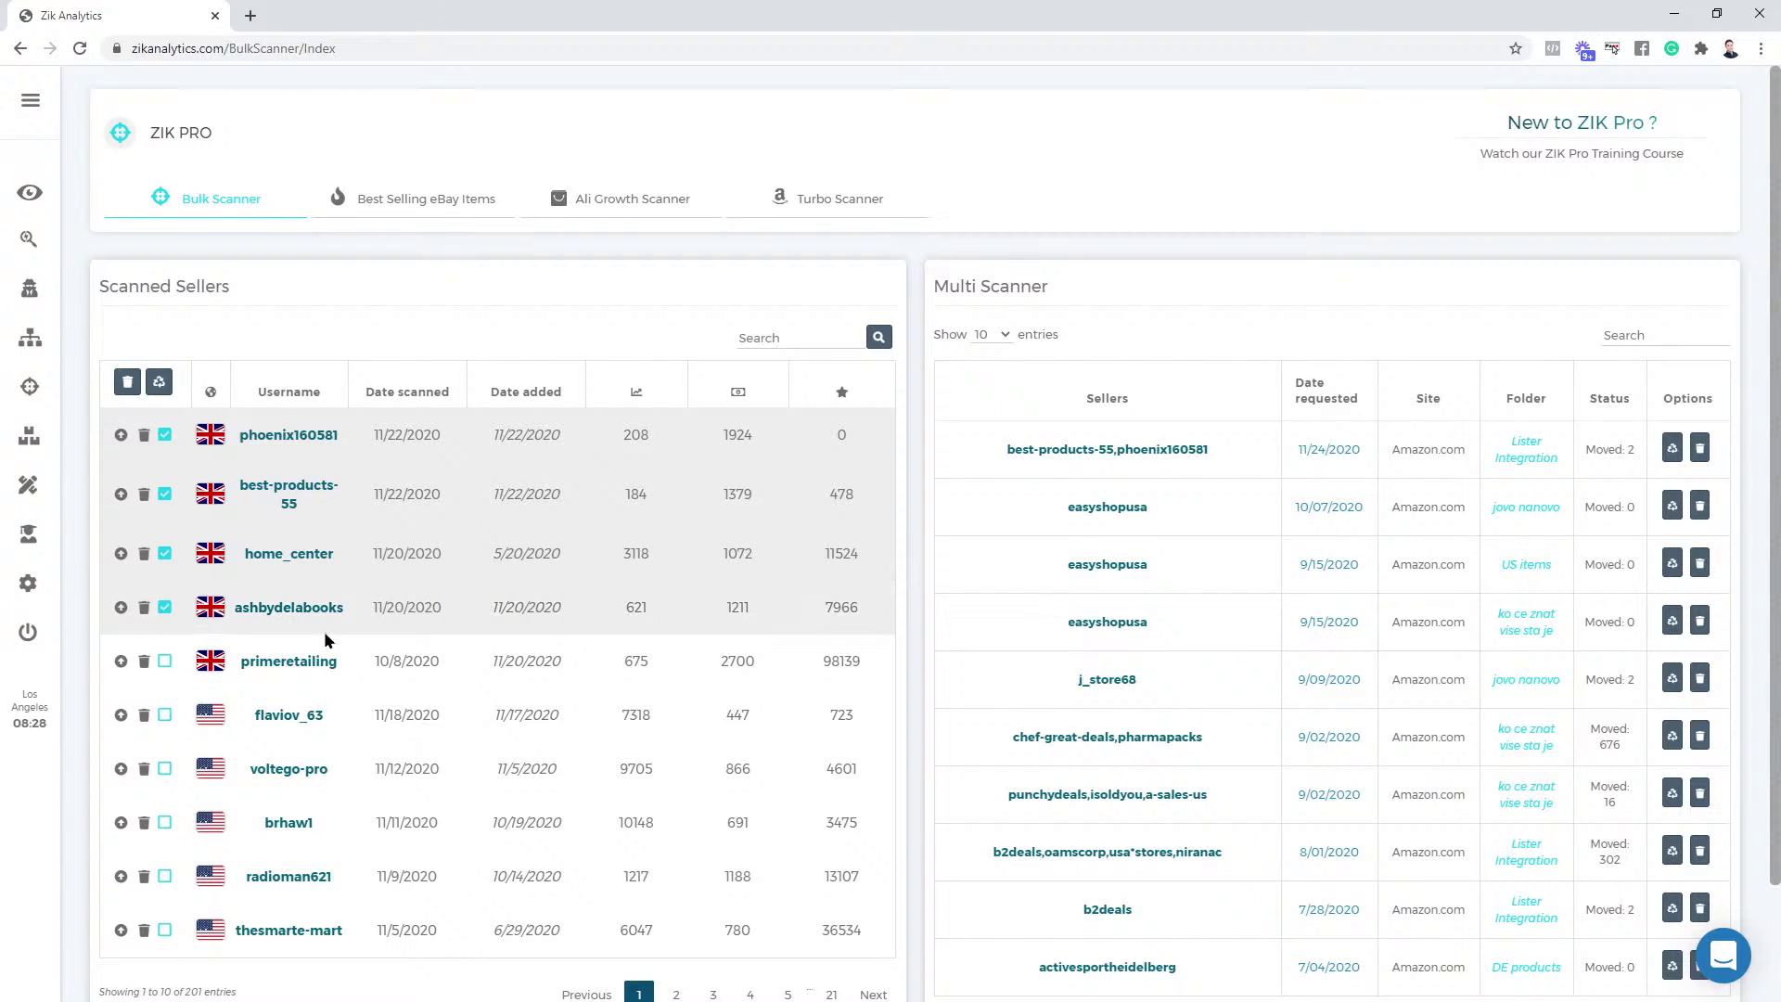
pyautogui.click(160, 382)
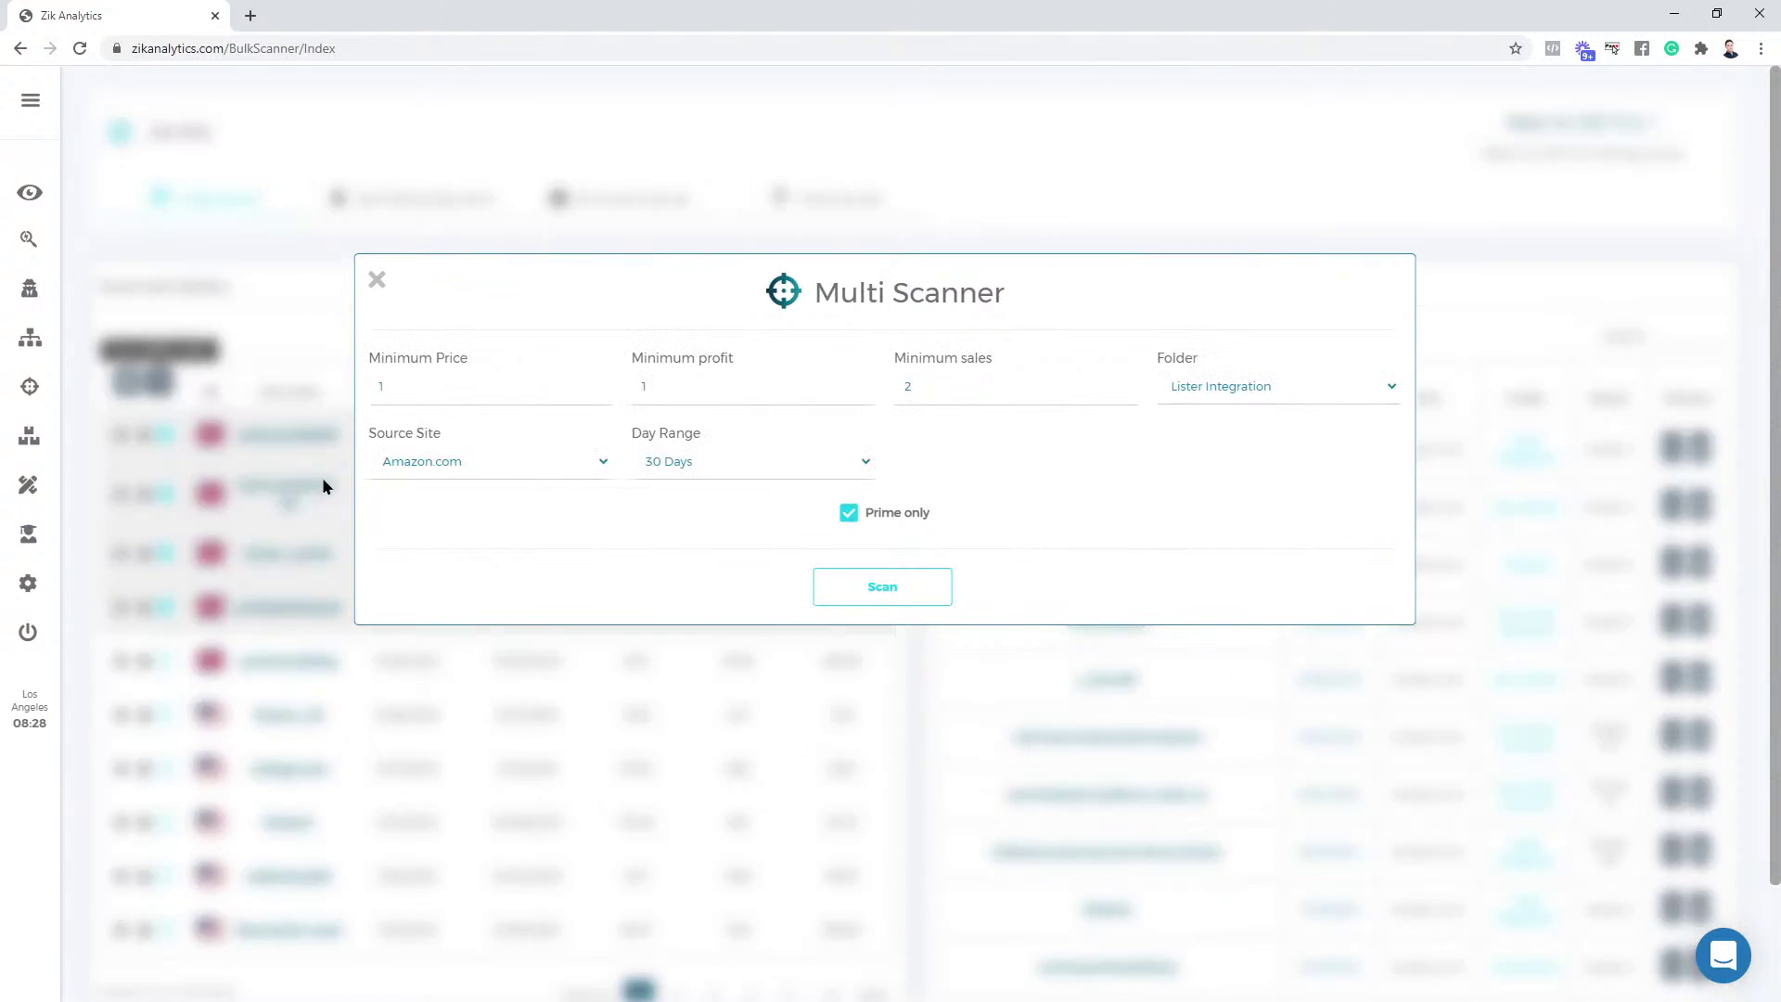
# Set the Multi Scanner's minimum sales to 3, keeping minimum price and minimum profit at 1
pyautogui.click(408, 388)
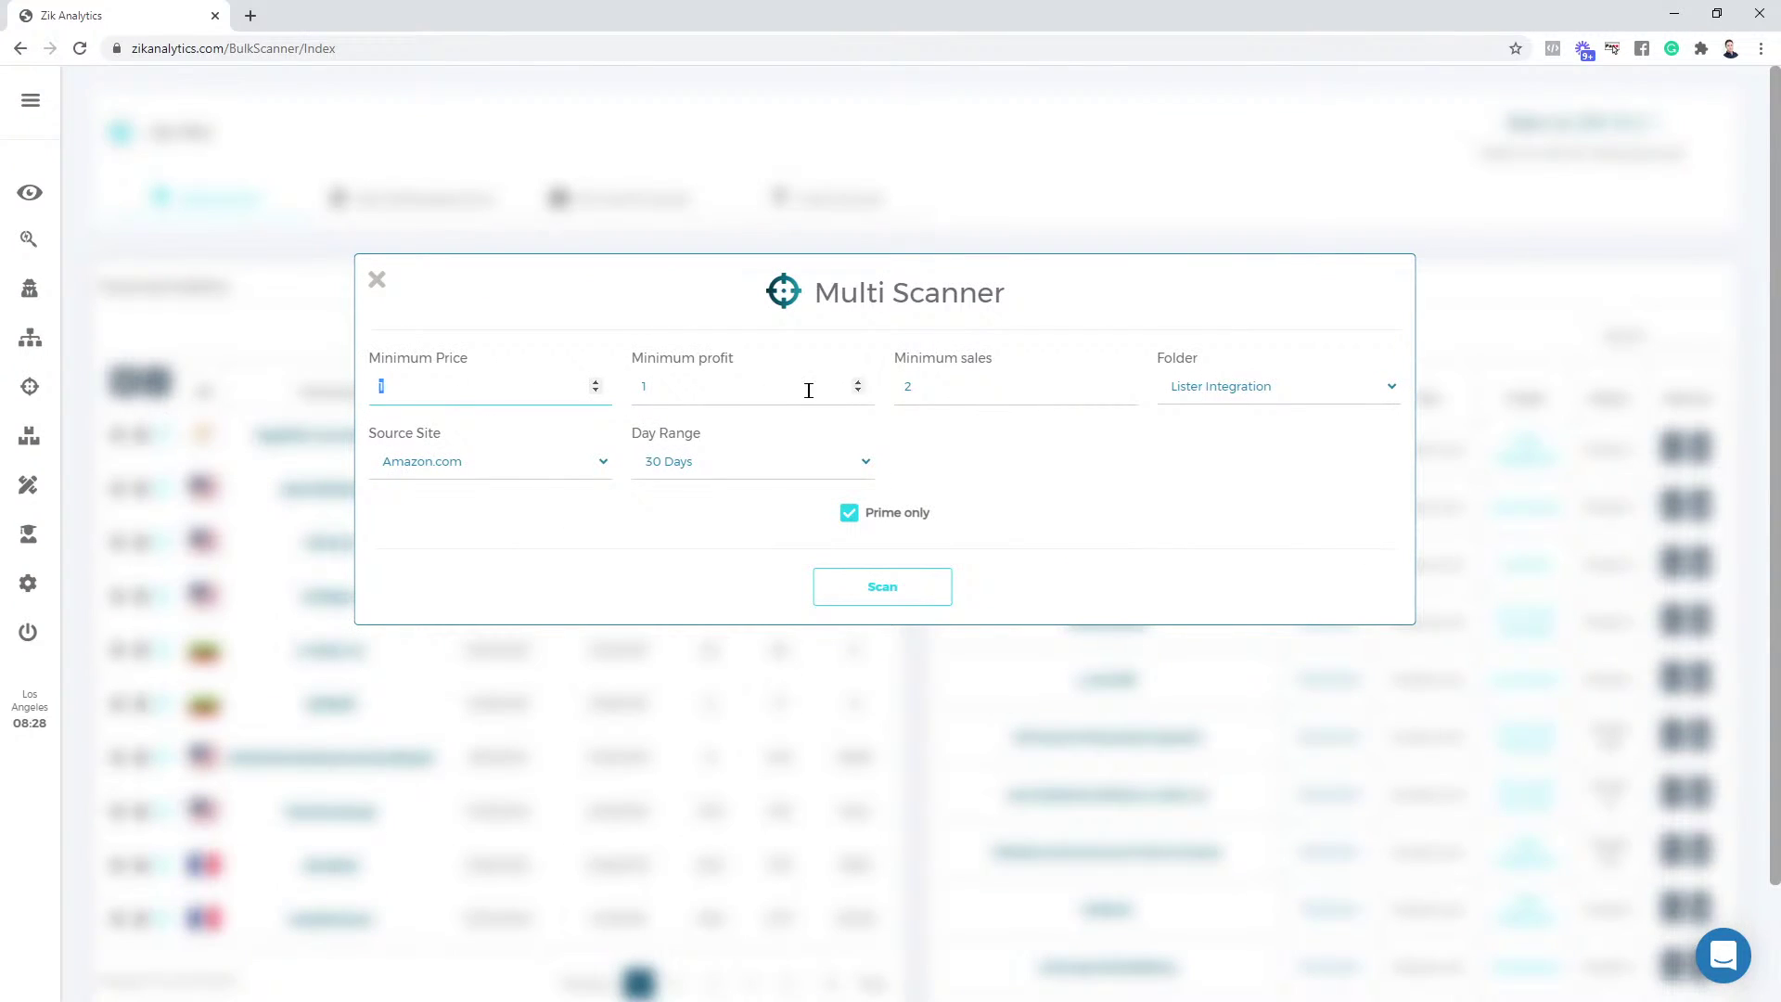
pyautogui.press('Tab')
pyautogui.press('Tab')
pyautogui.press('Up')
pyautogui.press('Tab')
pyautogui.doubleClick(507, 388)
pyautogui.press('Tab')
pyautogui.press('Tab')
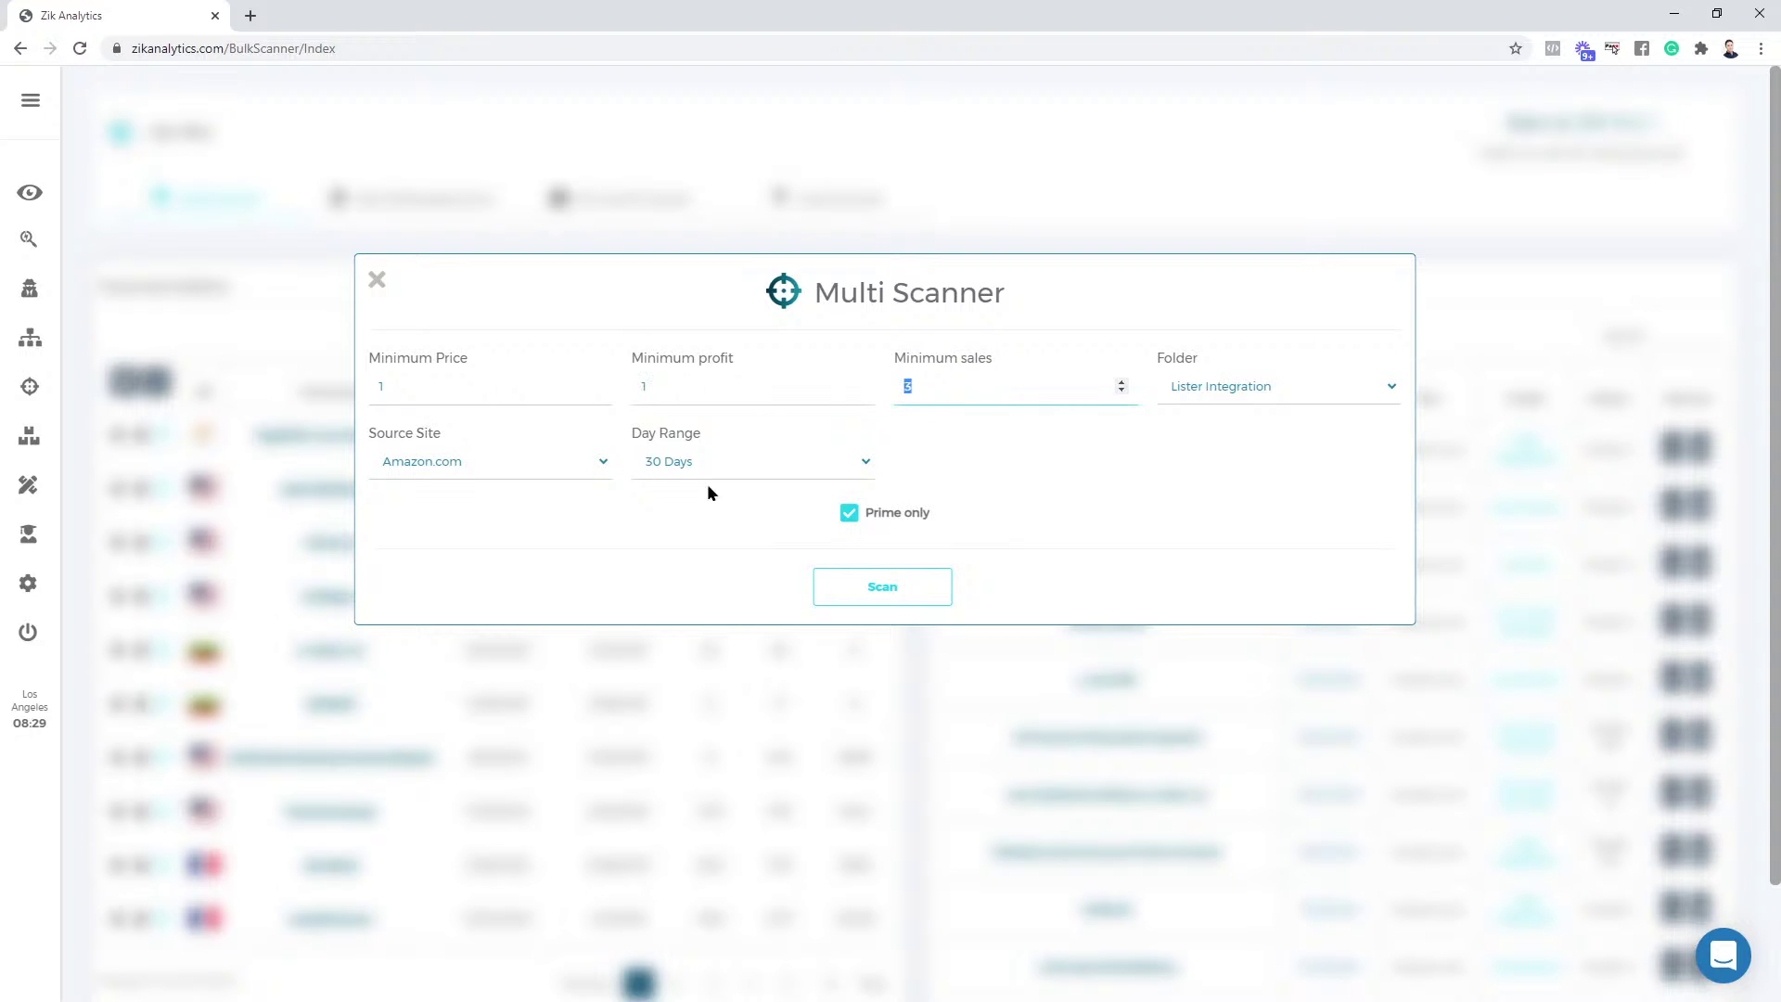
# Examine the source site and day range options of the Multi Scanner, and close it without scanning
pyautogui.click(477, 471)
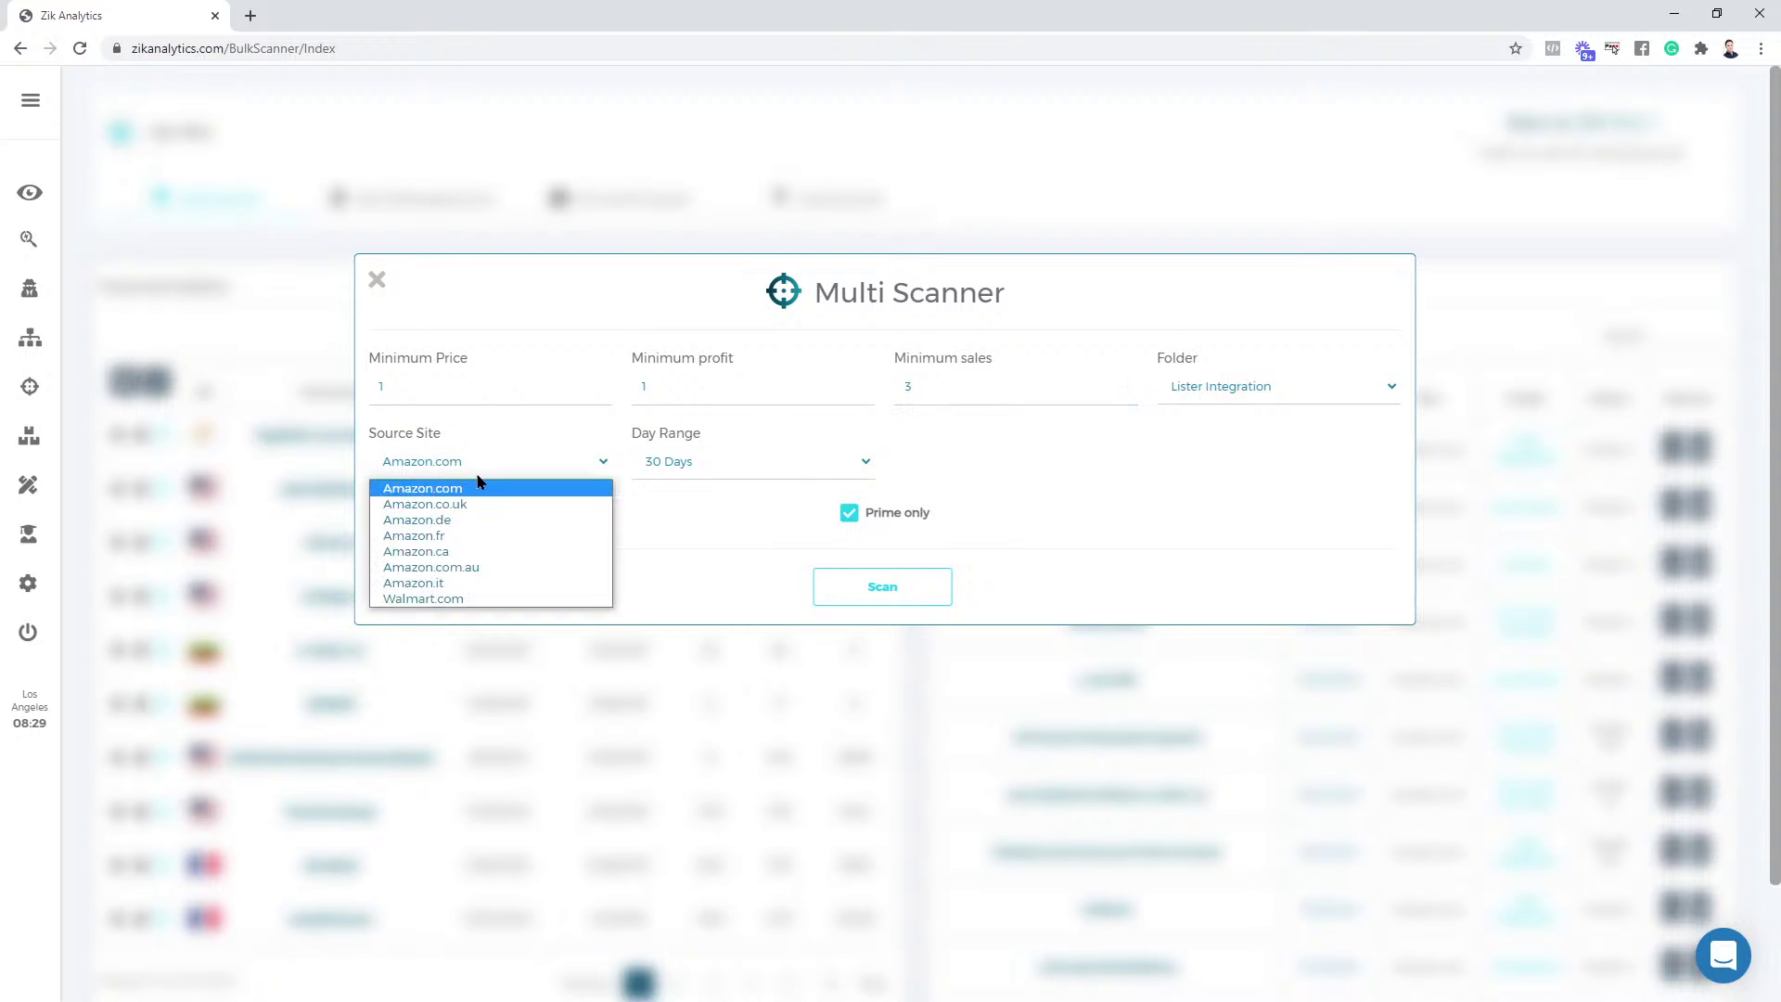
pyautogui.click(743, 467)
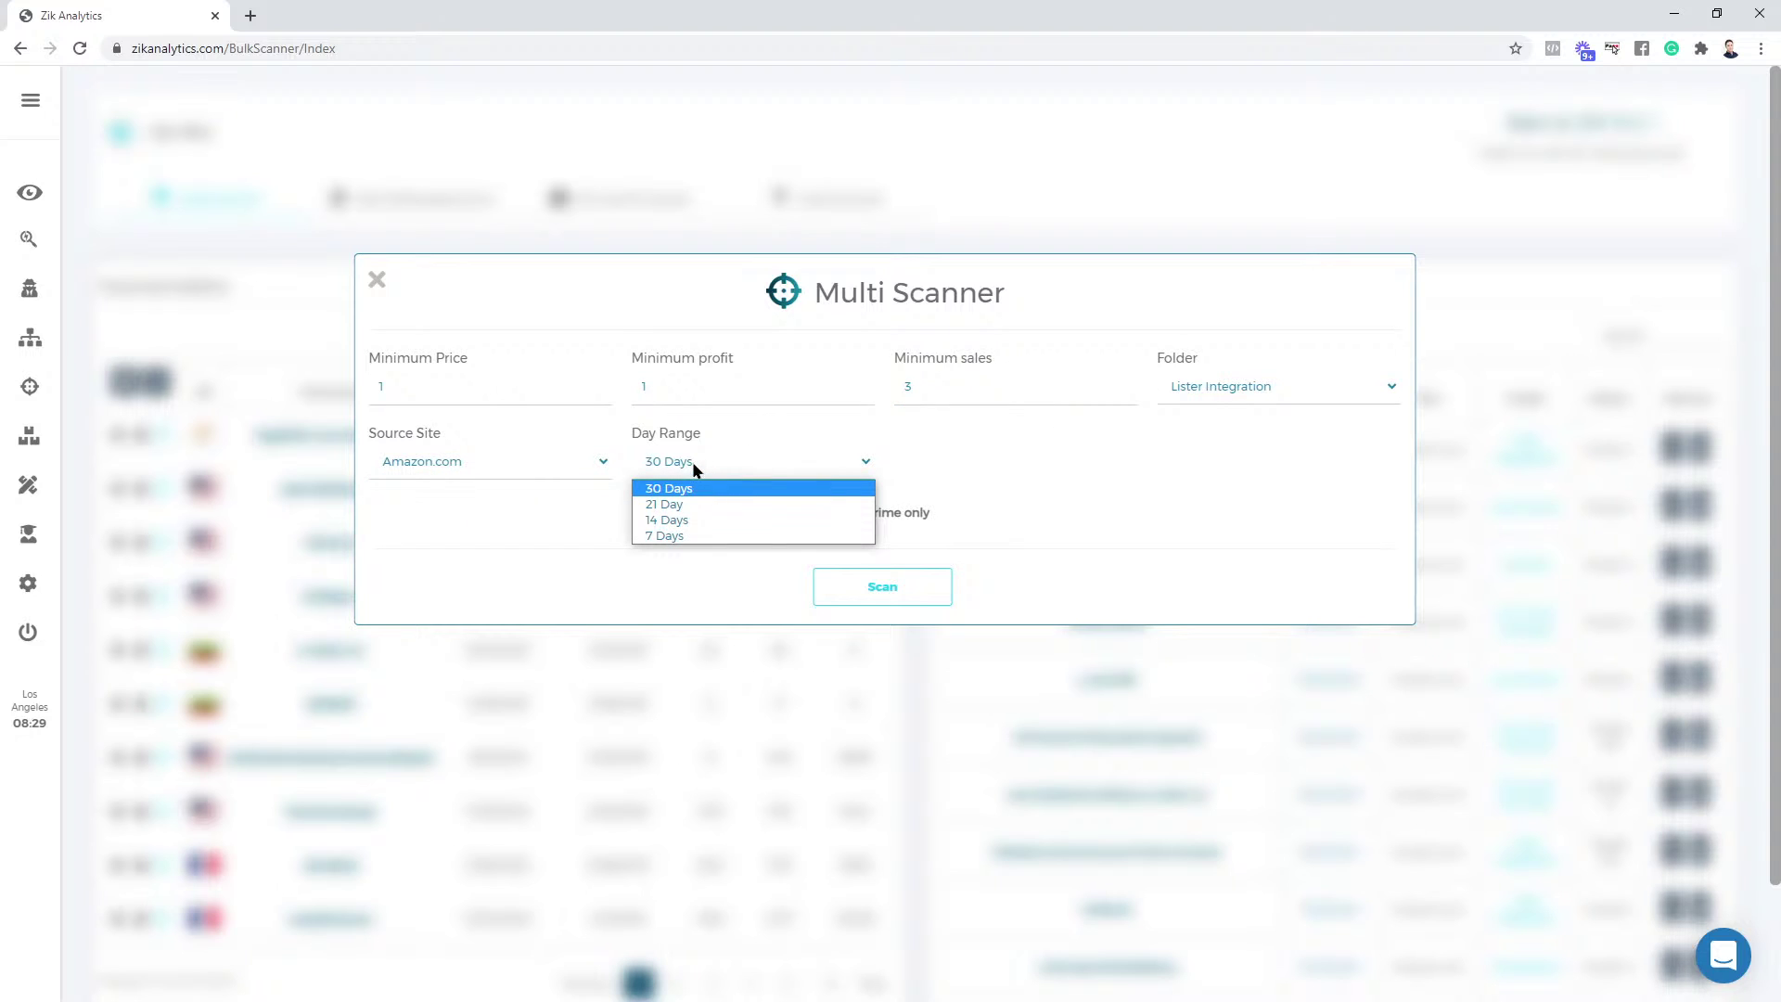
pyautogui.click(512, 459)
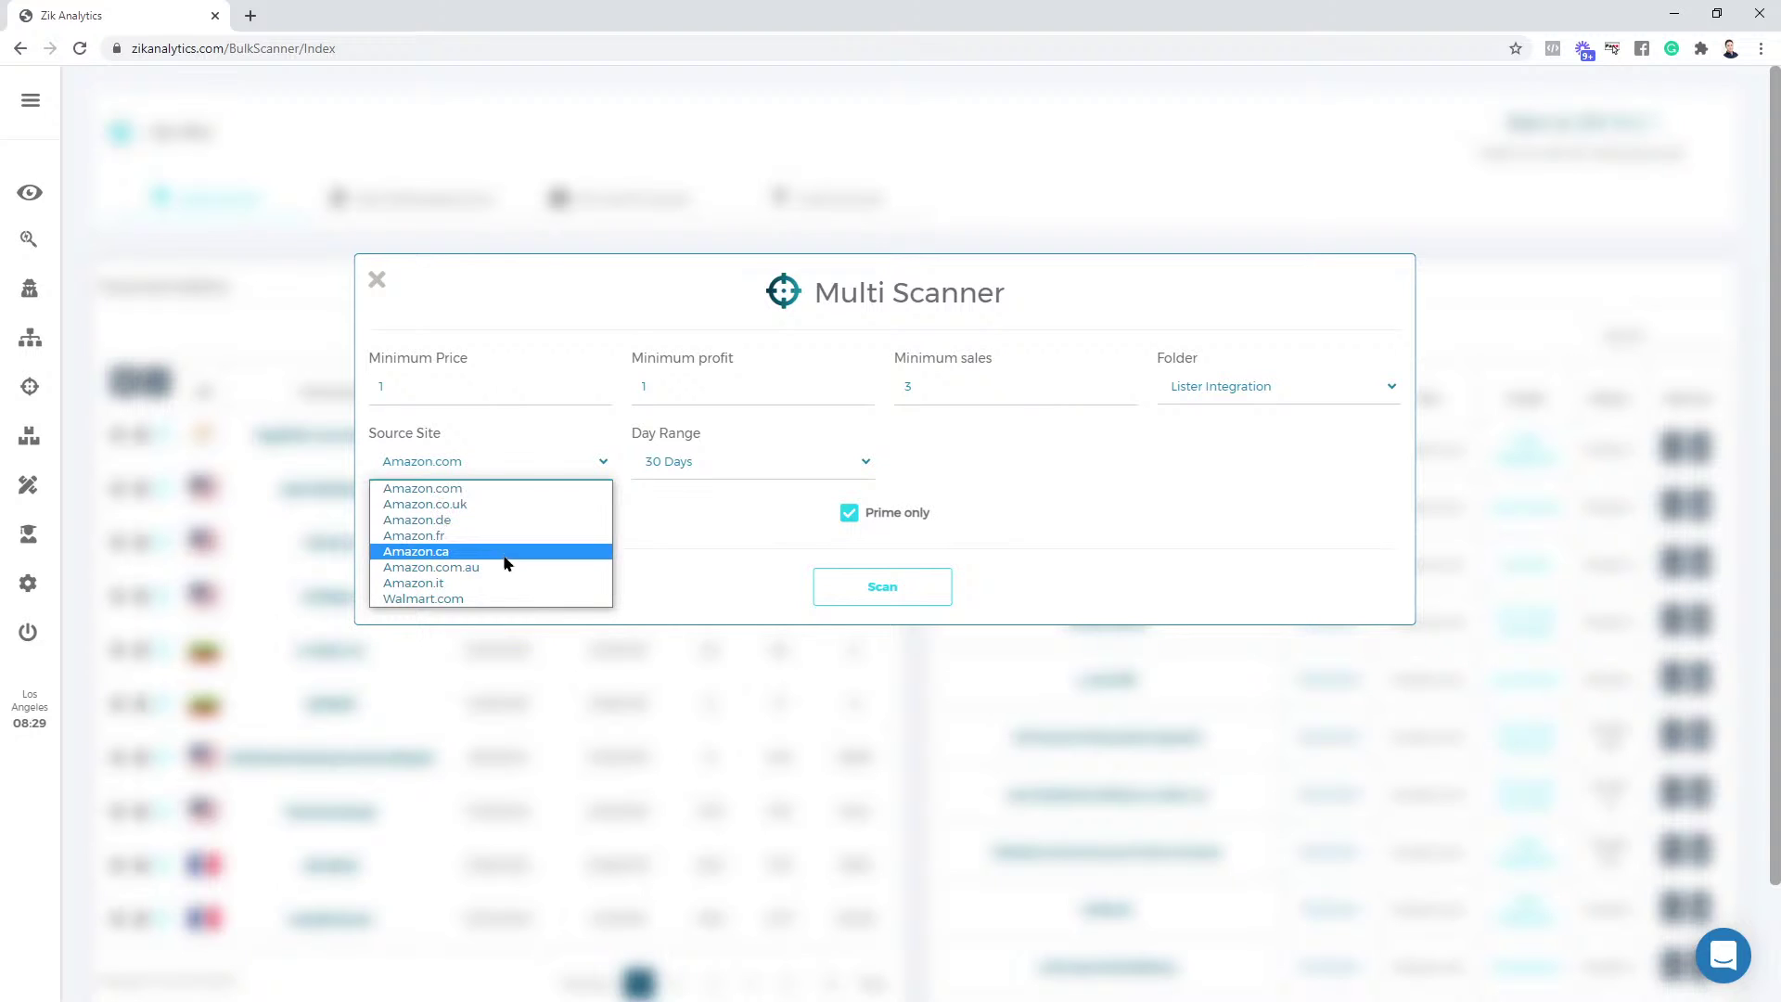
pyautogui.click(677, 575)
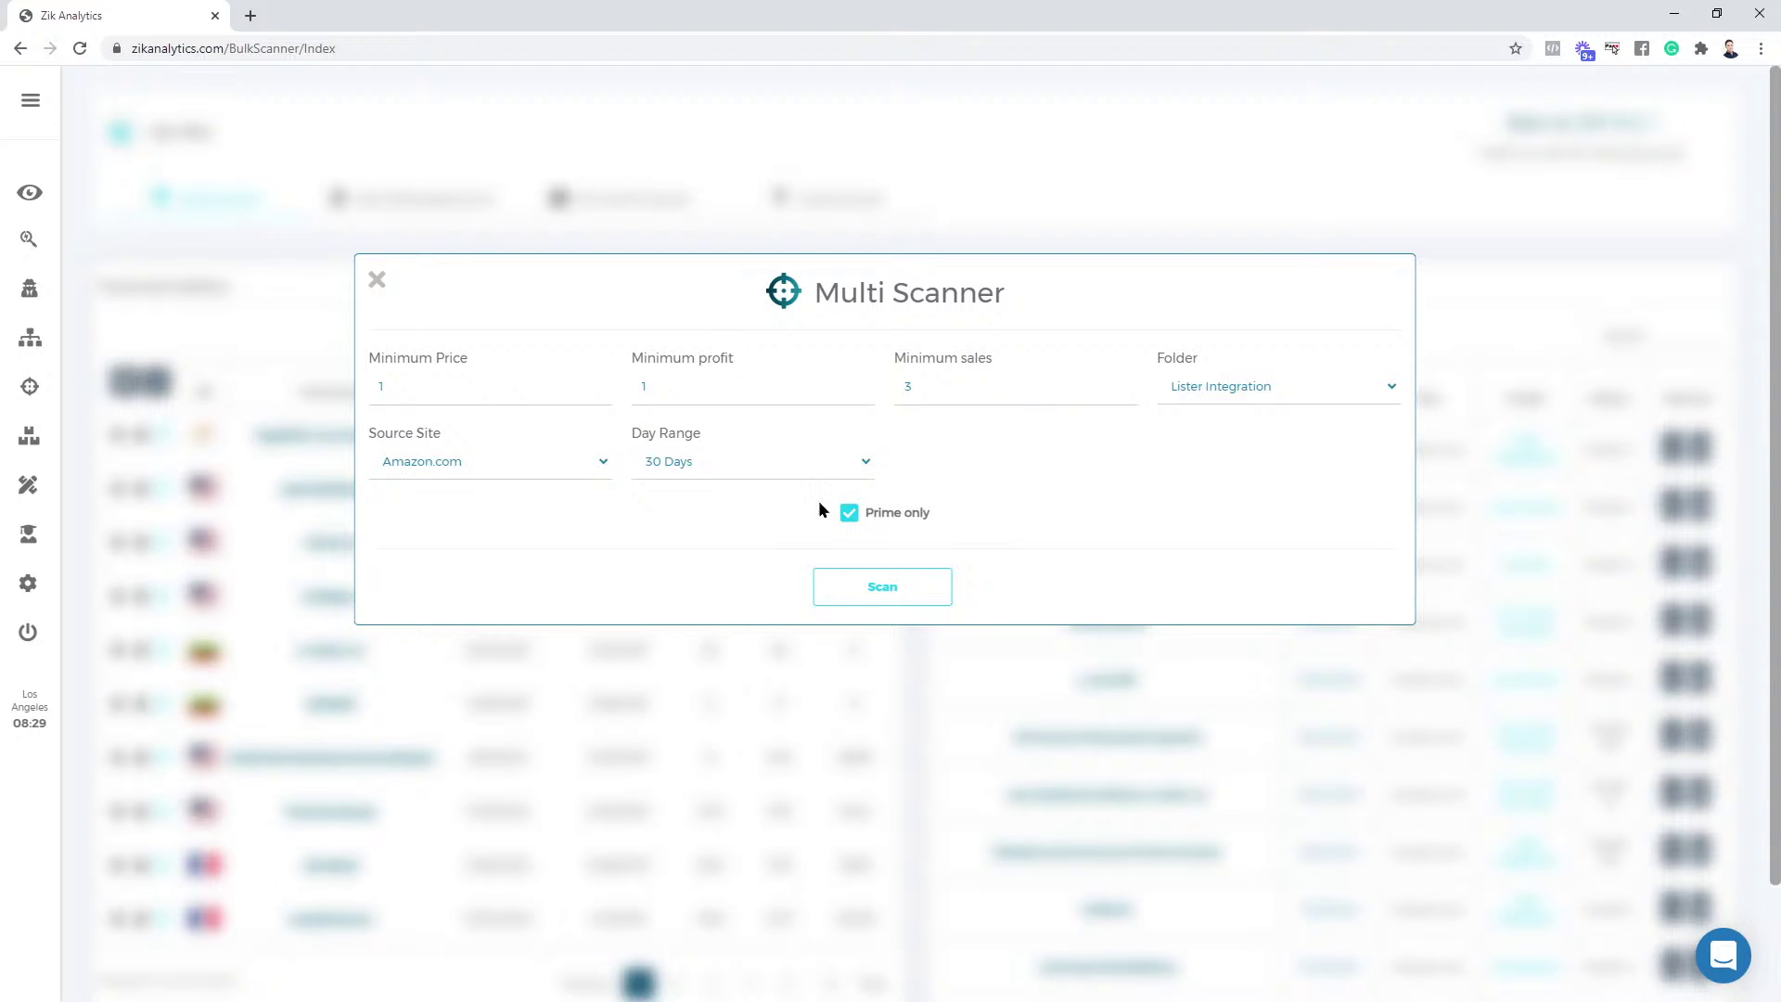
pyautogui.click(794, 464)
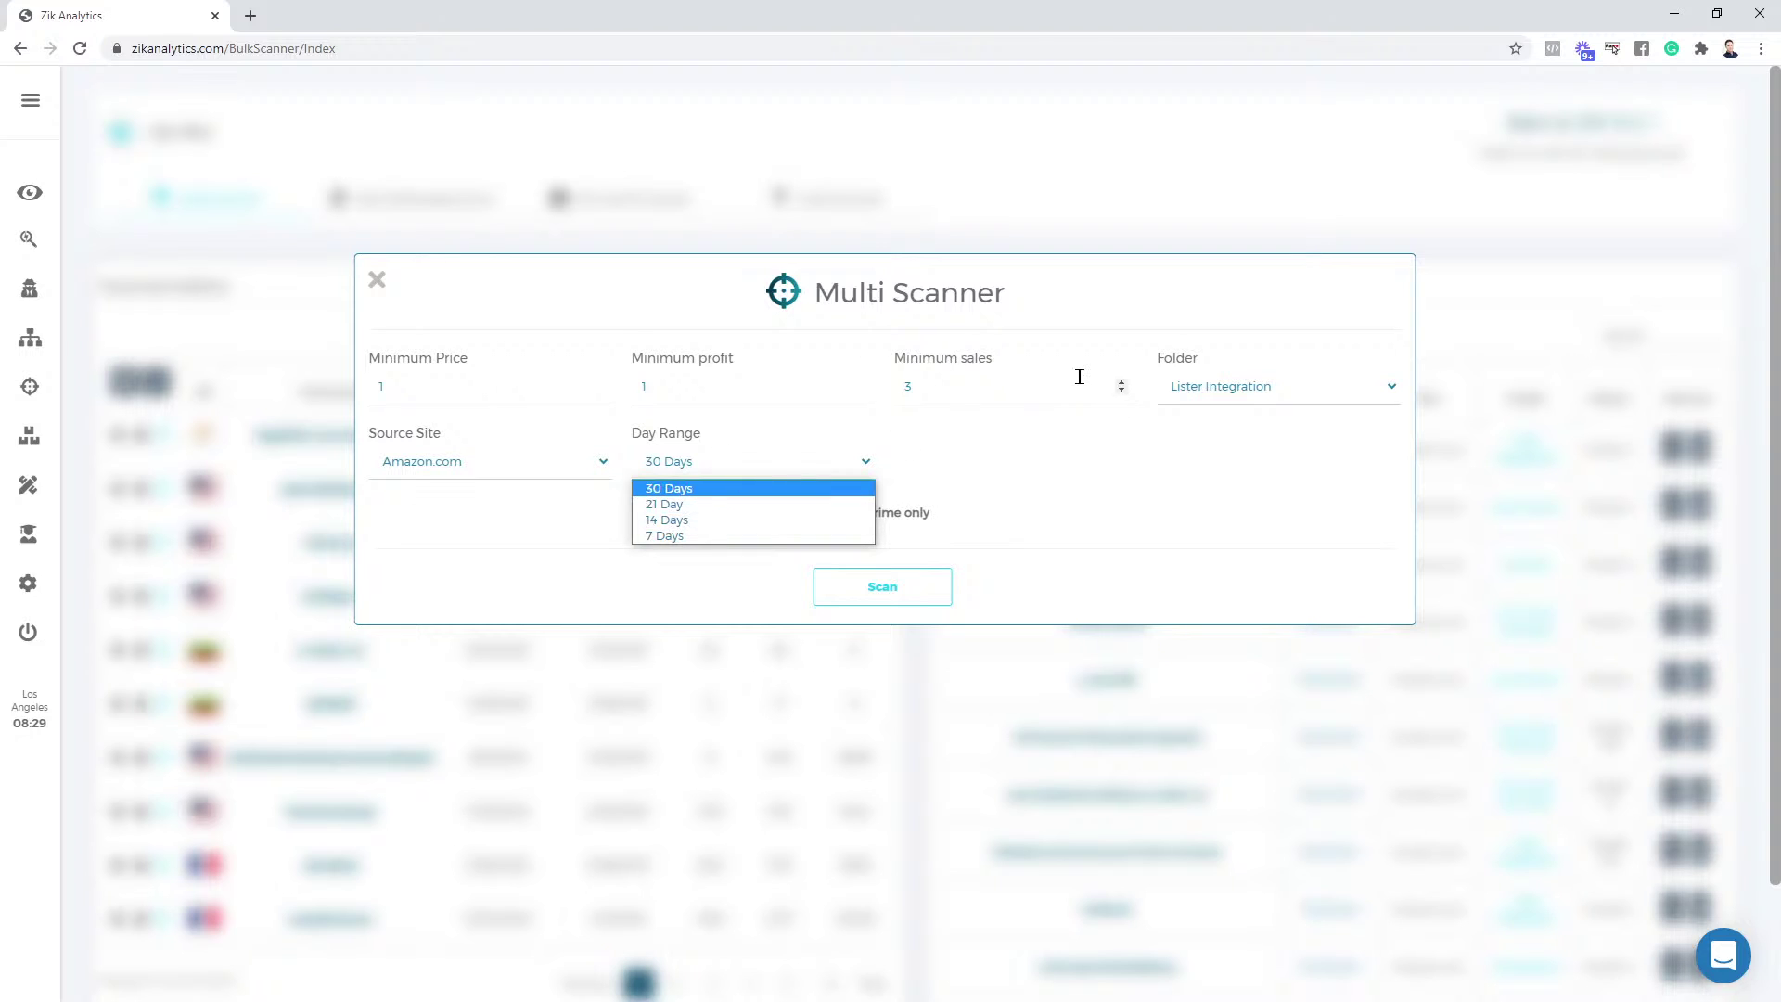
pyautogui.click(630, 549)
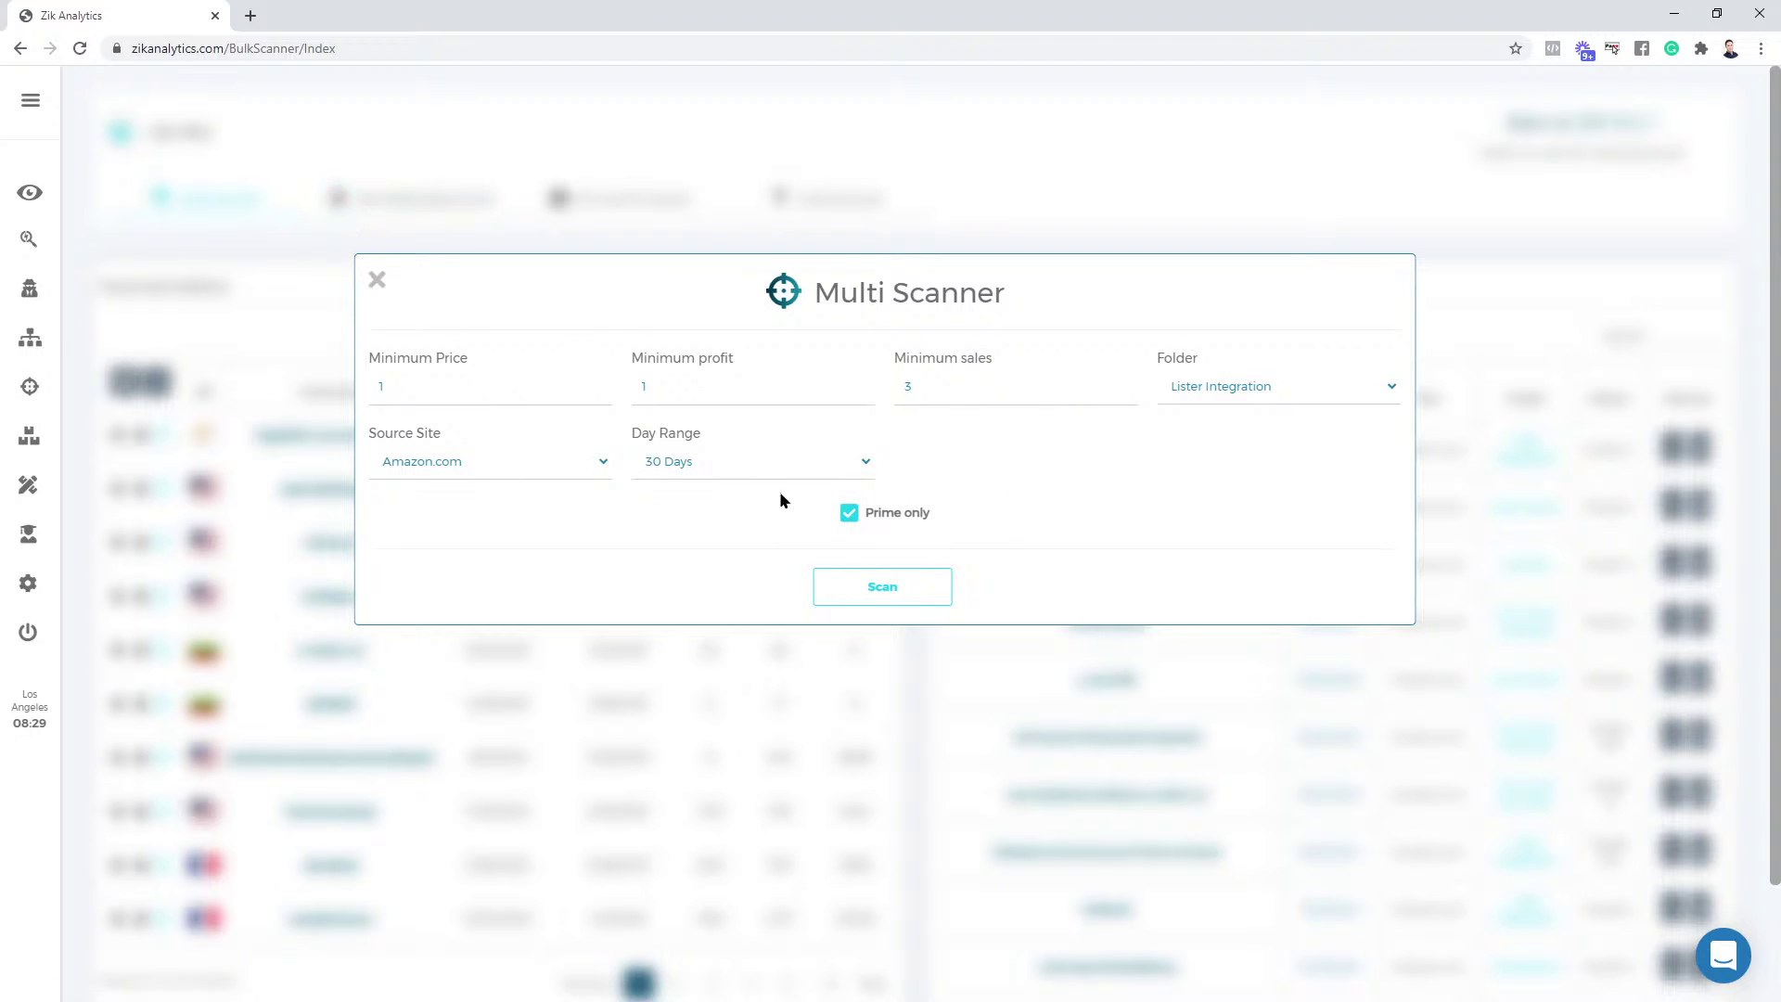
pyautogui.click(378, 282)
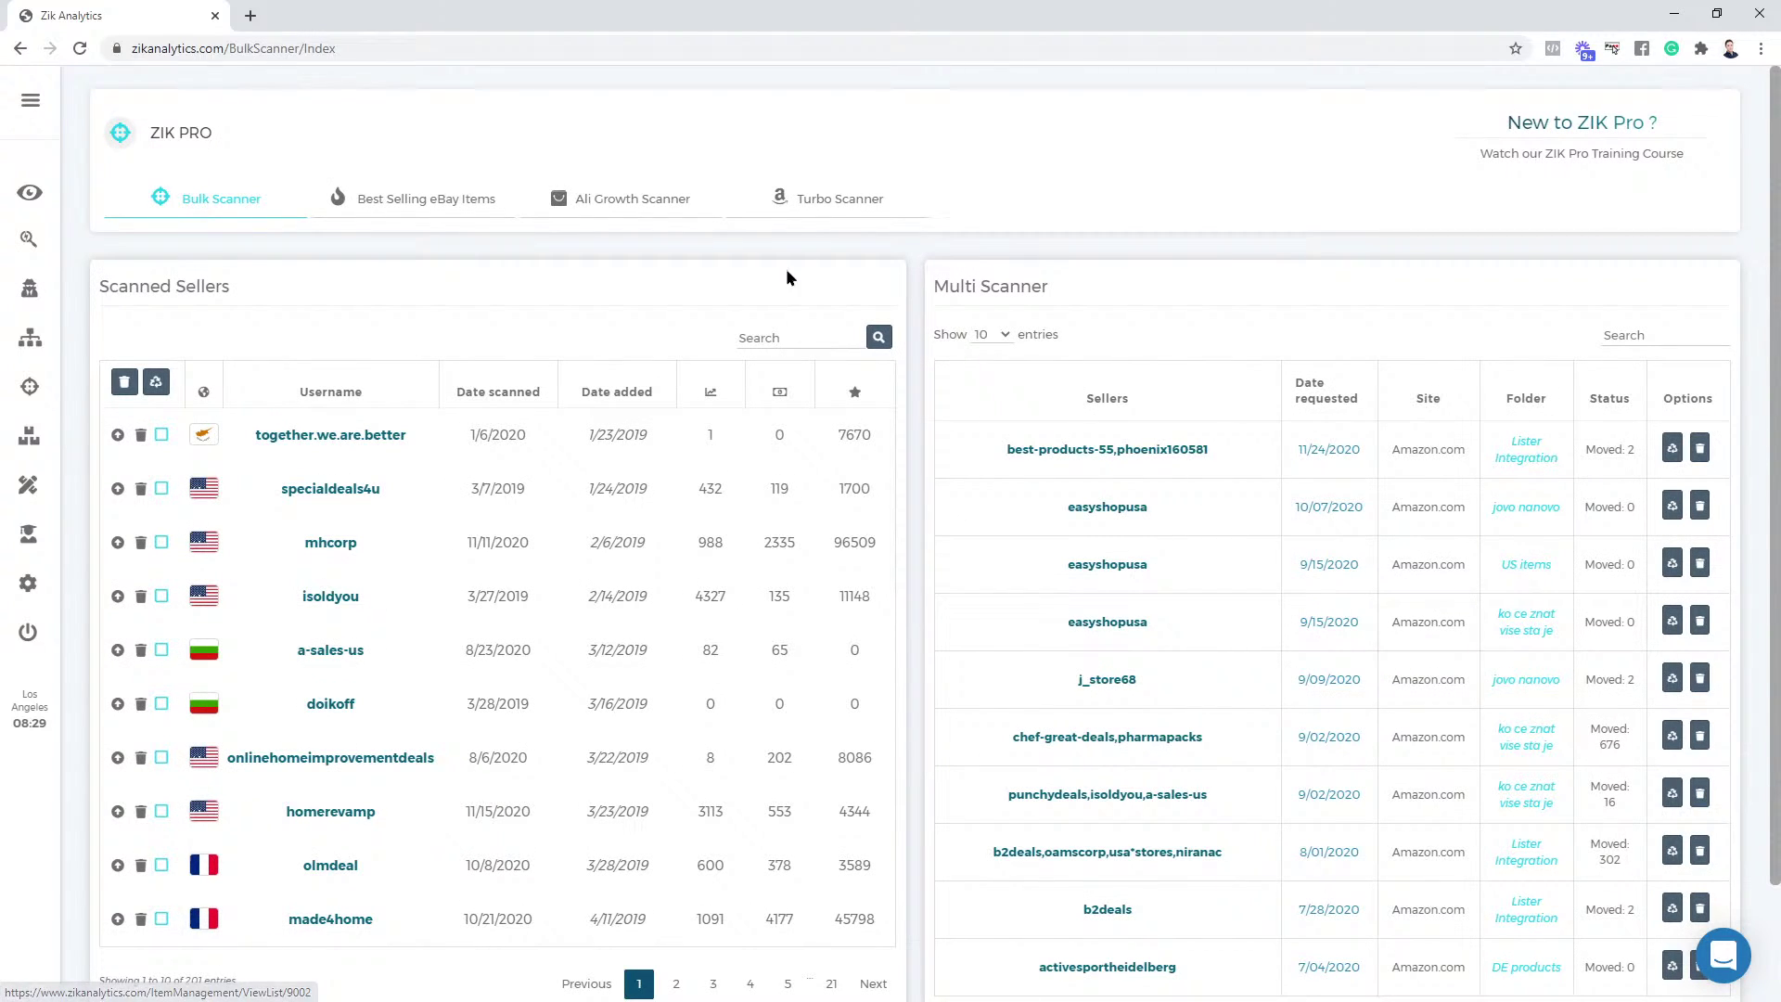
# Open the Lister Integration folder of the first multi scan in a new browser tab and switch to it
pyautogui.rightClick(1515, 455)
pyautogui.click(1563, 469)
pyautogui.click(293, 15)
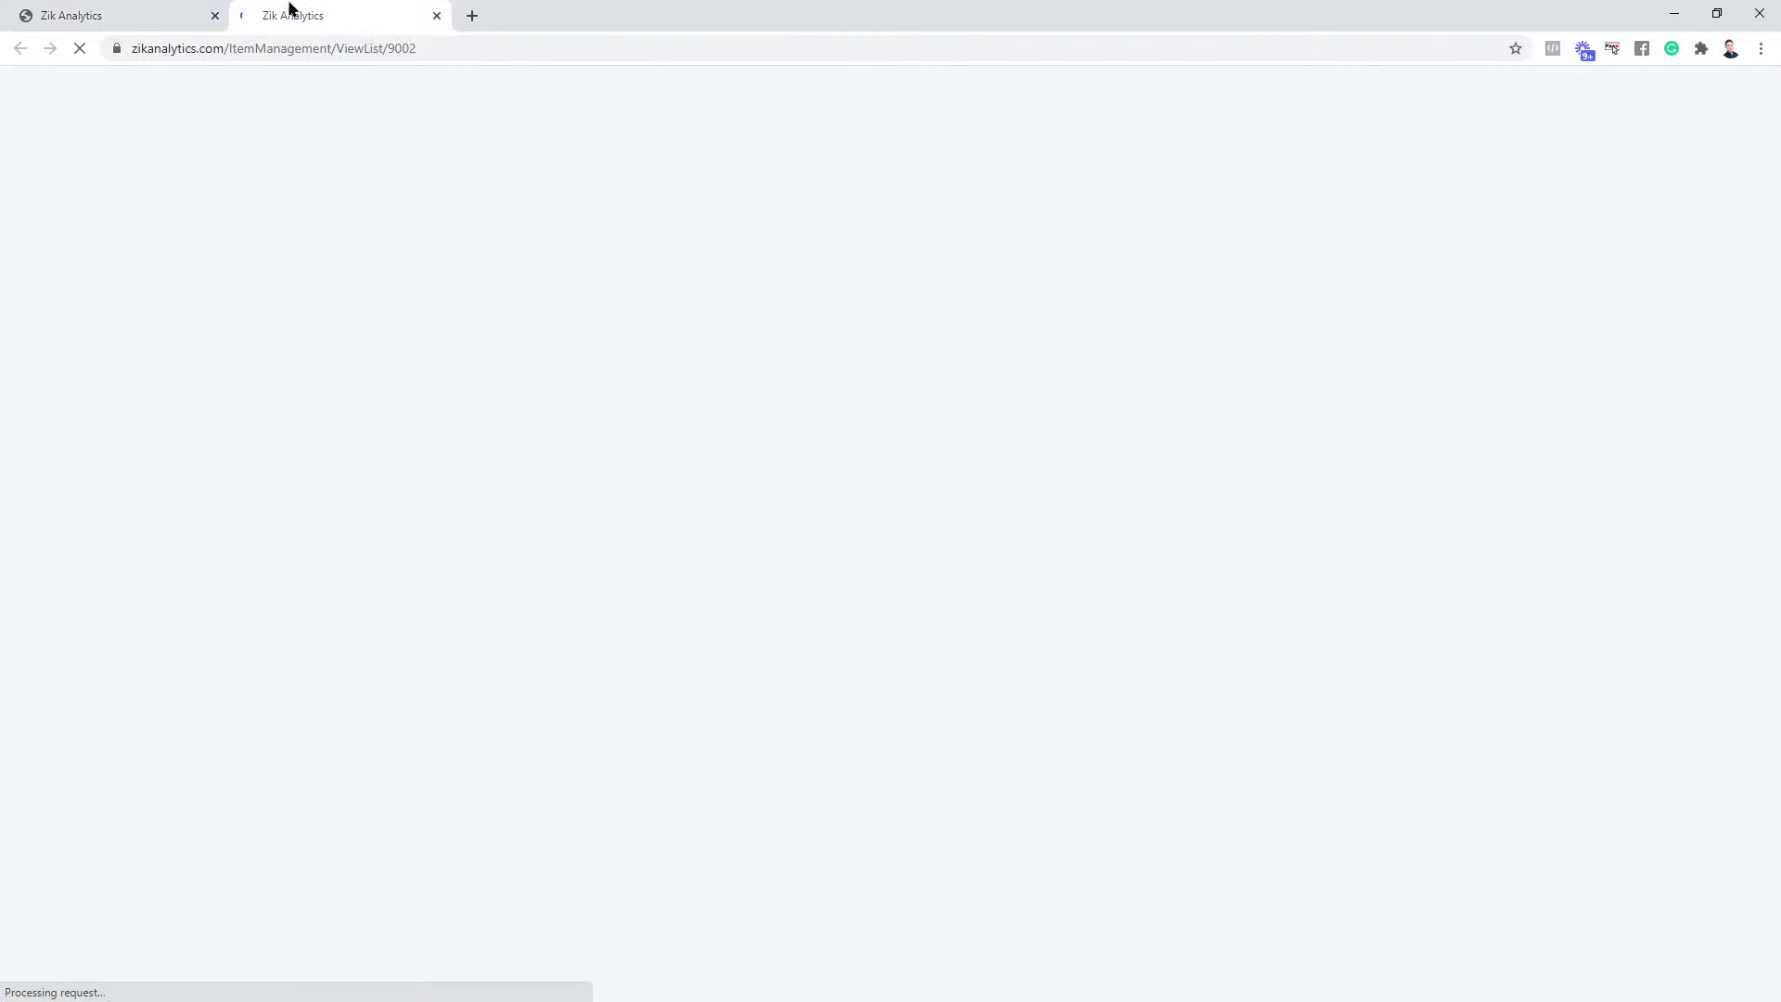
# Review the Lister Integration folder's items, comparing eBay and supplier images, titles, prices, profit and sales
pyautogui.scroll(-3, 449, 432)
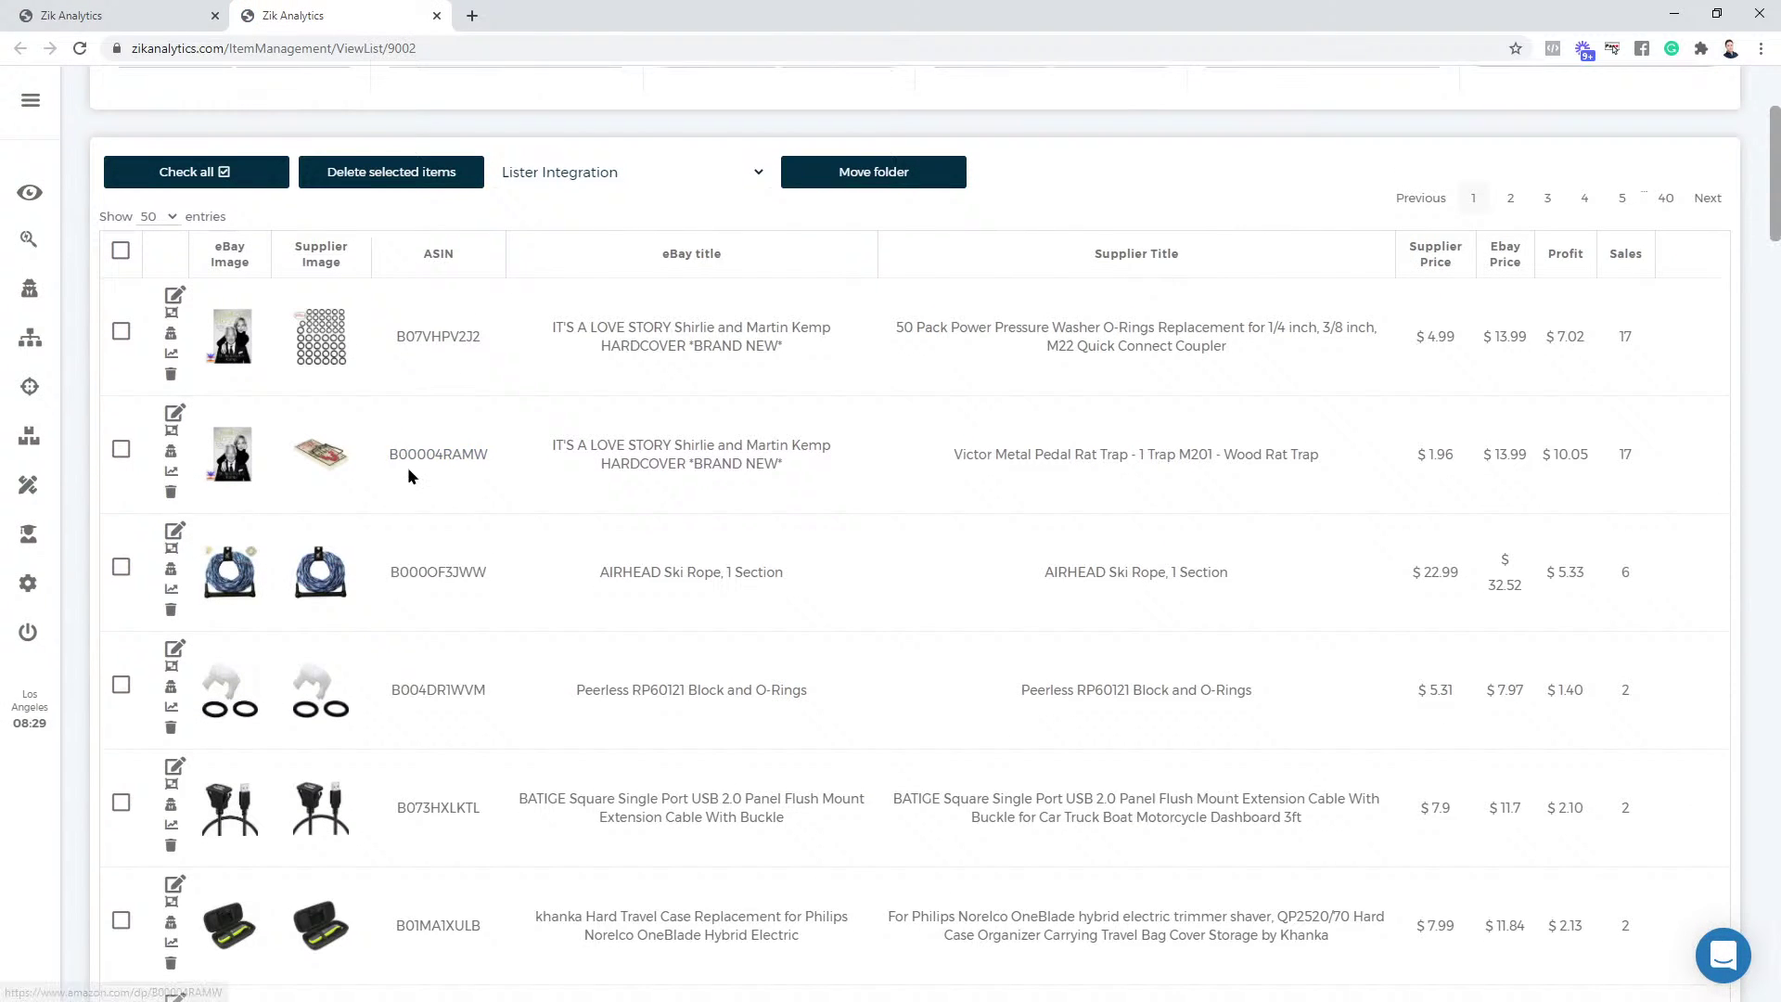
pyautogui.scroll(3, 408, 465)
pyautogui.scroll(-1, 280, 265)
pyautogui.scroll(-1, 269, 389)
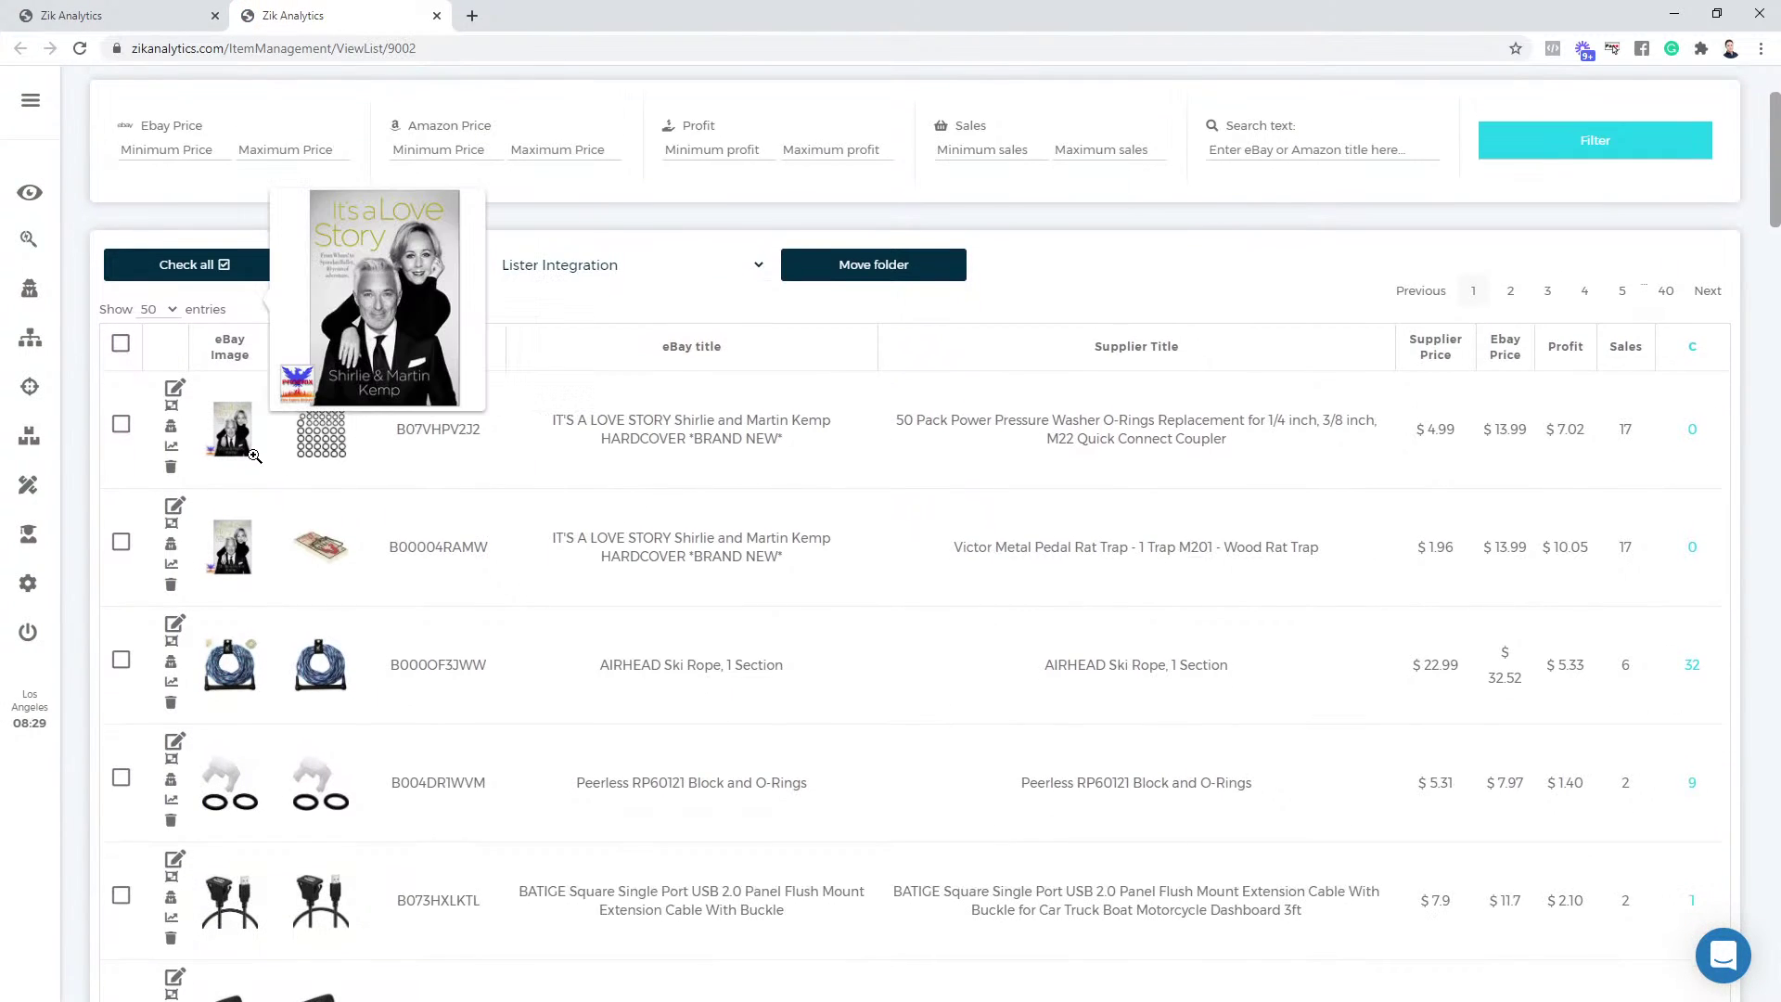
pyautogui.scroll(-1, 314, 685)
pyautogui.scroll(-1, 313, 685)
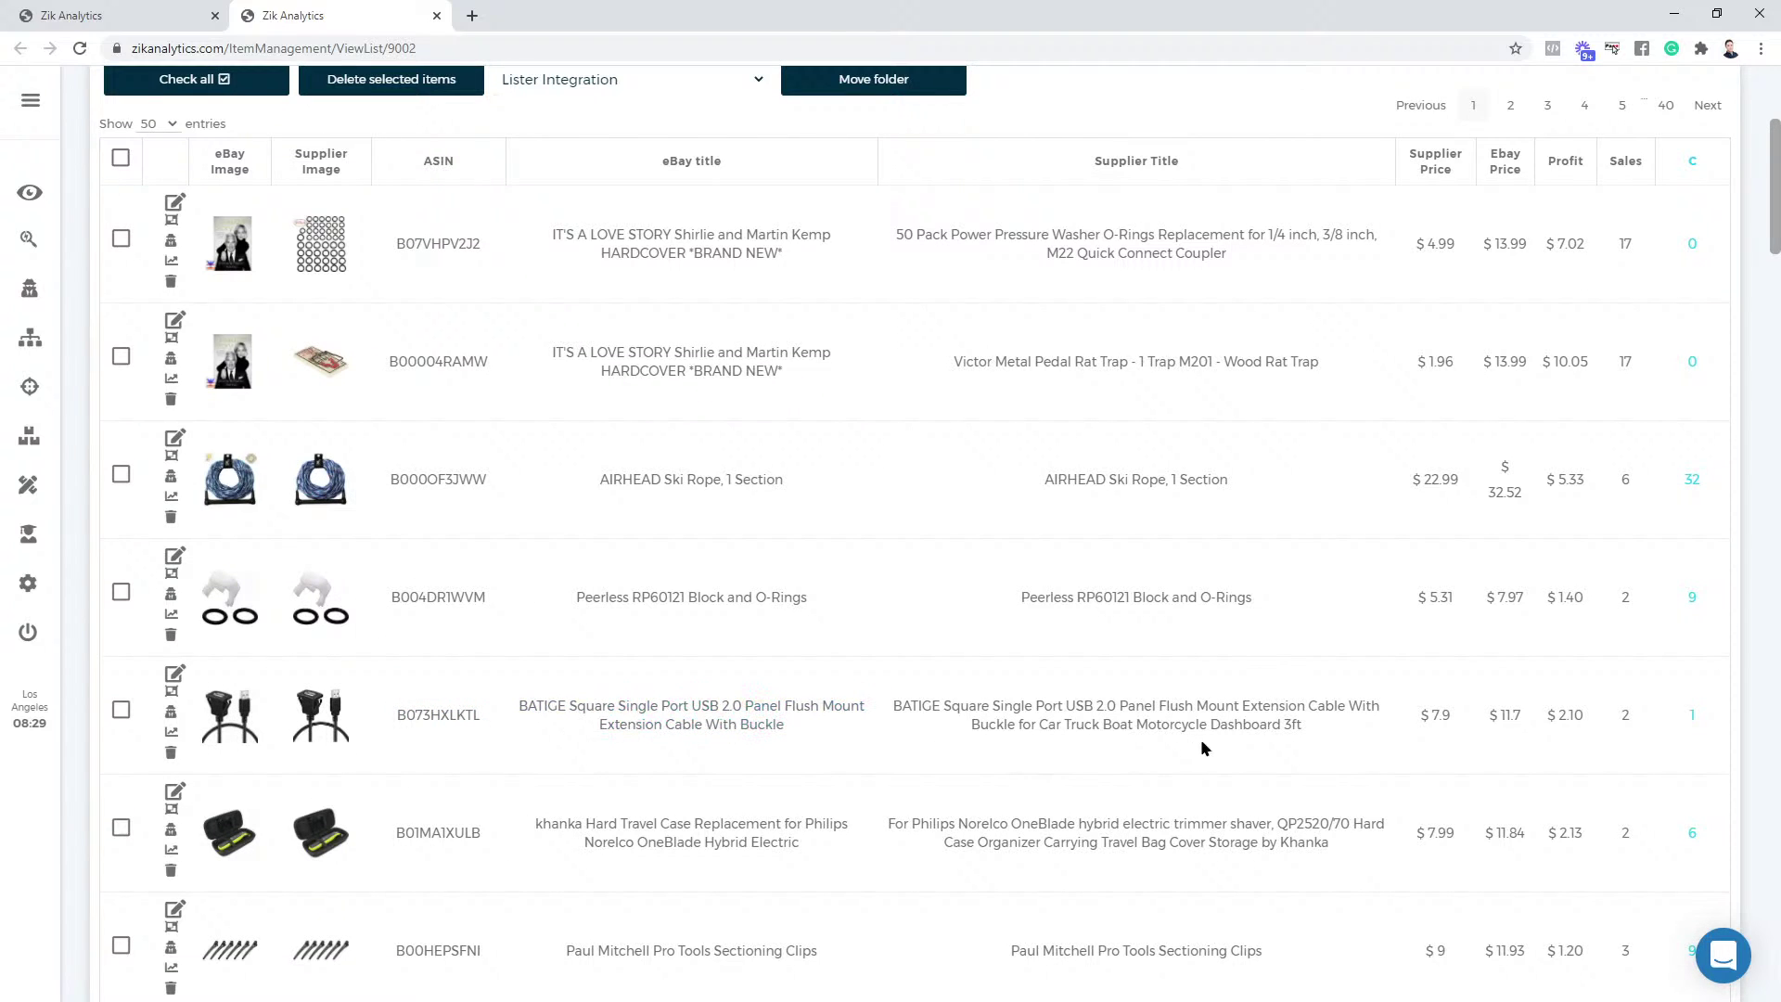
pyautogui.scroll(-14, 1482, 742)
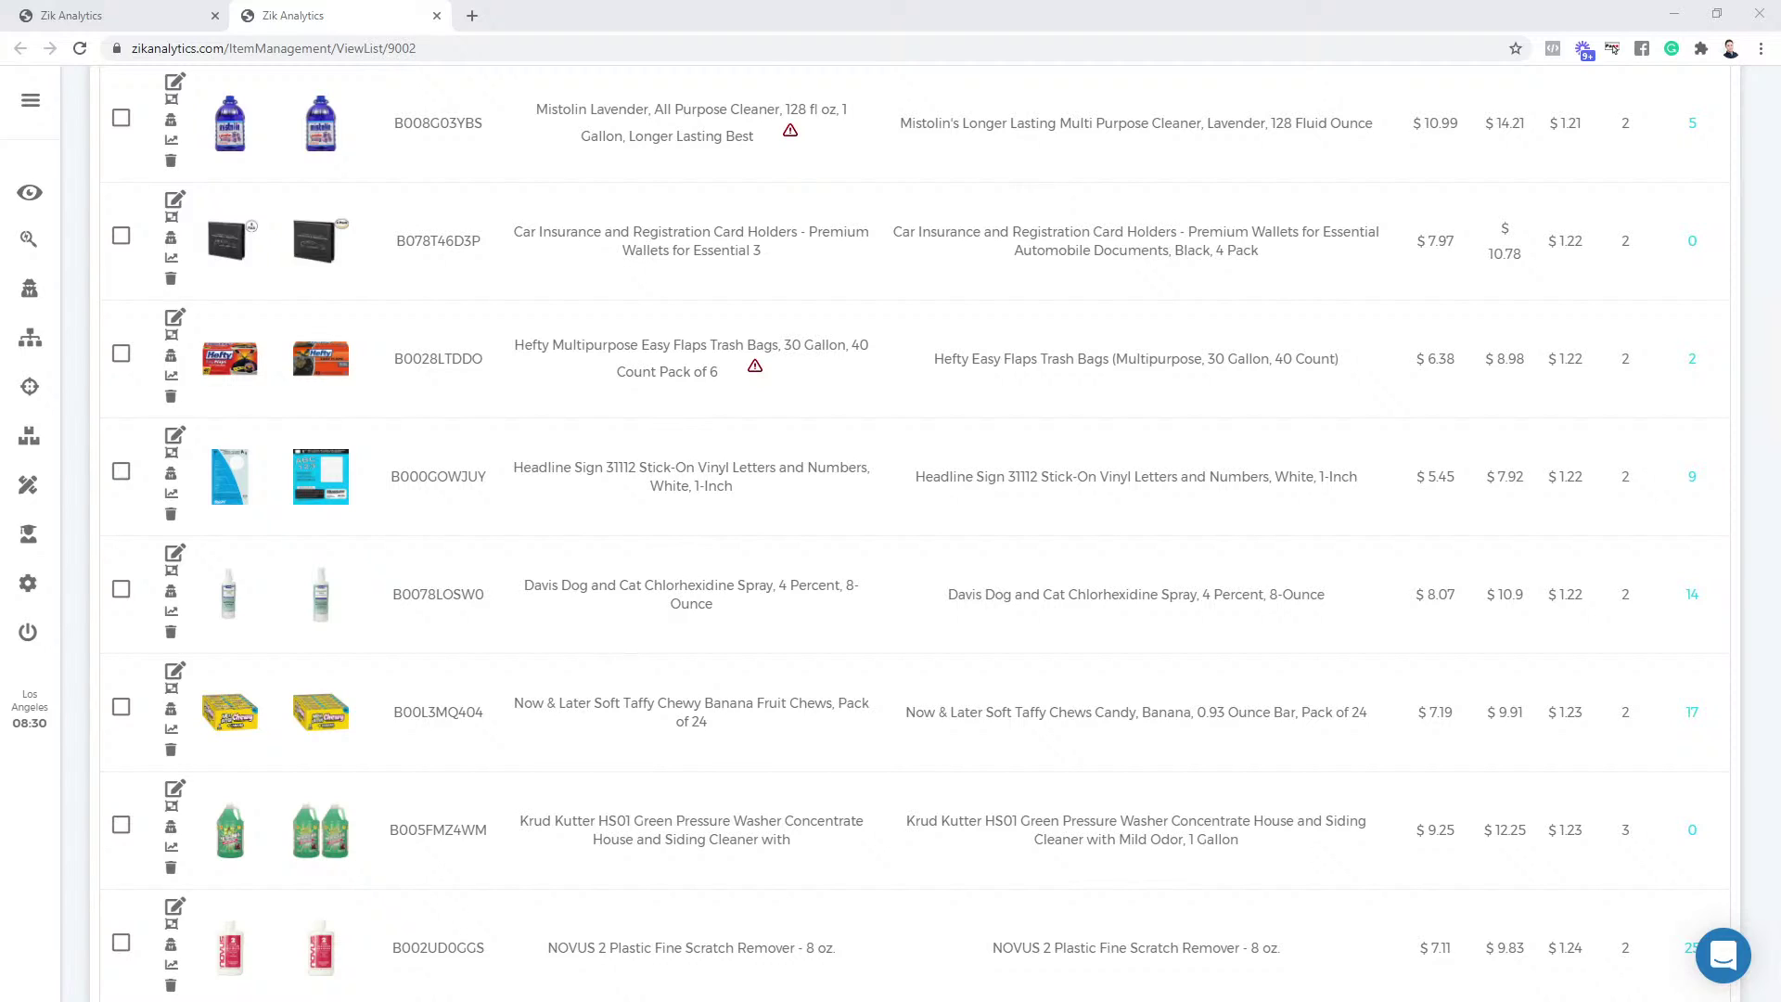
pyautogui.click(1775, 373)
pyautogui.scroll(4, 230, 687)
# Return to the scanner page, show the Best Selling eBay Items and dismiss the support chat message
pyautogui.click(37, 13)
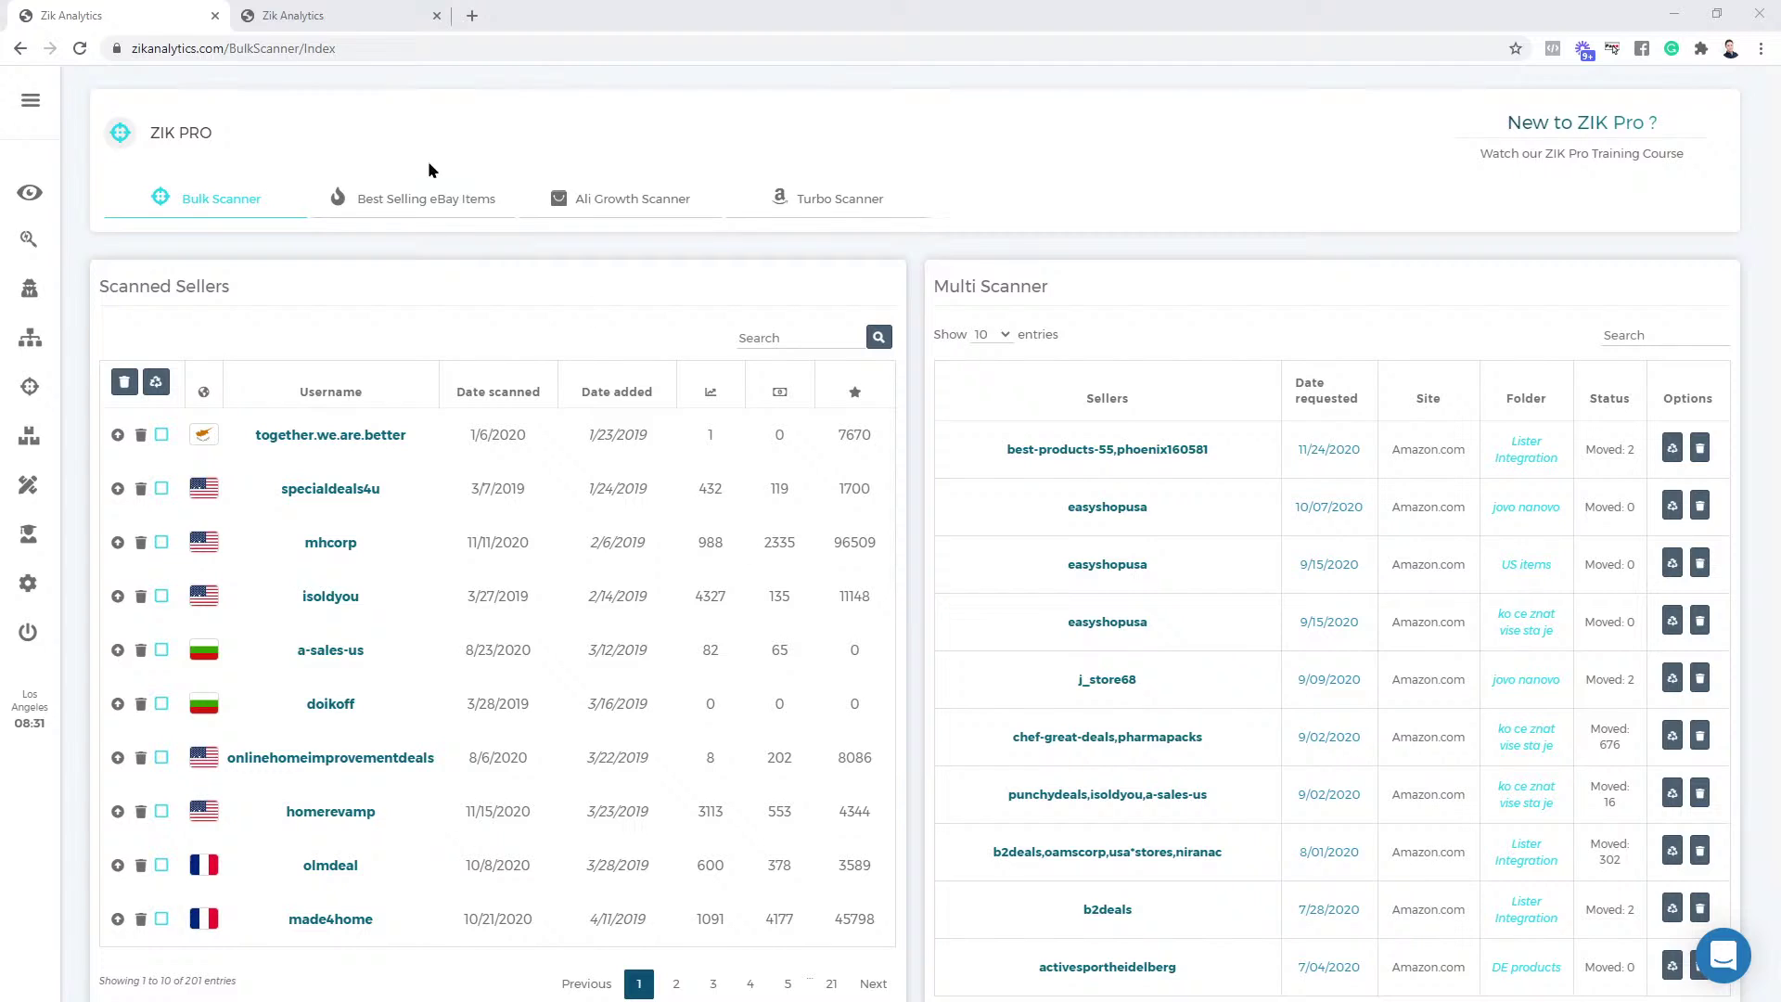
pyautogui.click(420, 209)
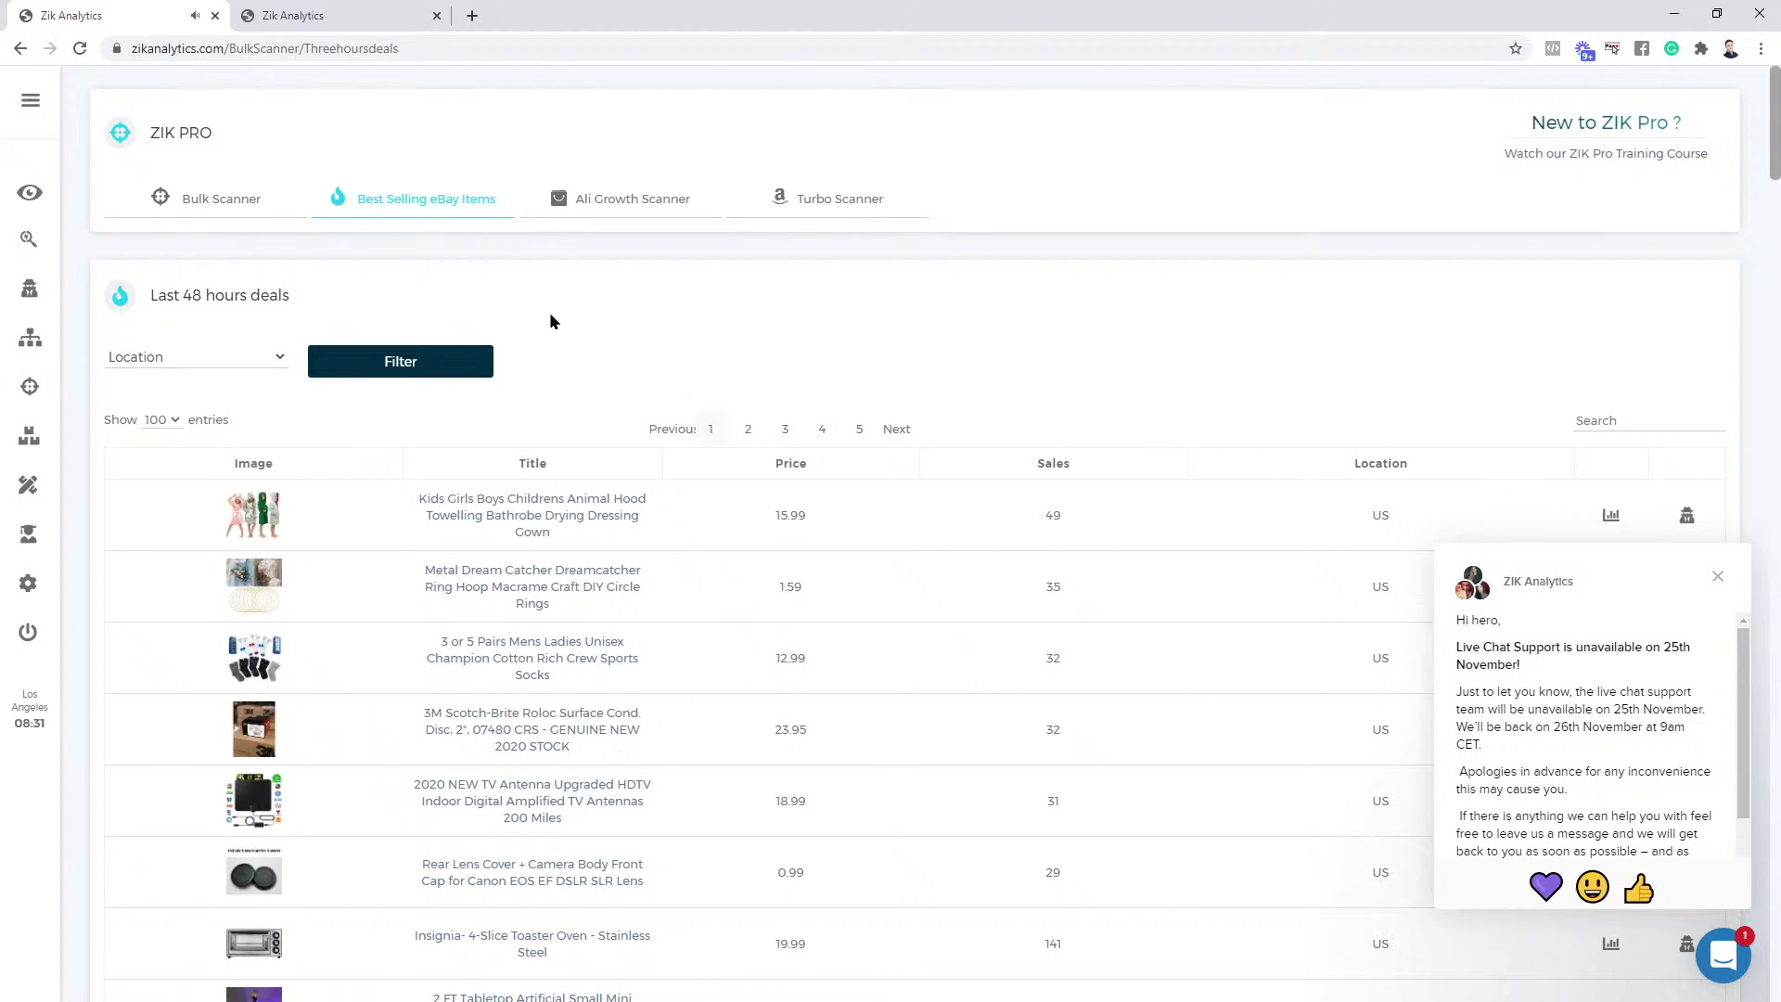
pyautogui.click(1719, 575)
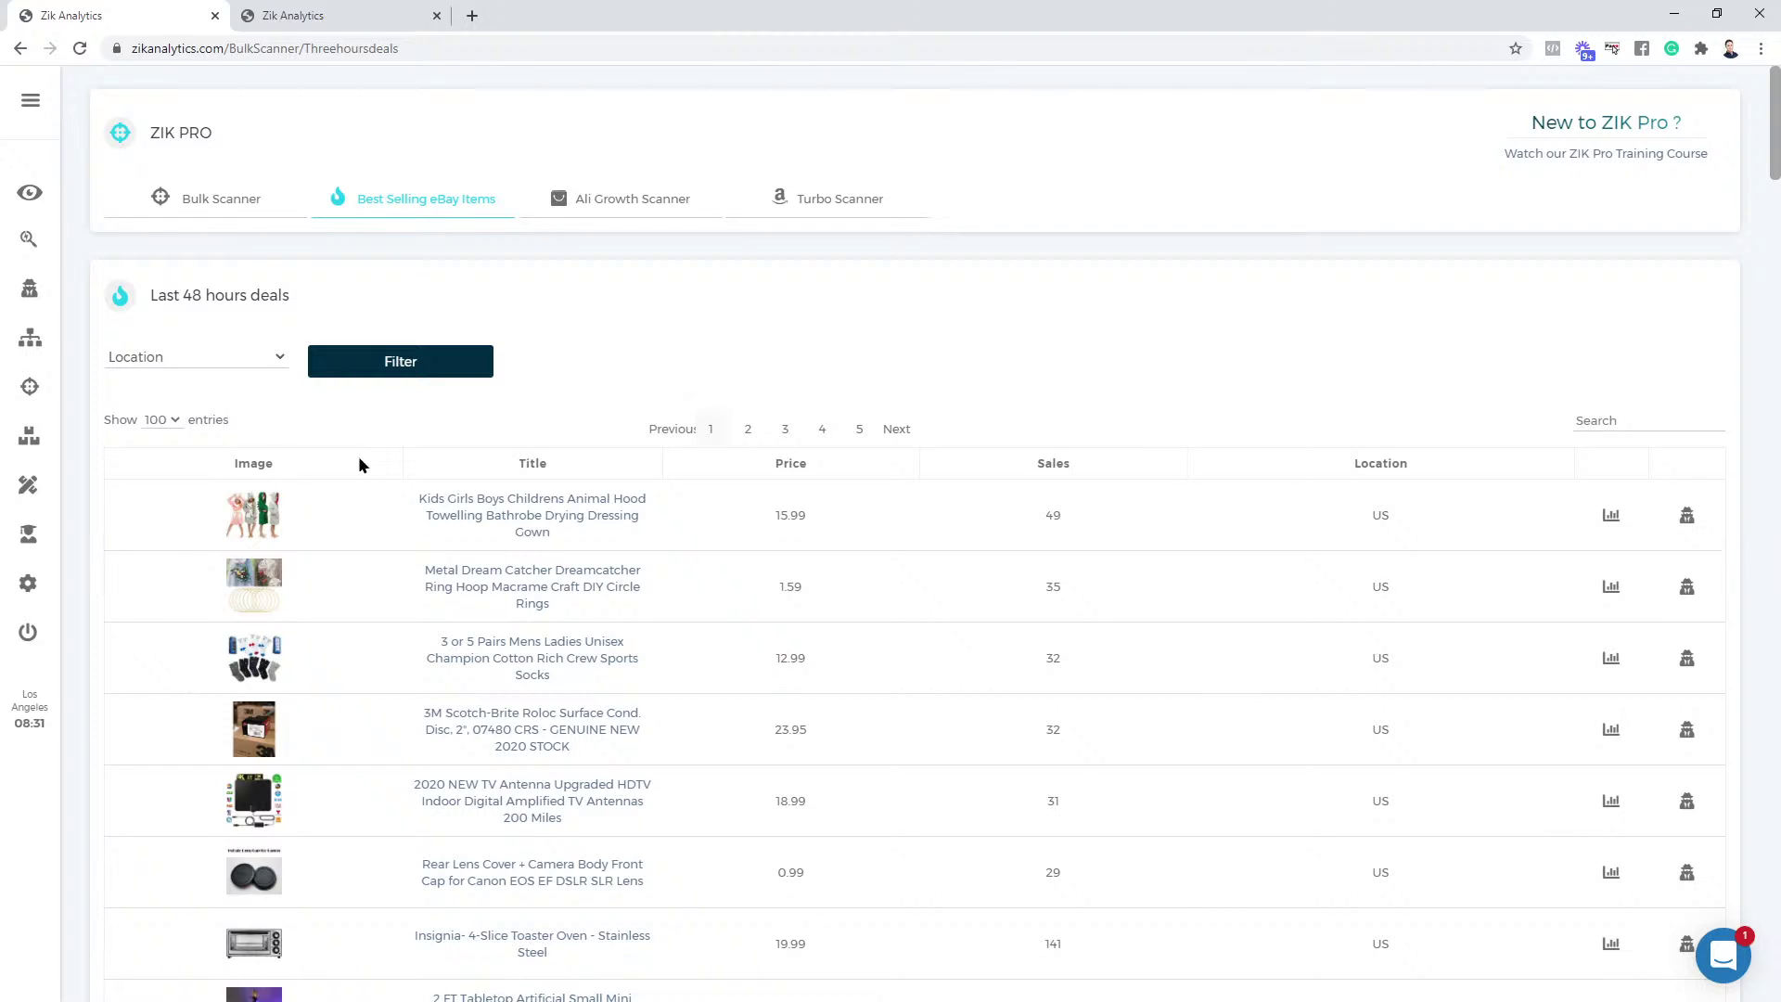
# Open the Ali Growth Scanner and examine its price, votes, sale date range and order filters
pyautogui.click(610, 211)
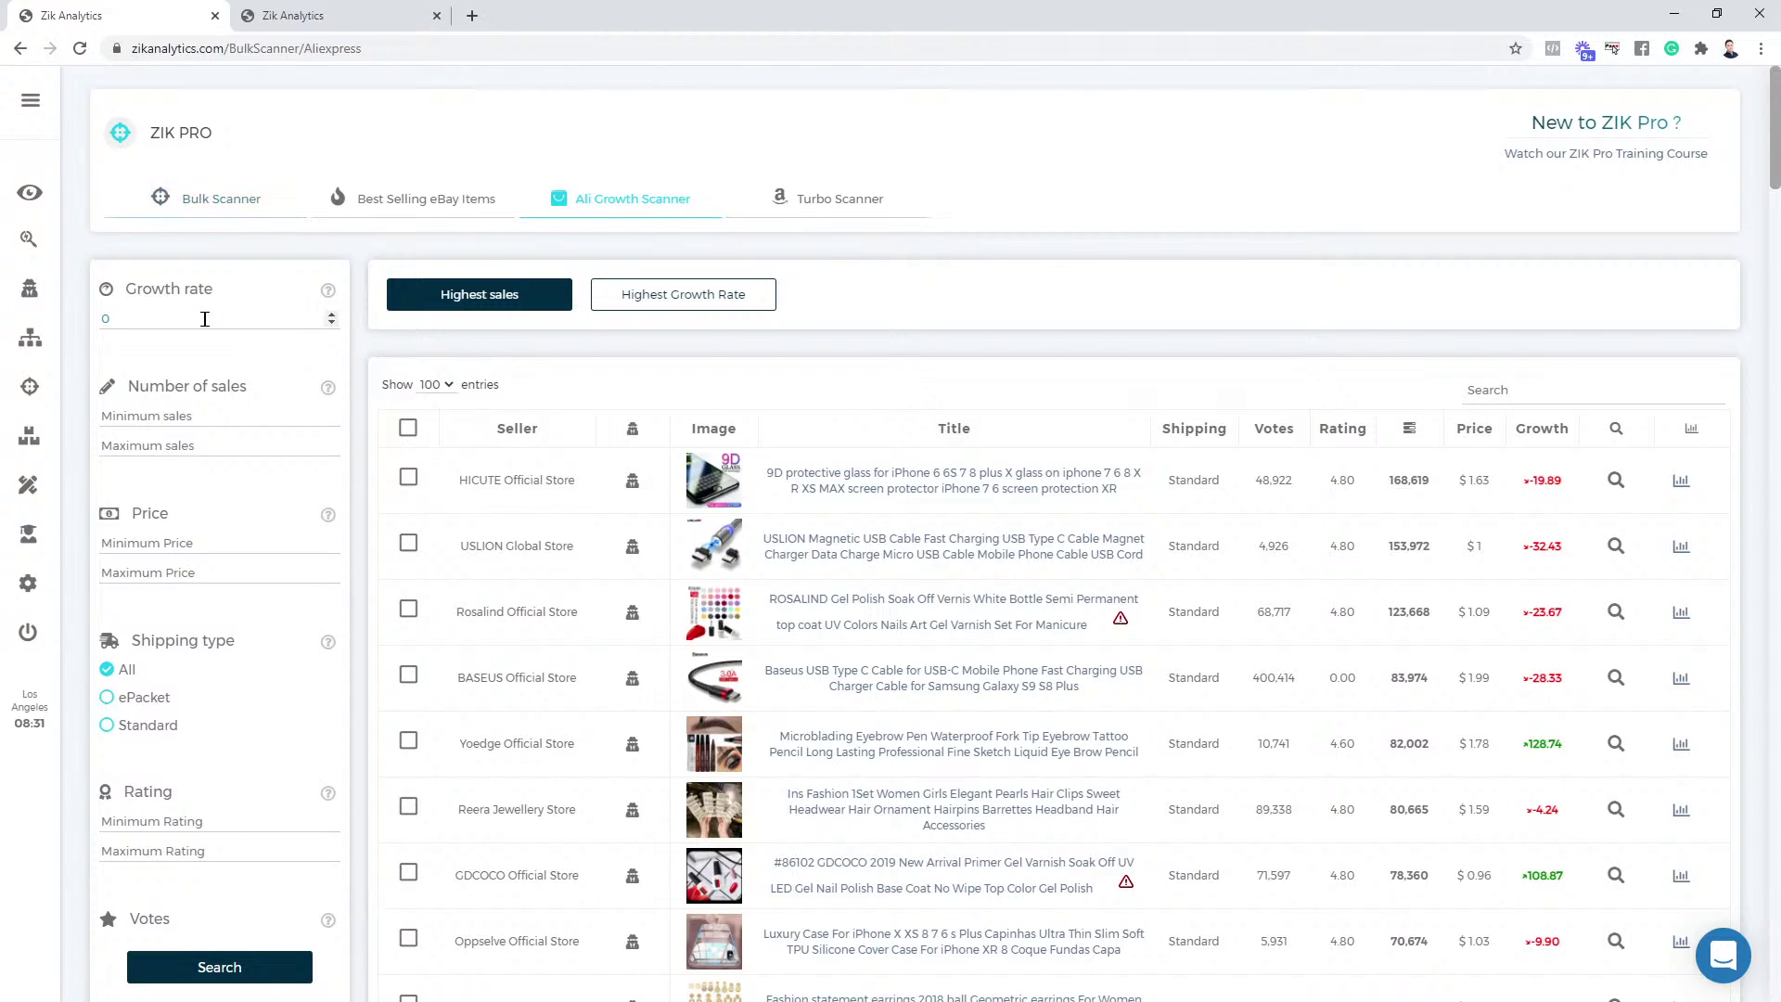
pyautogui.click(259, 541)
pyautogui.scroll(-2, 221, 707)
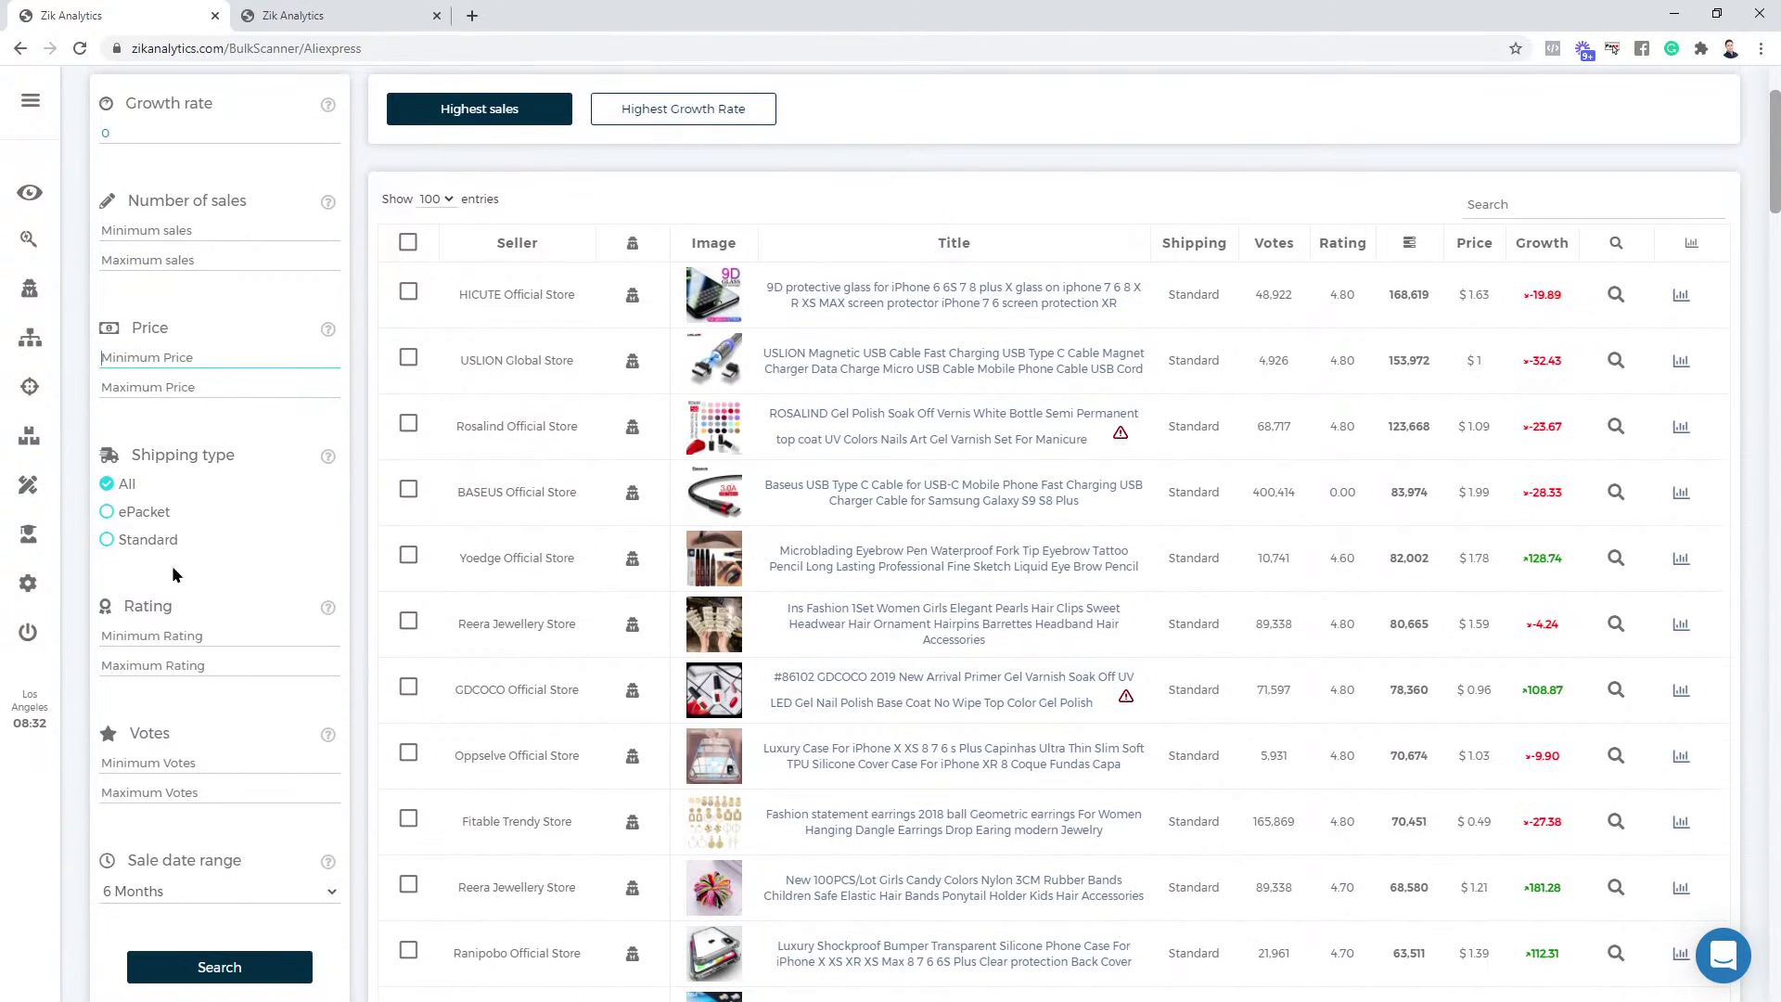
pyautogui.click(221, 761)
pyautogui.scroll(-2, 221, 761)
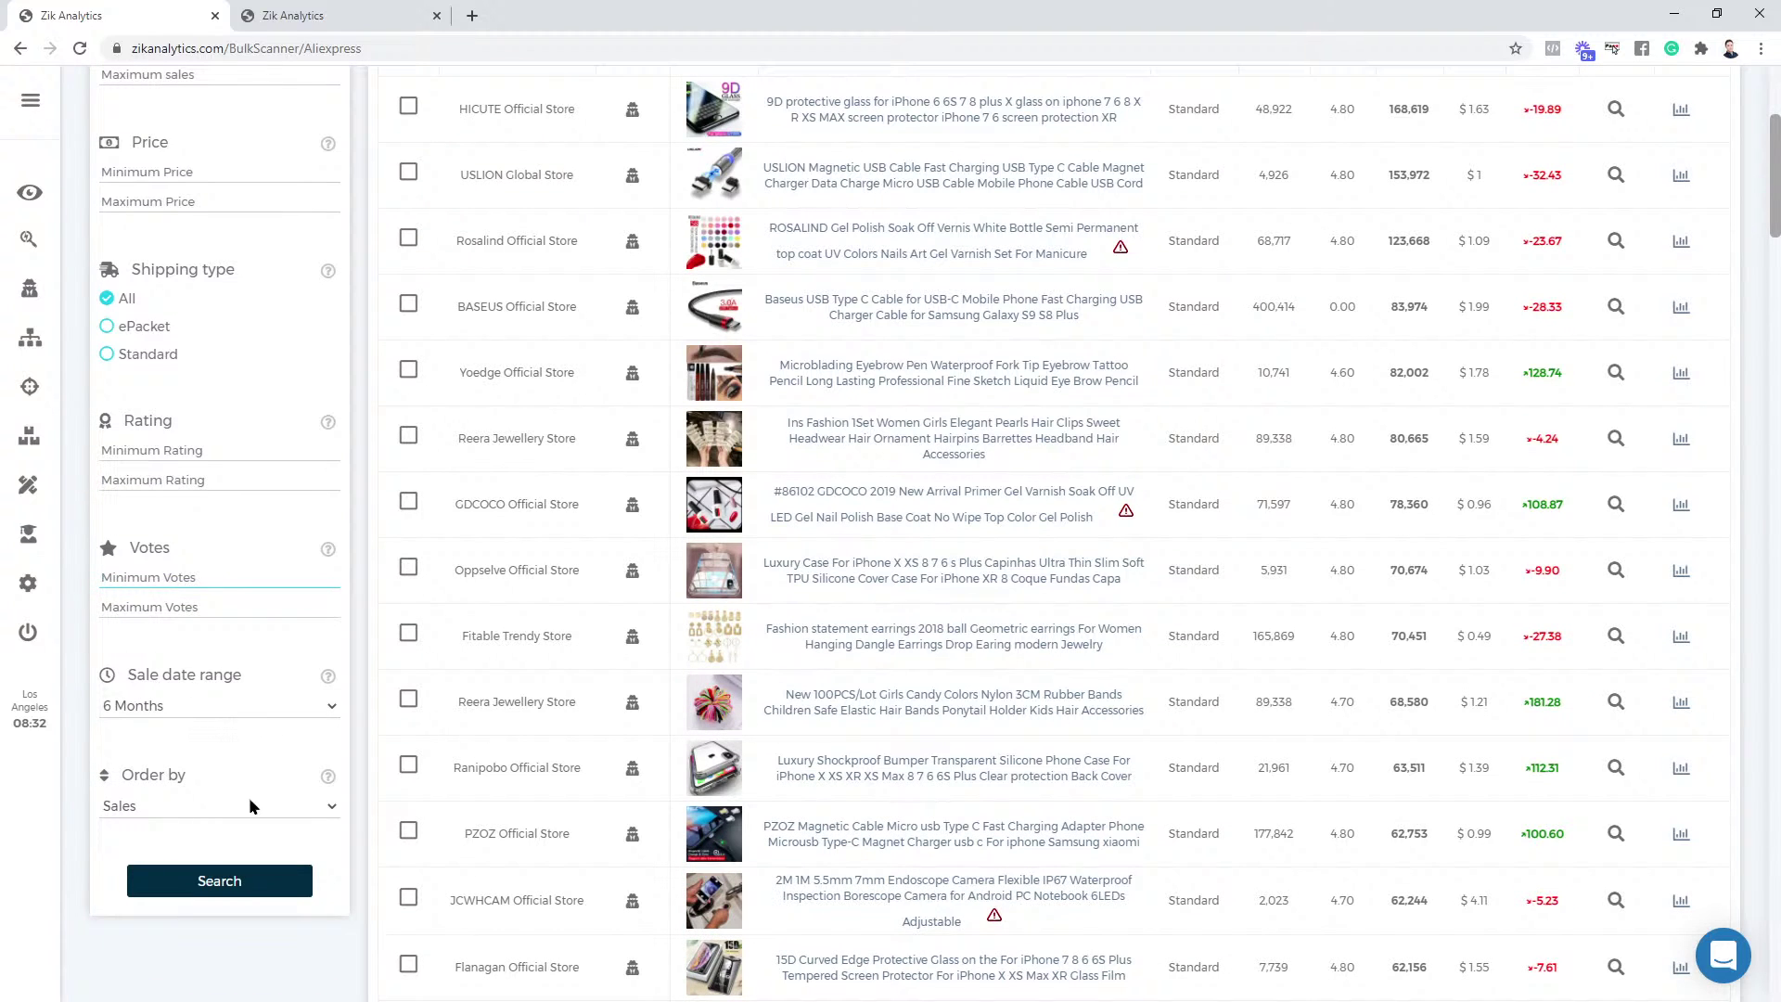
pyautogui.click(256, 803)
pyautogui.click(259, 809)
pyautogui.scroll(4, 363, 773)
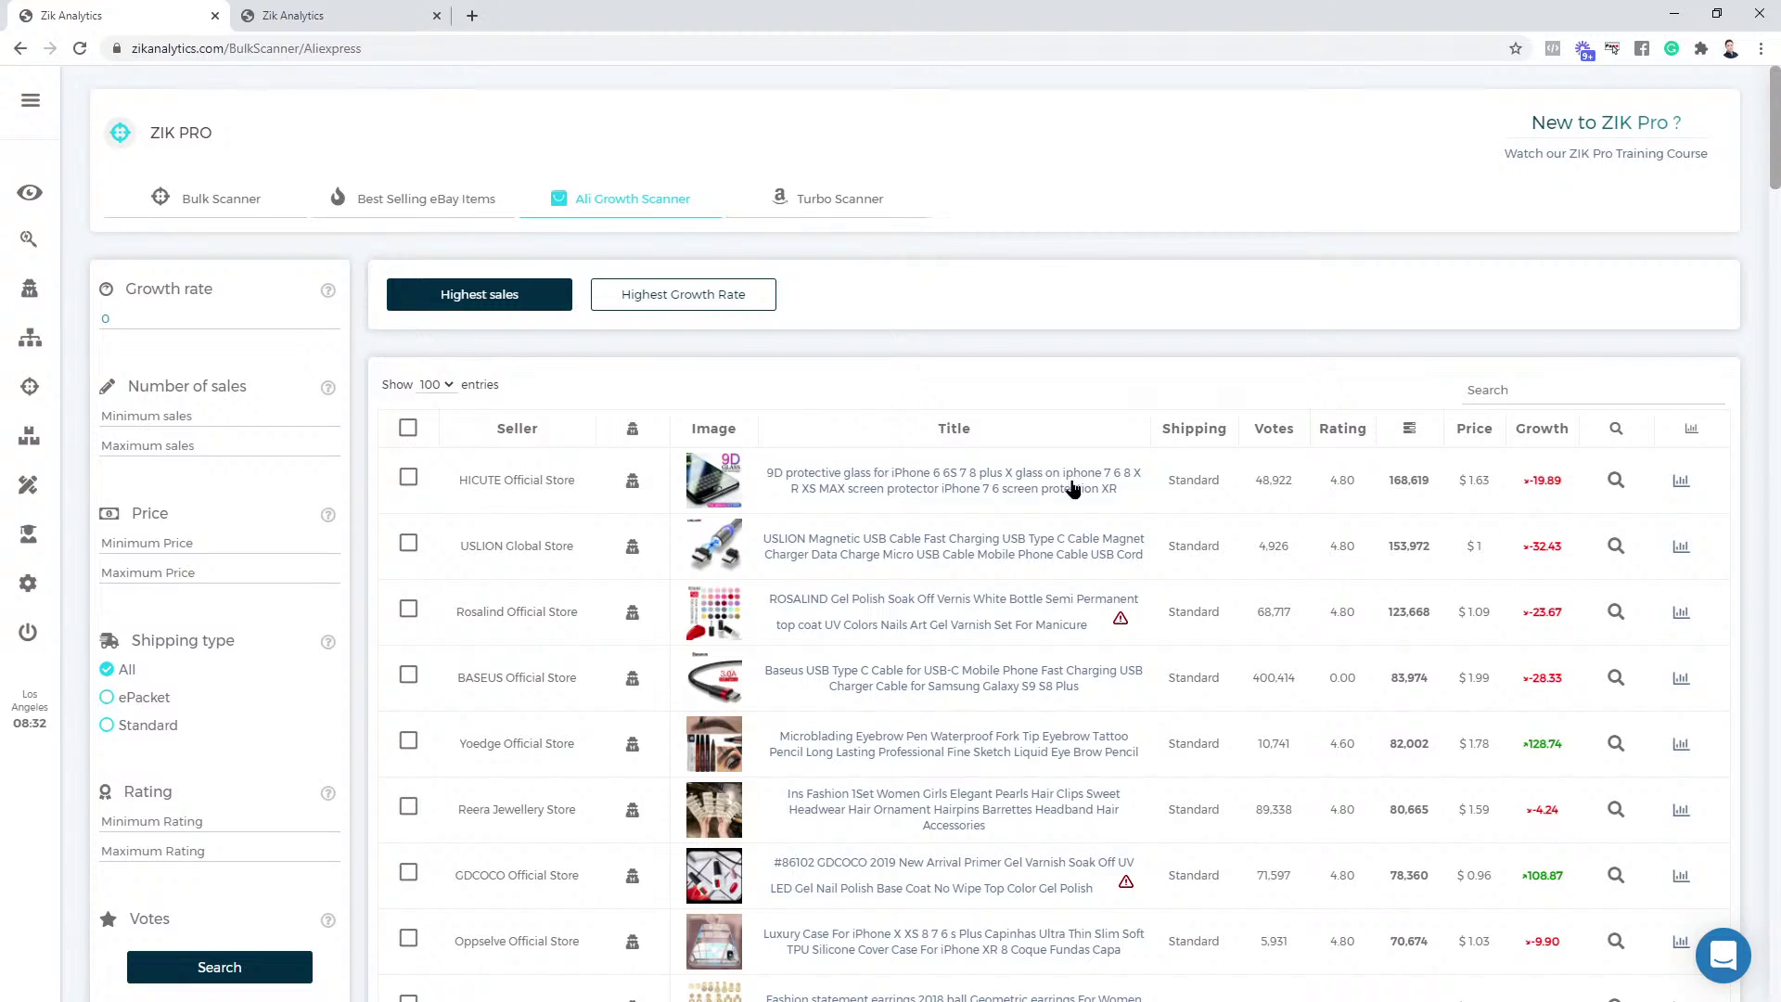
# Open the Turbo Scanner and look over its supplier and item filters
pyautogui.click(852, 197)
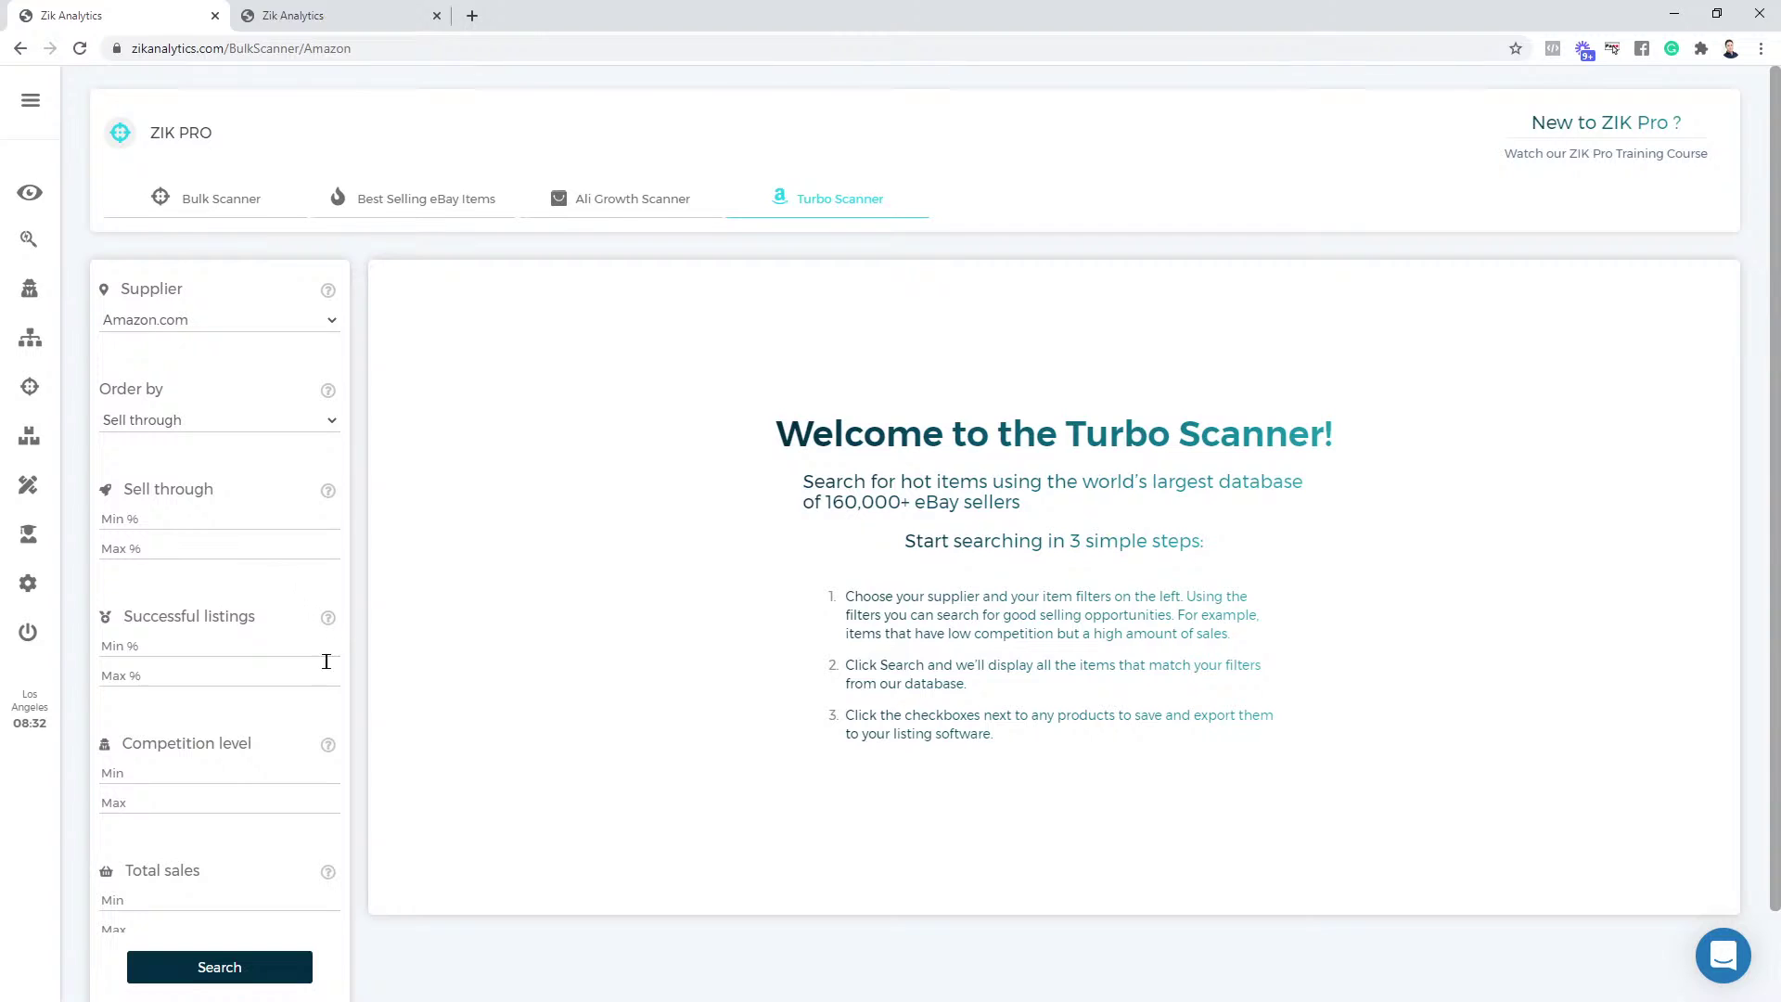
pyautogui.scroll(-2, 235, 715)
pyautogui.scroll(2, 253, 658)
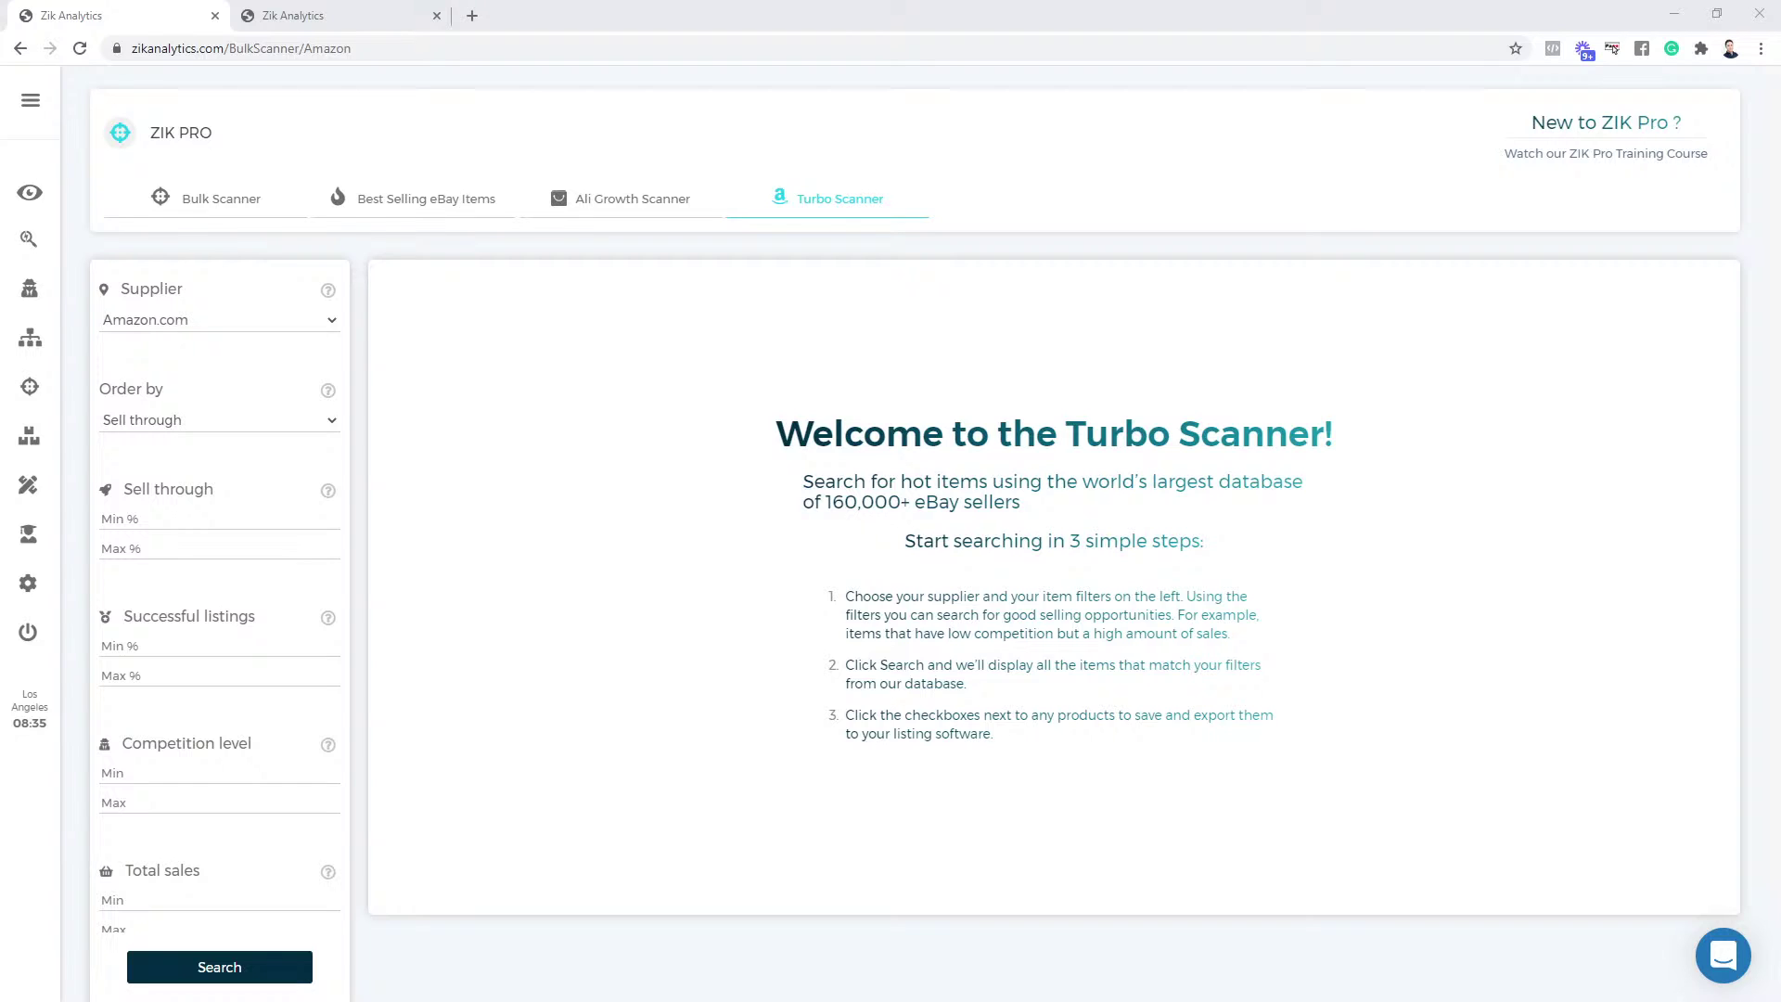
# Switch to Paint and widen the blank canvas to about 1965 px
pyautogui.moveTo(1779, 251)
pyautogui.mouseDown()
pyautogui.moveTo(946, 121)
pyautogui.moveTo(927, 2)
pyautogui.mouseUp()
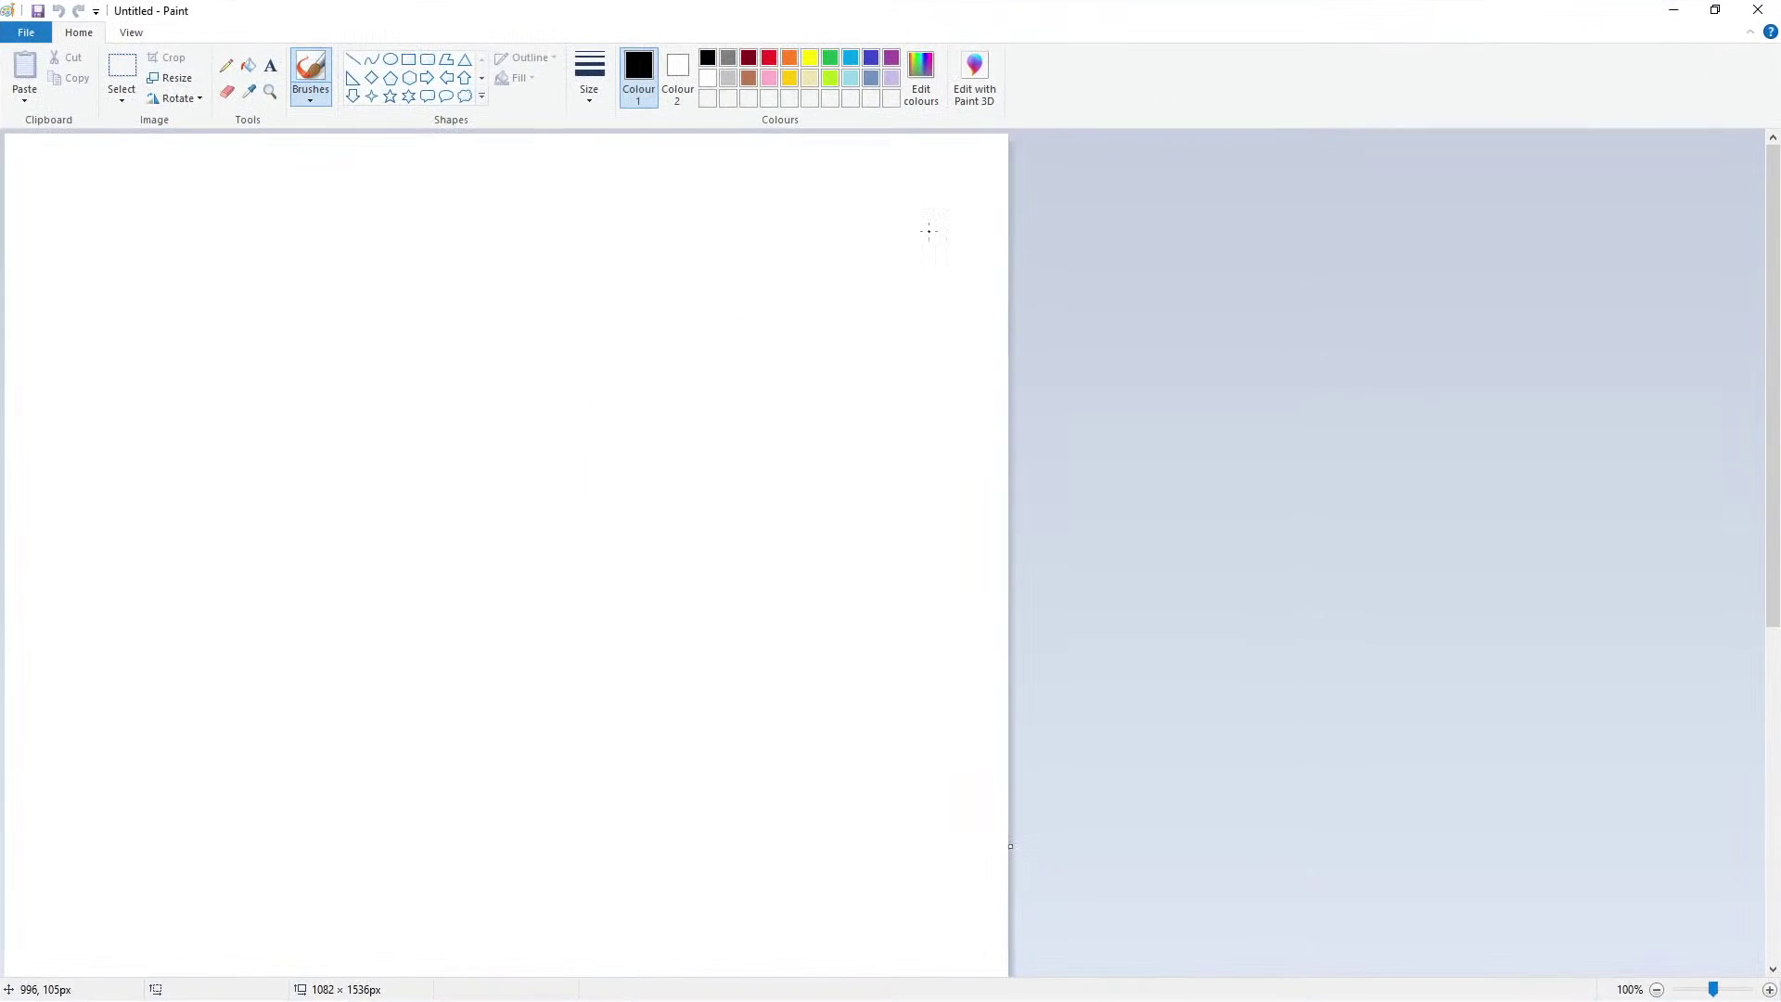
pyautogui.moveTo(1010, 845); pyautogui.dragTo(1777, 845)
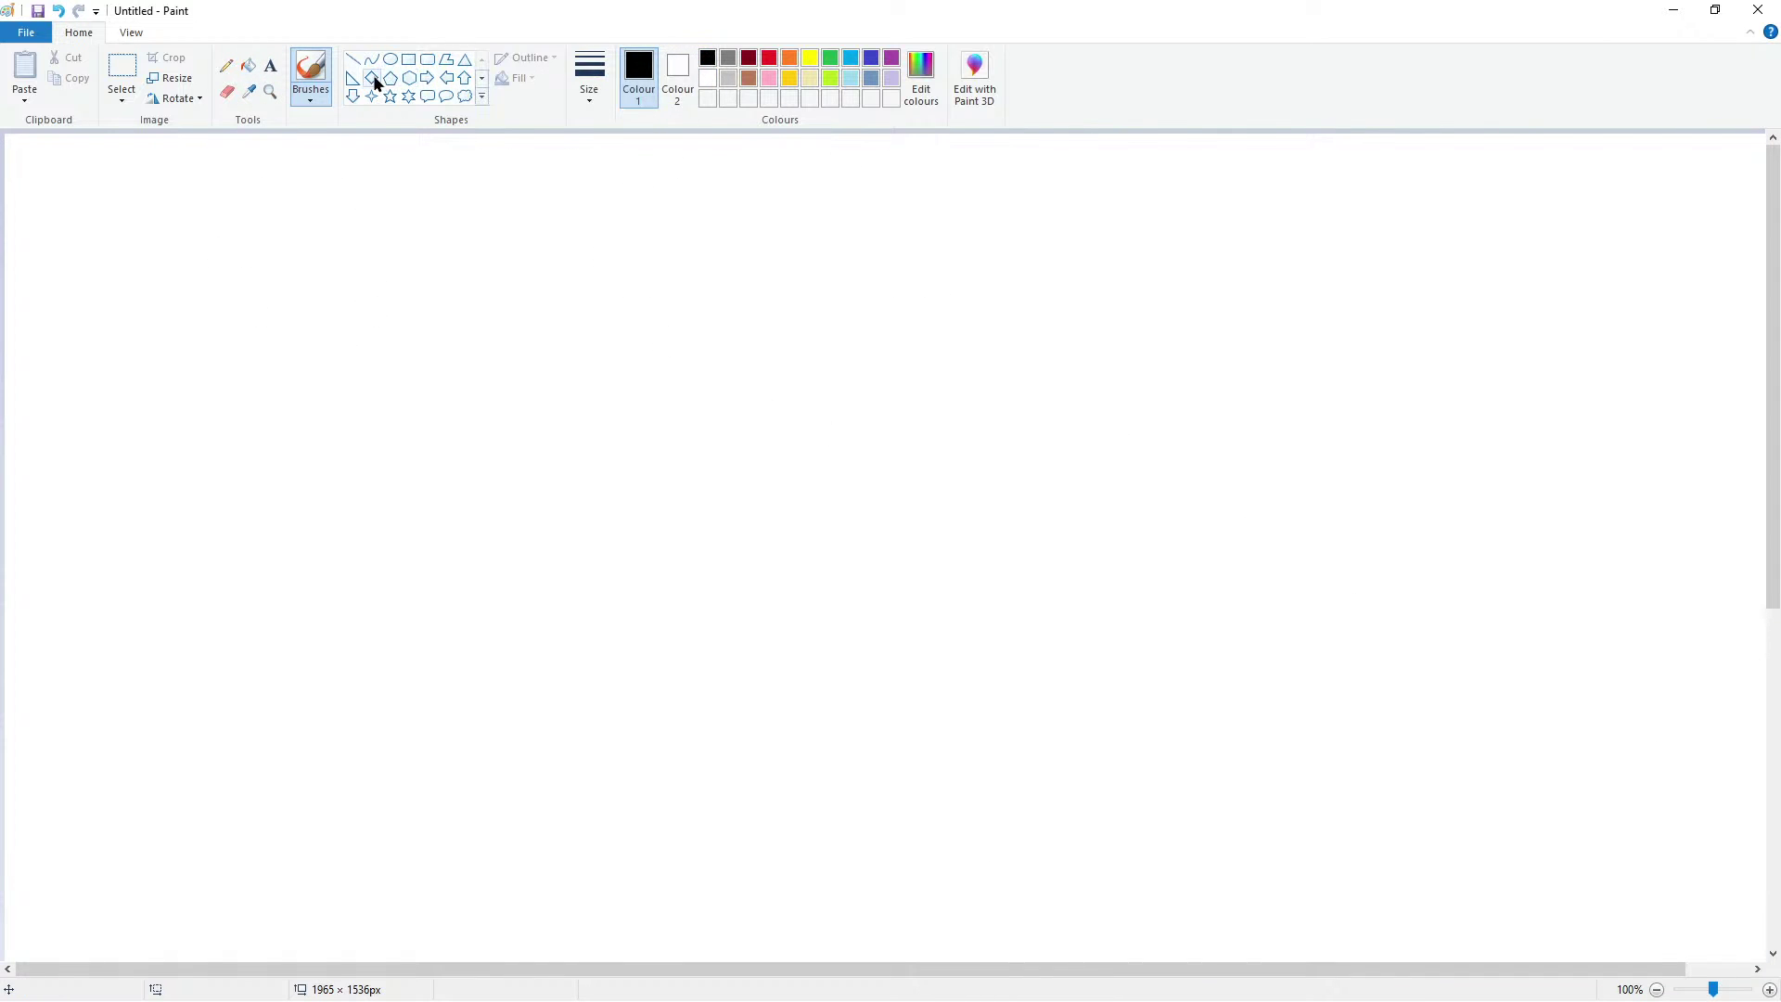
# Draw a black rectangle about 172 × 207 px near the canvas's left edge, moved down to about mid-height
pyautogui.click(408, 60)
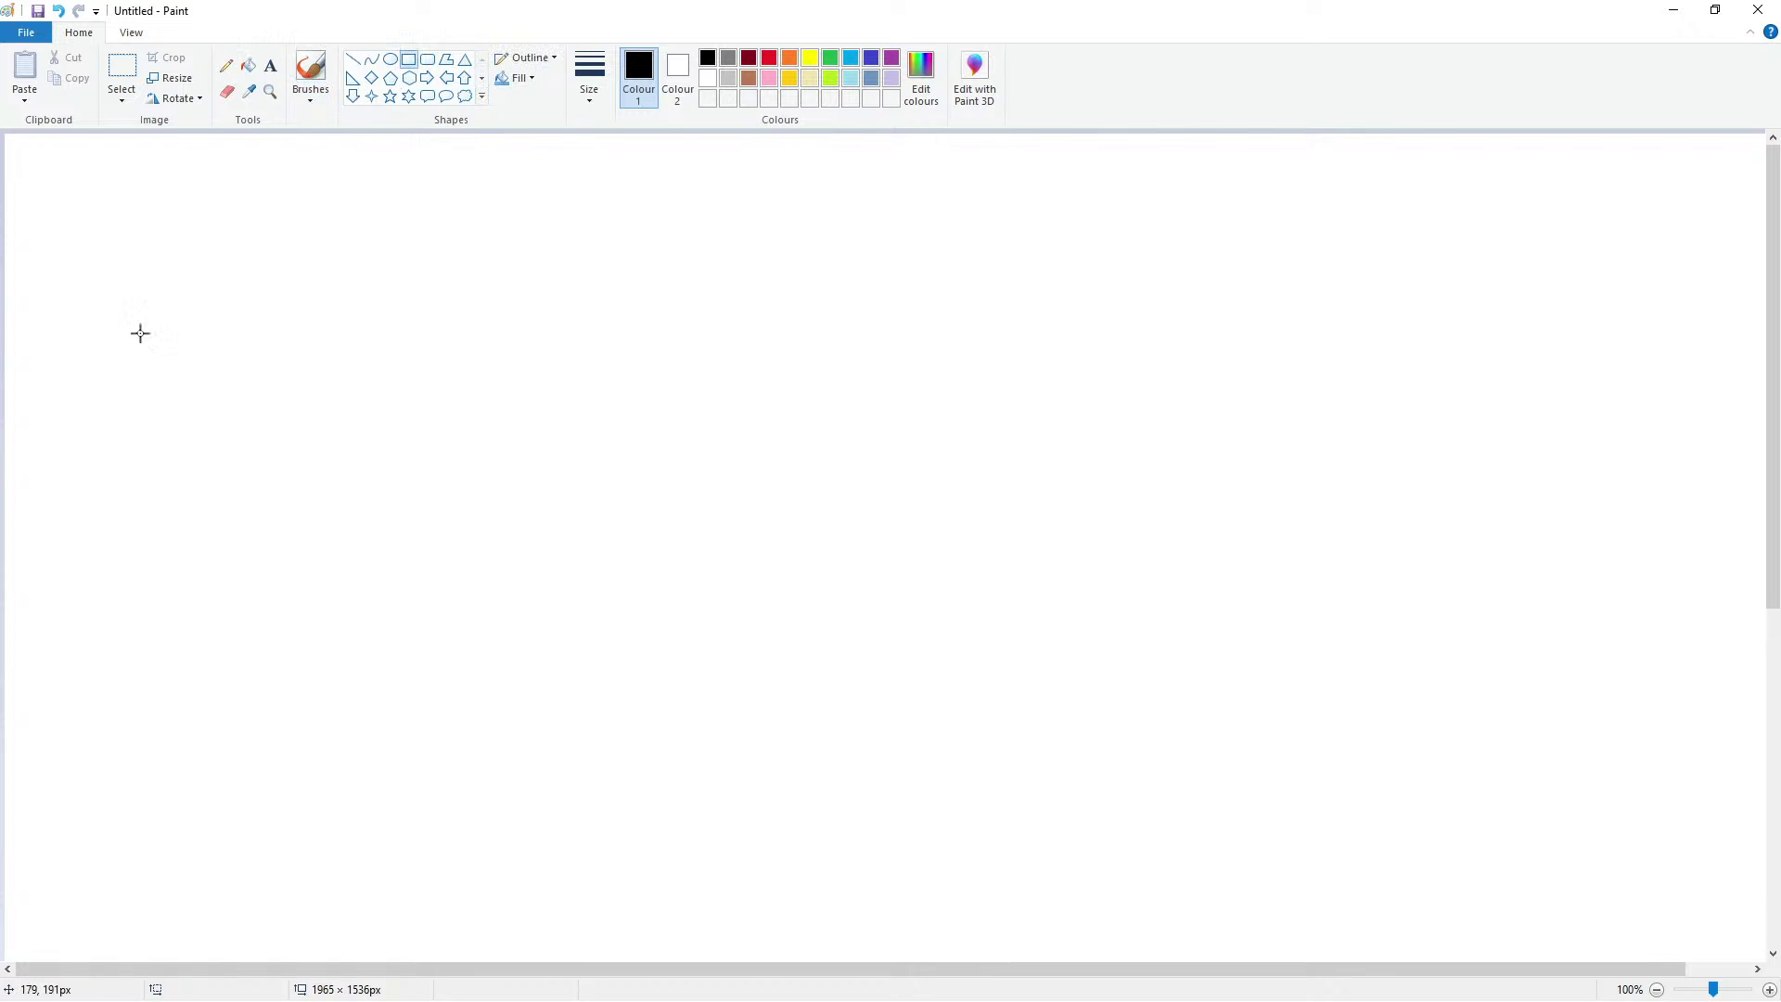
pyautogui.moveTo(124, 337); pyautogui.dragTo(284, 530)
pyautogui.moveTo(239, 449); pyautogui.dragTo(237, 536)
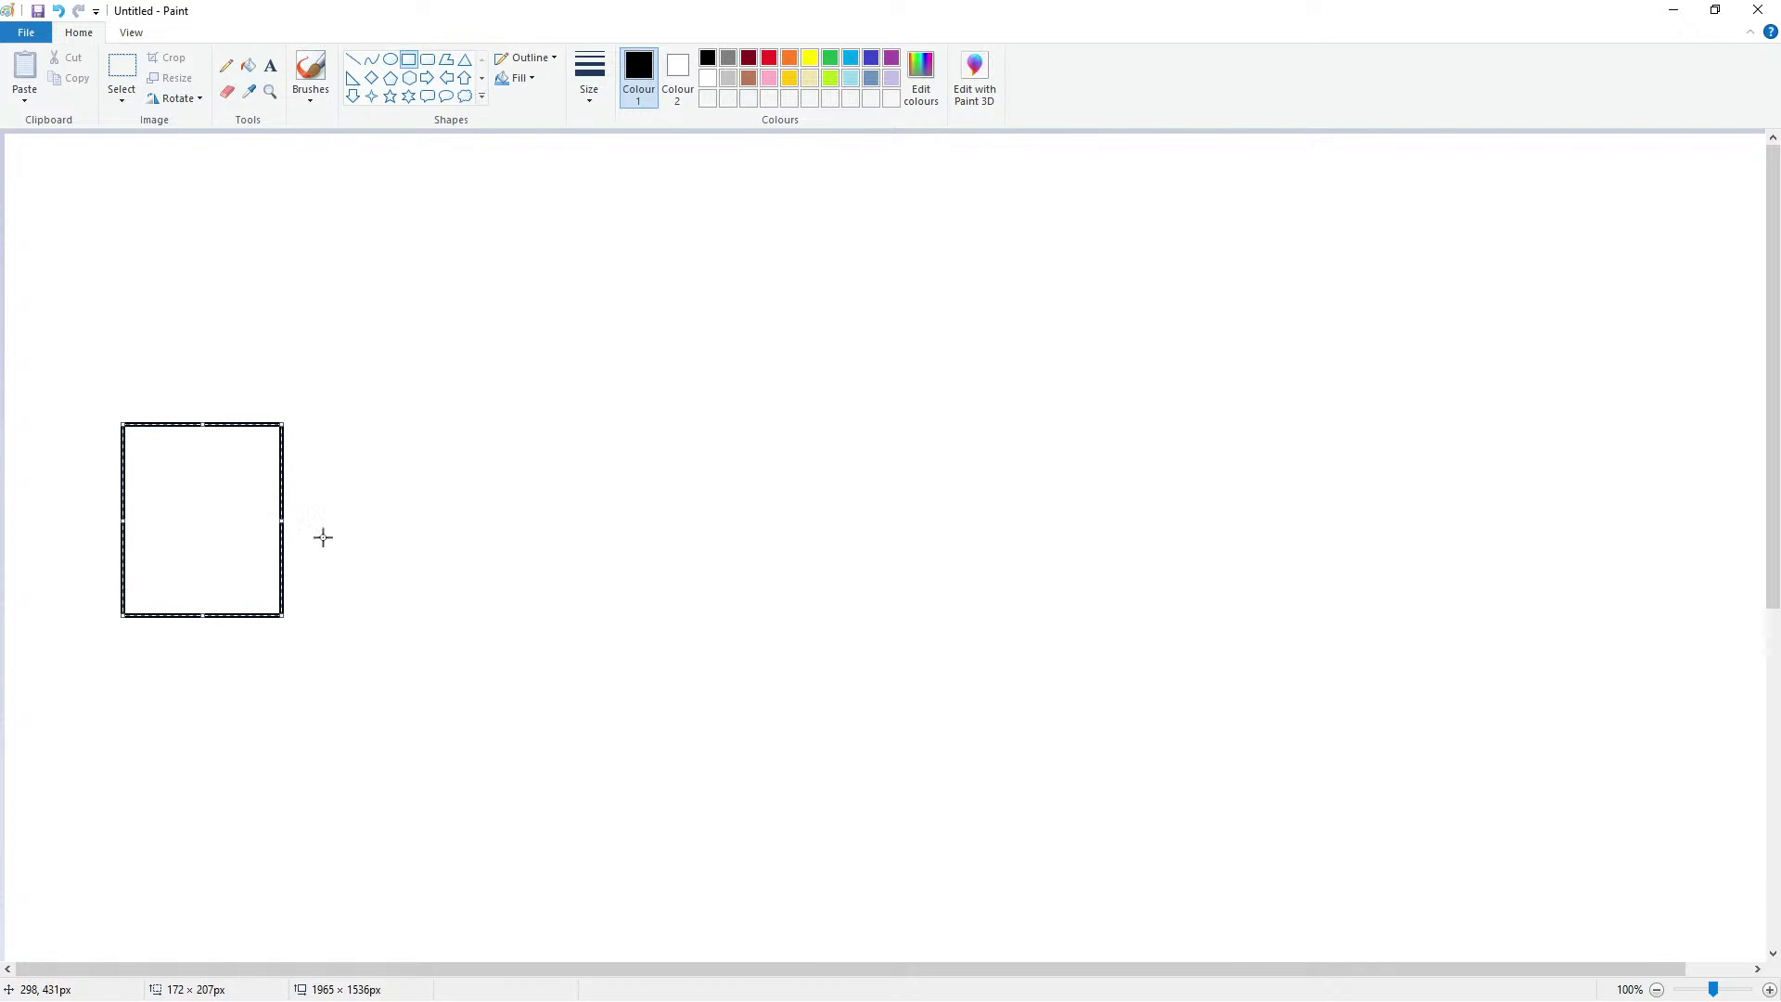
pyautogui.click(445, 426)
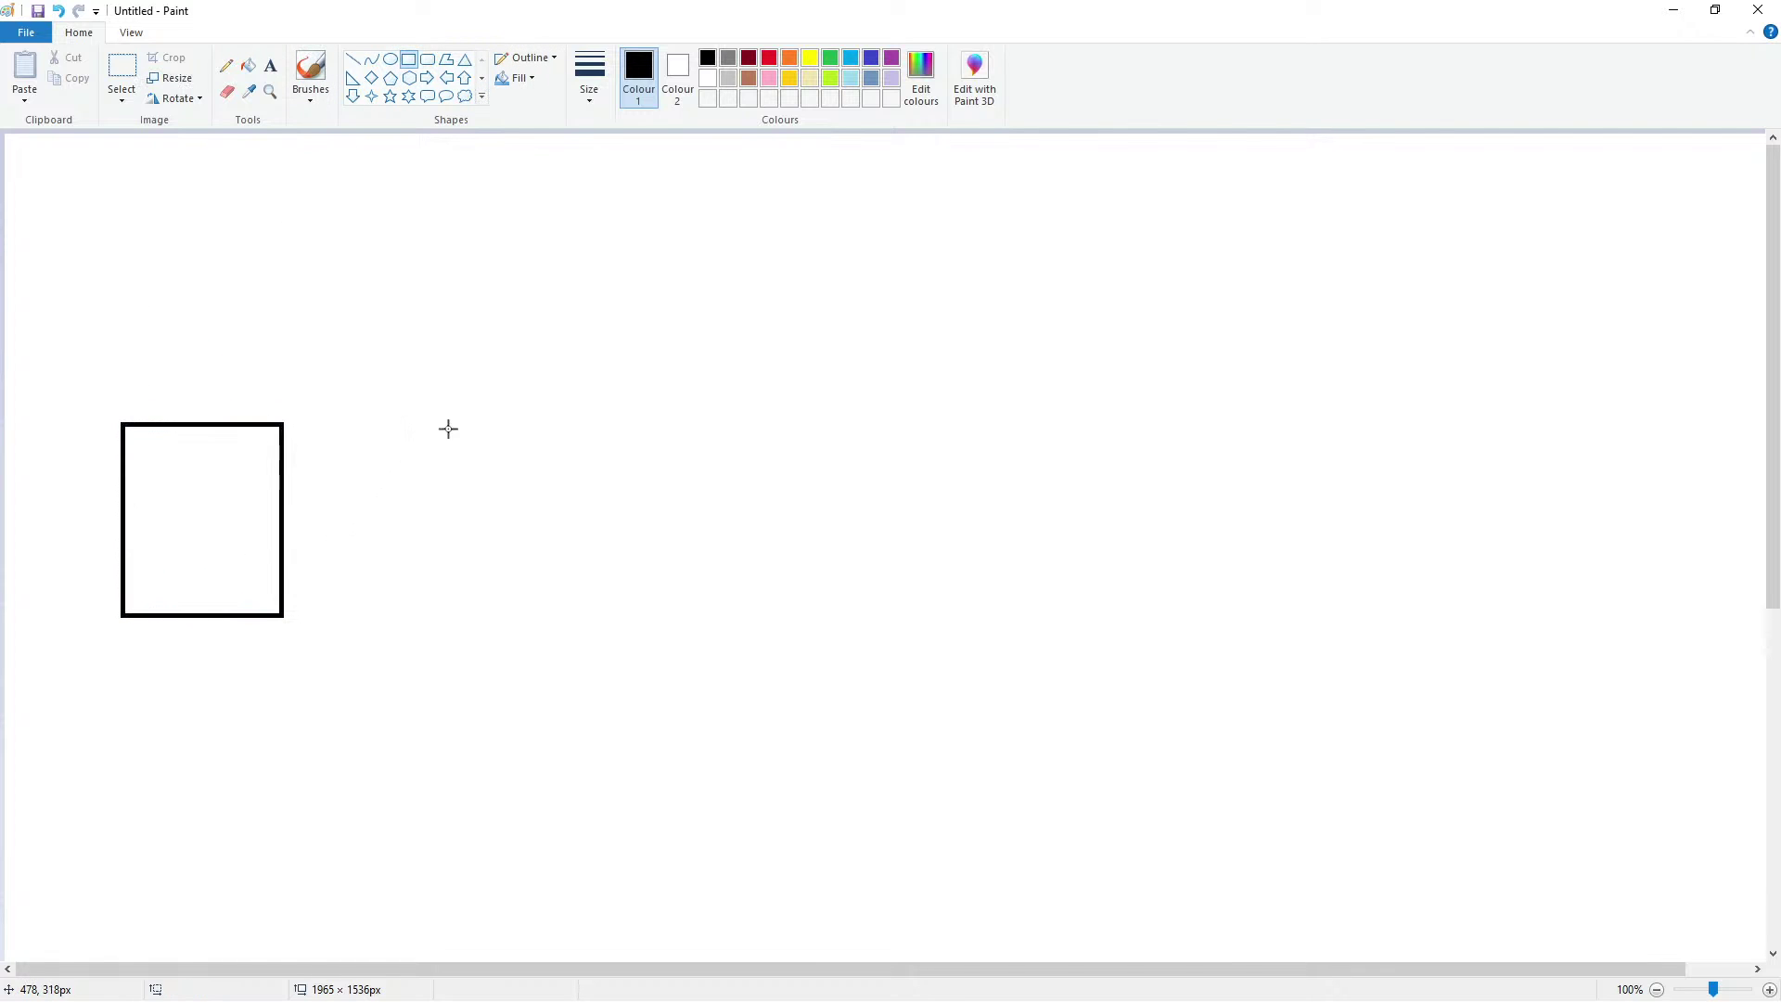
# Draw a black pentagon about 235 × 217 px to the right of the rectangle, aligned with it
pyautogui.click(390, 78)
pyautogui.moveTo(503, 332)
pyautogui.mouseDown()
pyautogui.moveTo(628, 497)
pyautogui.moveTo(715, 525)
pyautogui.mouseUp()
pyautogui.moveTo(629, 446); pyautogui.dragTo(666, 516)
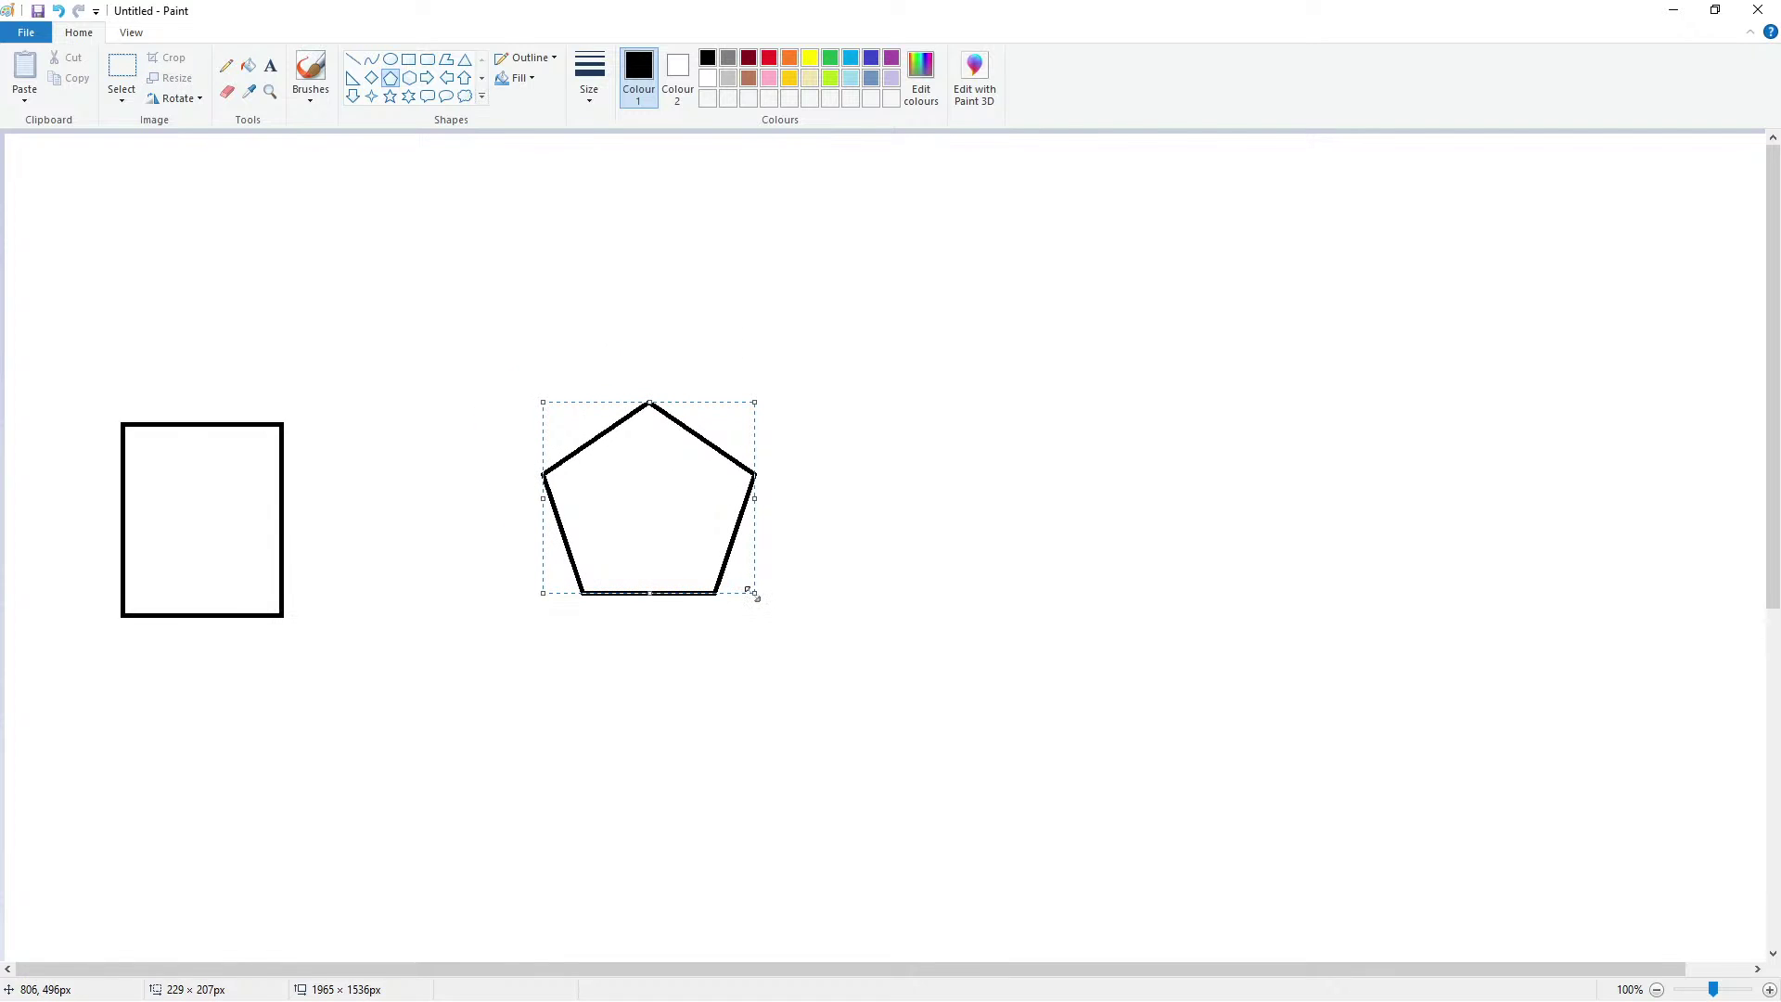
pyautogui.moveTo(755, 594); pyautogui.dragTo(759, 604)
pyautogui.moveTo(685, 521); pyautogui.dragTo(668, 528)
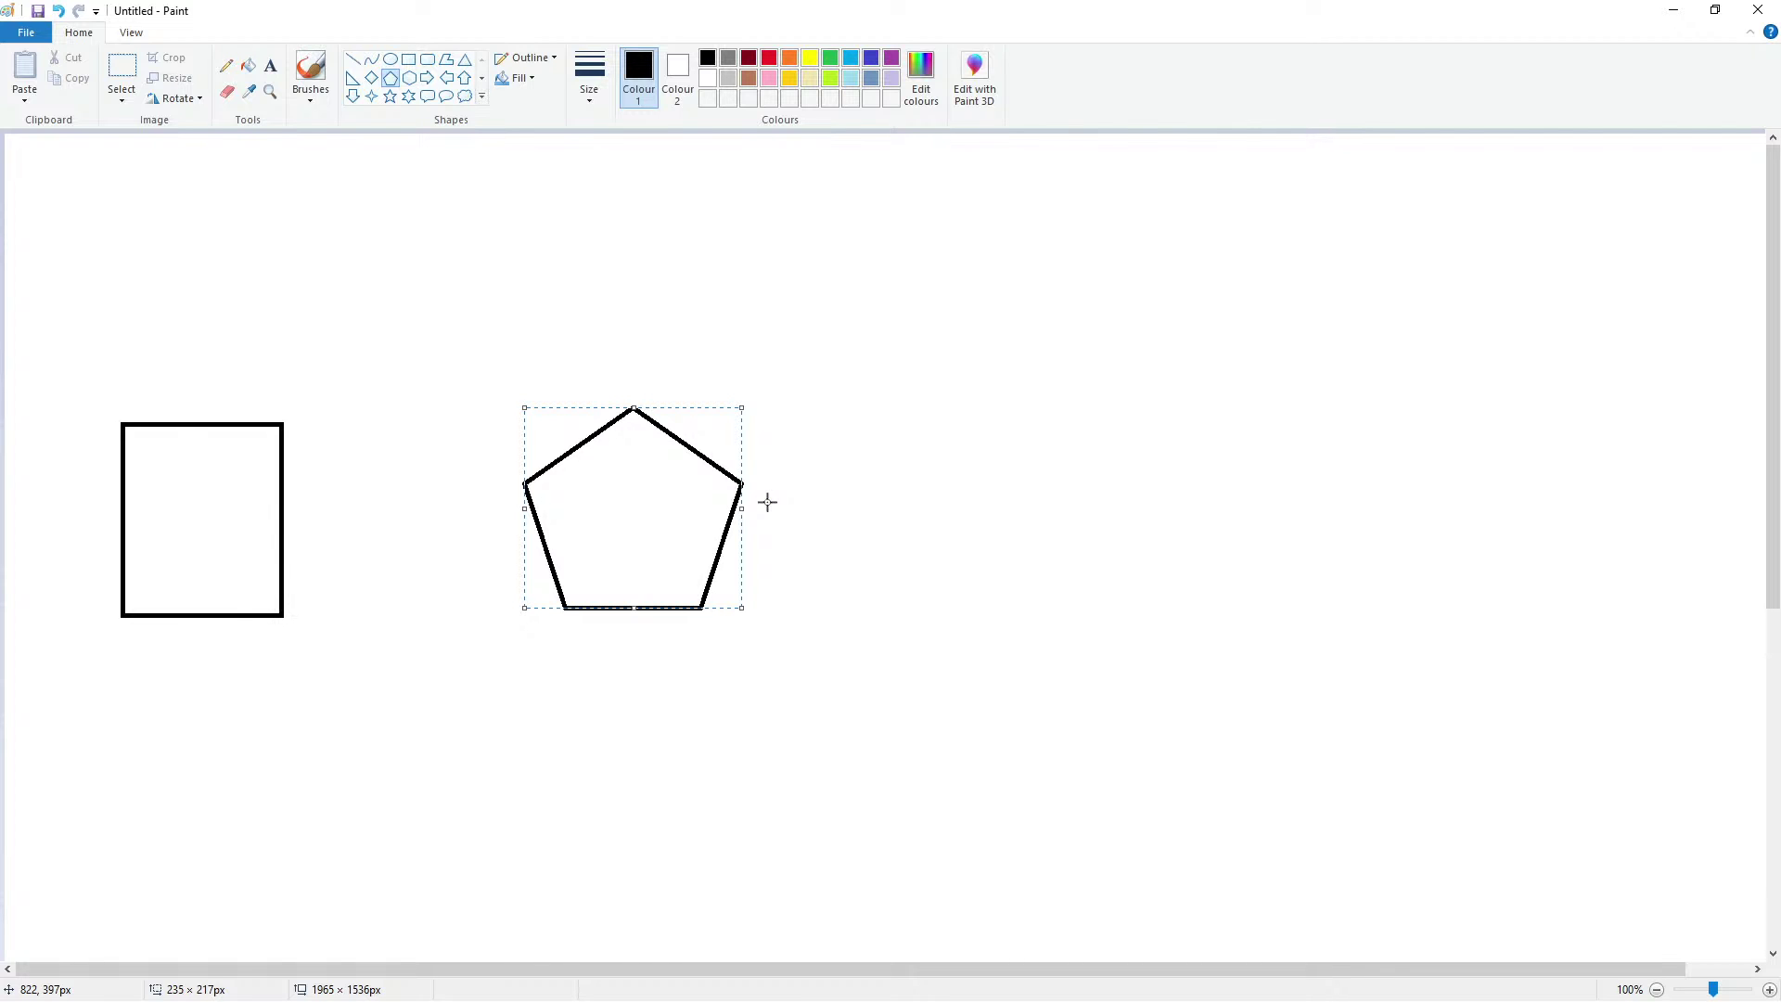
pyautogui.click(827, 644)
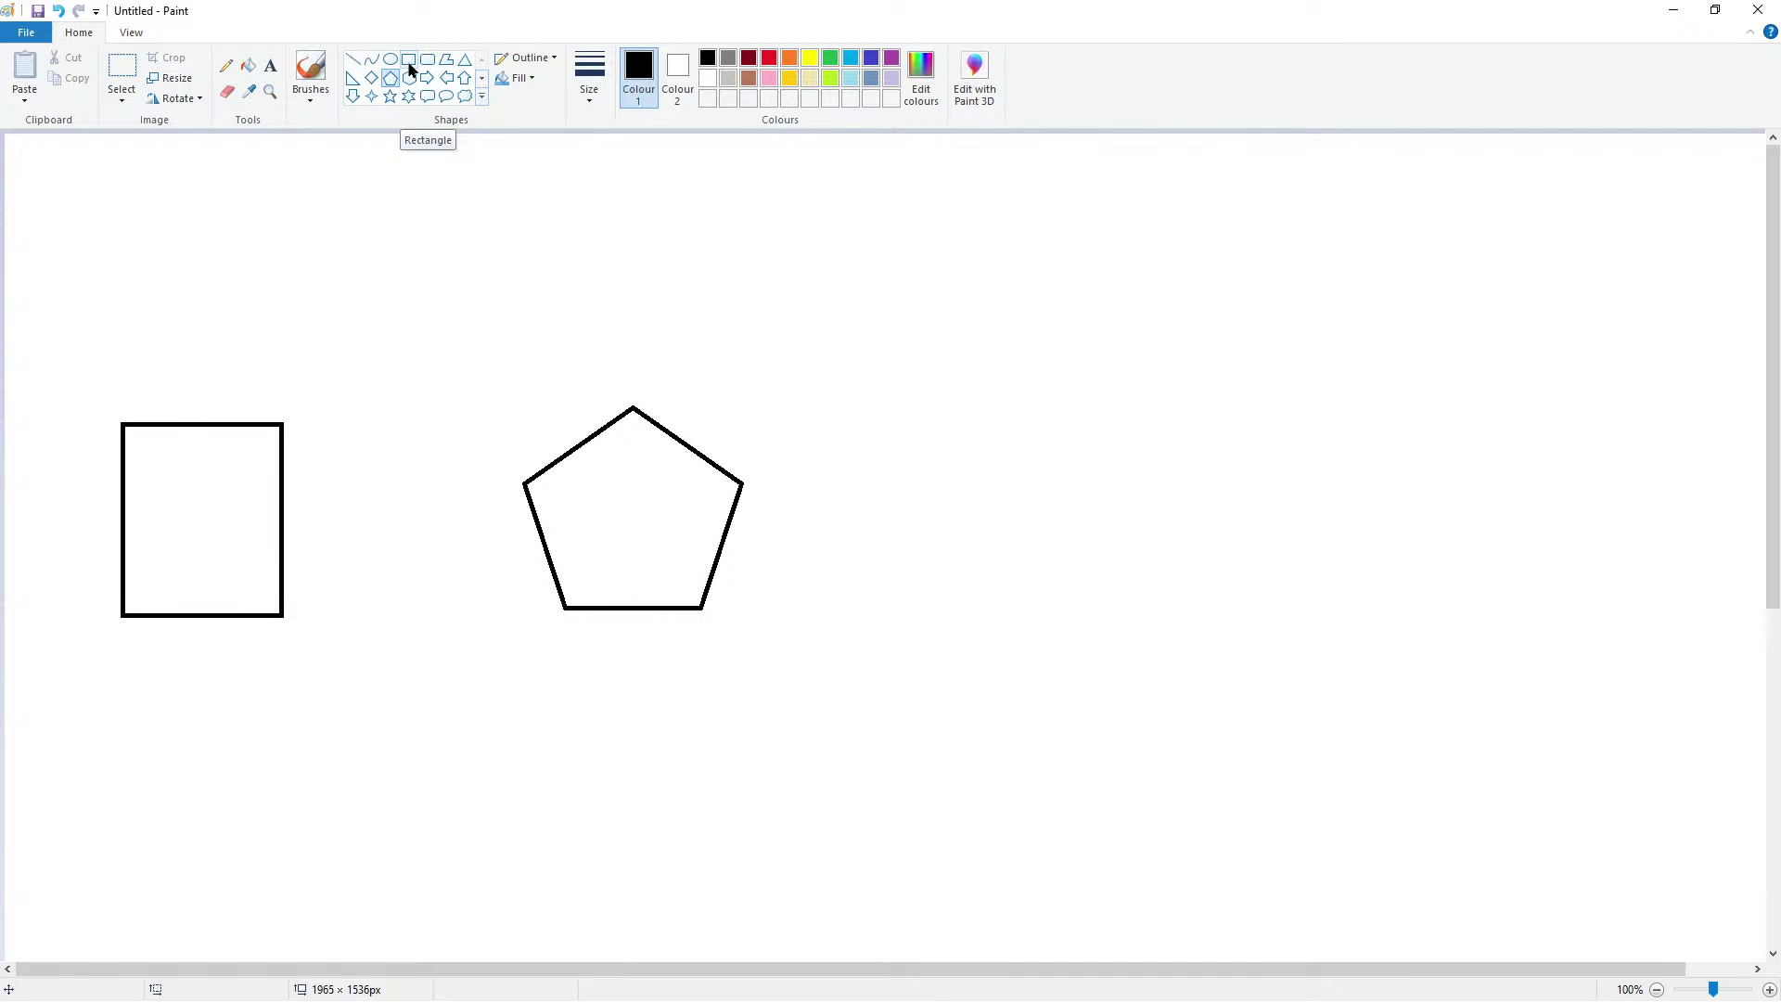
# Draw a black triangle to the right of the pentagon, adjusted so its base lines up with the pentagon's
pyautogui.click(465, 60)
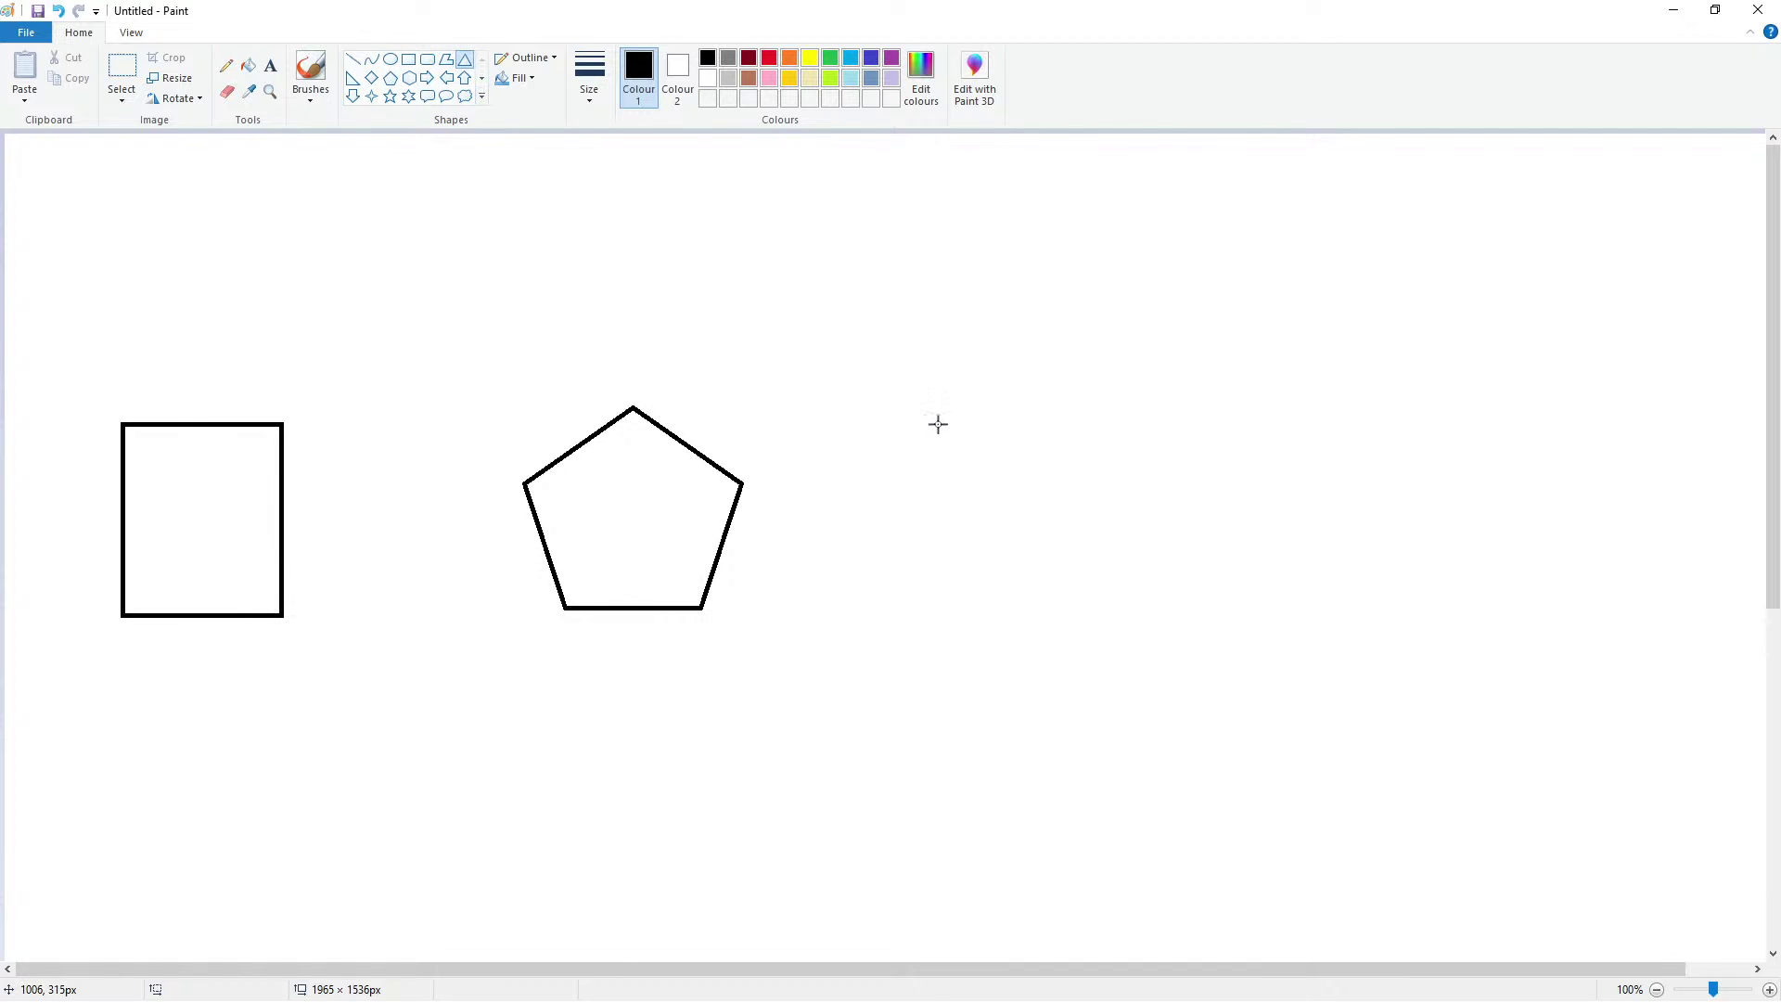
pyautogui.moveTo(937, 423); pyautogui.dragTo(1144, 600)
pyautogui.moveTo(1049, 569); pyautogui.dragTo(1040, 584)
pyautogui.click(946, 684)
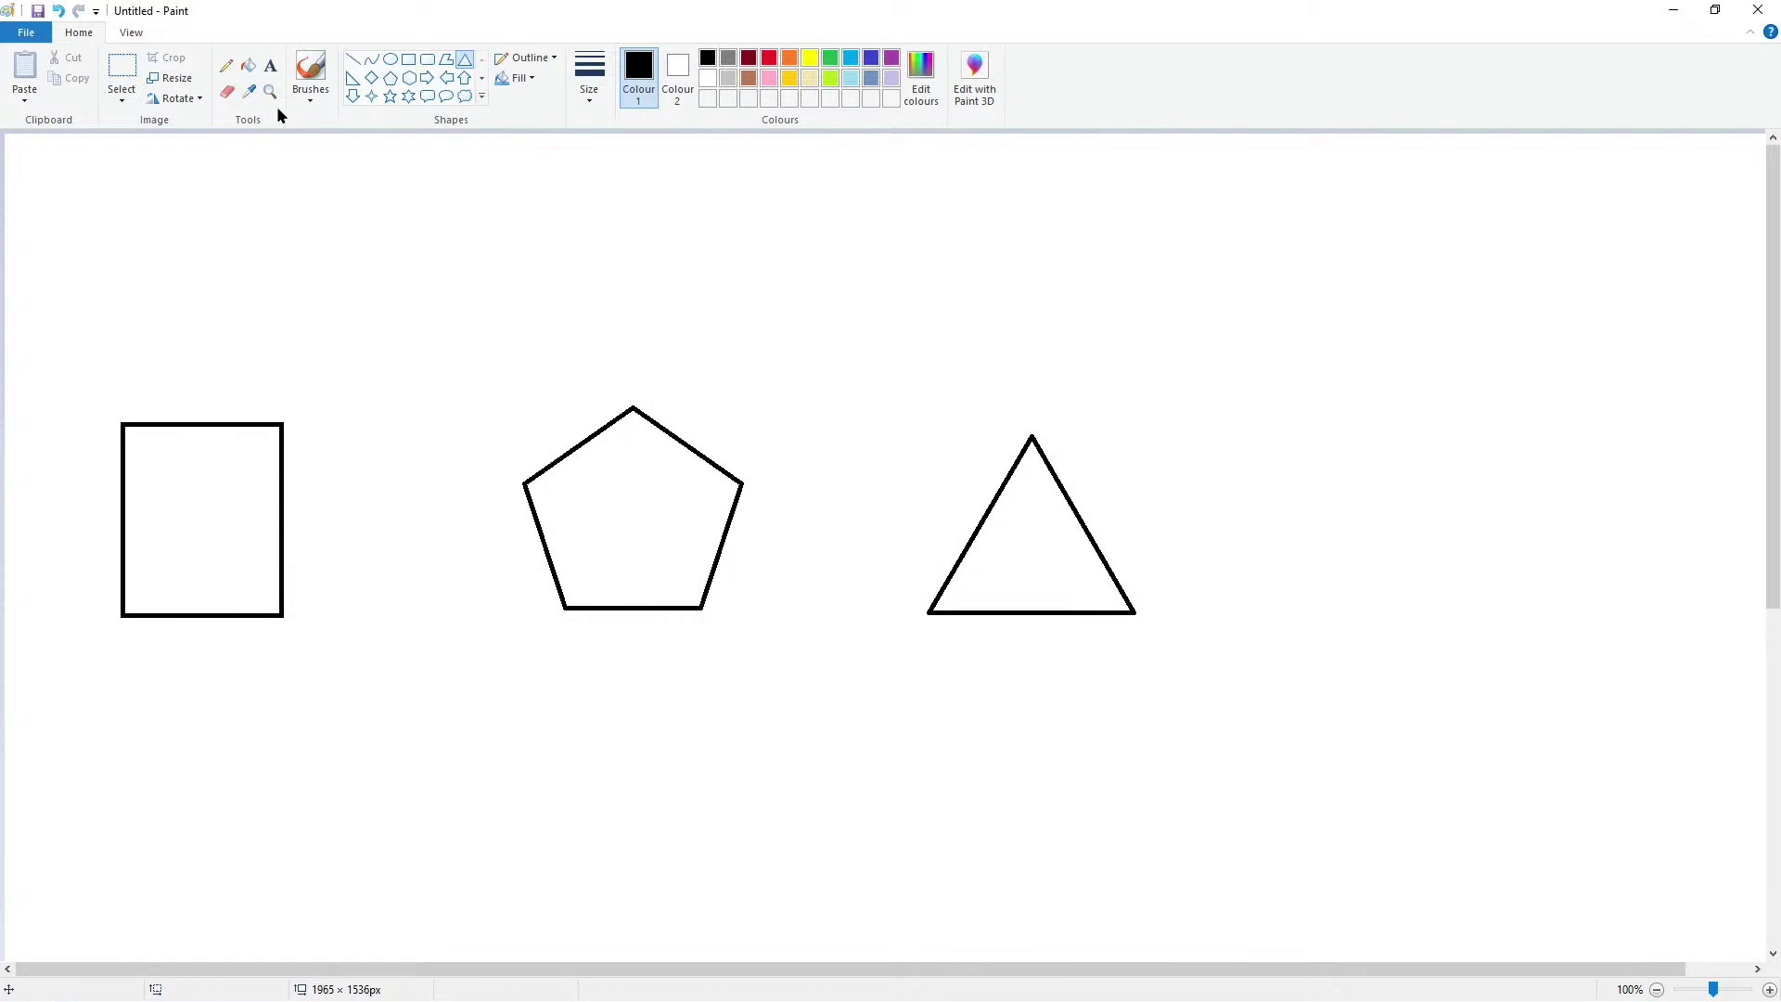
# Add the text "essembly line" in bold 26 pt Arial above the shapes, near the canvas's upper edge
pyautogui.click(270, 65)
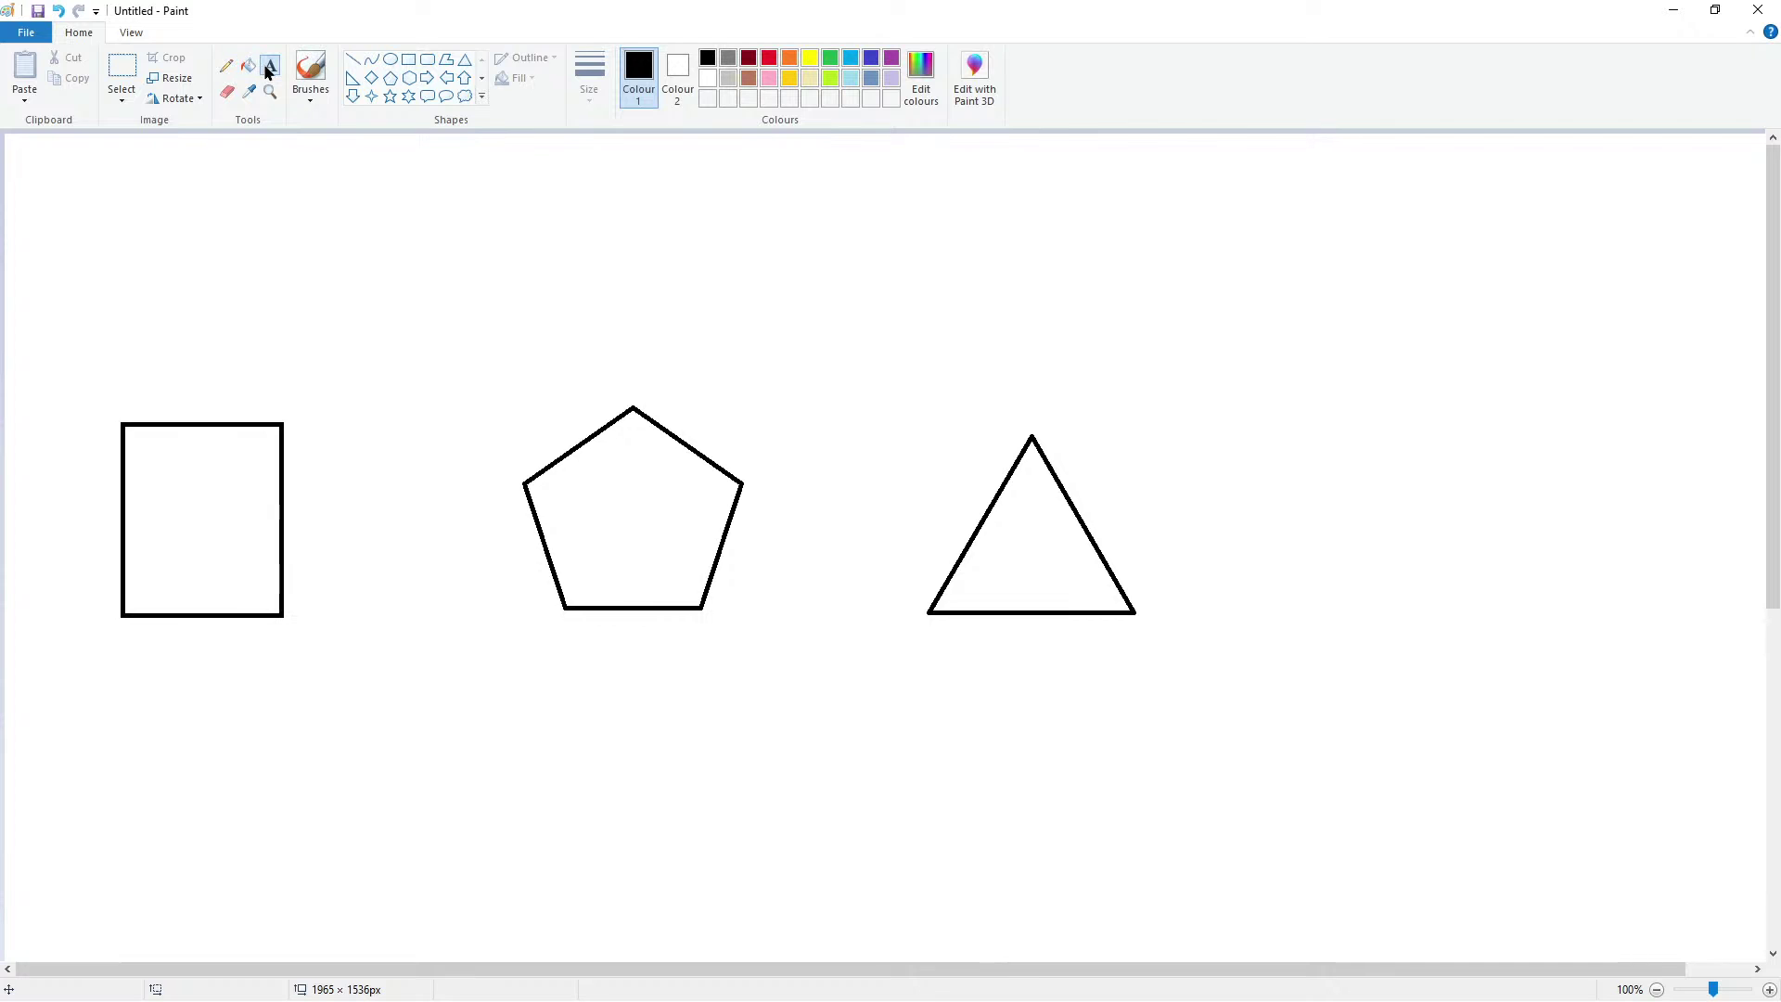
pyautogui.click(271, 188)
pyautogui.write('e')
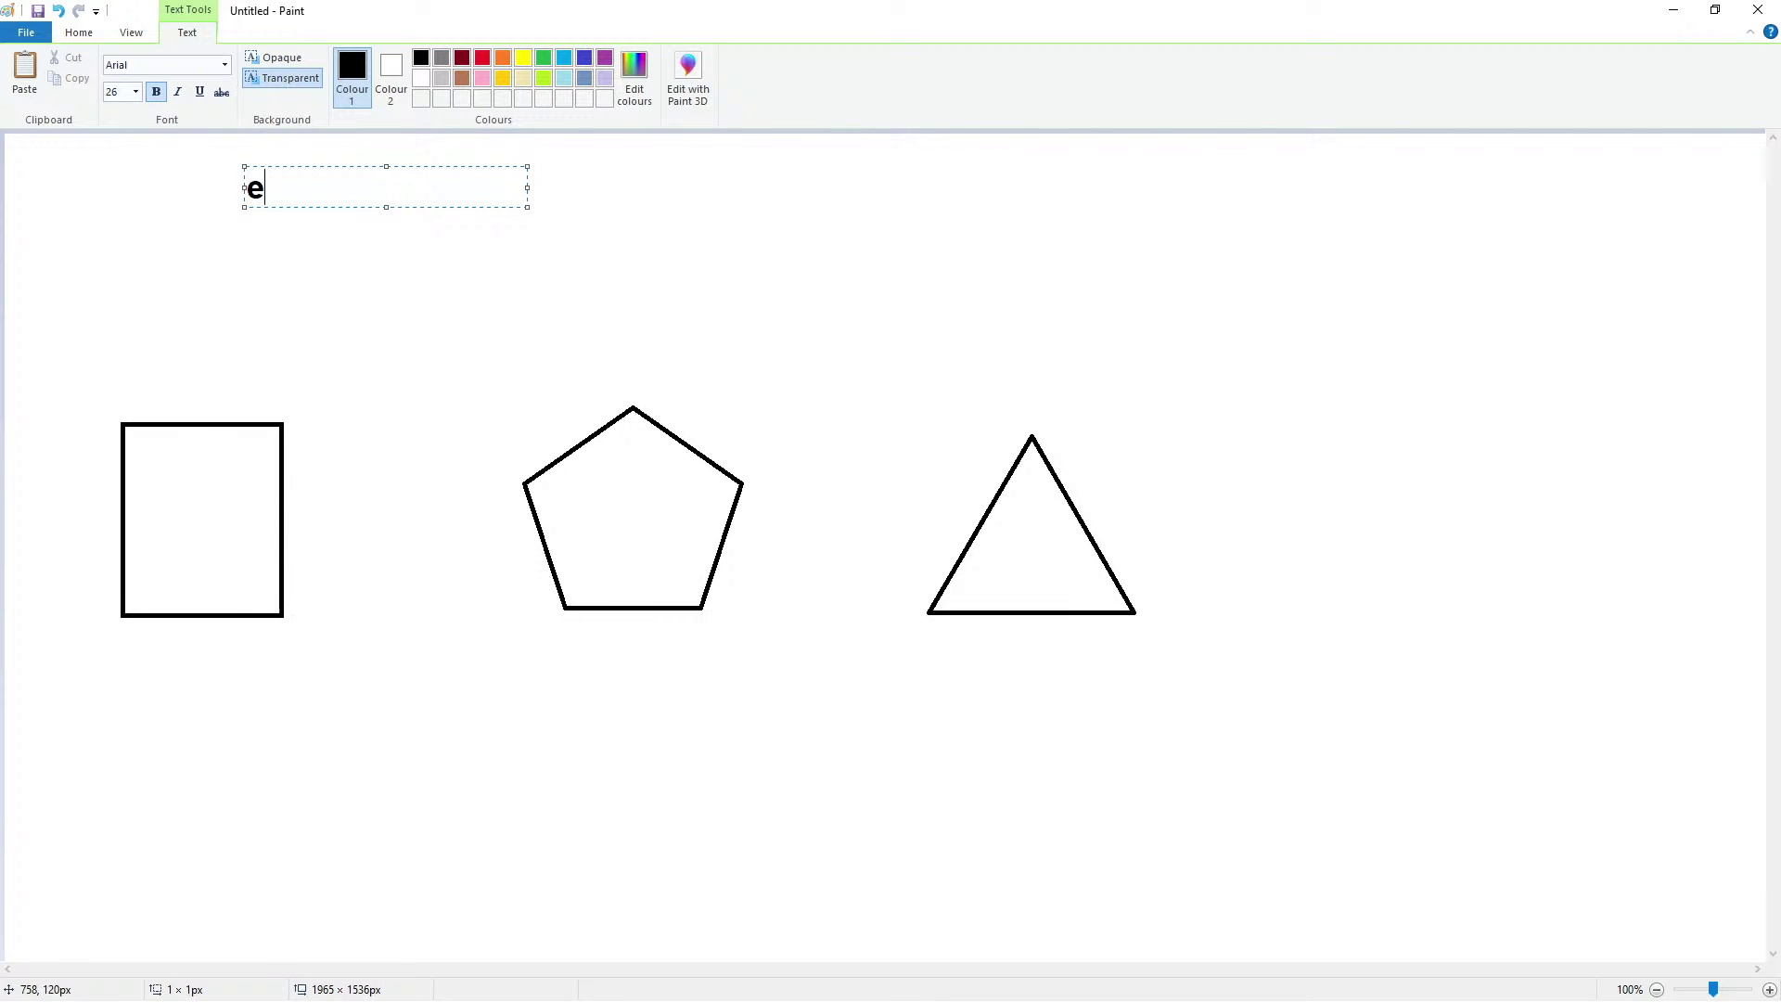
pyautogui.write('x')
pyautogui.press('BackSpace')
pyautogui.write('ssem')
pyautogui.write('bly')
pyautogui.press('BackSpace')
pyautogui.write('ly li')
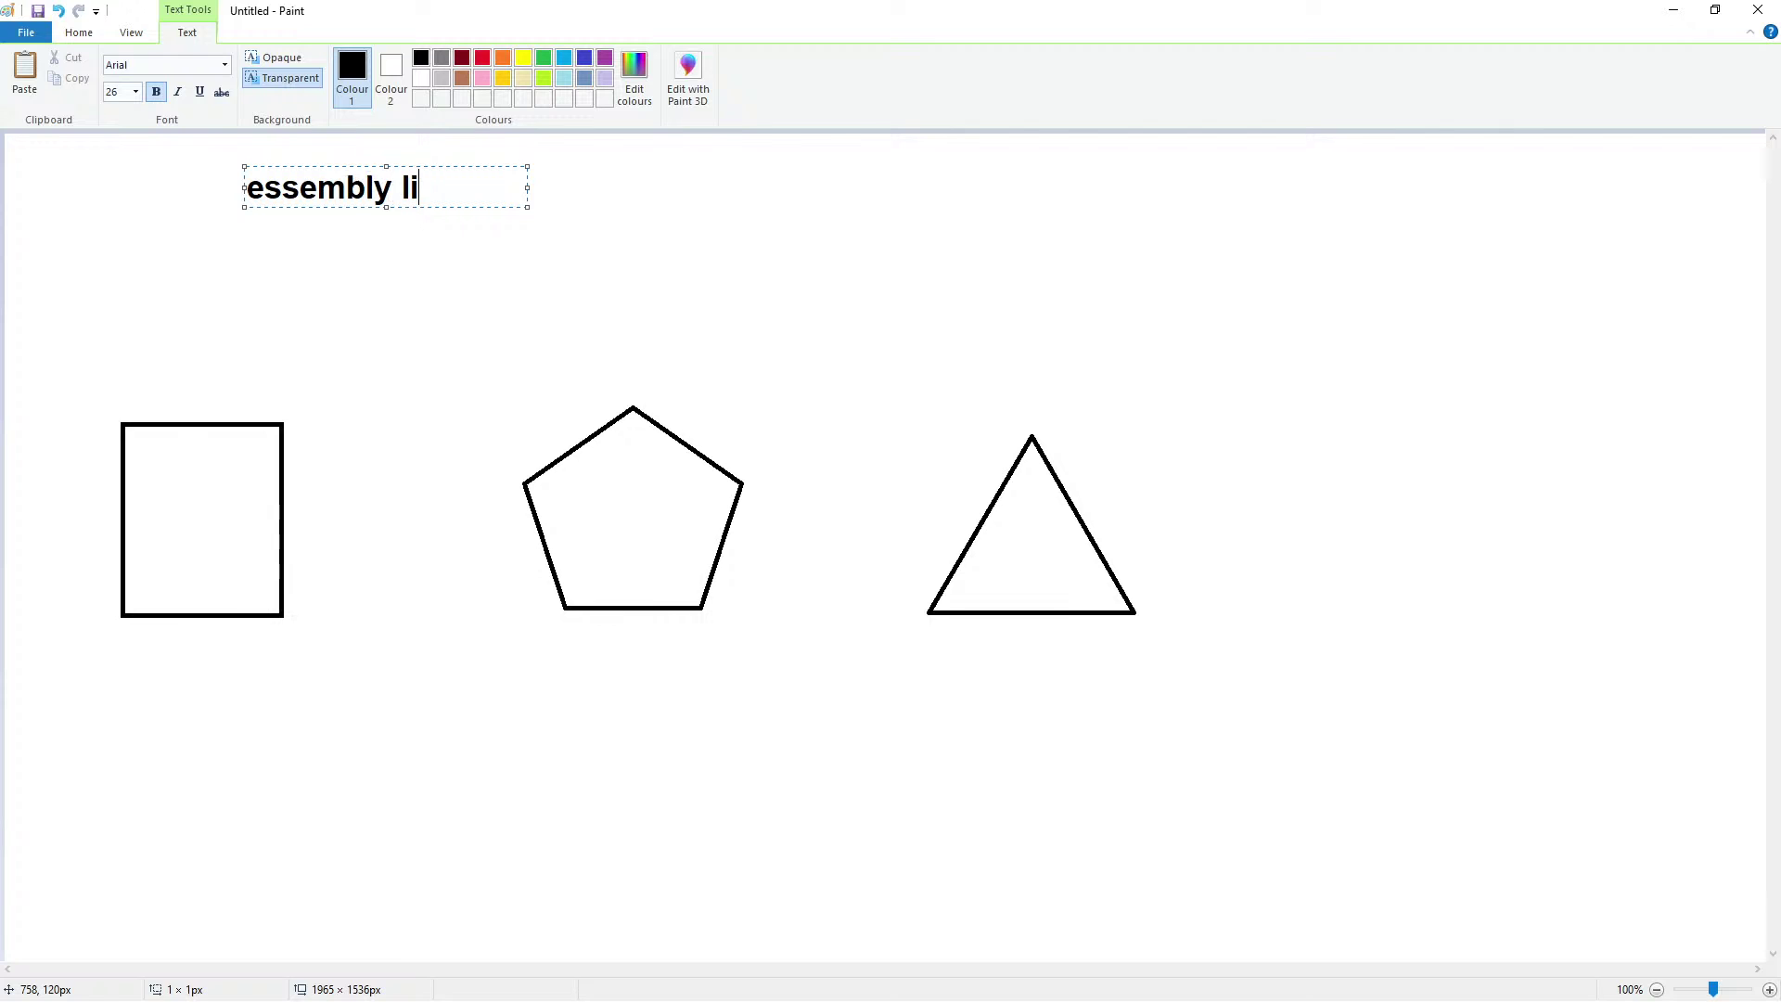
pyautogui.write('f')
pyautogui.press('BackSpace')
pyautogui.write('ne')
pyautogui.rightClick(375, 201)
pyautogui.click(353, 242)
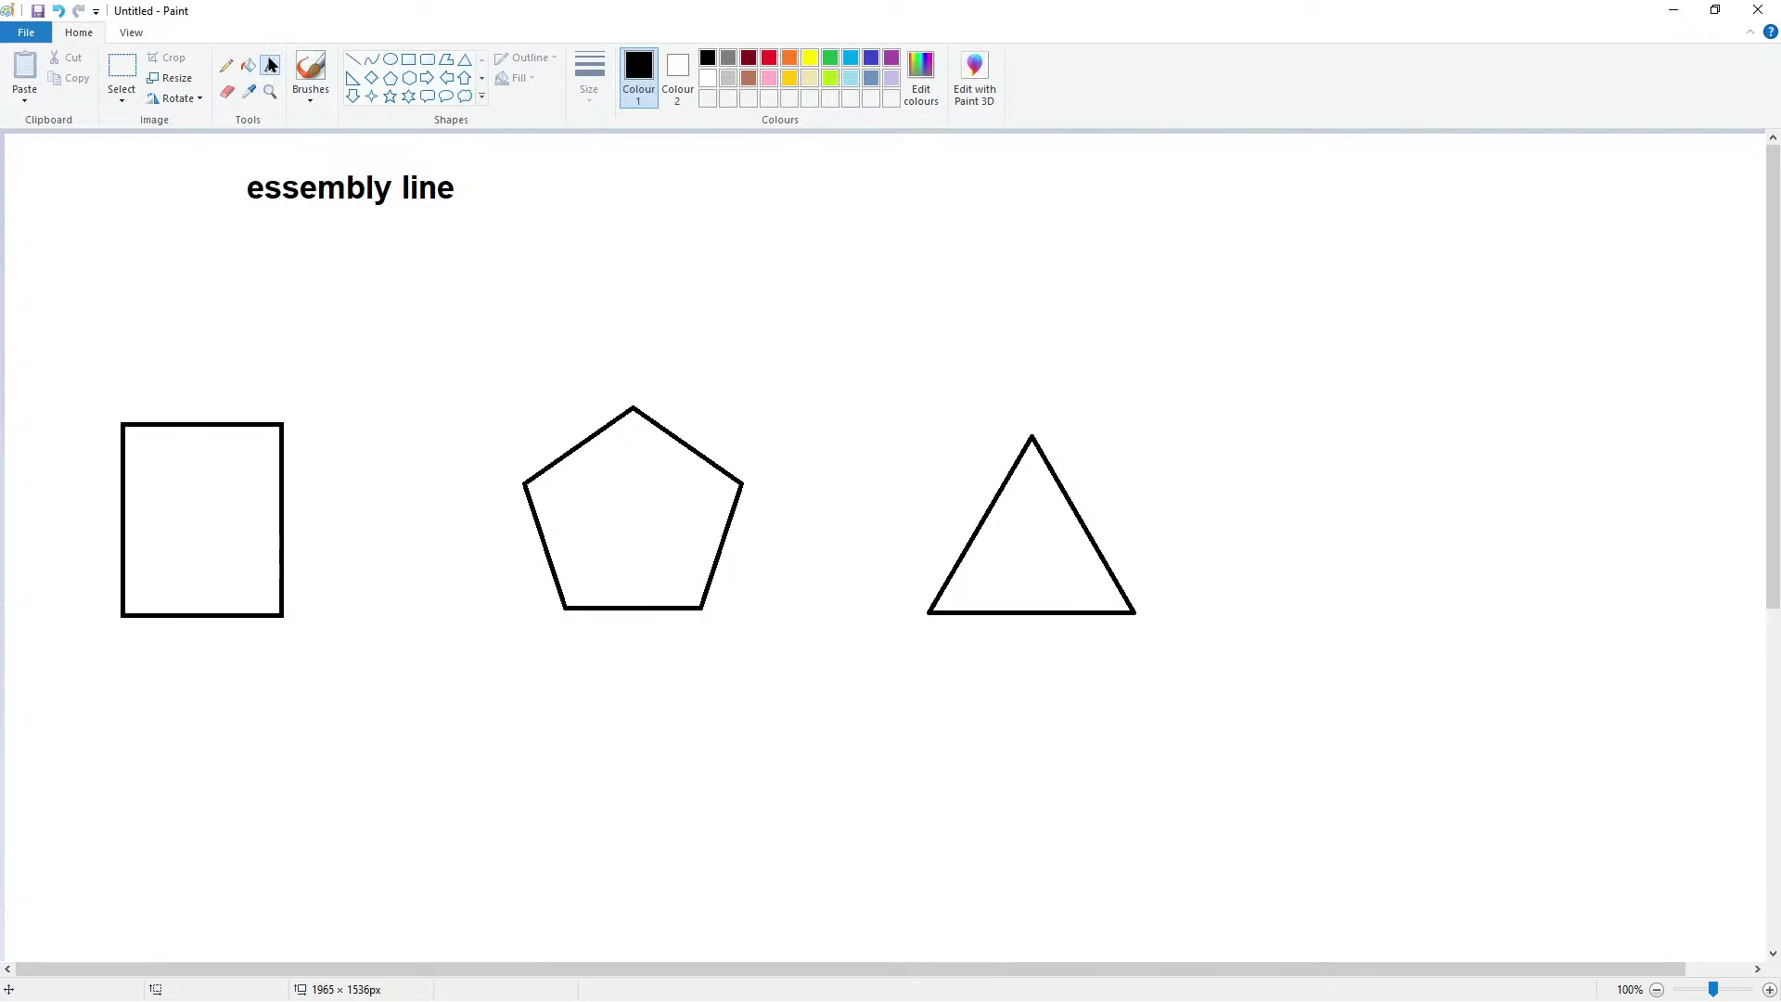
# Start a text label at the rectangle's upper edge with "High Demand" as its first line
pyautogui.click(141, 375)
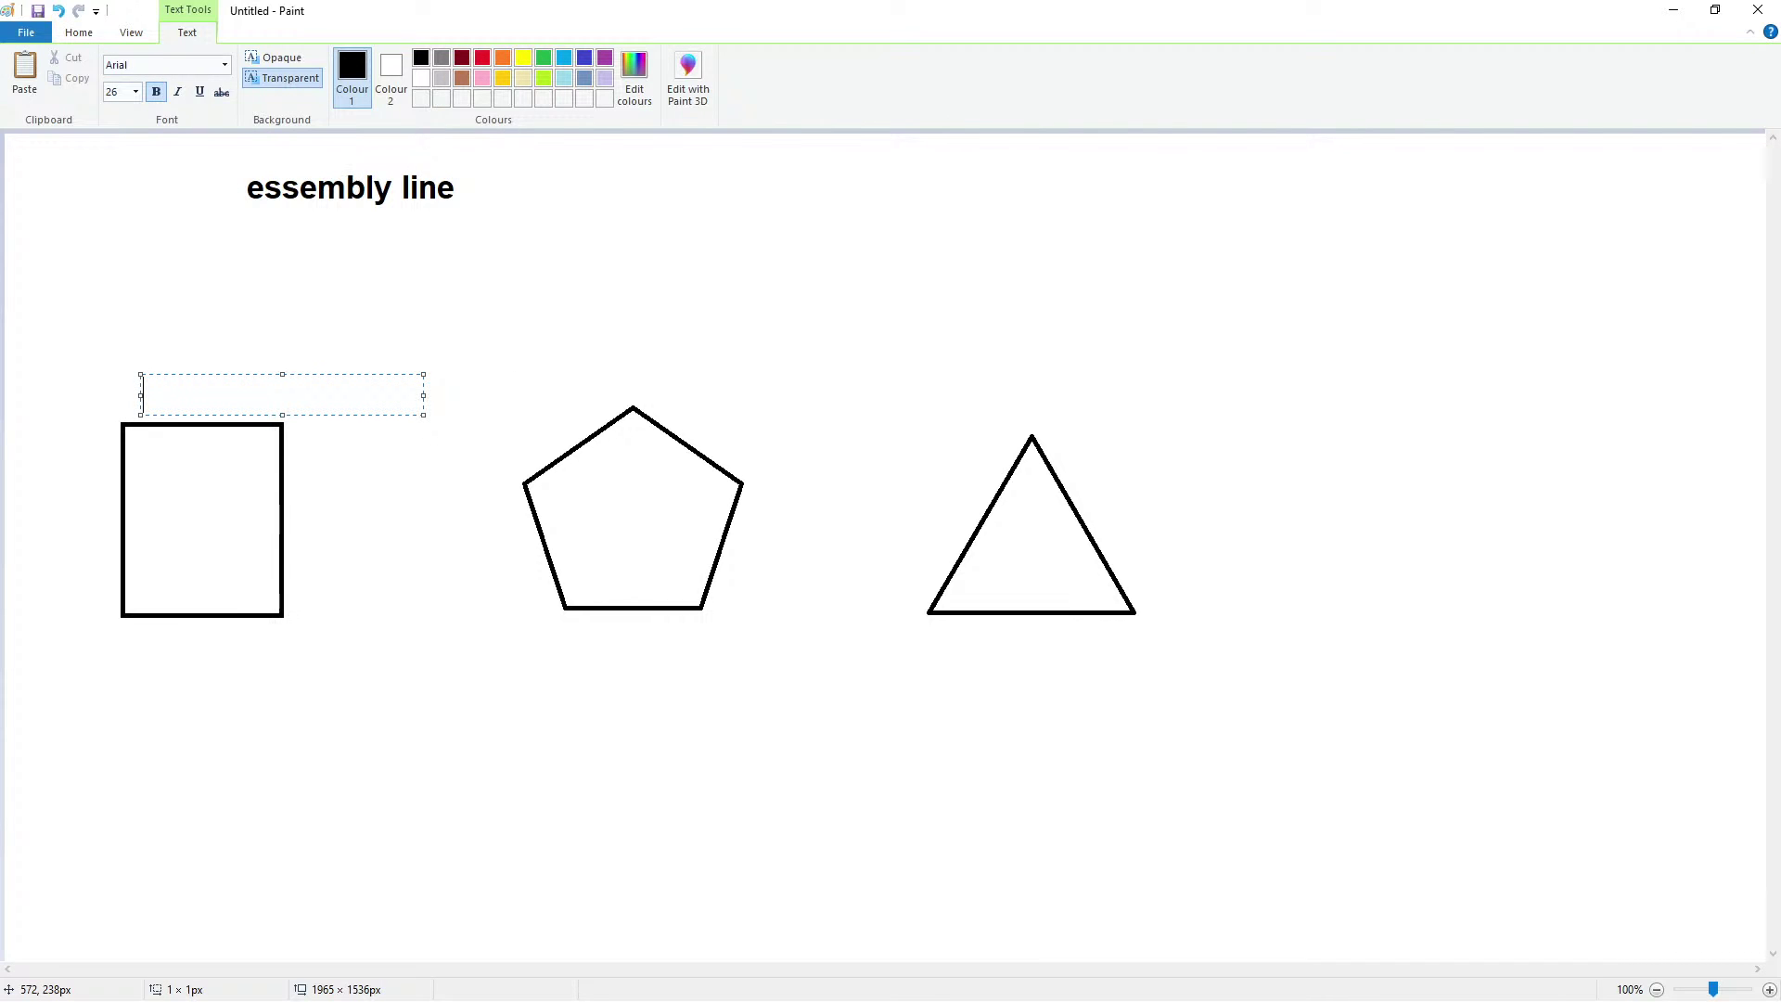
pyautogui.write('Filter')
pyautogui.press('BackSpace')
pyautogui.press('BackSpace')
pyautogui.press('BackSpace')
pyautogui.press('BackSpace')
pyautogui.press('BackSpace')
pyautogui.press('BackSpace')
pyautogui.press('BackSpace')
pyautogui.write('Highre')
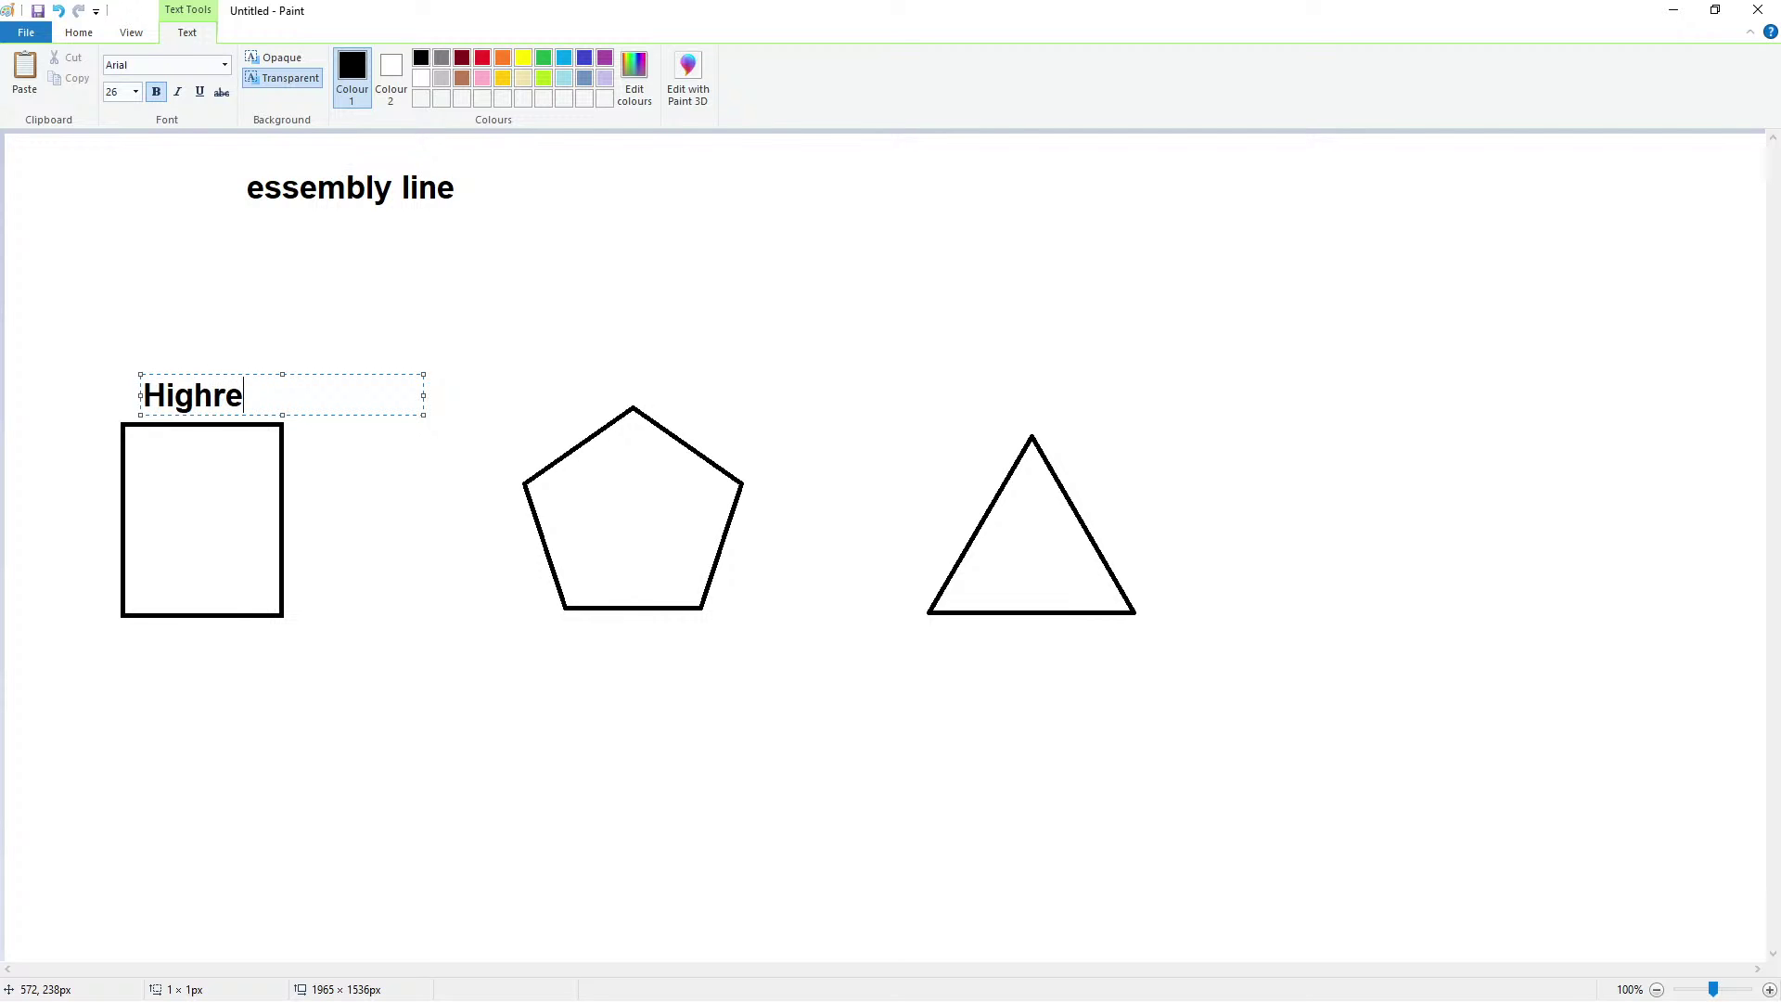
pyautogui.press('BackSpace')
pyautogui.press('BackSpace')
pyautogui.write('Demand')
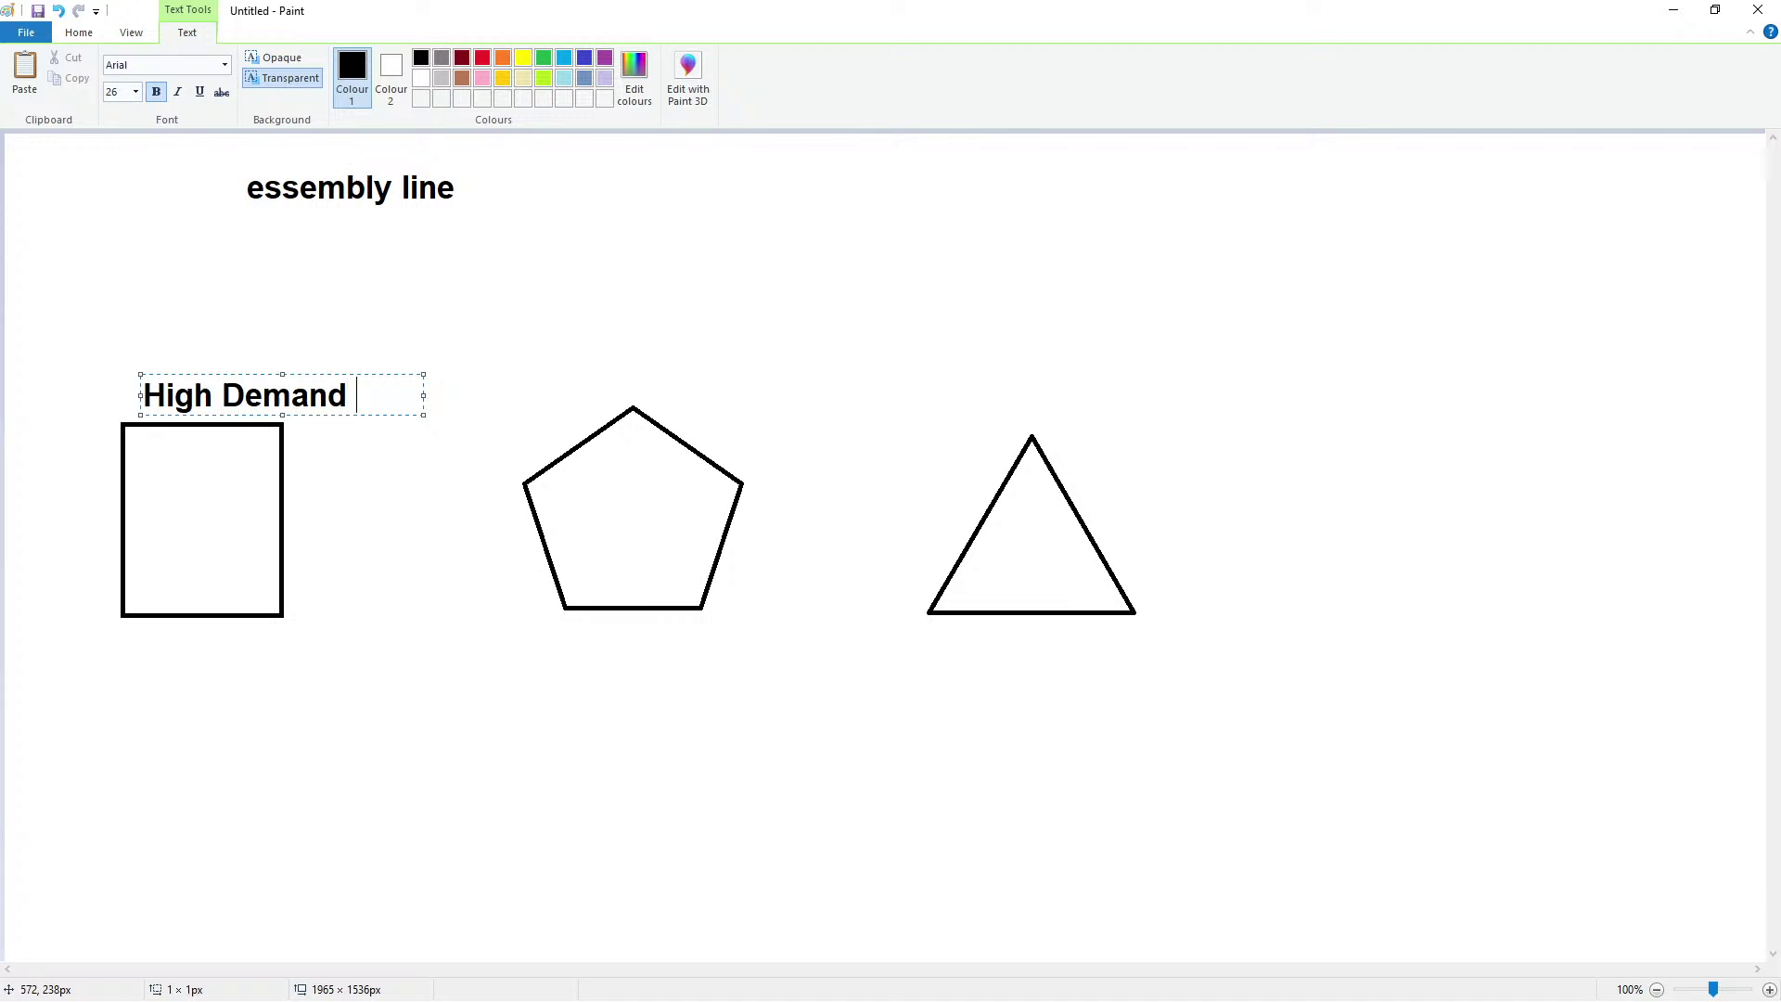
# Add "Low competition" as the label's second line and move the label clear above the rectangle
pyautogui.press('Return')
pyautogui.write('O')
pyautogui.press('BackSpace')
pyautogui.write('Low')
pyautogui.write(' vo')
pyautogui.press('BackSpace')
pyautogui.press('BackSpace')
pyautogui.write('co')
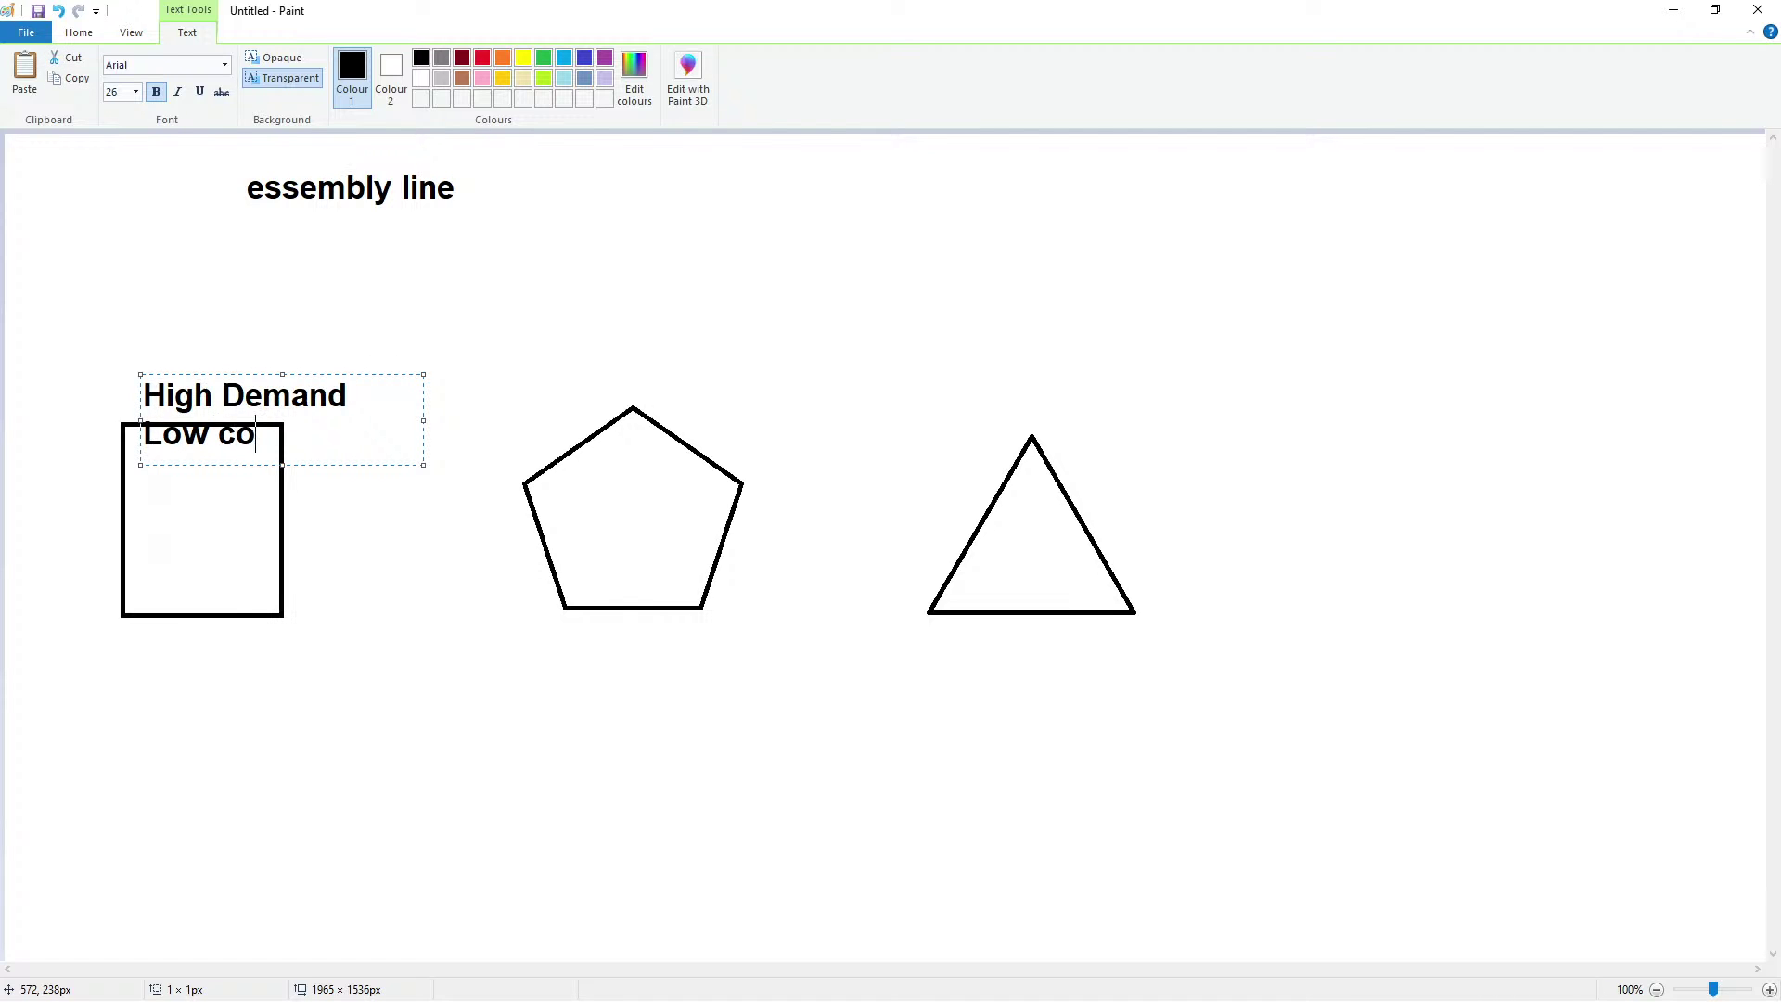
pyautogui.write('mpetition')
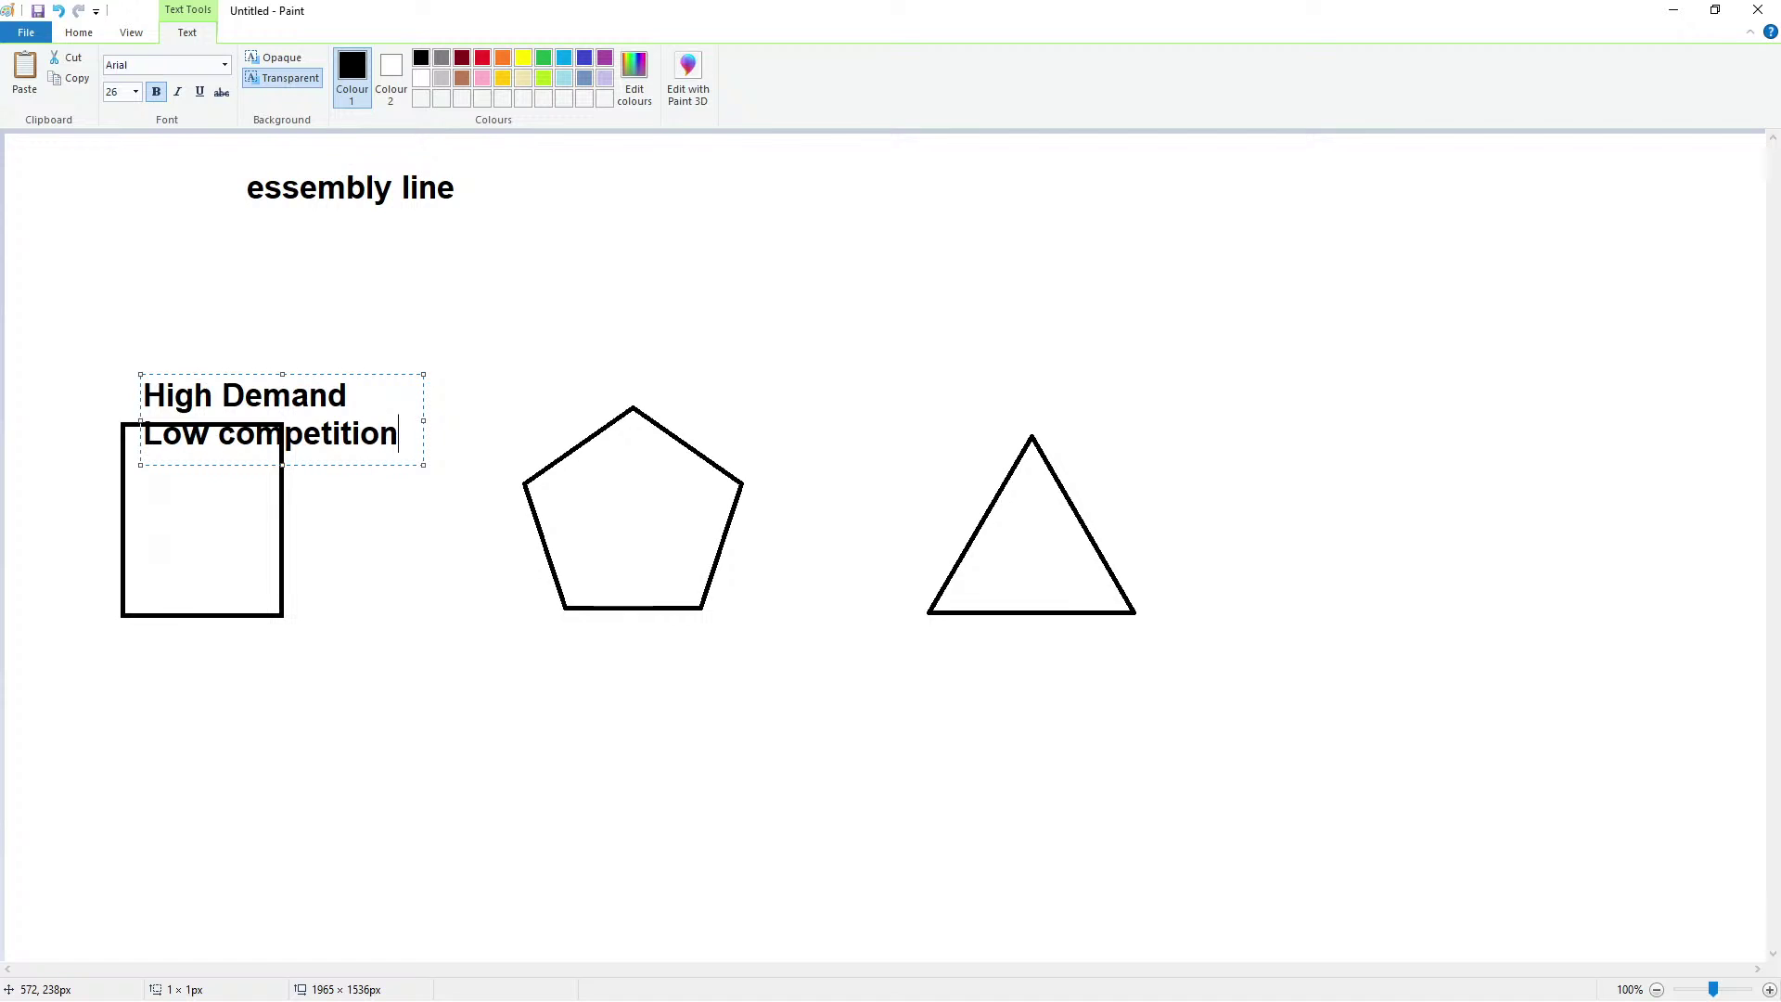
pyautogui.moveTo(331, 374); pyautogui.dragTo(282, 314)
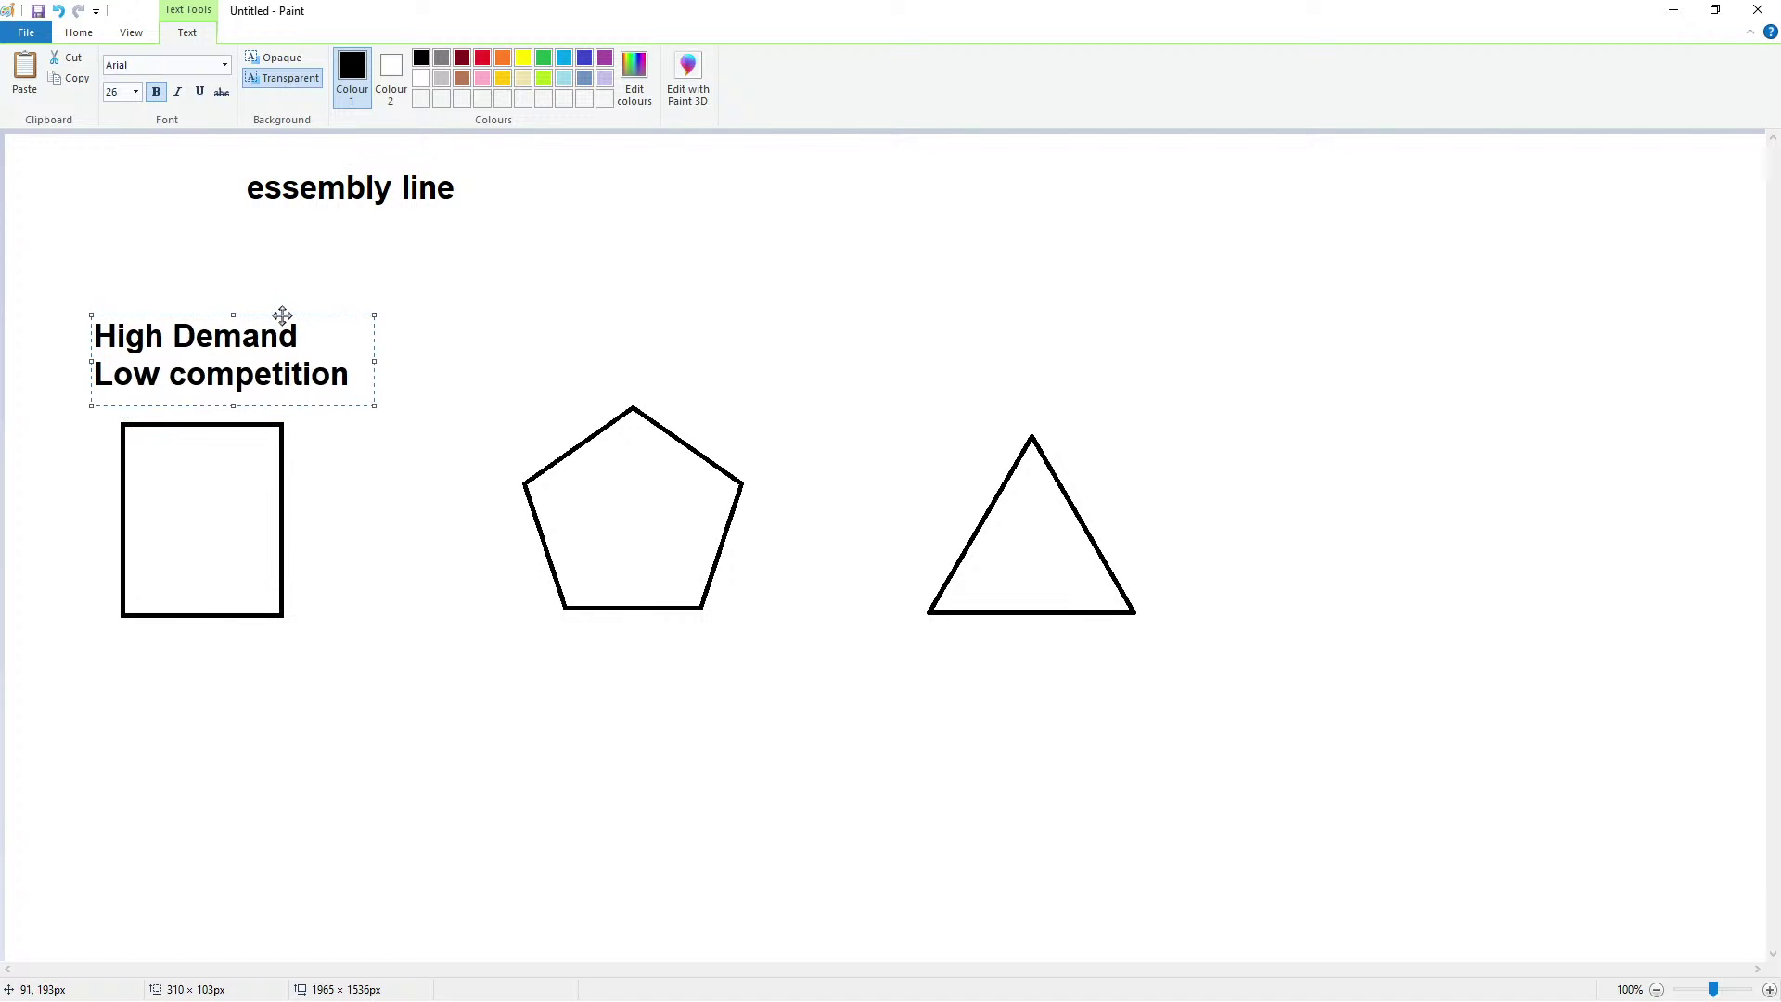
# Add the label "Clear risky items" centred above the pentagon
pyautogui.click(538, 332)
pyautogui.click(527, 306)
pyautogui.moveTo(718, 301); pyautogui.dragTo(687, 334)
pyautogui.write('C')
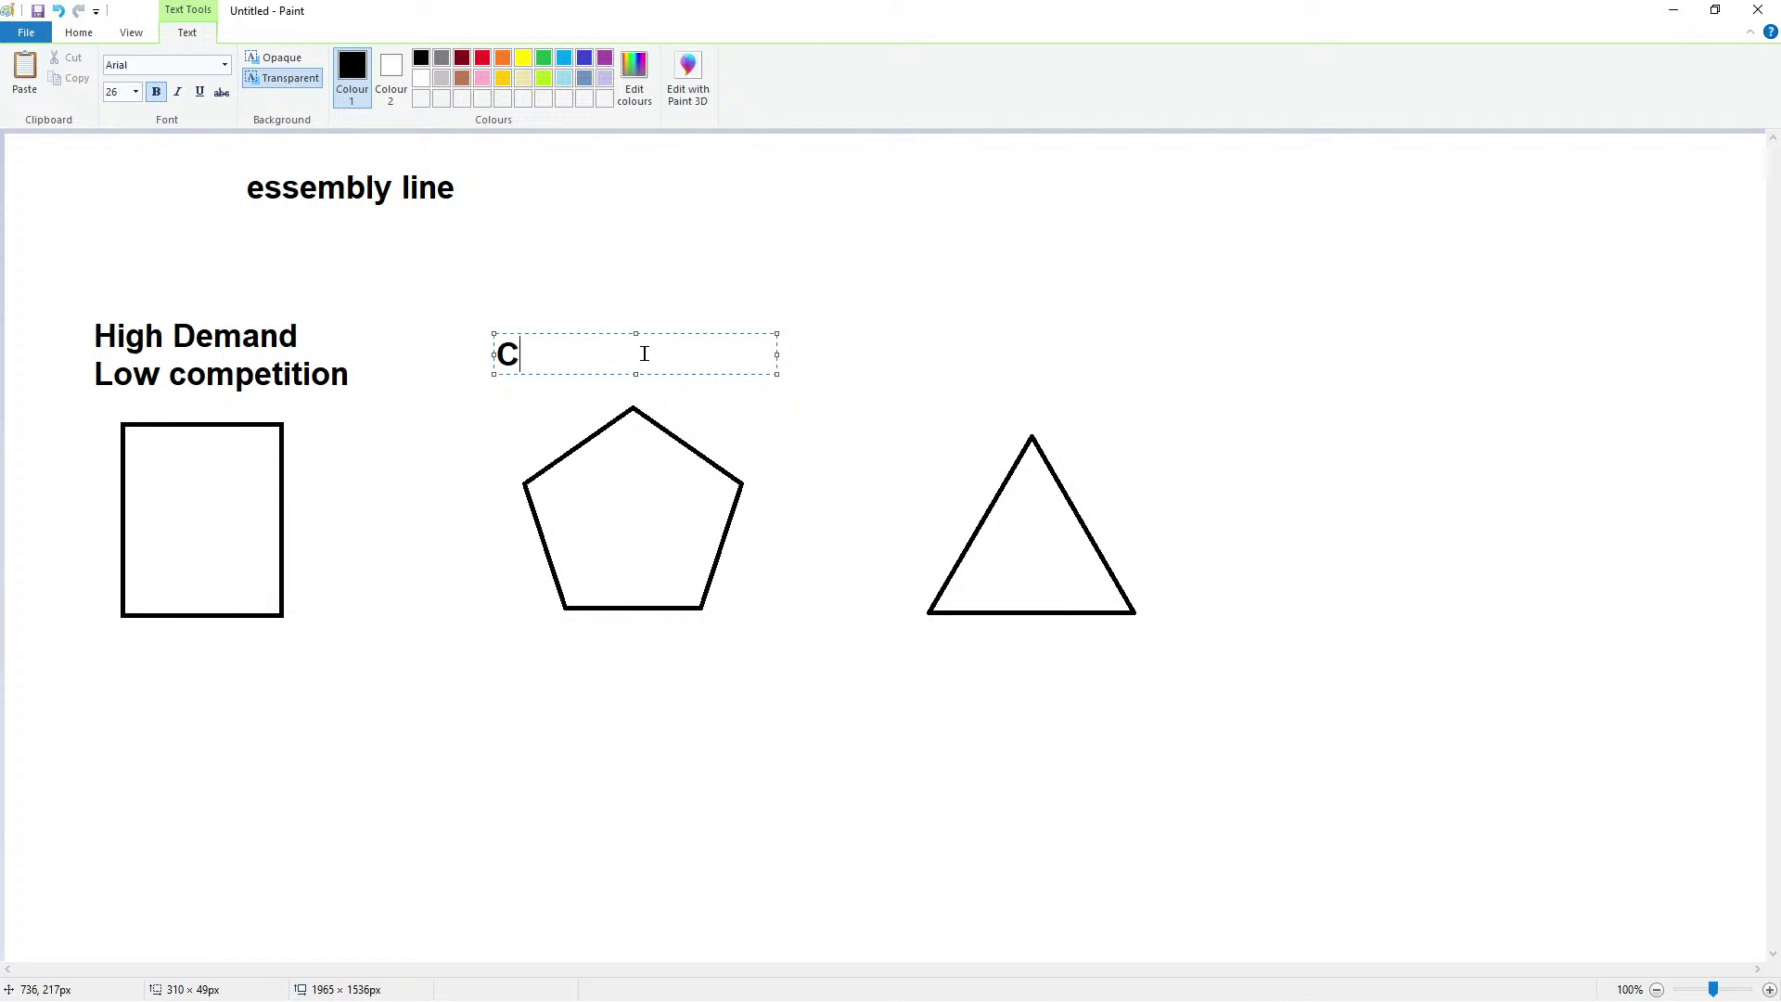
pyautogui.write('lear riskz i')
pyautogui.press('BackSpace')
pyautogui.press('BackSpace')
pyautogui.write('riskz i')
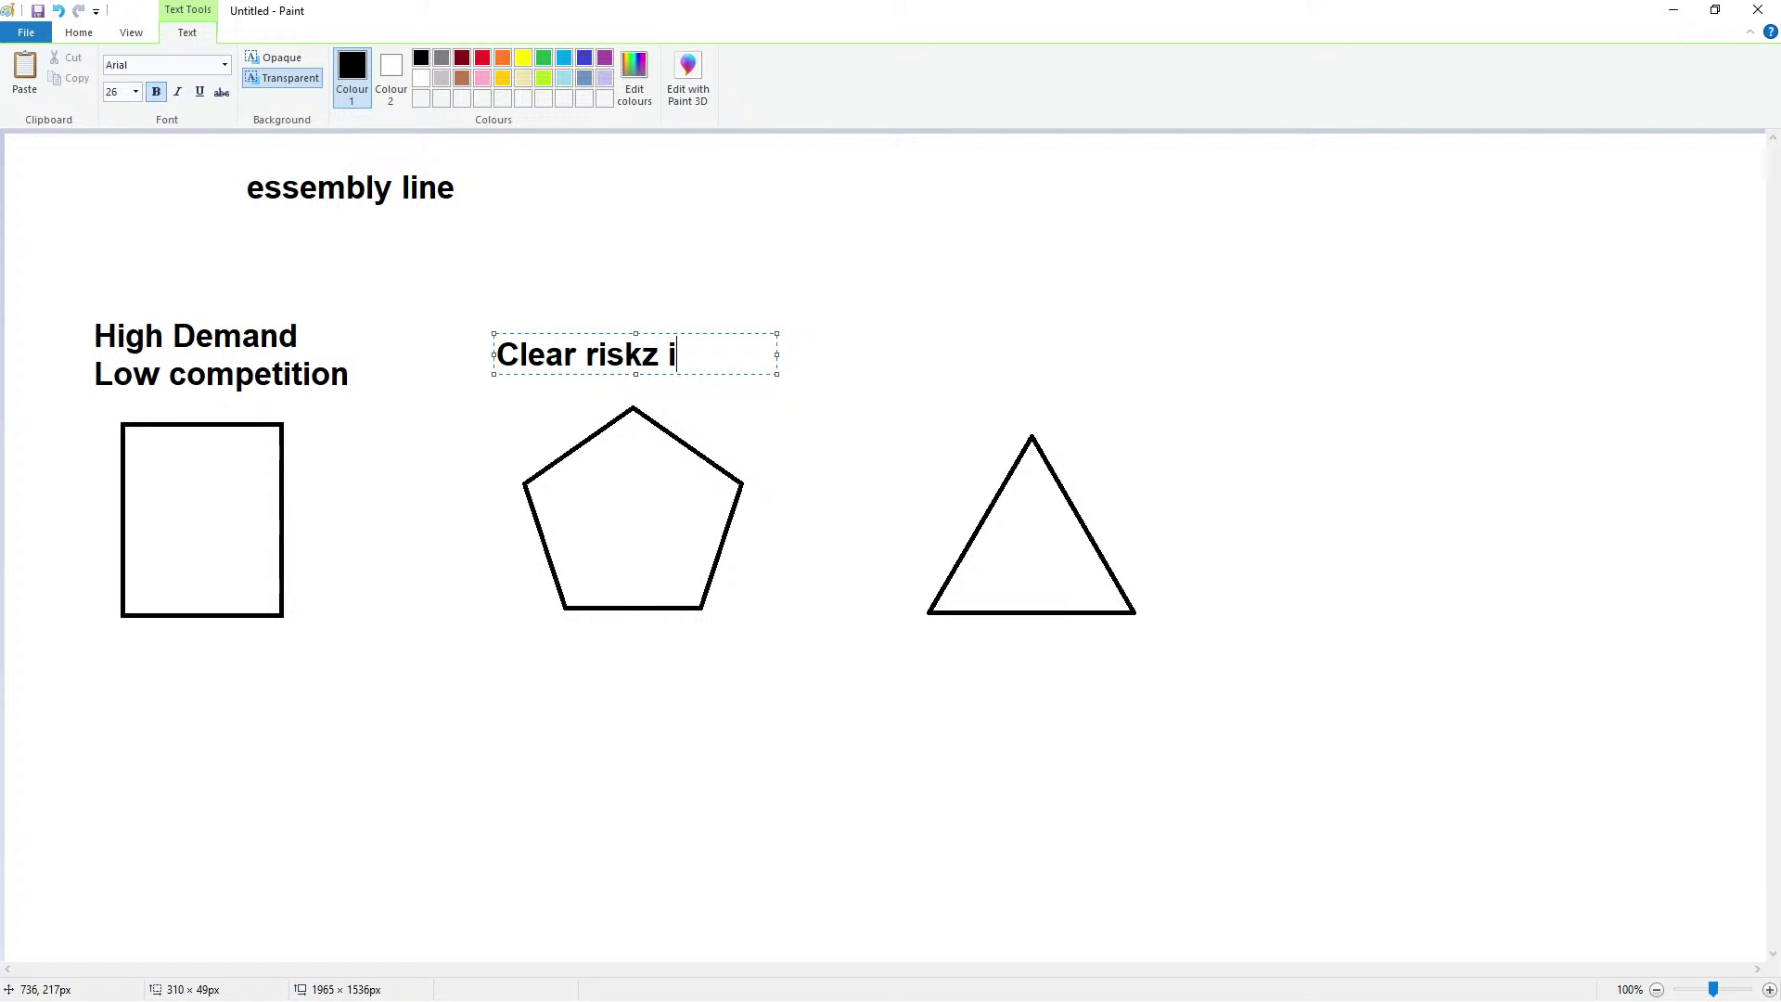
pyautogui.press('BackSpace')
pyautogui.press('BackSpace')
pyautogui.press('BackSpace')
pyautogui.write('y items')
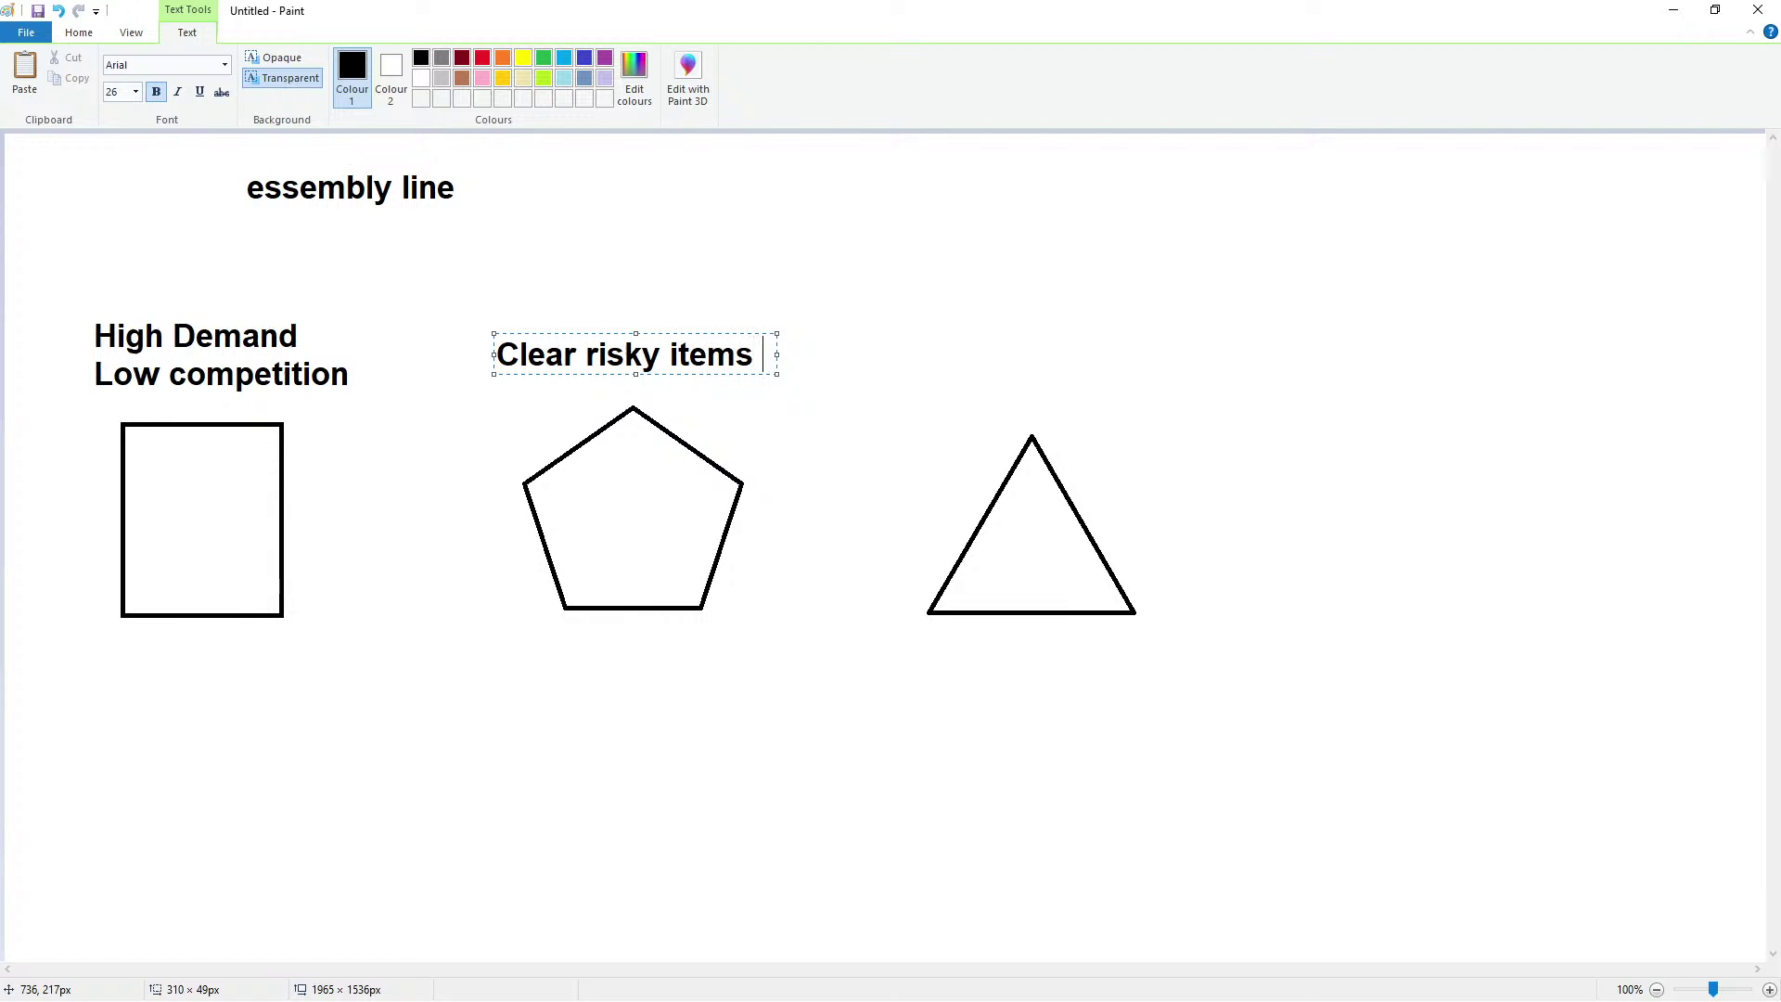
pyautogui.moveTo(689, 333); pyautogui.dragTo(695, 329)
# Place a text box just above the triangle
pyautogui.click(955, 378)
pyautogui.click(989, 360)
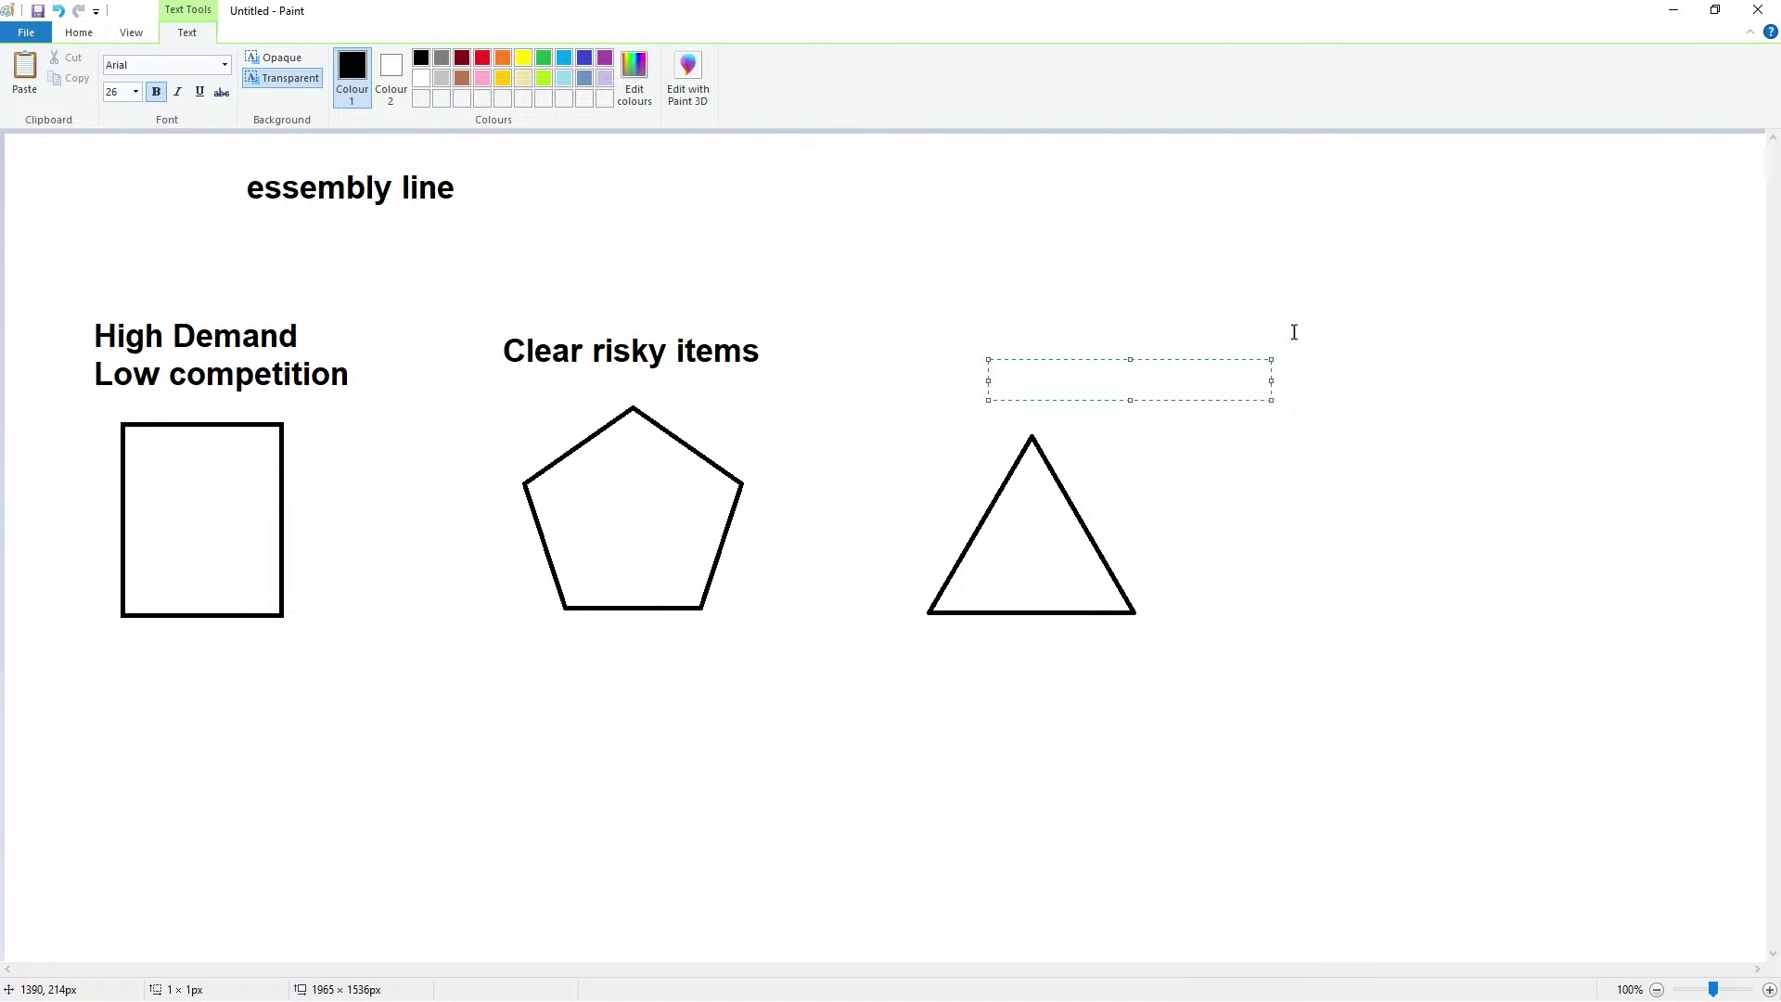
pyautogui.write('List optimiye')
pyautogui.press('BackSpace')
pyautogui.press('BackSpace')
pyautogui.write('ze')
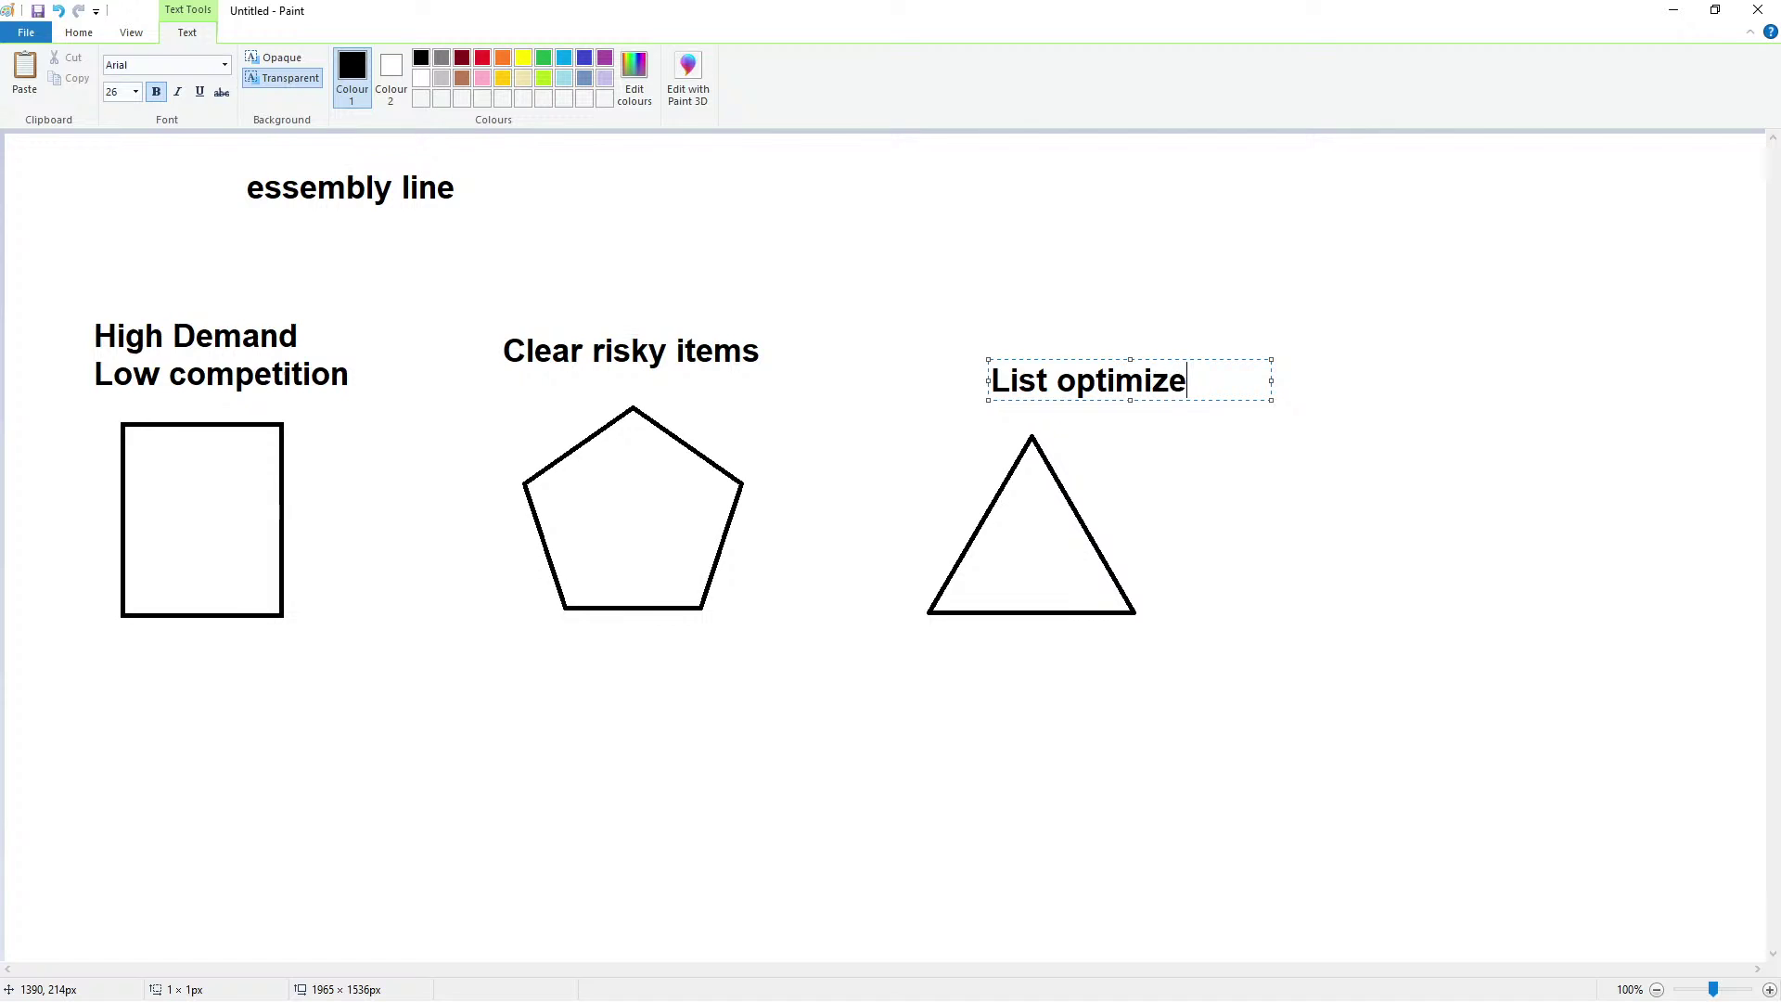
pyautogui.press('BackSpace')
pyautogui.write('t')
pyautogui.press('BackSpace')
pyautogui.press('BackSpace')
pyautogui.press('BackSpace')
pyautogui.press('BackSpace')
pyautogui.press('BackSpace')
pyautogui.press('BackSpace')
pyautogui.press('BackSpace')
pyautogui.press('BackSpace')
pyautogui.press('BackSpace')
pyautogui.press('BackSpace')
pyautogui.press('BackSpace')
pyautogui.press('BackSpace')
pyautogui.press('BackSpace')
# Enter "Optimite your listings" as the triangle's label and move it level with the pentagon's label
pyautogui.write('Op')
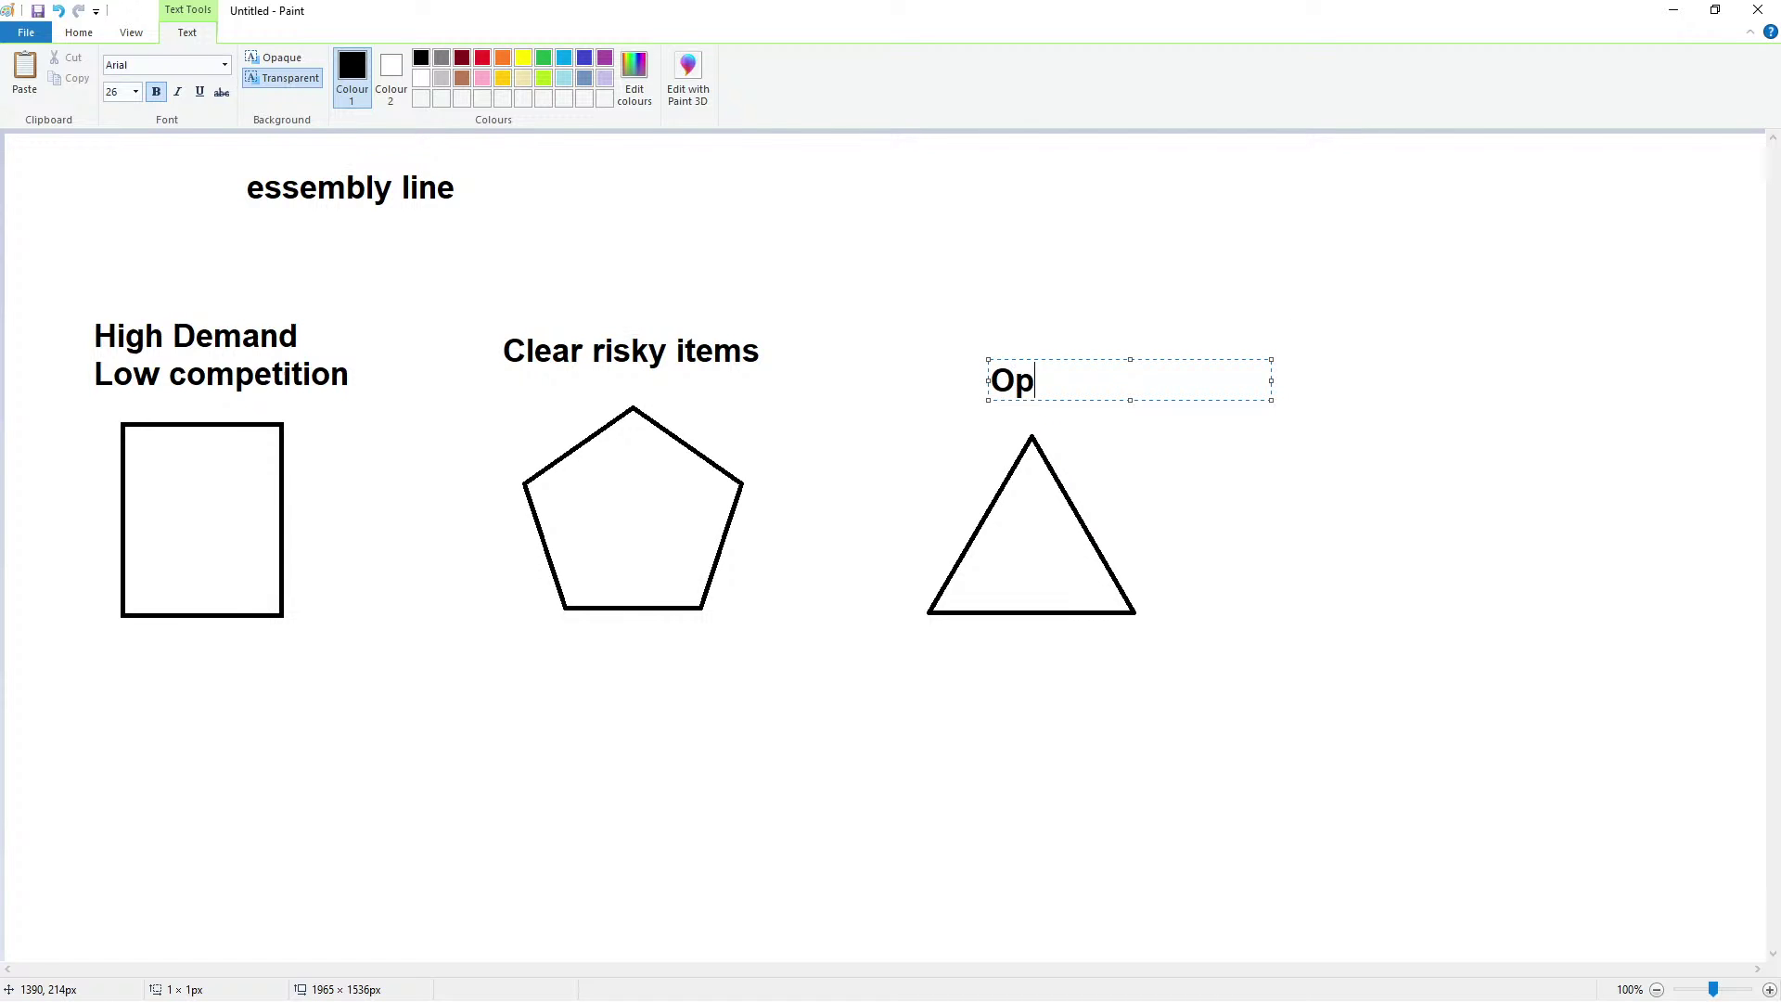
pyautogui.write('timiye')
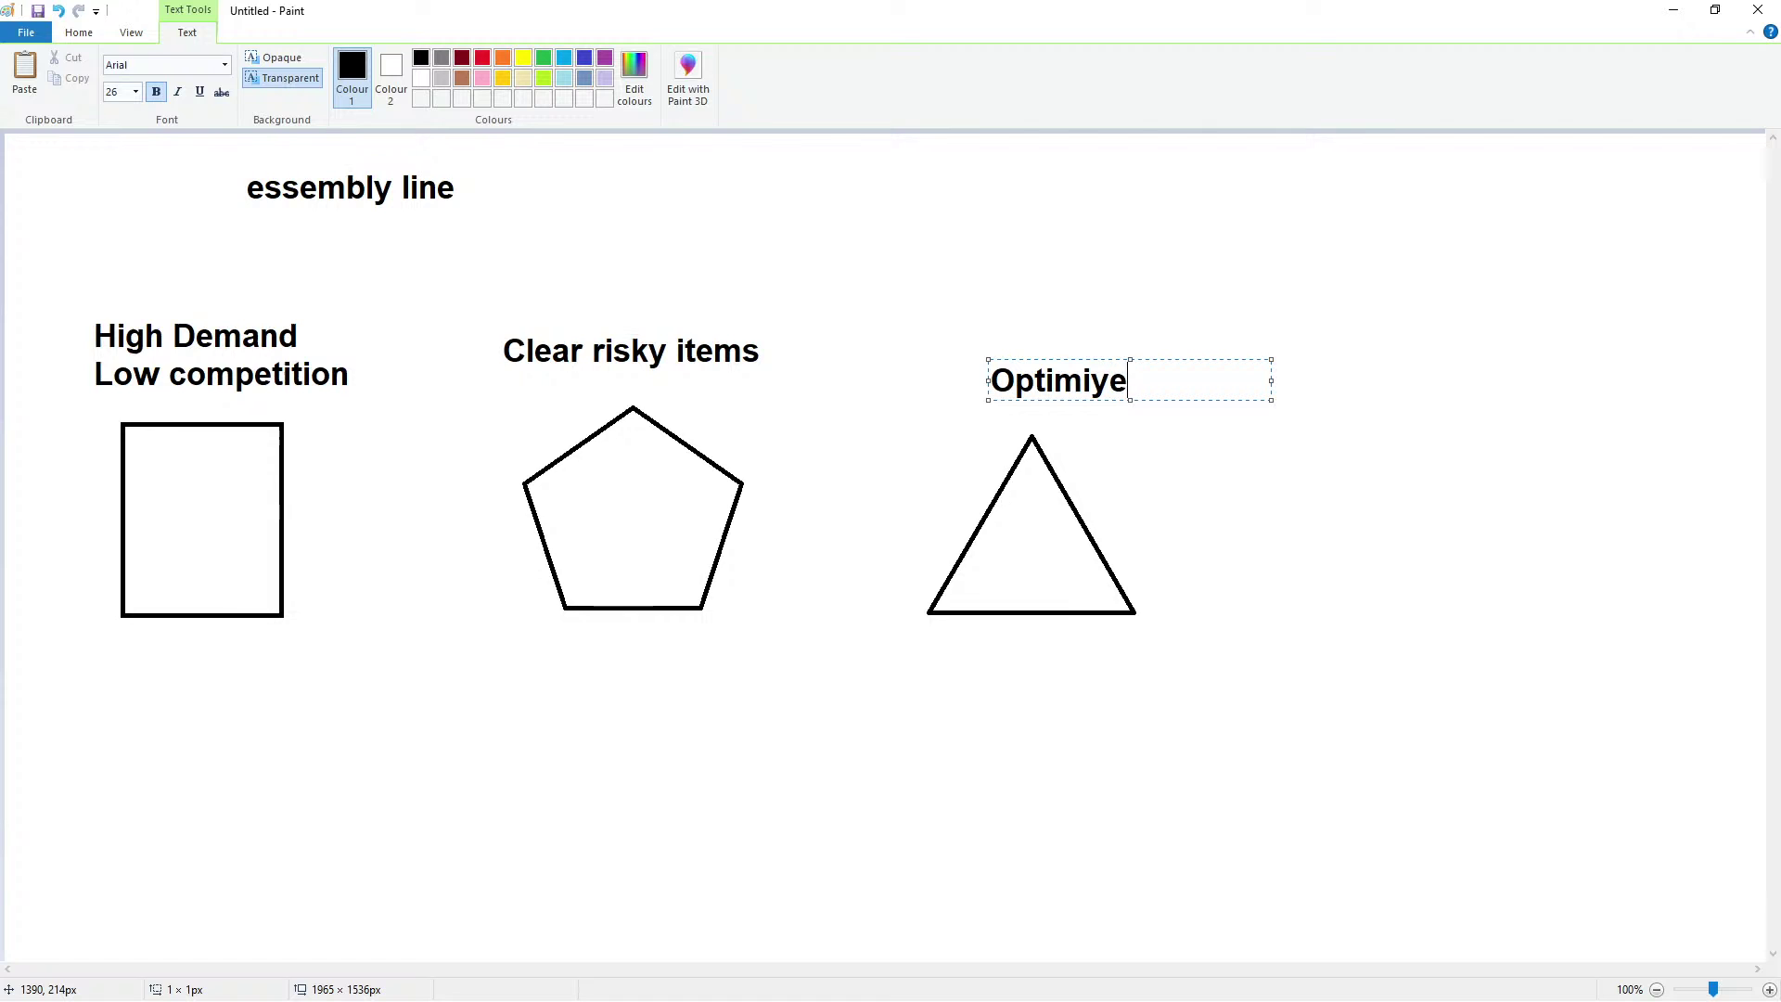
pyautogui.press('BackSpace')
pyautogui.press('BackSpace')
pyautogui.write('te zou')
pyautogui.press('BackSpace')
pyautogui.press('BackSpace')
pyautogui.write('our listi')
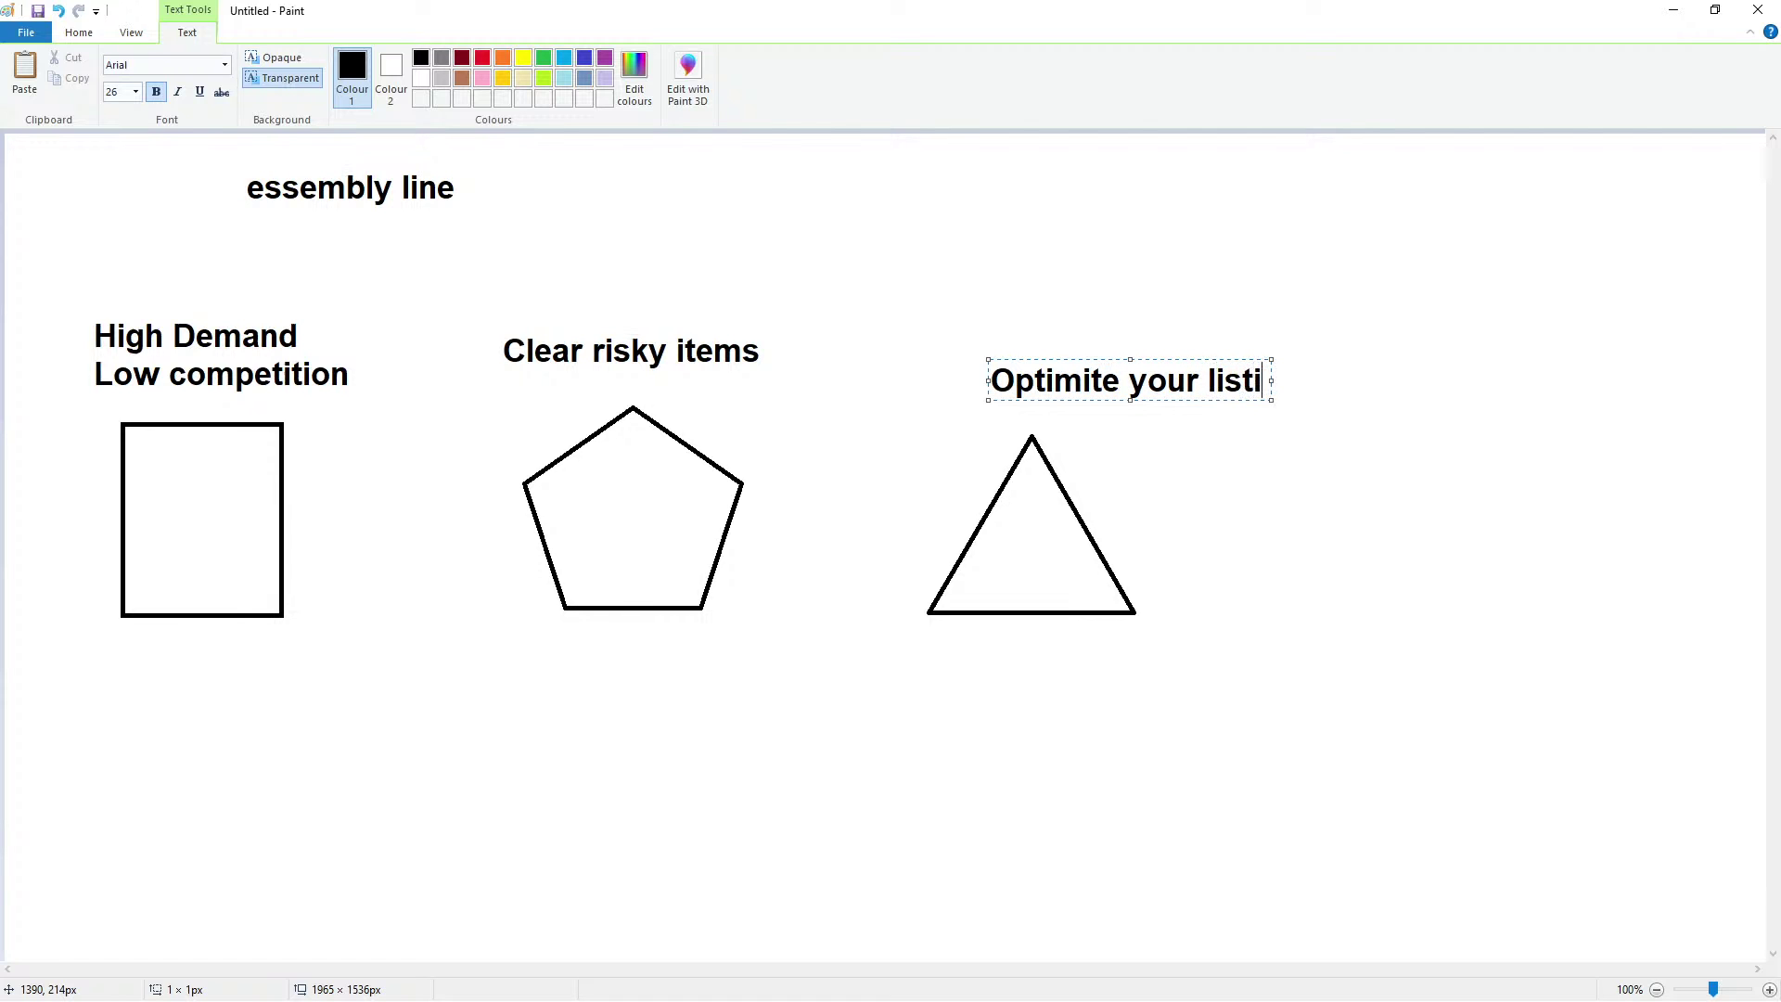
pyautogui.write('ngs')
pyautogui.moveTo(1279, 404); pyautogui.dragTo(1214, 336)
pyautogui.click(708, 791)
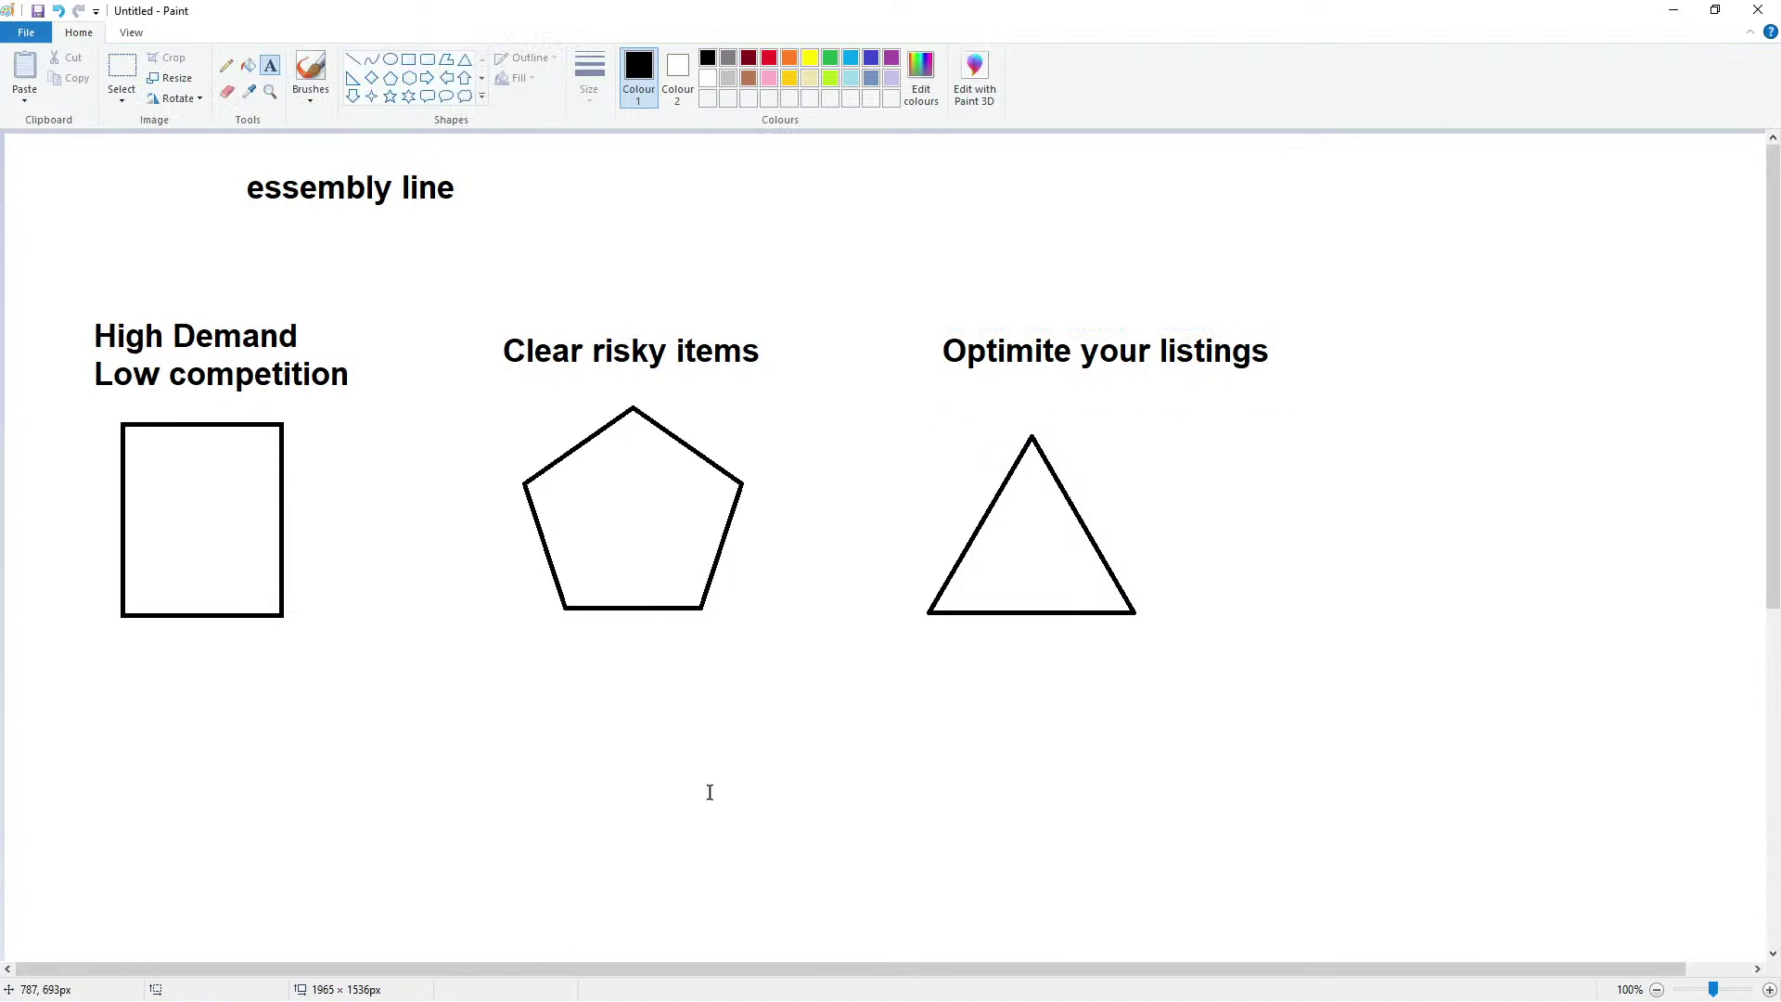
# Draw two black lines spreading downward below the rectangle, about 80 × 122 px and 60 × 120 px
pyautogui.click(352, 59)
pyautogui.moveTo(185, 640); pyautogui.dragTo(110, 752)
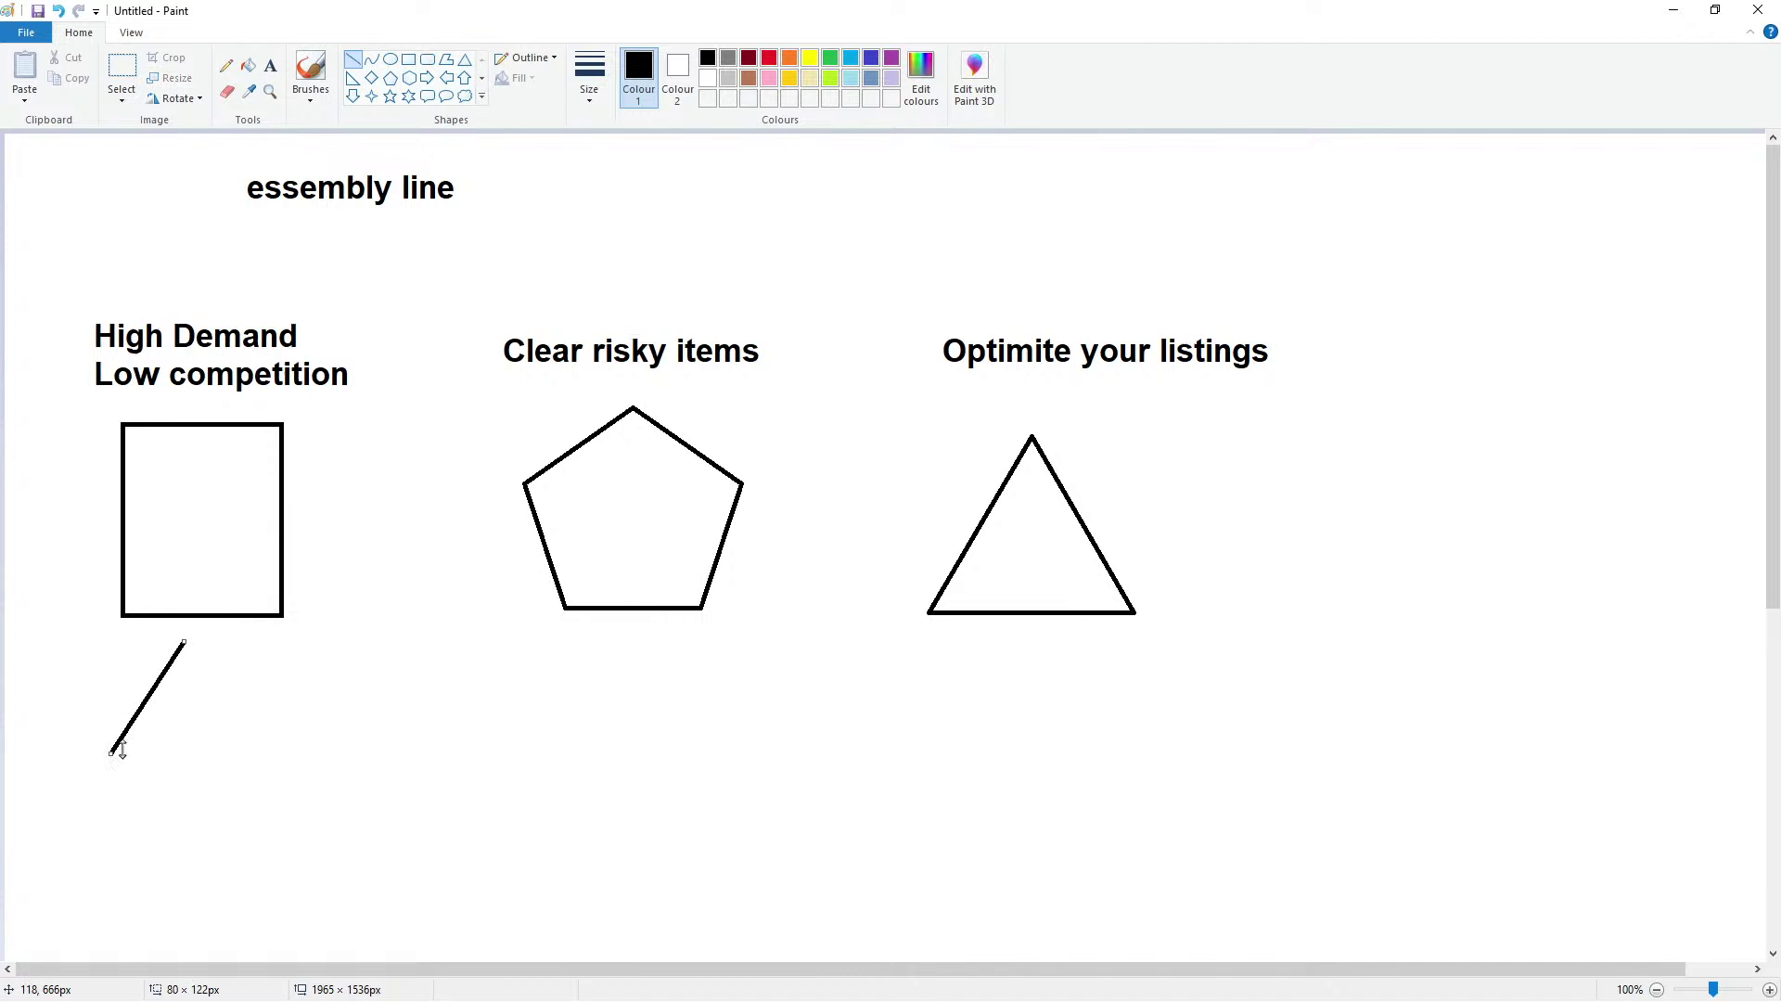
pyautogui.moveTo(200, 643); pyautogui.dragTo(256, 756)
# Add the text "HD" below the lower end of the left branch line
pyautogui.click(269, 65)
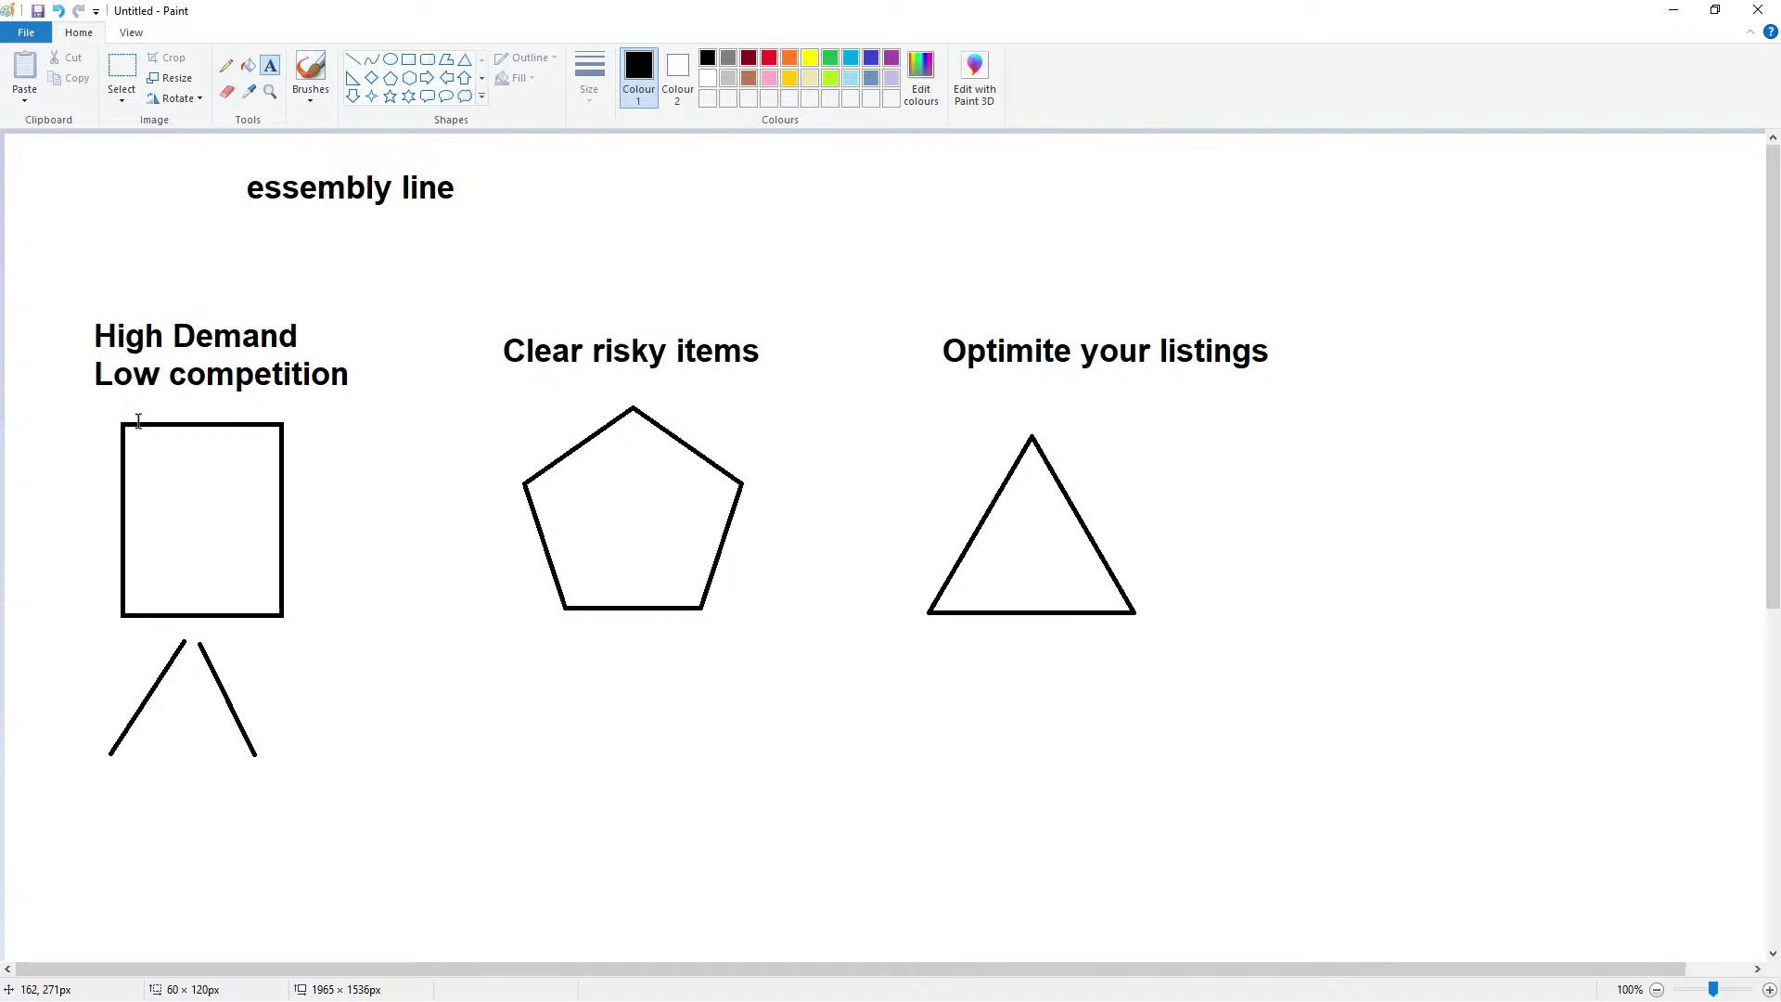
pyautogui.click(46, 784)
pyautogui.write('hI')
pyautogui.press('BackSpace')
pyautogui.press('BackSpace')
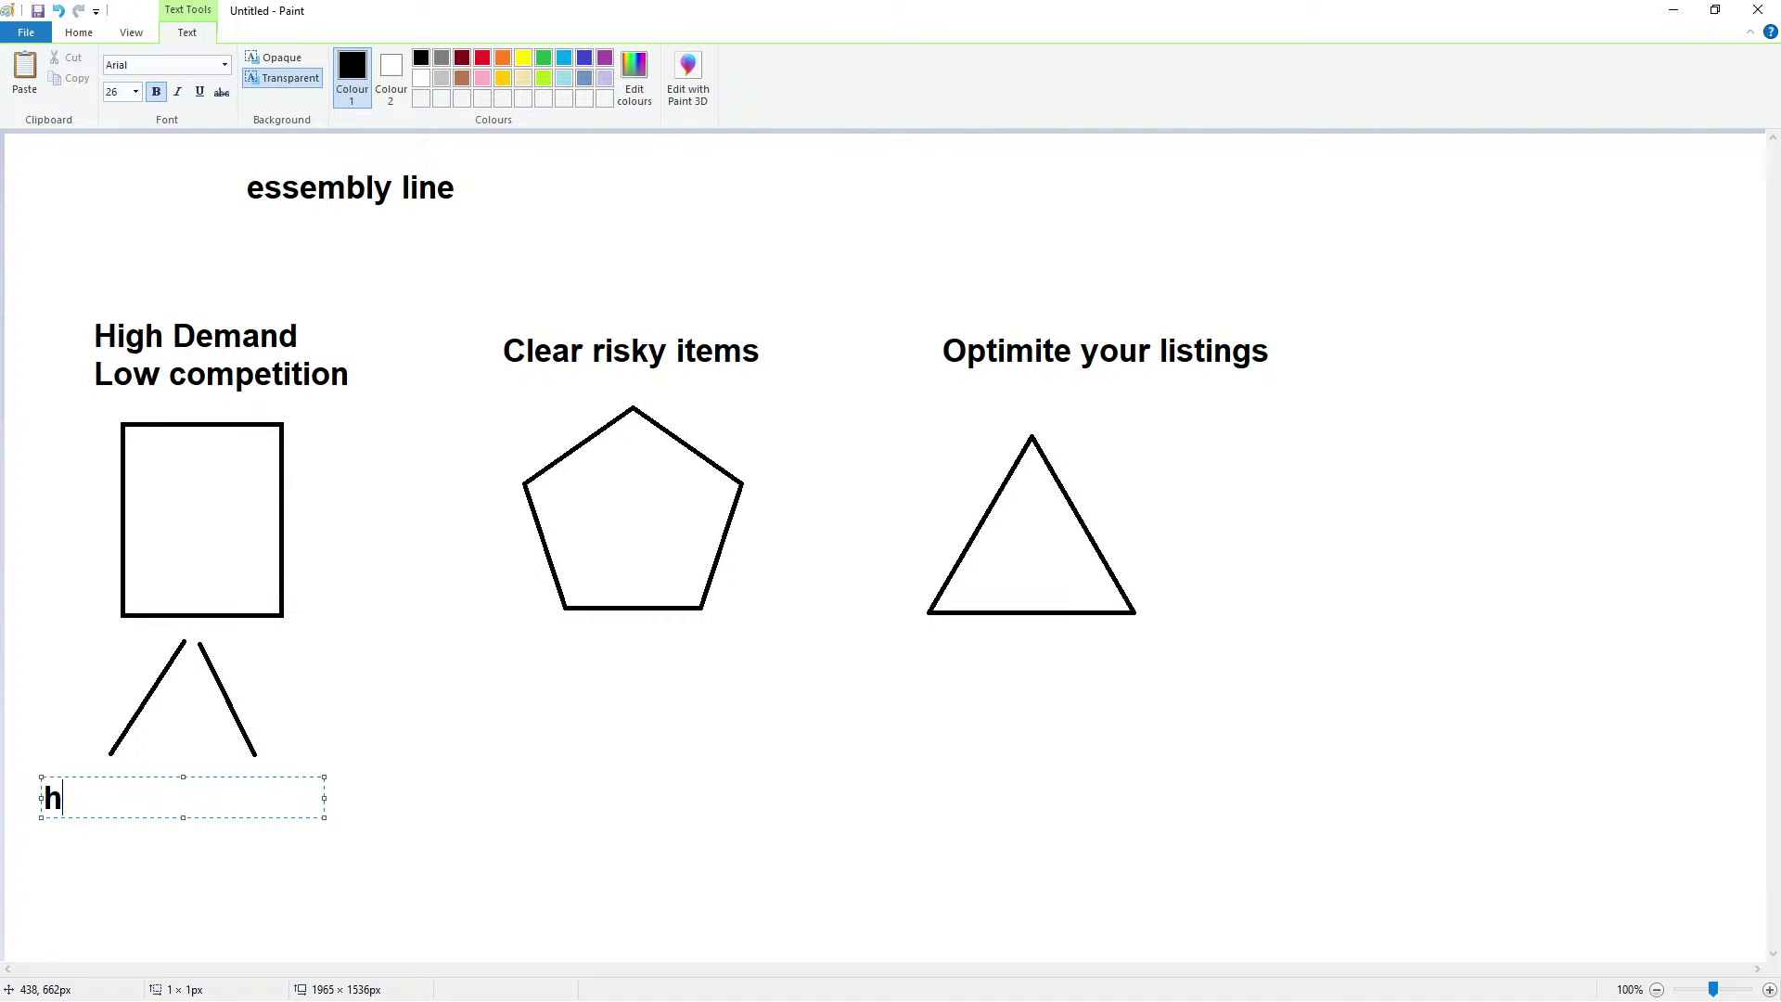
pyautogui.write('hIGH')
pyautogui.press('BackSpace')
pyautogui.press('BackSpace')
pyautogui.press('BackSpace')
pyautogui.press('BackSpace')
pyautogui.write('High')
pyautogui.press('BackSpace')
pyautogui.press('BackSpace')
pyautogui.press('BackSpace')
pyautogui.write('D')
pyautogui.click(256, 790)
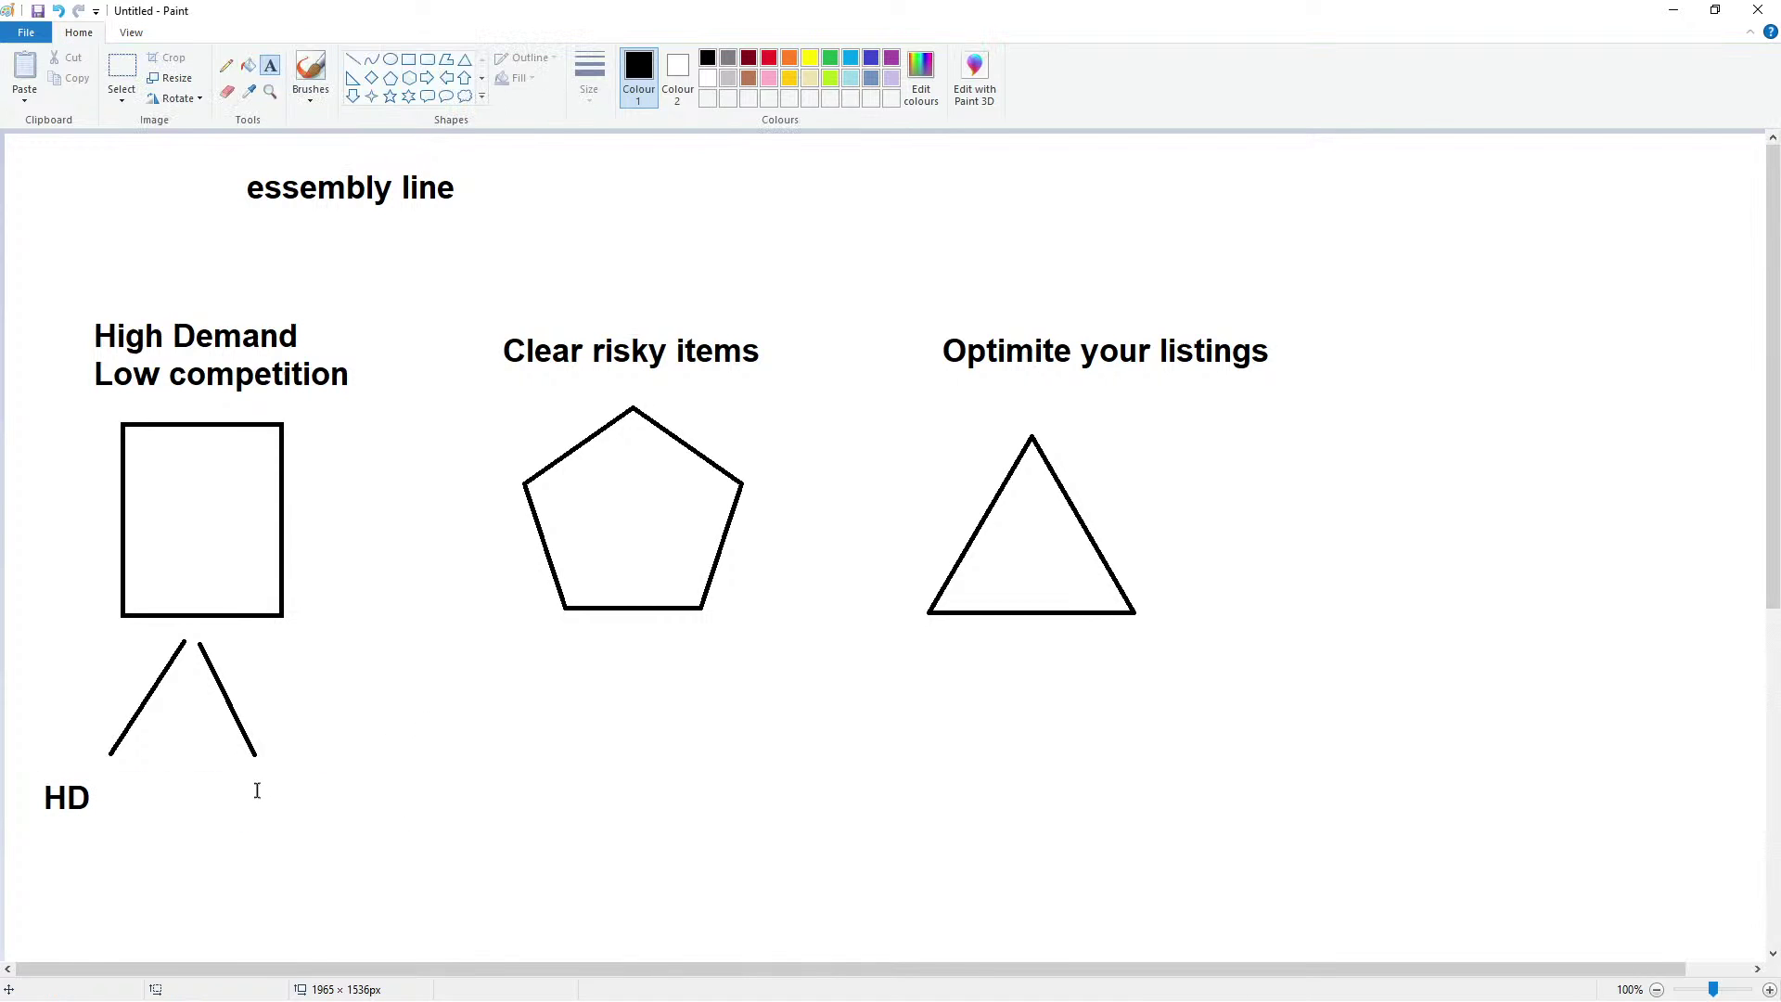
# Add the text "LC" below the lower end of the right branch line
pyautogui.click(247, 781)
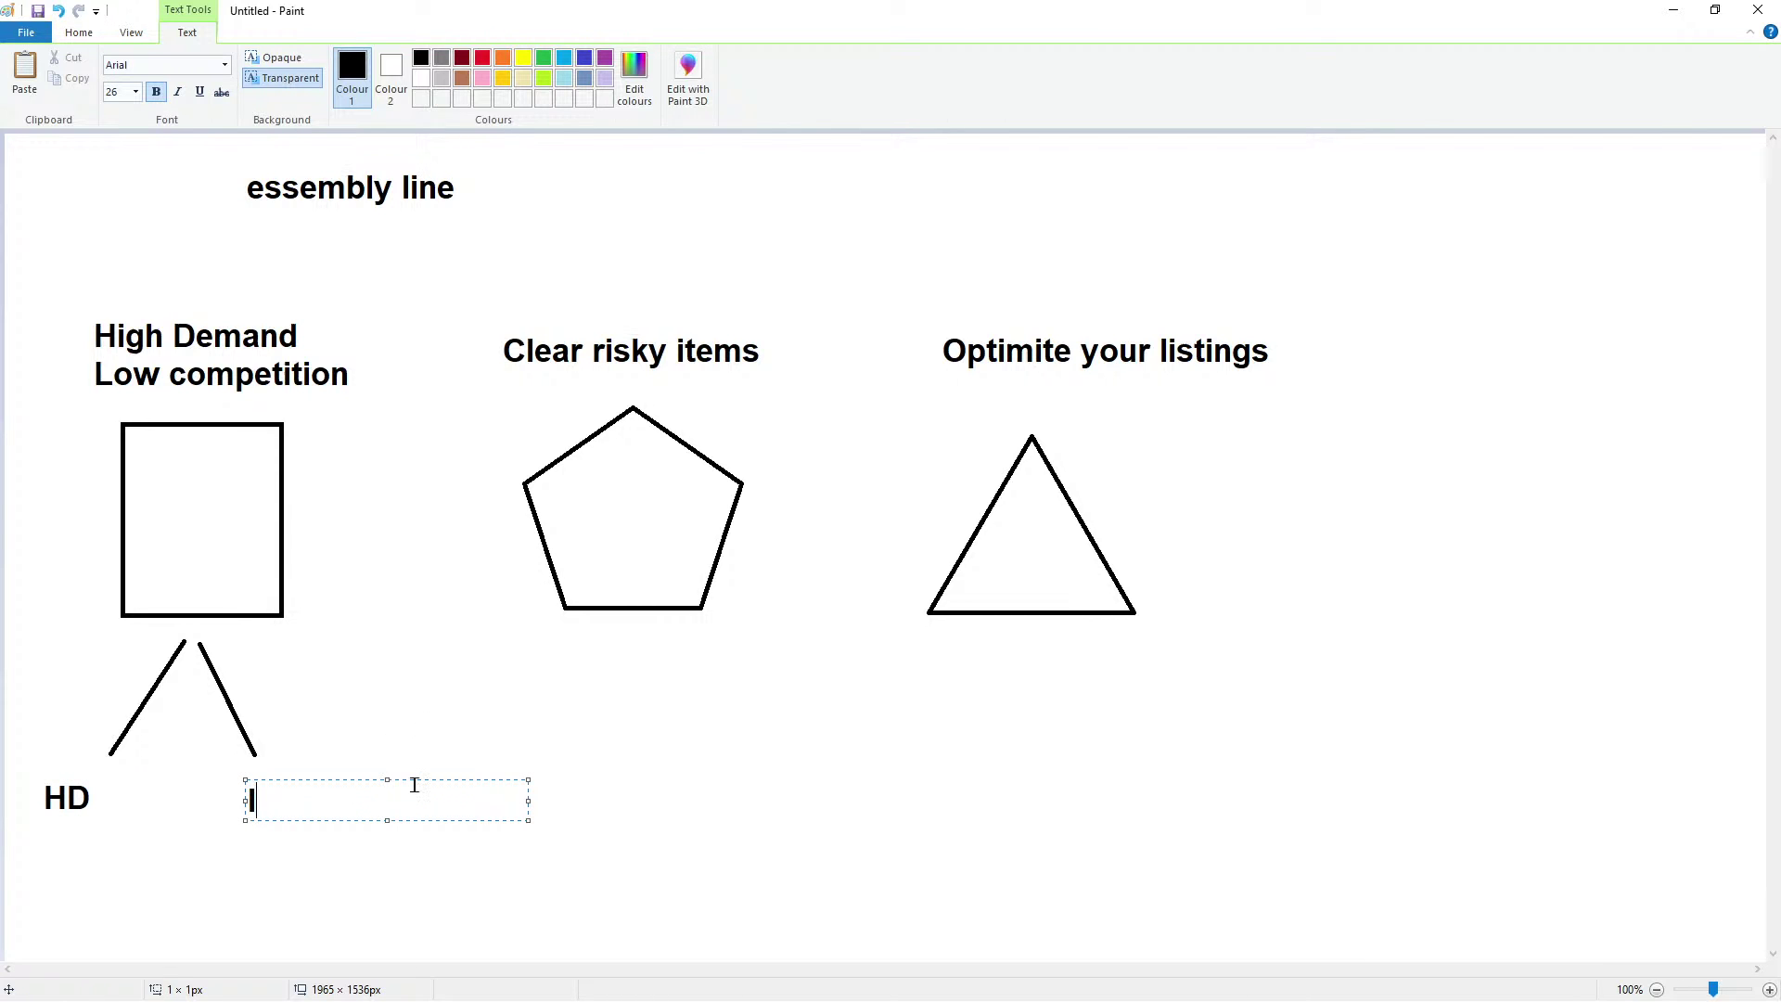
pyautogui.write('LXC')
pyautogui.press('BackSpace')
pyautogui.press('BackSpace')
pyautogui.write('C')
pyautogui.click(359, 666)
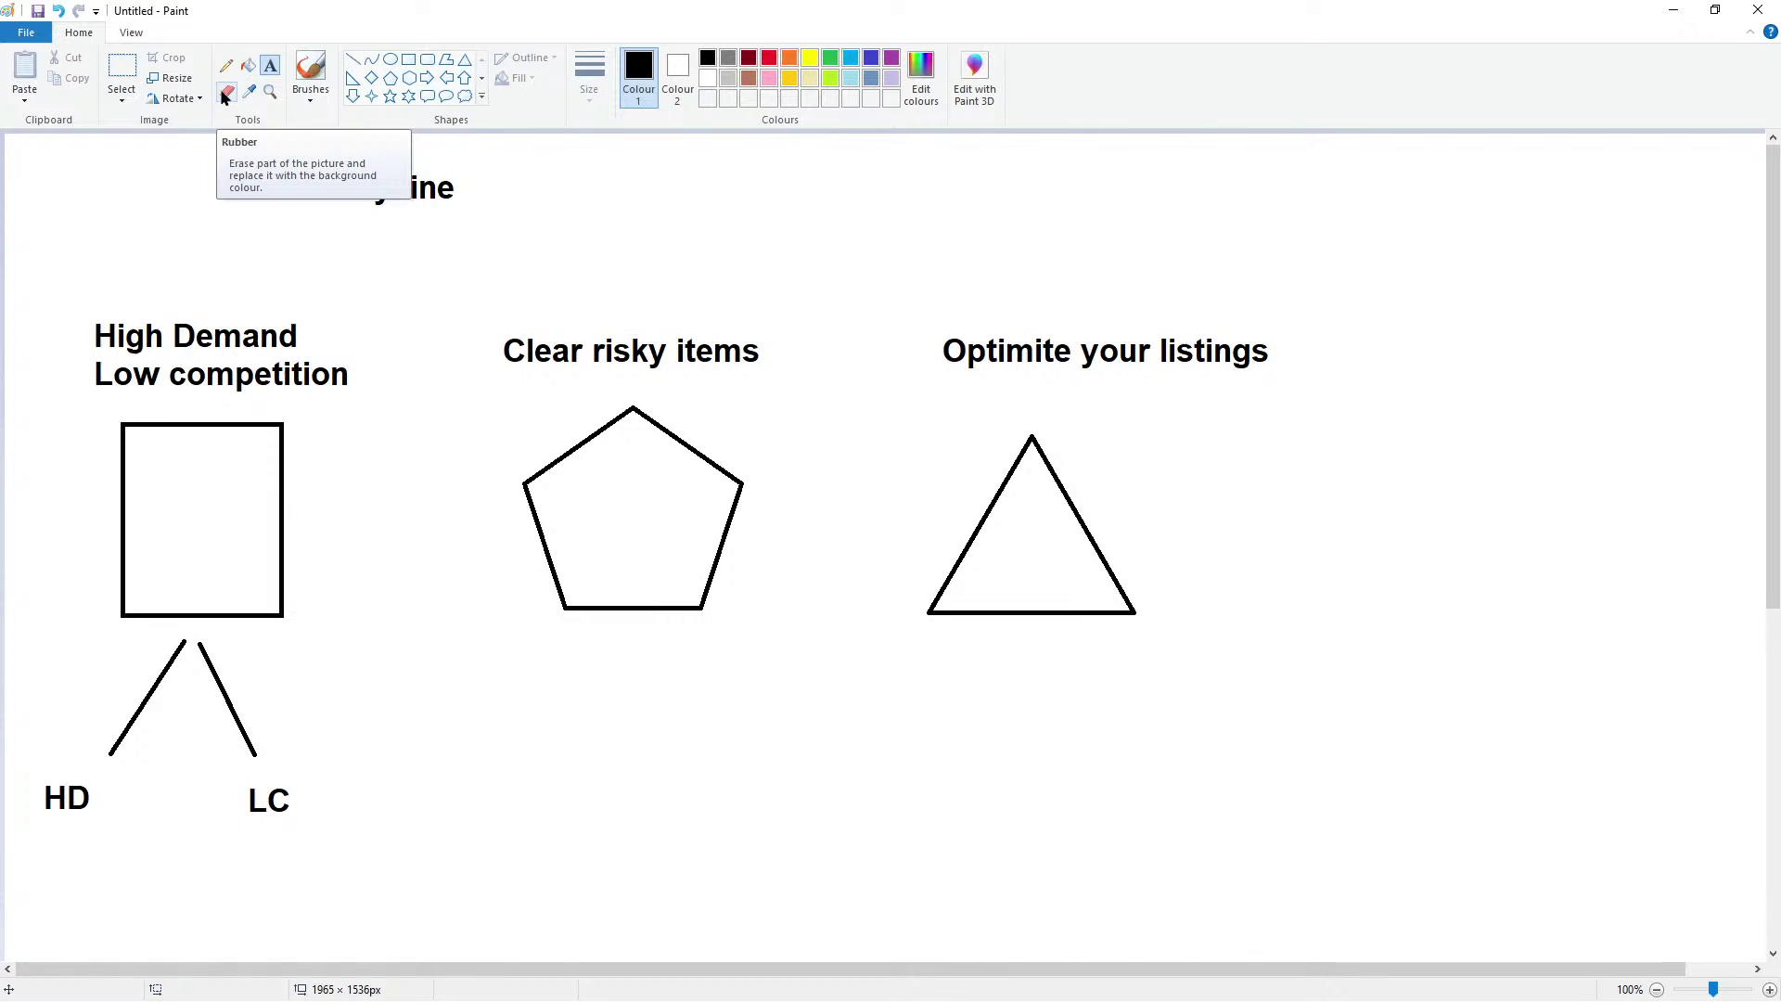
pyautogui.click(603, 504)
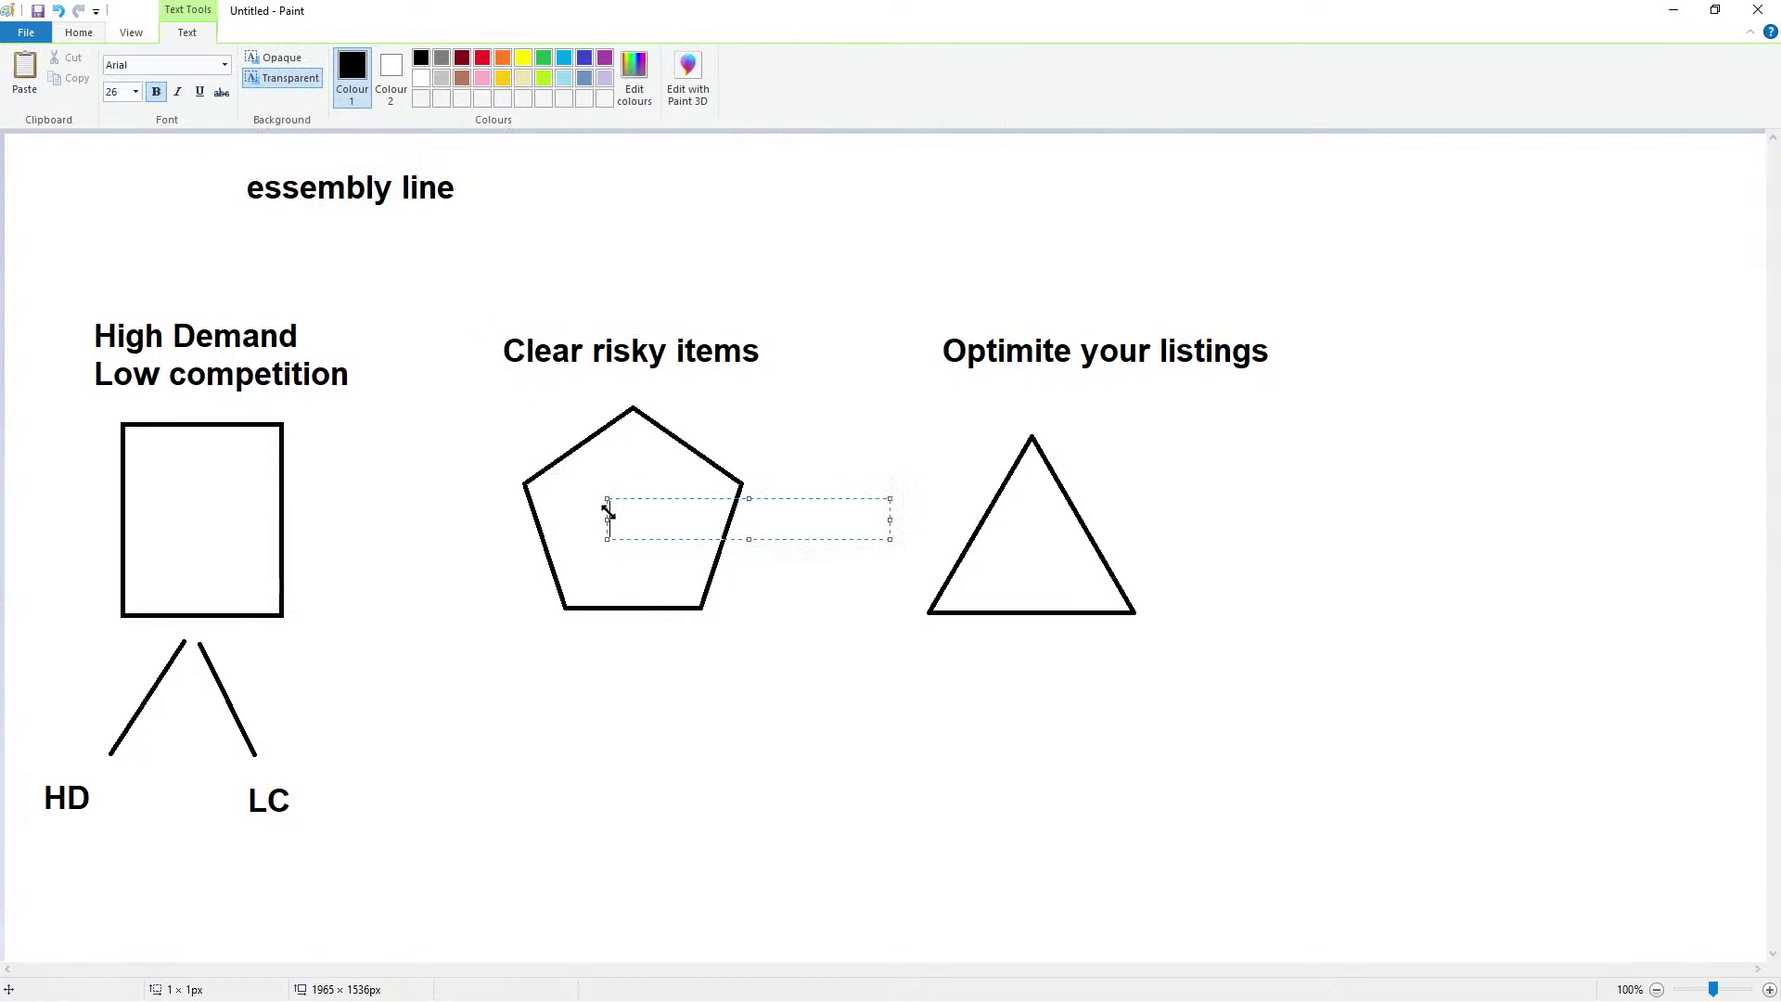
pyautogui.click(497, 302)
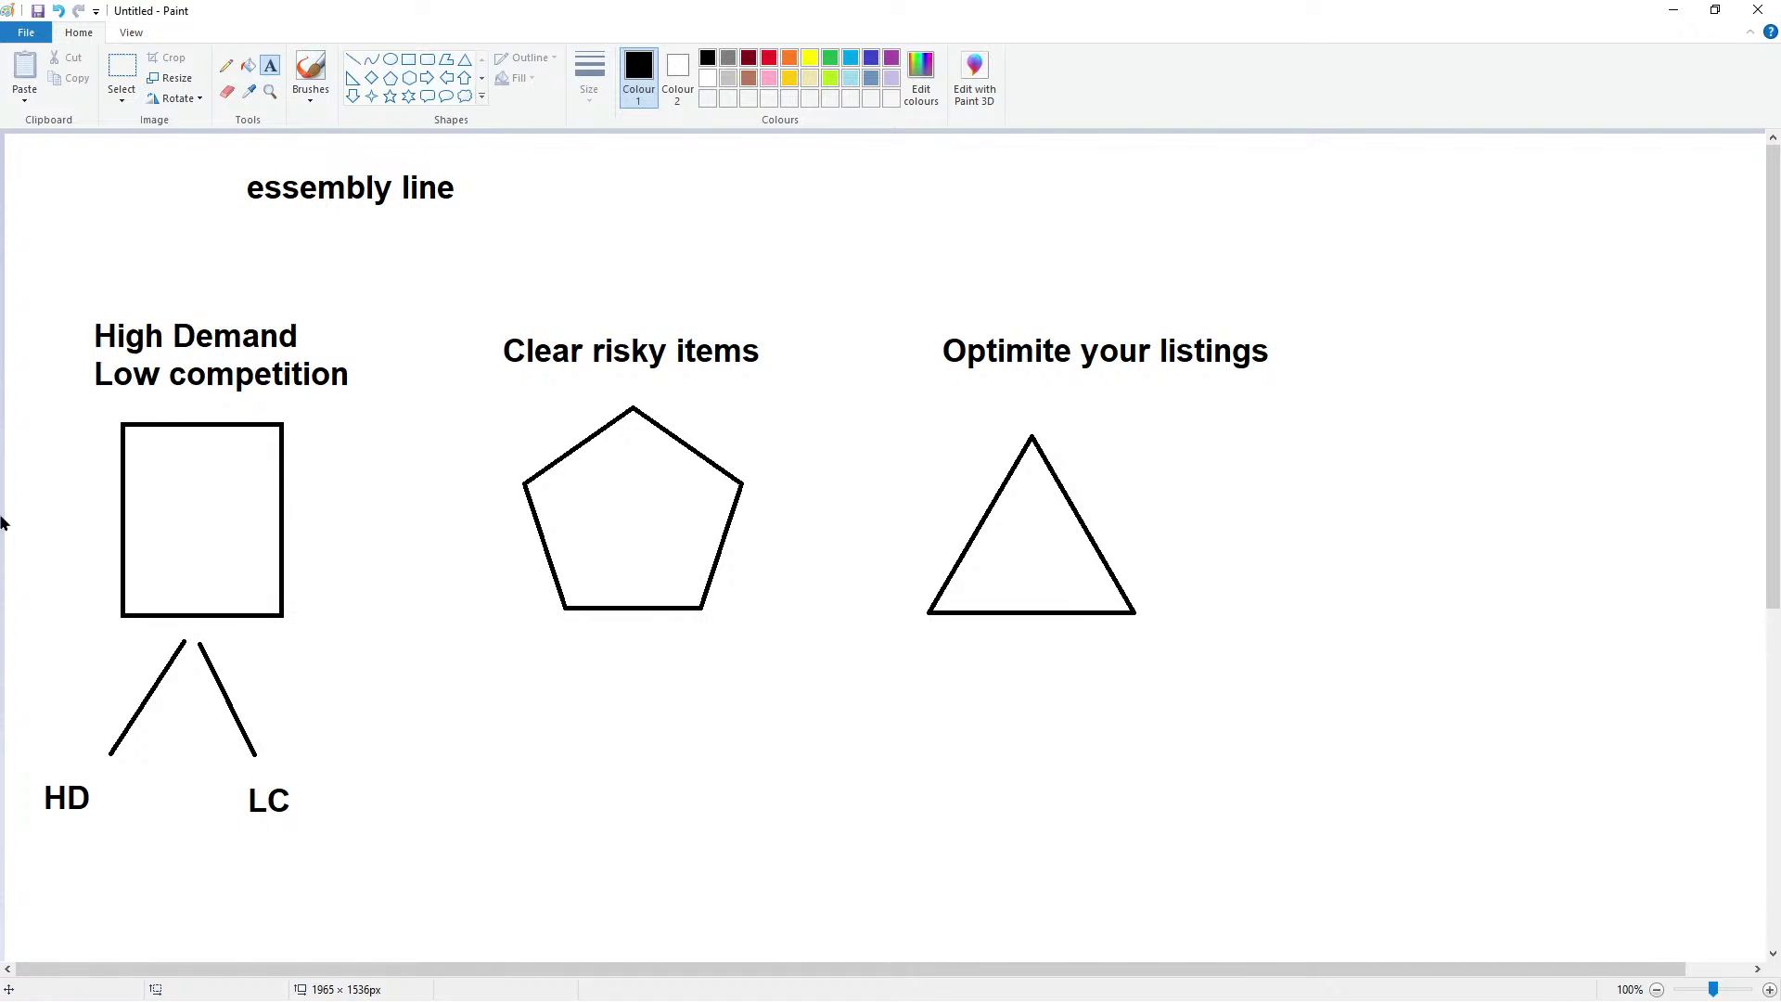
pyautogui.click(671, 712)
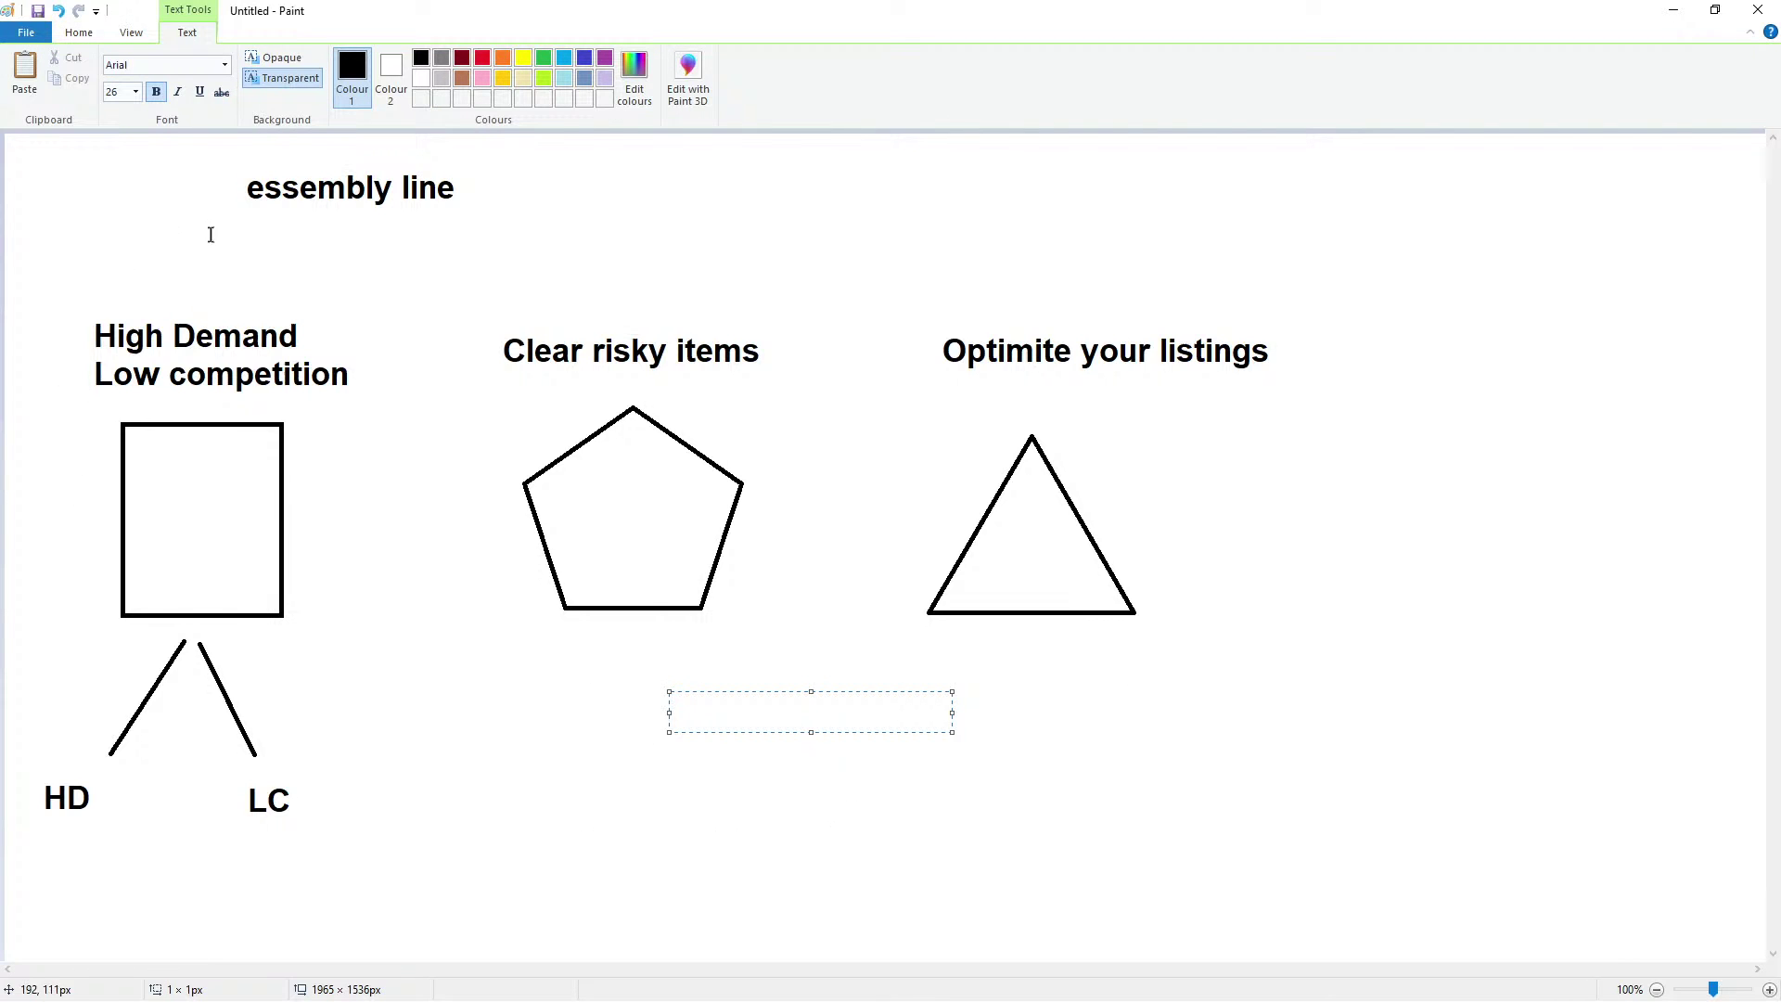
pyautogui.click(819, 926)
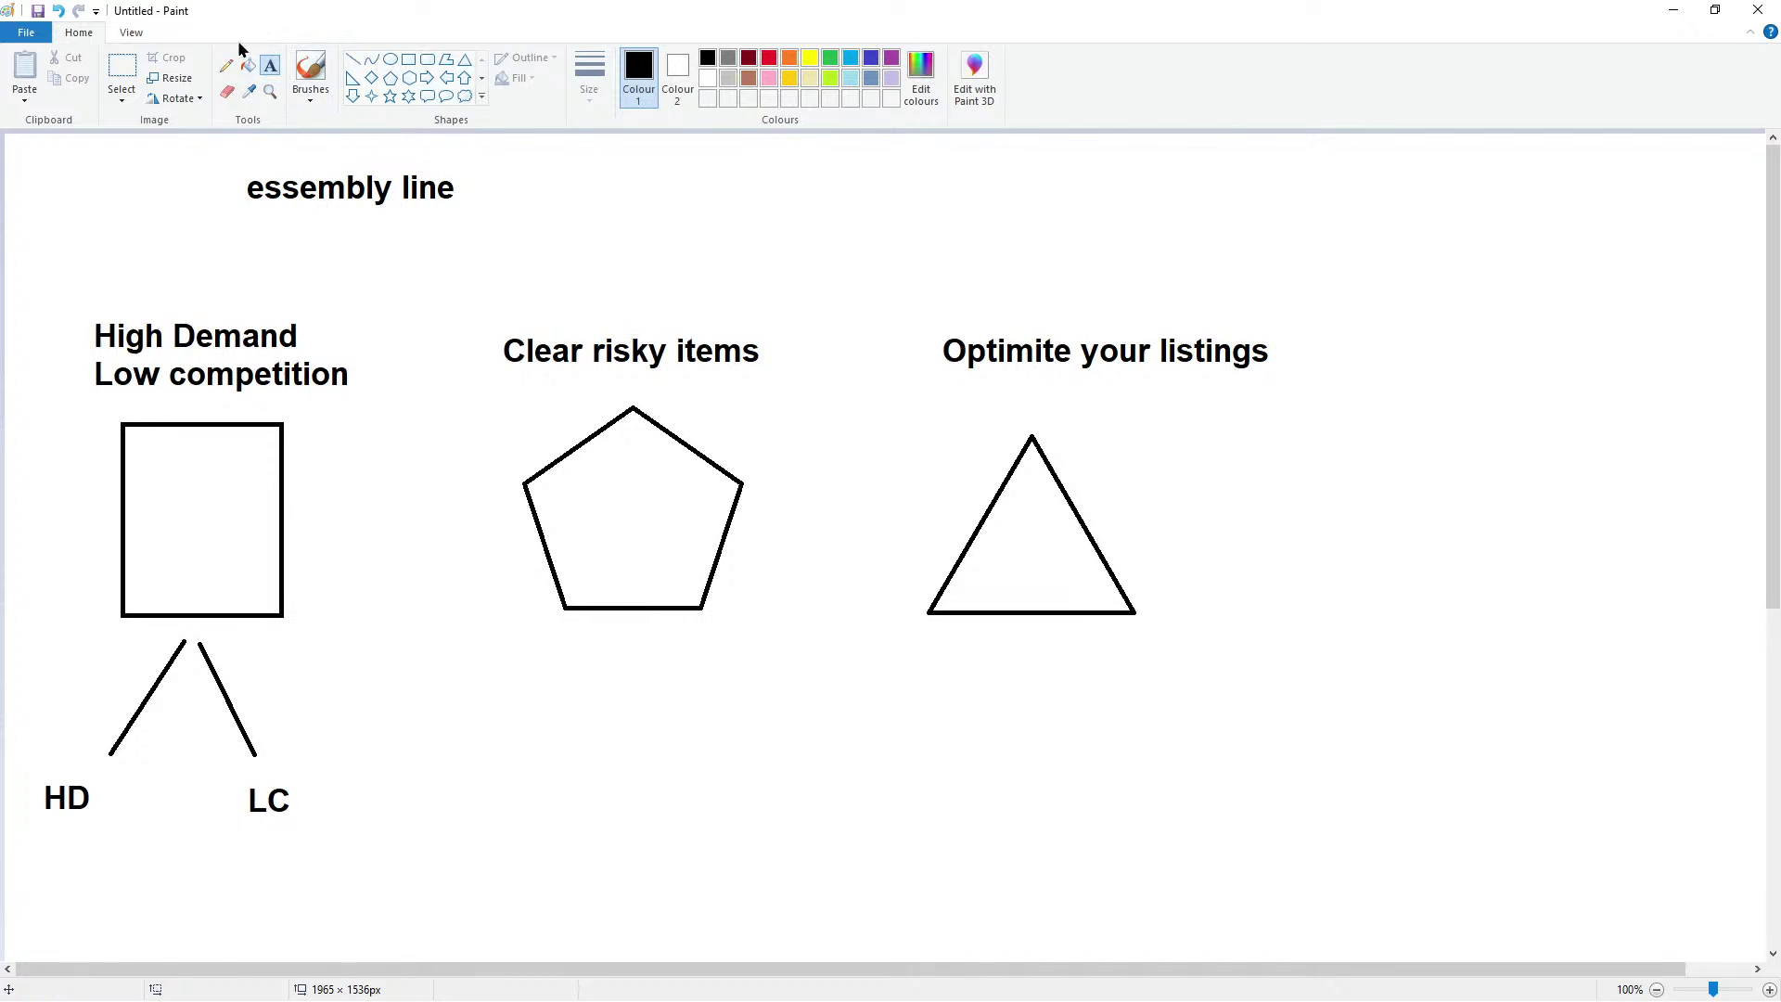
# With the thickest red brush, handwrite 1, 2 and 3 inside the rectangle, pentagon and triangle, and A and B below HD and LC
pyautogui.click(769, 58)
pyautogui.click(319, 69)
pyautogui.click(589, 79)
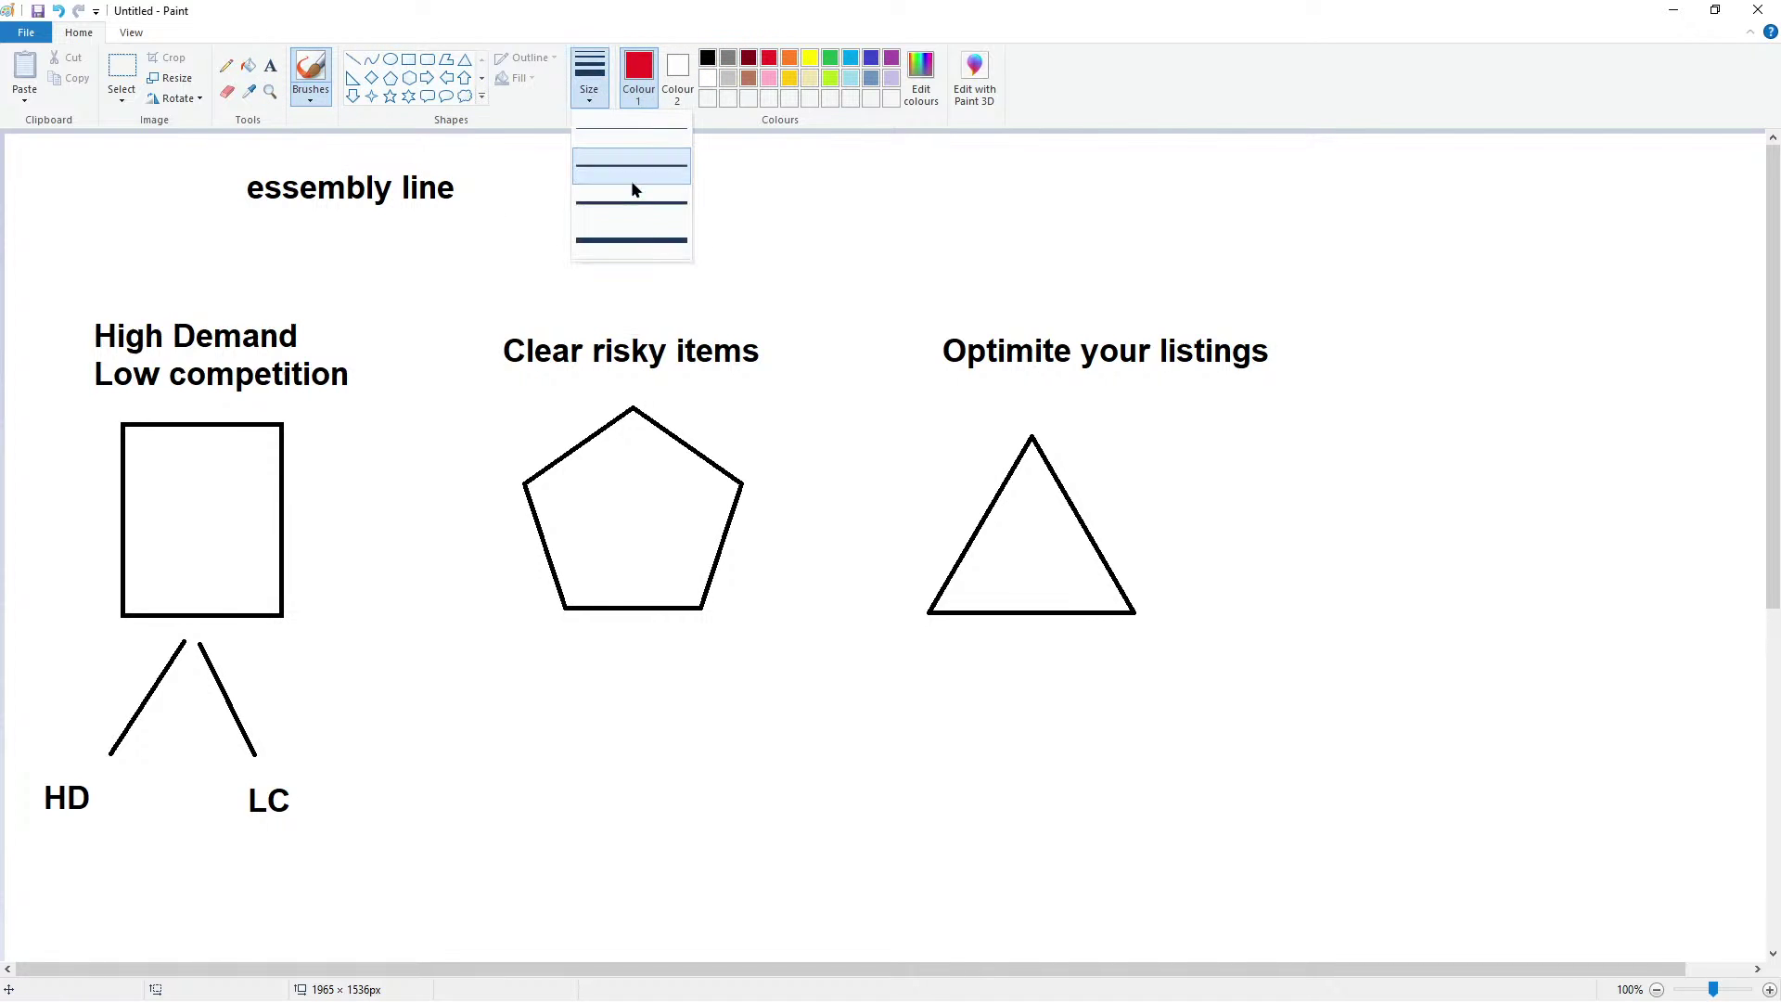
pyautogui.click(633, 239)
pyautogui.moveTo(167, 505)
pyautogui.mouseDown()
pyautogui.moveTo(189, 477)
pyautogui.moveTo(190, 556)
pyautogui.moveTo(212, 559)
pyautogui.mouseUp()
pyautogui.moveTo(616, 487)
pyautogui.mouseDown()
pyautogui.moveTo(619, 524)
pyautogui.moveTo(663, 532)
pyautogui.mouseUp()
pyautogui.moveTo(1026, 516)
pyautogui.mouseDown()
pyautogui.moveTo(1025, 566)
pyautogui.moveTo(987, 563)
pyautogui.mouseUp()
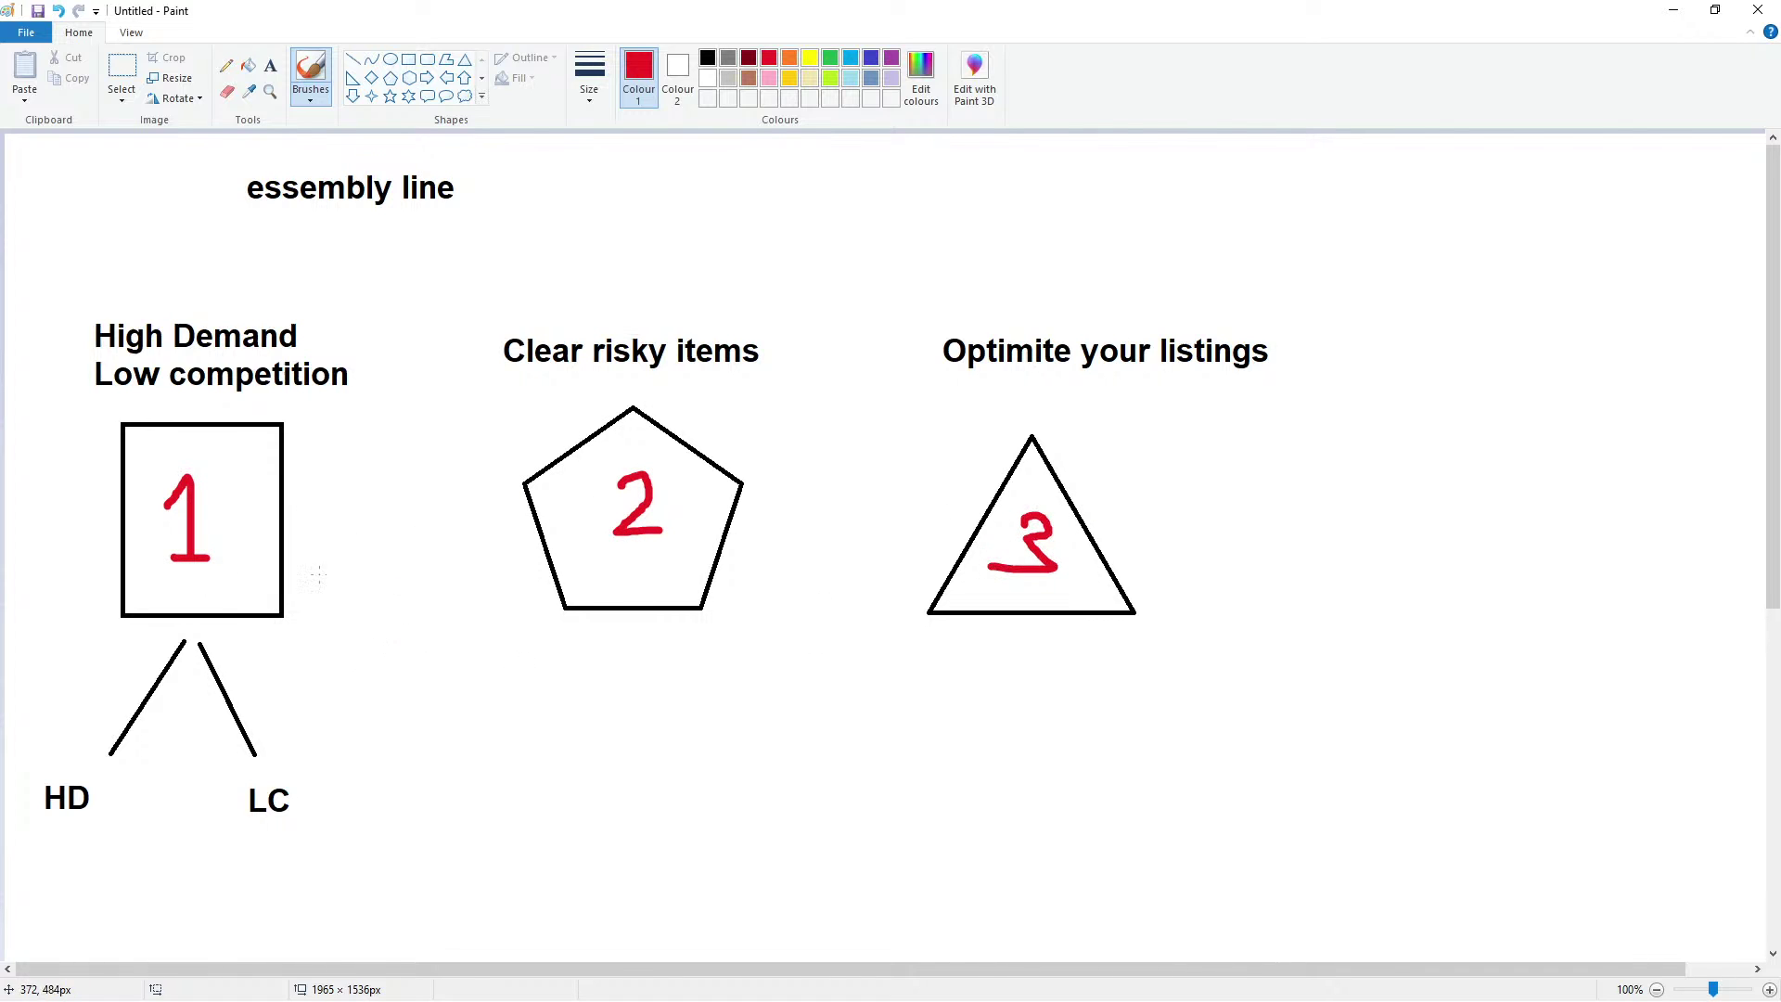
pyautogui.moveTo(39, 879)
pyautogui.mouseDown()
pyautogui.moveTo(88, 895)
pyautogui.moveTo(83, 866)
pyautogui.mouseUp()
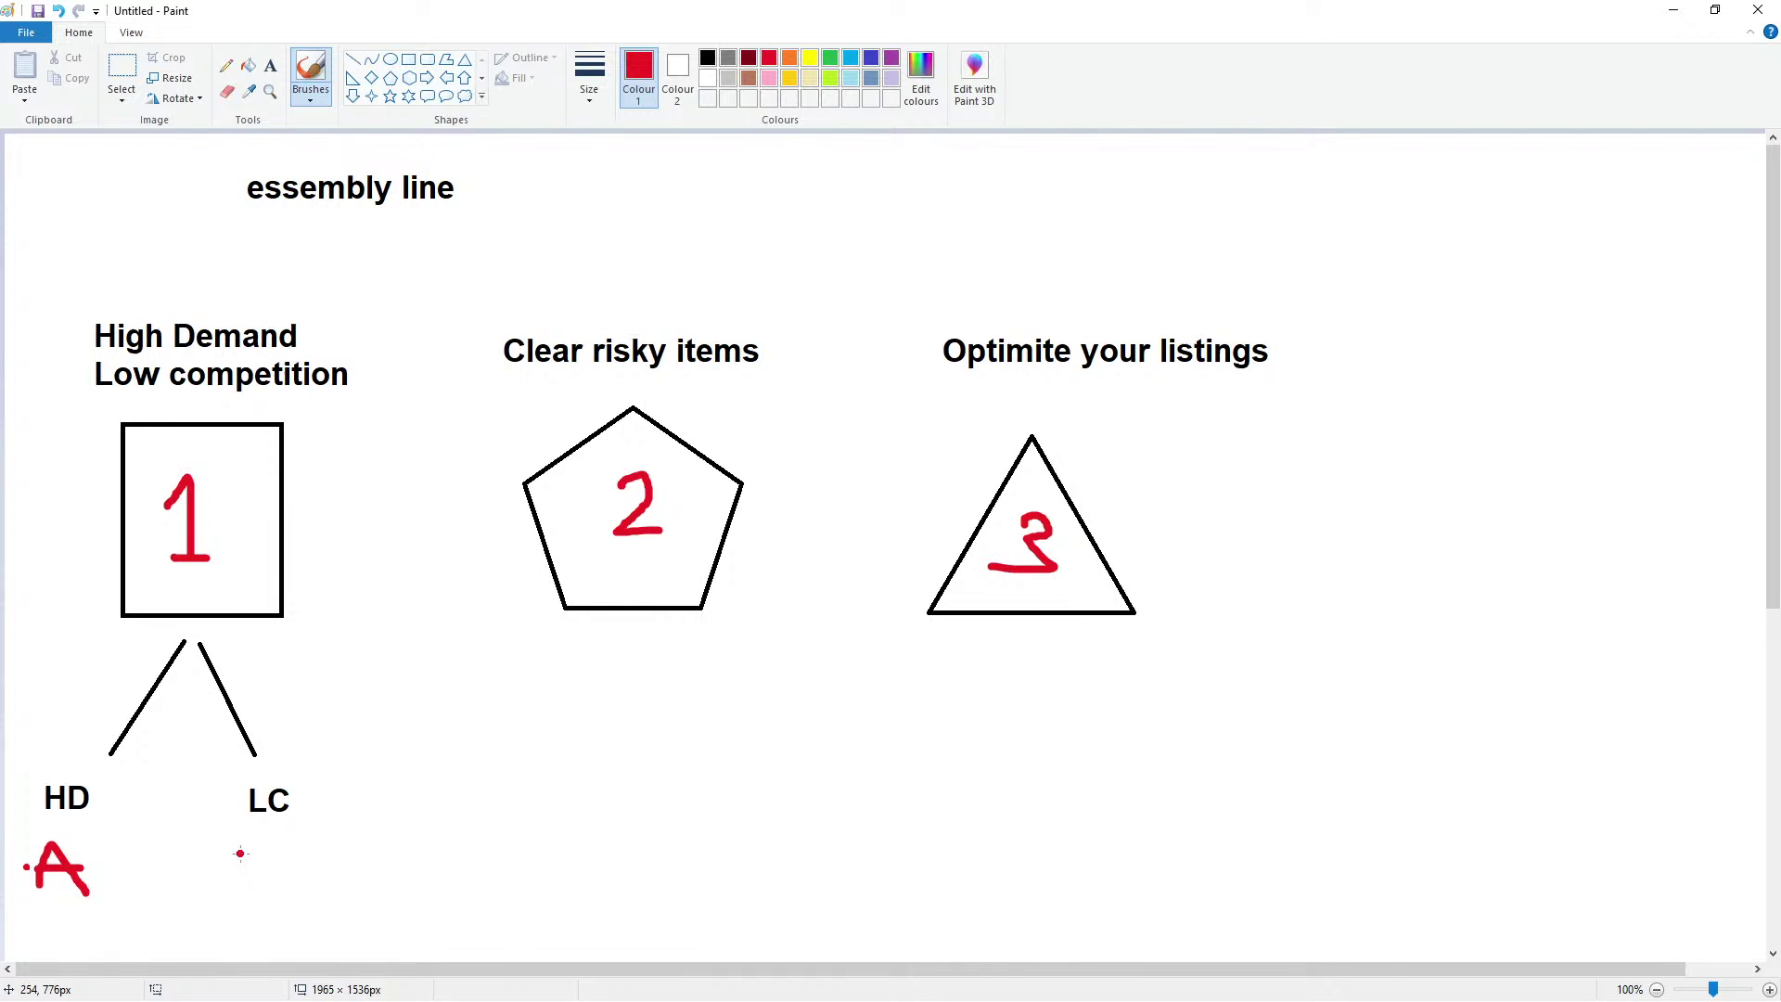
pyautogui.moveTo(247, 847); pyautogui.dragTo(256, 897)
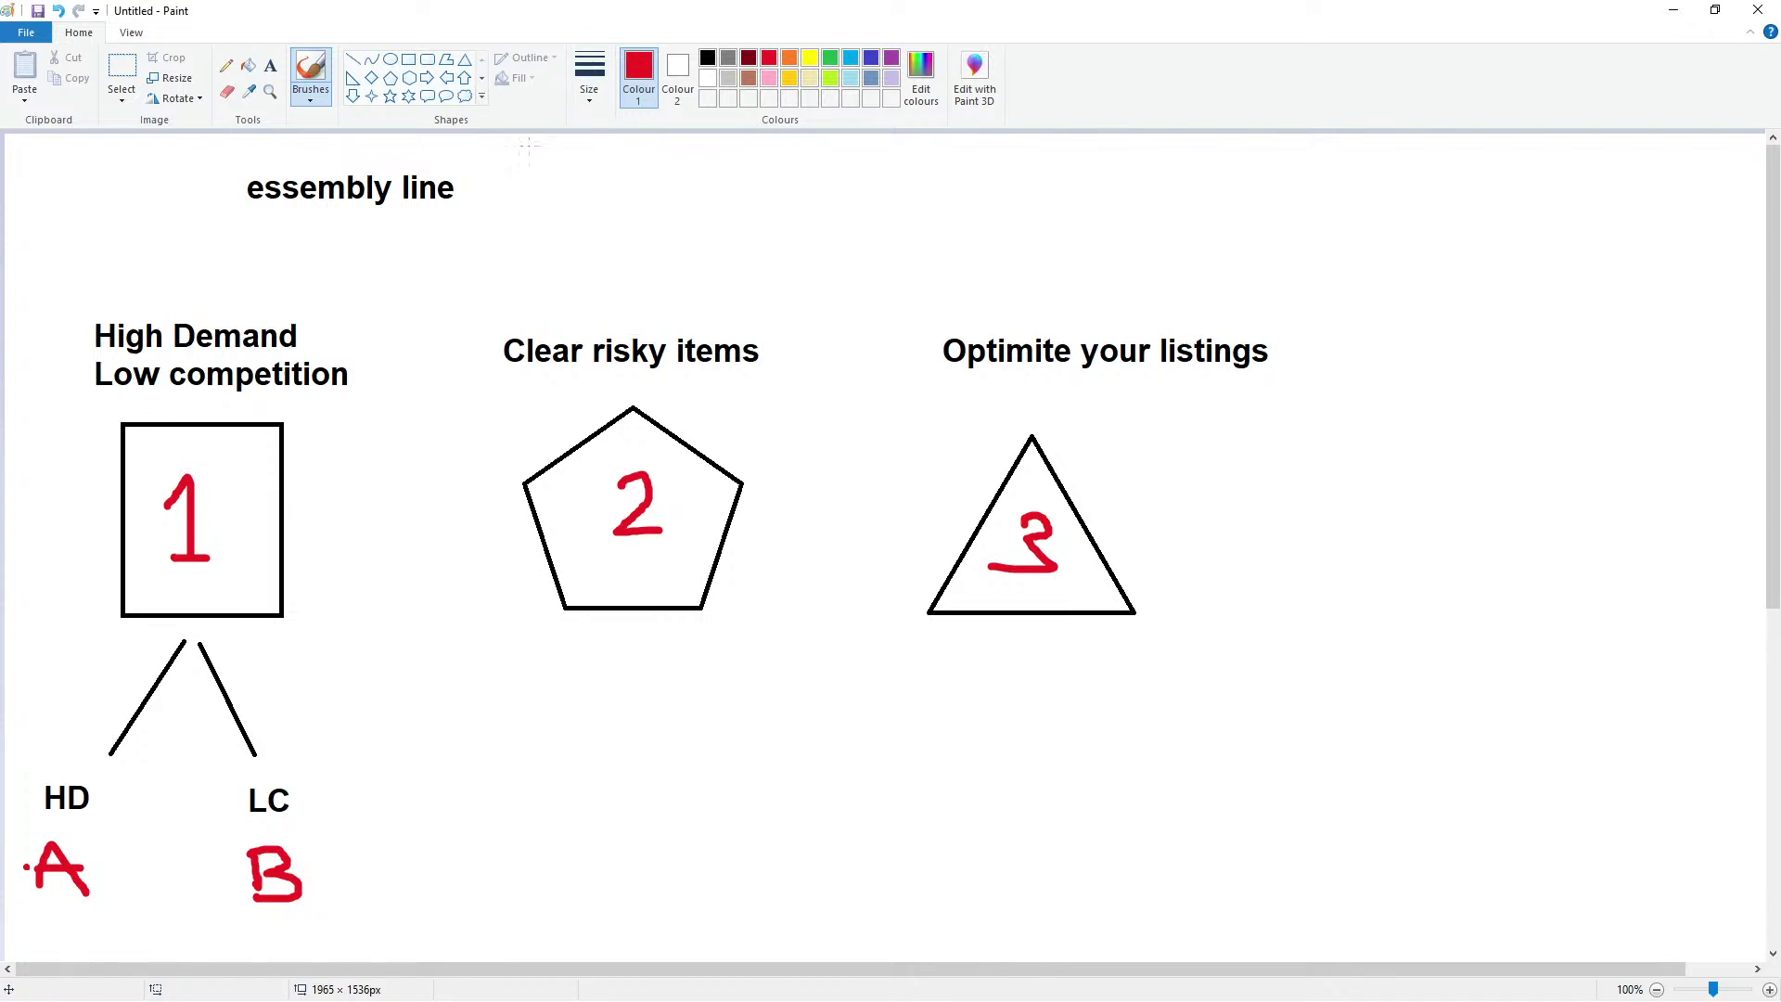
# Add a red "?" in bold Arial 48 between the rectangle and the pentagon, enlarging its text box to fit
pyautogui.click(270, 68)
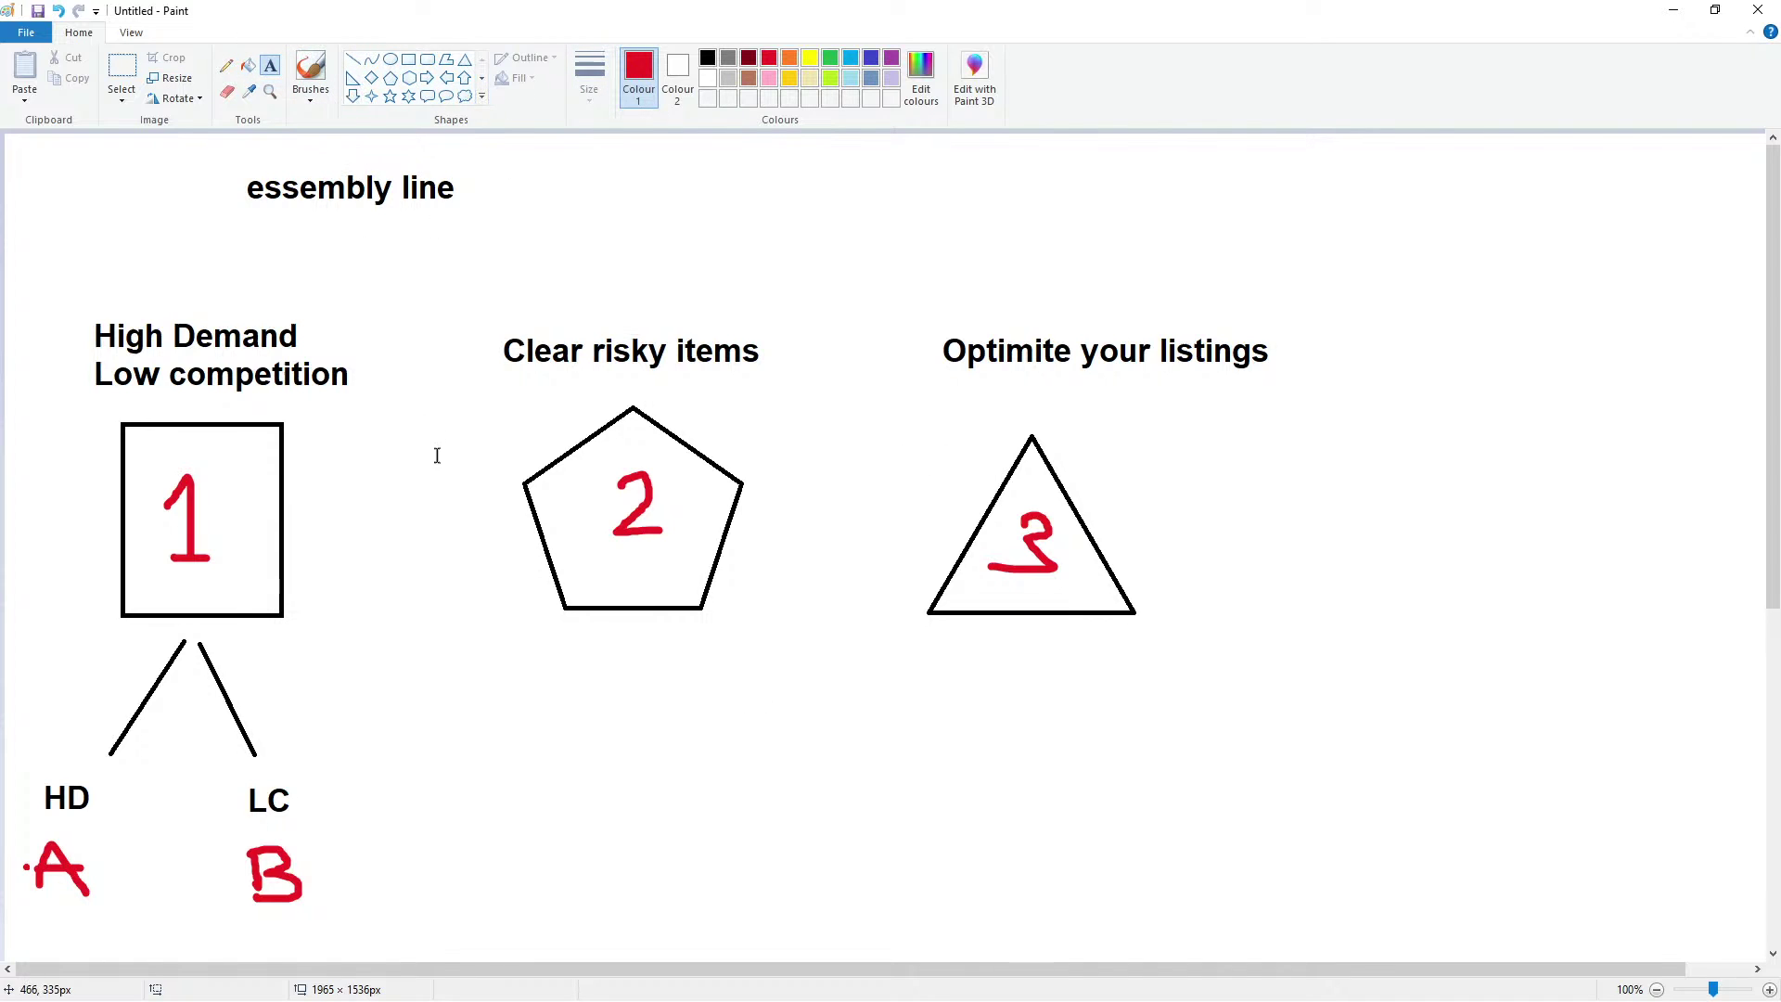
pyautogui.click(396, 511)
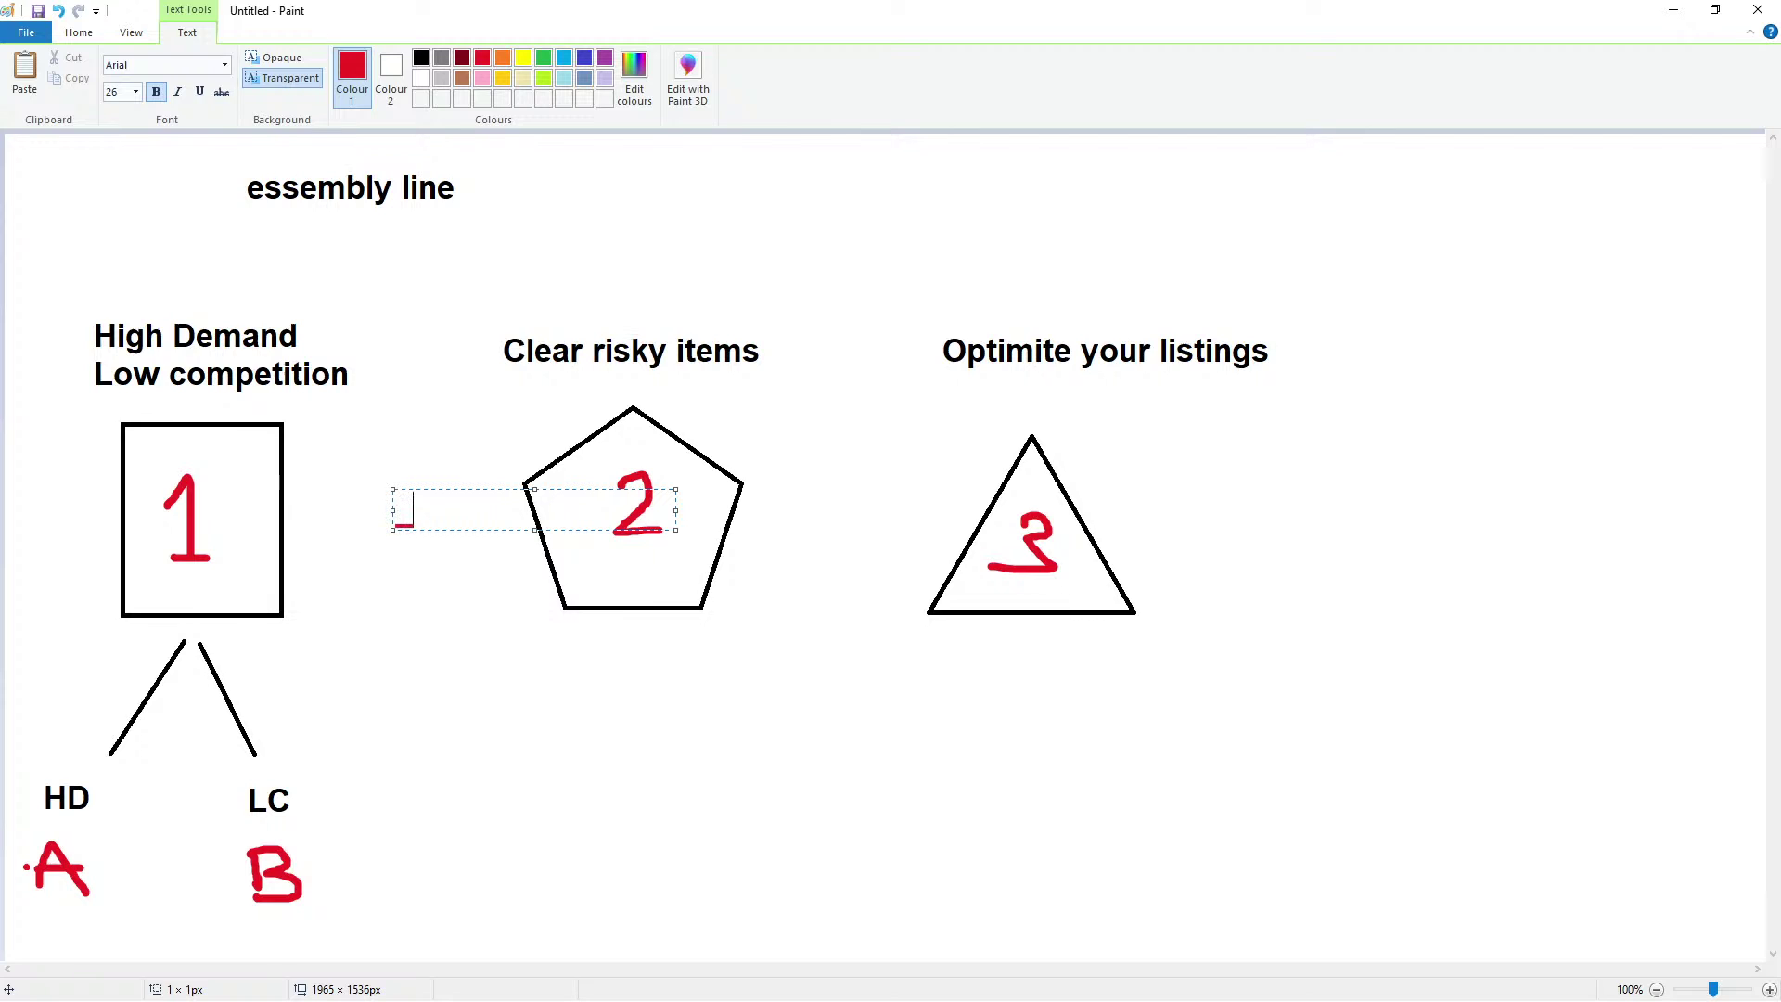
pyautogui.write('?')
pyautogui.hotkey('ctrl', 'a')
pyautogui.click(137, 92)
pyautogui.click(113, 336)
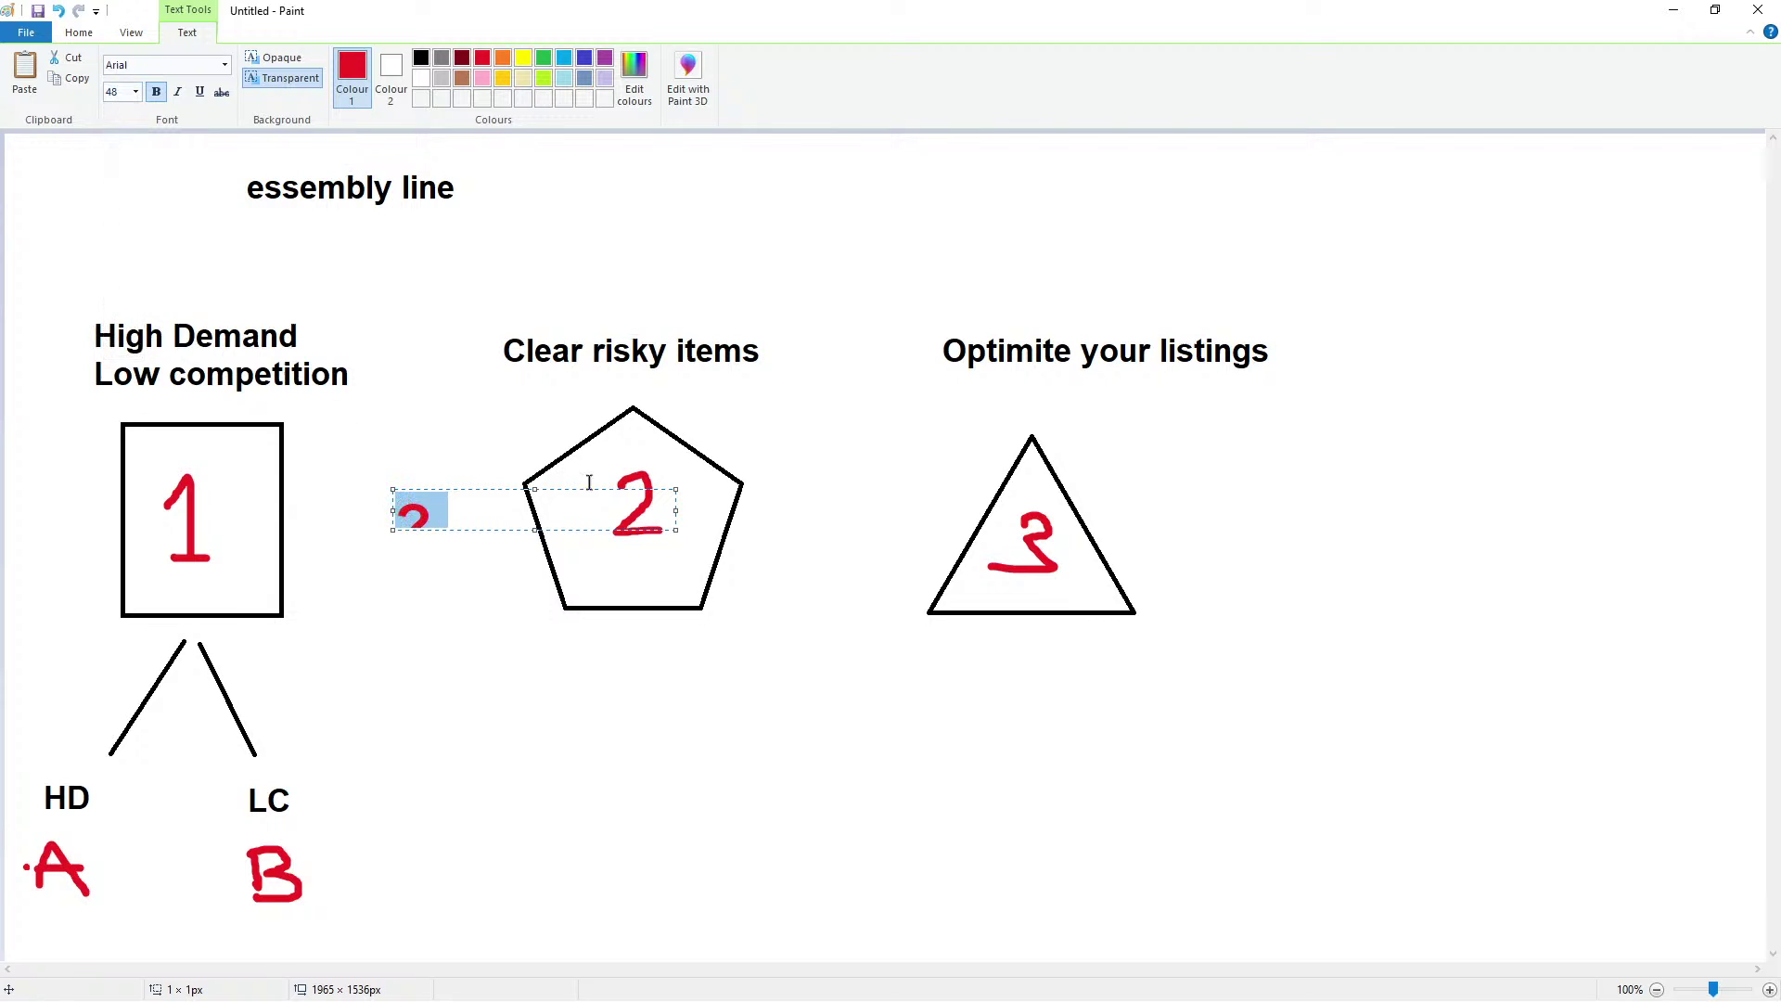
pyautogui.moveTo(676, 529); pyautogui.dragTo(723, 566)
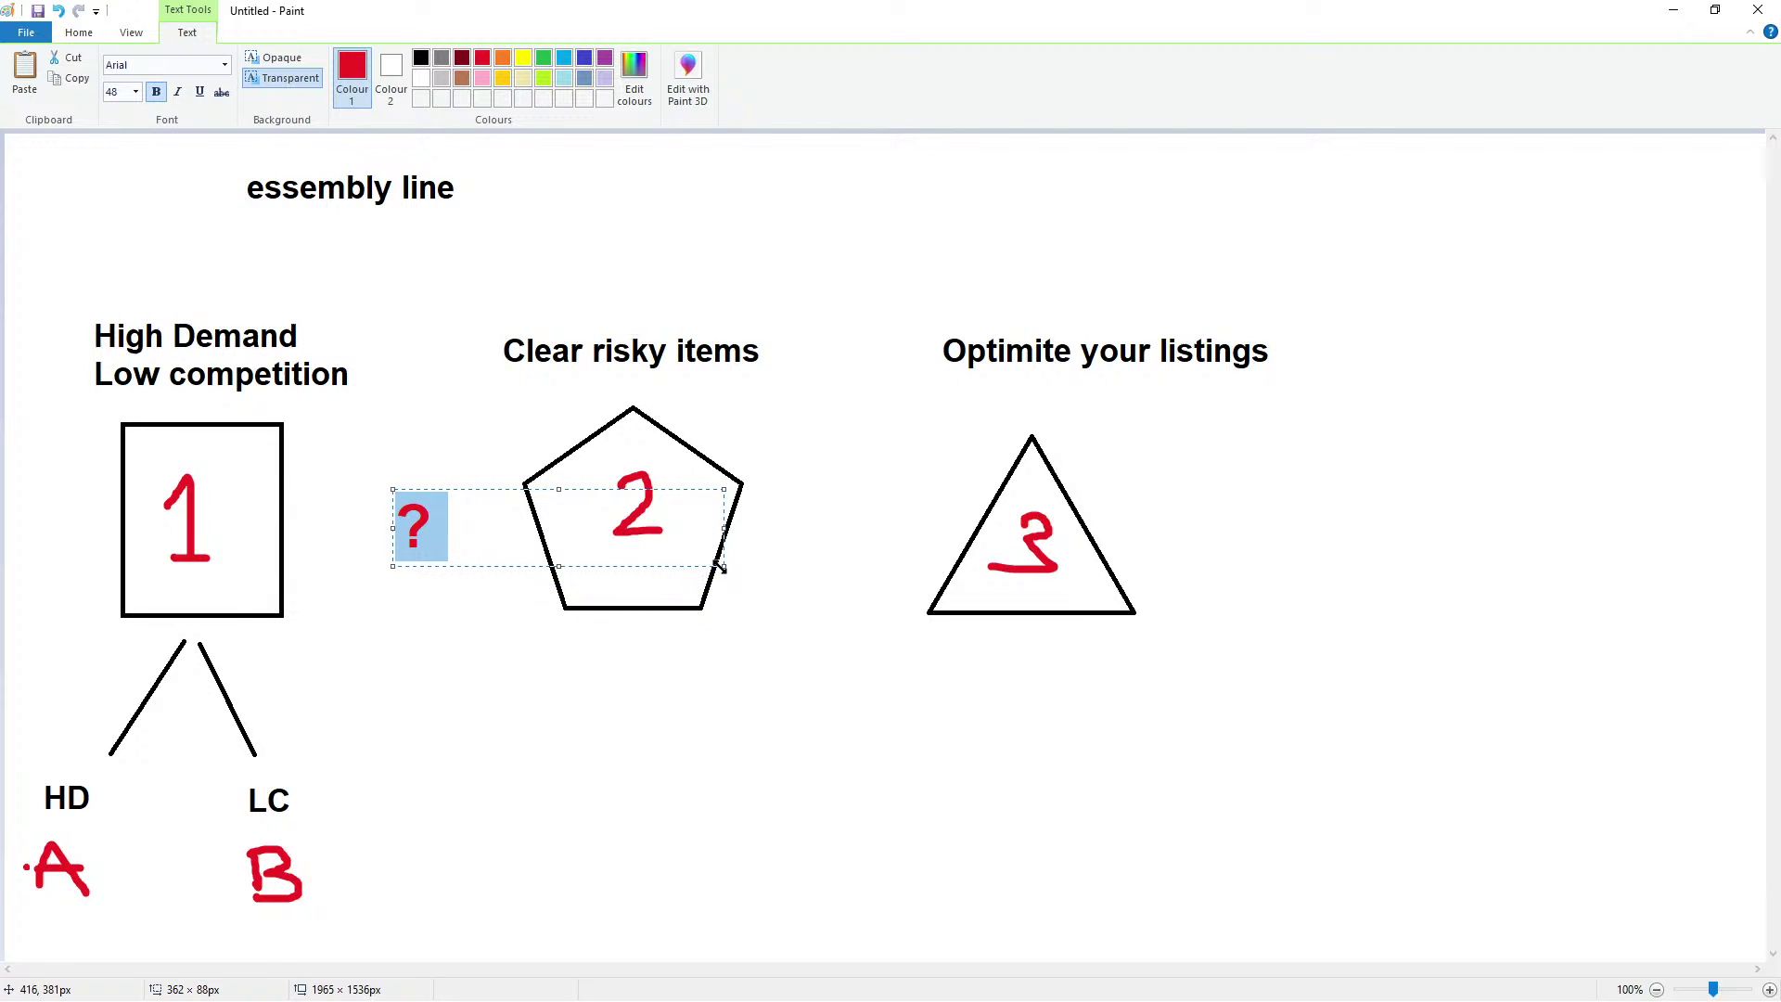
pyautogui.moveTo(520, 490); pyautogui.dragTo(506, 475)
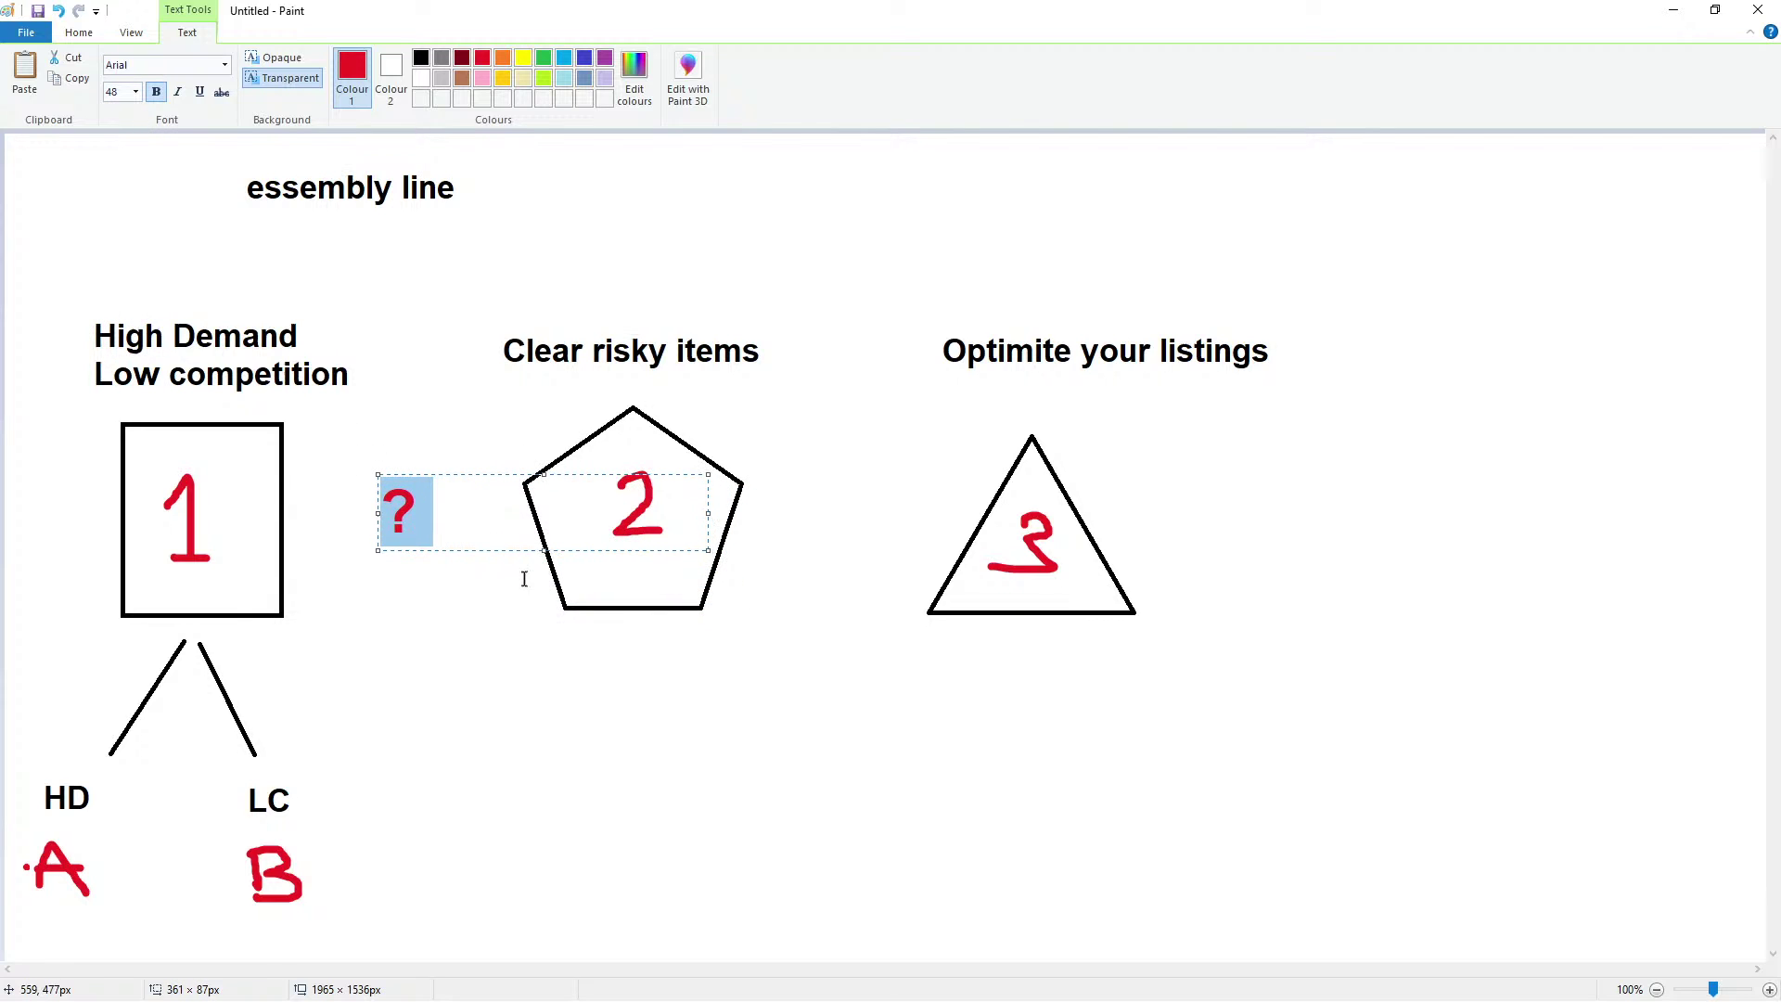
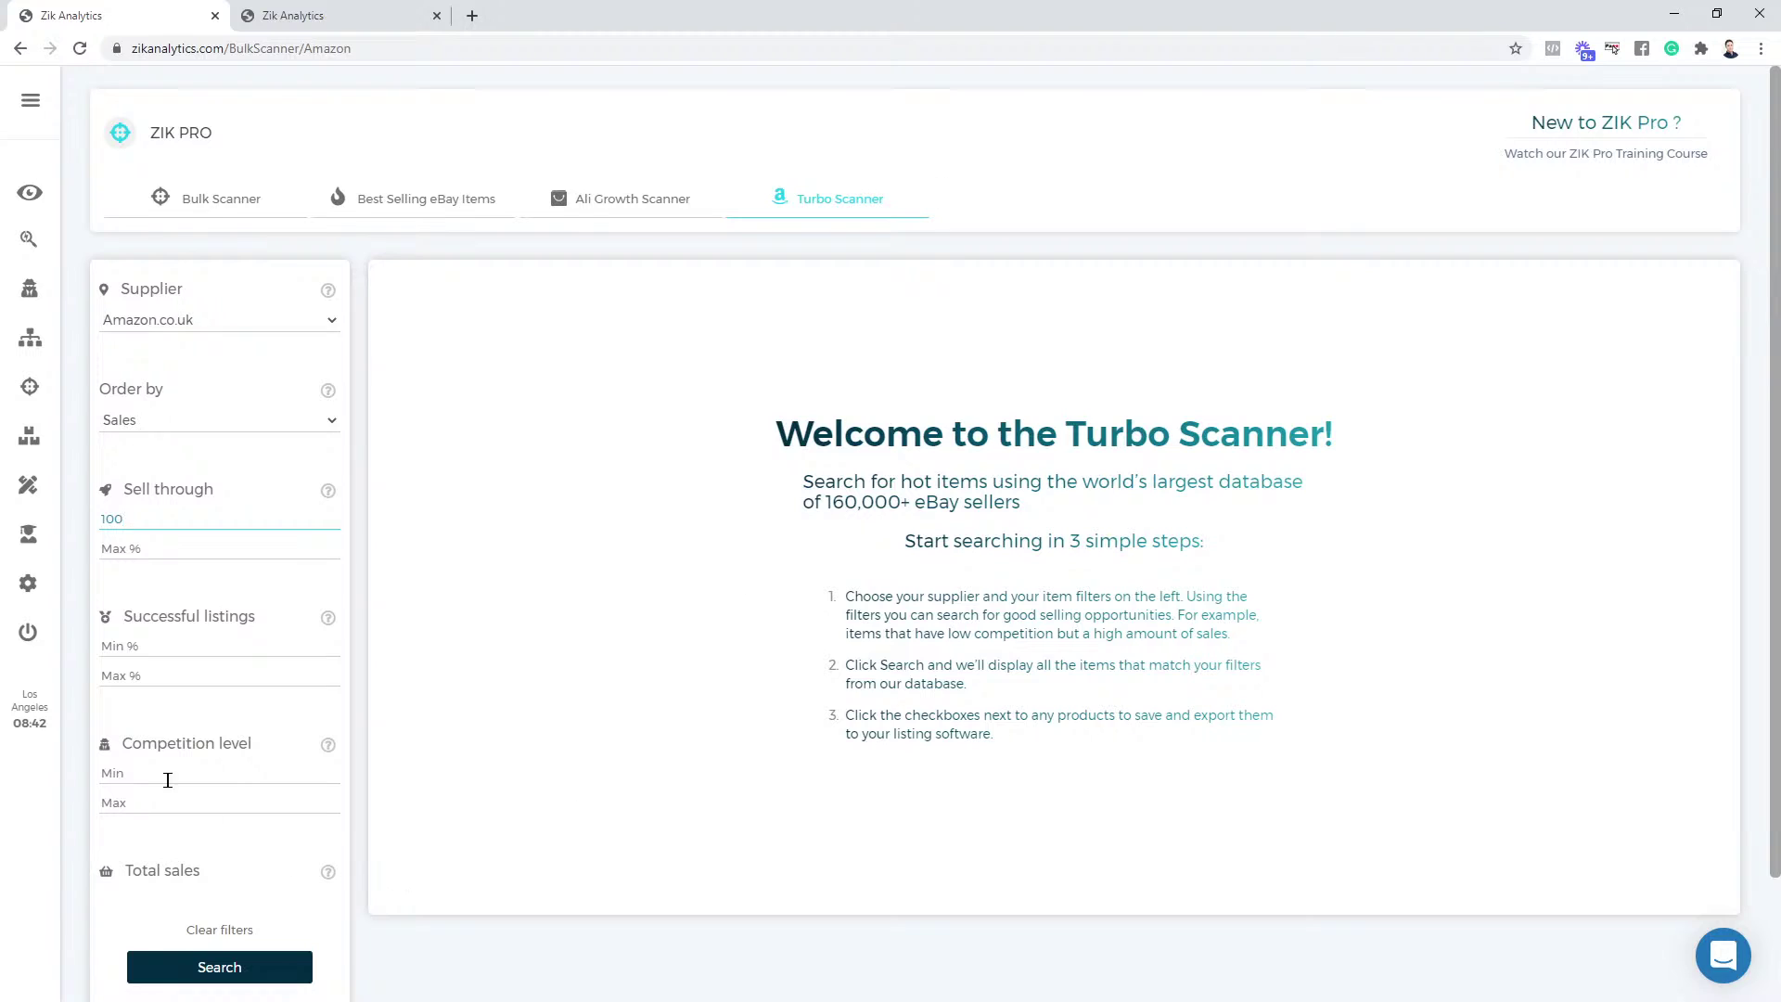
# In the Turbo Scanner filters, set the minimum successful listings to 50% and the maximum competition level to 15
pyautogui.click(211, 637)
pyautogui.click(212, 637)
pyautogui.write('50')
pyautogui.scroll(-1, 207, 668)
pyautogui.click(199, 679)
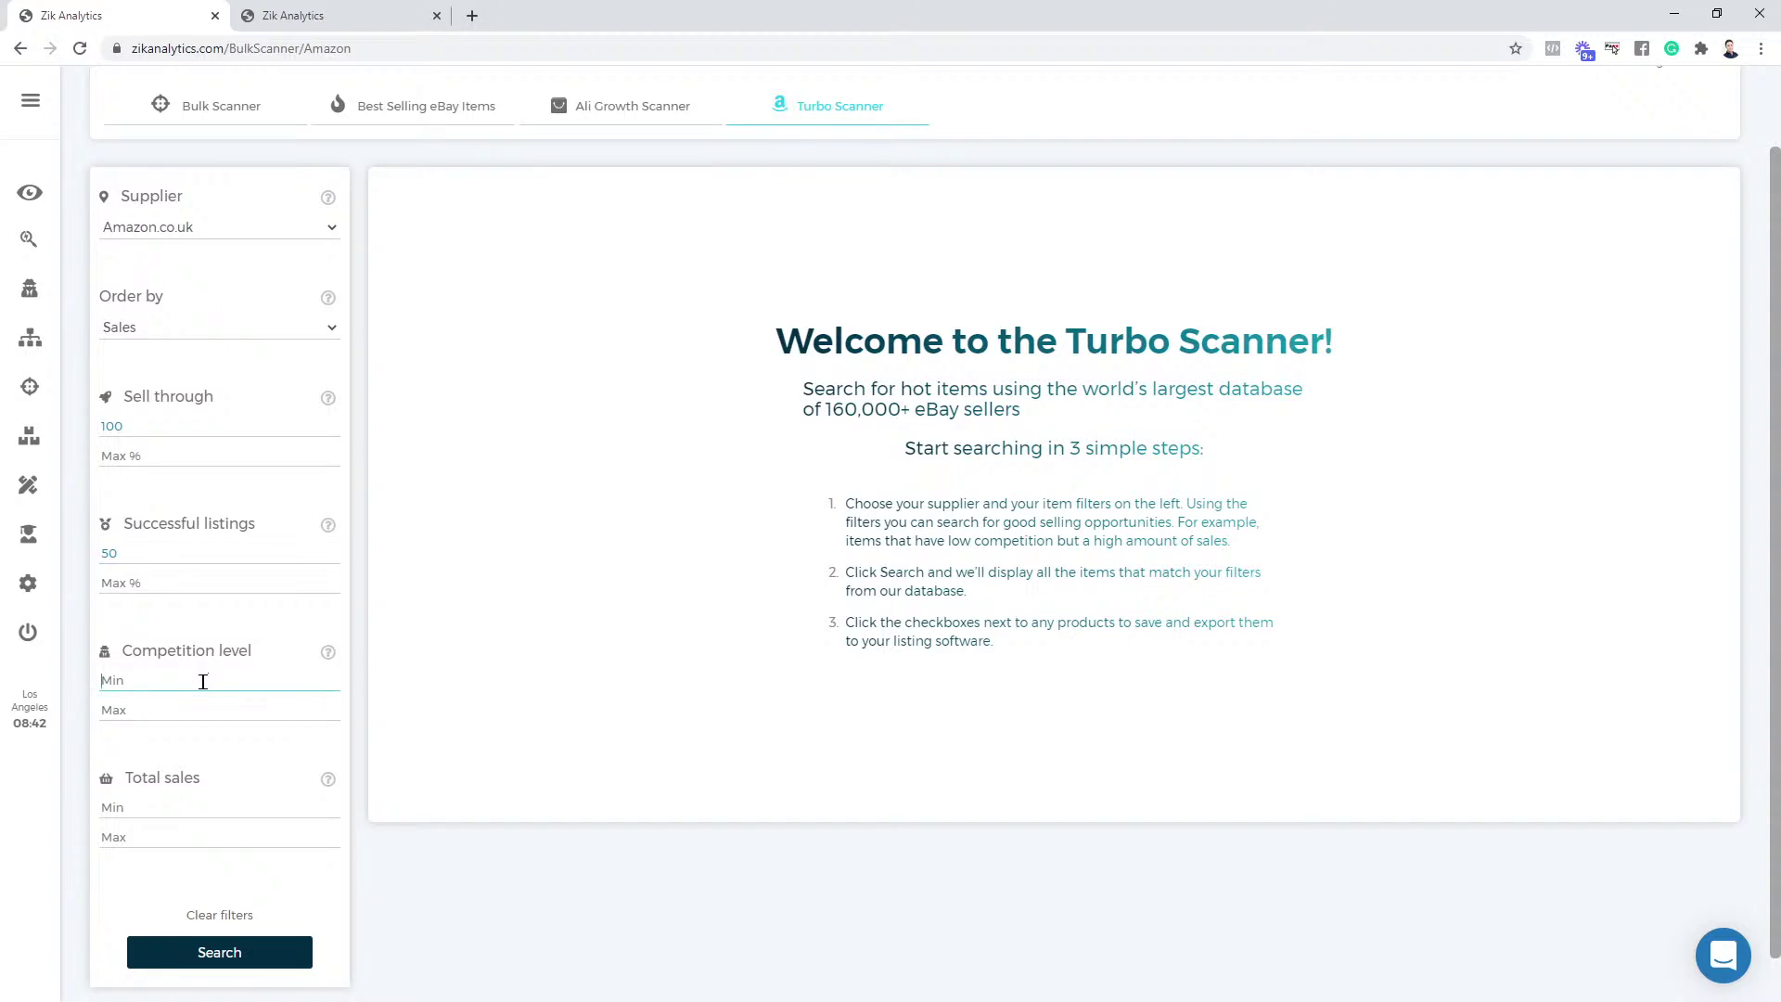
pyautogui.click(196, 708)
pyautogui.write('15')
# Set the minimum total sales to 10 and search Amazon.co.uk for products matching the filters
pyautogui.click(159, 807)
pyautogui.write('10')
pyautogui.scroll(-1, 266, 708)
pyautogui.scroll(2, 266, 707)
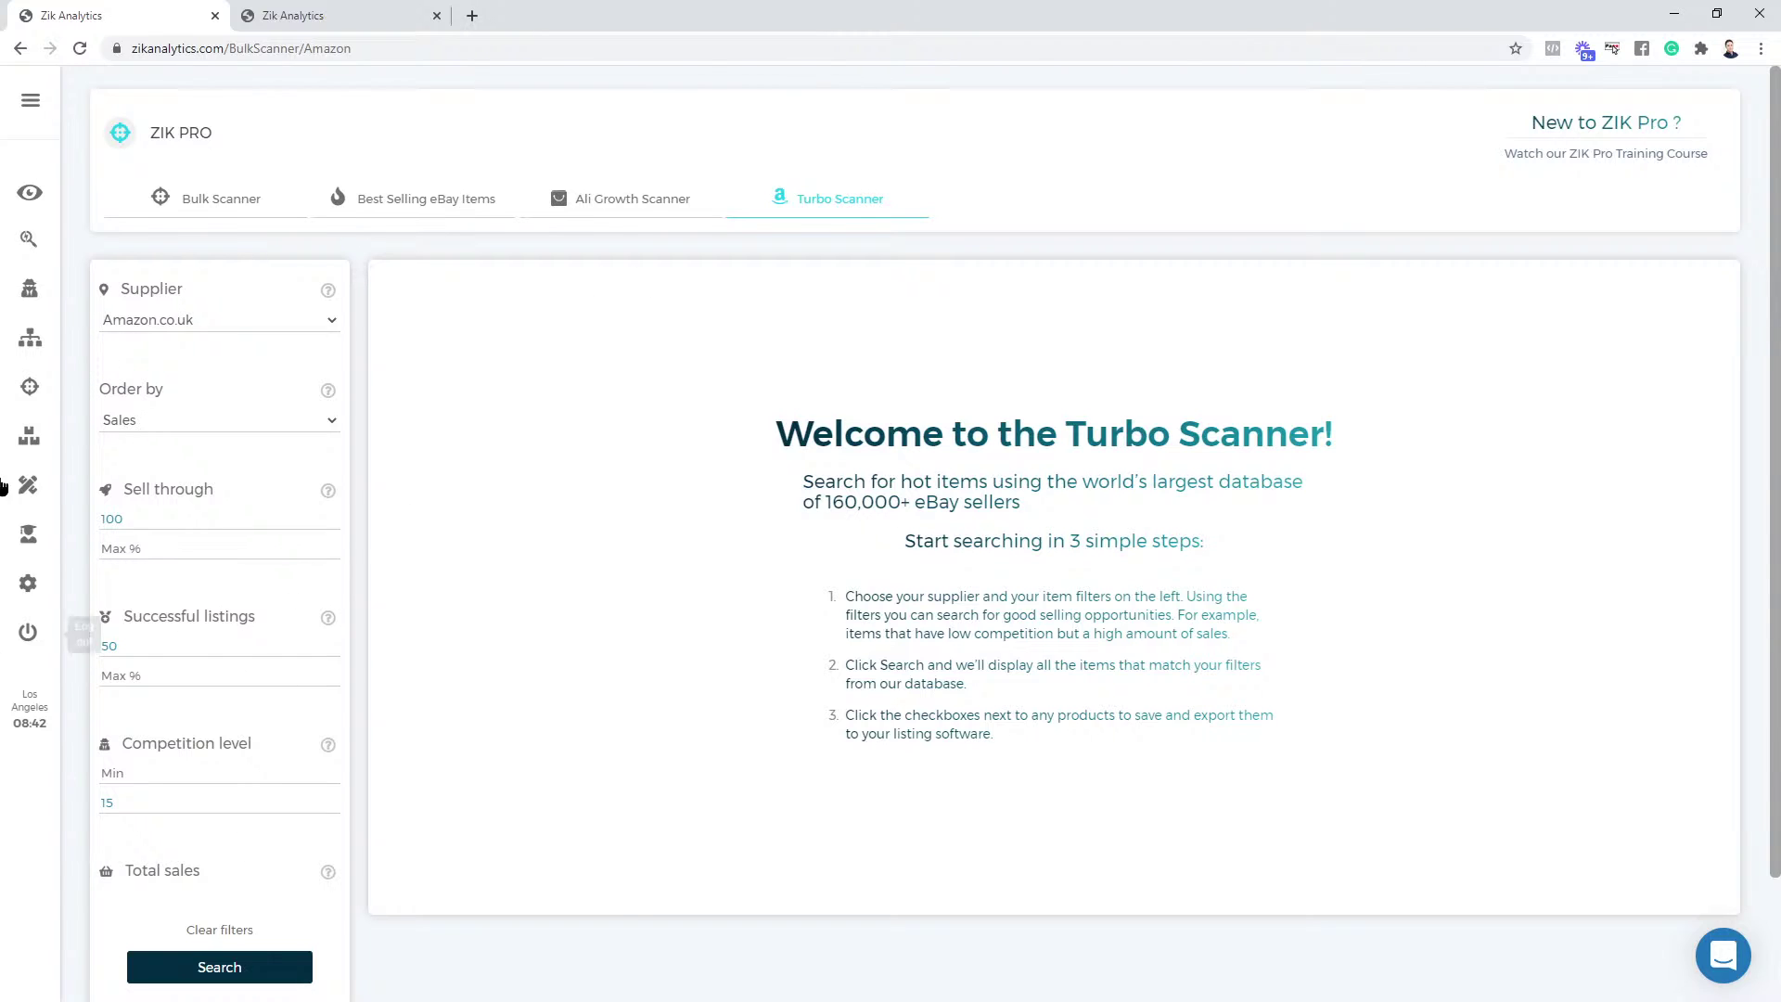
pyautogui.click(219, 967)
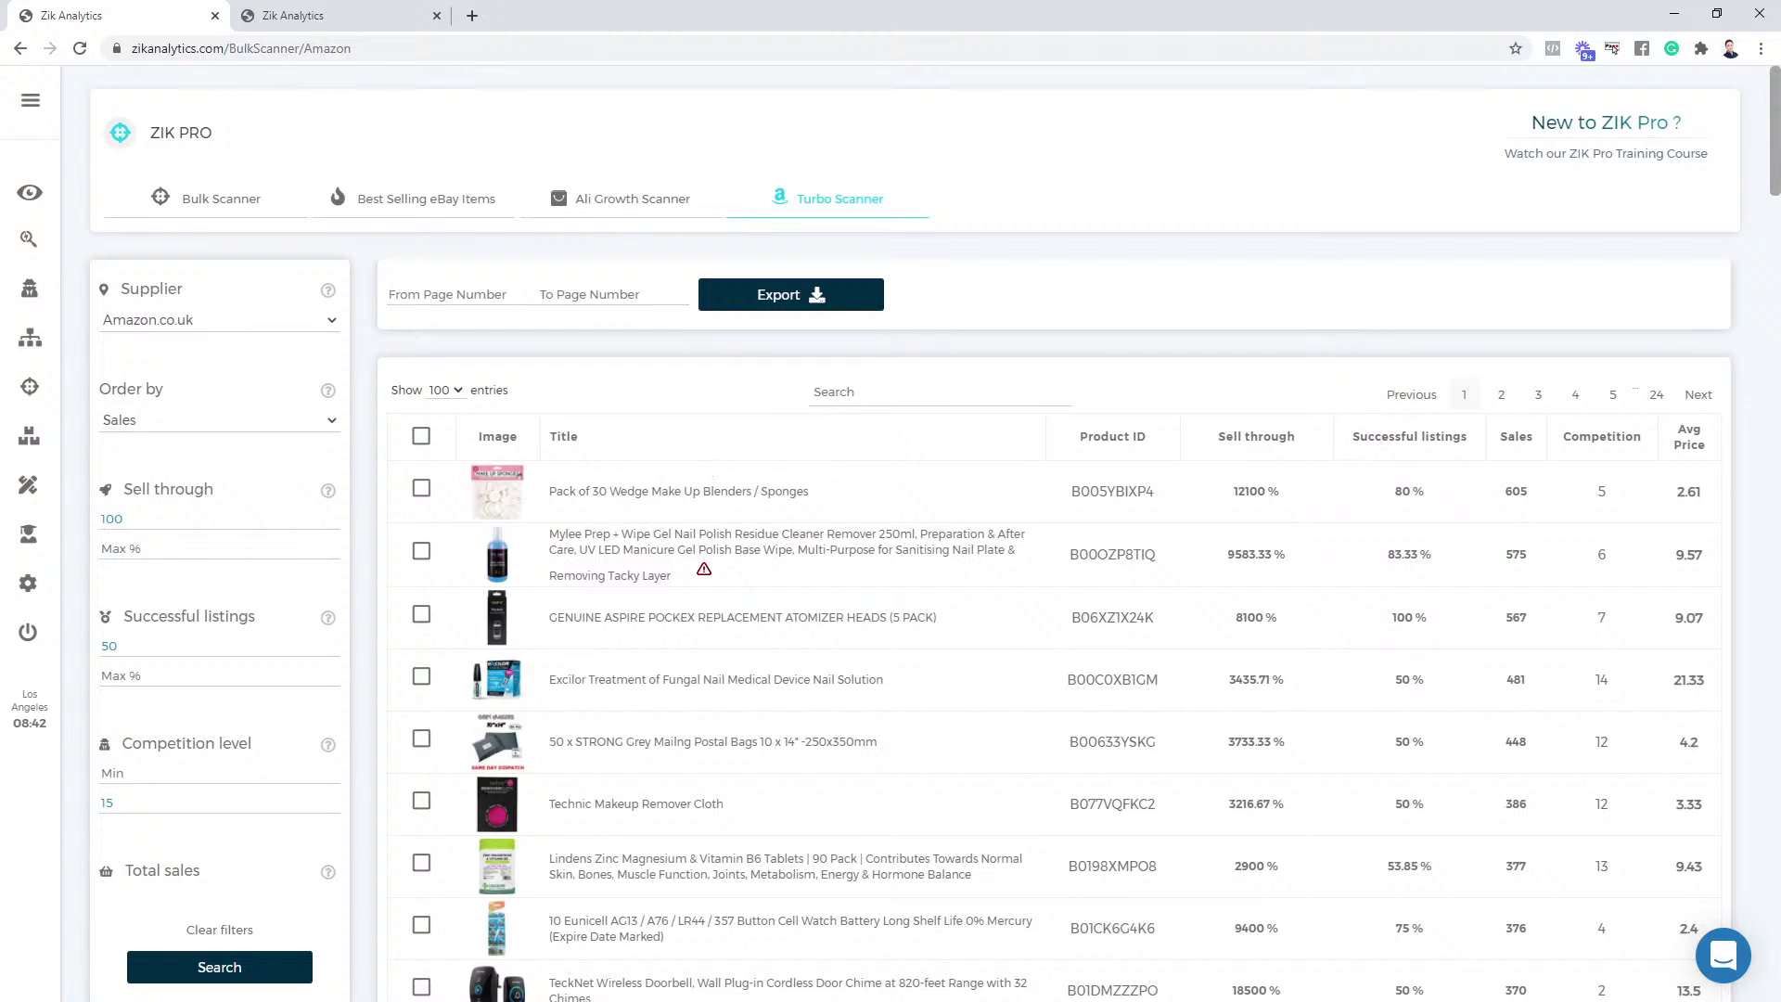
# Switch to Paint and draw a freehand green pencil outline around the whole first stage, including ROI, HD and LC
pyautogui.hotkey('alt', 'Tab')
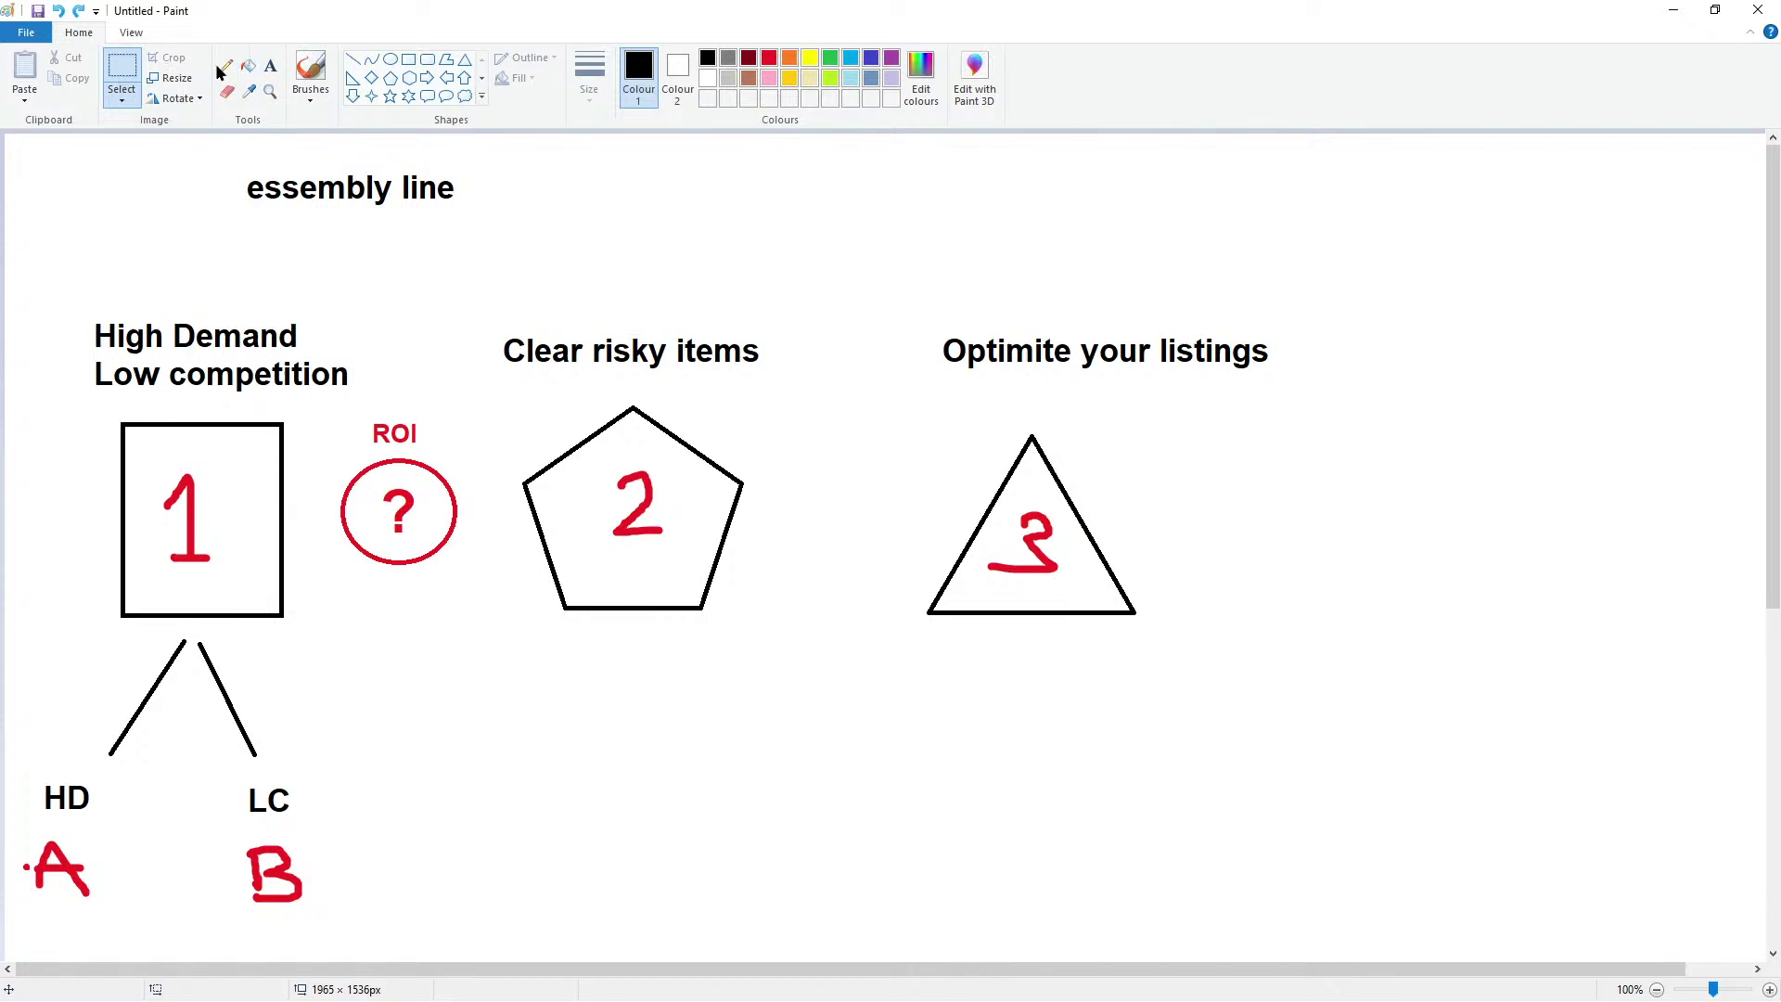
pyautogui.click(226, 66)
pyautogui.click(829, 58)
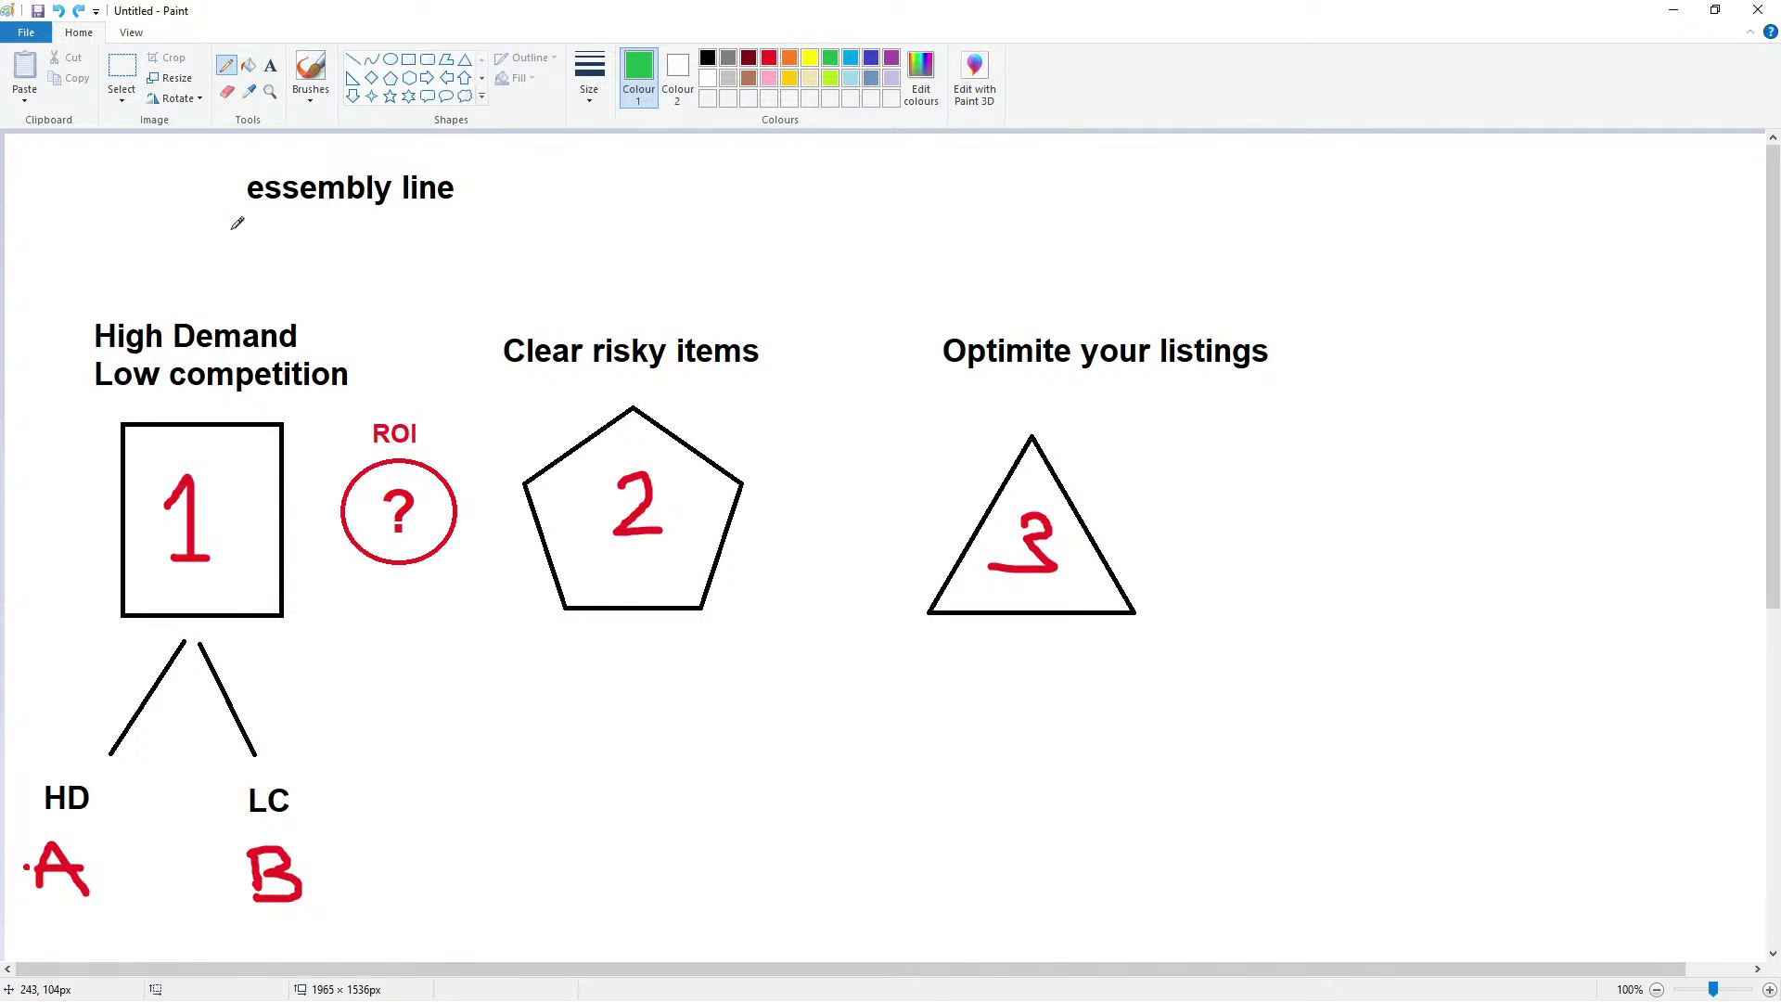
pyautogui.click(589, 74)
pyautogui.click(601, 238)
pyautogui.moveTo(20, 277)
pyautogui.mouseDown()
pyautogui.moveTo(306, 270)
pyautogui.moveTo(438, 400)
pyautogui.moveTo(491, 769)
pyautogui.moveTo(224, 919)
pyautogui.moveTo(37, 902)
pyautogui.moveTo(18, 781)
pyautogui.moveTo(24, 267)
pyautogui.mouseUp()
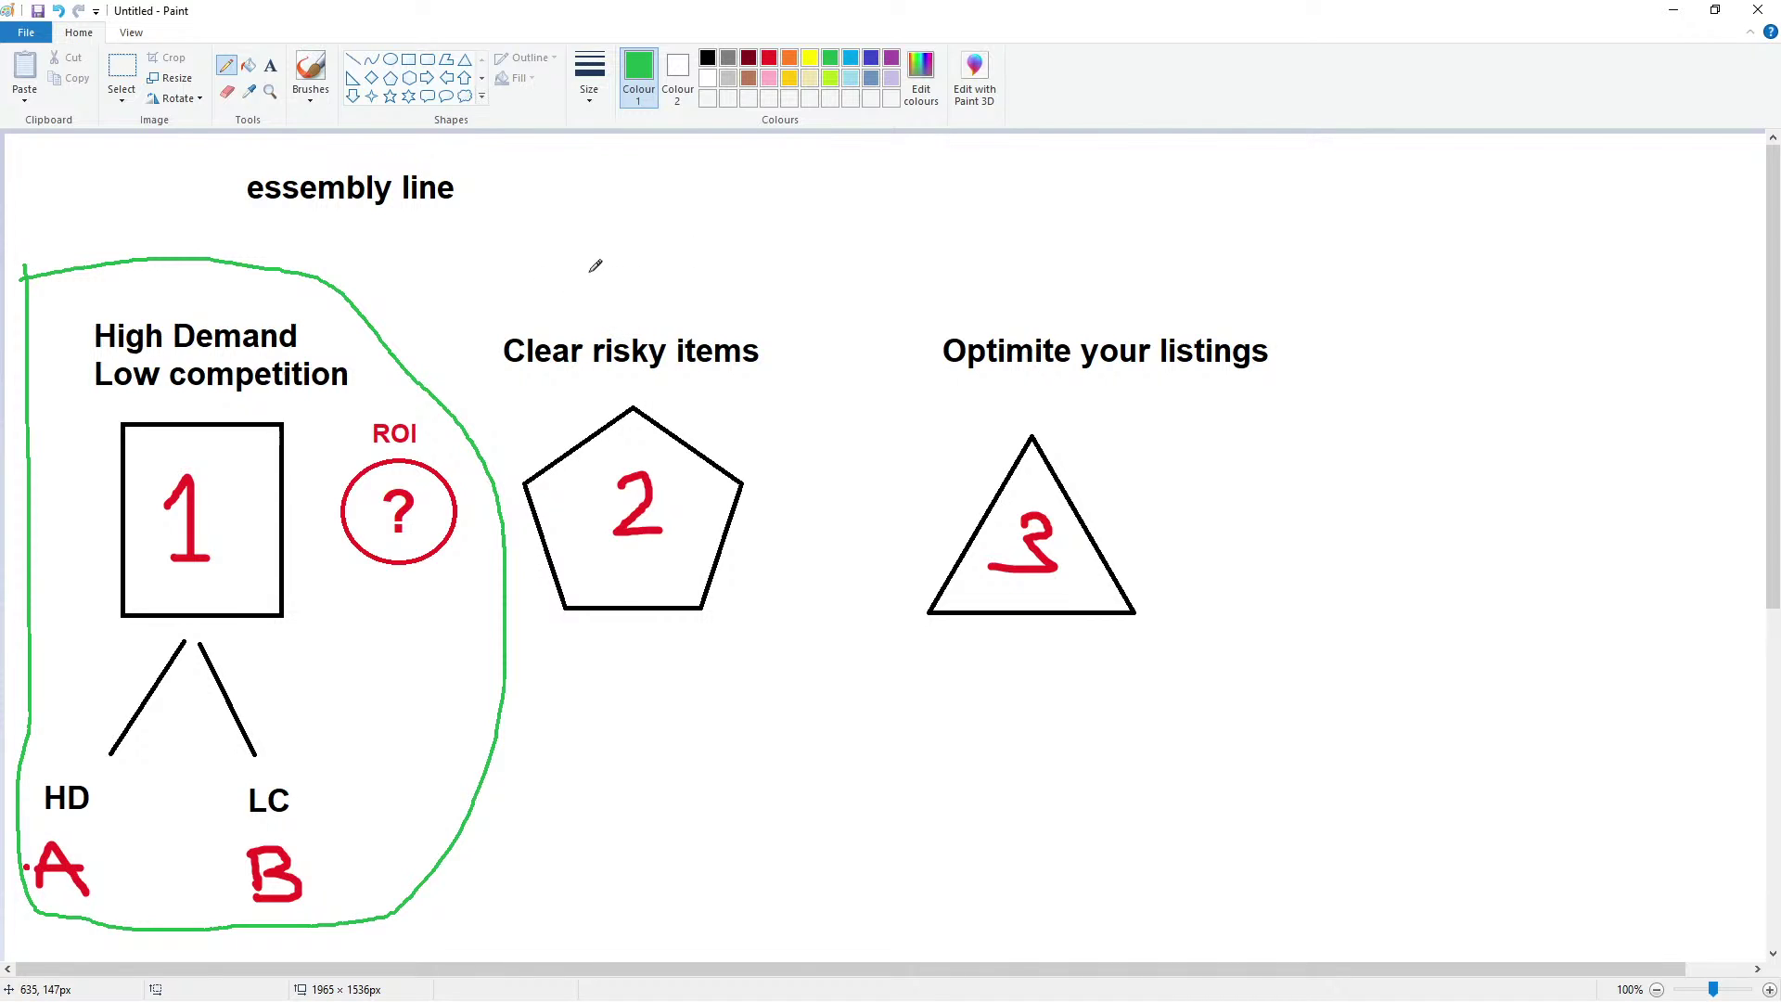
# Handwrite 50% in green above the "Clear risky items" label
pyautogui.moveTo(591, 245)
pyautogui.mouseDown()
pyautogui.moveTo(545, 244)
pyautogui.moveTo(575, 314)
pyautogui.moveTo(517, 326)
pyautogui.mouseUp()
pyautogui.moveTo(667, 261)
pyautogui.mouseDown()
pyautogui.moveTo(640, 320)
pyautogui.moveTo(775, 233)
pyautogui.moveTo(733, 257)
pyautogui.moveTo(753, 299)
pyautogui.mouseUp()
pyautogui.moveTo(648, 321); pyautogui.dragTo(636, 293)
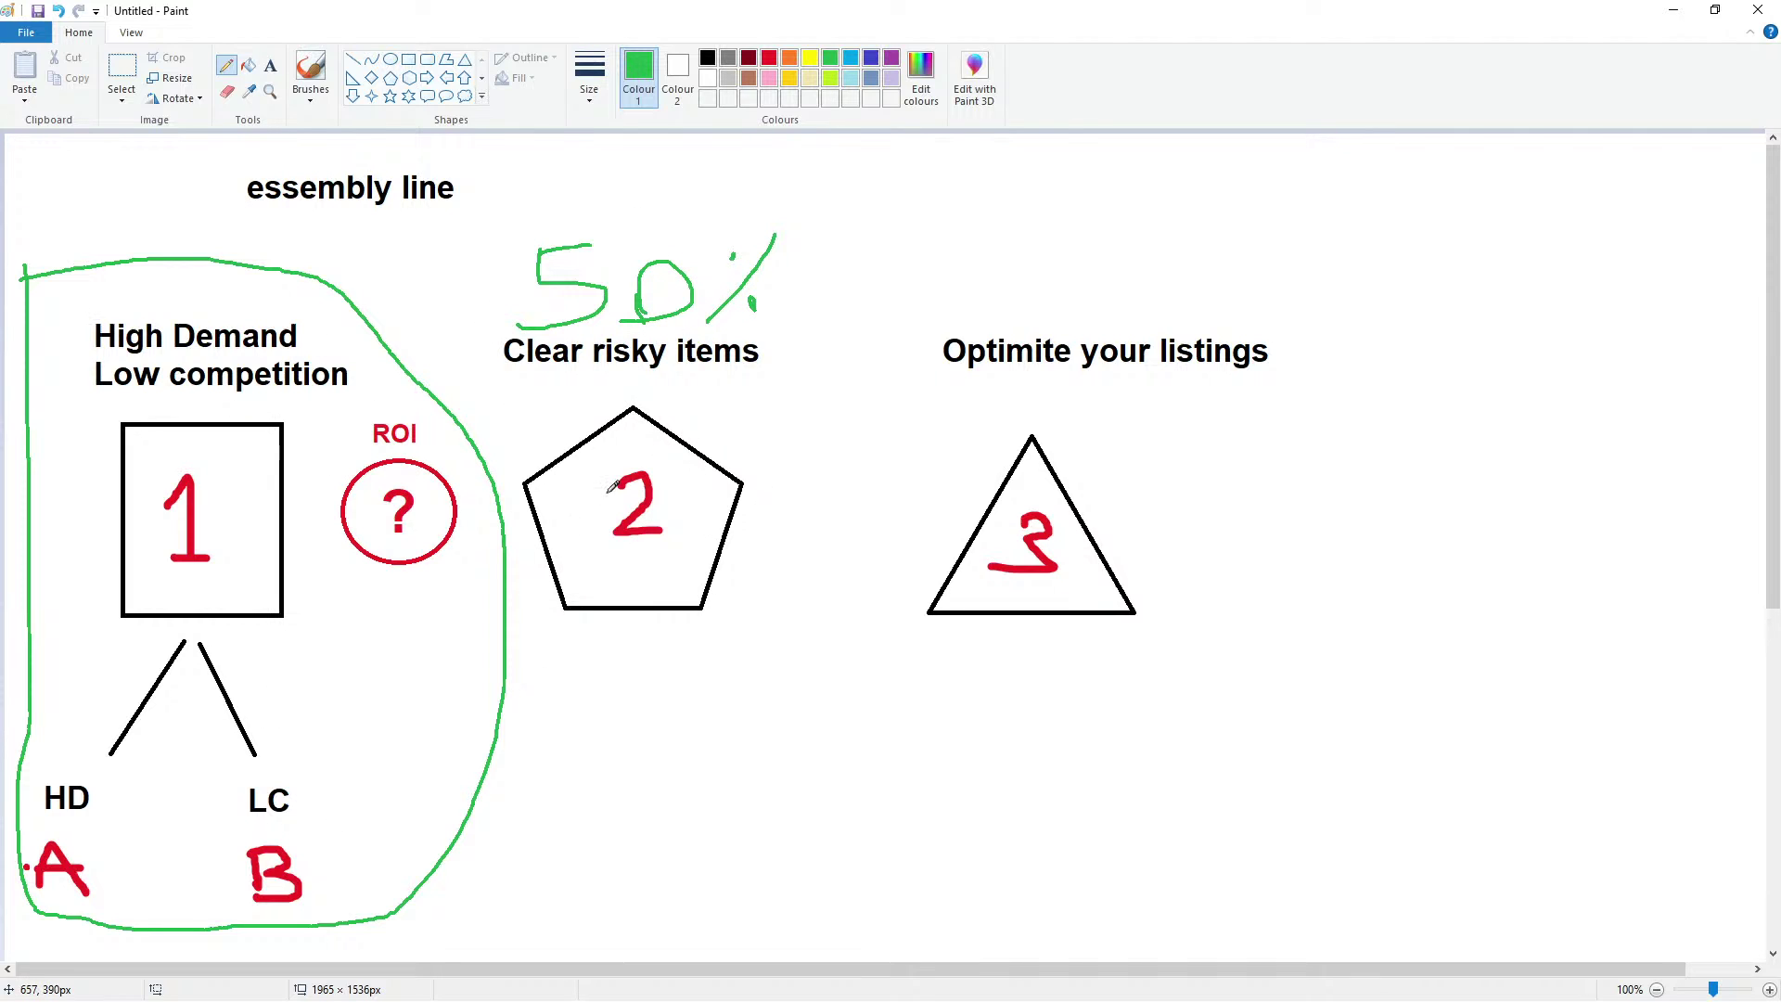
pyautogui.moveTo(858, 267)
pyautogui.mouseDown()
pyautogui.moveTo(1253, 275)
pyautogui.moveTo(778, 461)
pyautogui.moveTo(916, 268)
pyautogui.mouseUp()
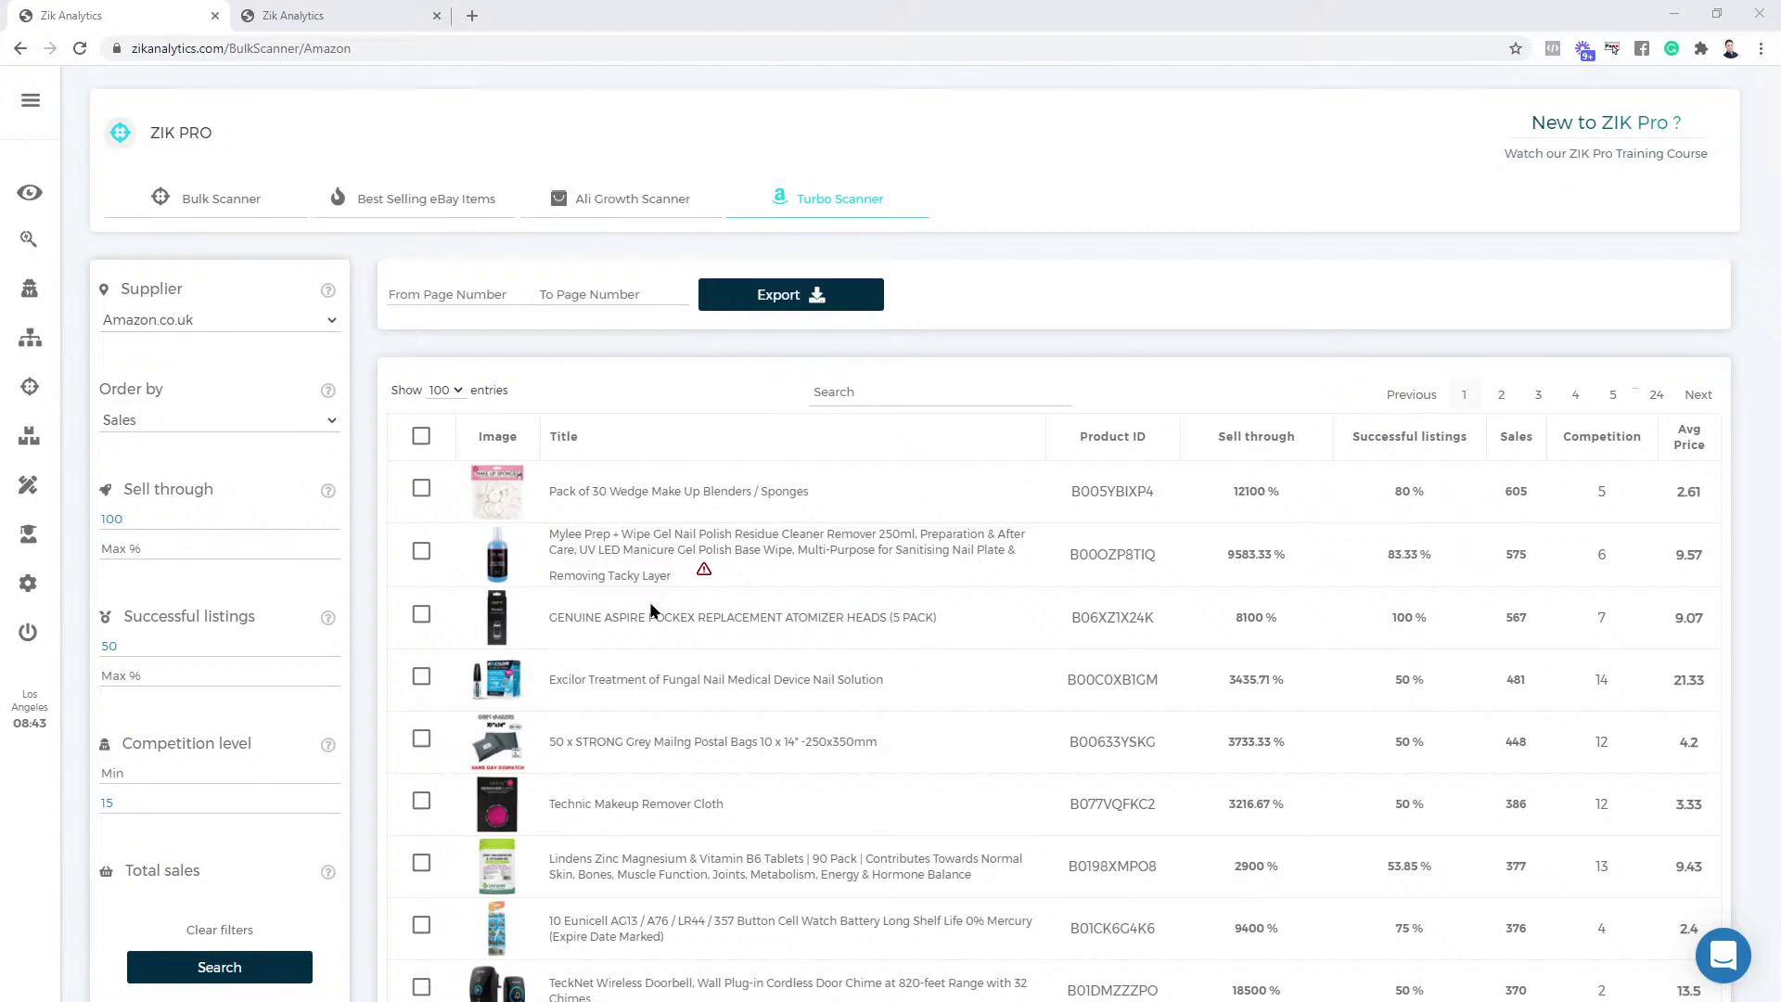
# In the browser's Turbo Scanner results, select all products on the page and export the selected ones
pyautogui.click(421, 436)
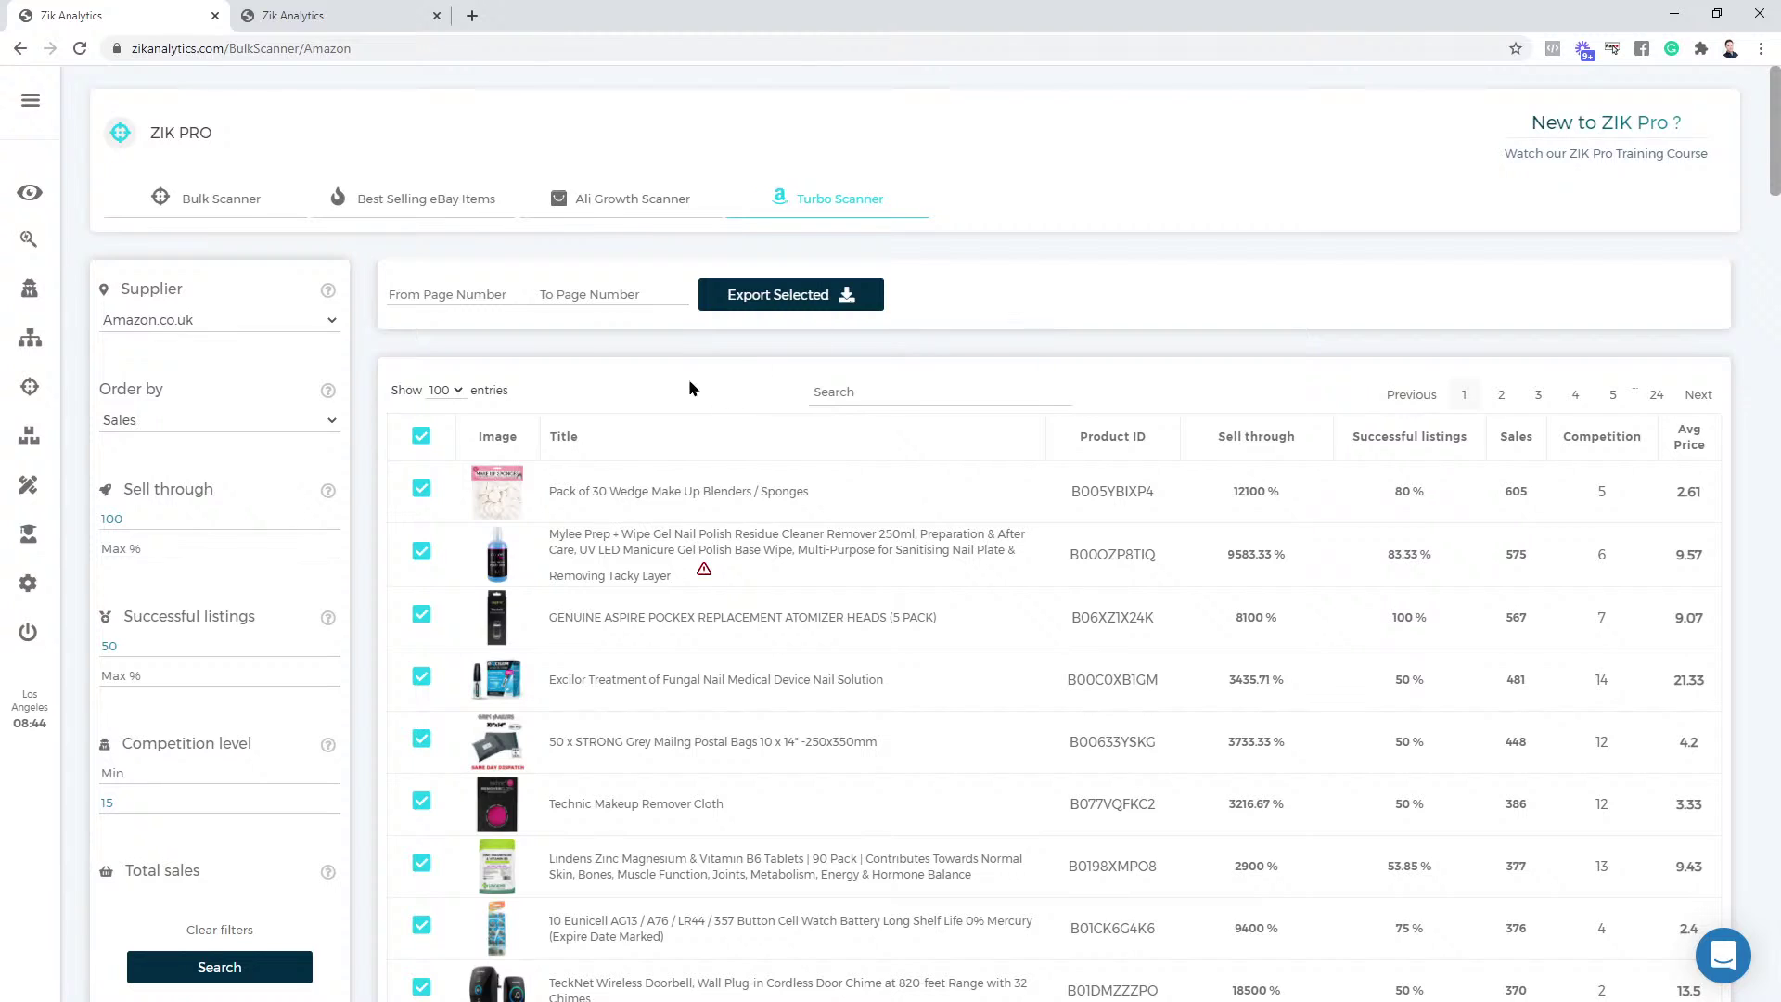
pyautogui.click(421, 436)
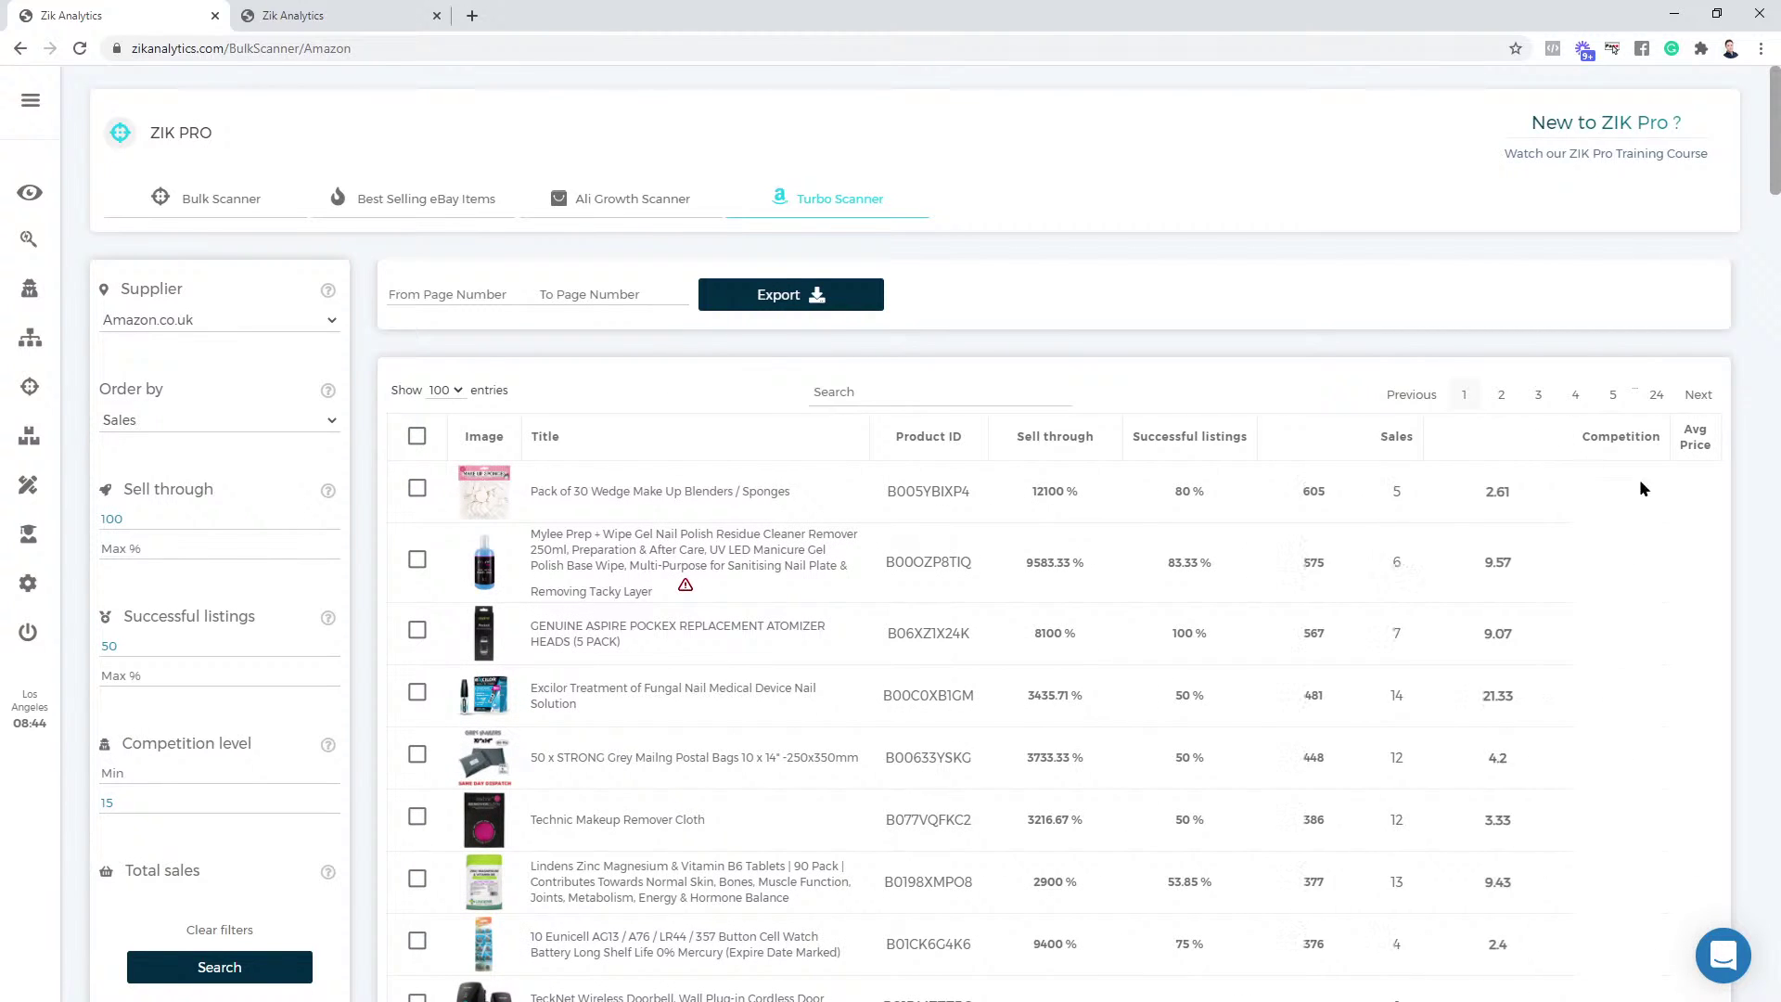
pyautogui.click(421, 436)
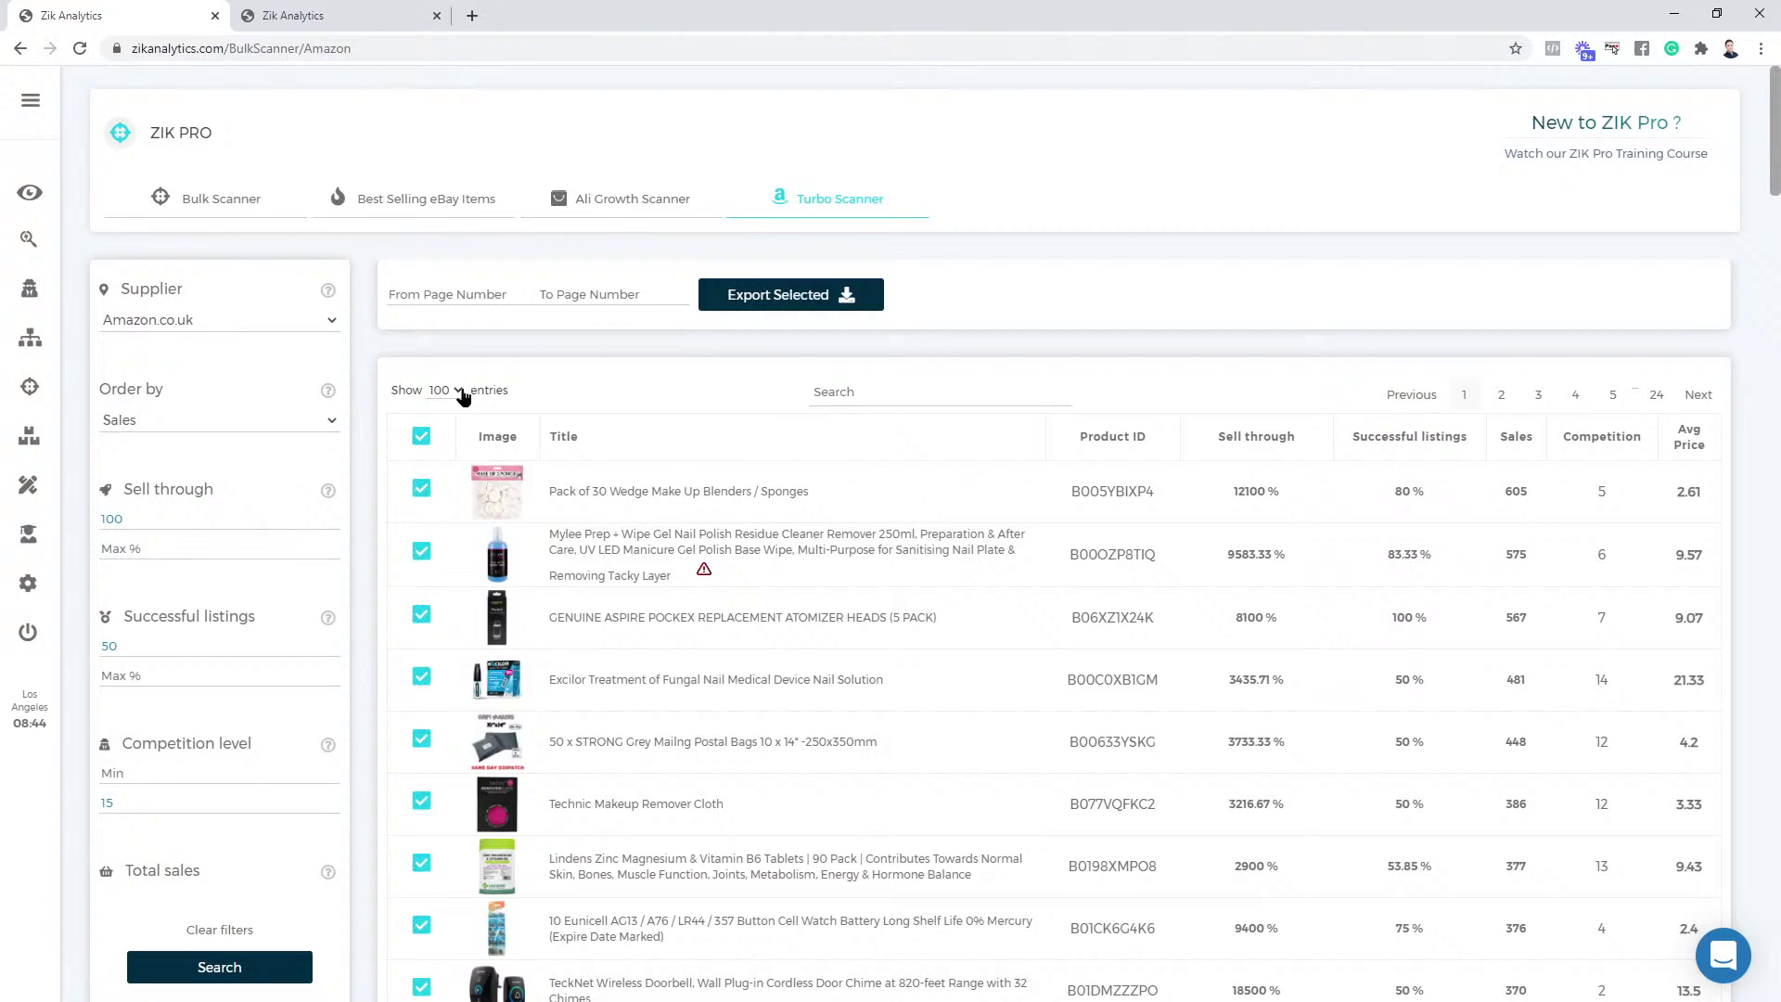
pyautogui.click(724, 303)
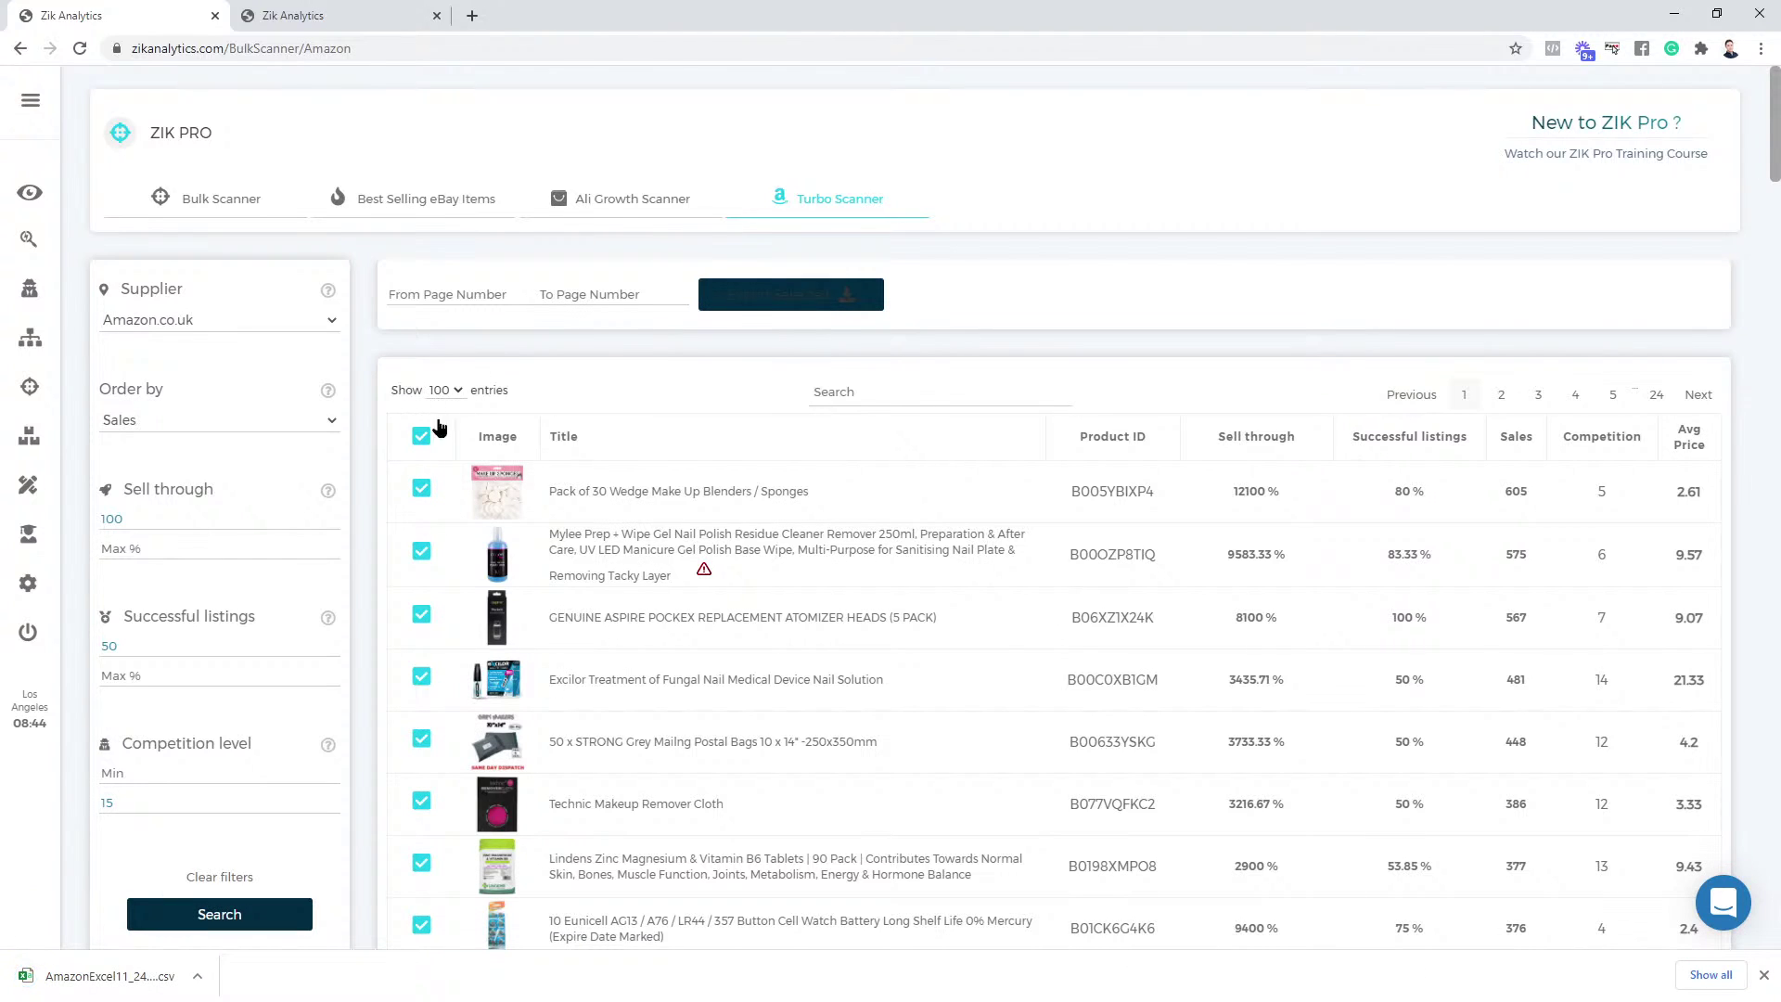
# Set the export page range from page 1 to page 10
pyautogui.click(456, 296)
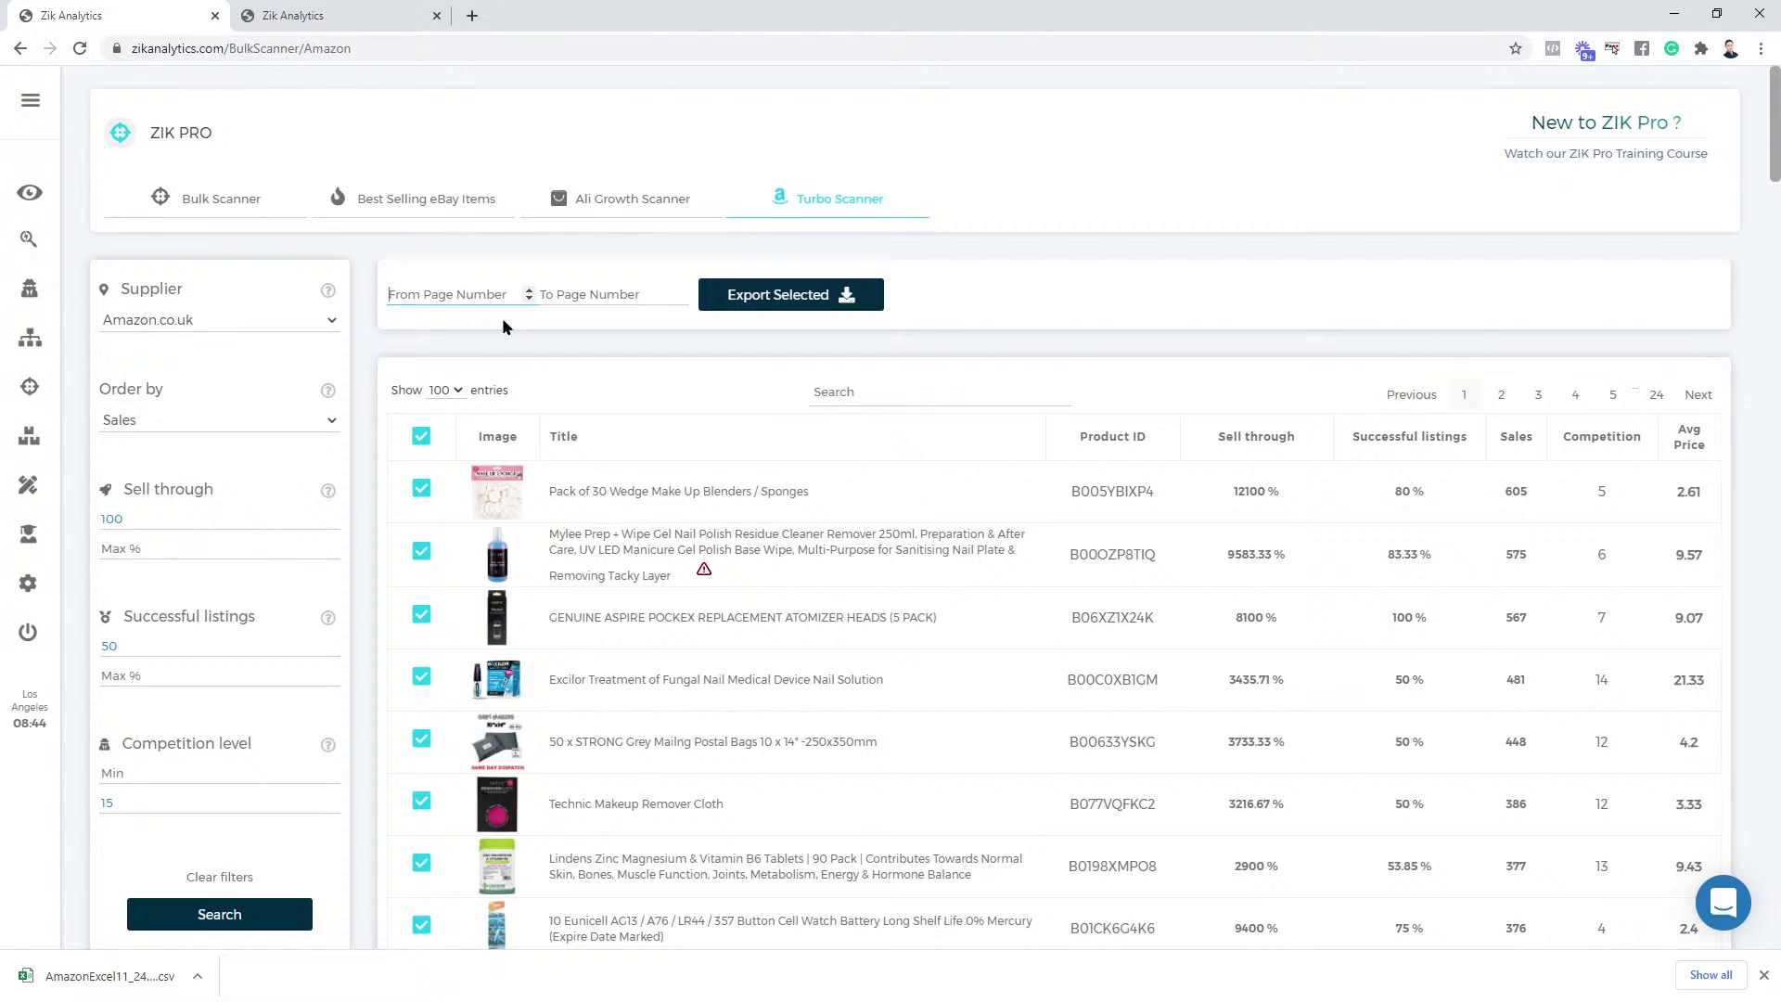
pyautogui.write('1')
pyautogui.click(579, 294)
pyautogui.write('10')
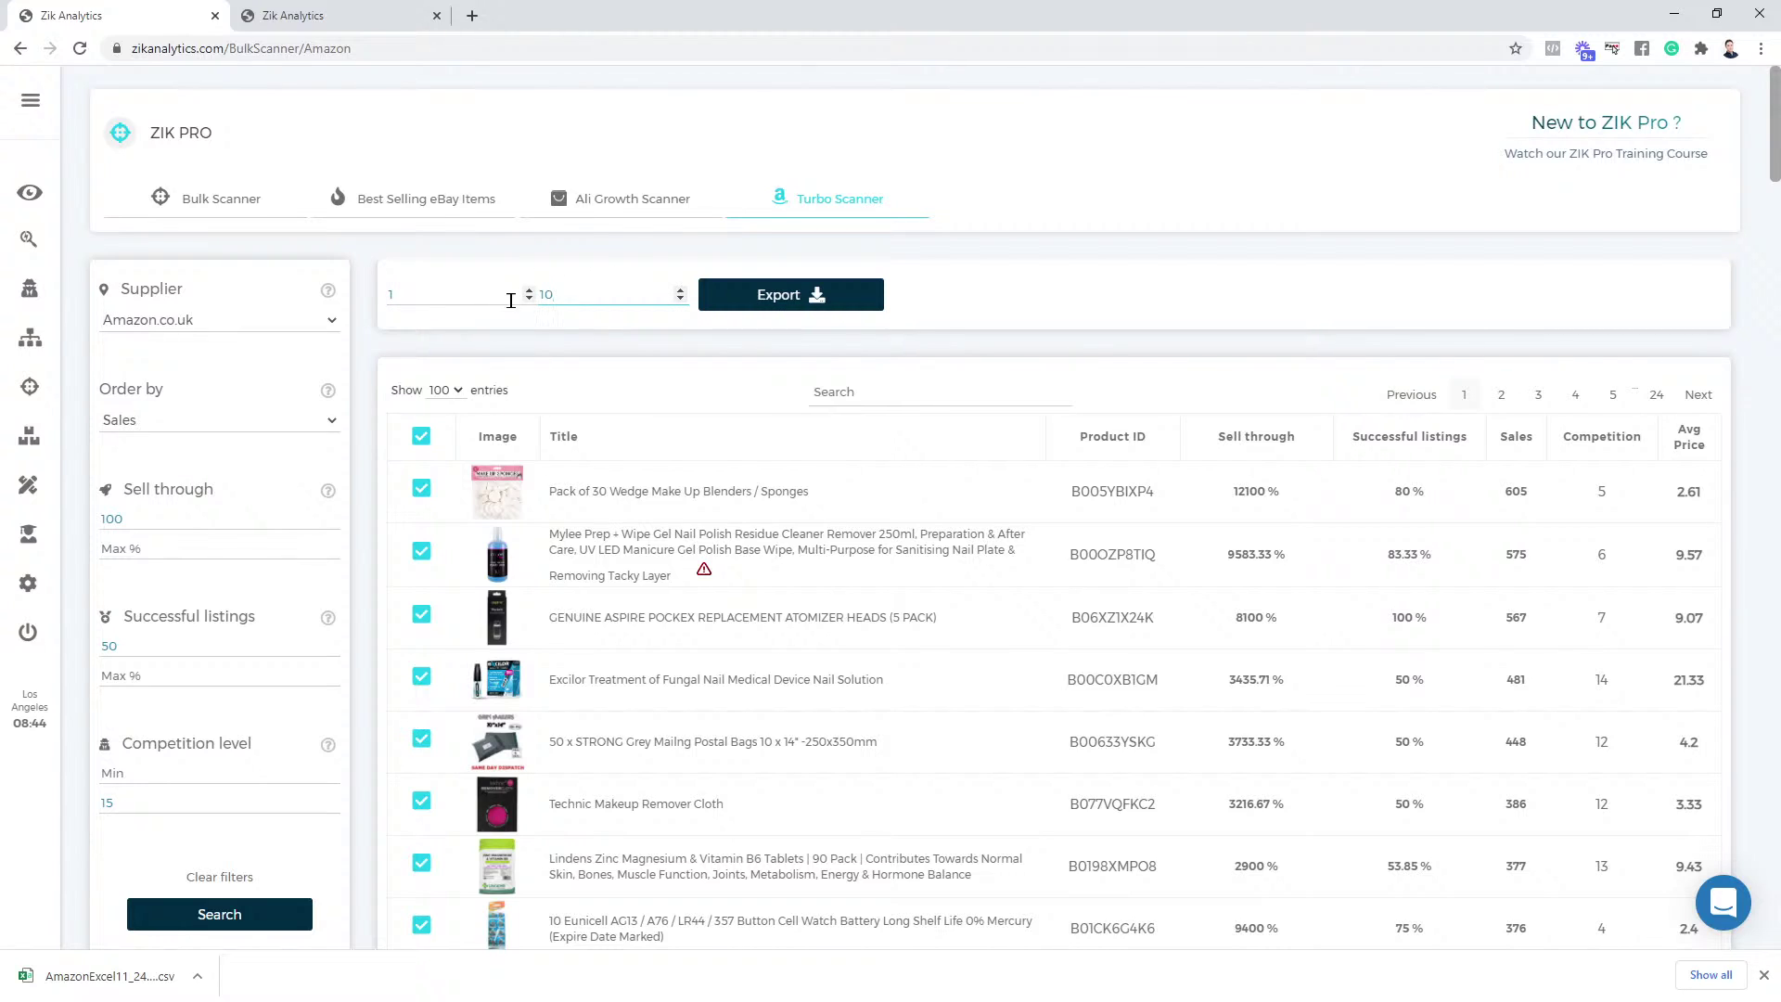
# Open the exported Amazon CSV file in Excel and widen the Title and ASIN columns
pyautogui.click(129, 973)
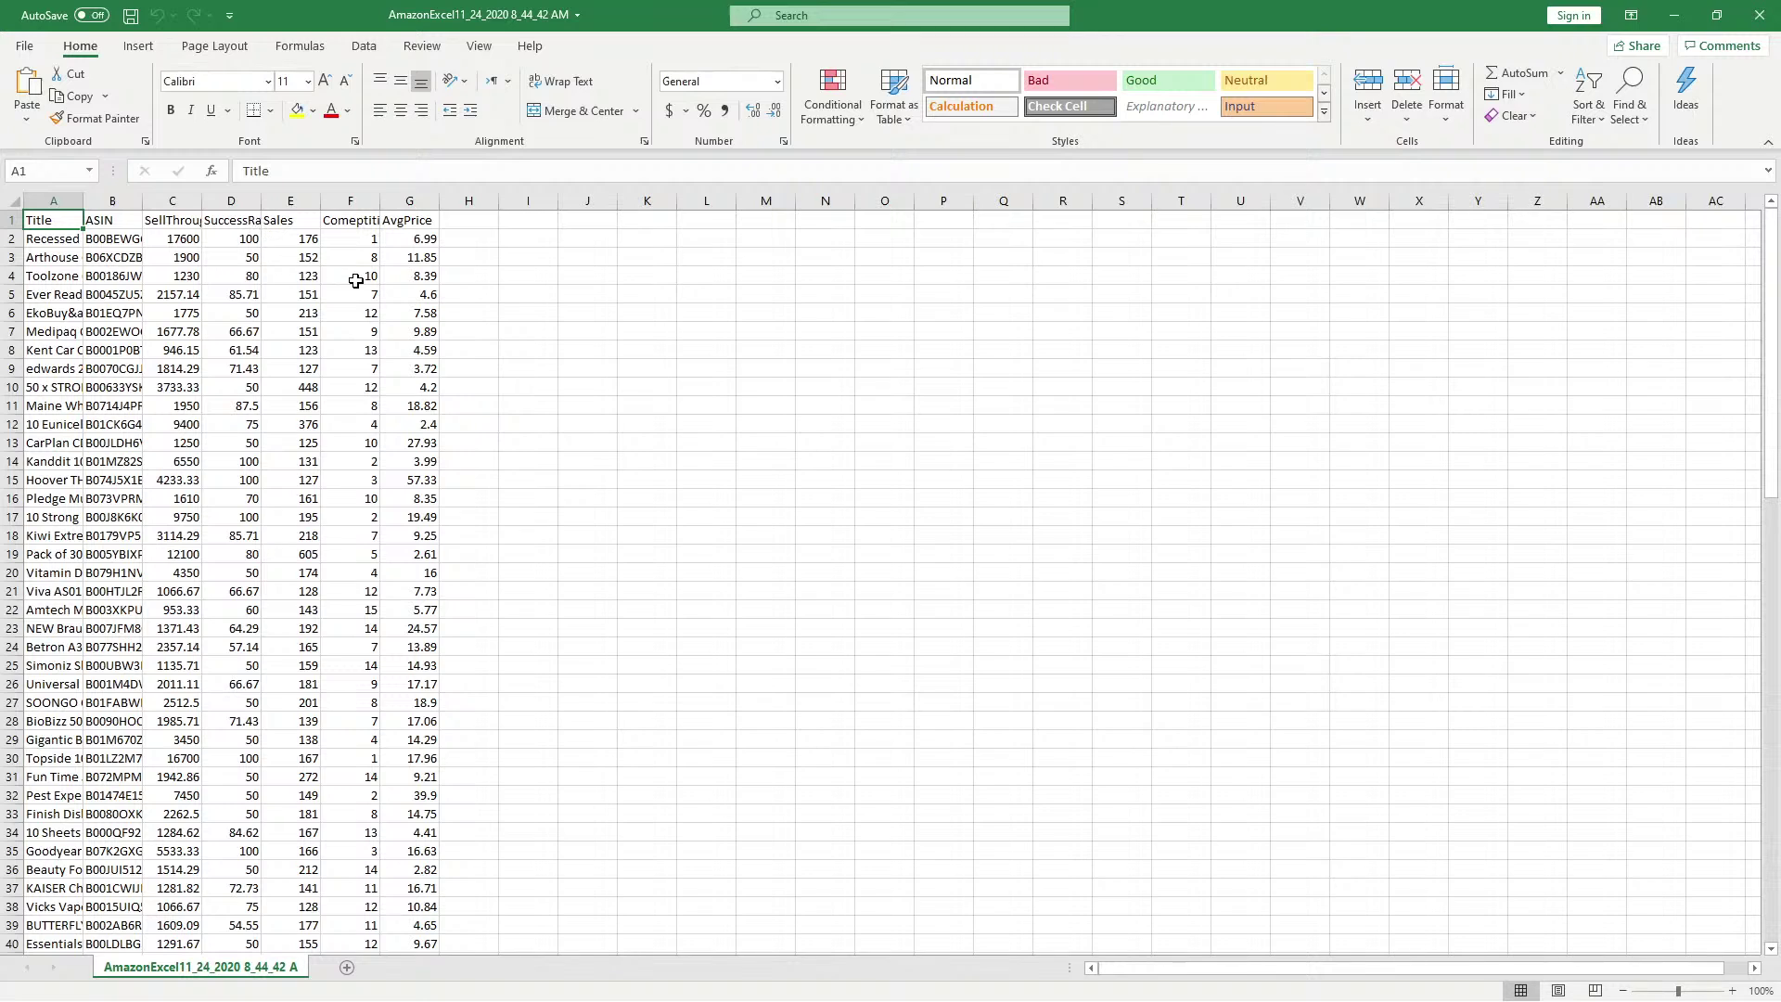
pyautogui.moveTo(84, 202); pyautogui.dragTo(254, 201)
pyautogui.doubleClick(187, 201)
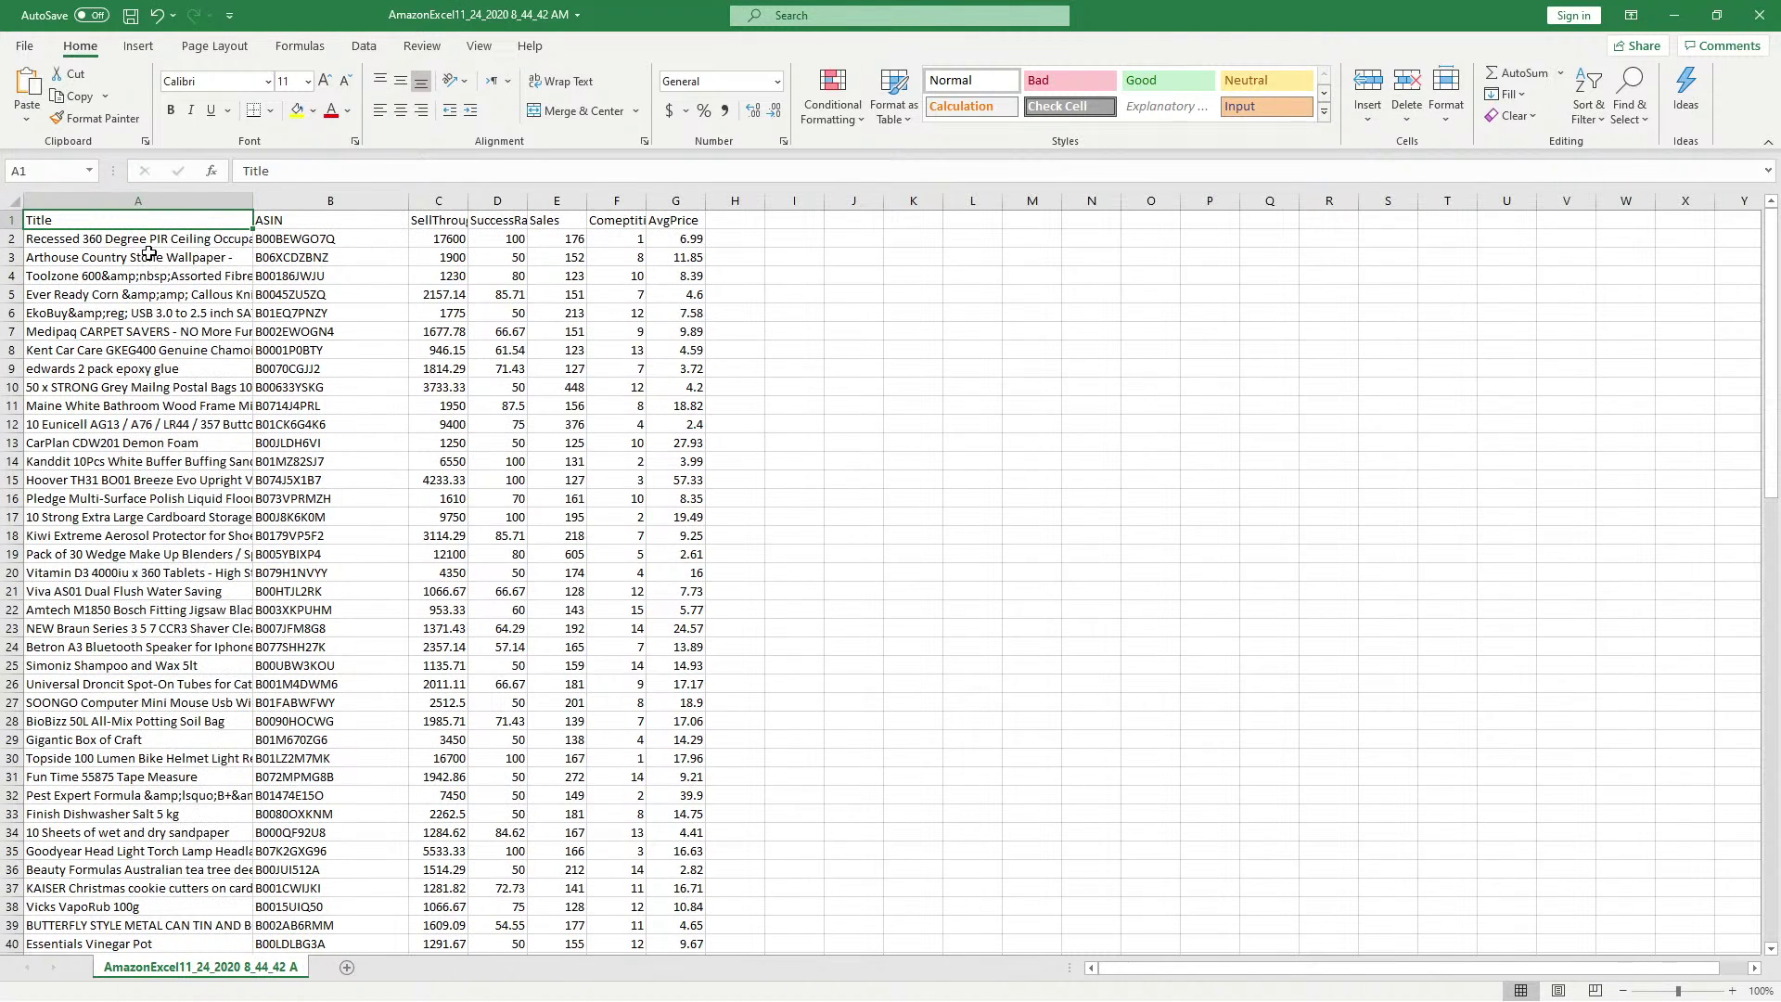
# Review the title, ASIN, sell-through, success rate, sales, competition and average price columns of the exported products
pyautogui.moveTo(148, 238); pyautogui.dragTo(139, 650)
pyautogui.moveTo(287, 259); pyautogui.dragTo(330, 591)
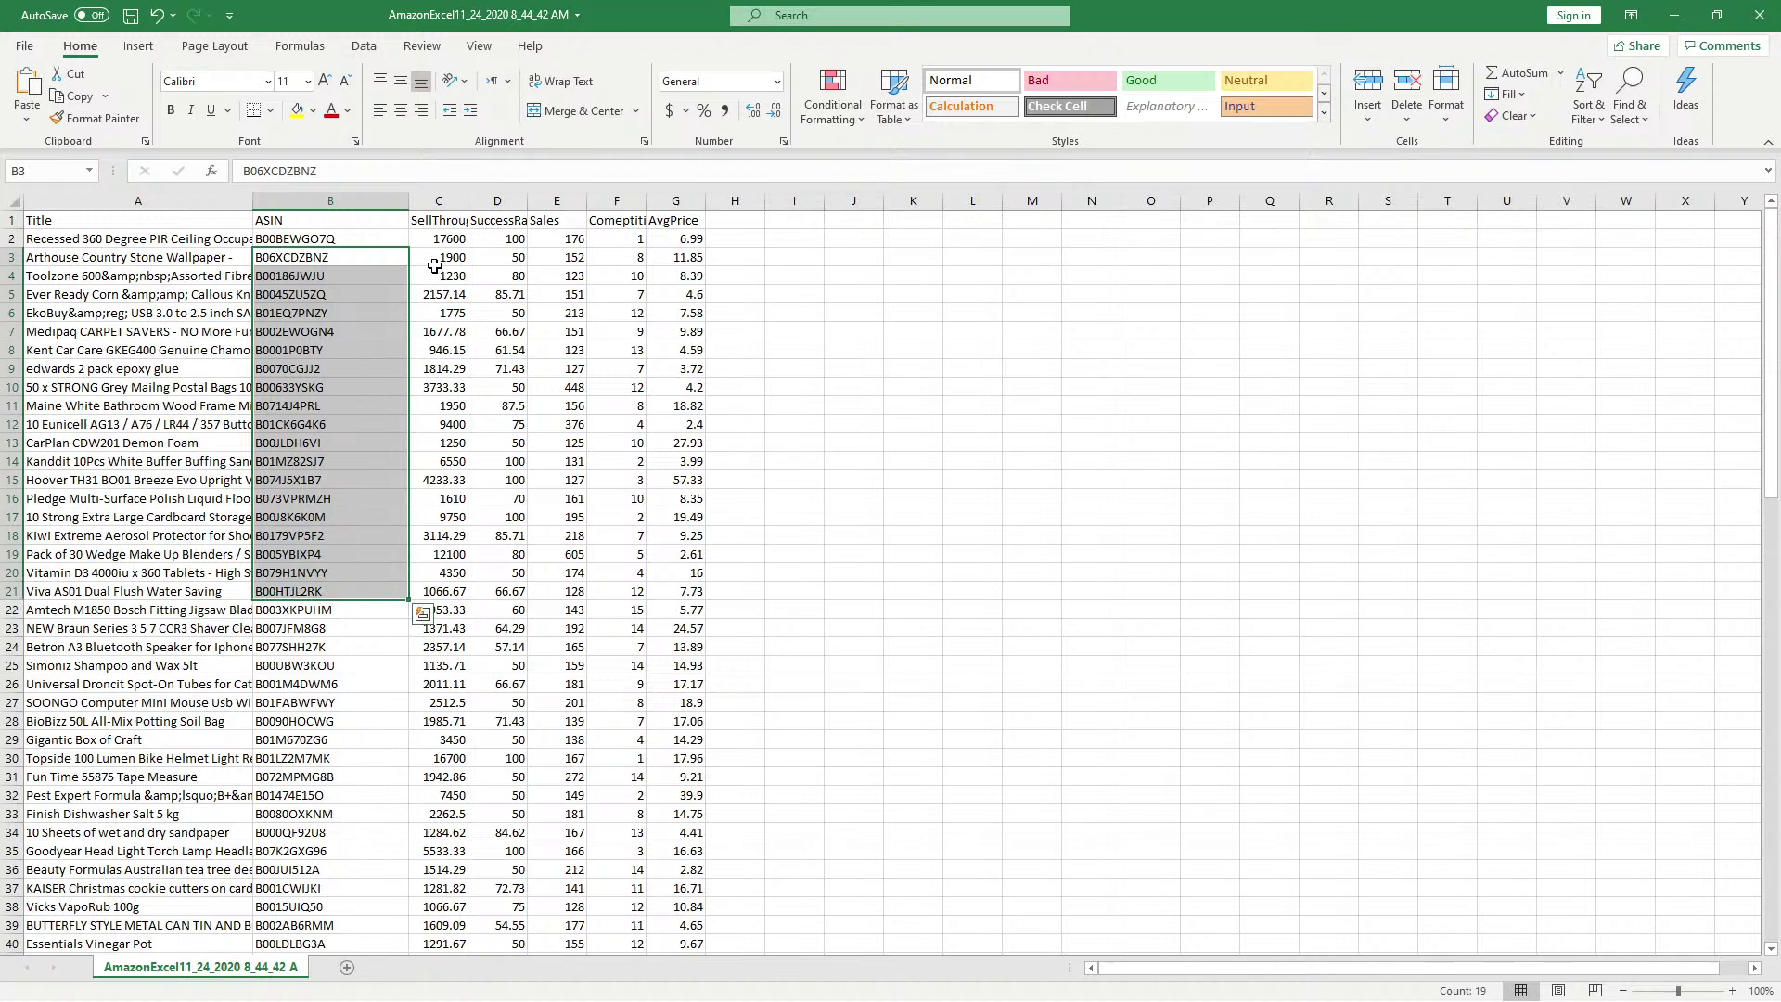
pyautogui.moveTo(439, 239); pyautogui.dragTo(483, 428)
pyautogui.moveTo(510, 243); pyautogui.dragTo(500, 461)
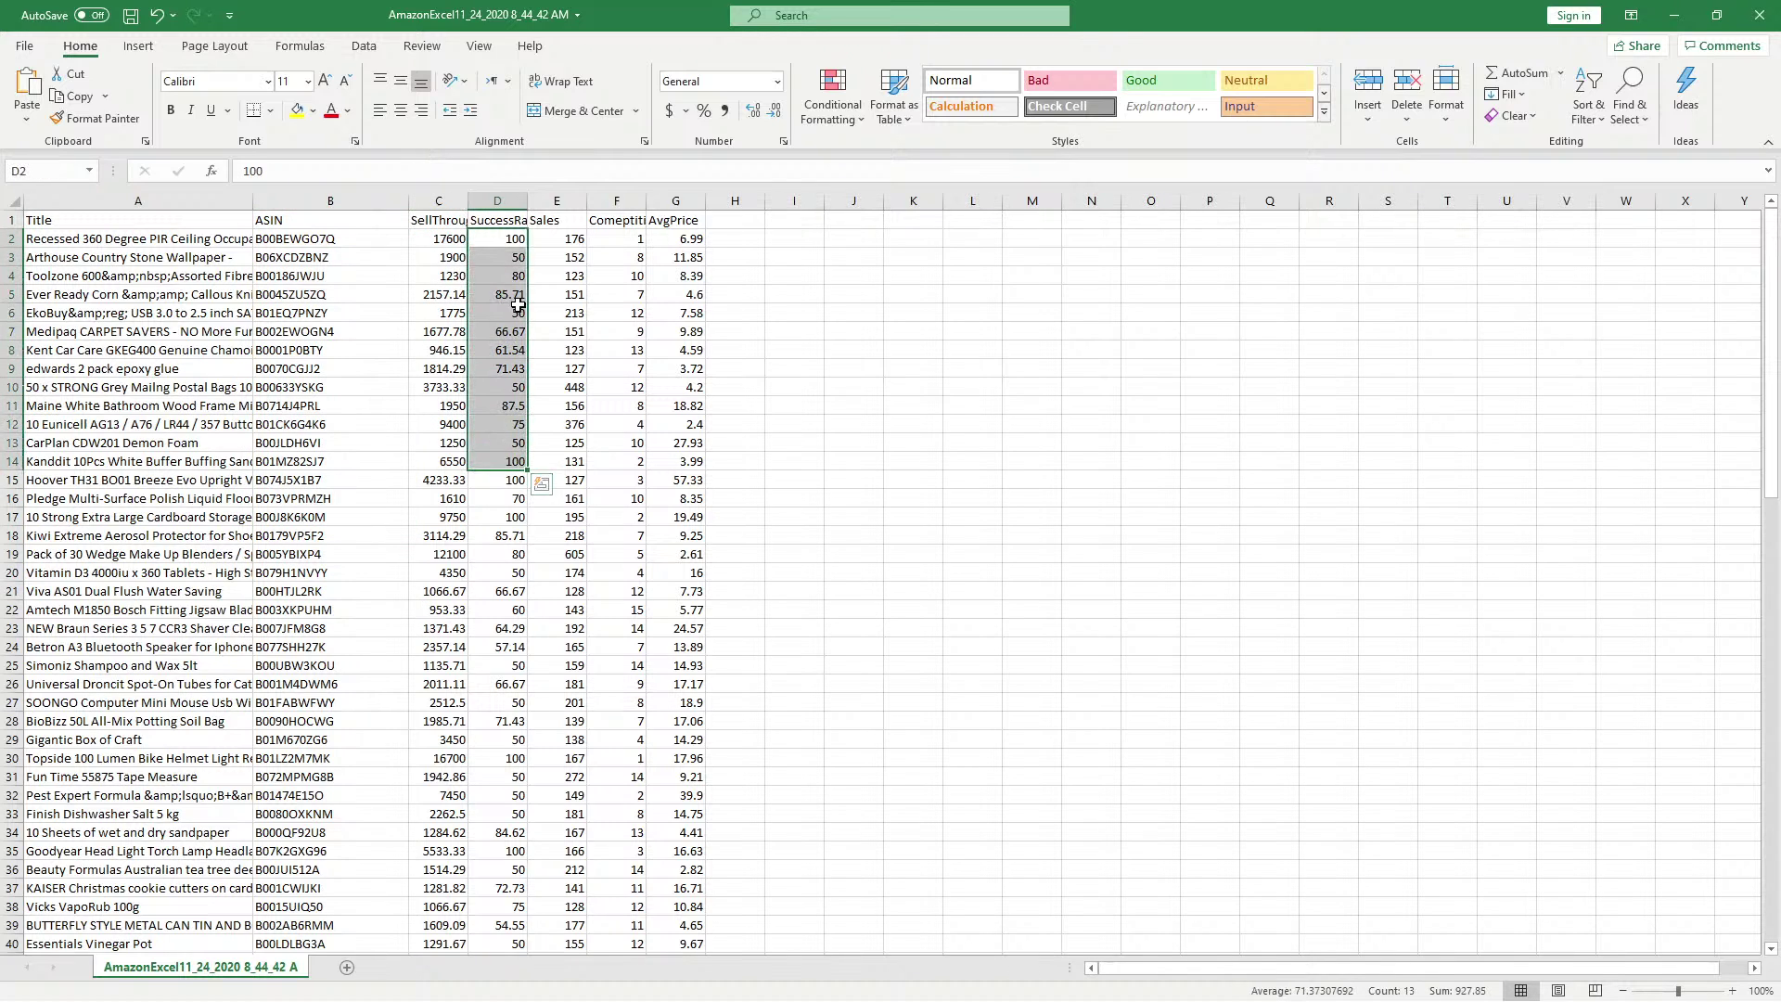
pyautogui.moveTo(556, 331); pyautogui.dragTo(557, 424)
pyautogui.moveTo(616, 238); pyautogui.dragTo(621, 480)
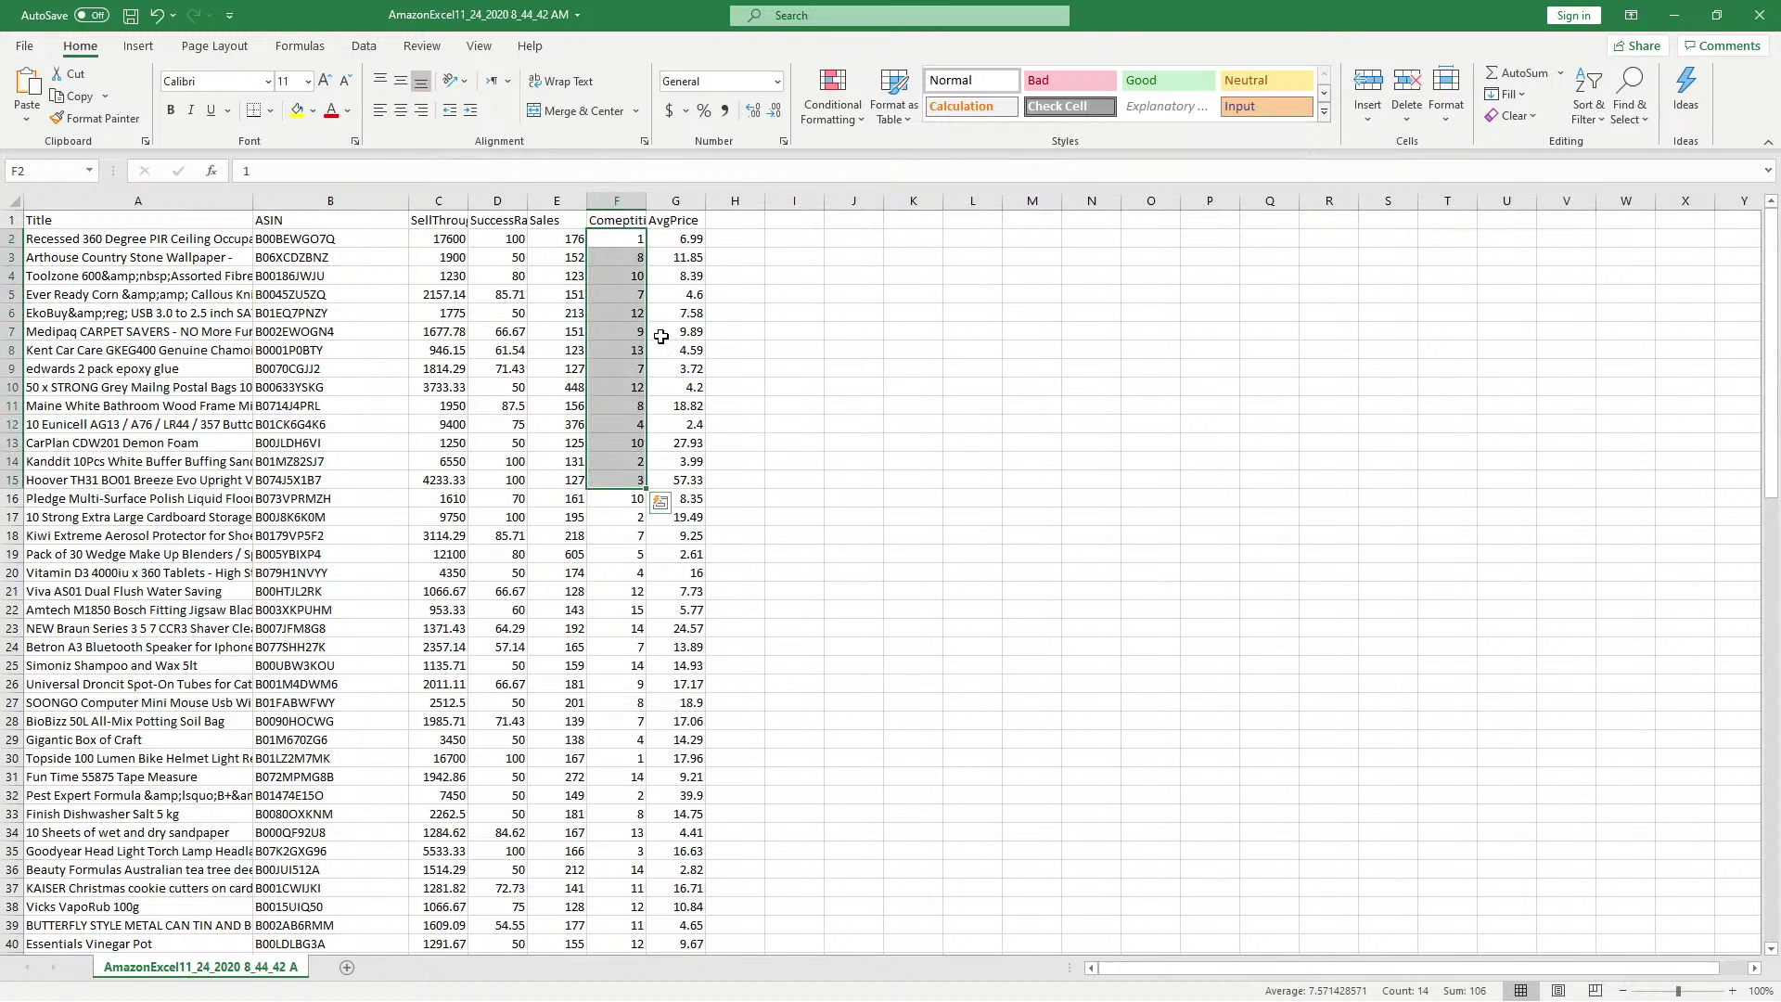
pyautogui.moveTo(675, 238); pyautogui.dragTo(687, 535)
pyautogui.click(853, 517)
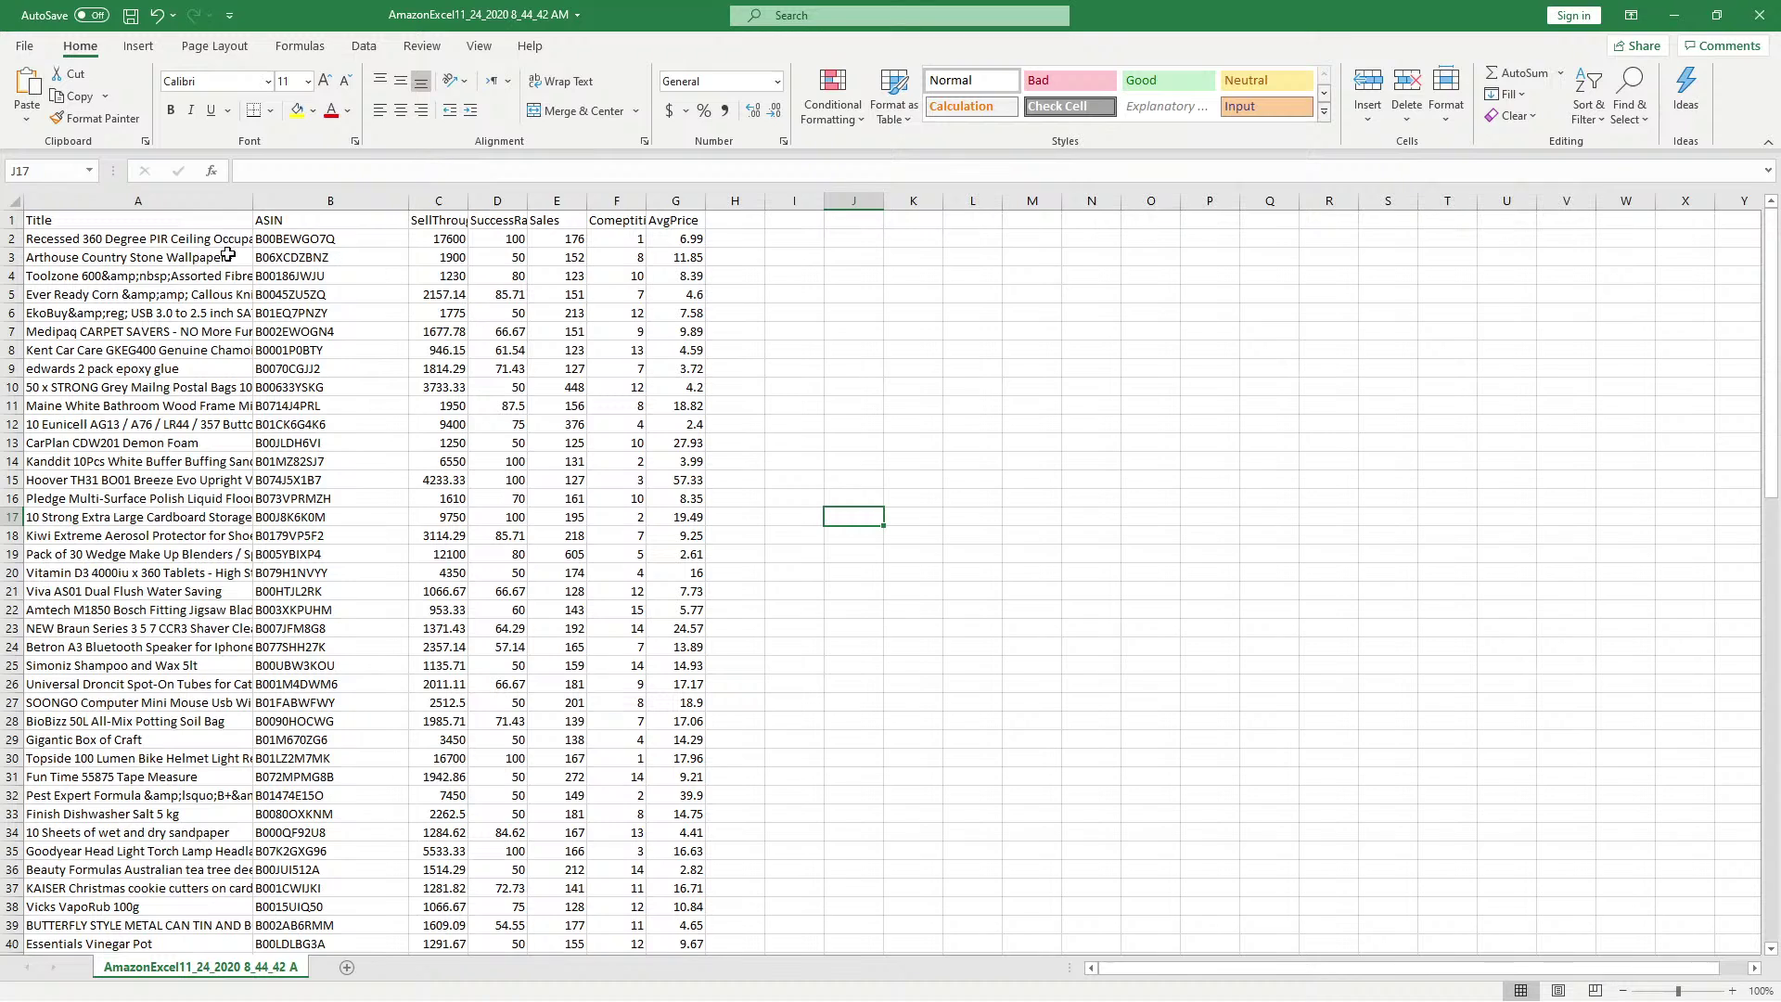
# Make the header row bold and add filters to its columns
pyautogui.click(11, 221)
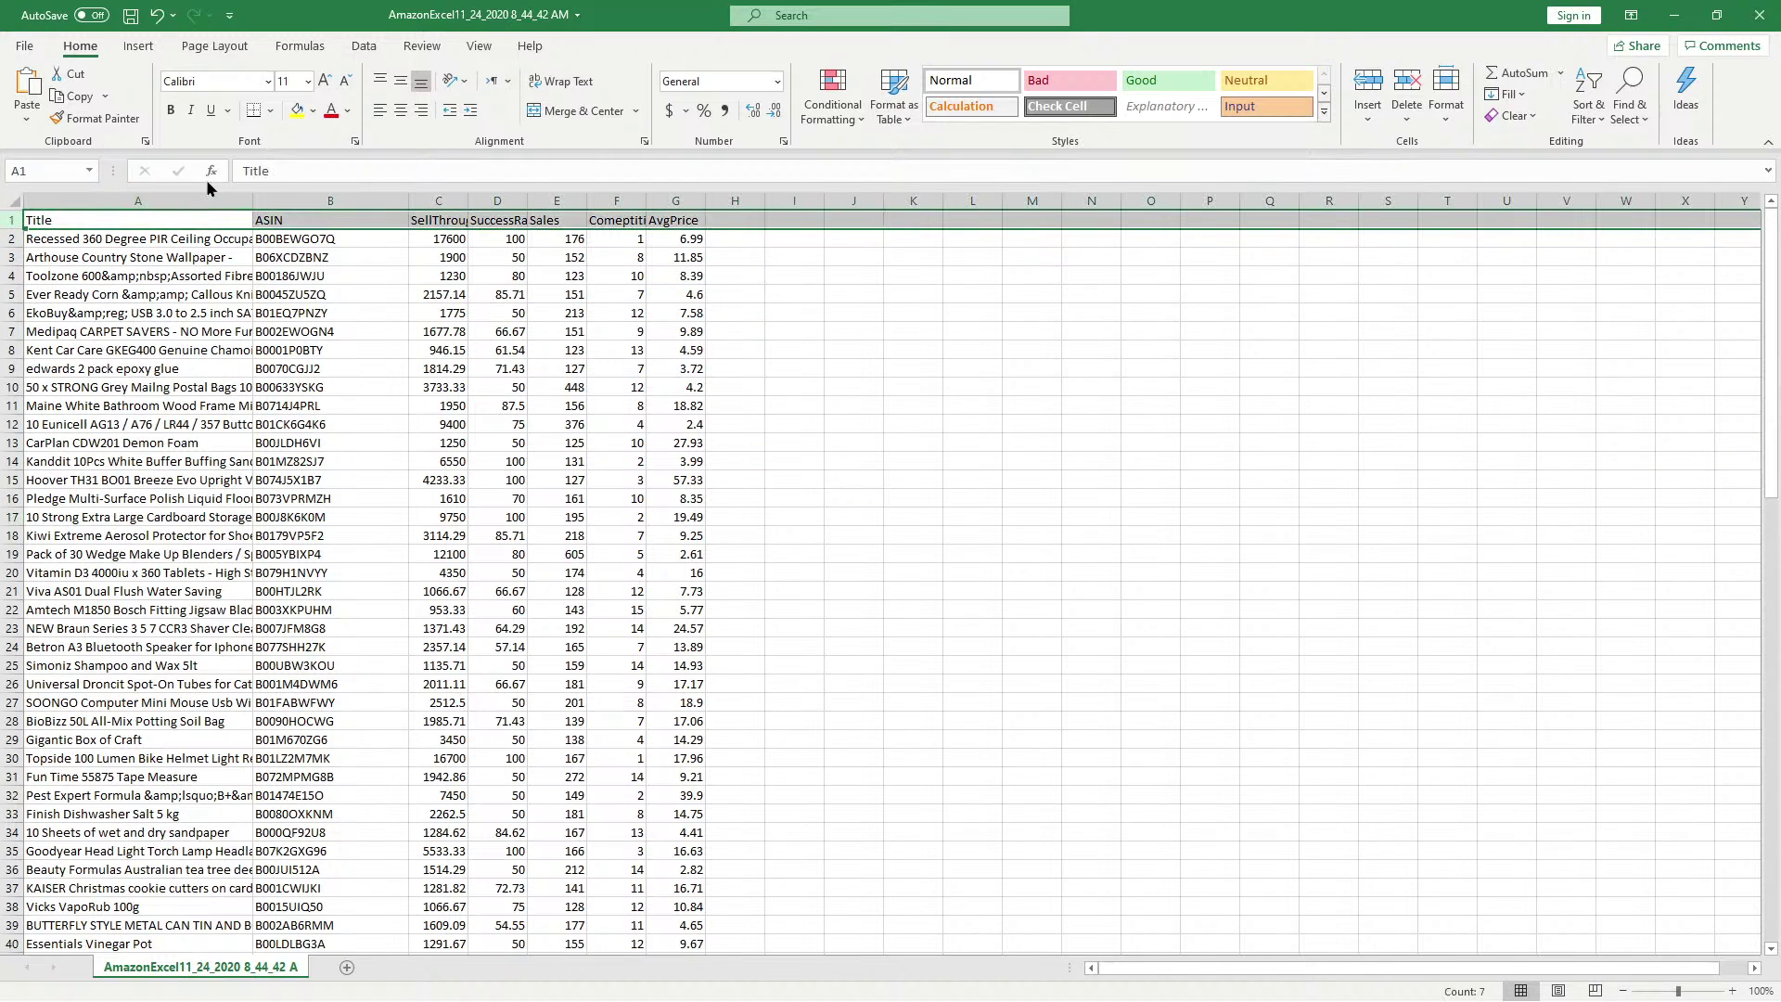
pyautogui.click(169, 328)
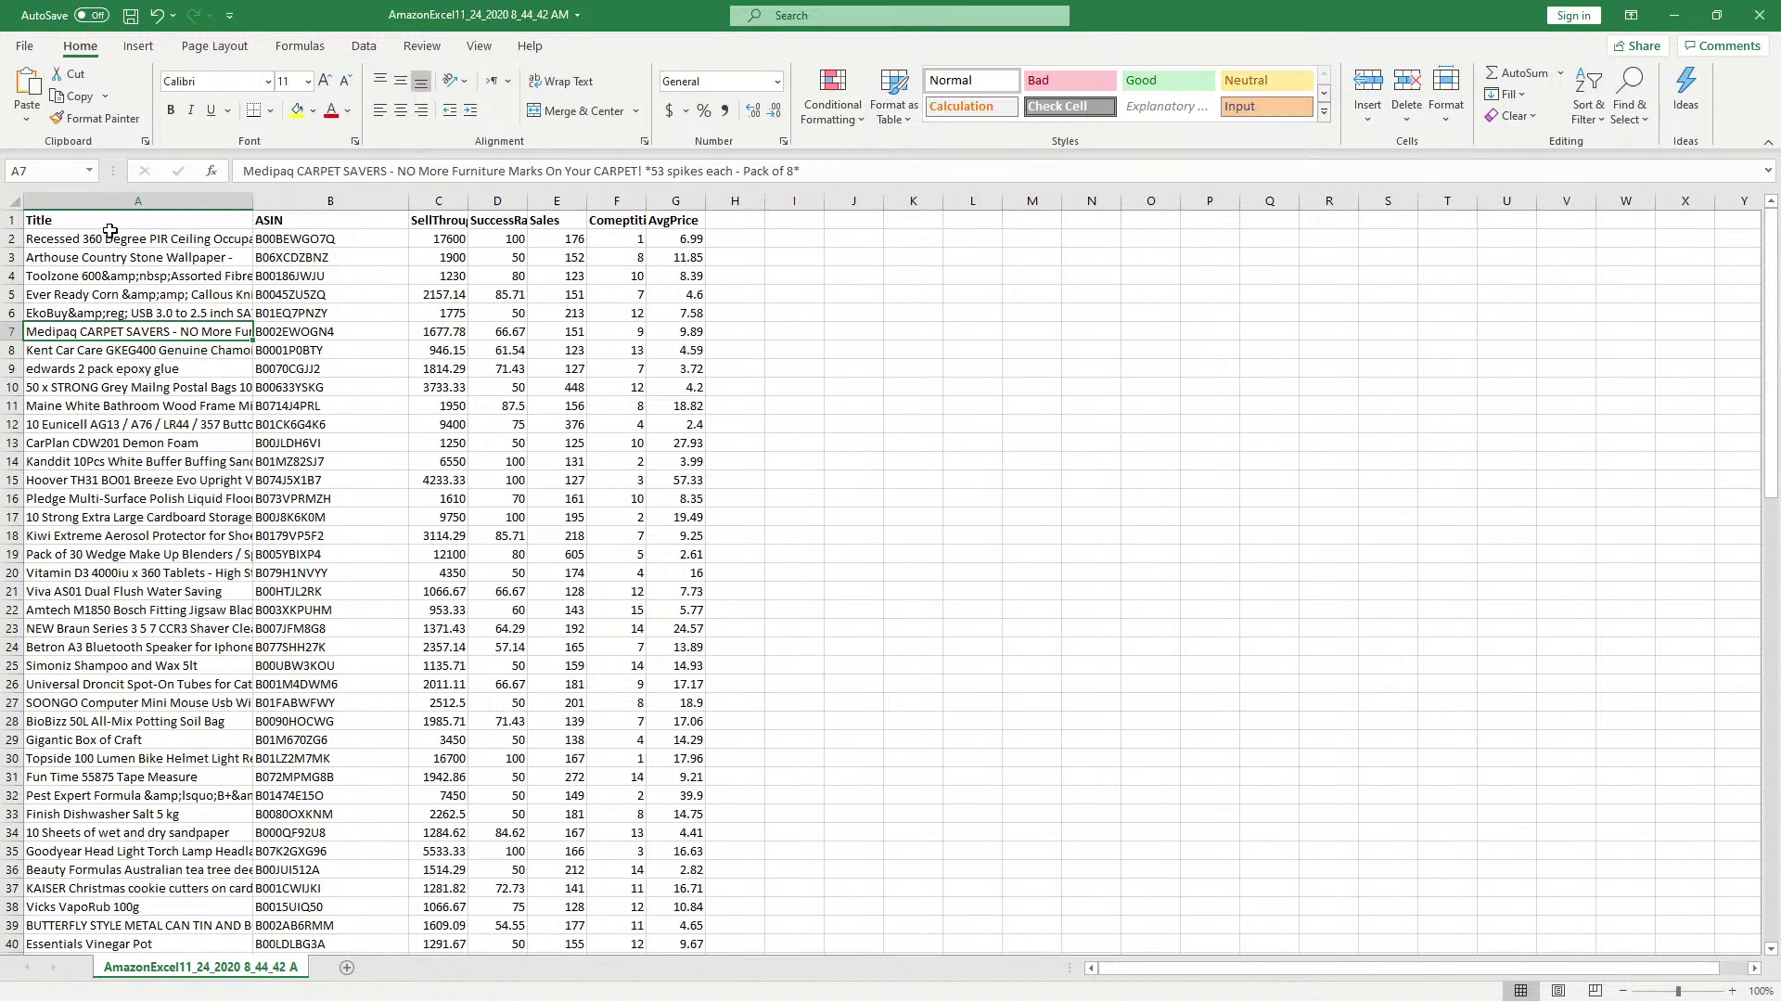
pyautogui.click(12, 221)
pyautogui.click(1576, 109)
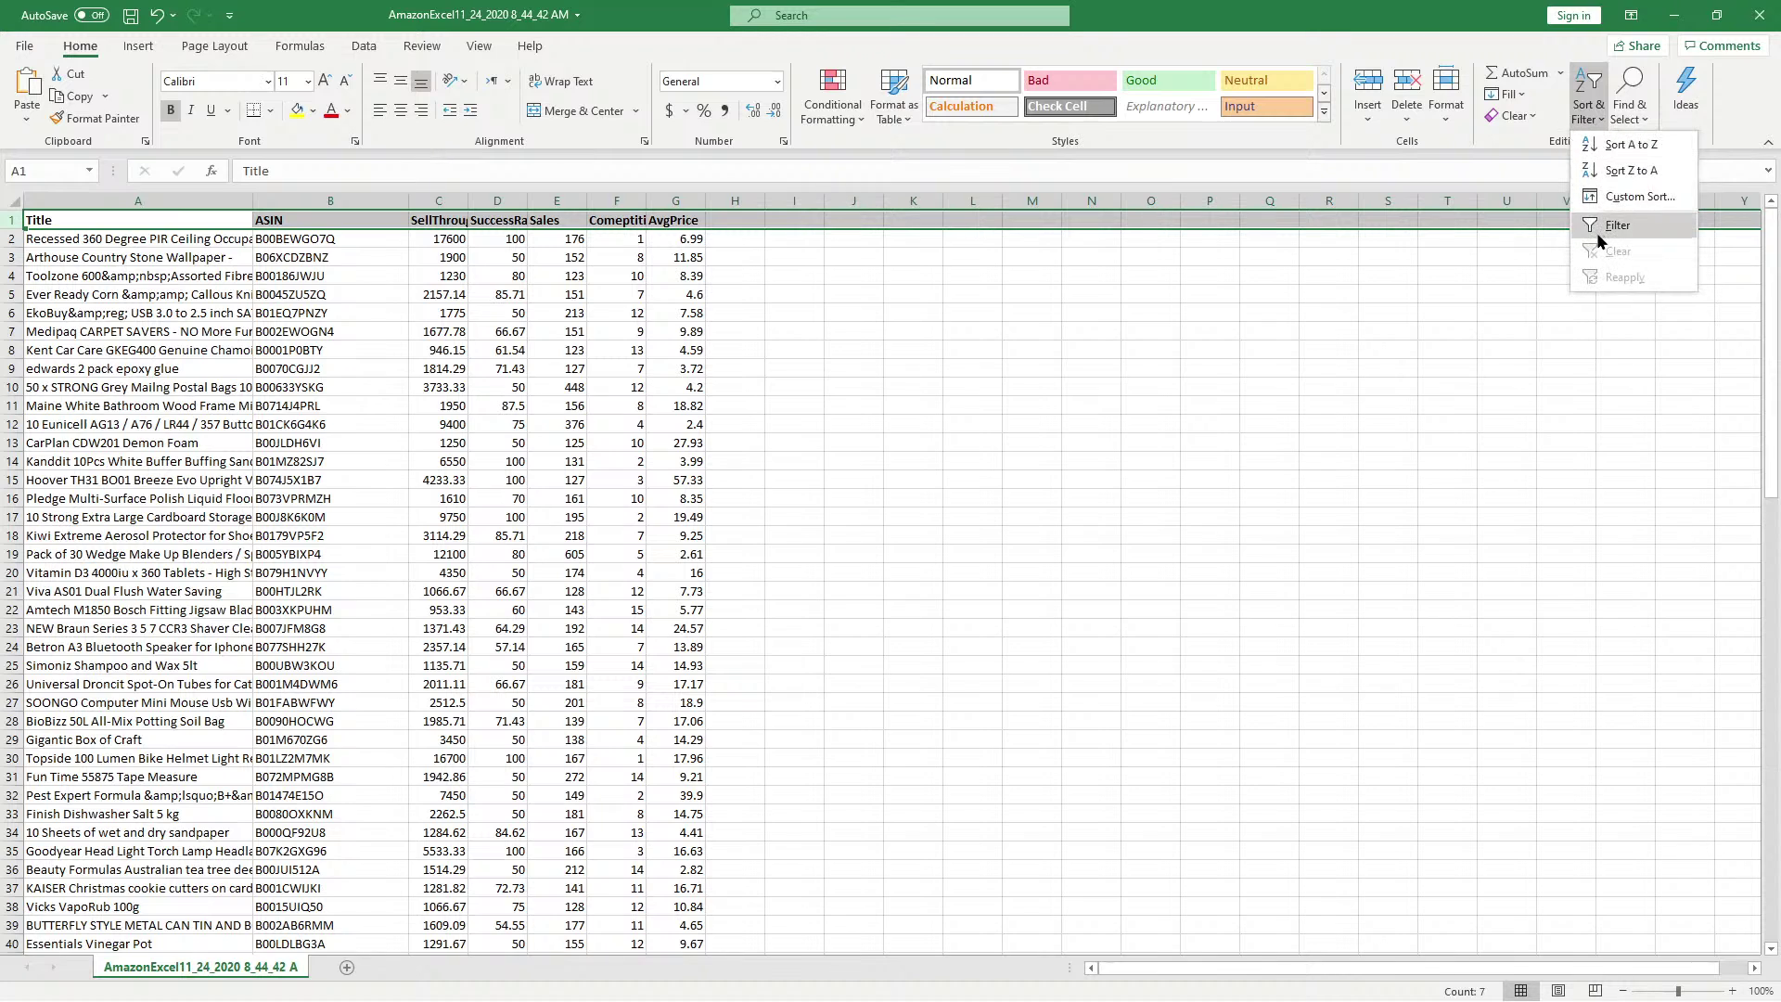
pyautogui.click(1617, 205)
# Sort the products by competition number from largest to smallest, re-sort from smallest to largest, and review the reordered rows
pyautogui.click(637, 220)
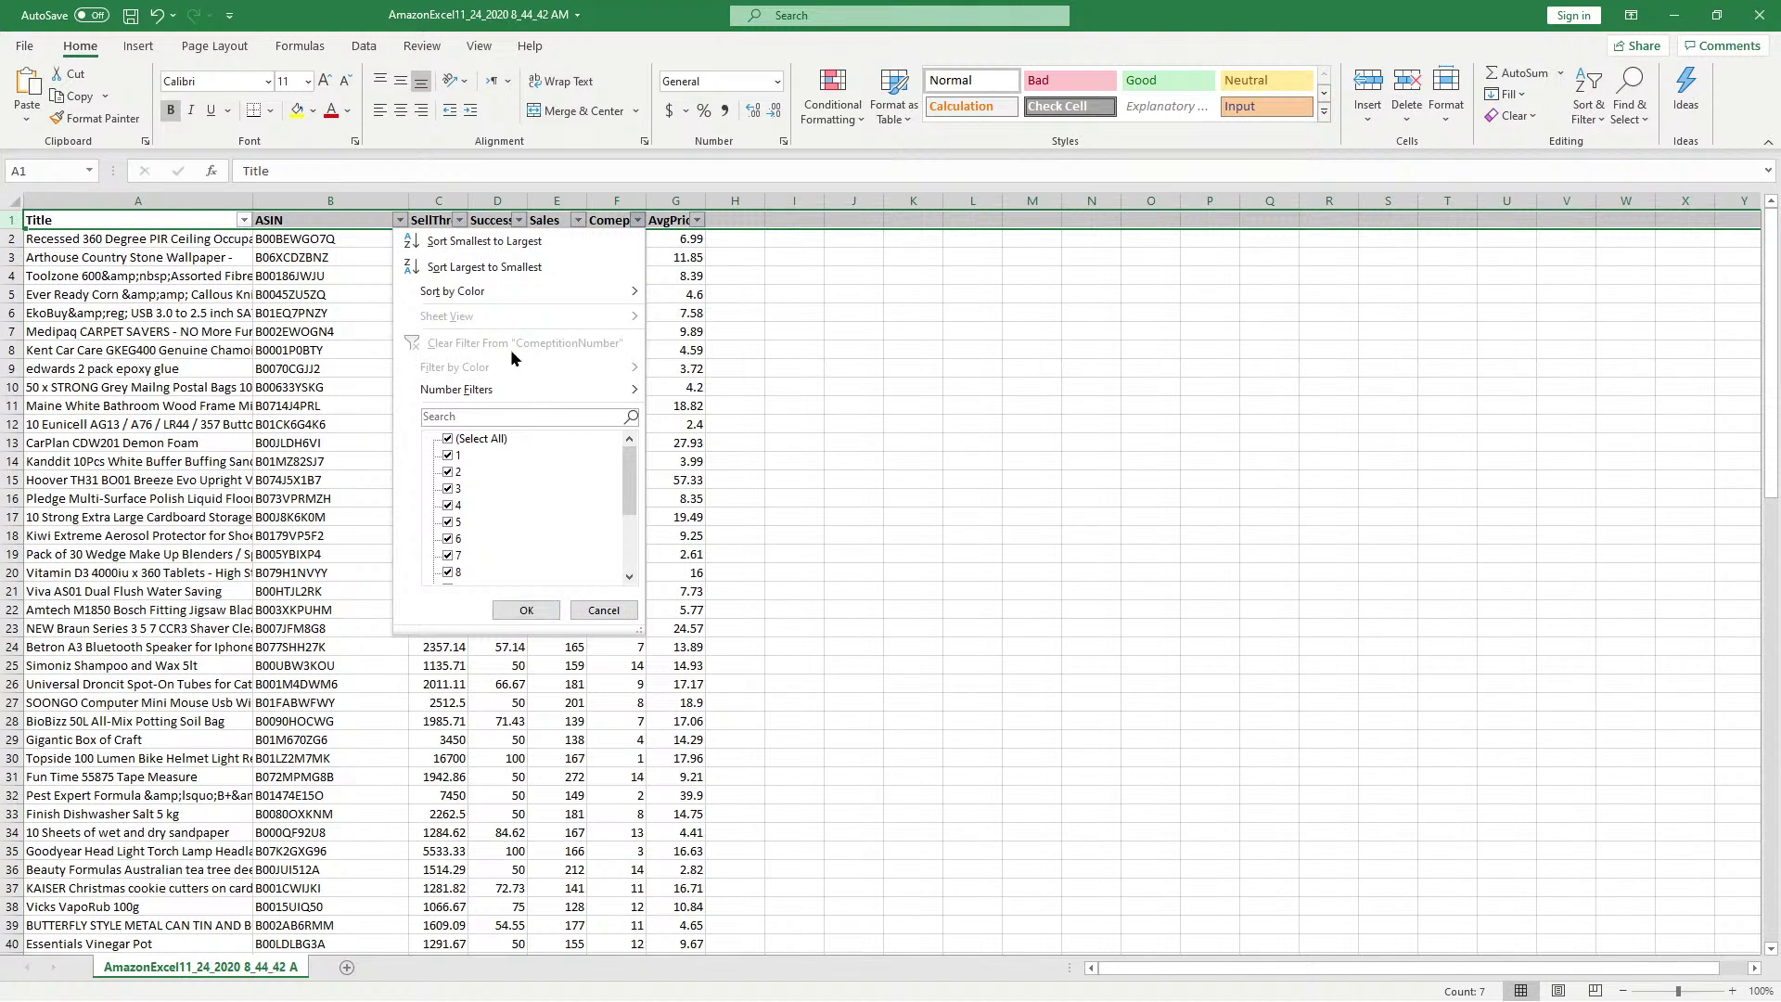
pyautogui.click(538, 268)
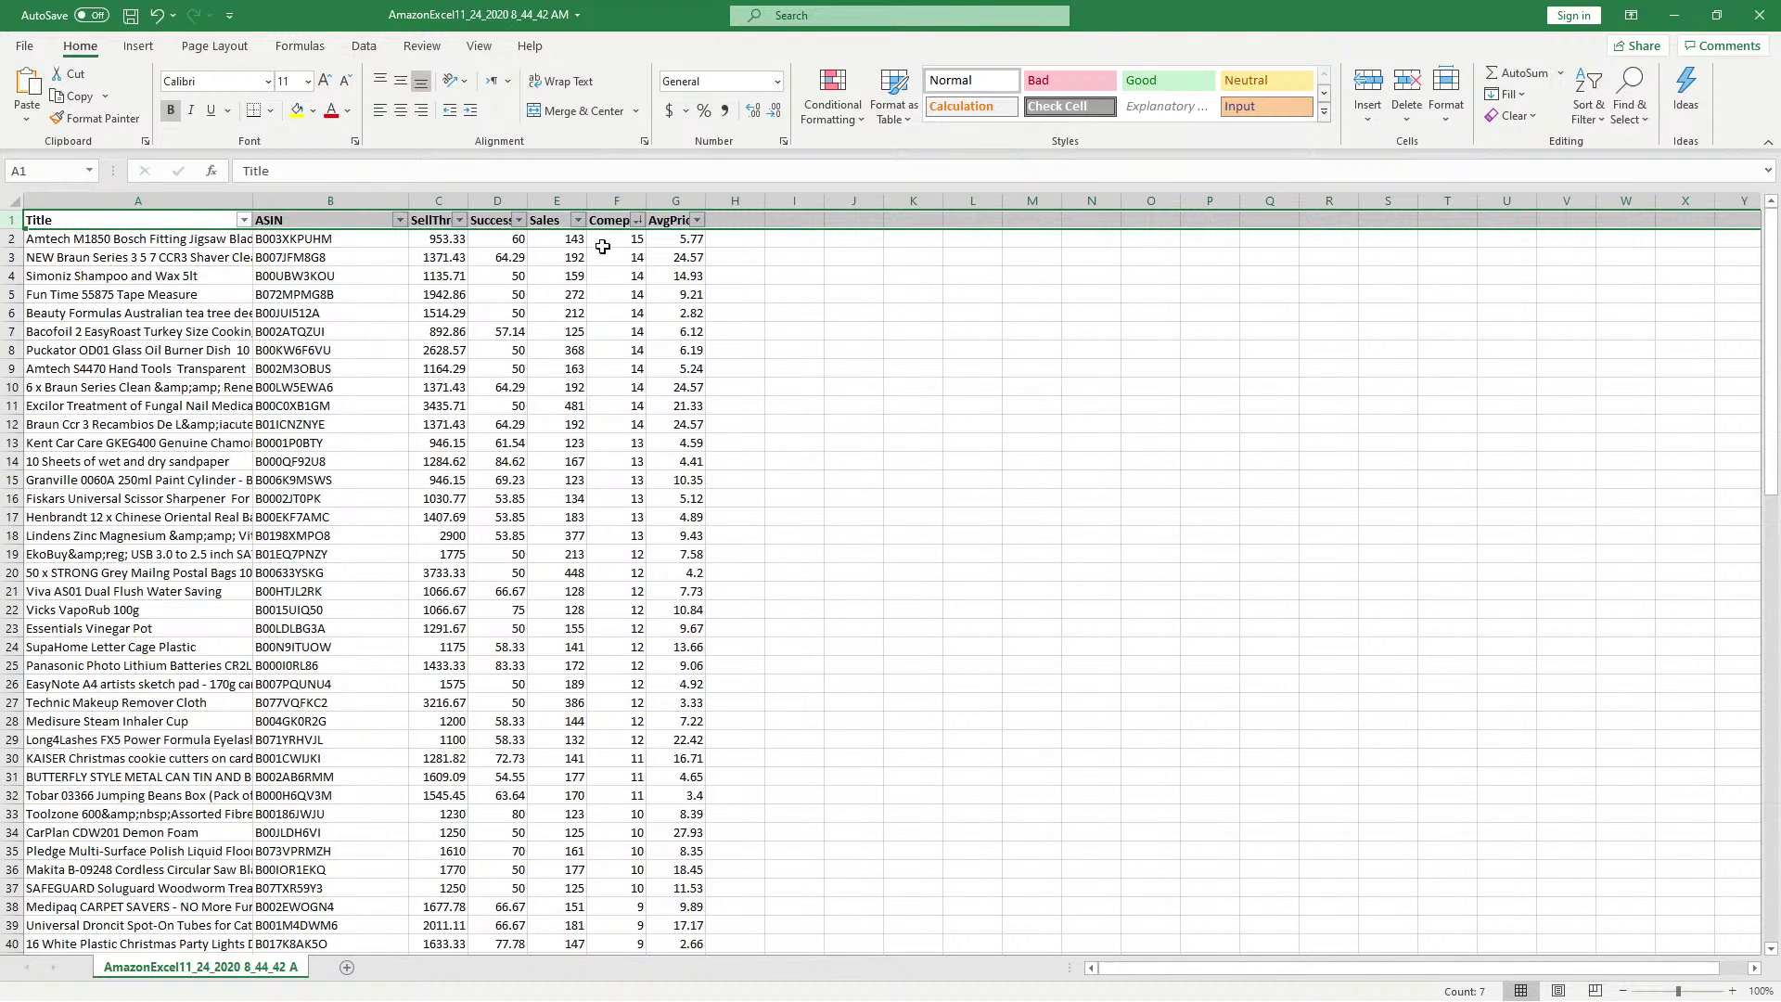
pyautogui.click(638, 219)
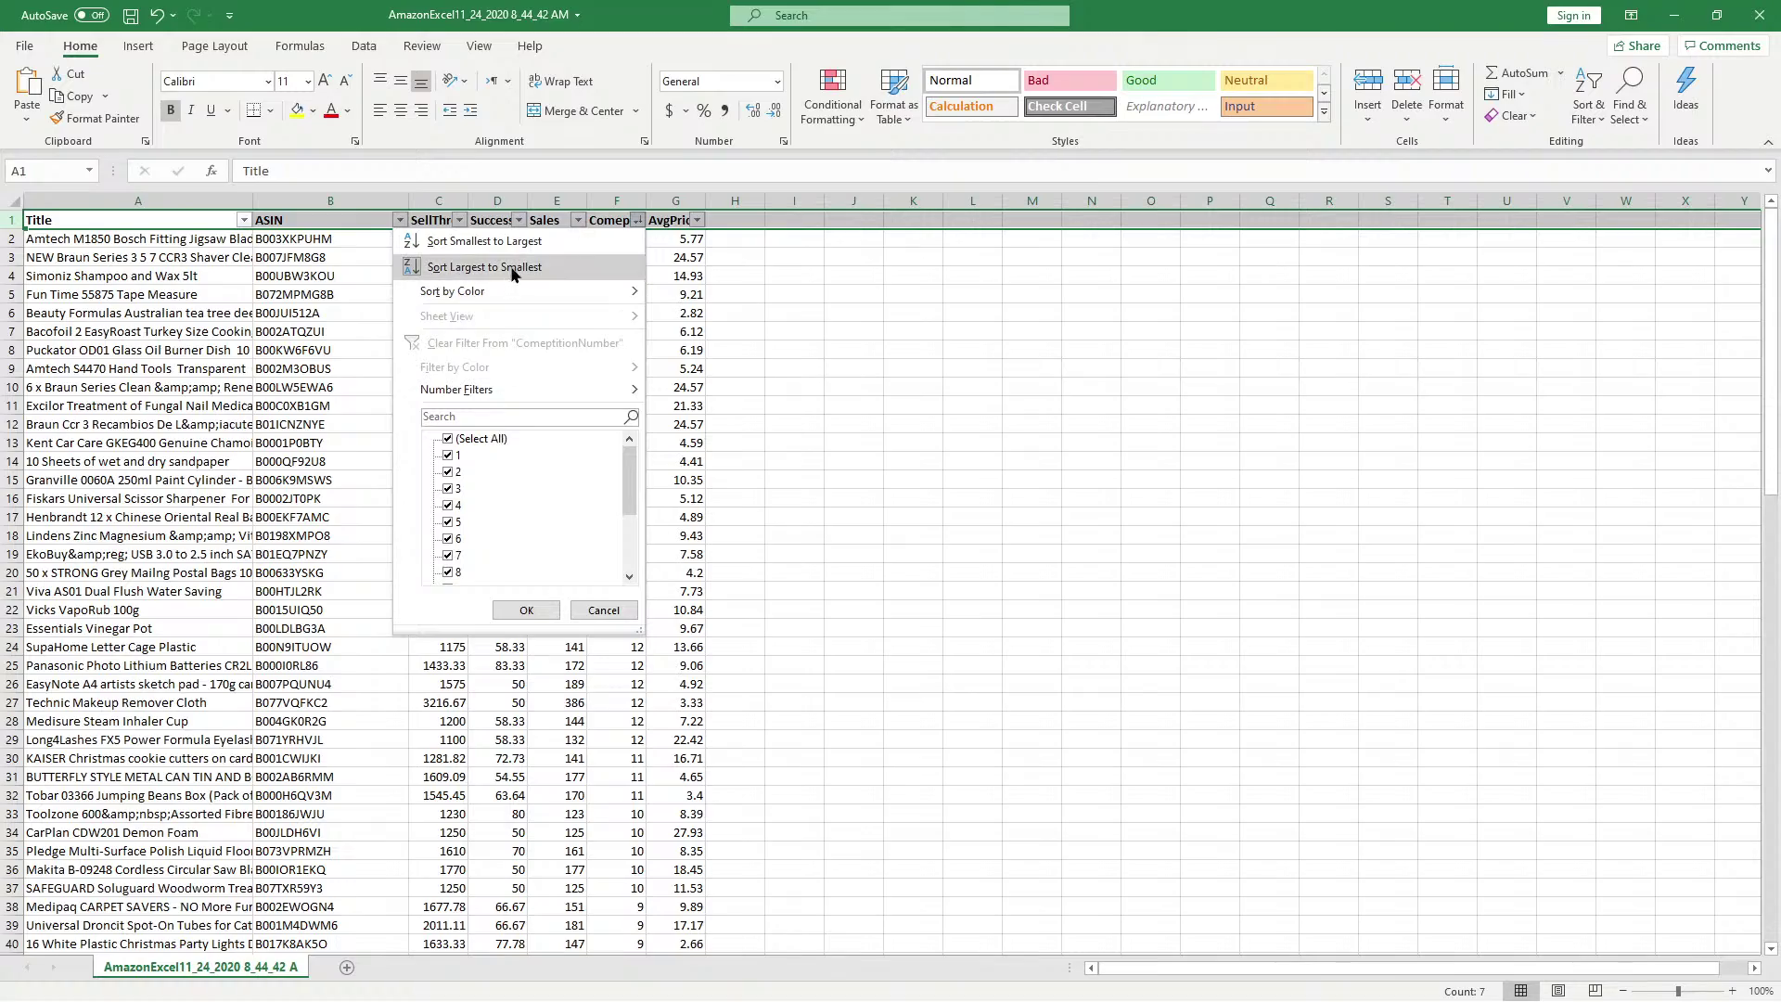
pyautogui.click(484, 240)
pyautogui.moveTo(631, 239); pyautogui.dragTo(38, 952)
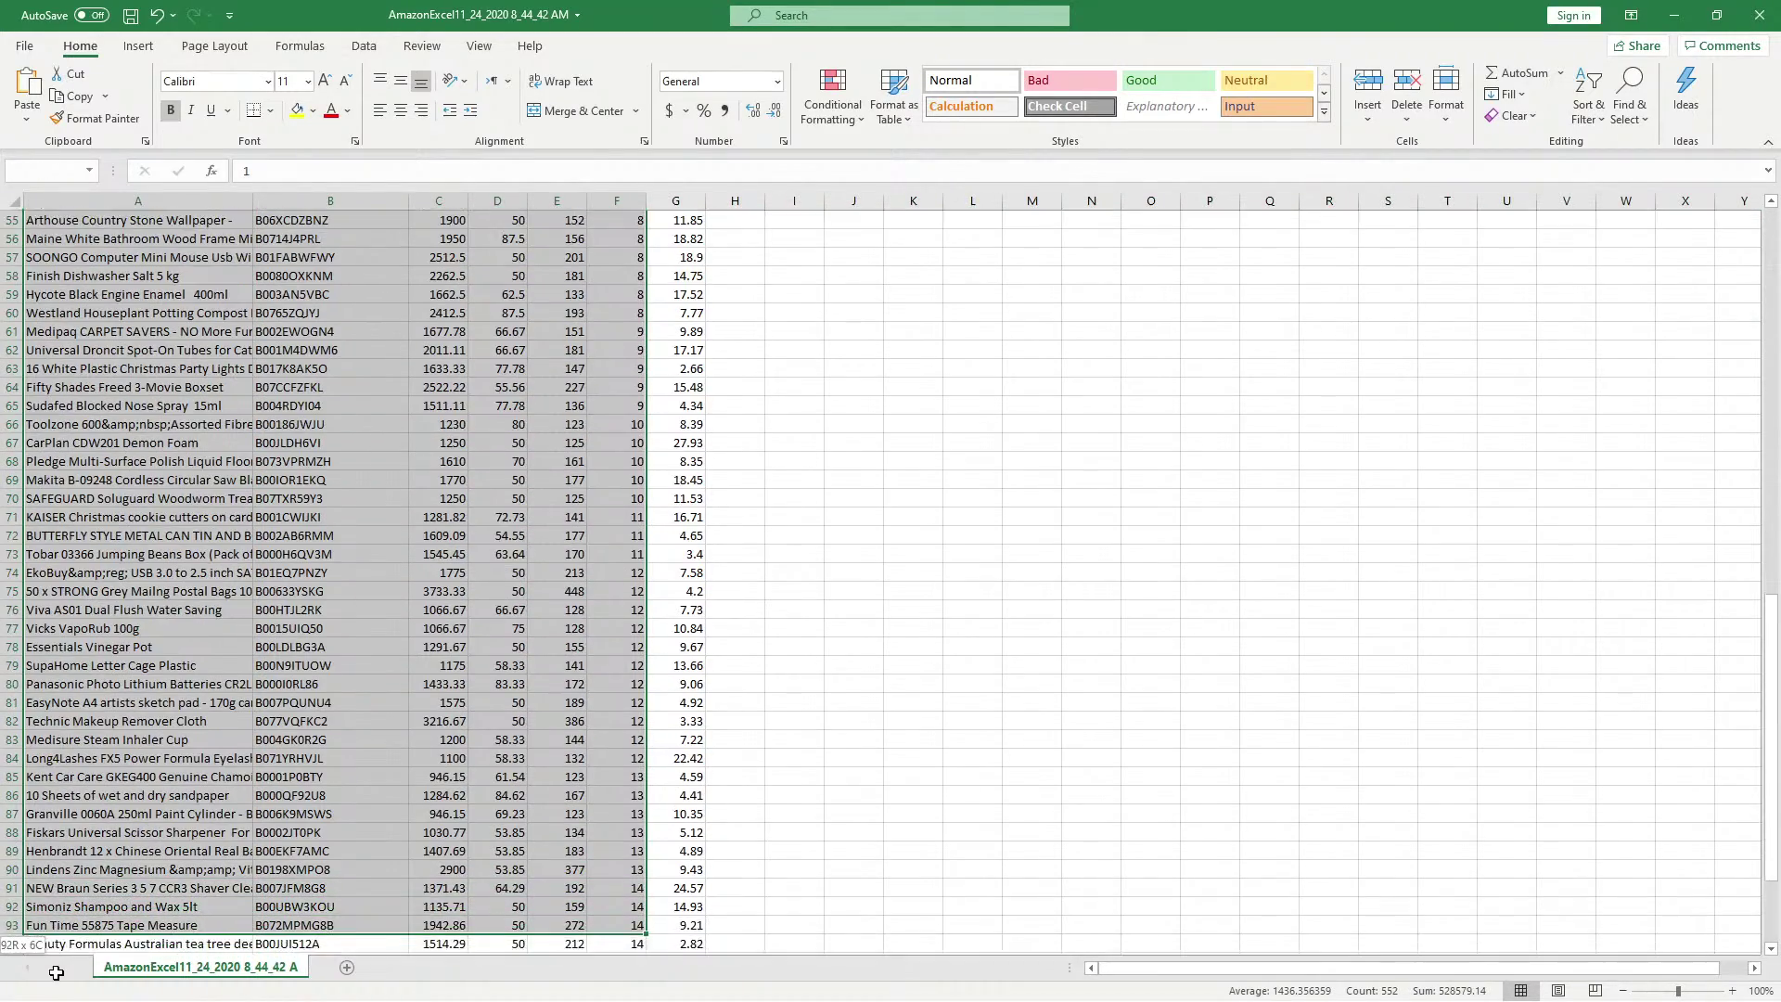
pyautogui.scroll(17, 835, 853)
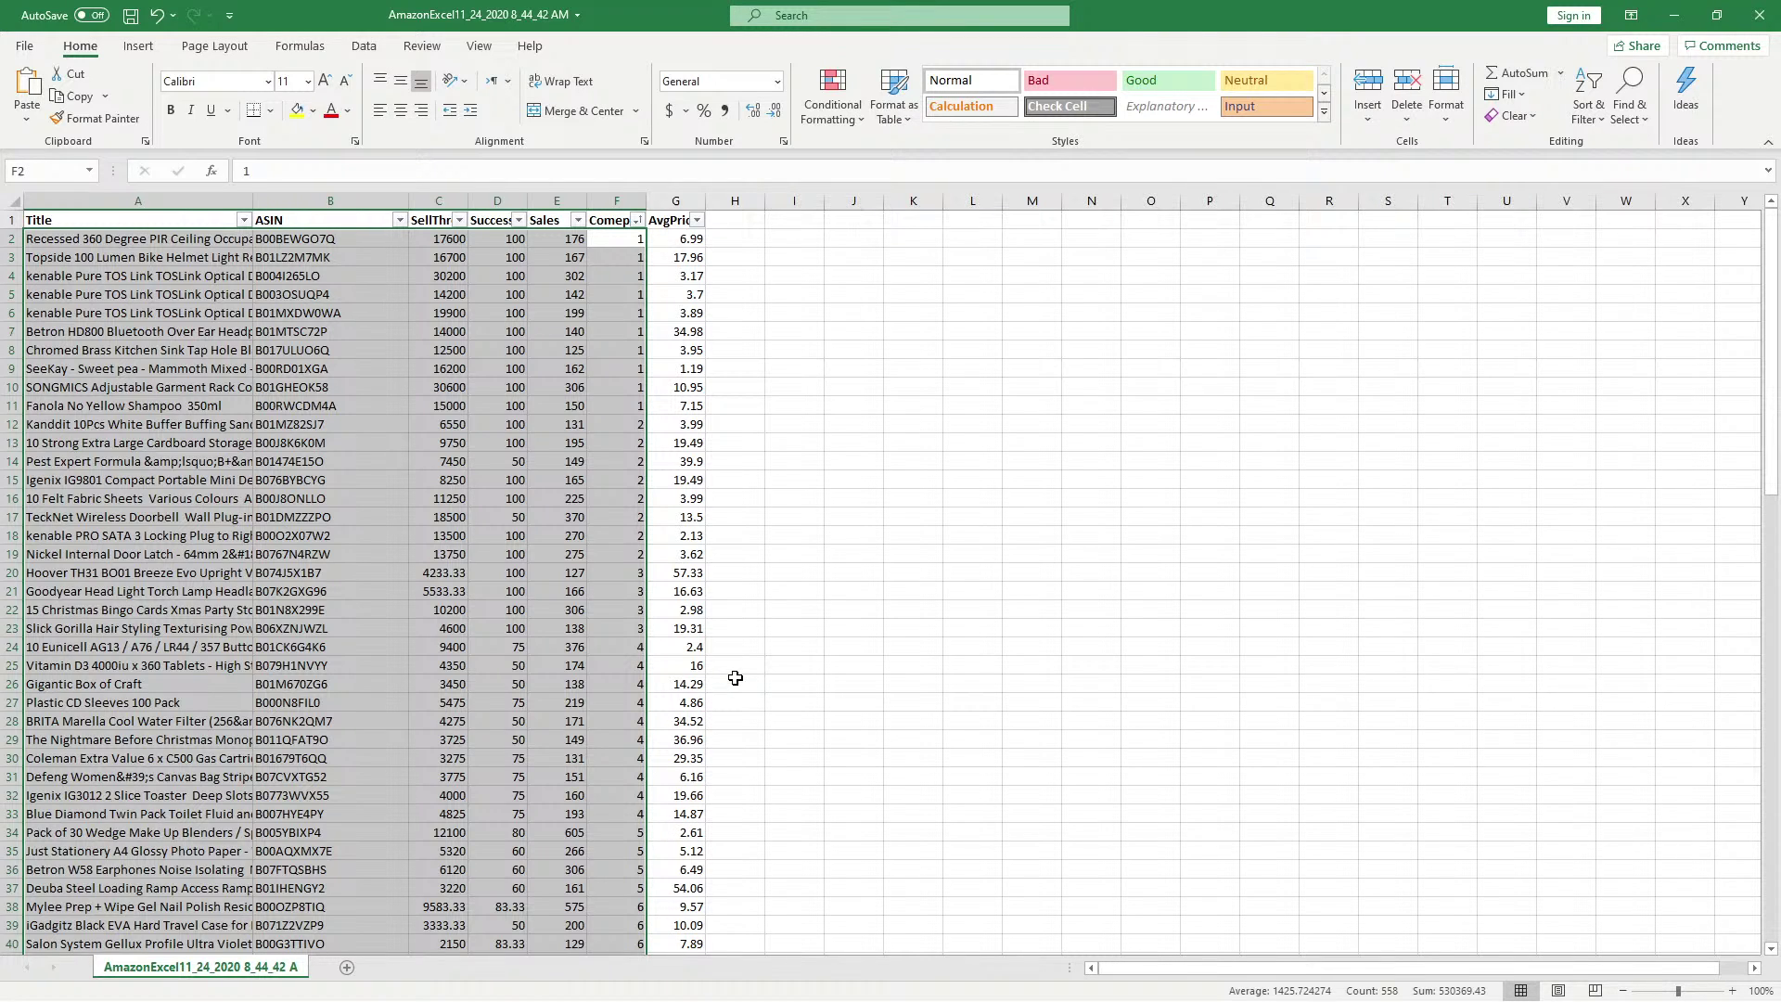
pyautogui.click(708, 576)
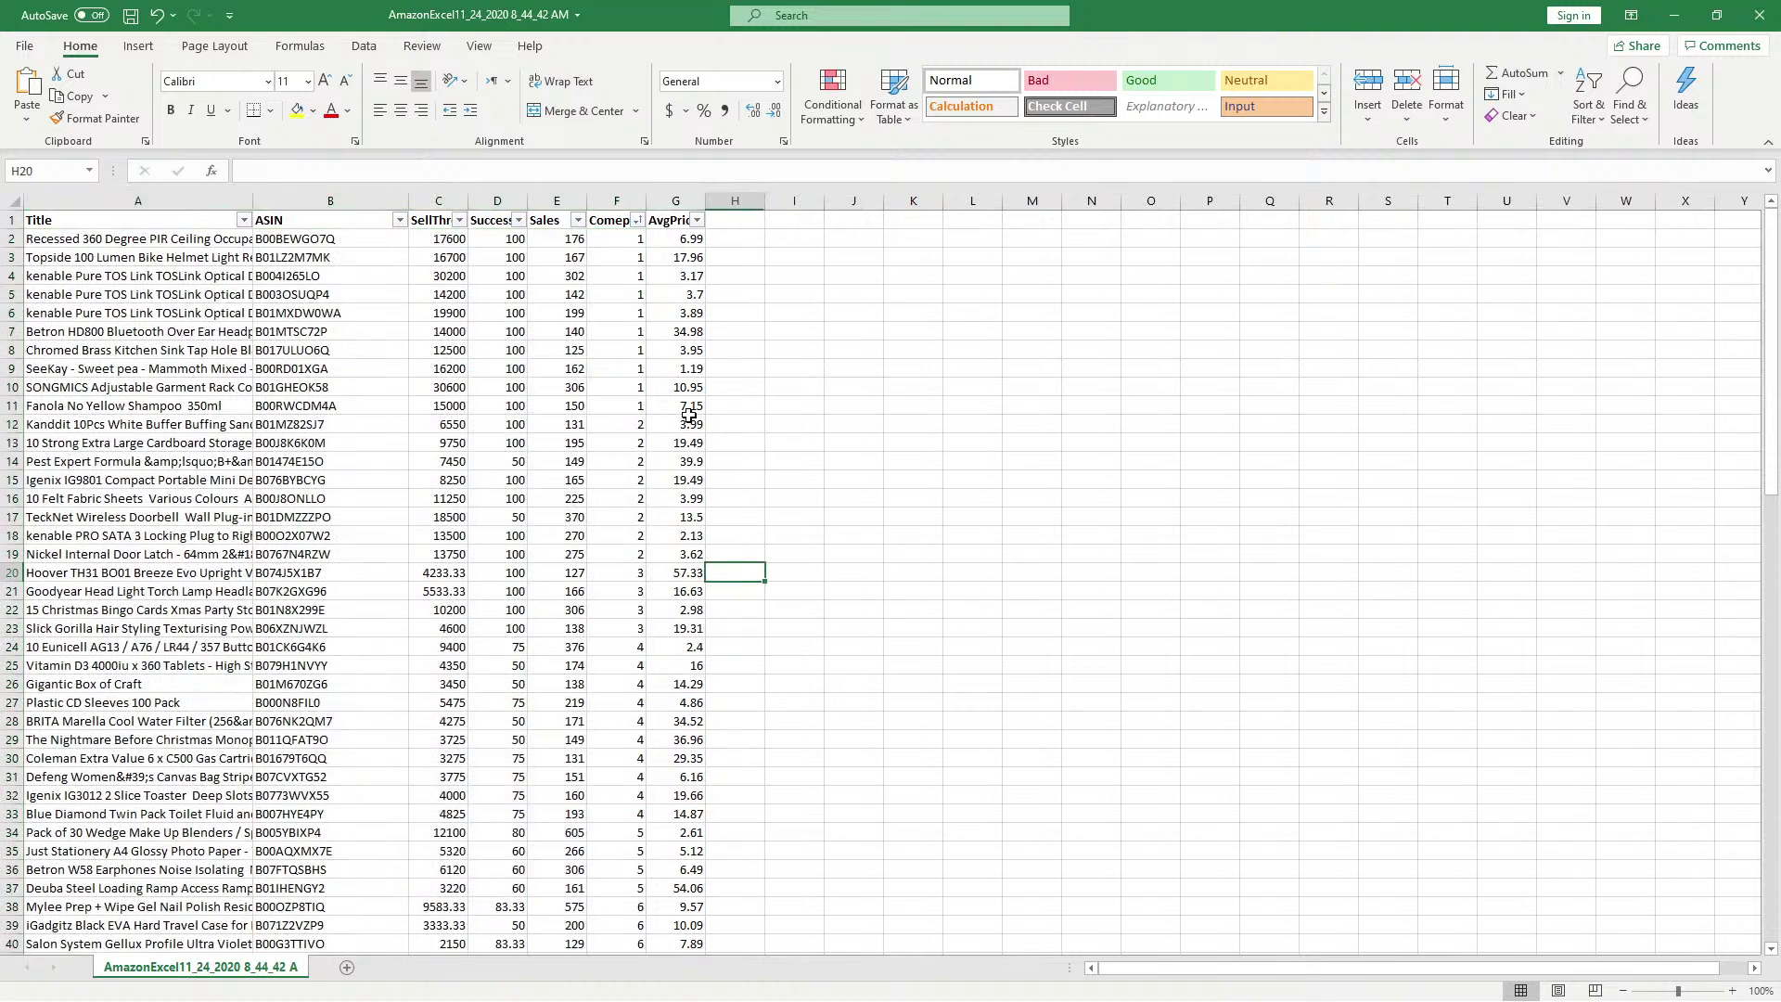
pyautogui.click(686, 240)
pyautogui.hotkey('ctrl', 'c')
pyautogui.click(754, 265)
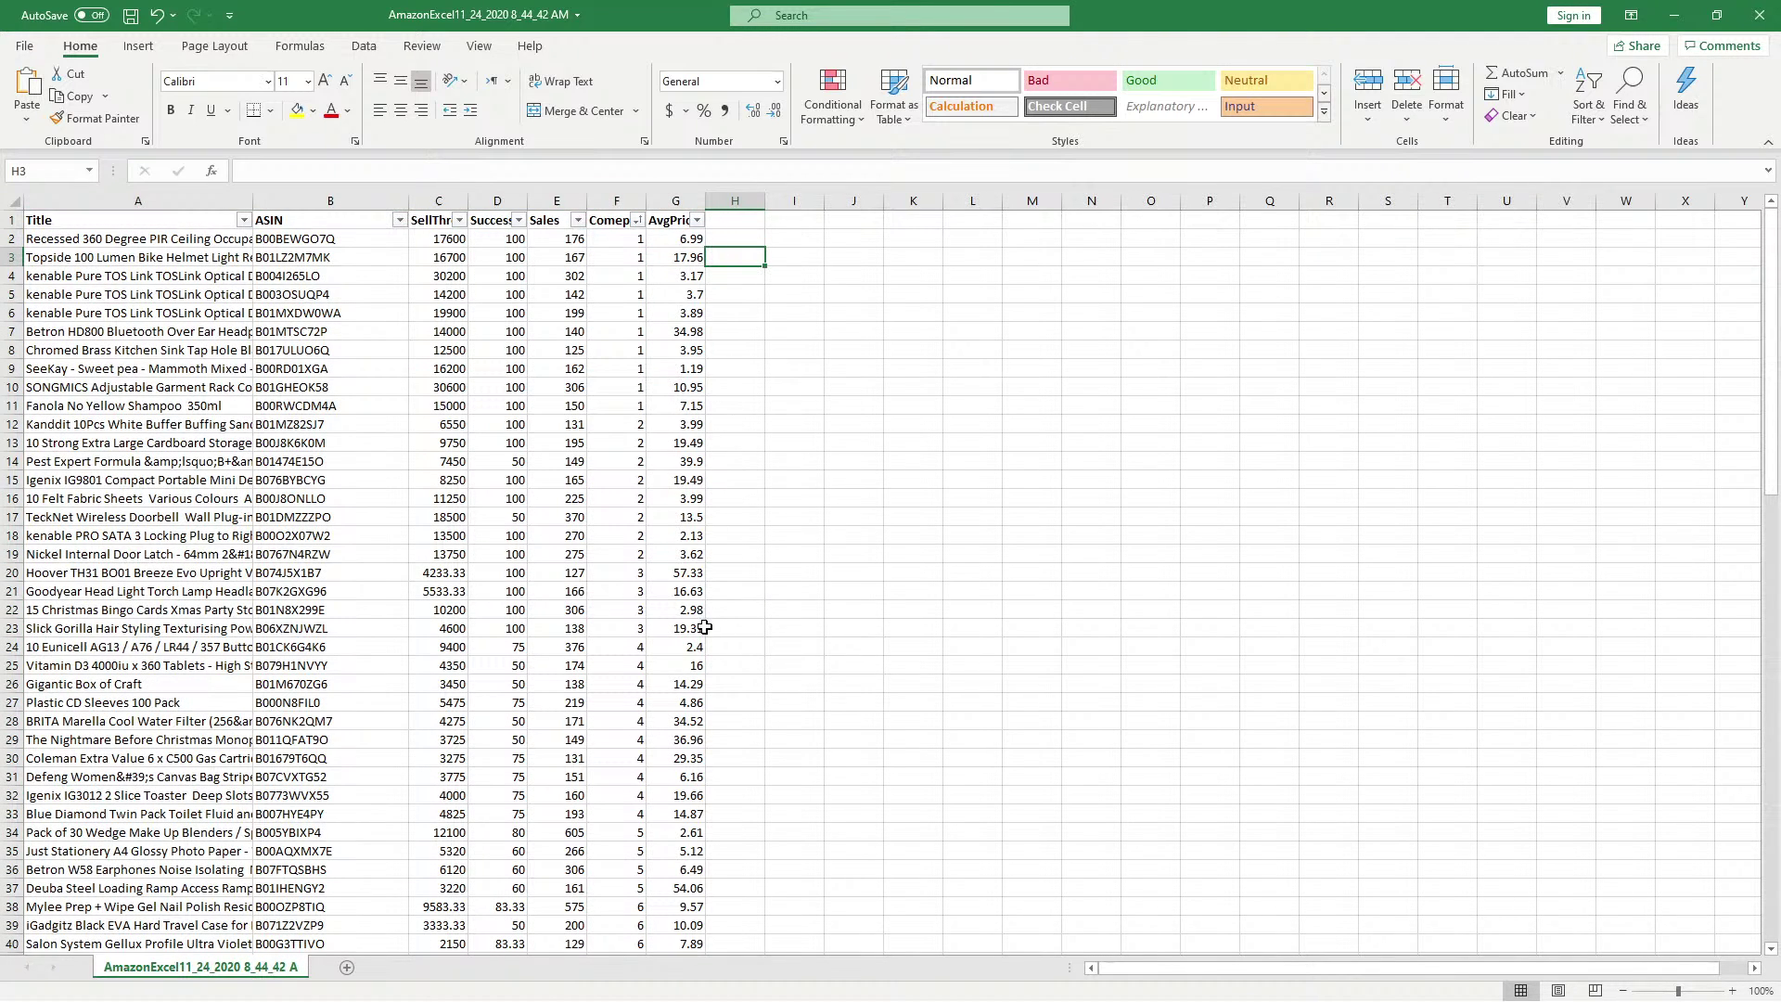
pyautogui.moveTo(702, 642); pyautogui.dragTo(617, 646)
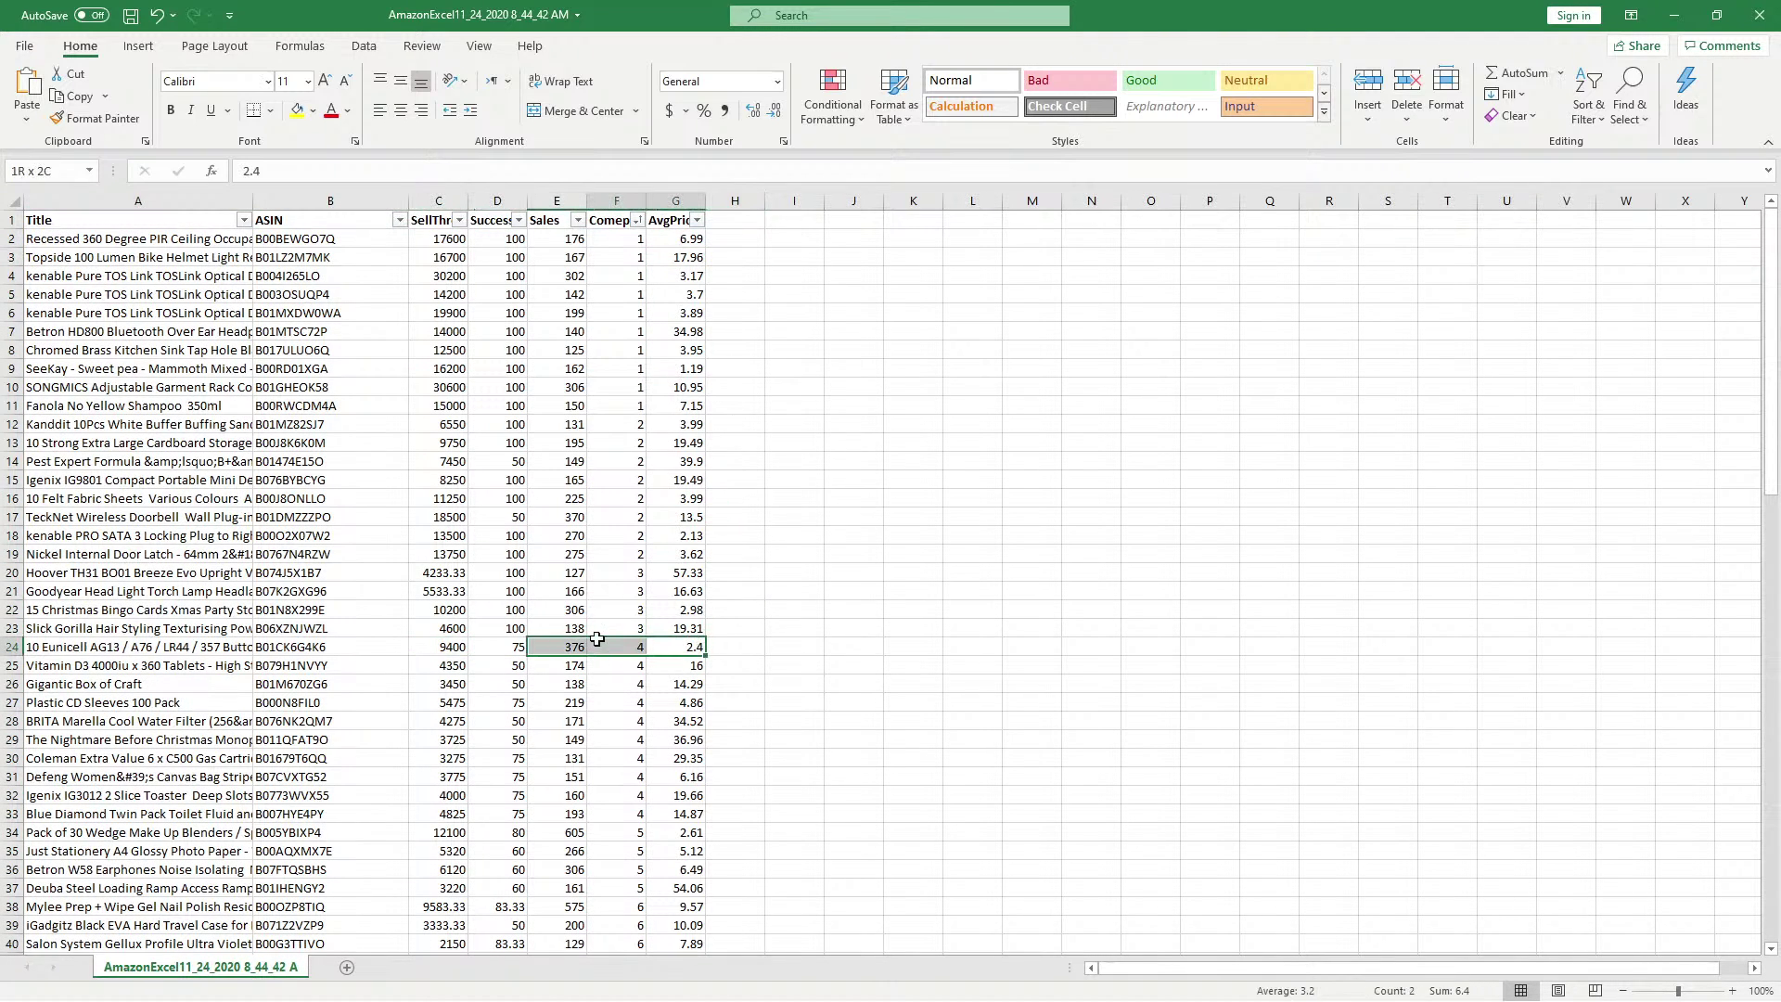
# Filter the average price column to show only the products priced 21.33 and 39.9
pyautogui.click(694, 222)
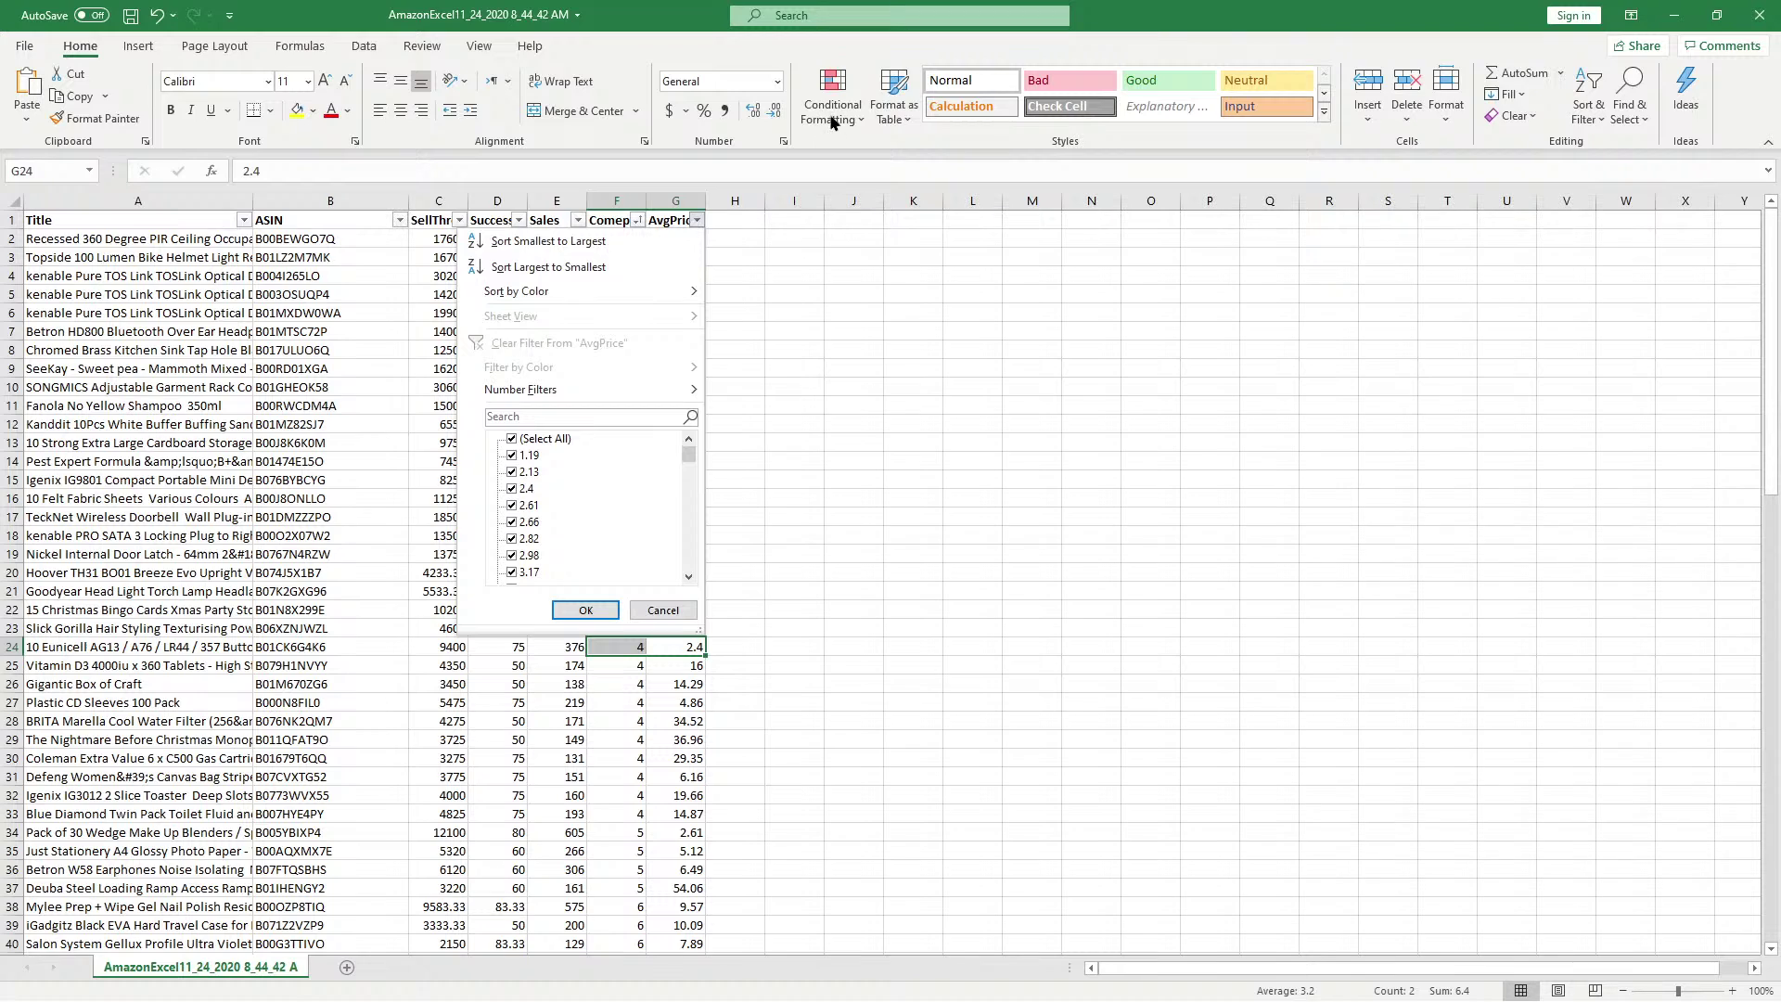
pyautogui.click(512, 444)
pyautogui.scroll(-10, 557, 548)
pyautogui.scroll(-7, 559, 549)
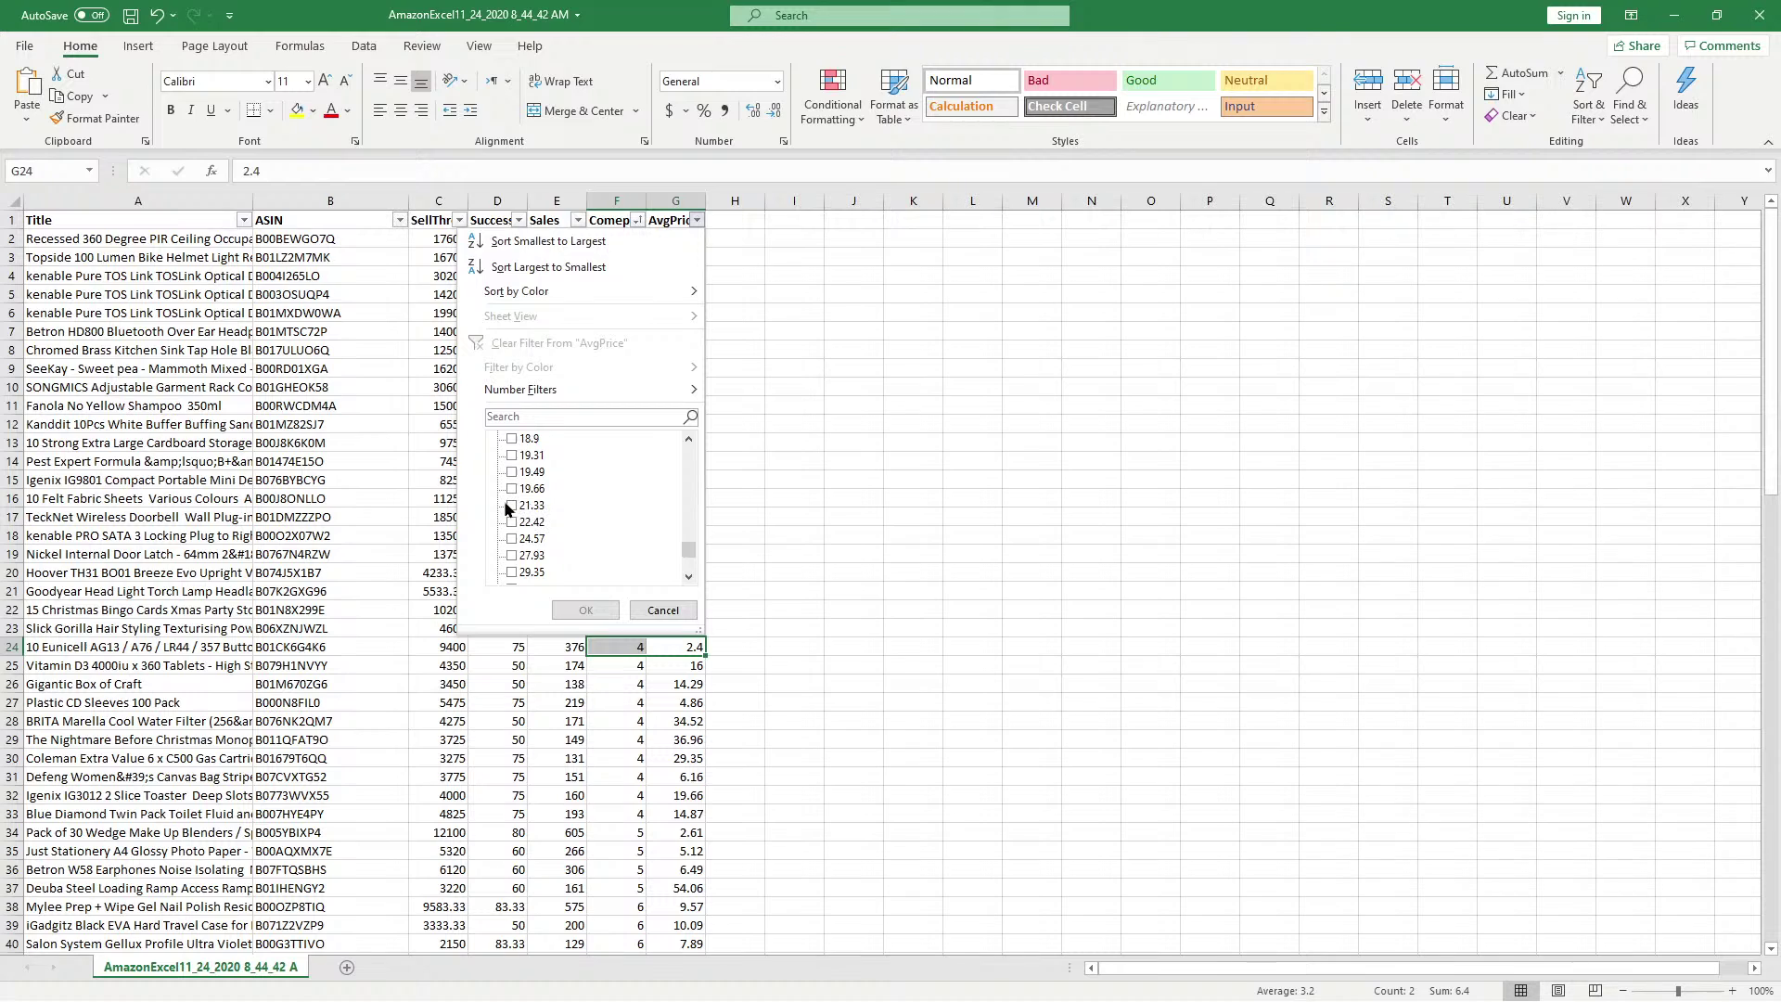
pyautogui.click(512, 489)
pyautogui.click(512, 505)
pyautogui.scroll(-2, 544, 551)
pyautogui.scroll(-1, 544, 565)
pyautogui.click(531, 572)
pyautogui.click(512, 572)
pyautogui.click(512, 522)
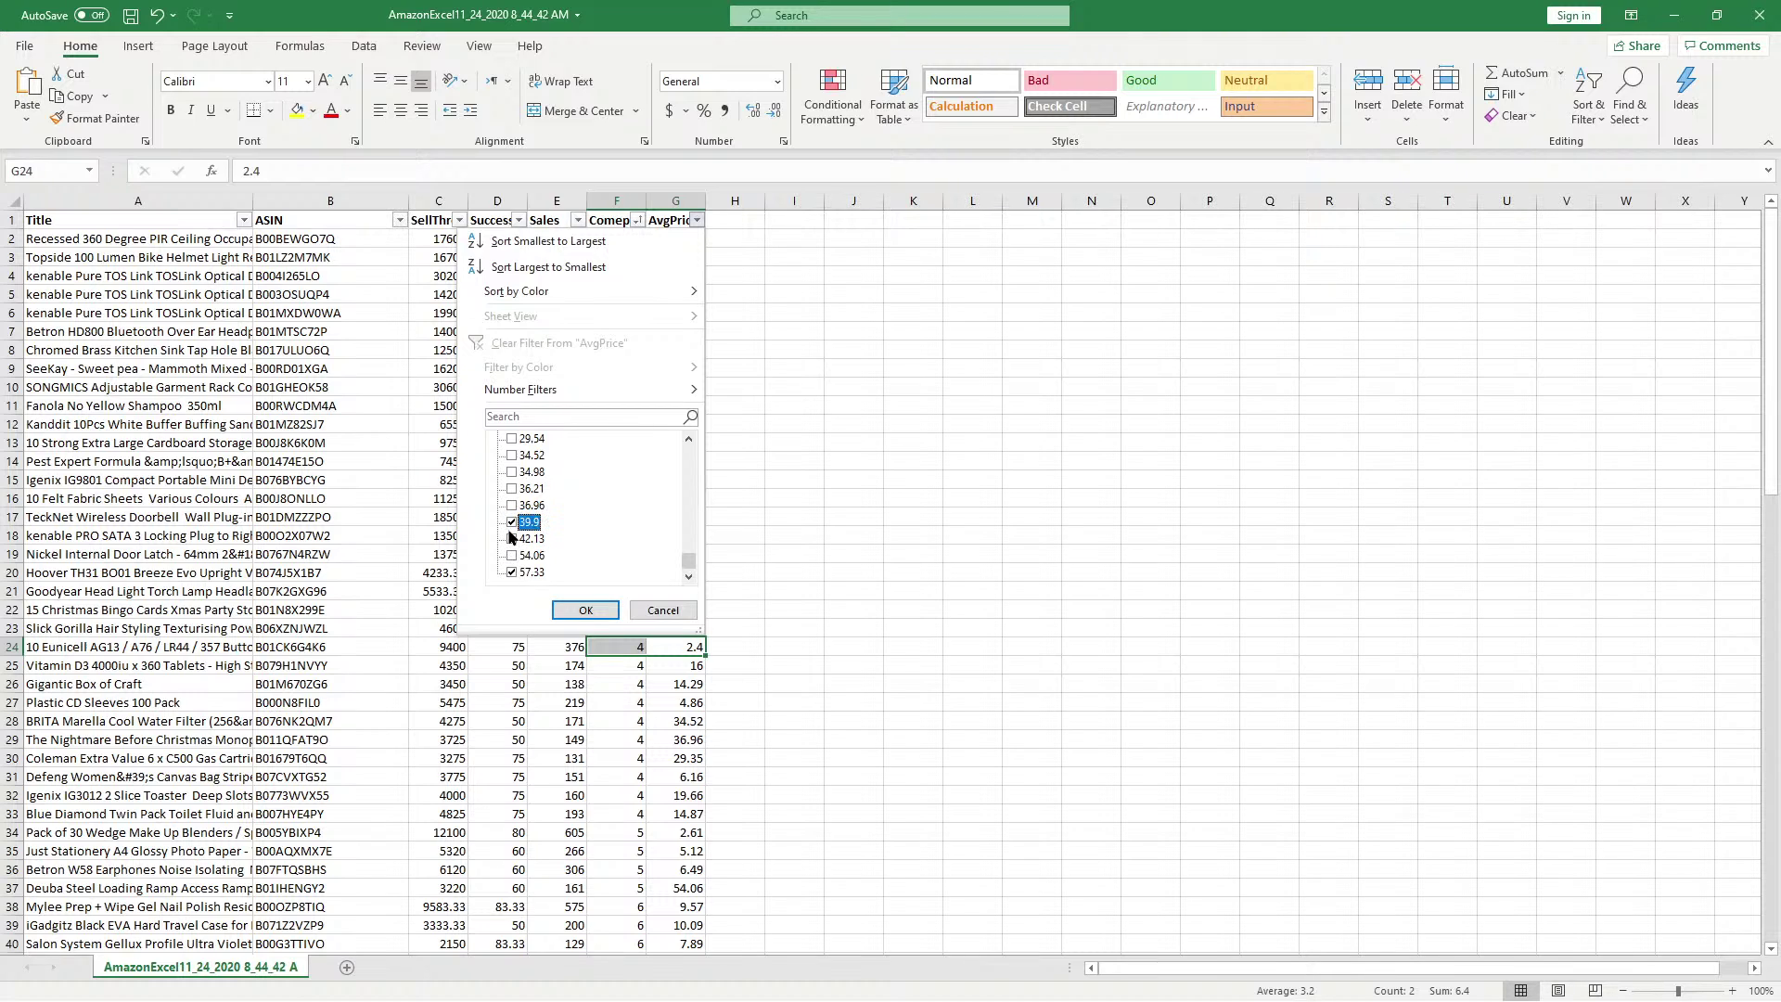
pyautogui.click(585, 610)
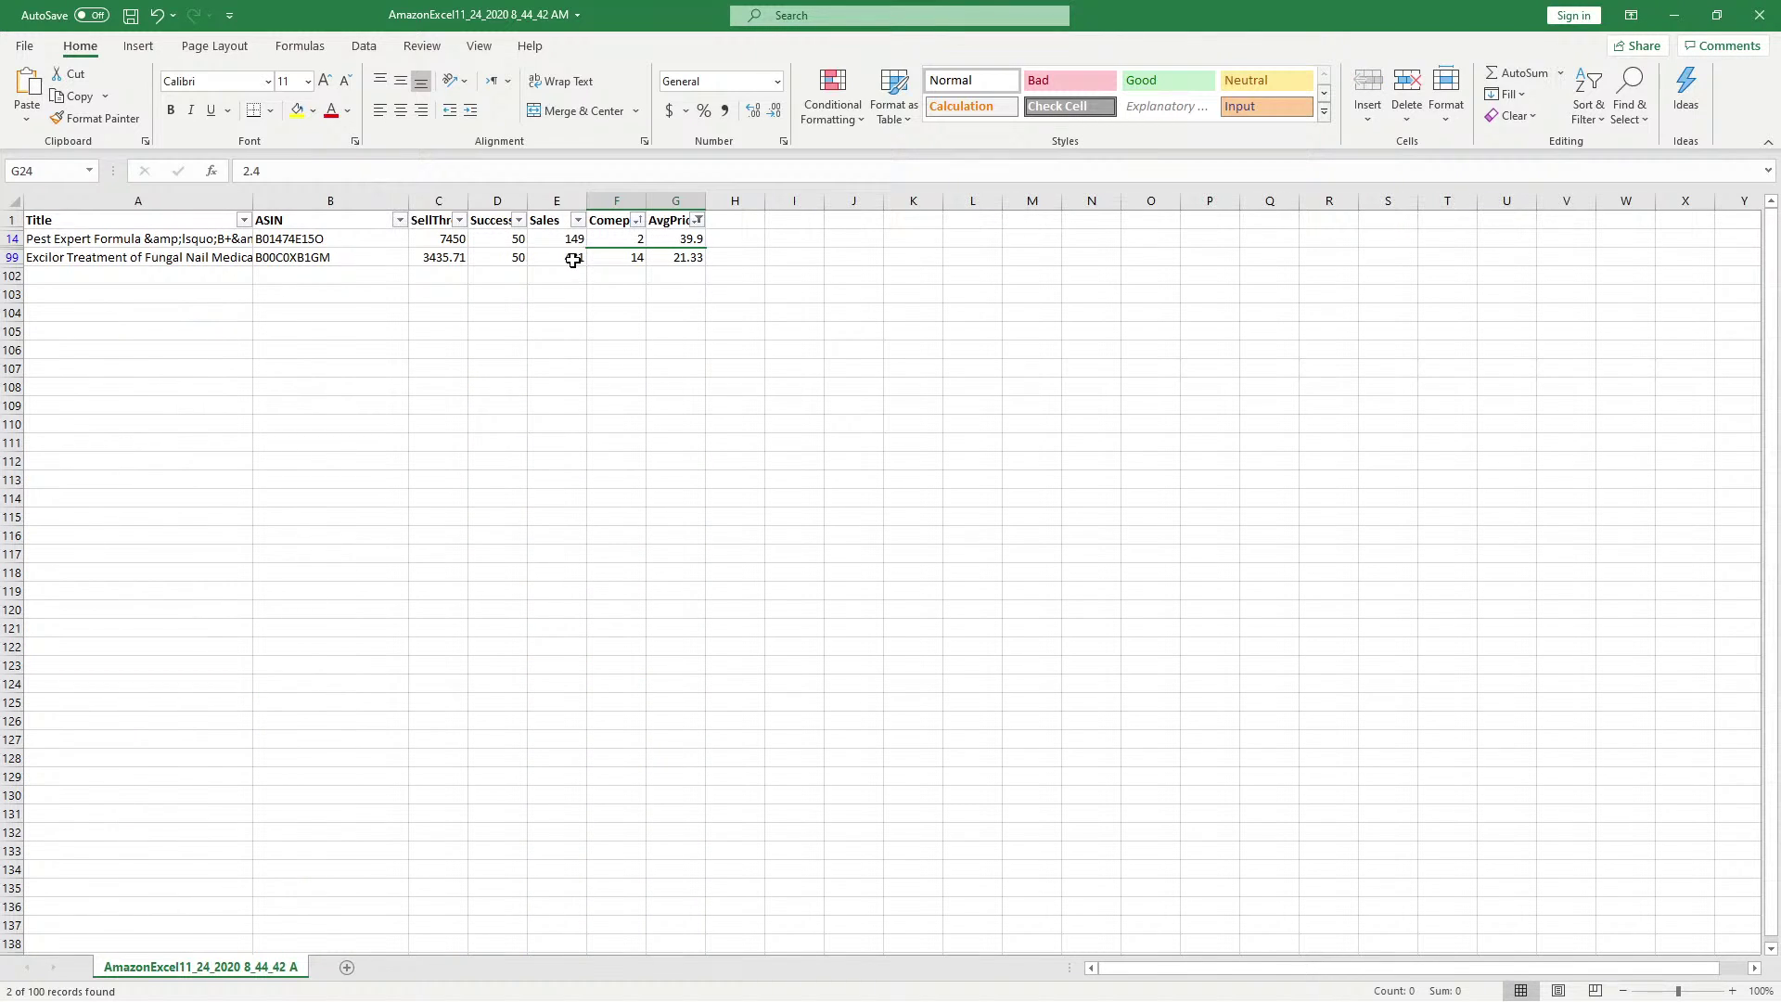
# Reselect all price values in the average price column's filter list
pyautogui.click(696, 221)
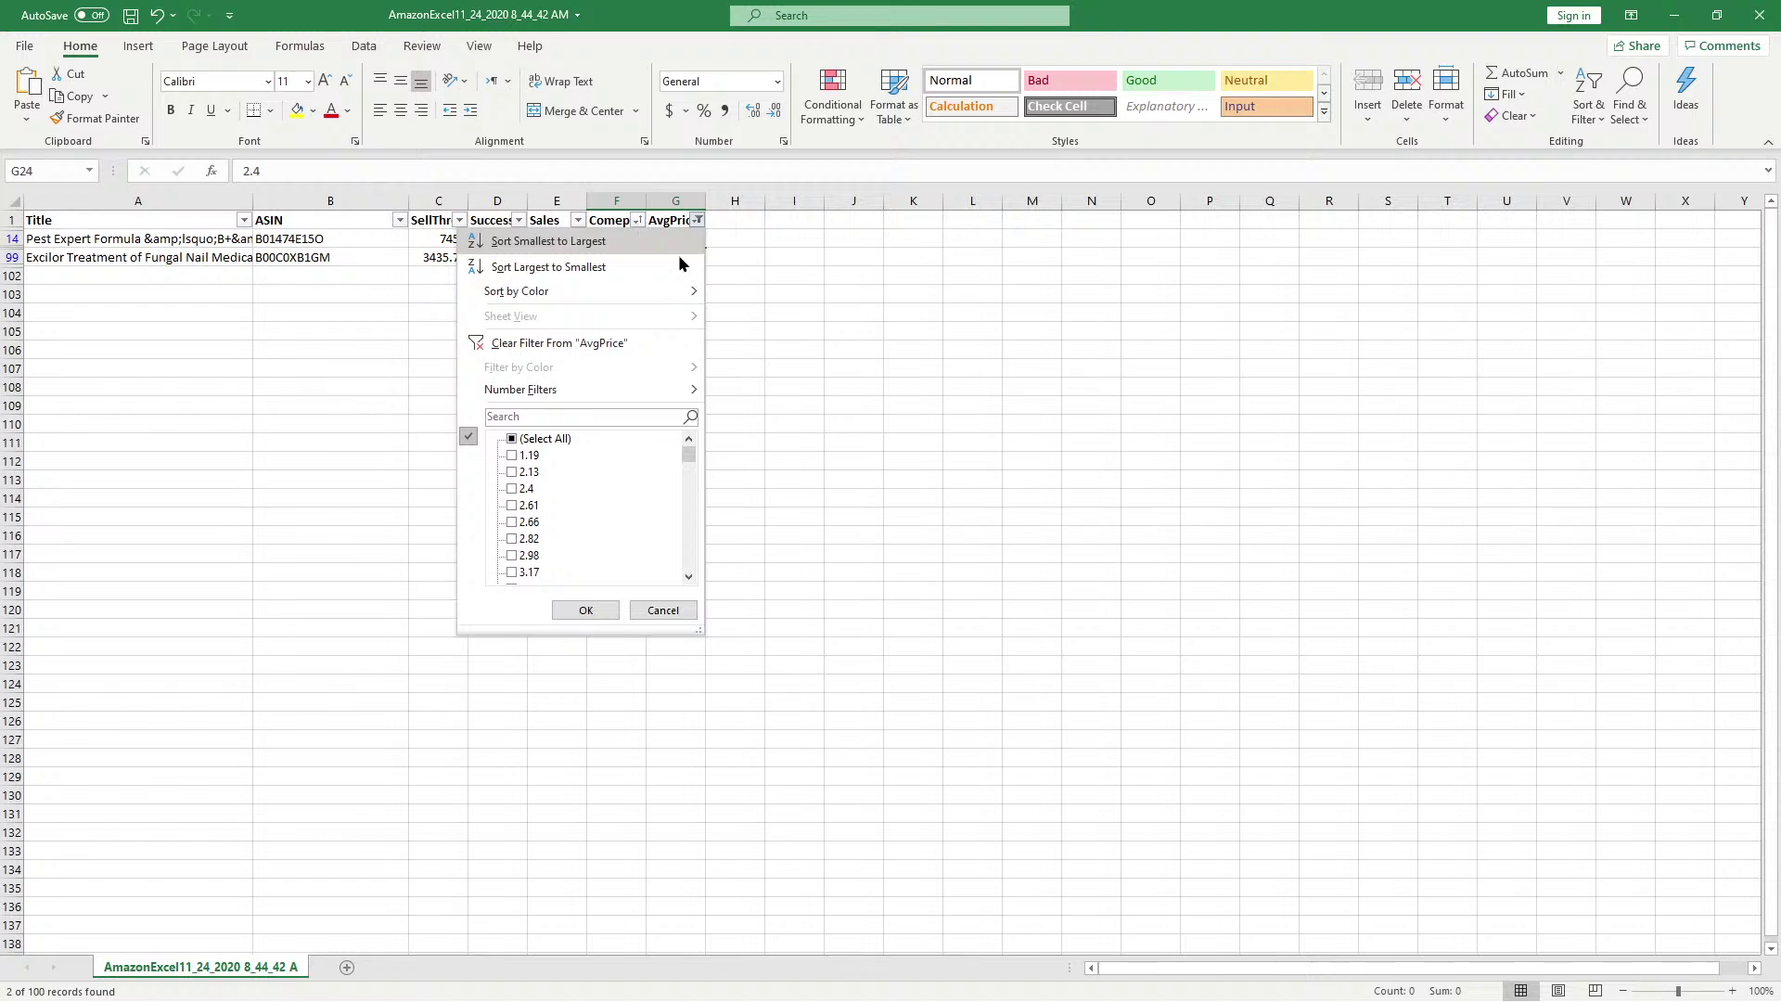
pyautogui.click(512, 439)
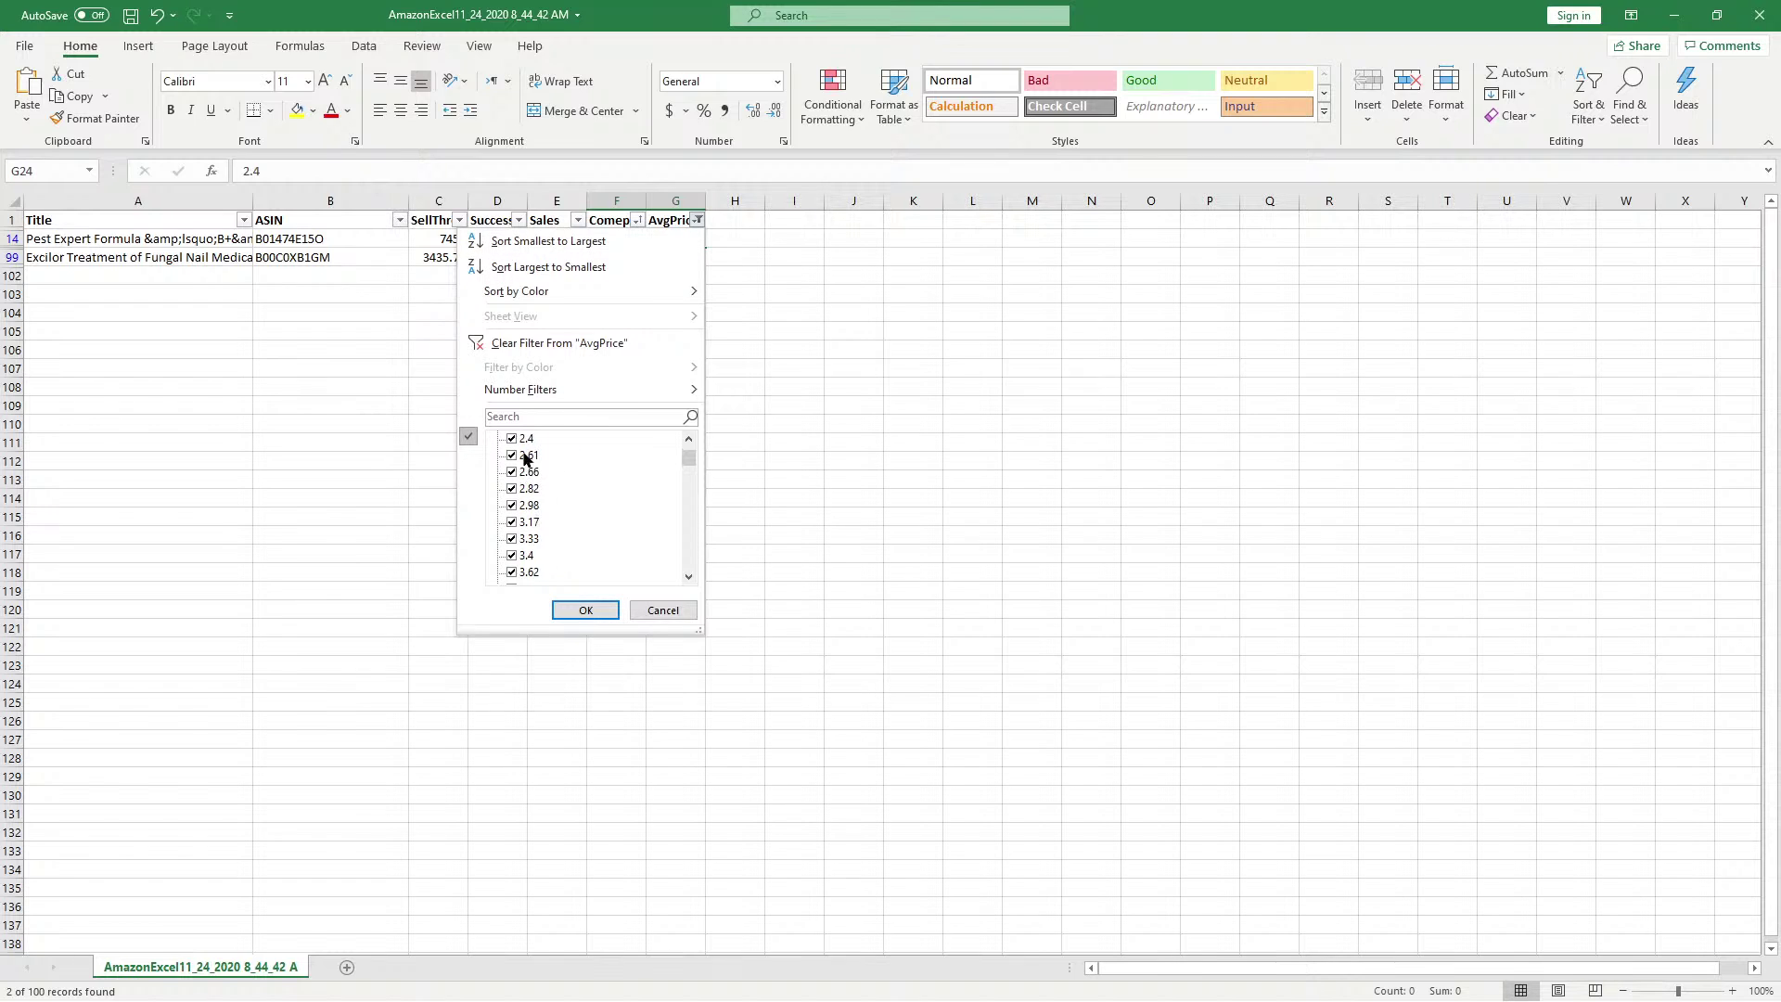
pyautogui.click(516, 438)
pyautogui.scroll(-2, 533, 498)
pyautogui.scroll(3, 524, 477)
pyautogui.click(514, 439)
pyautogui.scroll(-6, 538, 556)
pyautogui.scroll(-5, 527, 558)
# Exclude the prices from 4.86 to 7.89 in the average price filter and apply it
pyautogui.click(512, 504)
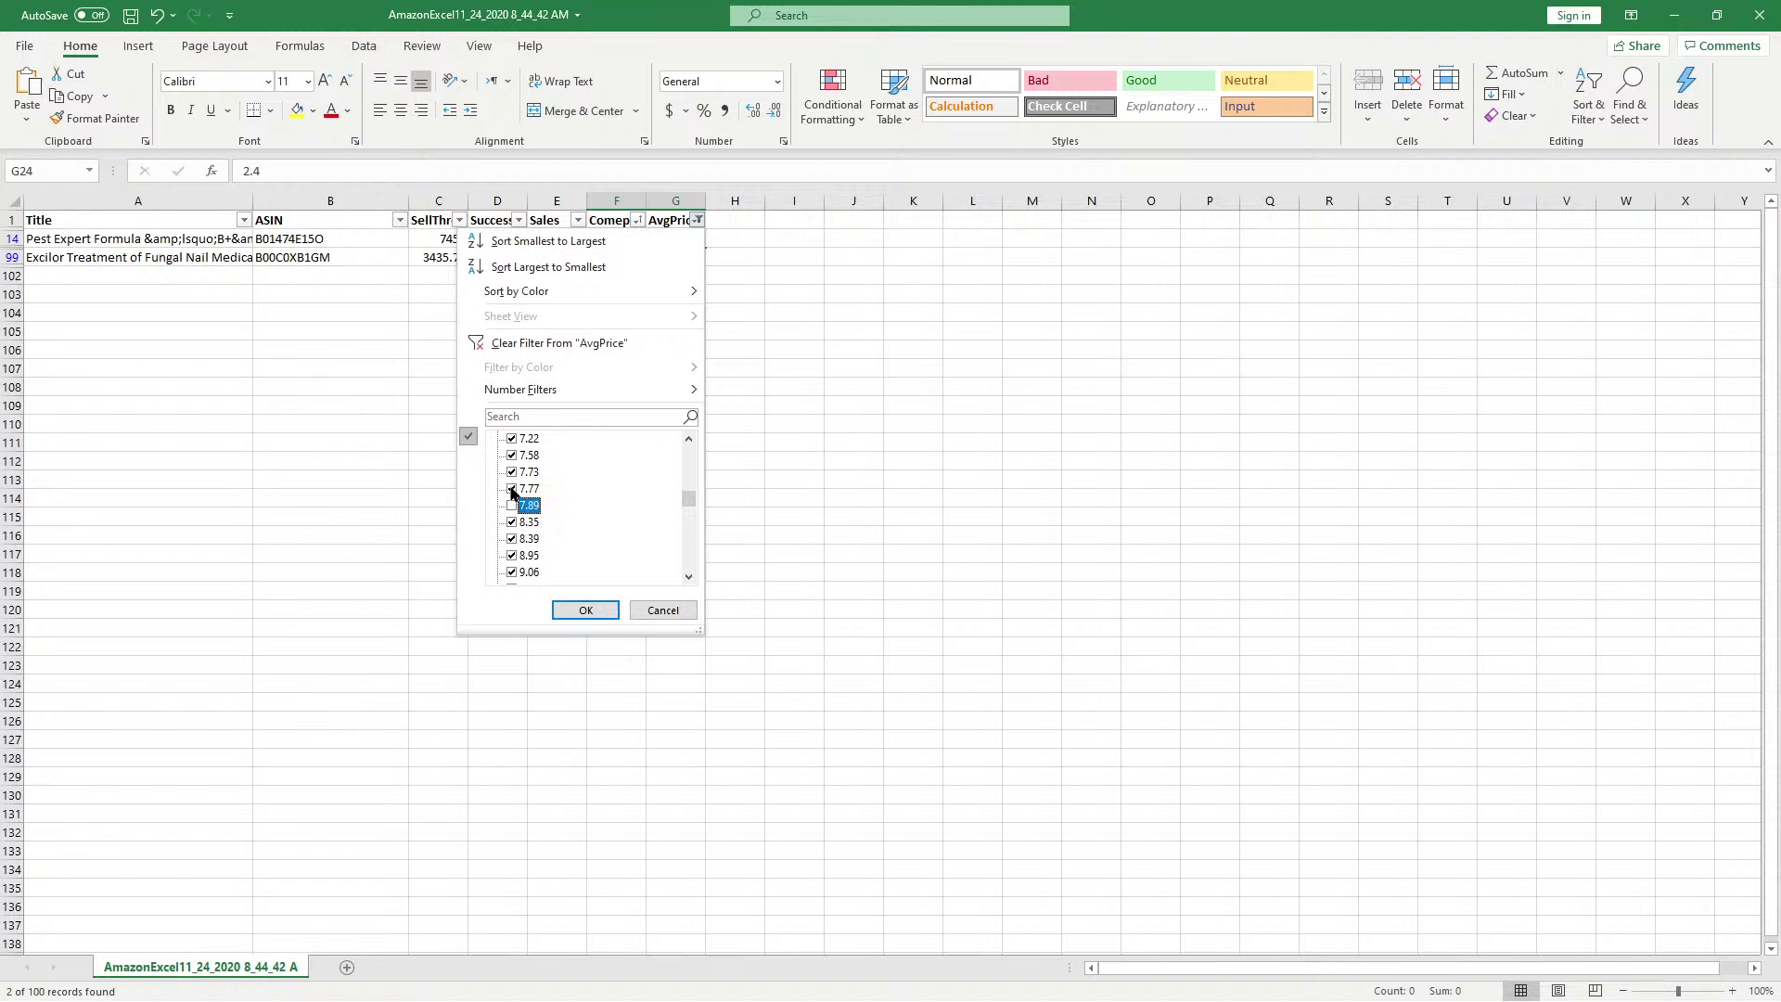
pyautogui.click(511, 489)
pyautogui.click(511, 472)
pyautogui.click(511, 439)
pyautogui.click(511, 455)
pyautogui.scroll(2, 513, 463)
pyautogui.click(511, 522)
pyautogui.click(511, 506)
pyautogui.click(511, 489)
pyautogui.click(511, 472)
pyautogui.click(511, 439)
pyautogui.click(511, 455)
pyautogui.scroll(2, 515, 492)
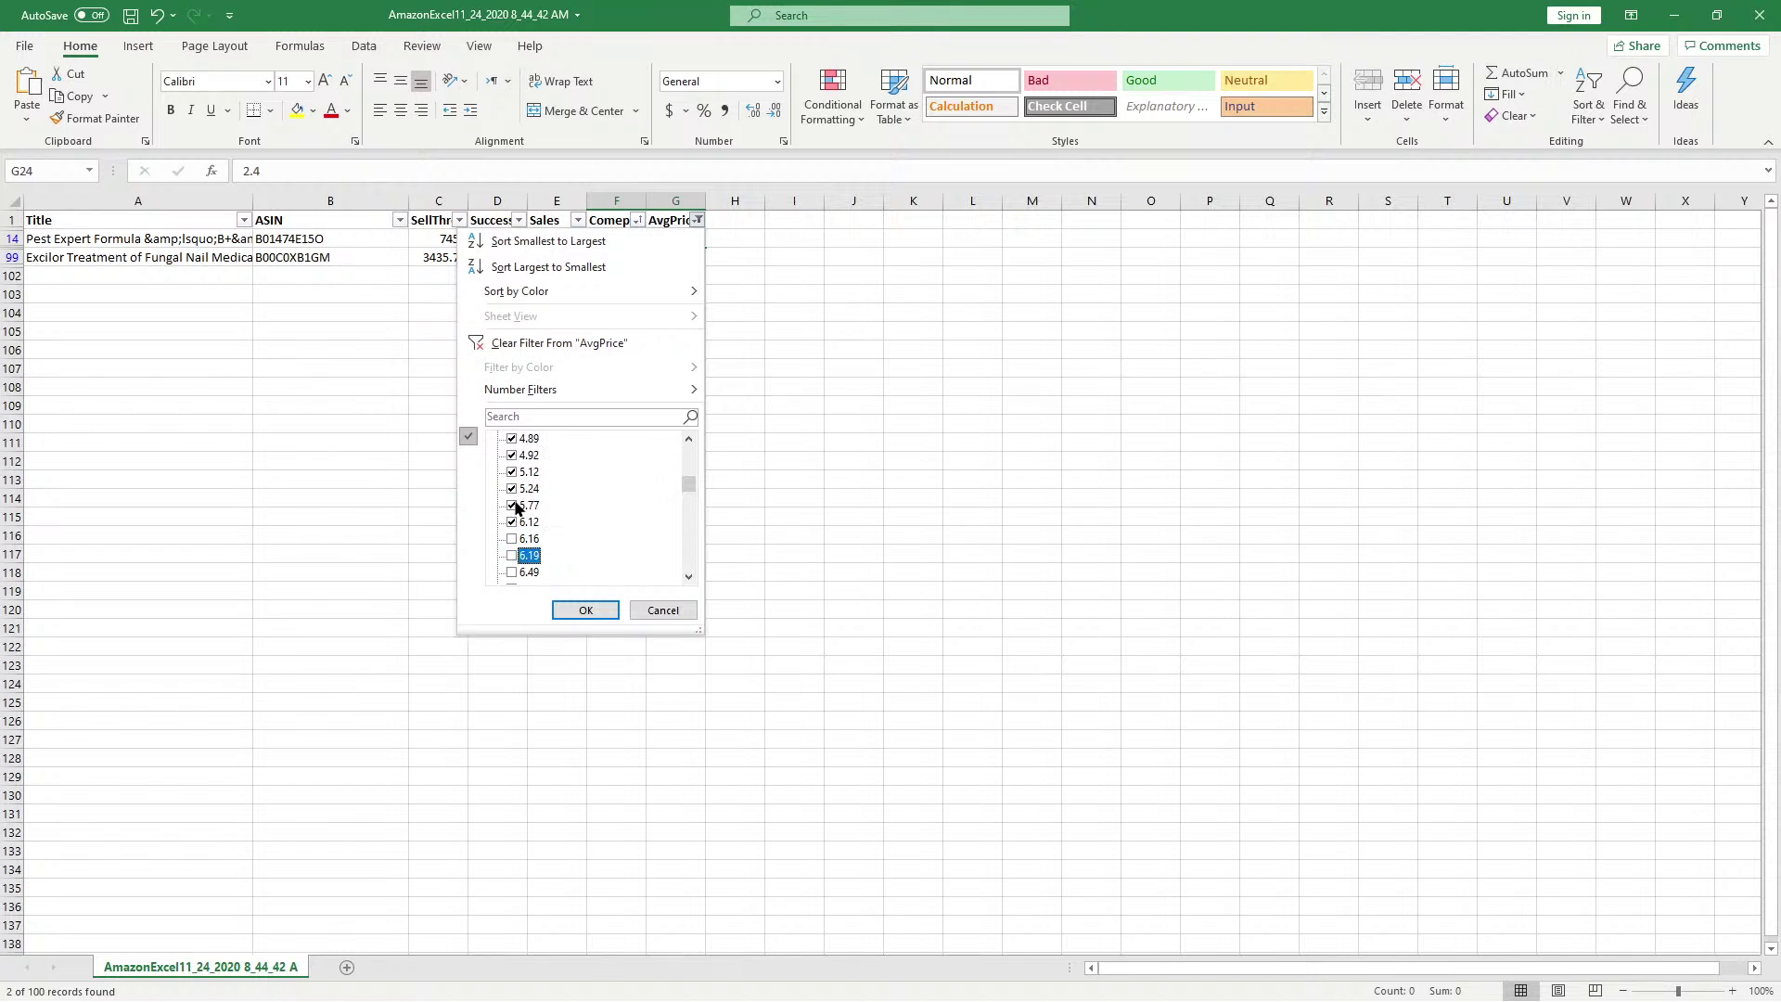
pyautogui.click(511, 506)
pyautogui.click(511, 522)
pyautogui.click(511, 472)
pyautogui.click(511, 489)
pyautogui.click(511, 455)
pyautogui.click(511, 439)
pyautogui.scroll(2, 513, 445)
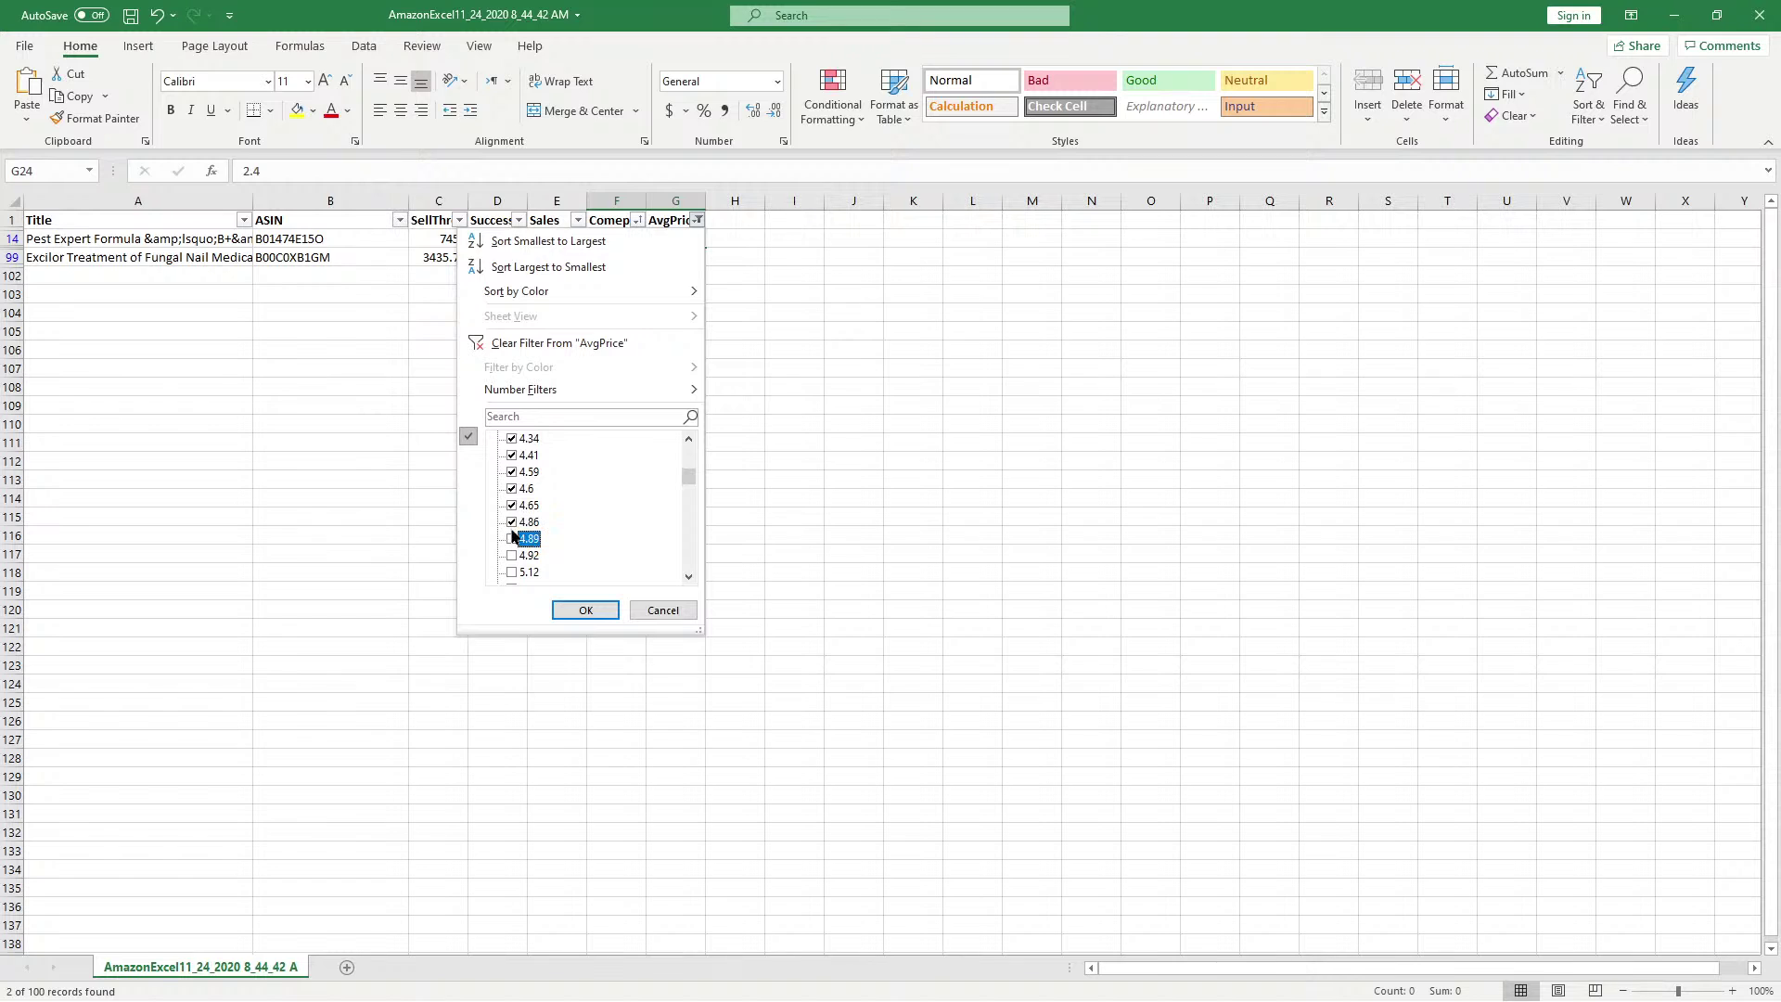
pyautogui.click(511, 521)
pyautogui.scroll(2, 525, 454)
pyautogui.scroll(4, 515, 455)
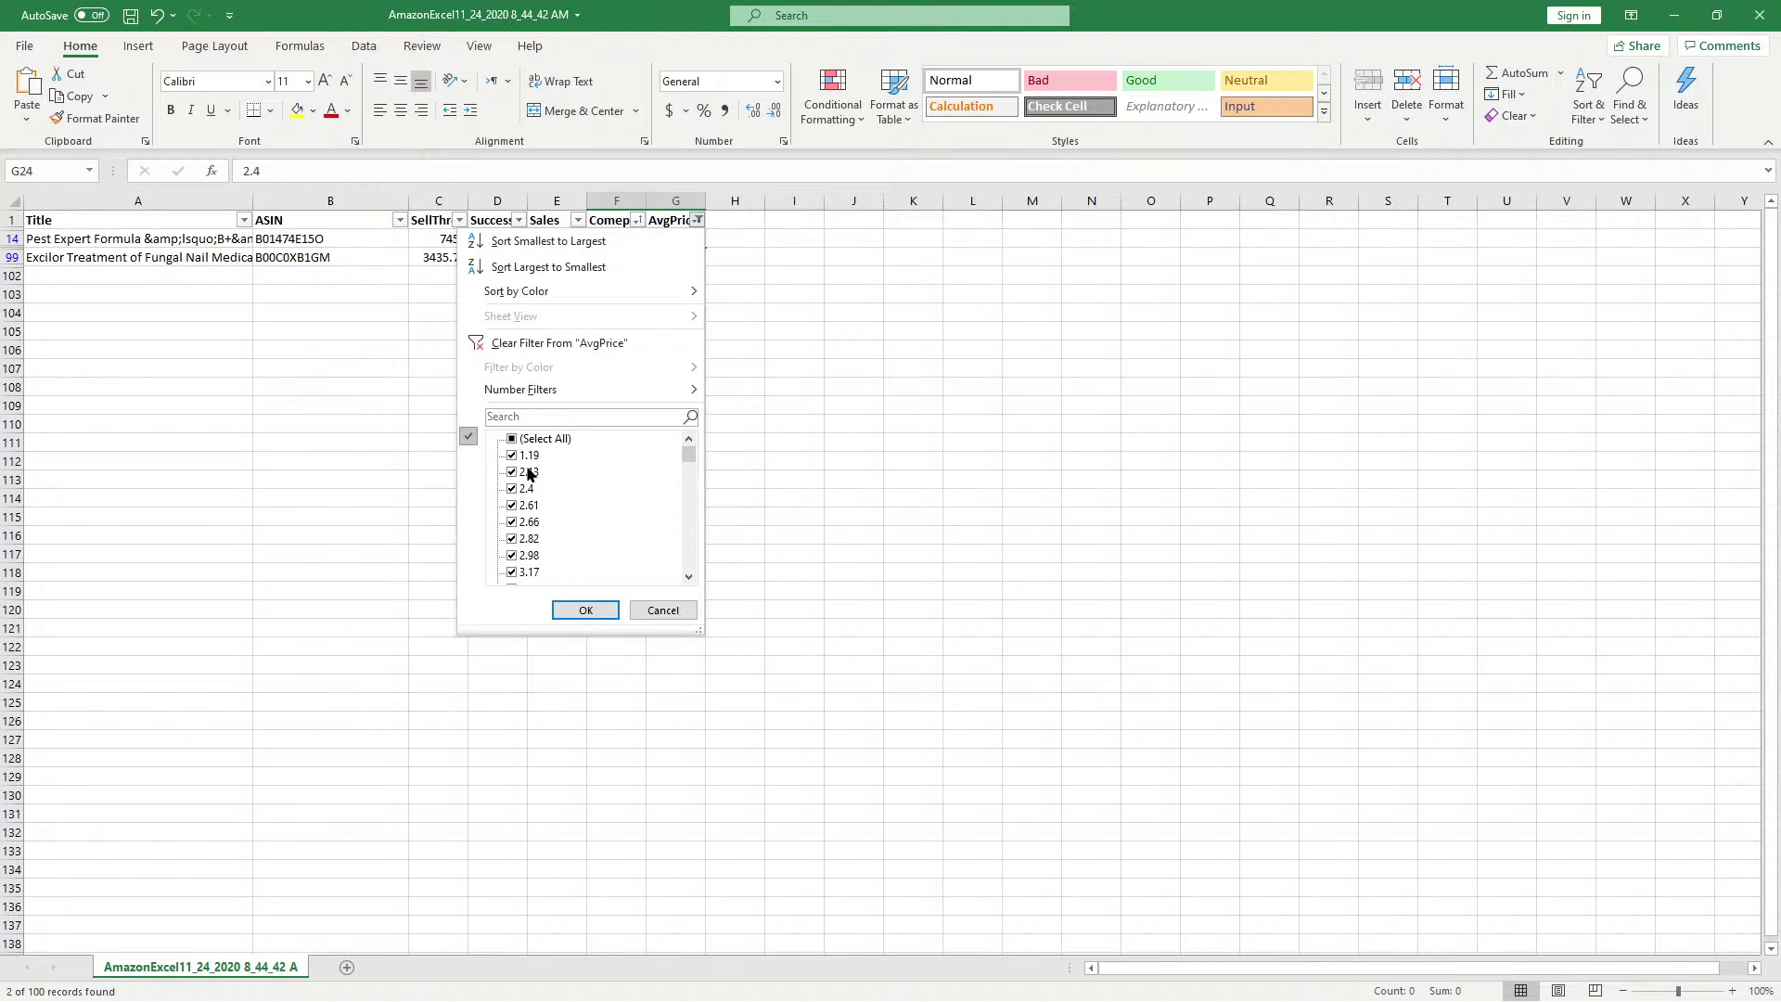
pyautogui.click(585, 609)
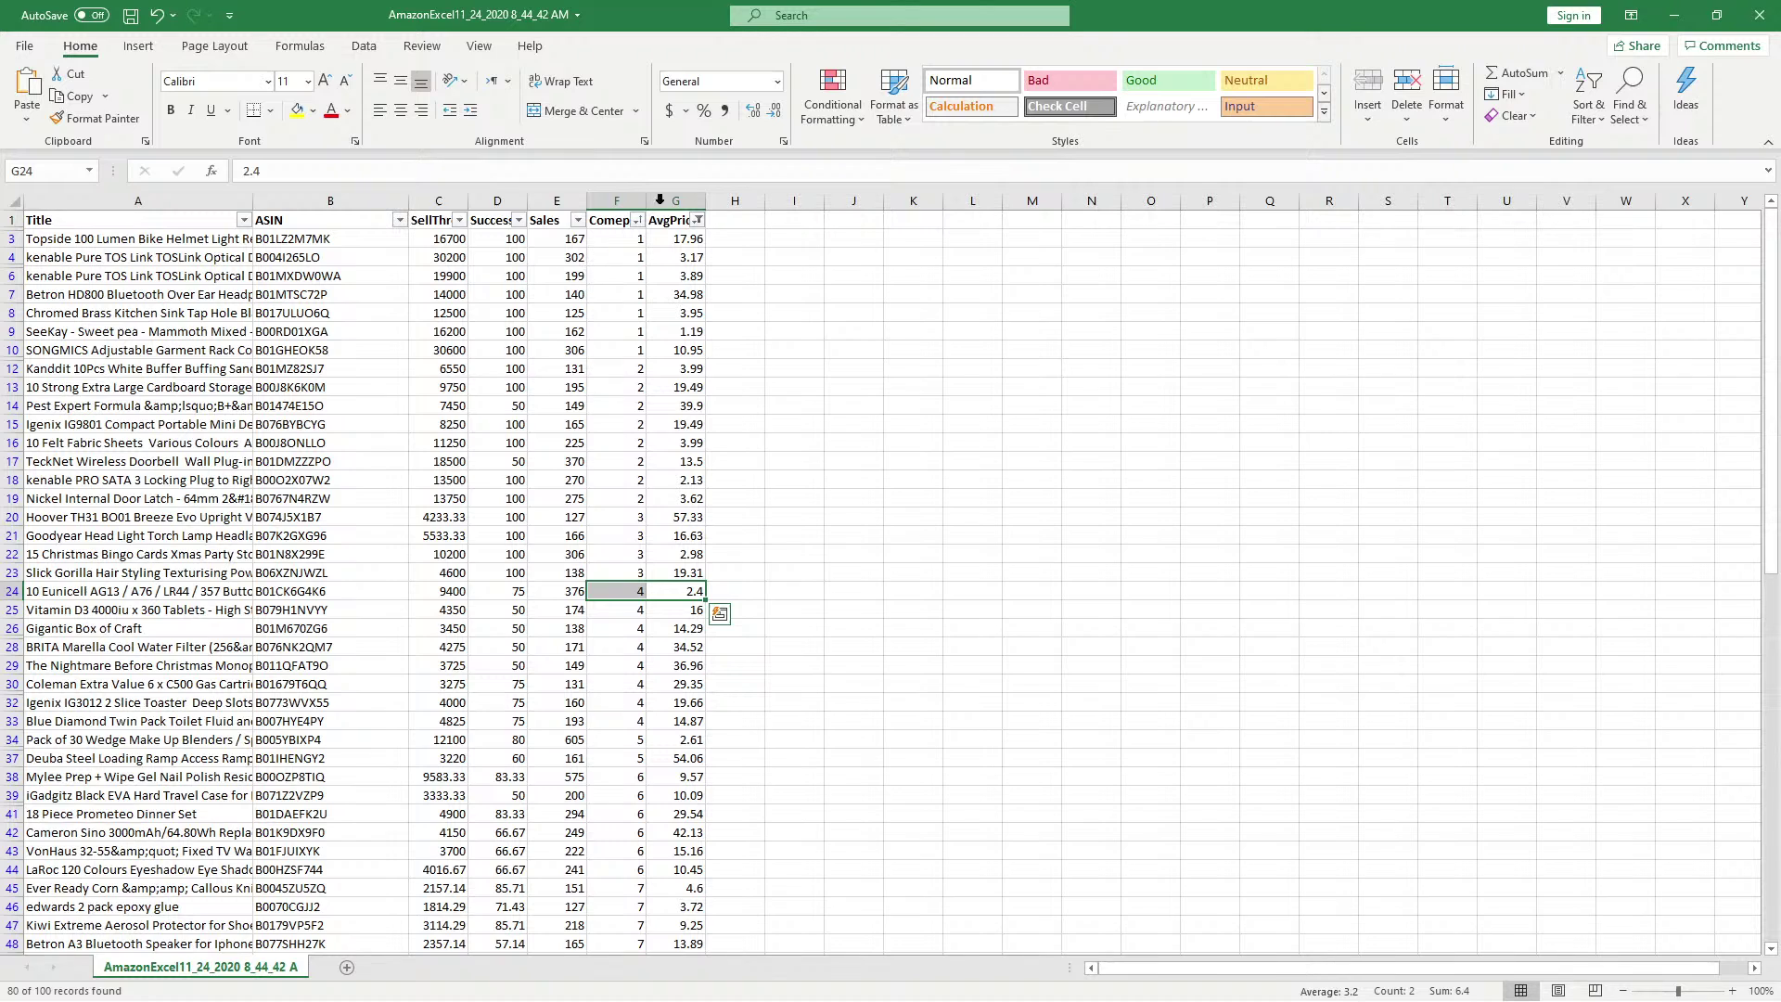
# Widen the Title column and select the product titles down the sheet
pyautogui.hotkey('alt', 'Tab')
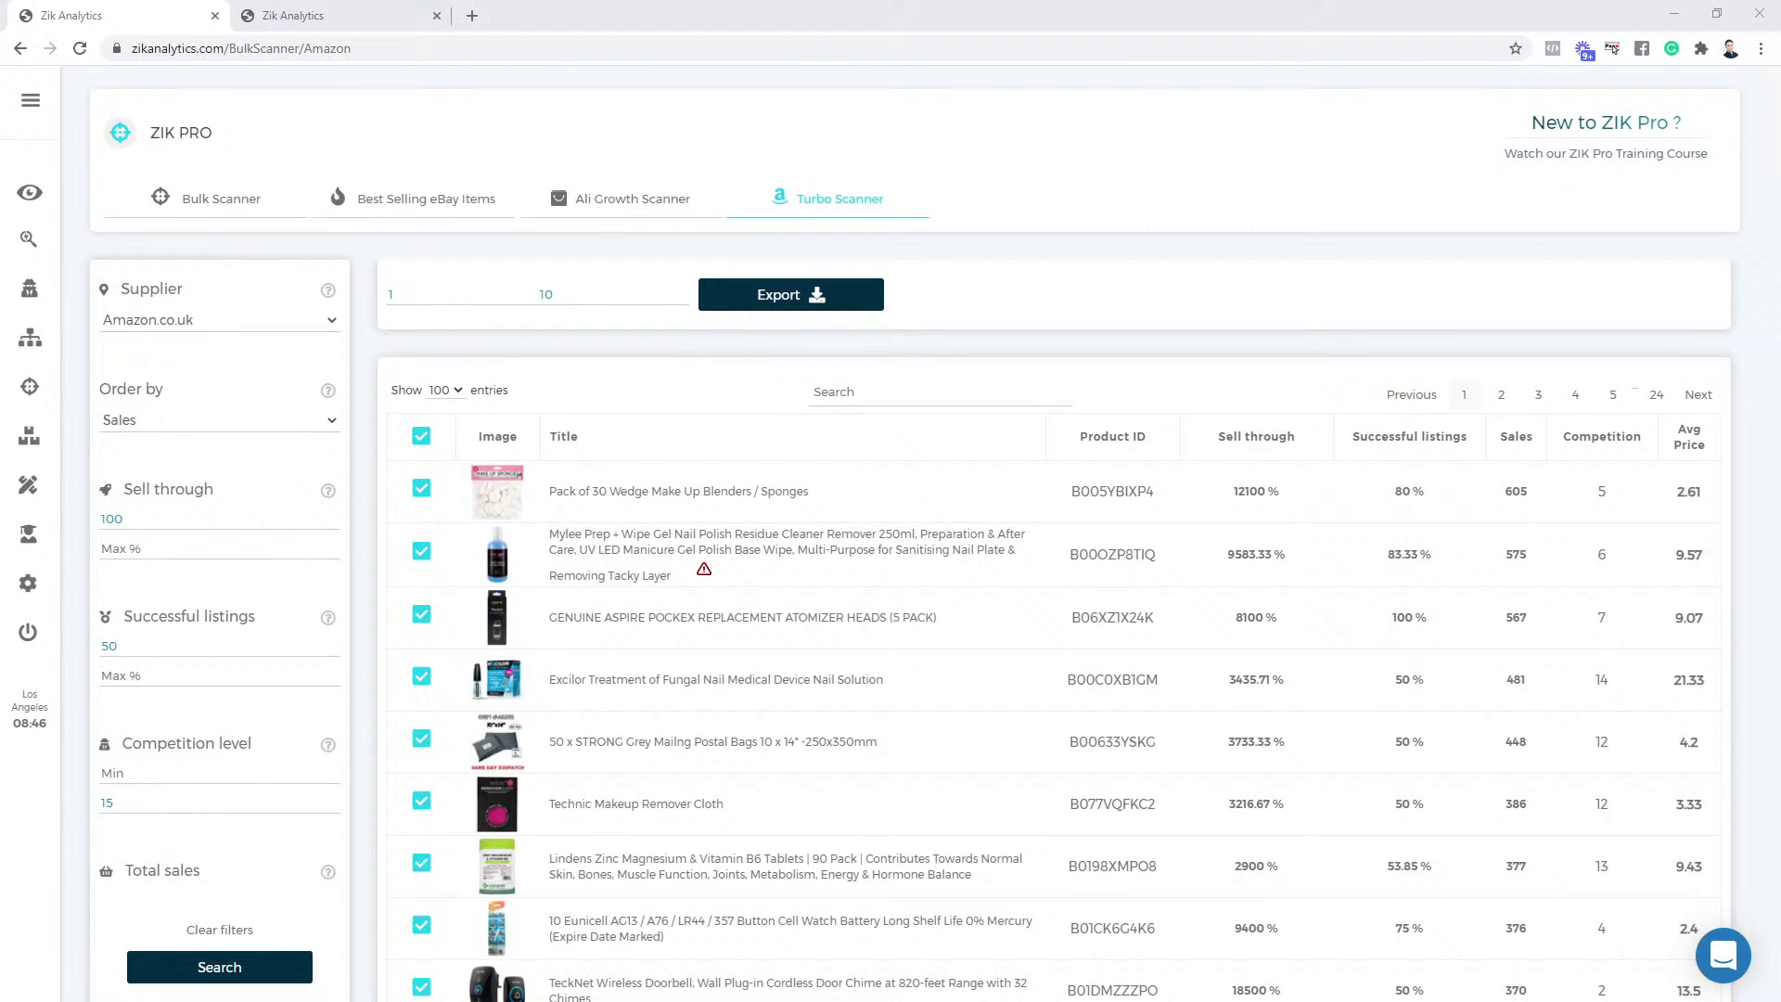
pyautogui.hotkey('alt', 'Tab')
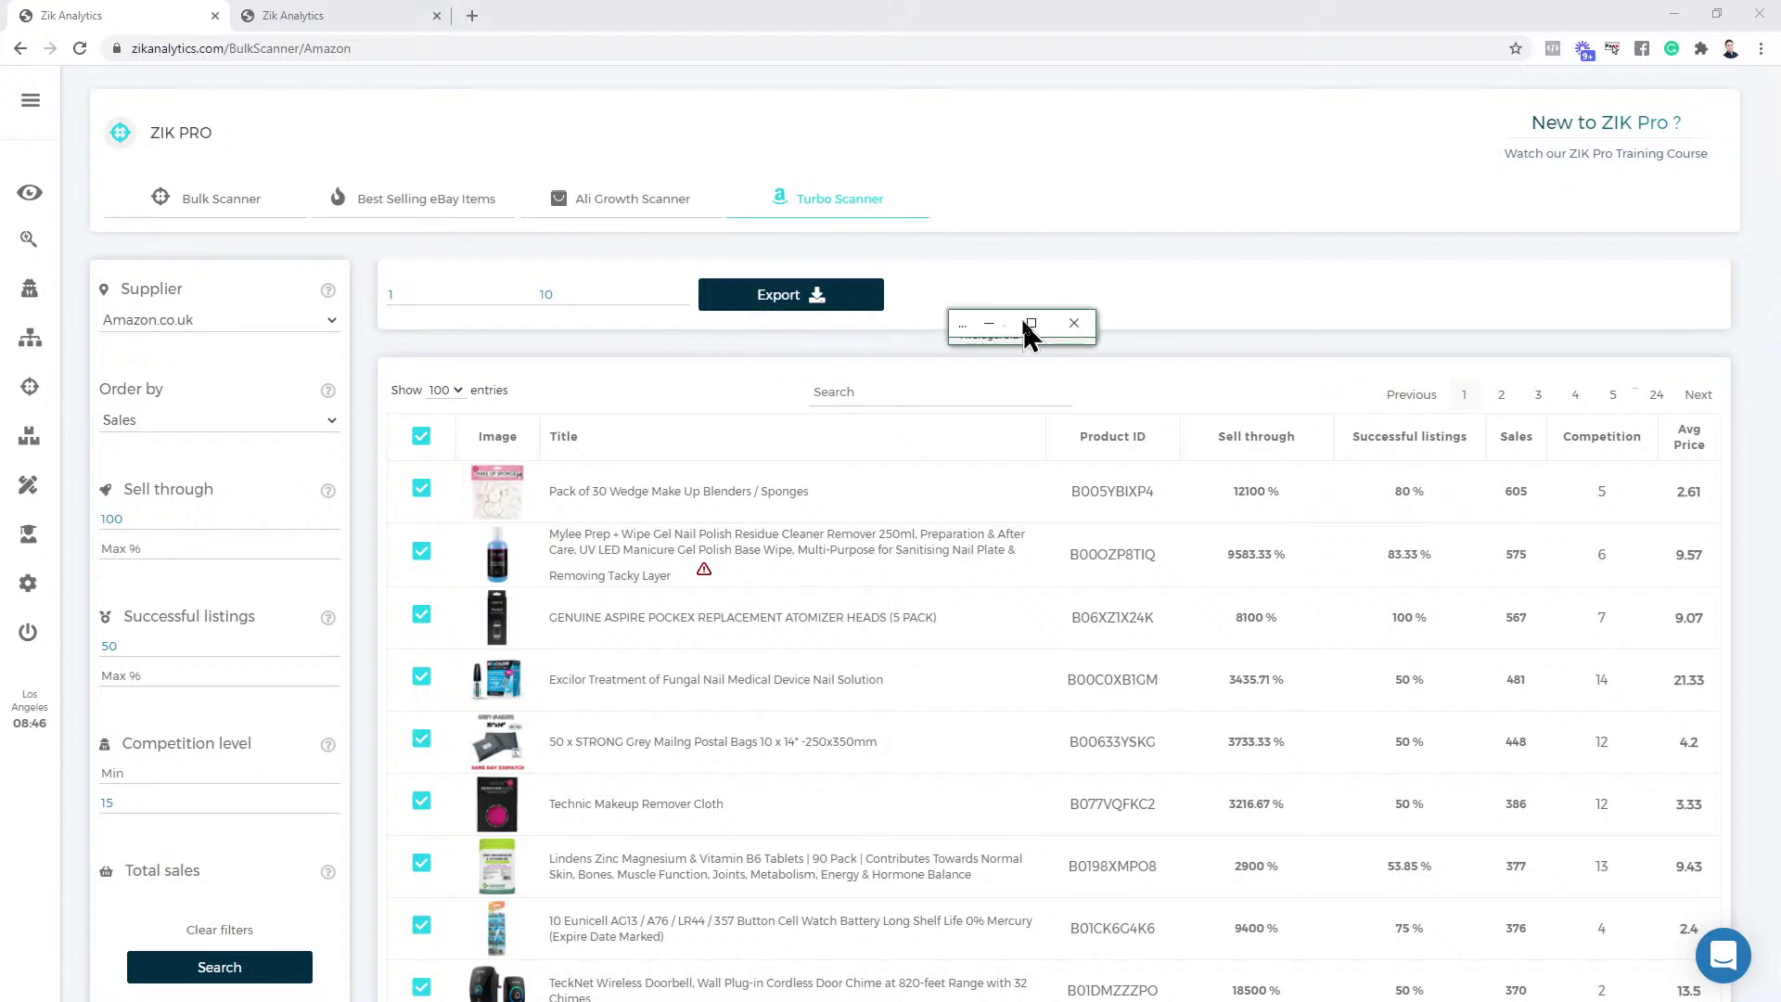
pyautogui.moveTo(139, 258); pyautogui.dragTo(139, 369)
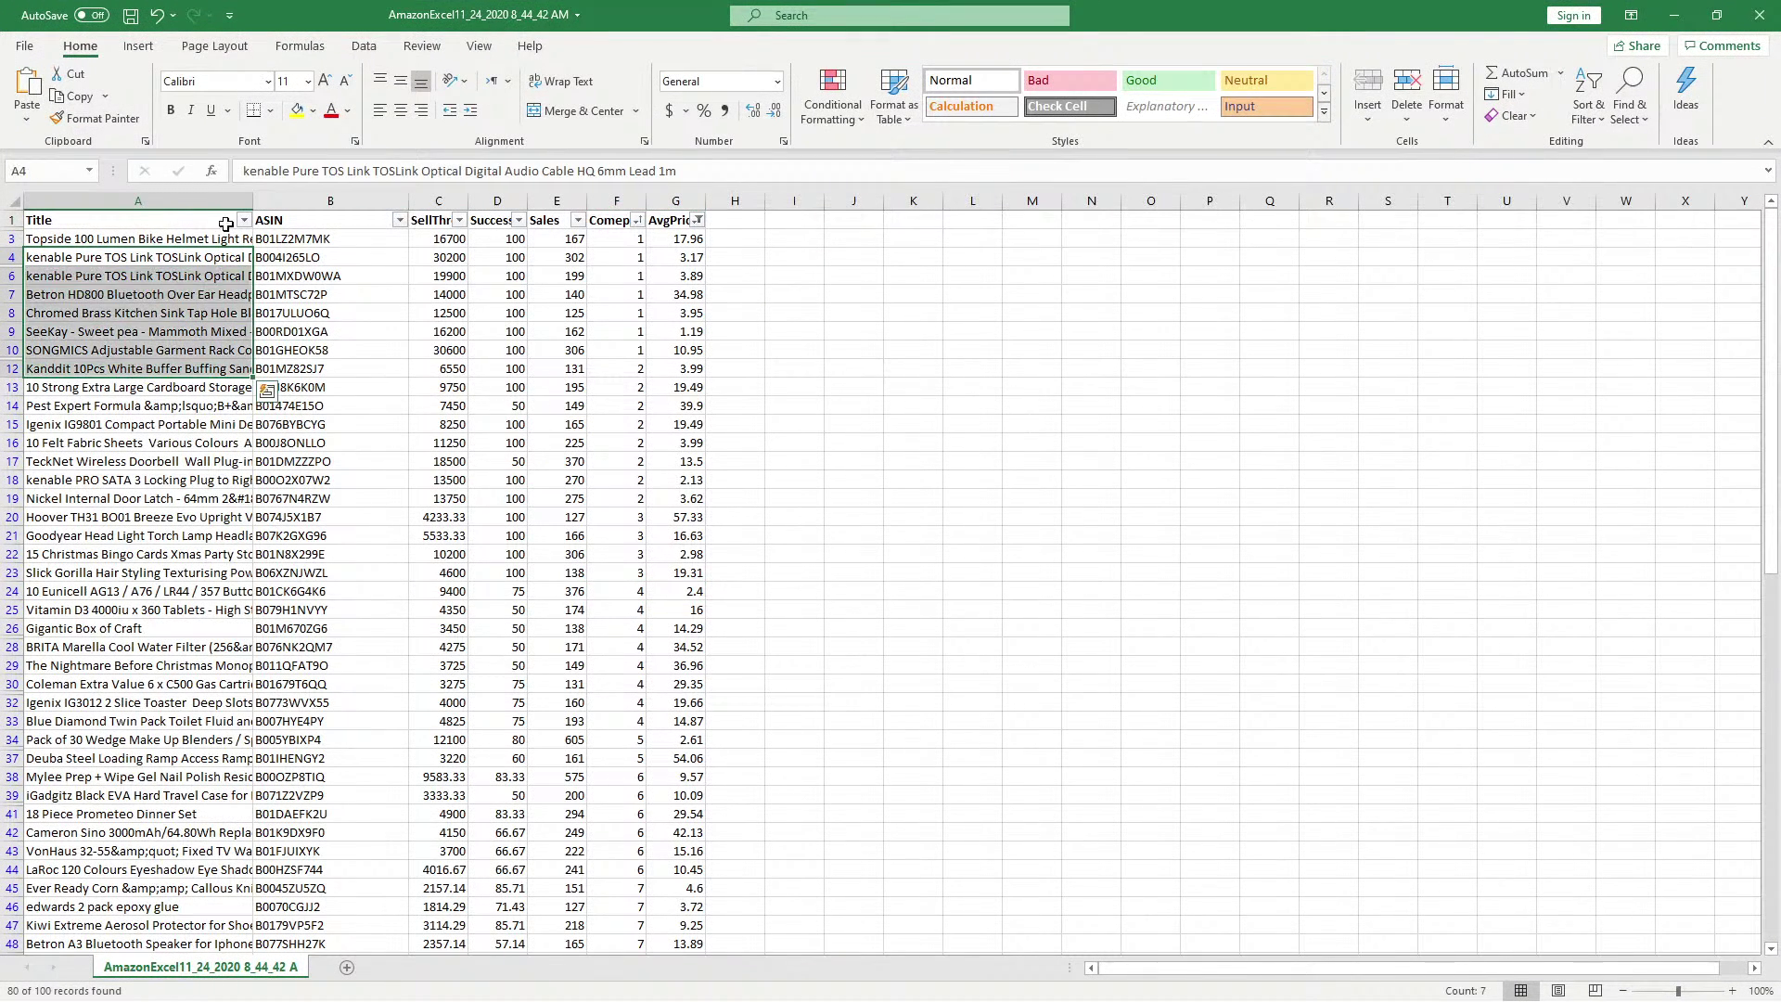
pyautogui.moveTo(252, 200); pyautogui.dragTo(365, 997)
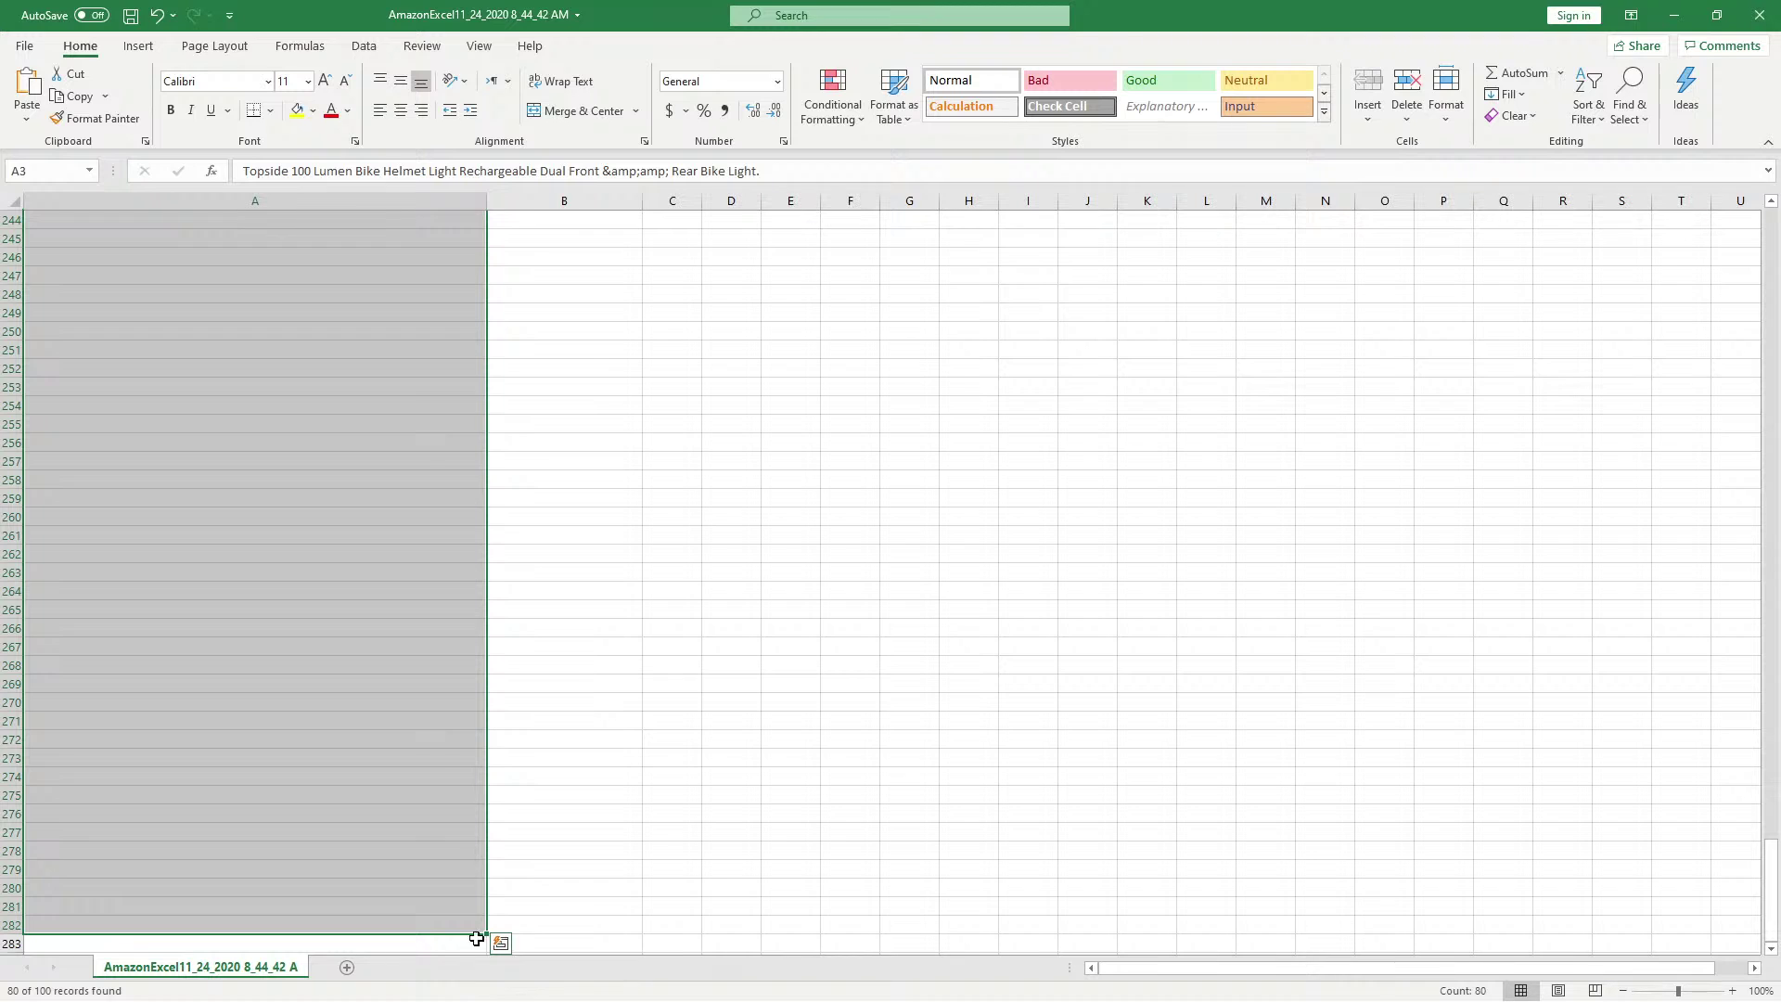
pyautogui.click(306, 665)
pyautogui.scroll(4, 275, 677)
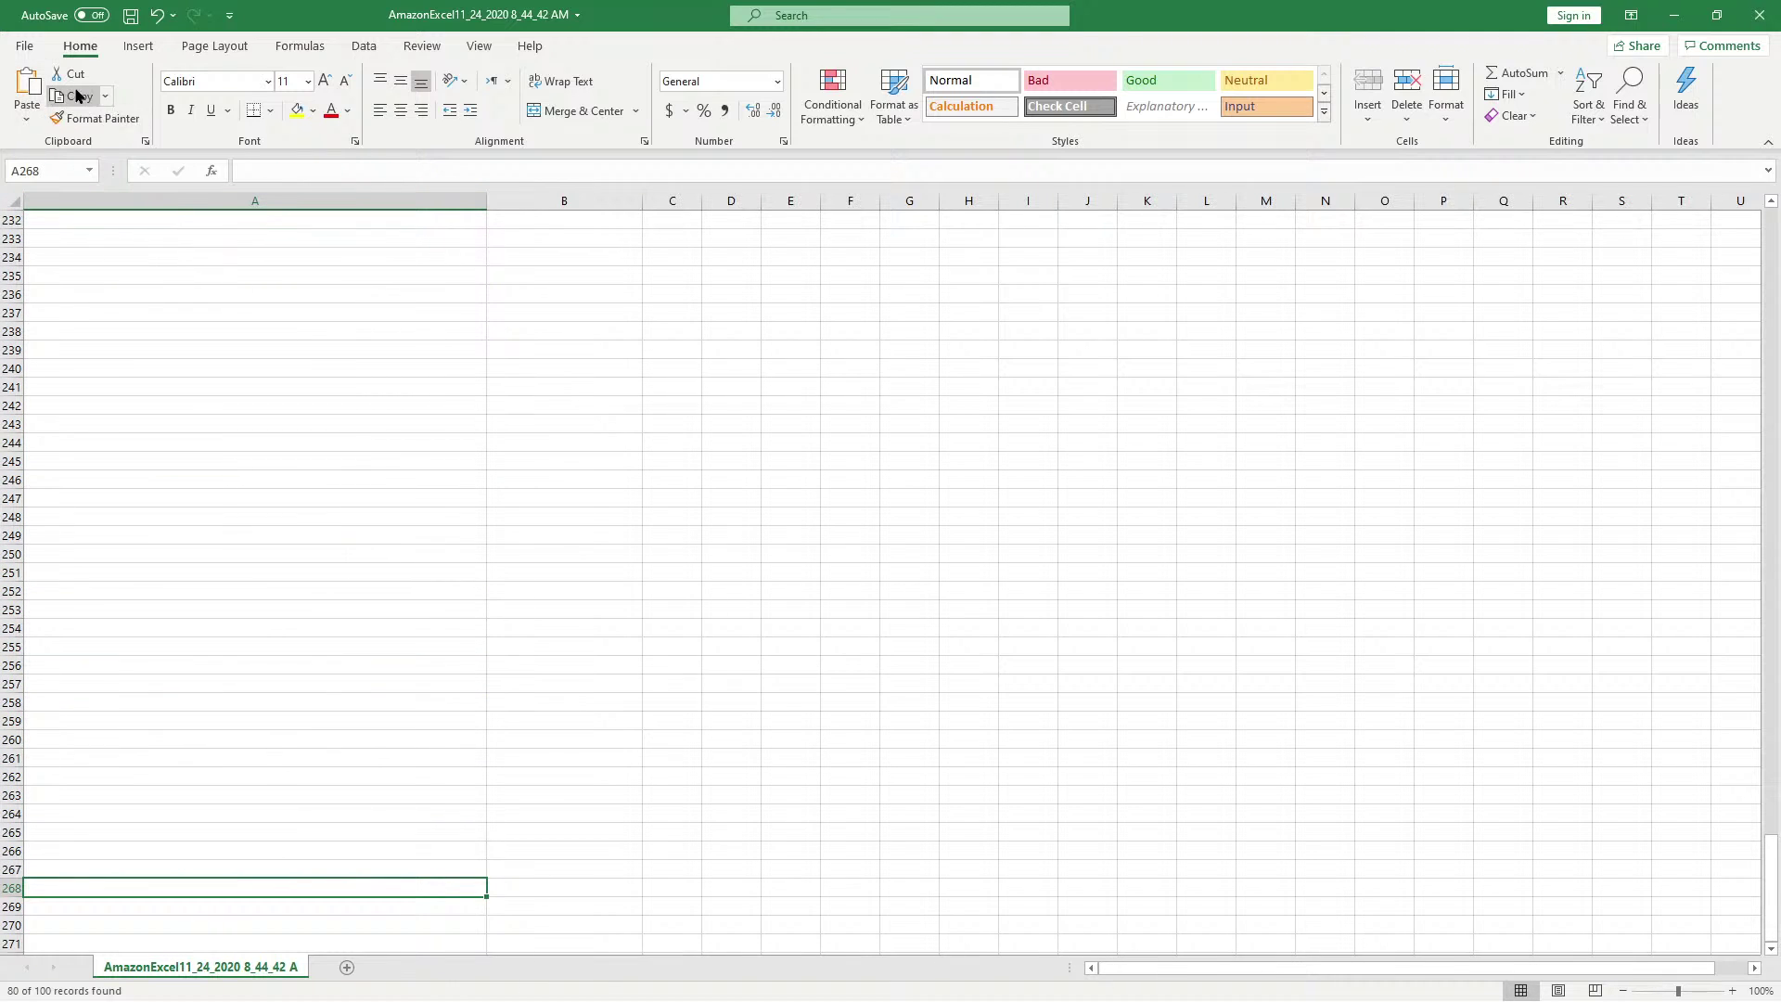
# Undo the Title column widening, the average price filtering and the competition sorting
pyautogui.click(155, 15)
pyautogui.click(156, 15)
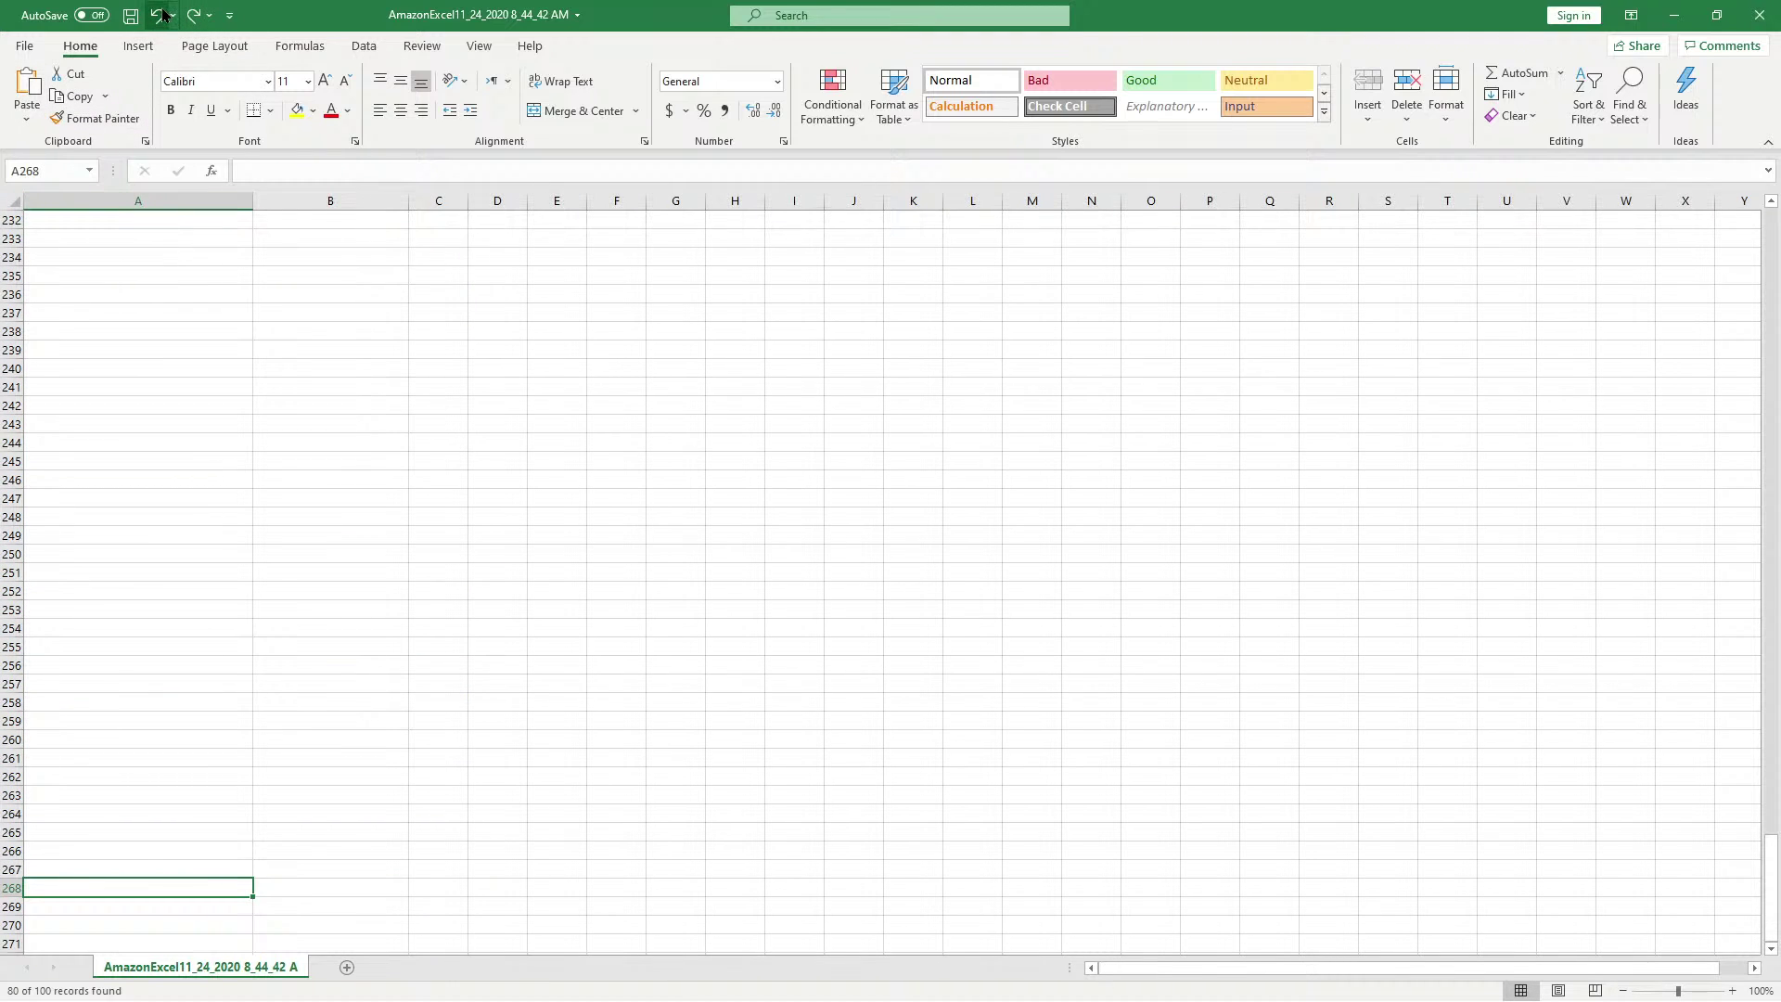
pyautogui.click(156, 15)
pyautogui.click(777, 518)
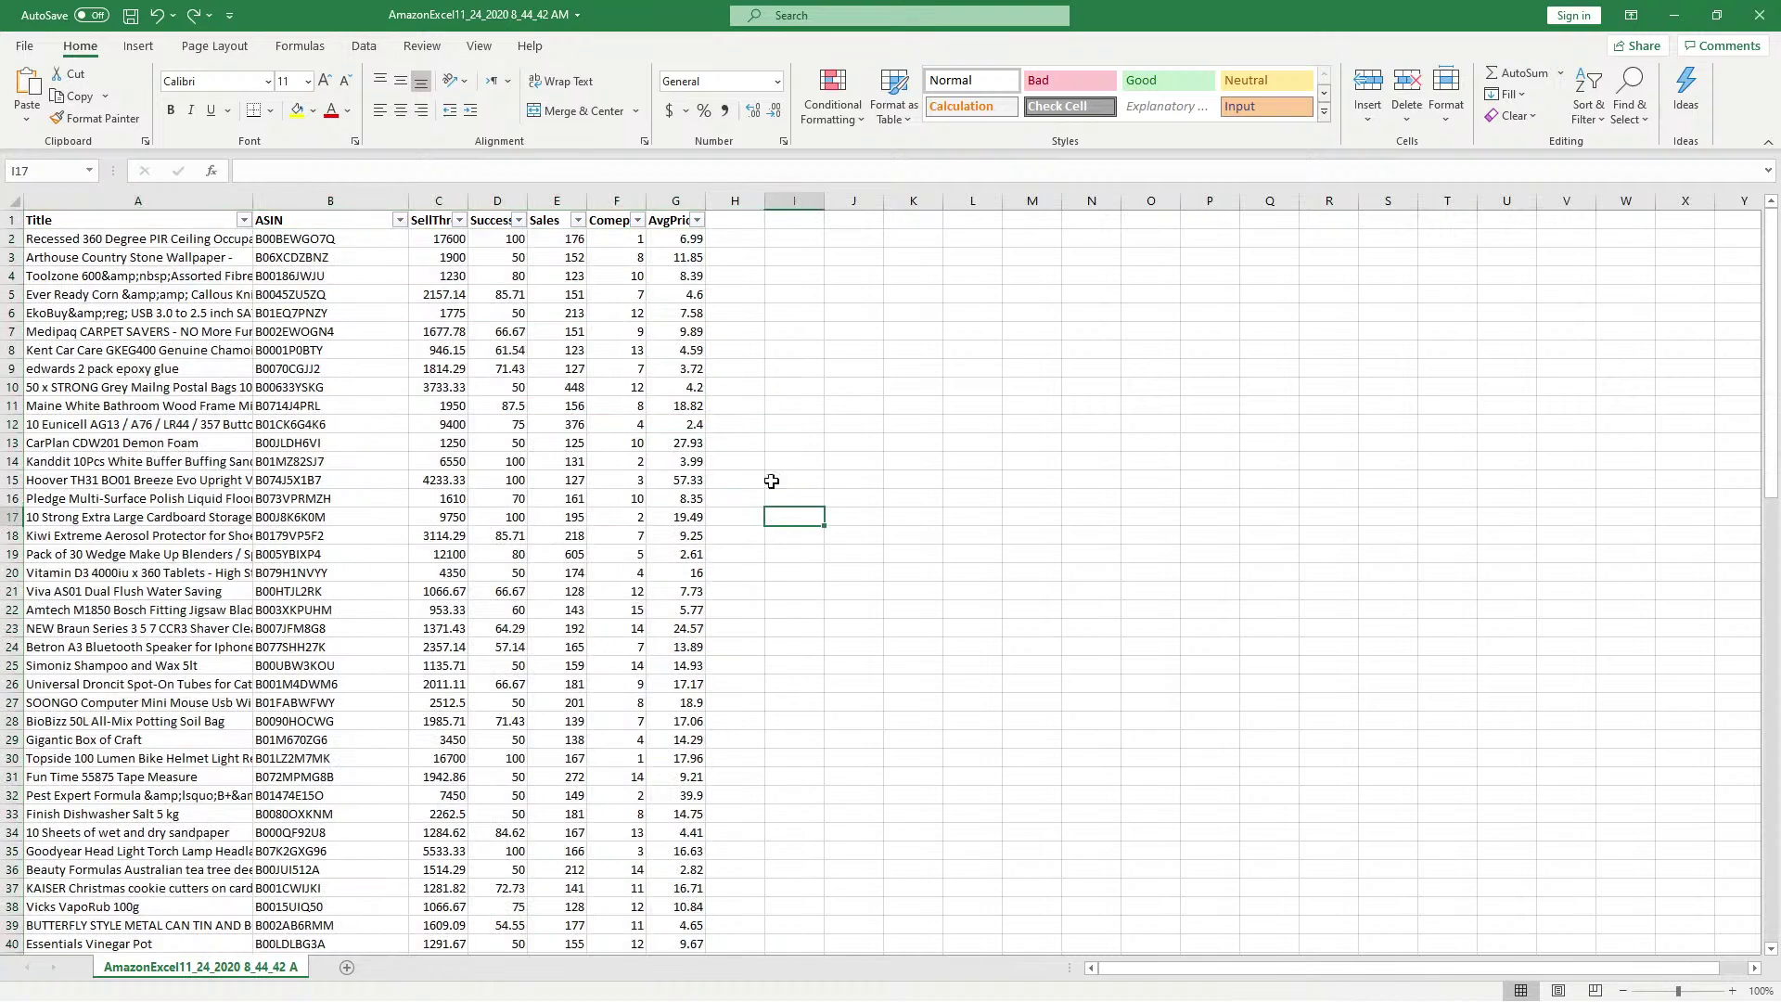
# Switch to ZIK Analytics in the browser and clear the export's from and to page numbers in the Turbo Scanner
pyautogui.hotkey('alt', 'Tab')
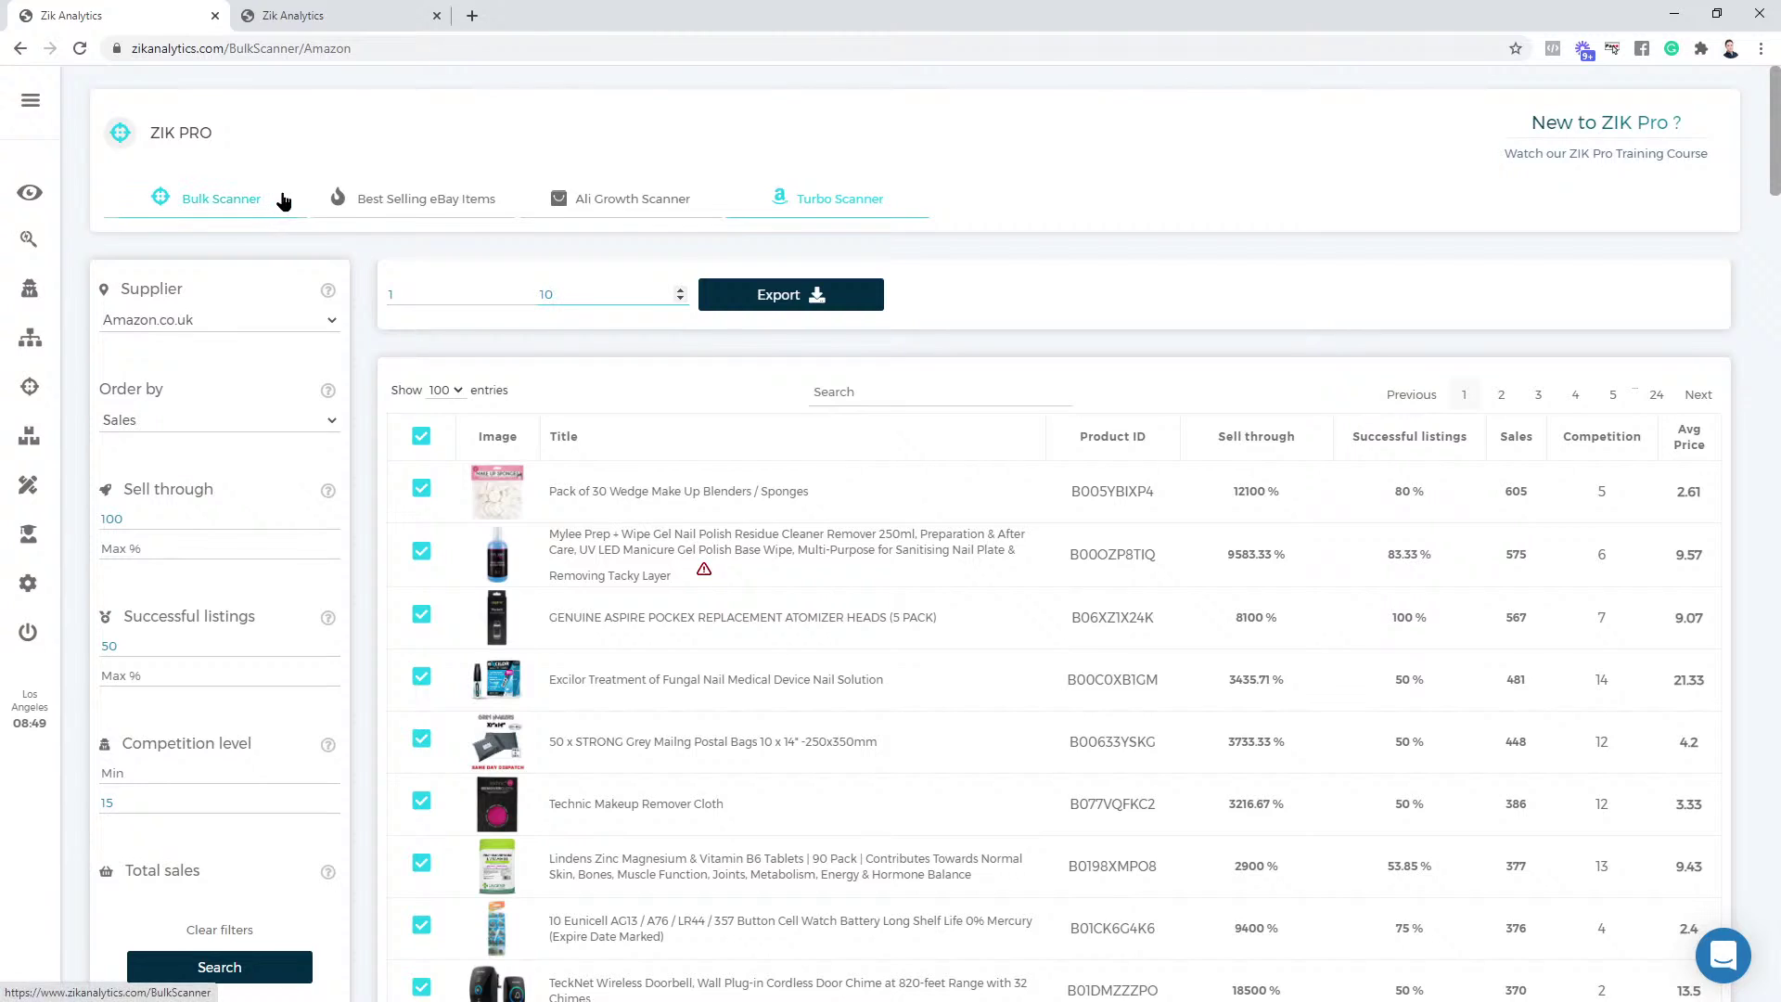
pyautogui.doubleClick(595, 292)
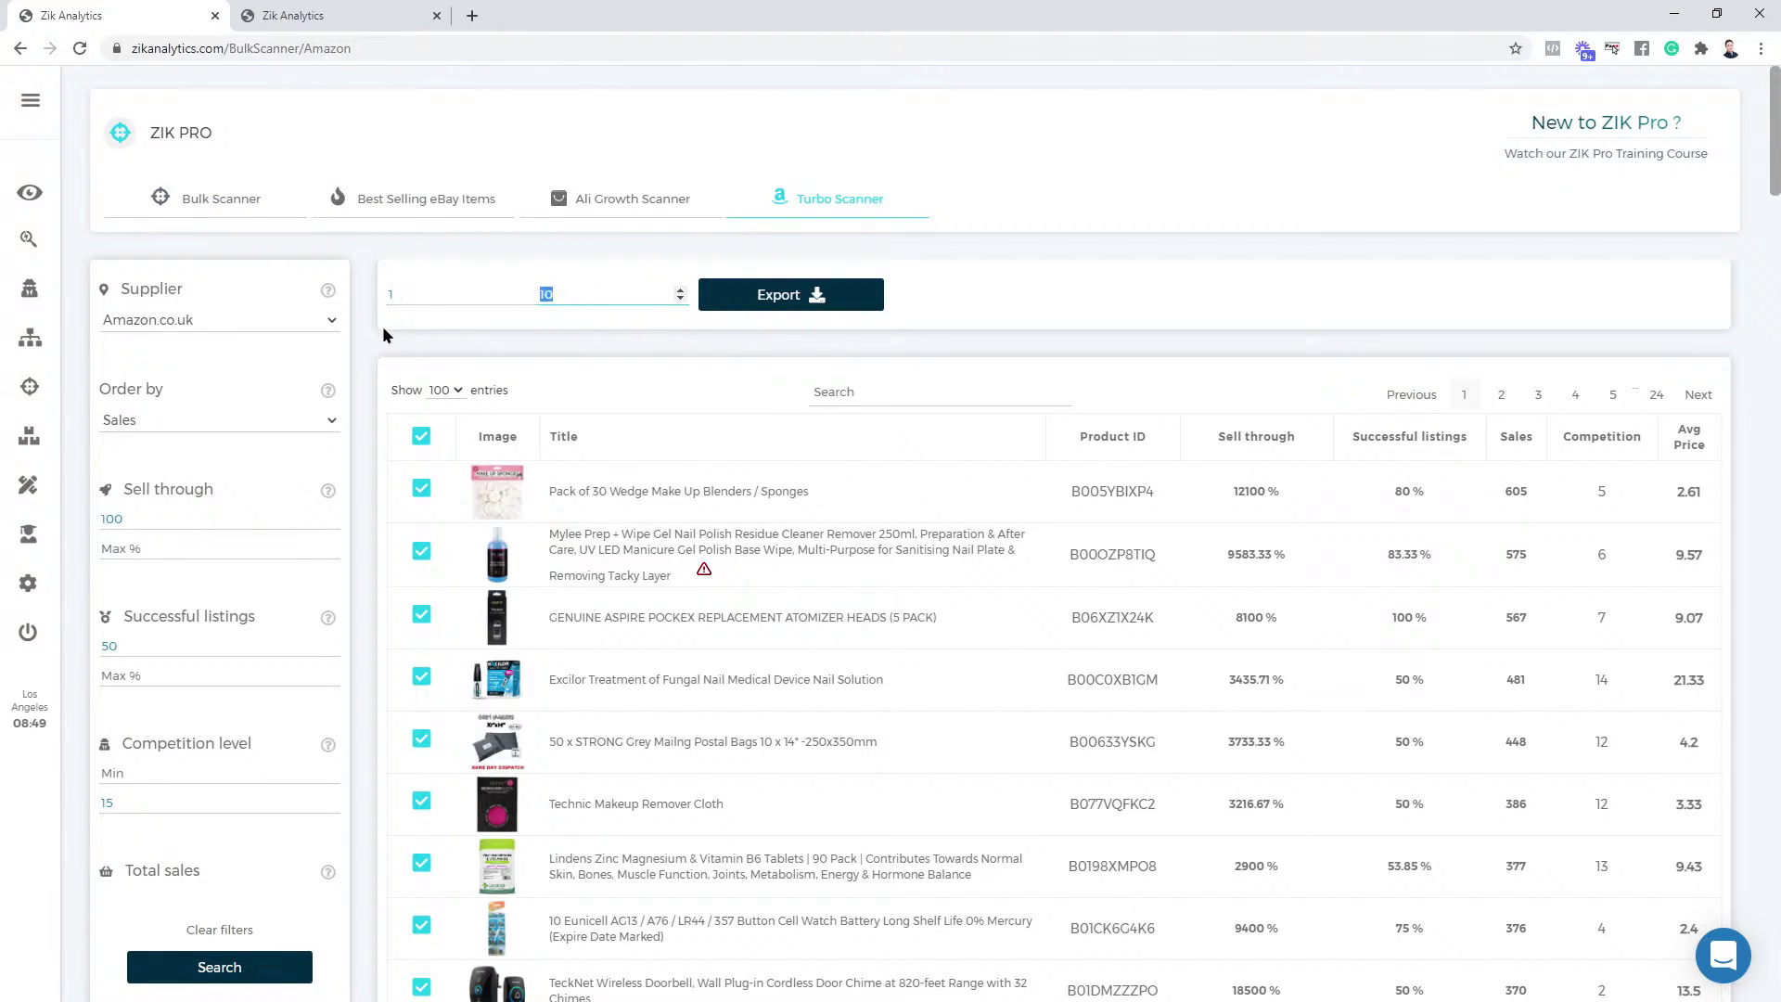
pyautogui.press('BackSpace')
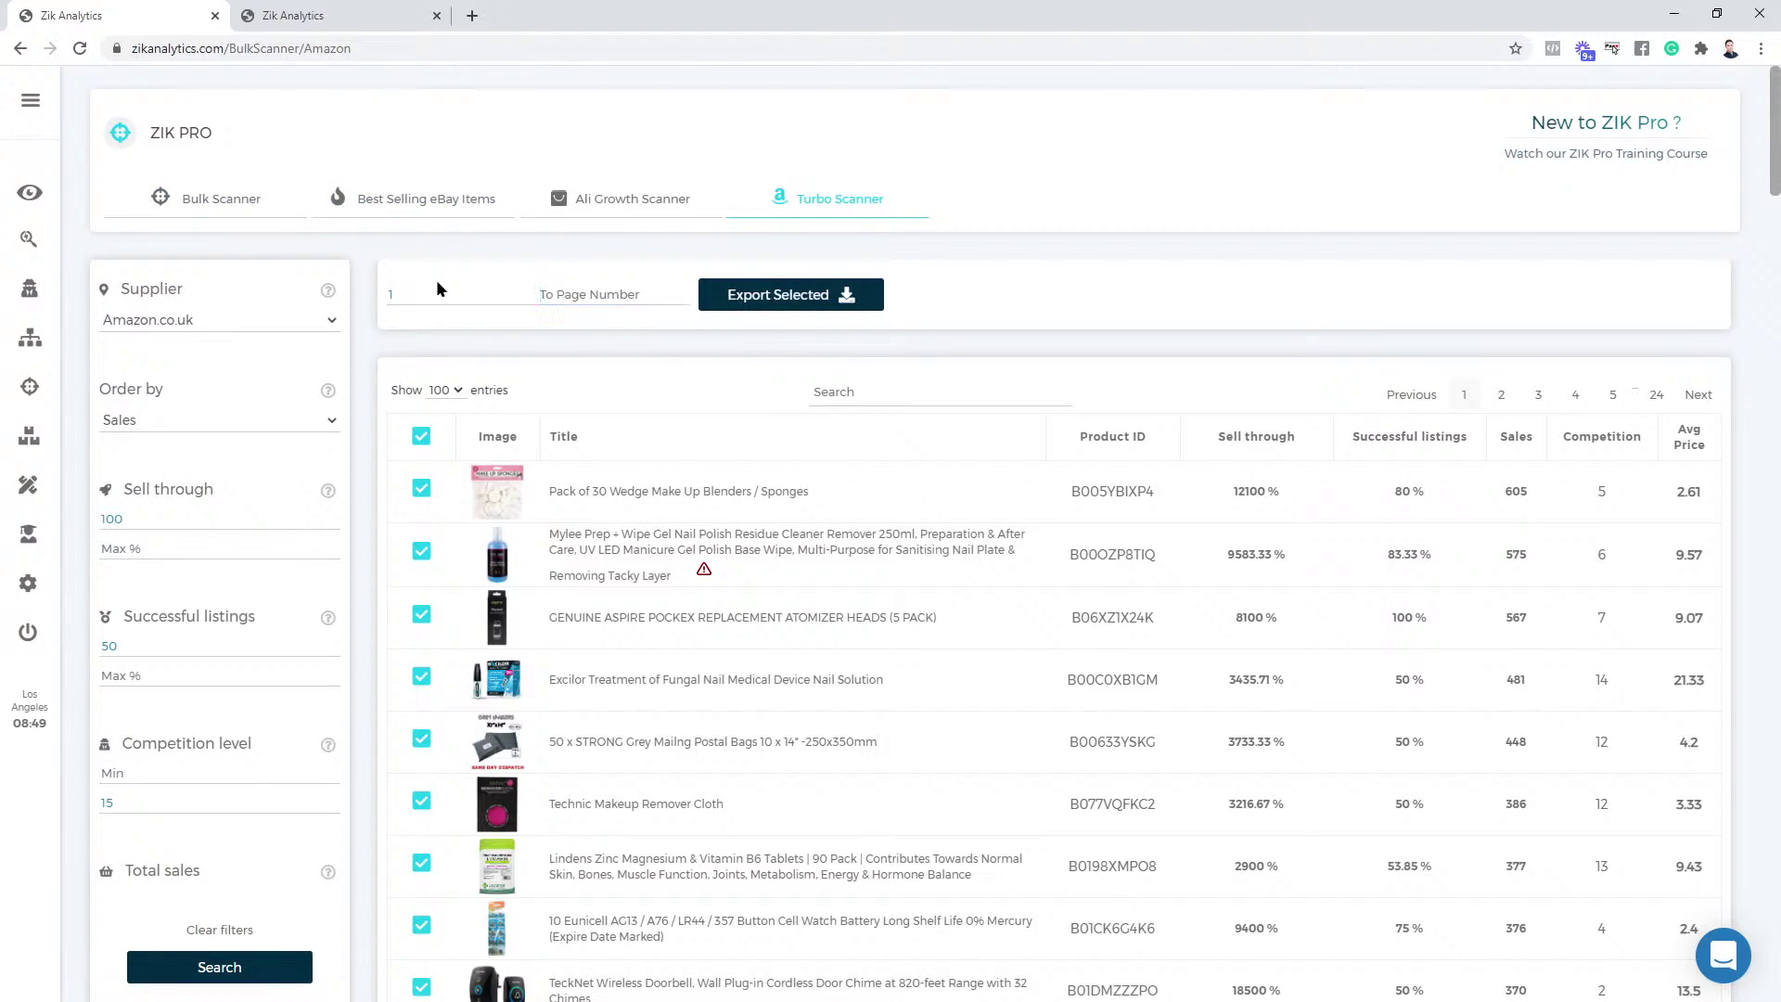
pyautogui.click(436, 292)
pyautogui.press('BackSpace')
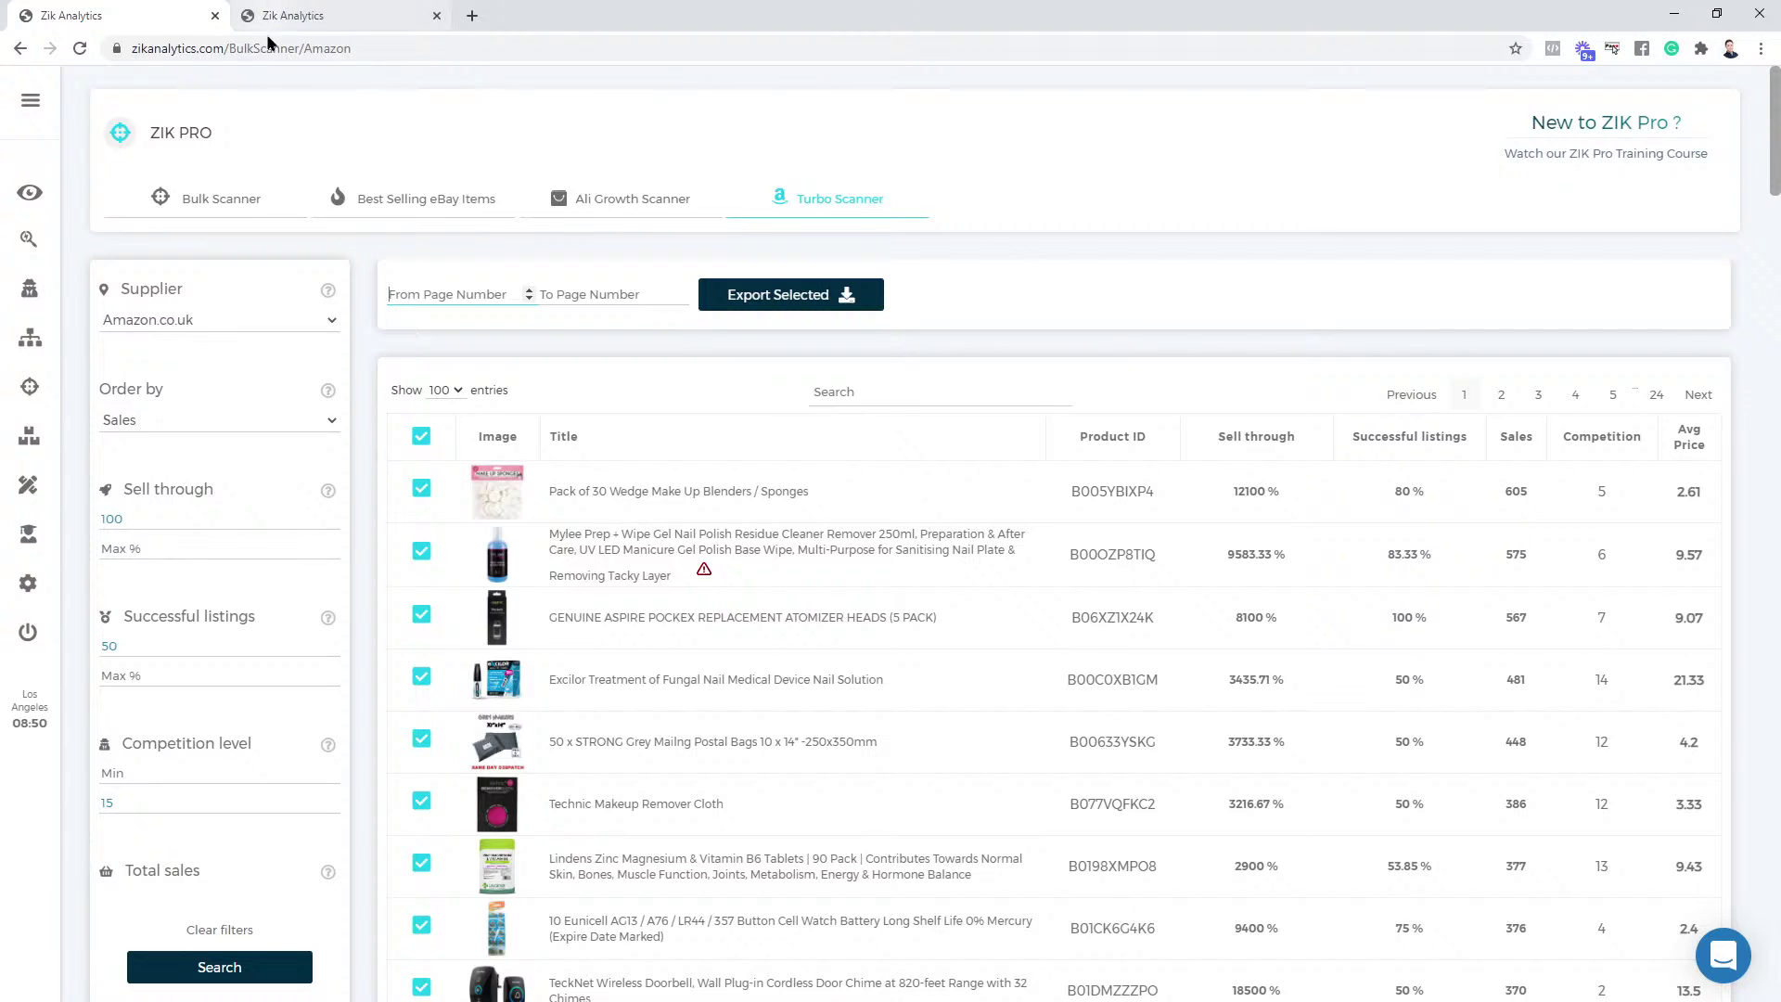
# Open the Bulk Scanner in the first browser tab and the Competitor research page in a new tab
pyautogui.click(200, 197)
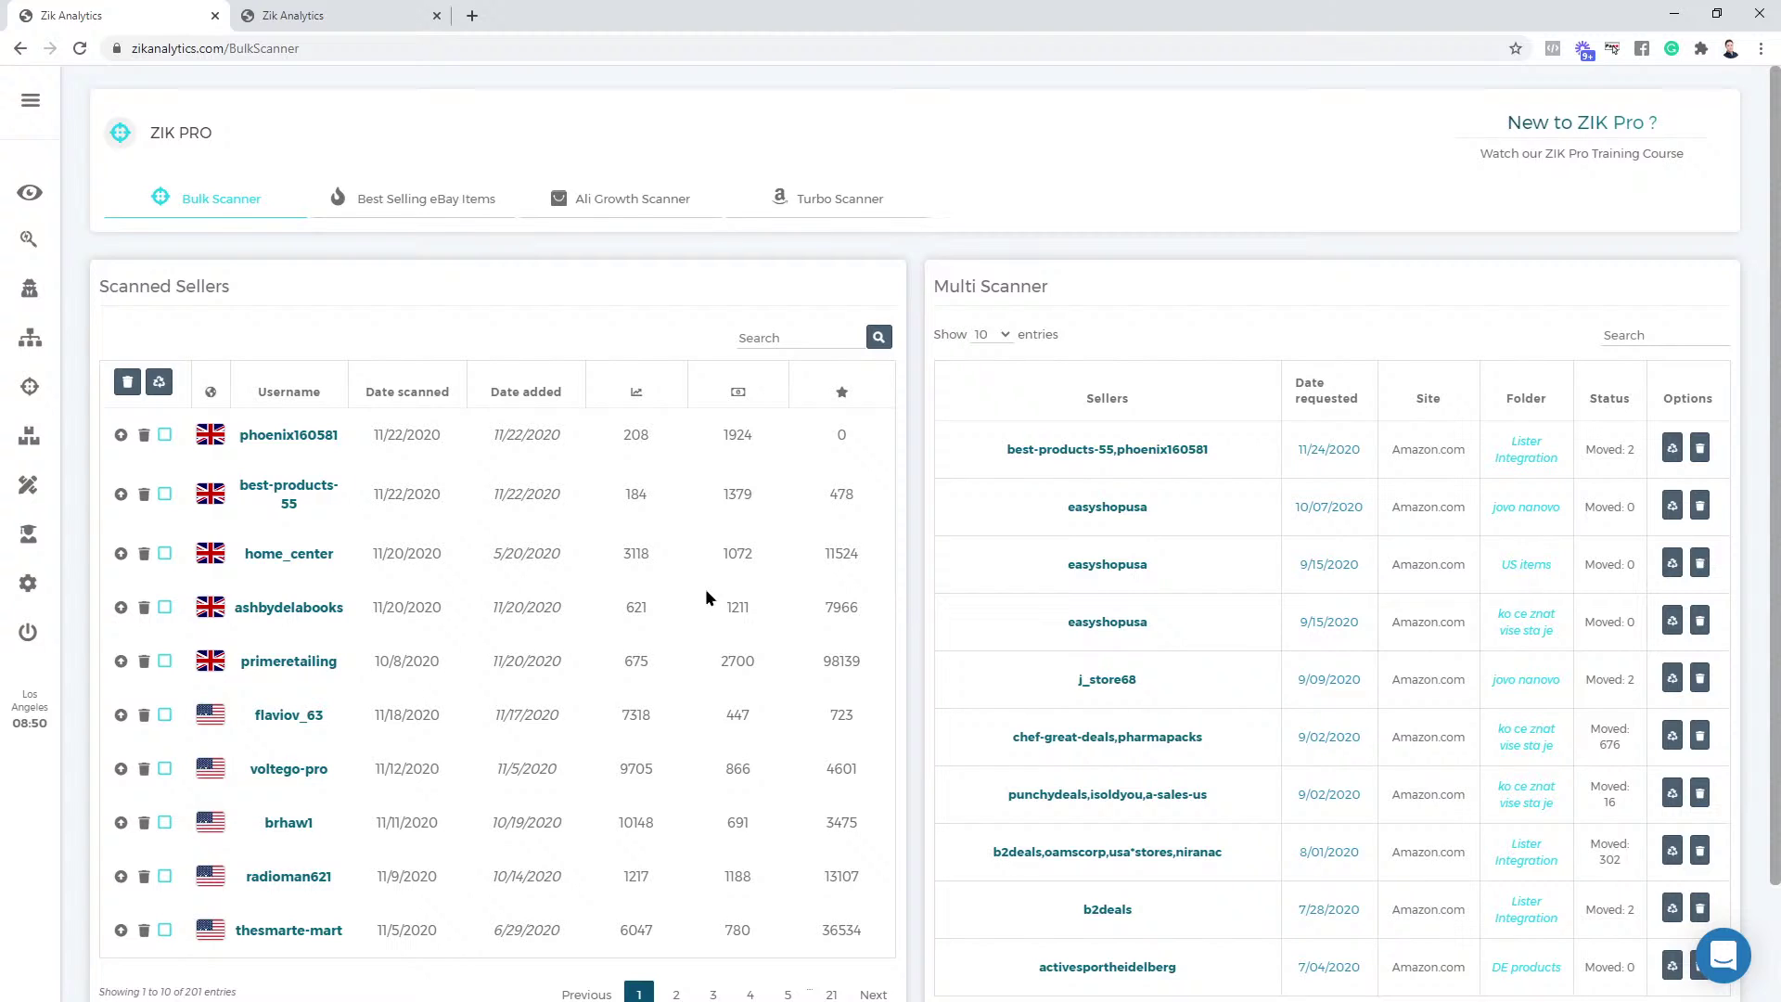
pyautogui.click(336, 15)
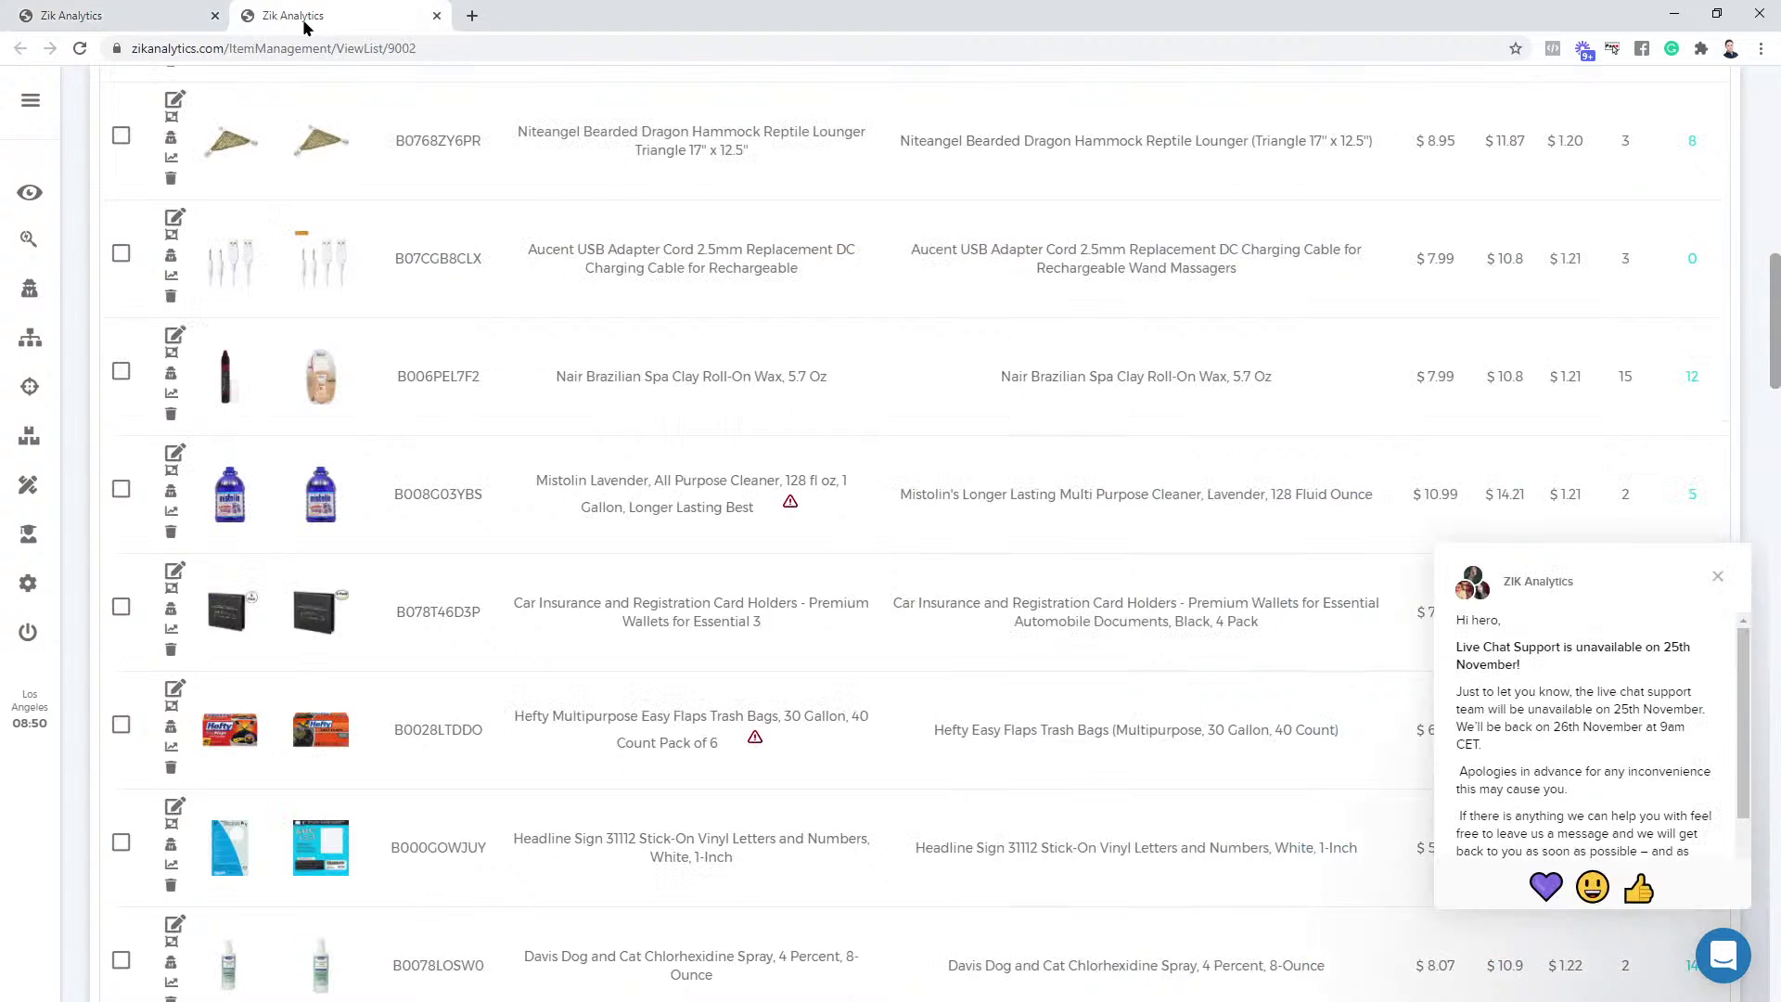
pyautogui.rightClick(29, 289)
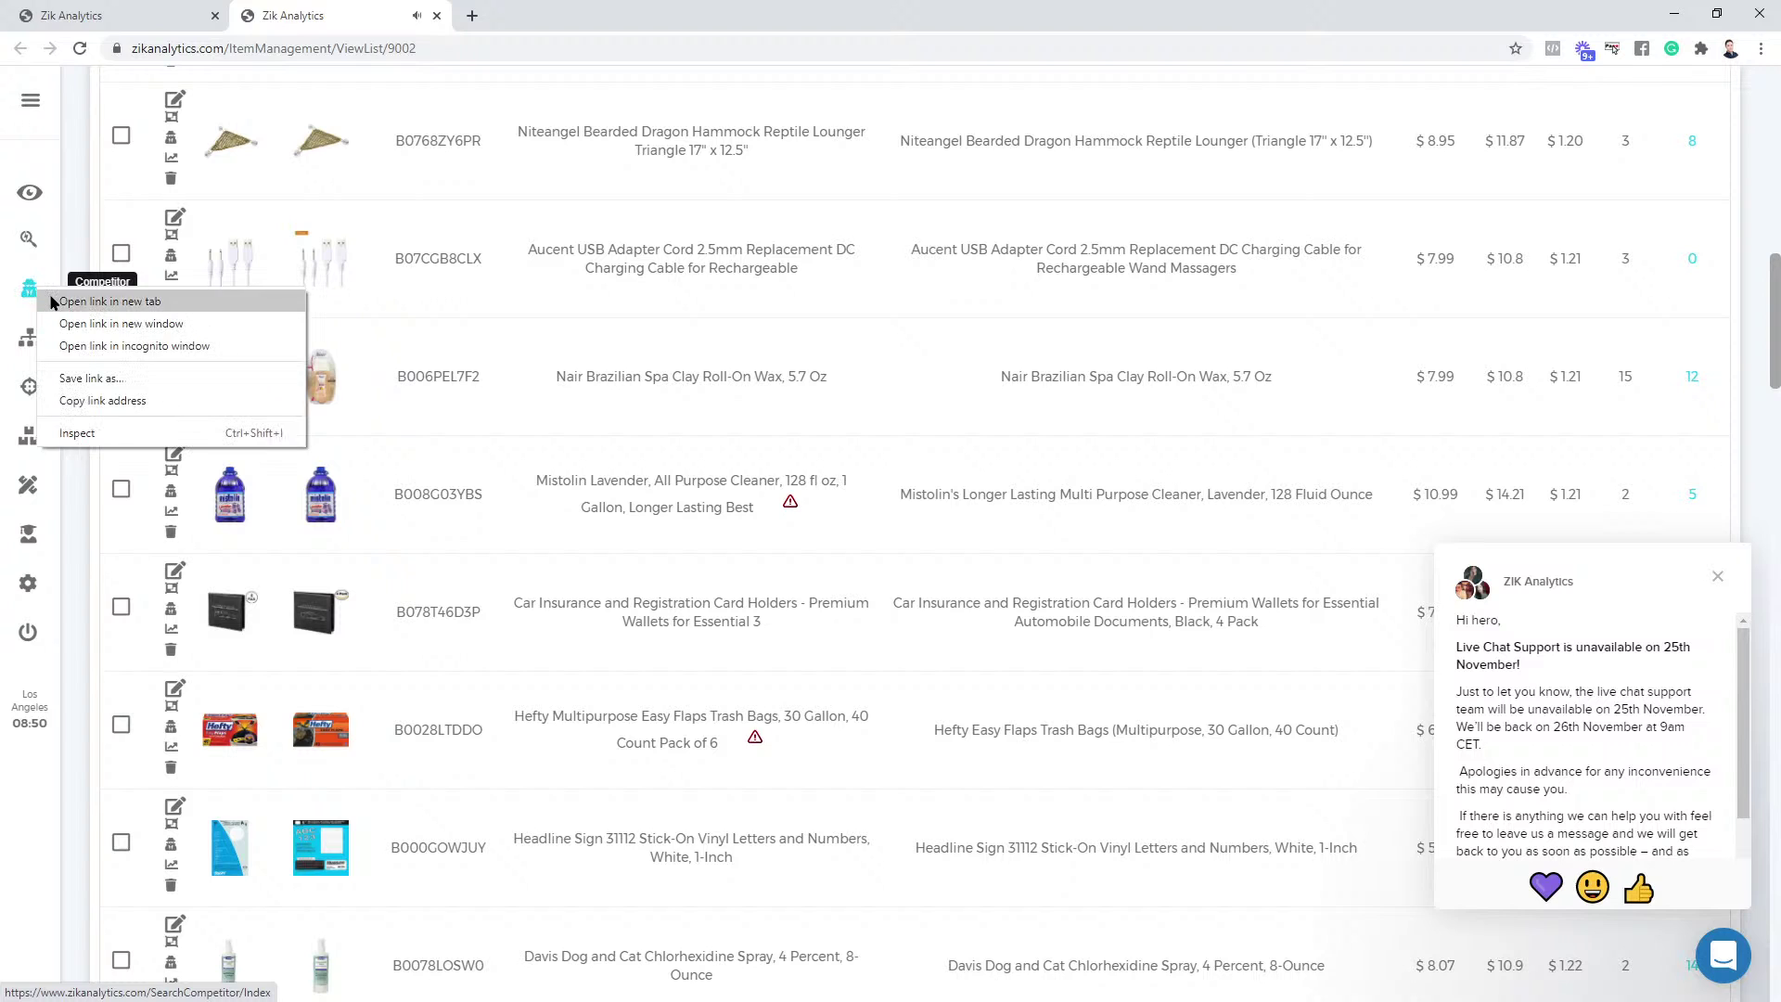
pyautogui.click(111, 310)
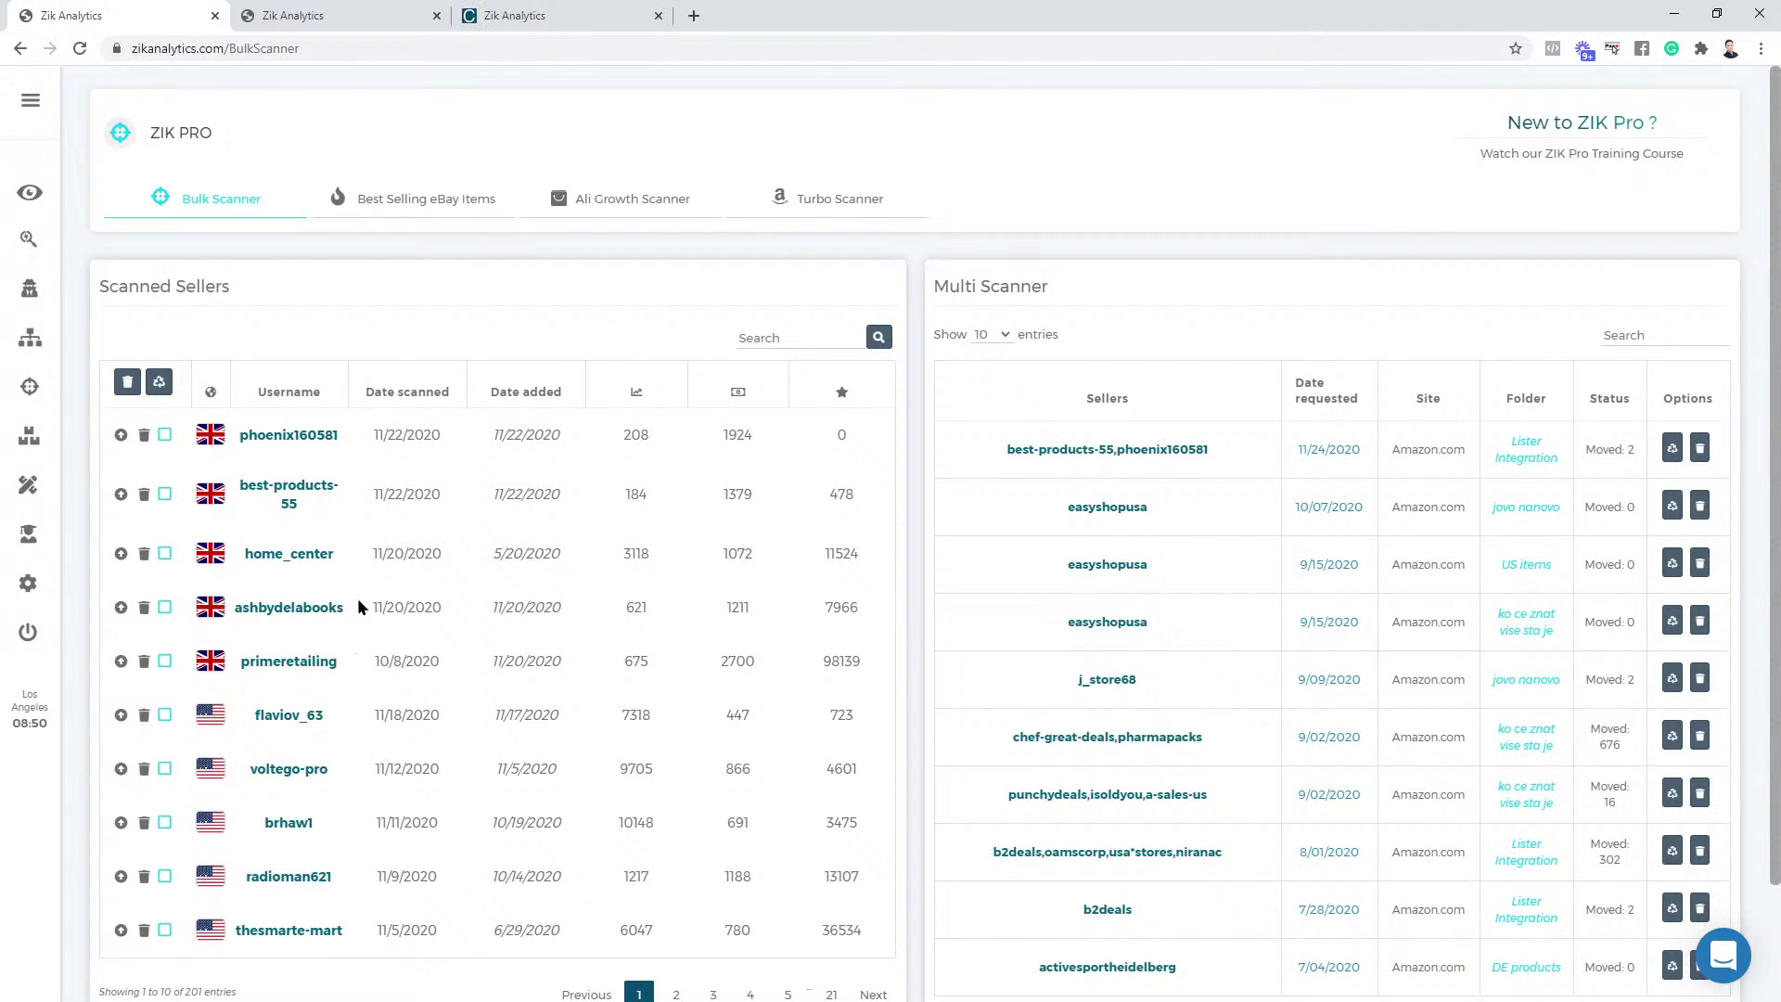
# Copy the seller username ashbydelabooks from the scanned sellers, search for it in Competitor research over 14 days and view the results
pyautogui.scroll(-1, 350, 725)
pyautogui.scroll(1, 351, 725)
pyautogui.moveTo(350, 616); pyautogui.dragTo(225, 616)
pyautogui.hotkey('ctrl', 'c')
pyautogui.click(554, 11)
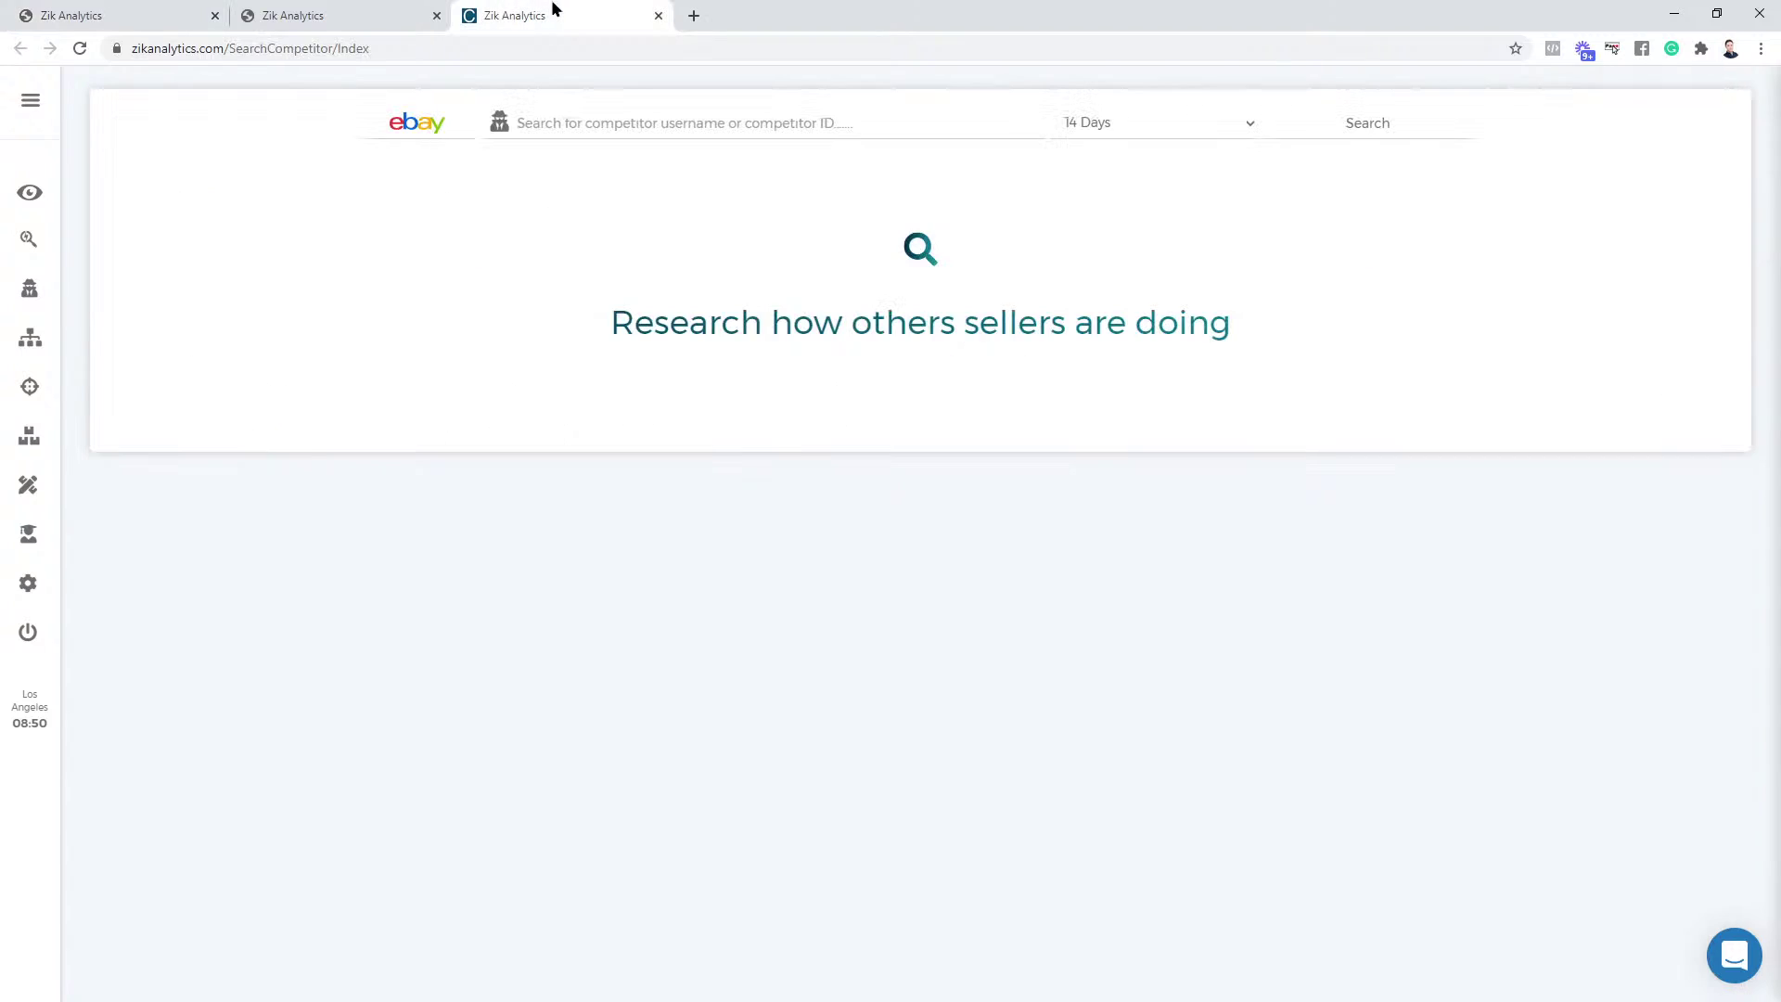
pyautogui.click(541, 119)
pyautogui.hotkey('ctrl', 'v')
pyautogui.click(1291, 138)
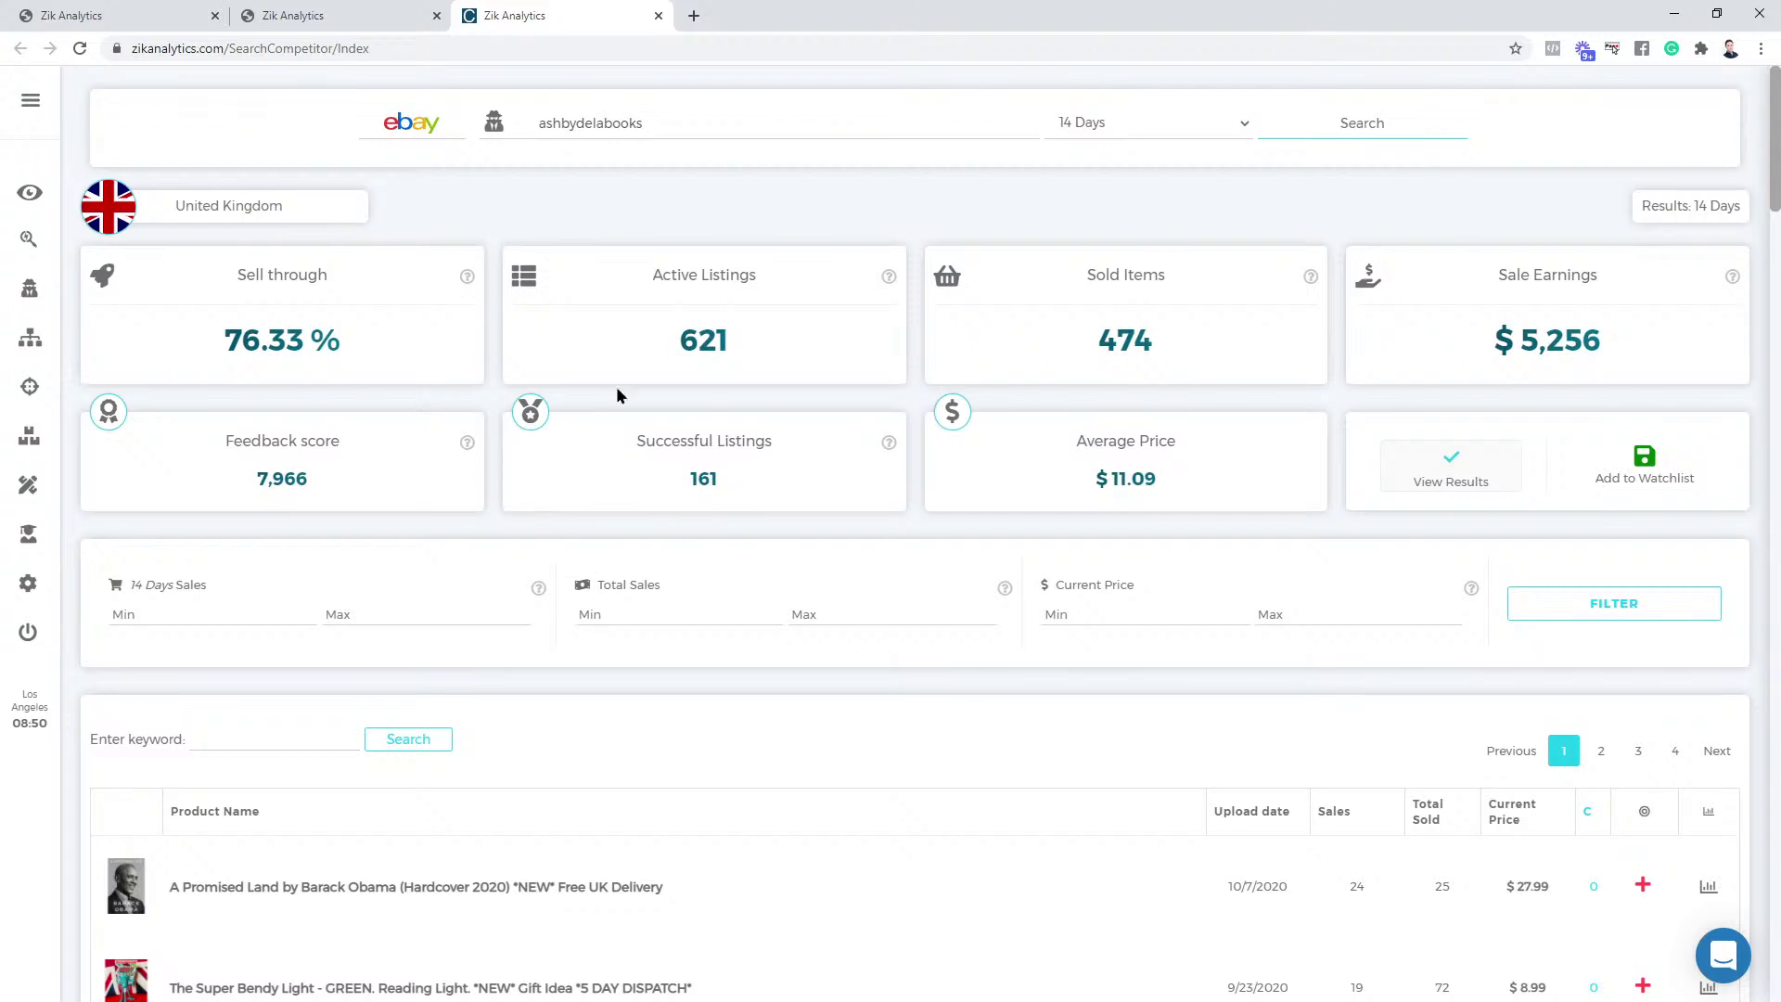
pyautogui.scroll(-3, 1282, 349)
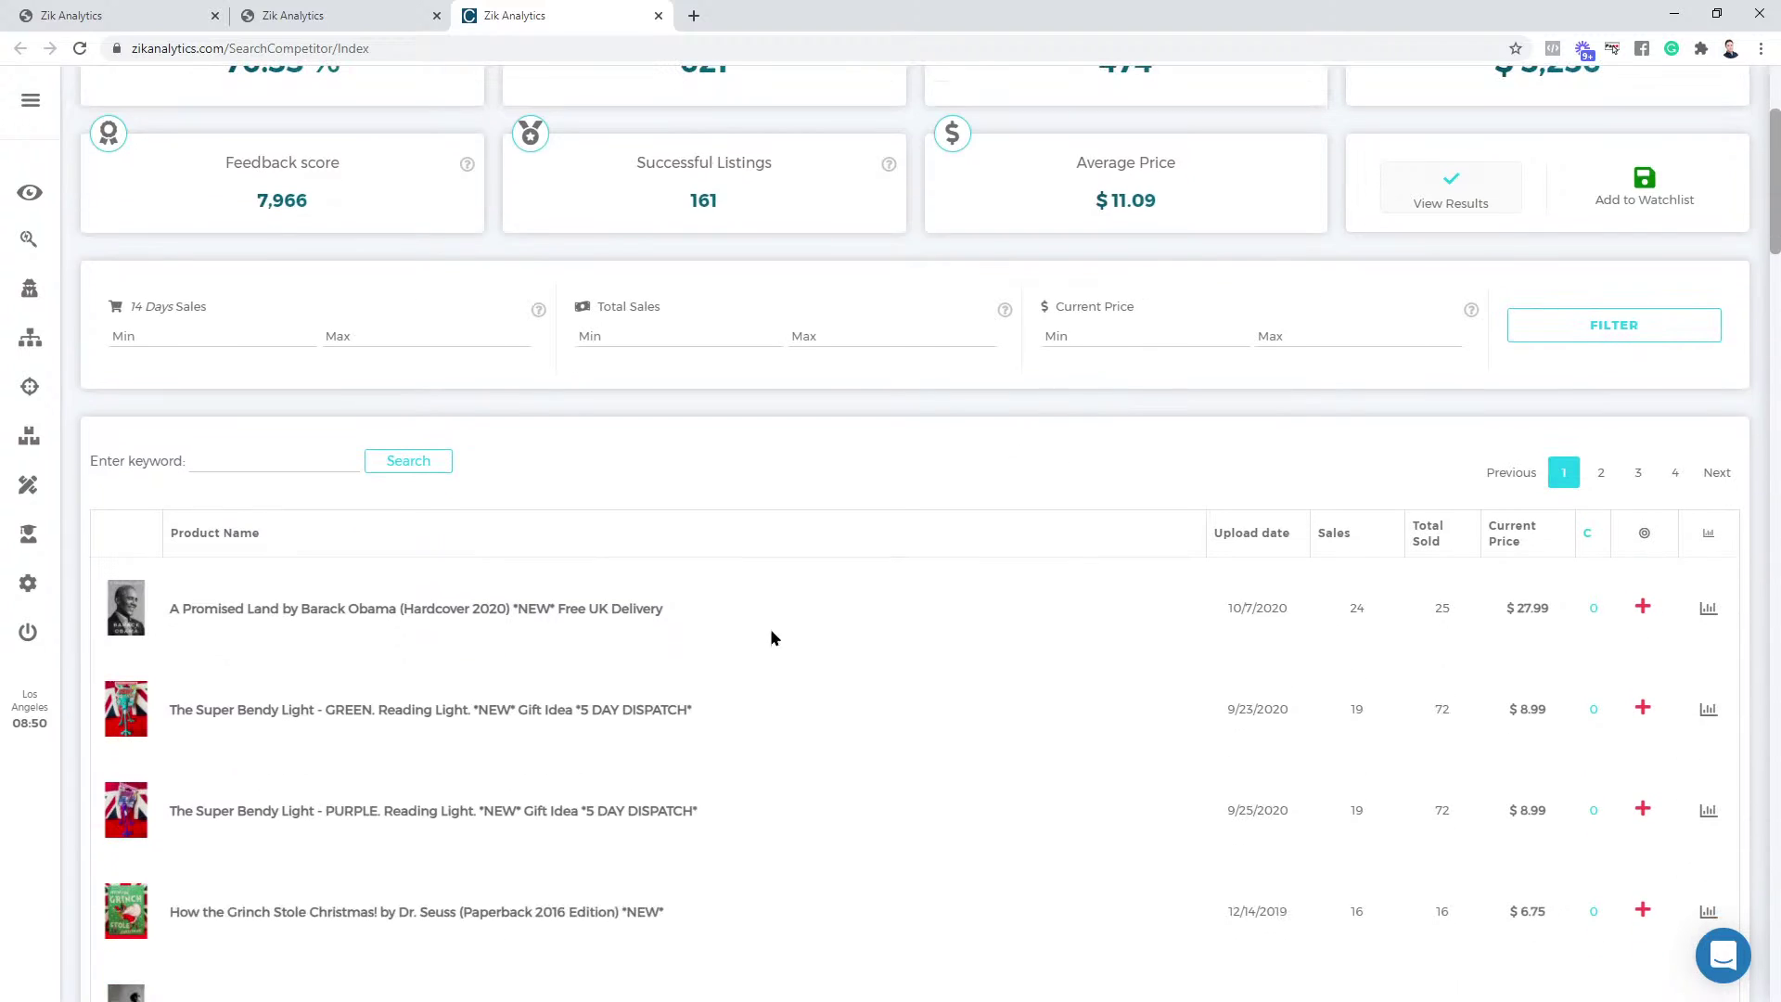
pyautogui.scroll(3, 37, 185)
# Switch the marketplace to eBay United Kingdom, search for the competitor ashbydelabooks again and view its product list
pyautogui.click(31, 102)
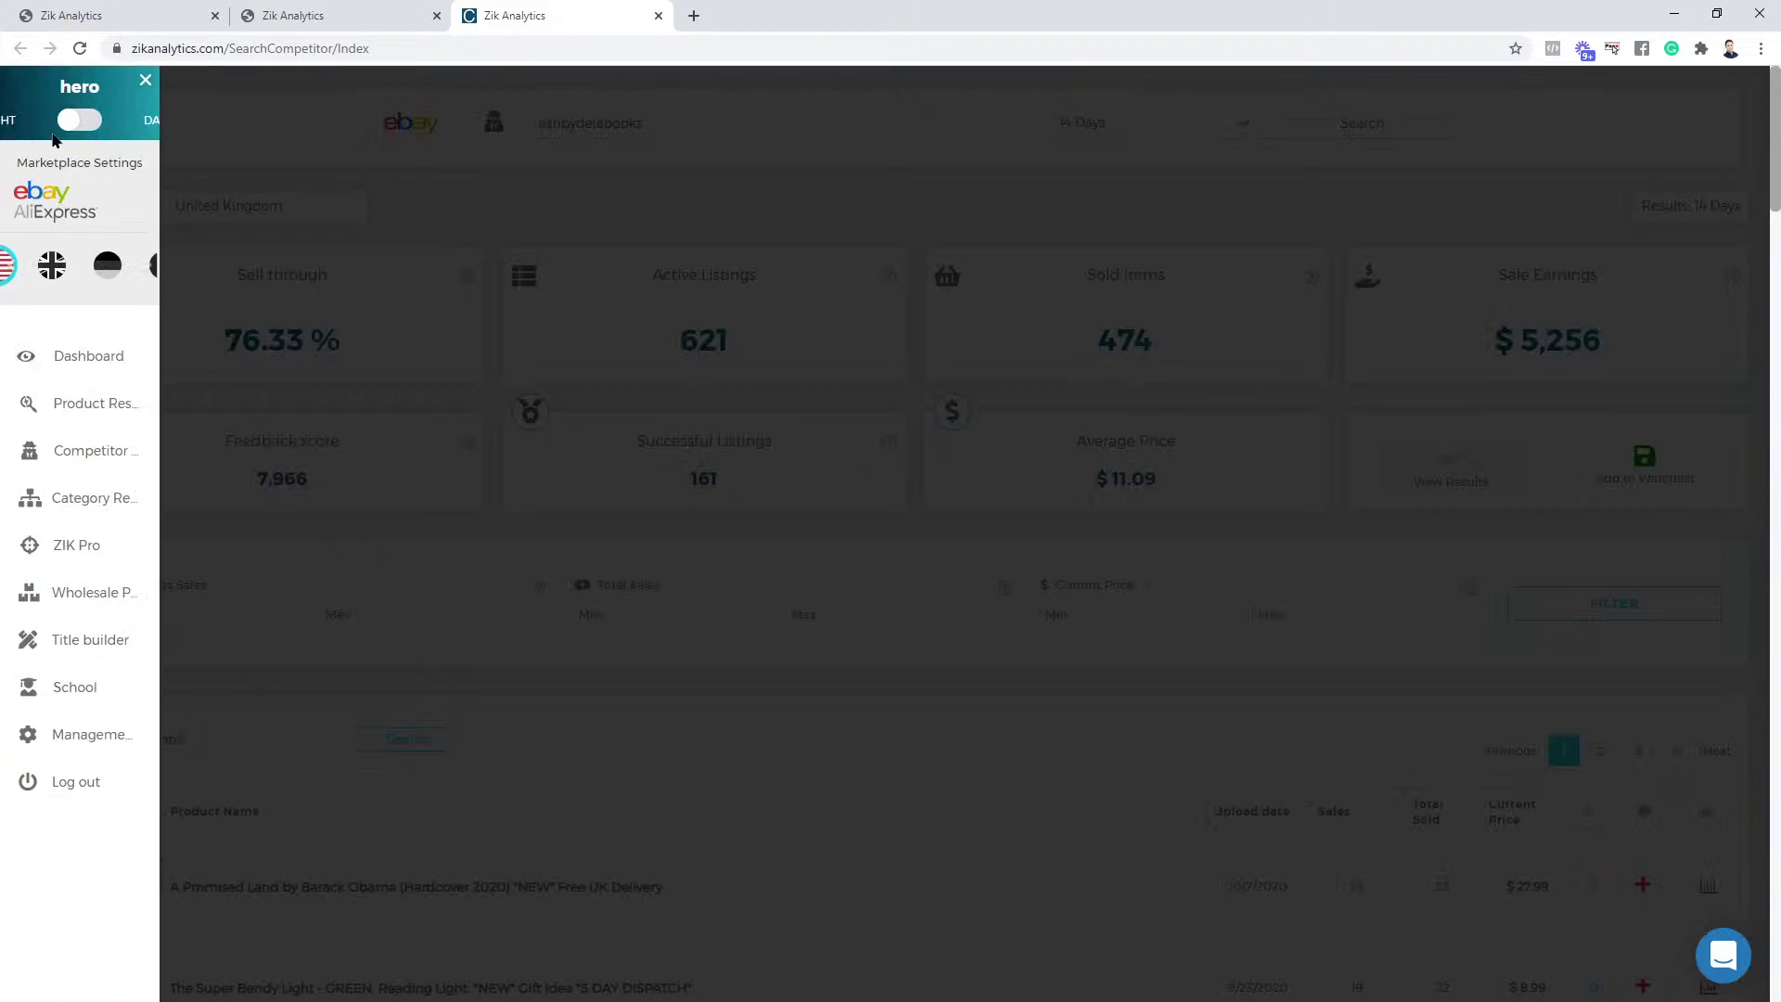
pyautogui.click(91, 446)
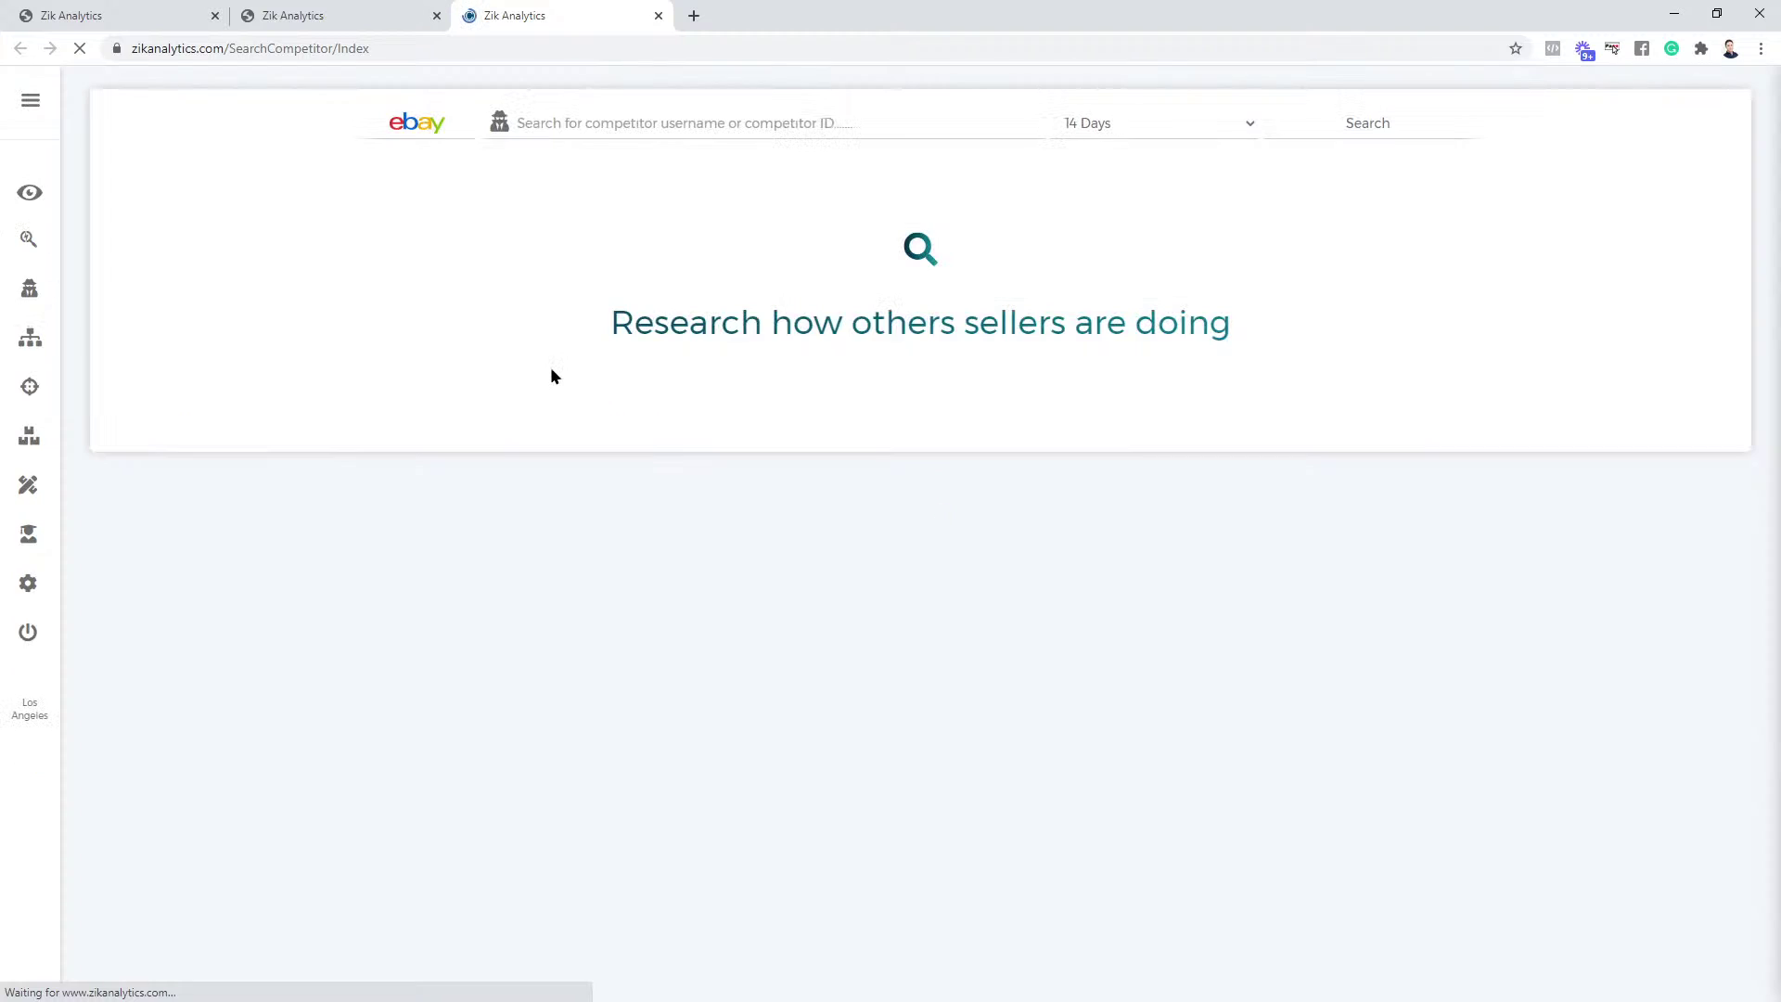
pyautogui.click(660, 130)
pyautogui.write('ashbydelabooks')
pyautogui.click(1342, 124)
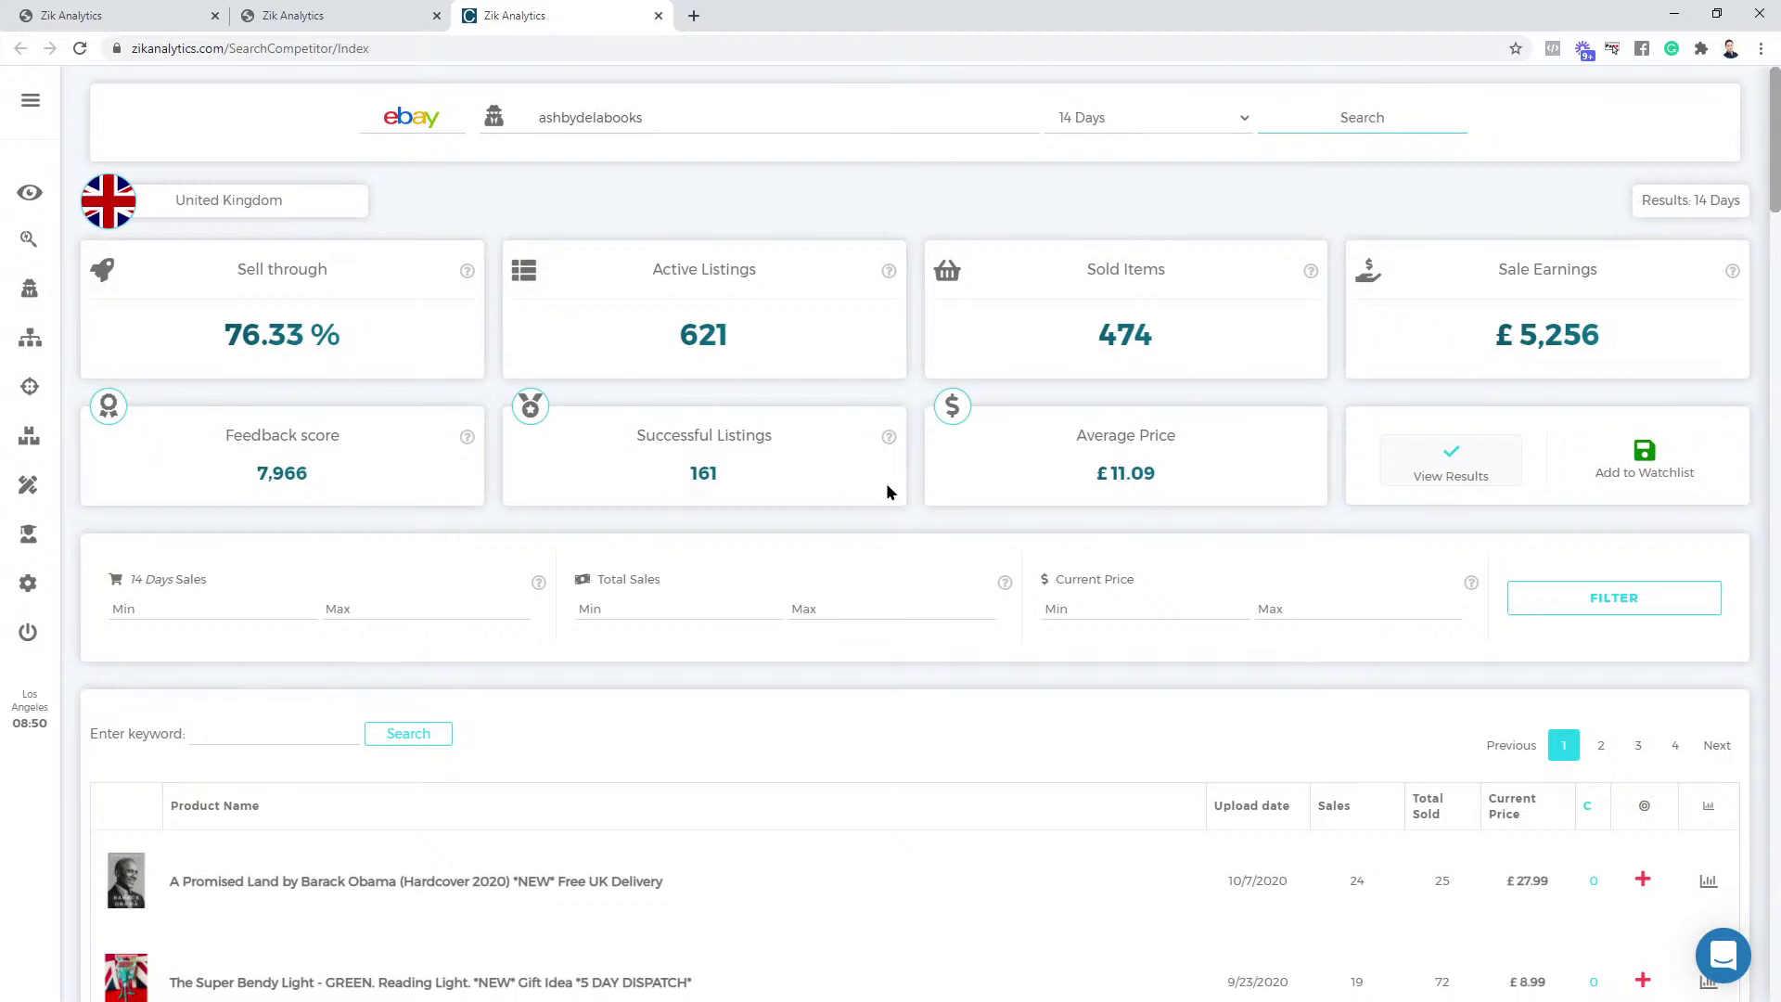
pyautogui.scroll(-5, 887, 483)
pyautogui.moveTo(116, 564)
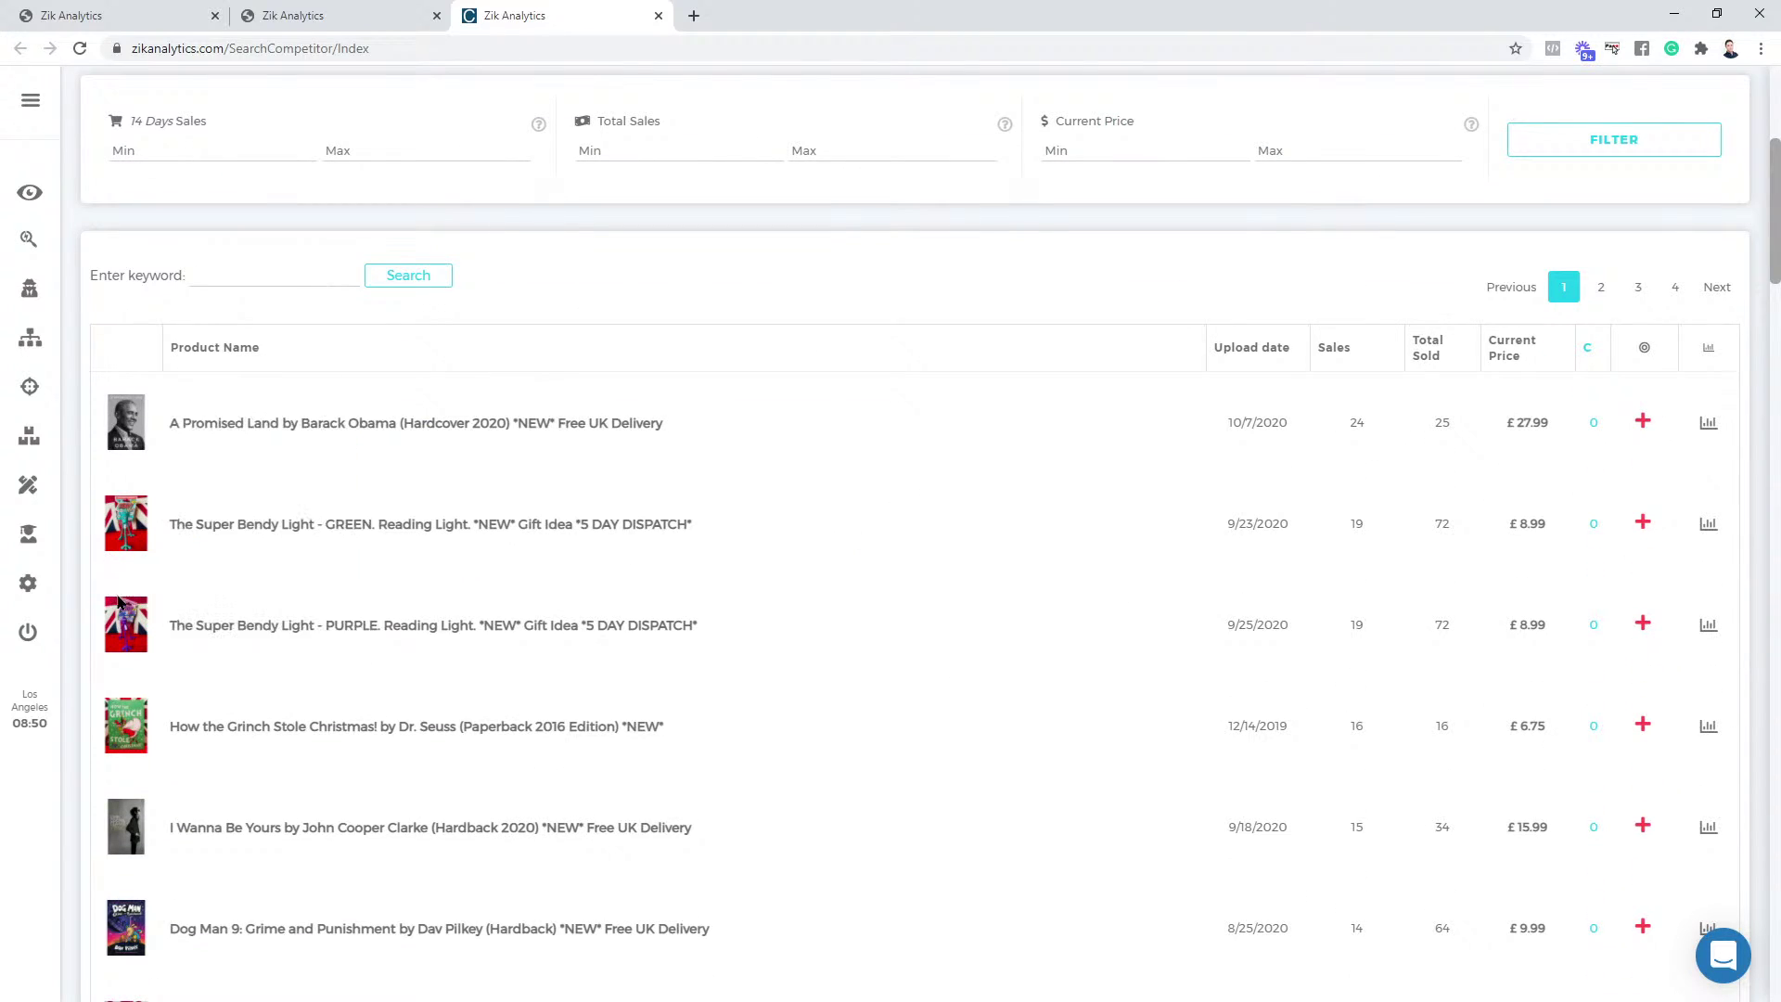
pyautogui.scroll(-2, 113, 703)
pyautogui.scroll(7, 113, 703)
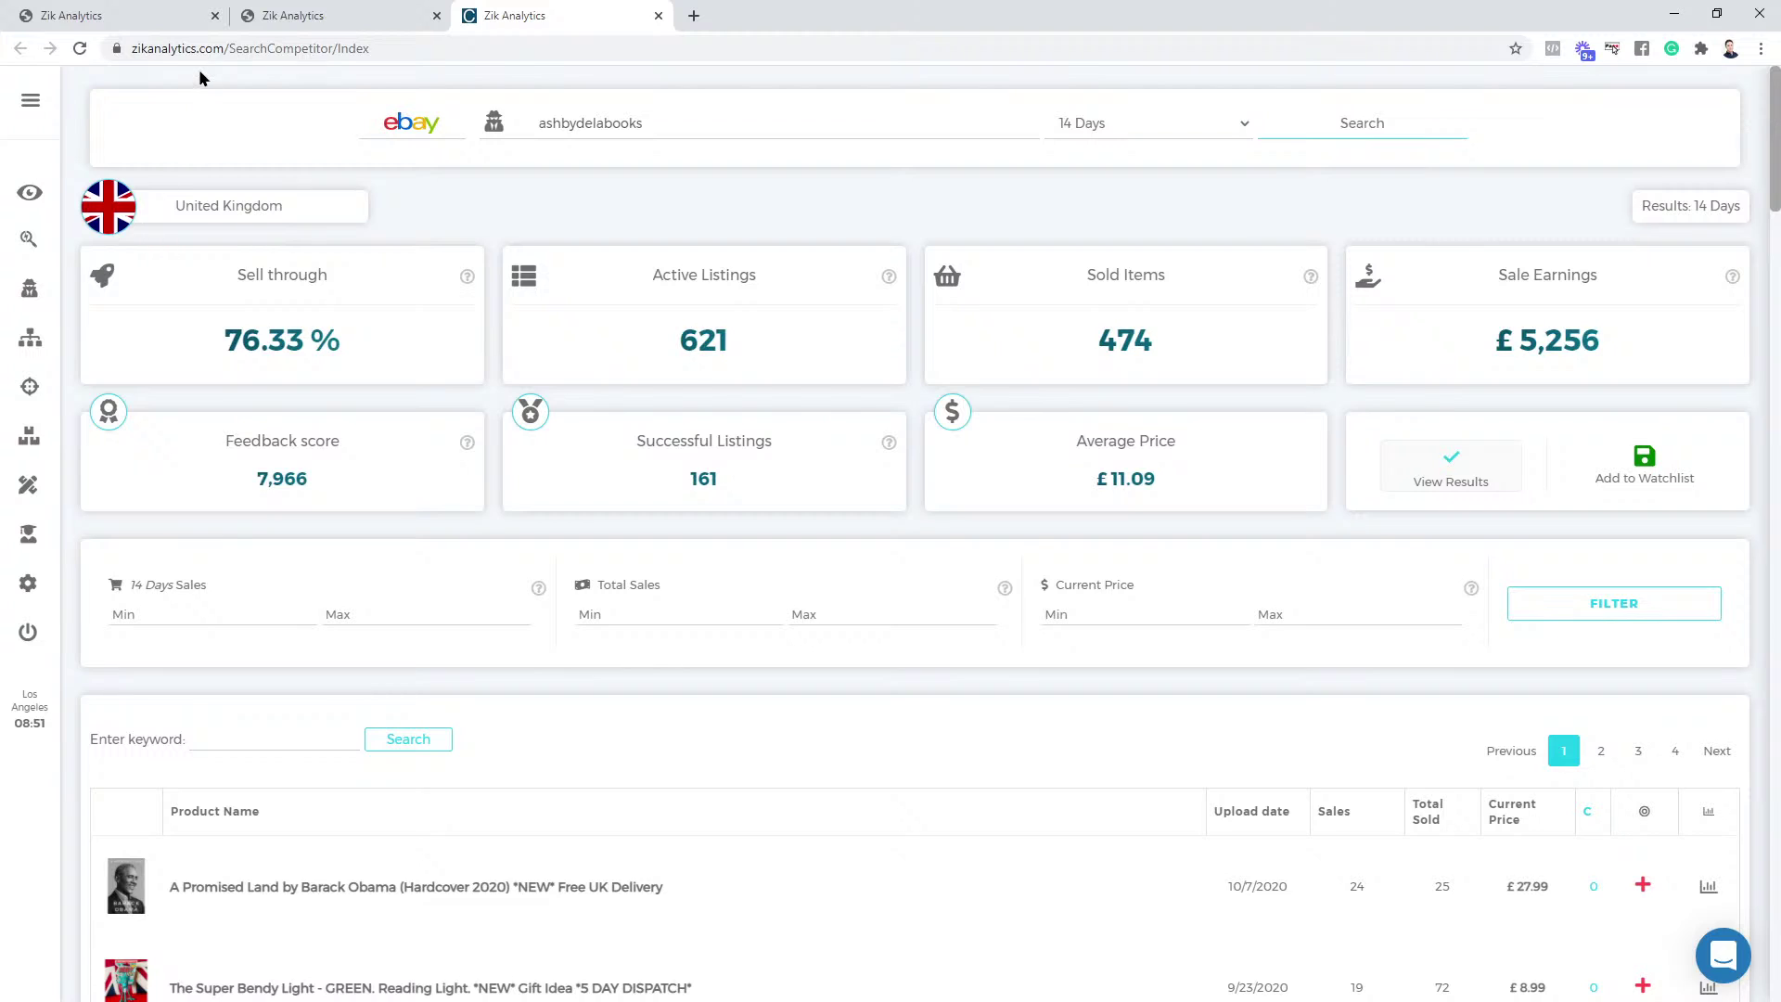
pyautogui.click(289, 15)
pyautogui.click(514, 16)
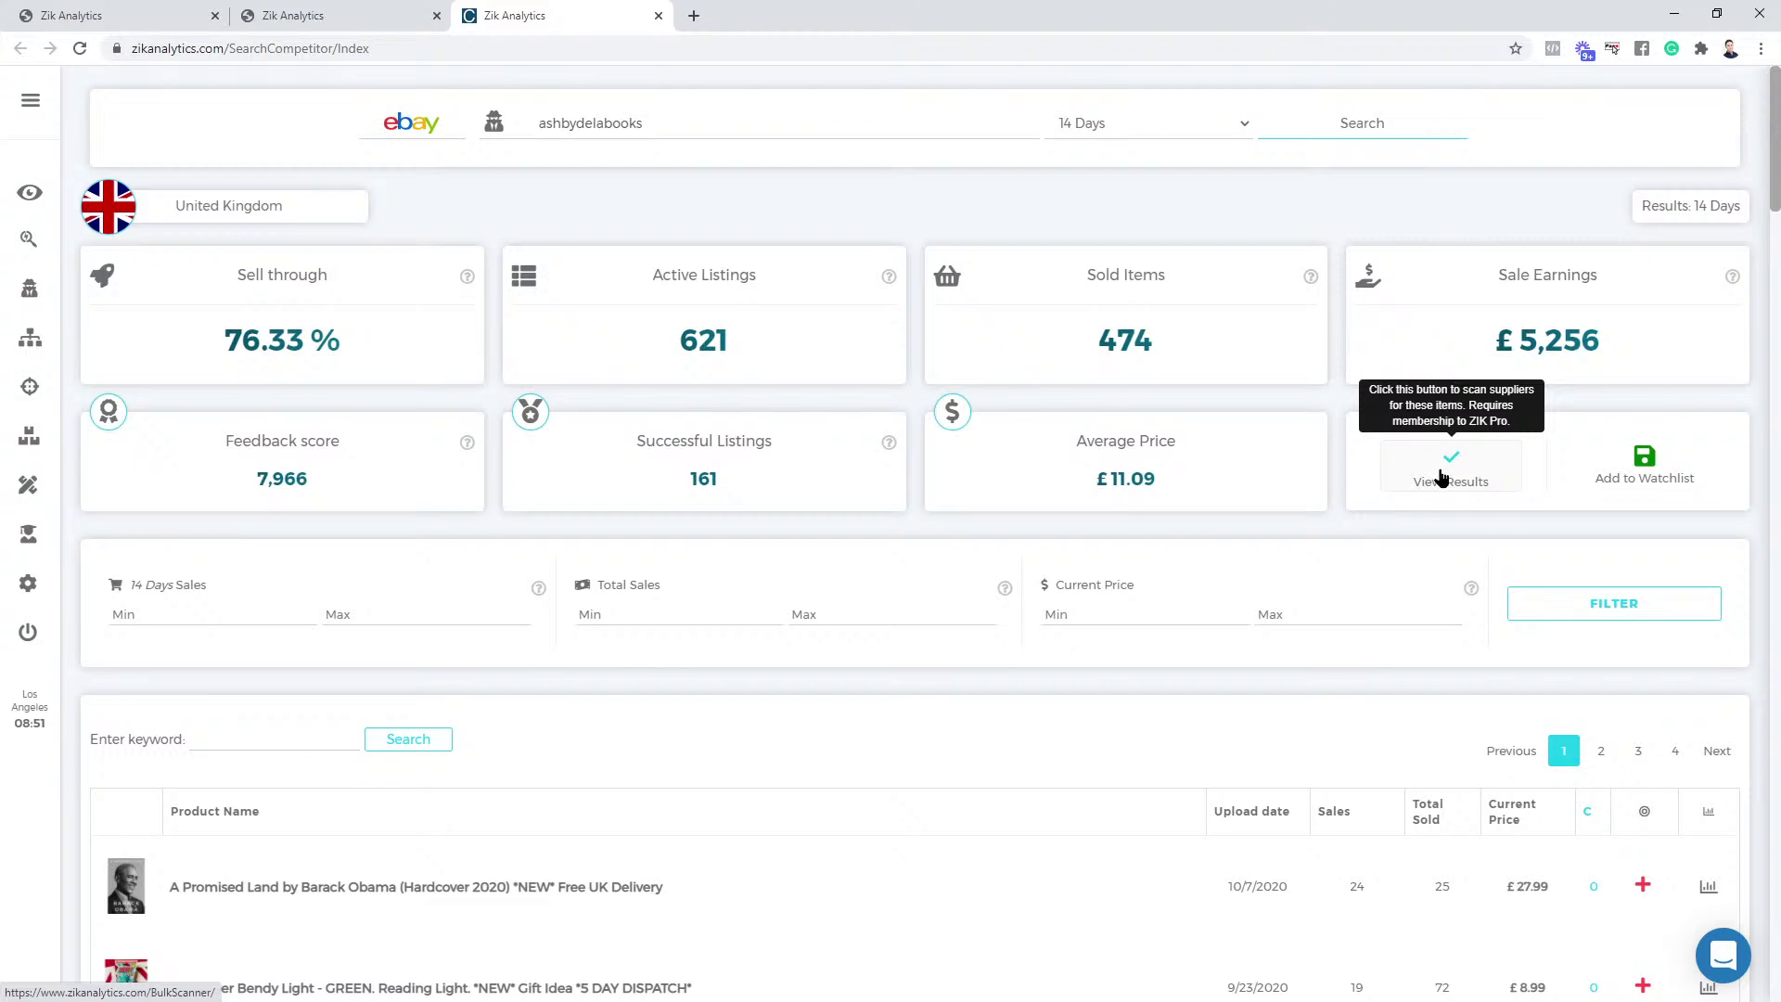
# Return to the Bulk Scanner, open the first three scanned sellers in new tabs and show home_center's results
pyautogui.click(184, 12)
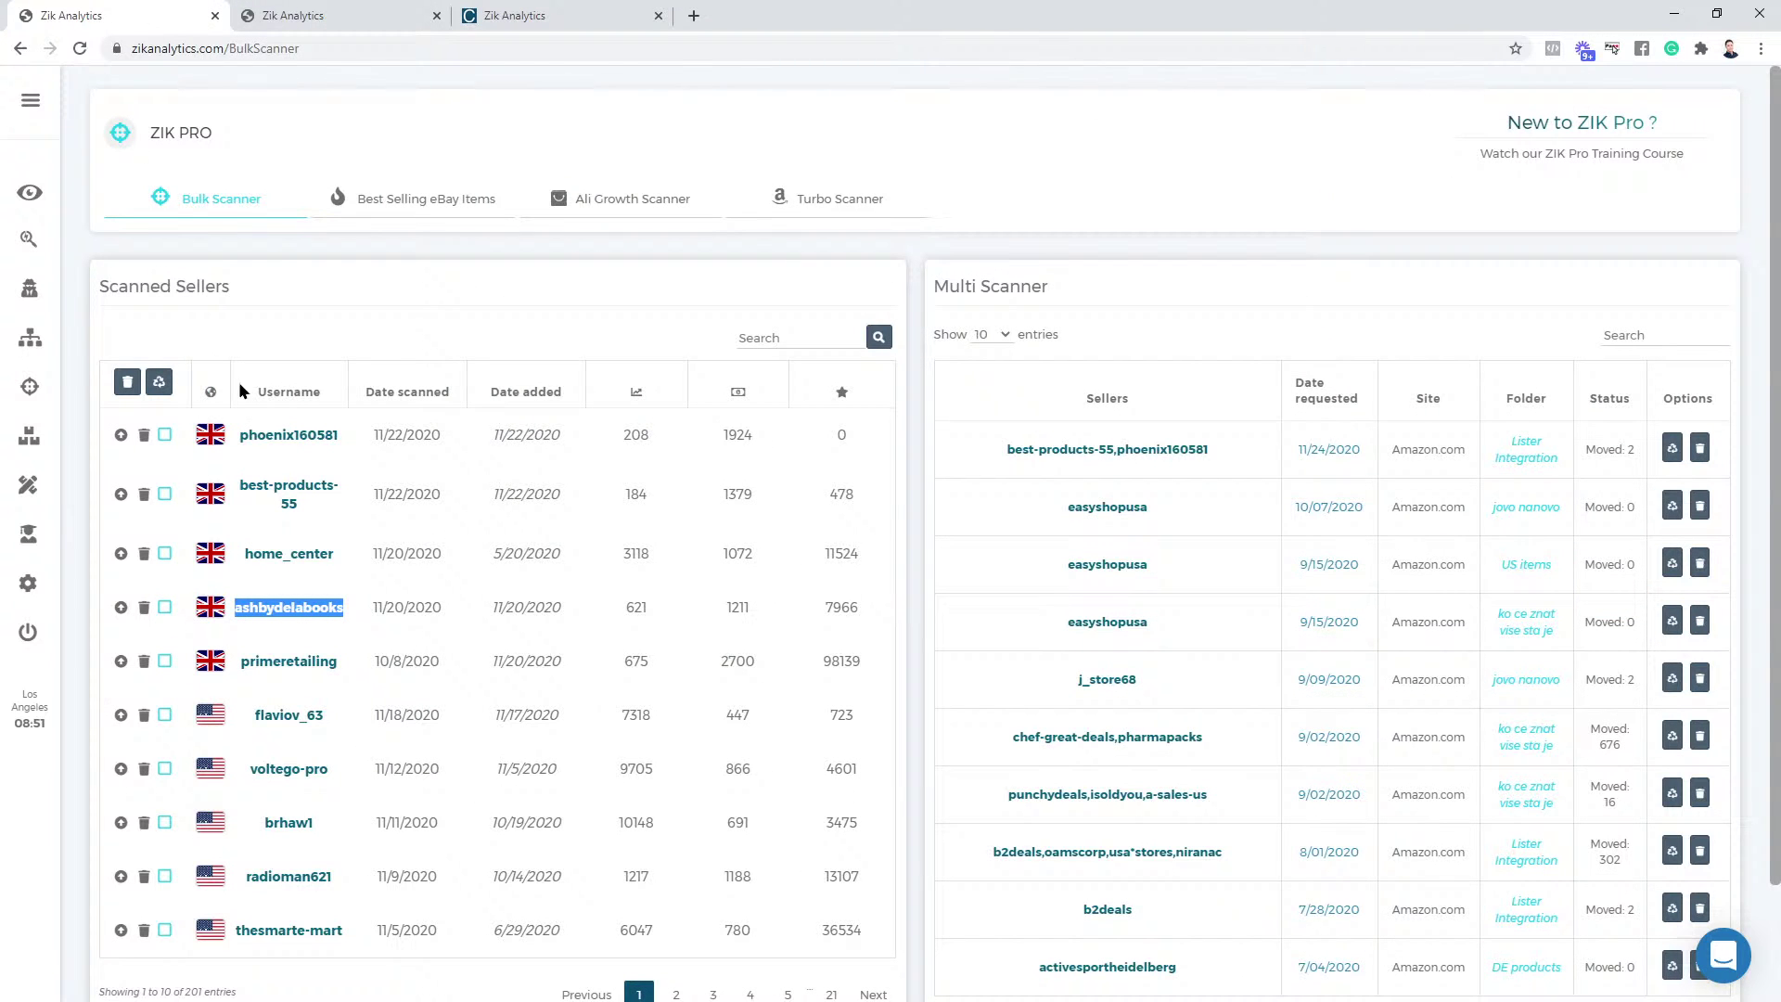
pyautogui.moveTo(259, 876); pyautogui.dragTo(271, 876)
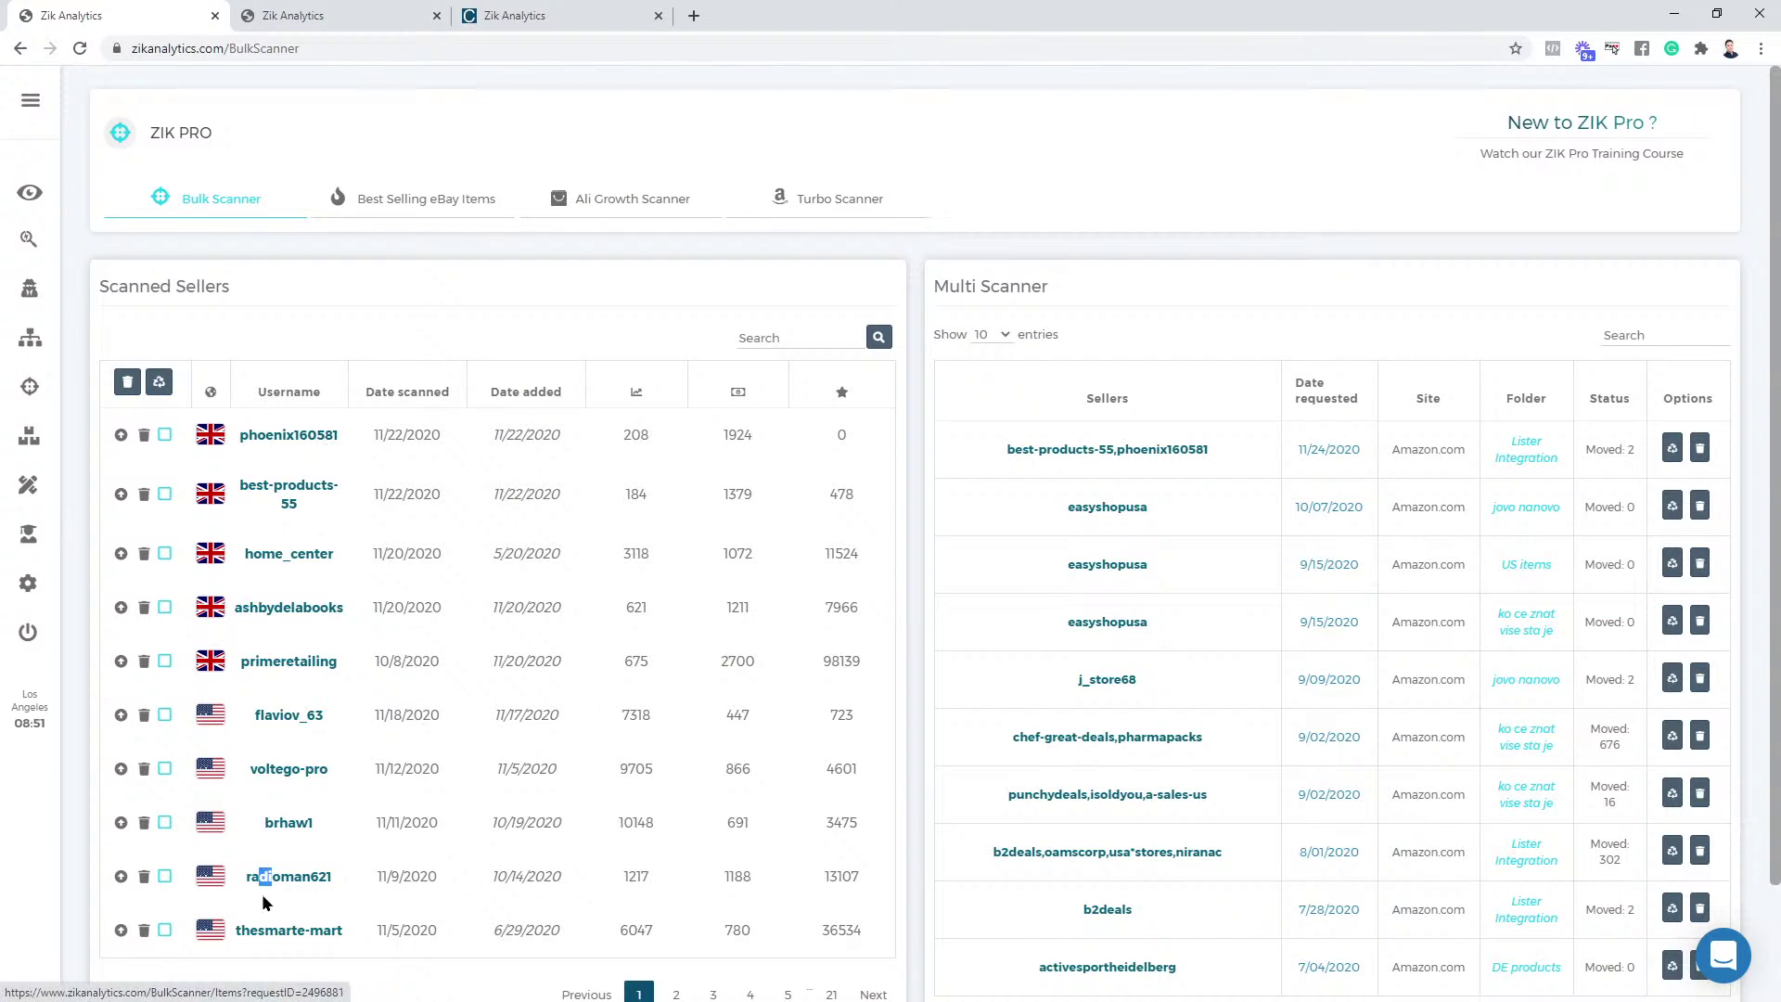
pyautogui.click(437, 293)
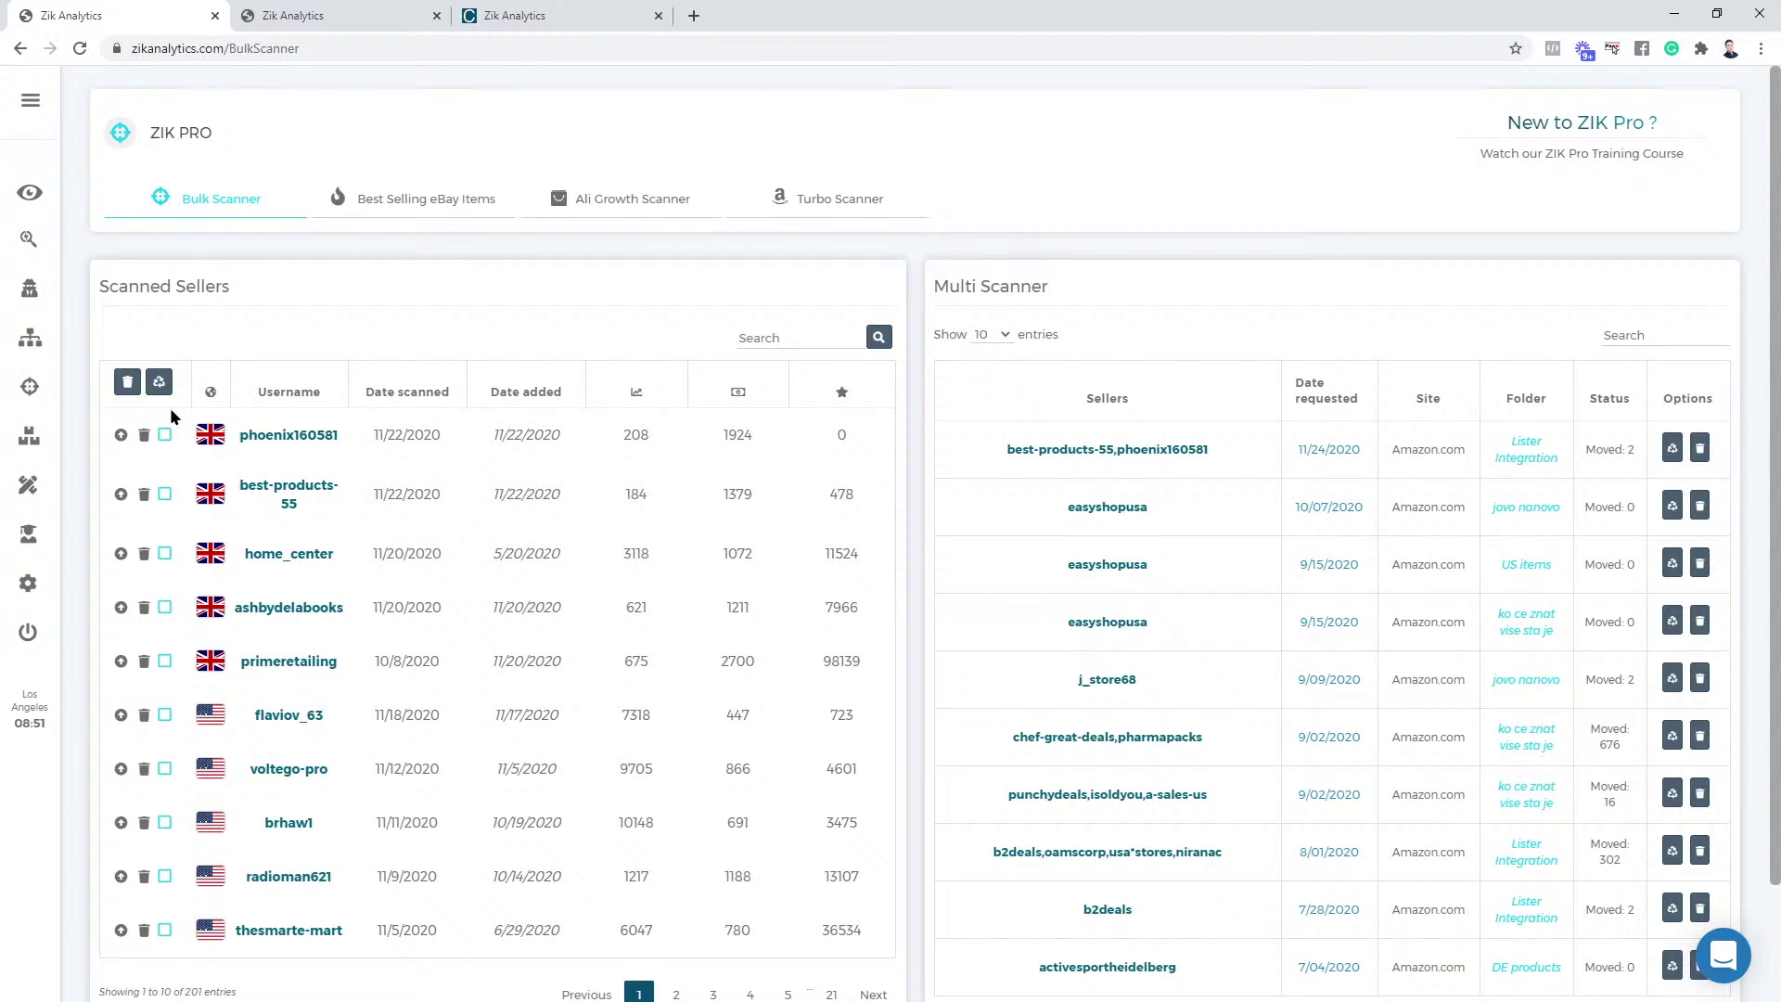
pyautogui.keyDown('ctrl'); pyautogui.click(299, 432); pyautogui.keyUp('ctrl')
pyautogui.keyDown('ctrl'); pyautogui.click(321, 484); pyautogui.keyUp('ctrl')
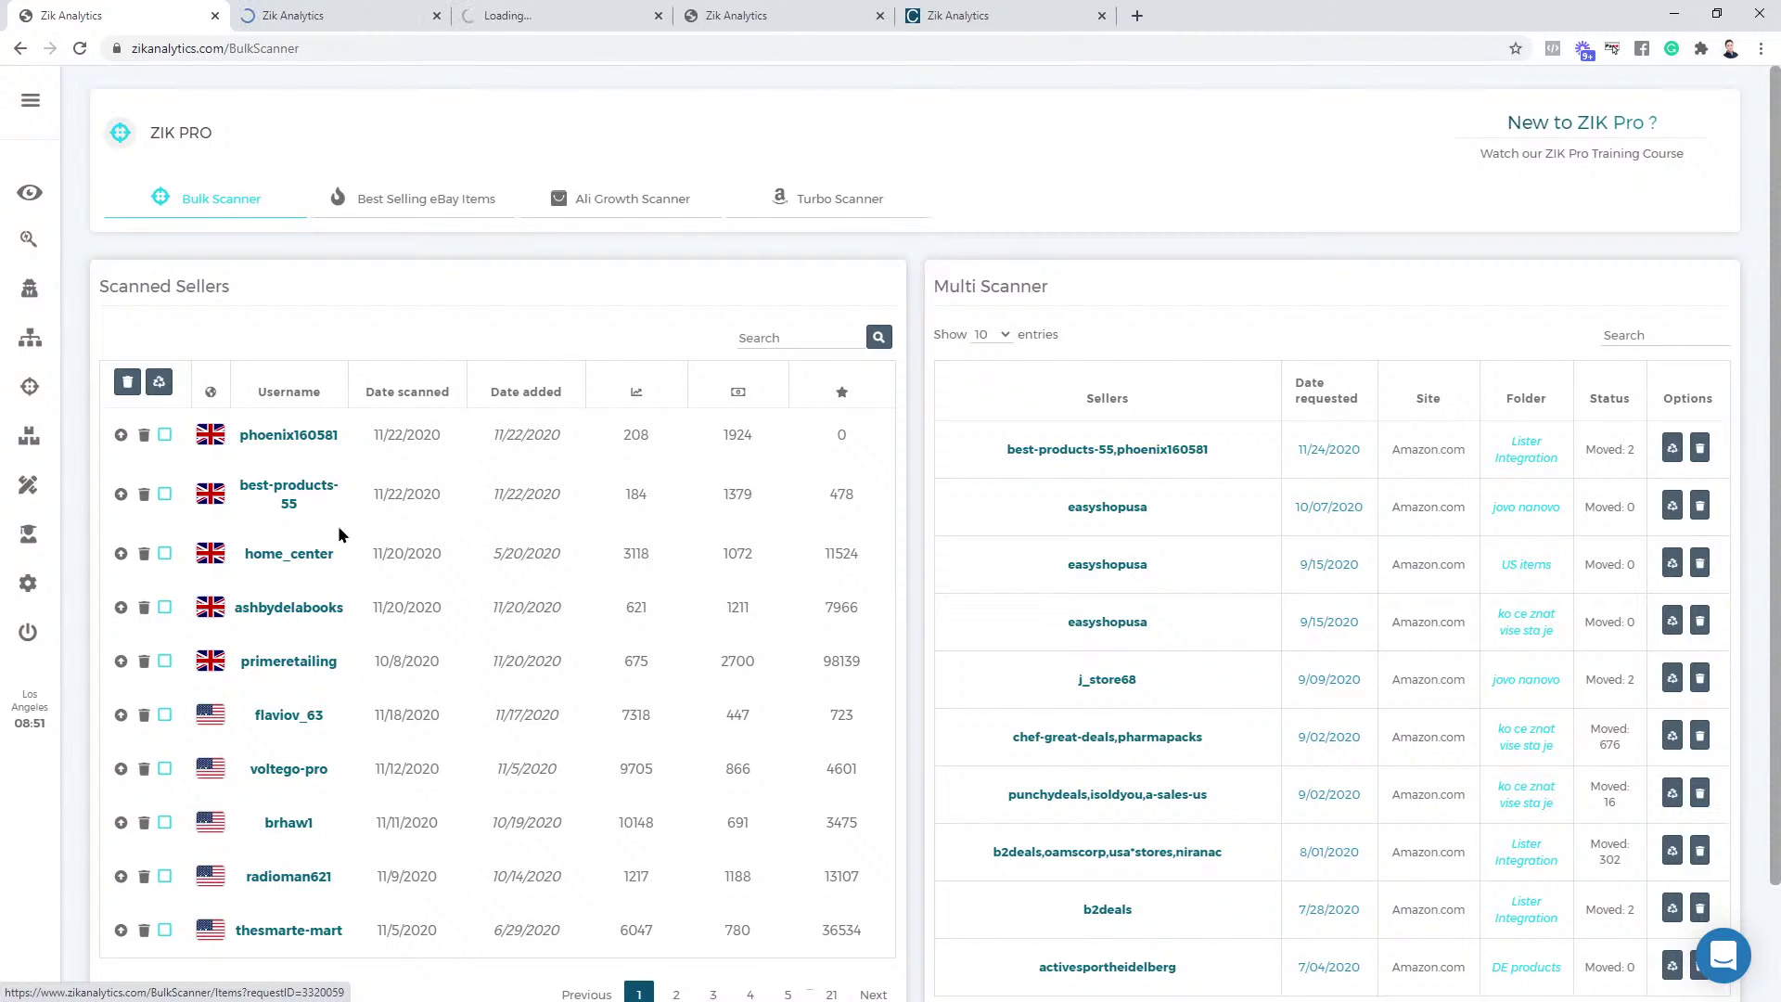
pyautogui.keyDown('ctrl'); pyautogui.click(297, 555); pyautogui.keyUp('ctrl')
pyautogui.click(755, 9)
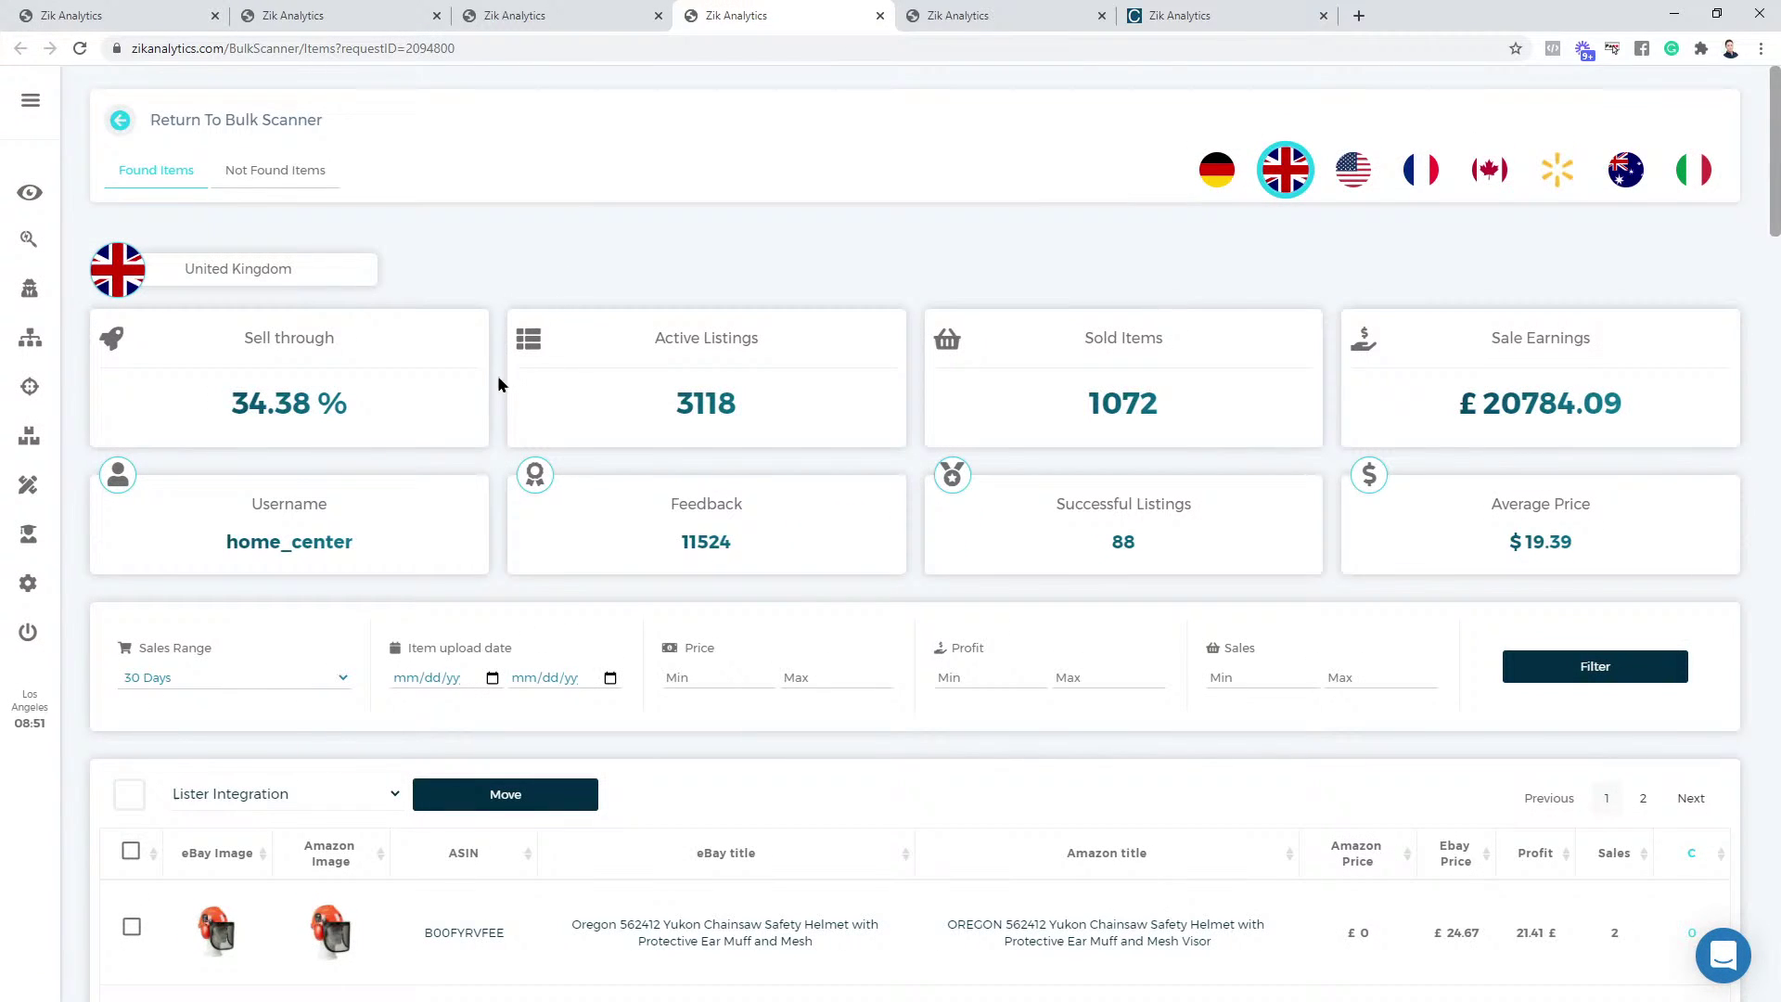
# Place home_center's tab beside the Bulk Scanner tab and examine its found items, comparing the eBay and Amazon listings
pyautogui.scroll(-4, 497, 374)
pyautogui.scroll(4, 449, 377)
pyautogui.moveTo(722, 13); pyautogui.dragTo(278, 11)
pyautogui.scroll(-1, 364, 567)
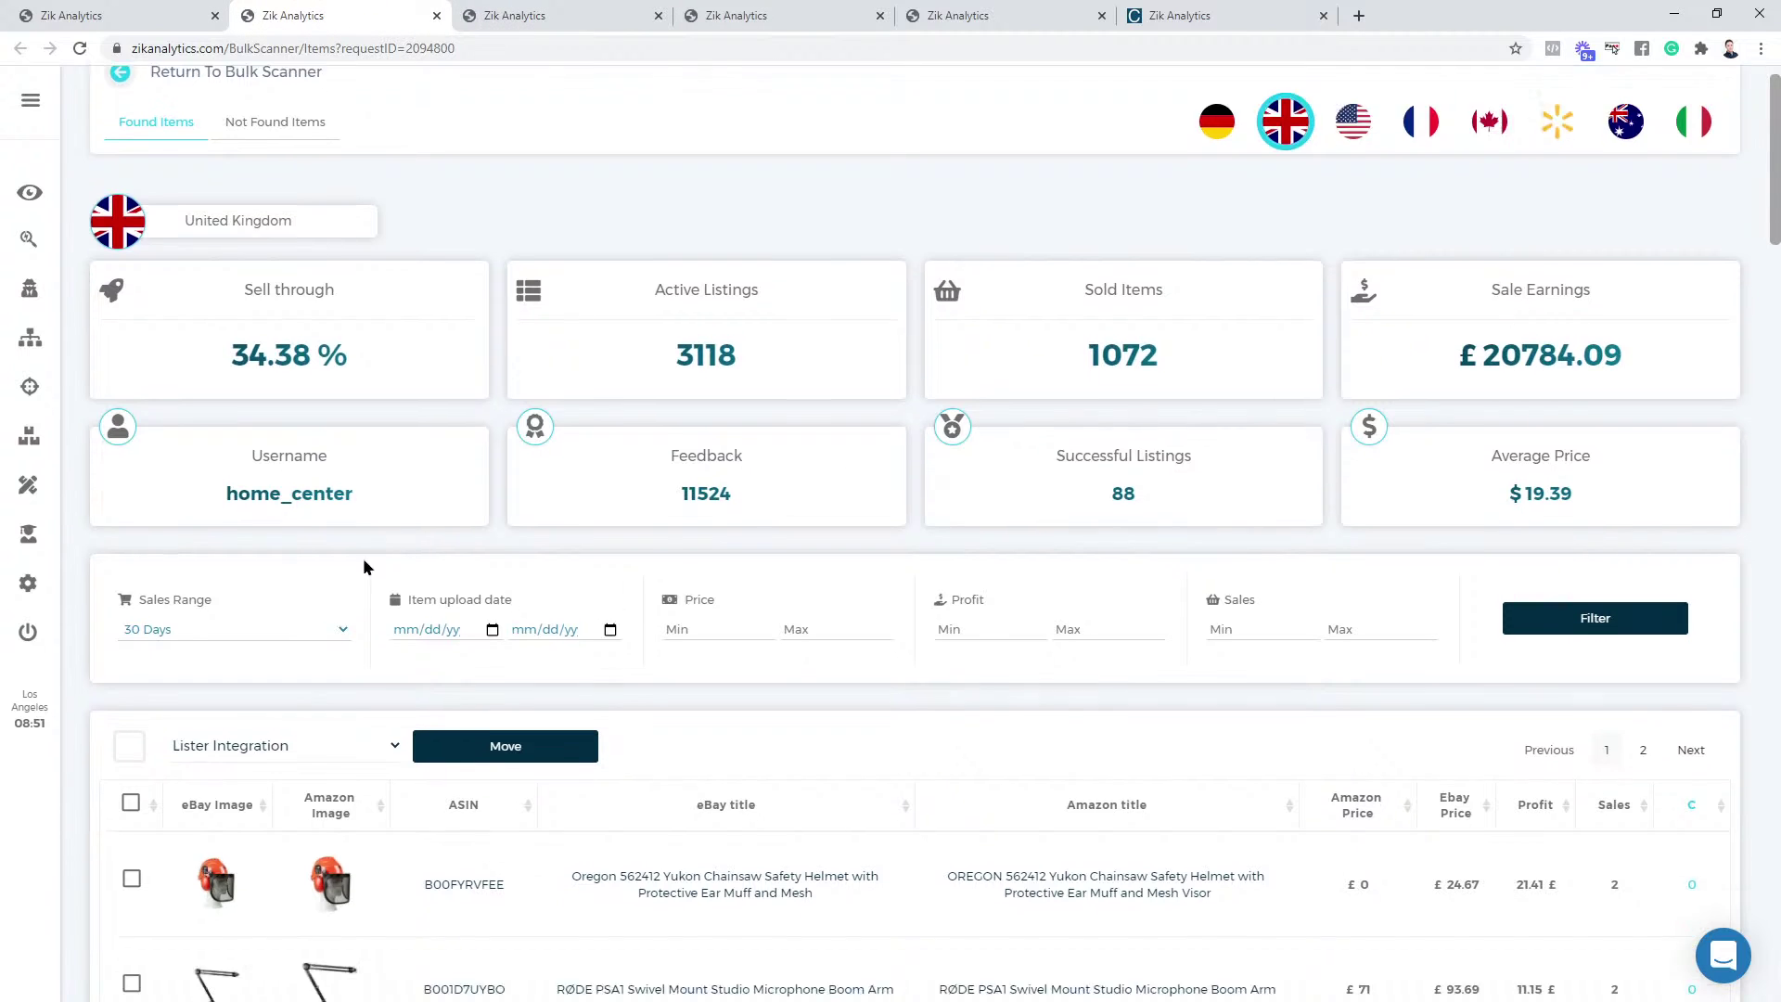
pyautogui.scroll(-3, 363, 566)
pyautogui.moveTo(223, 568)
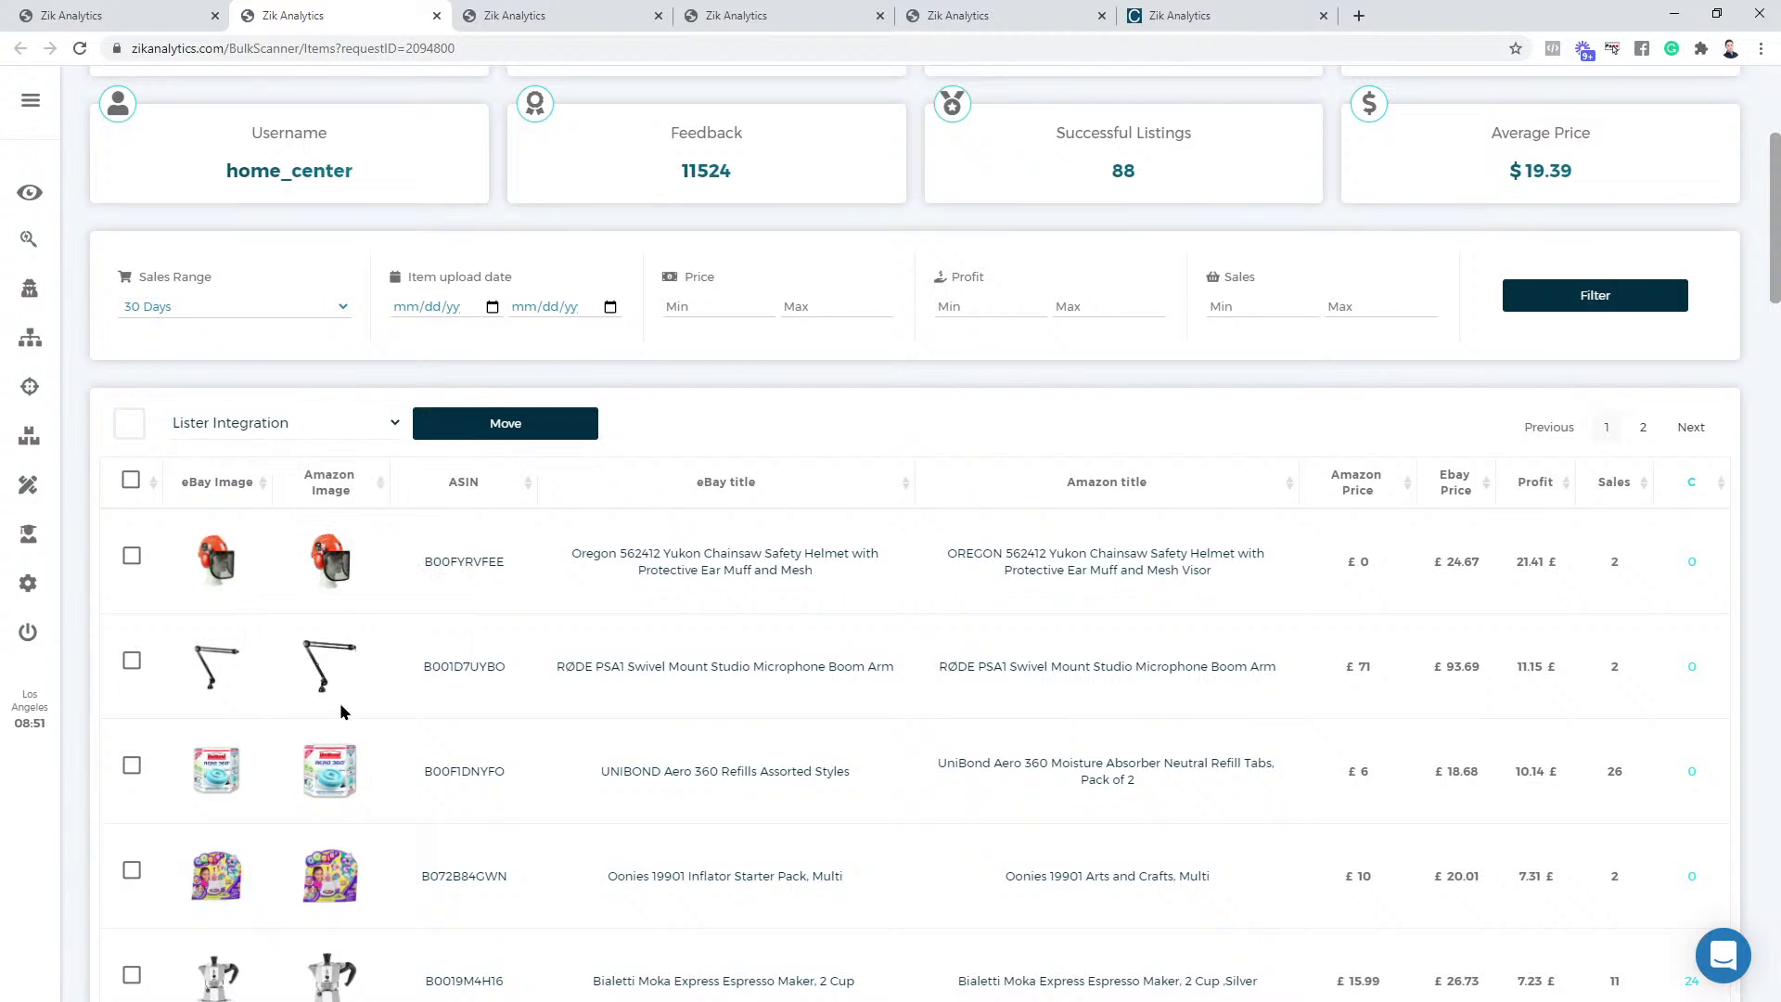
pyautogui.scroll(-9, 306, 712)
pyautogui.scroll(11, 271, 712)
pyautogui.scroll(-1, 277, 725)
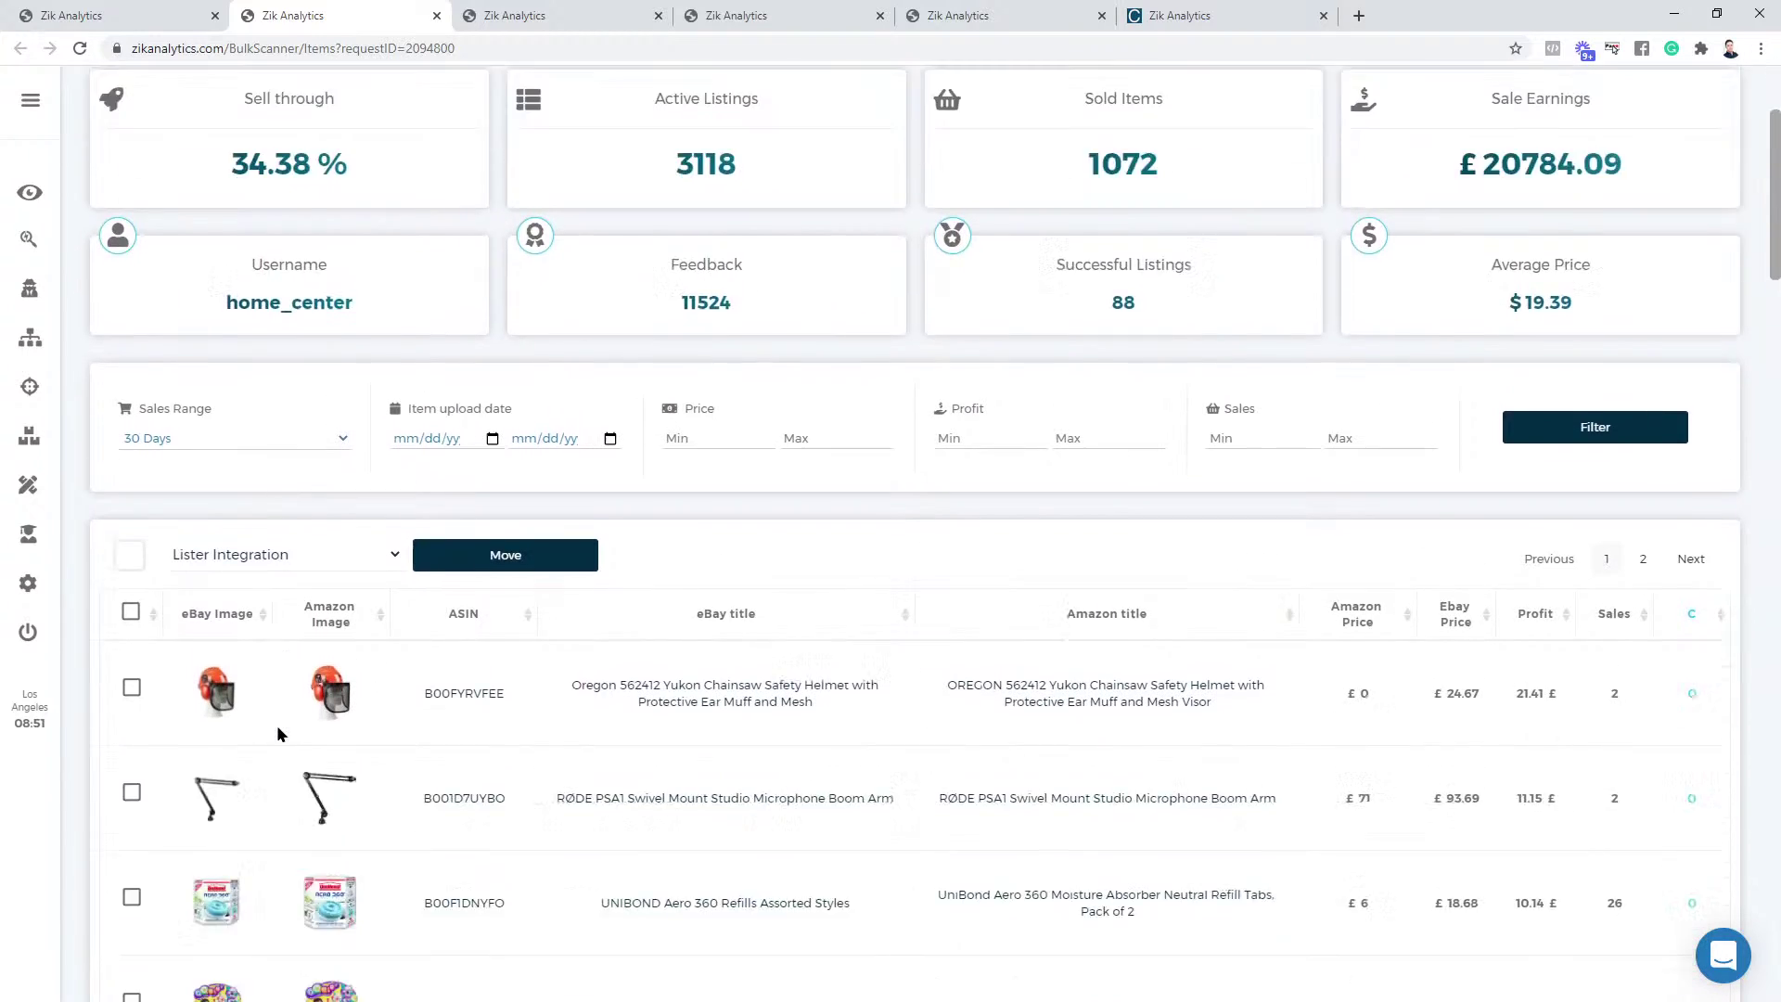
pyautogui.scroll(-3, 276, 729)
pyautogui.scroll(2, 277, 733)
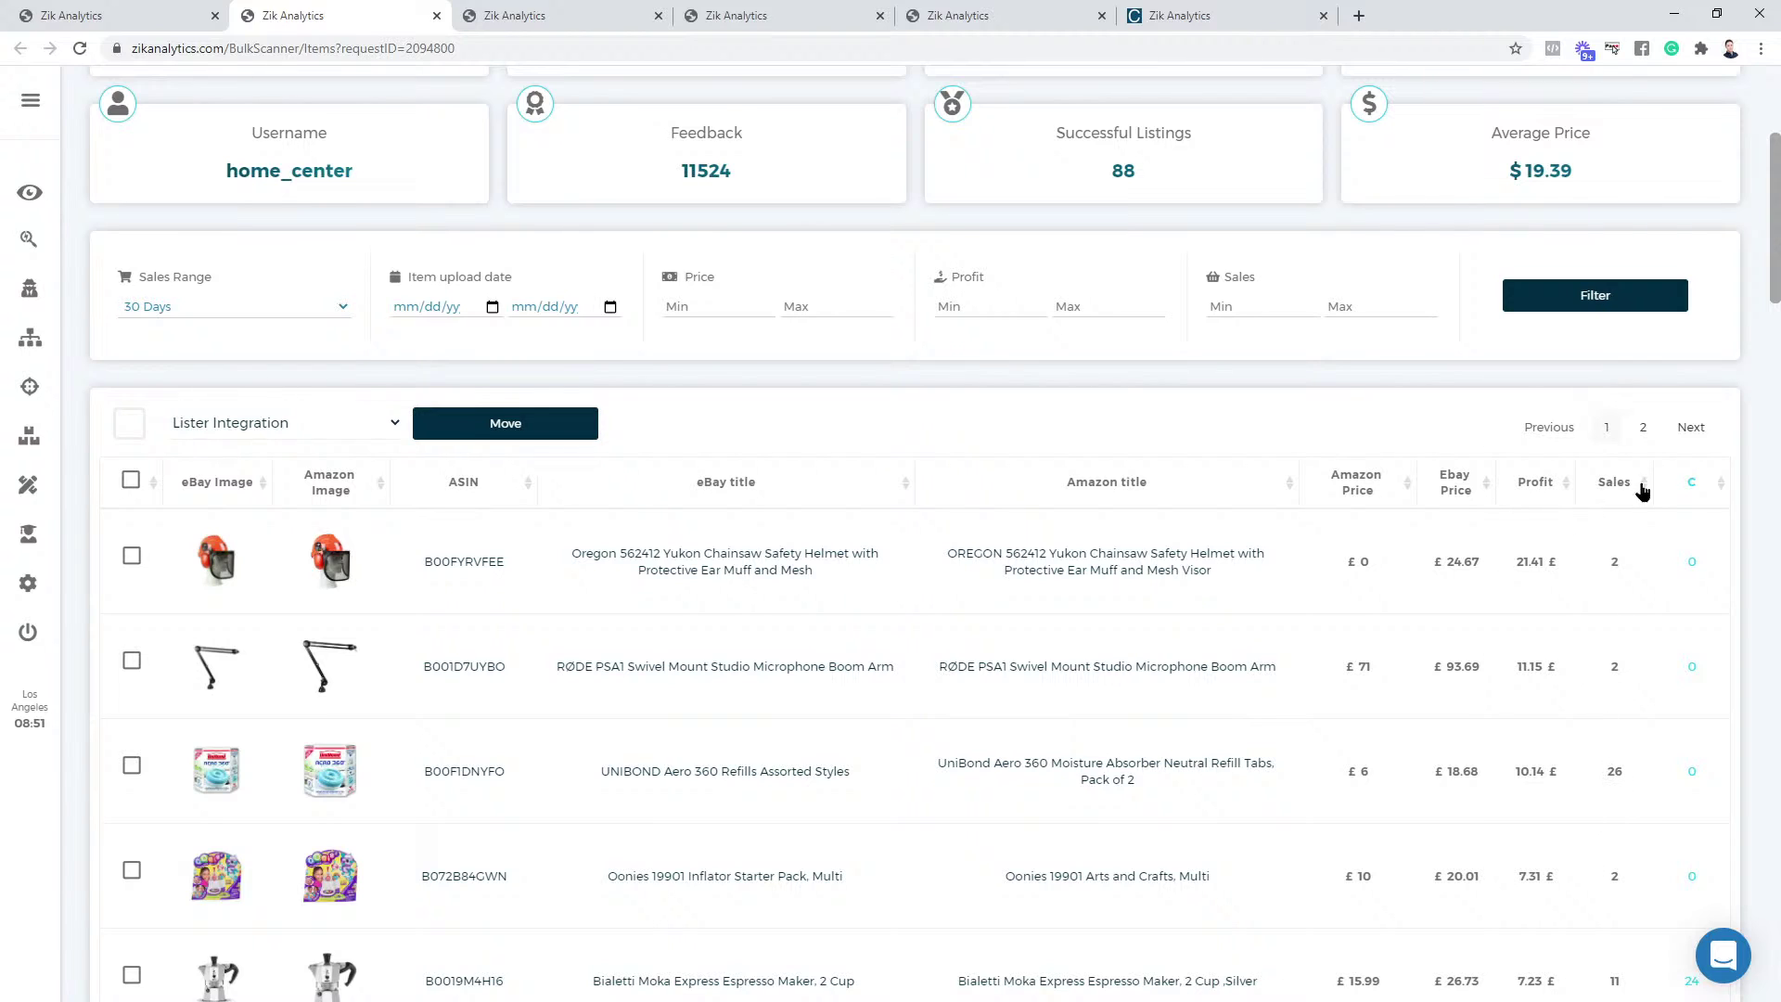
# Set the country in the ZIK browser extension to United Kingdom and save the setting
pyautogui.click(1701, 48)
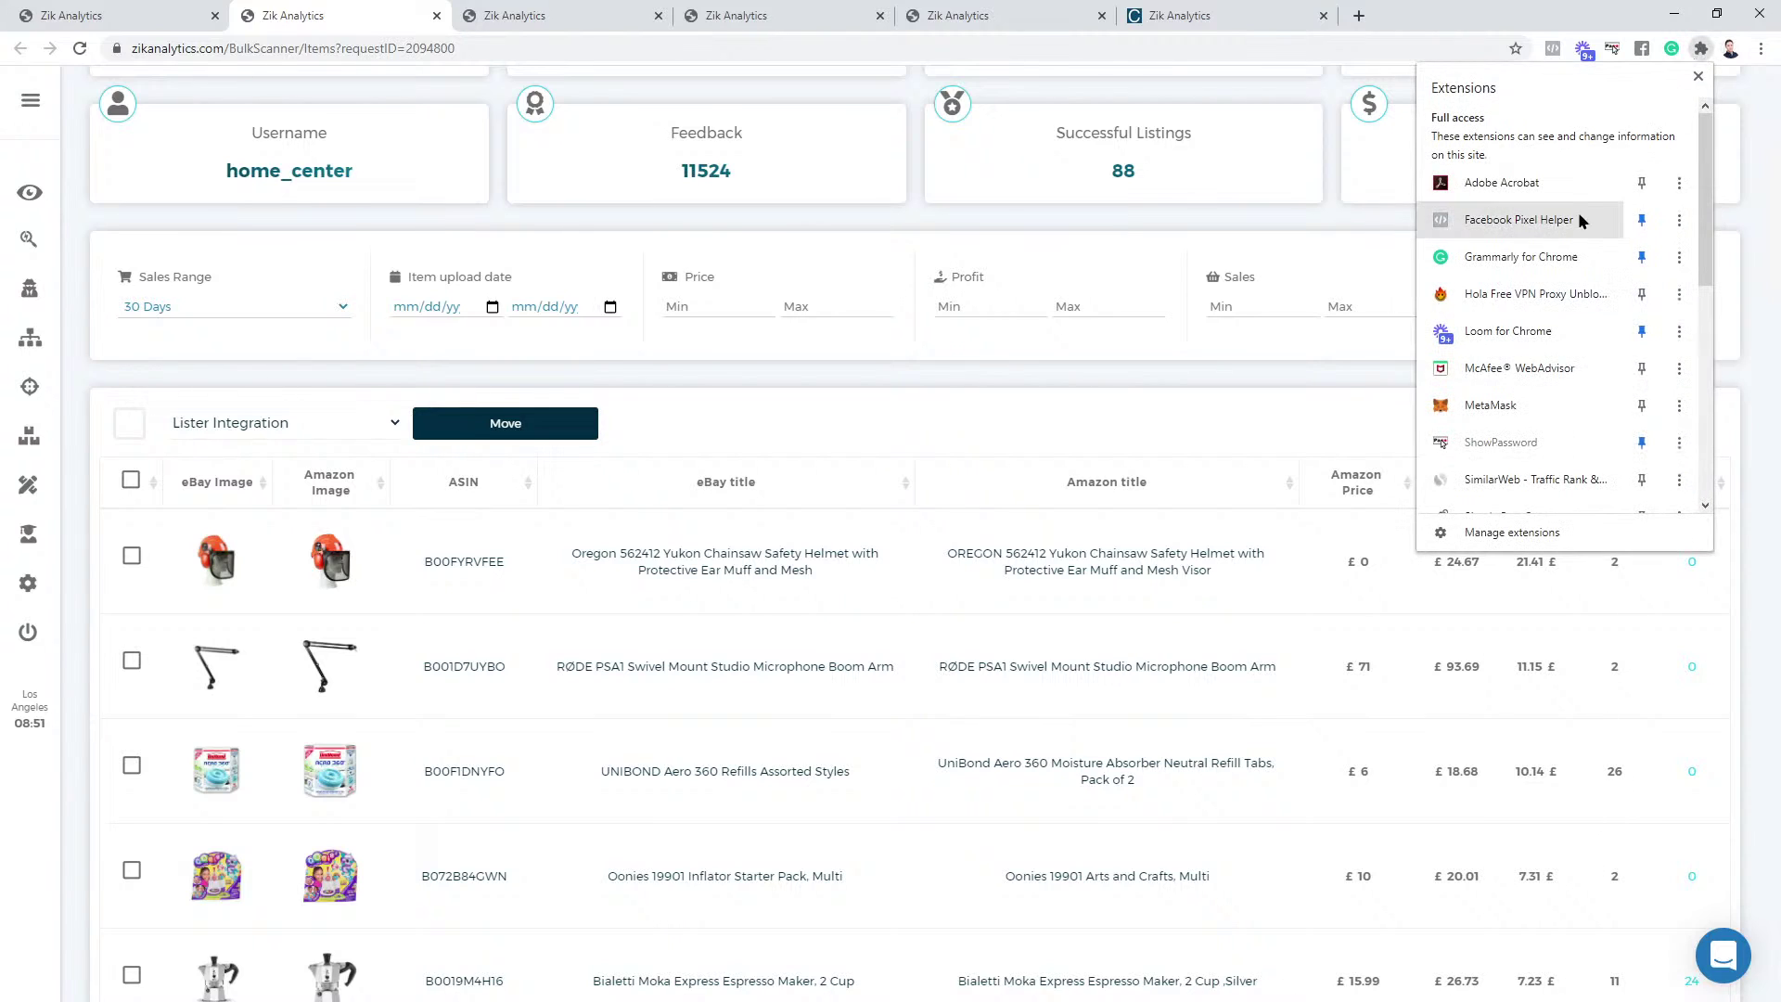
pyautogui.scroll(-5, 1567, 371)
pyautogui.scroll(5, 1555, 454)
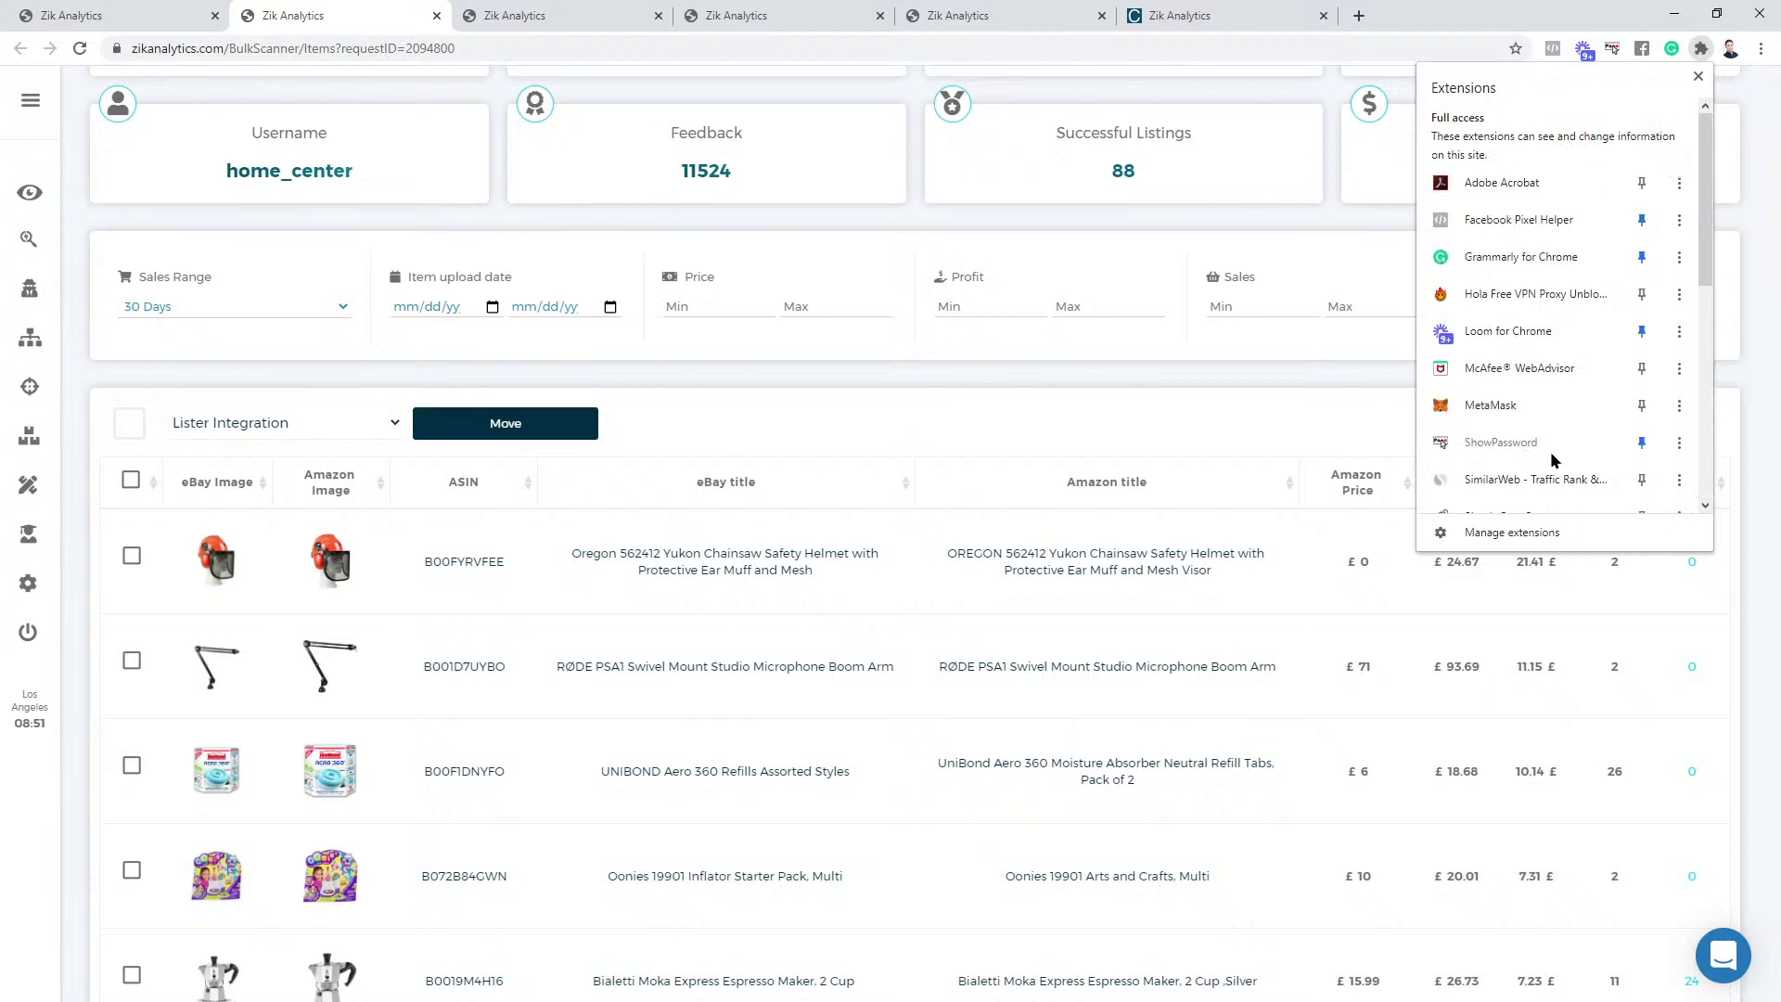
pyautogui.scroll(-5, 1555, 455)
pyautogui.click(1539, 257)
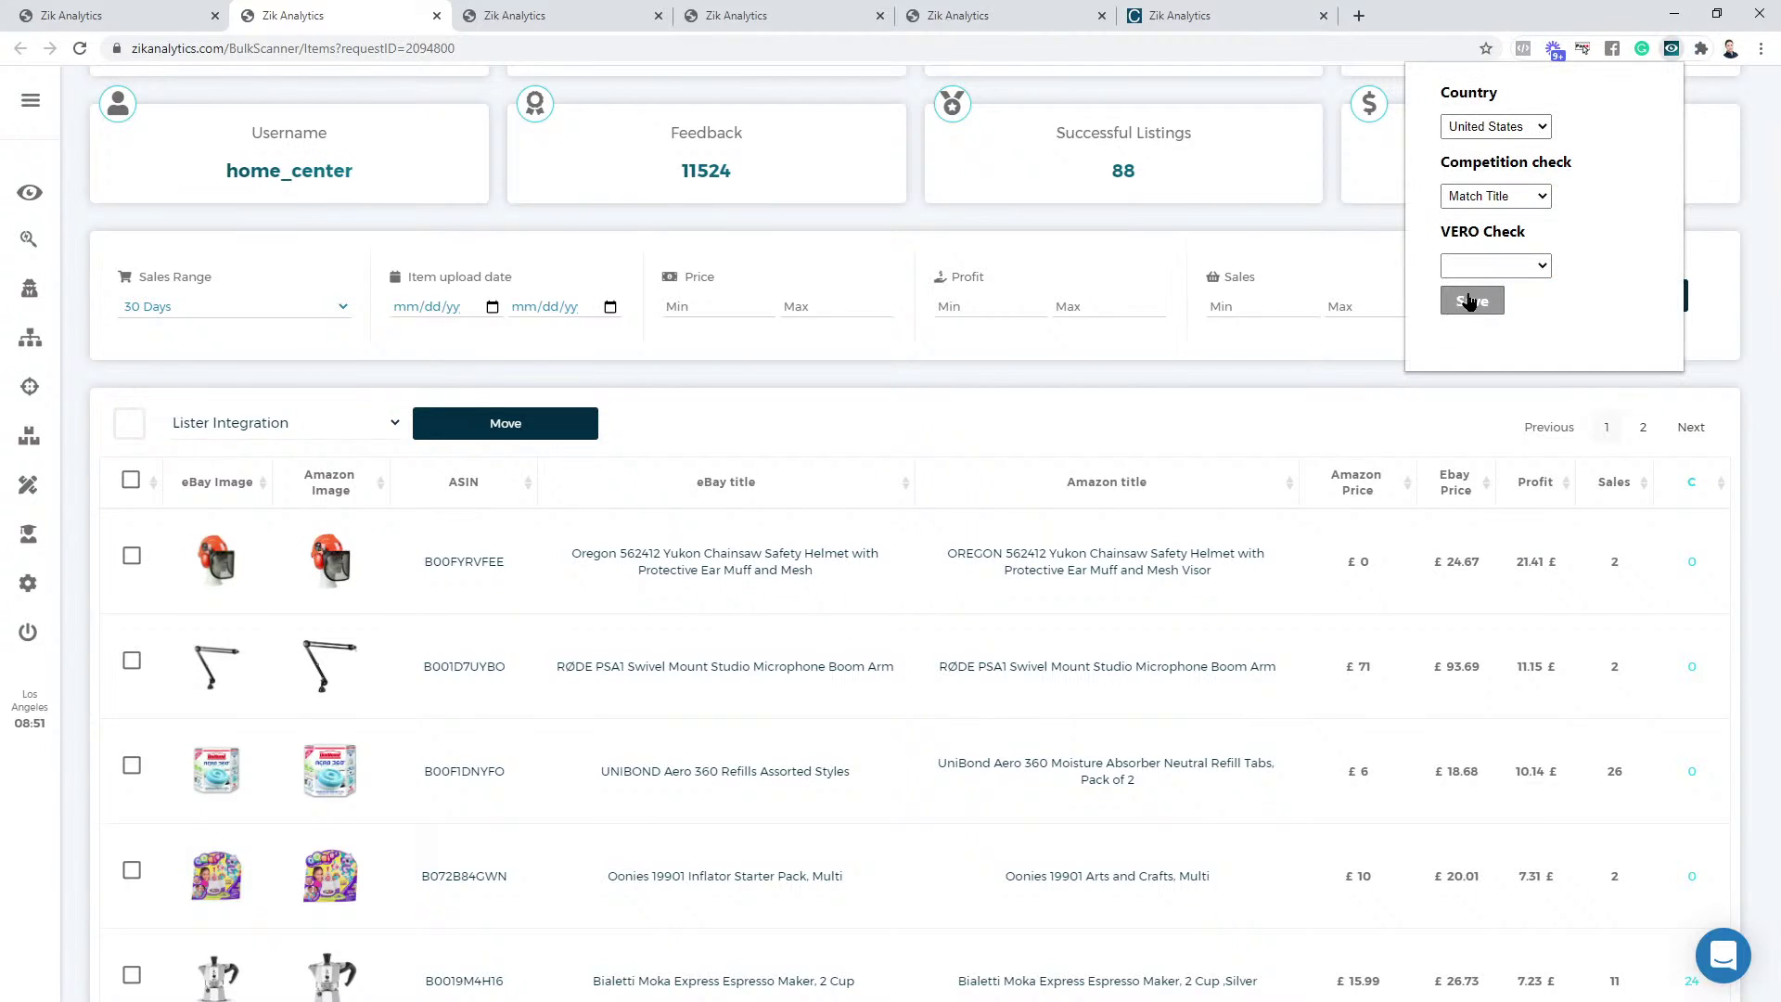
pyautogui.click(1495, 126)
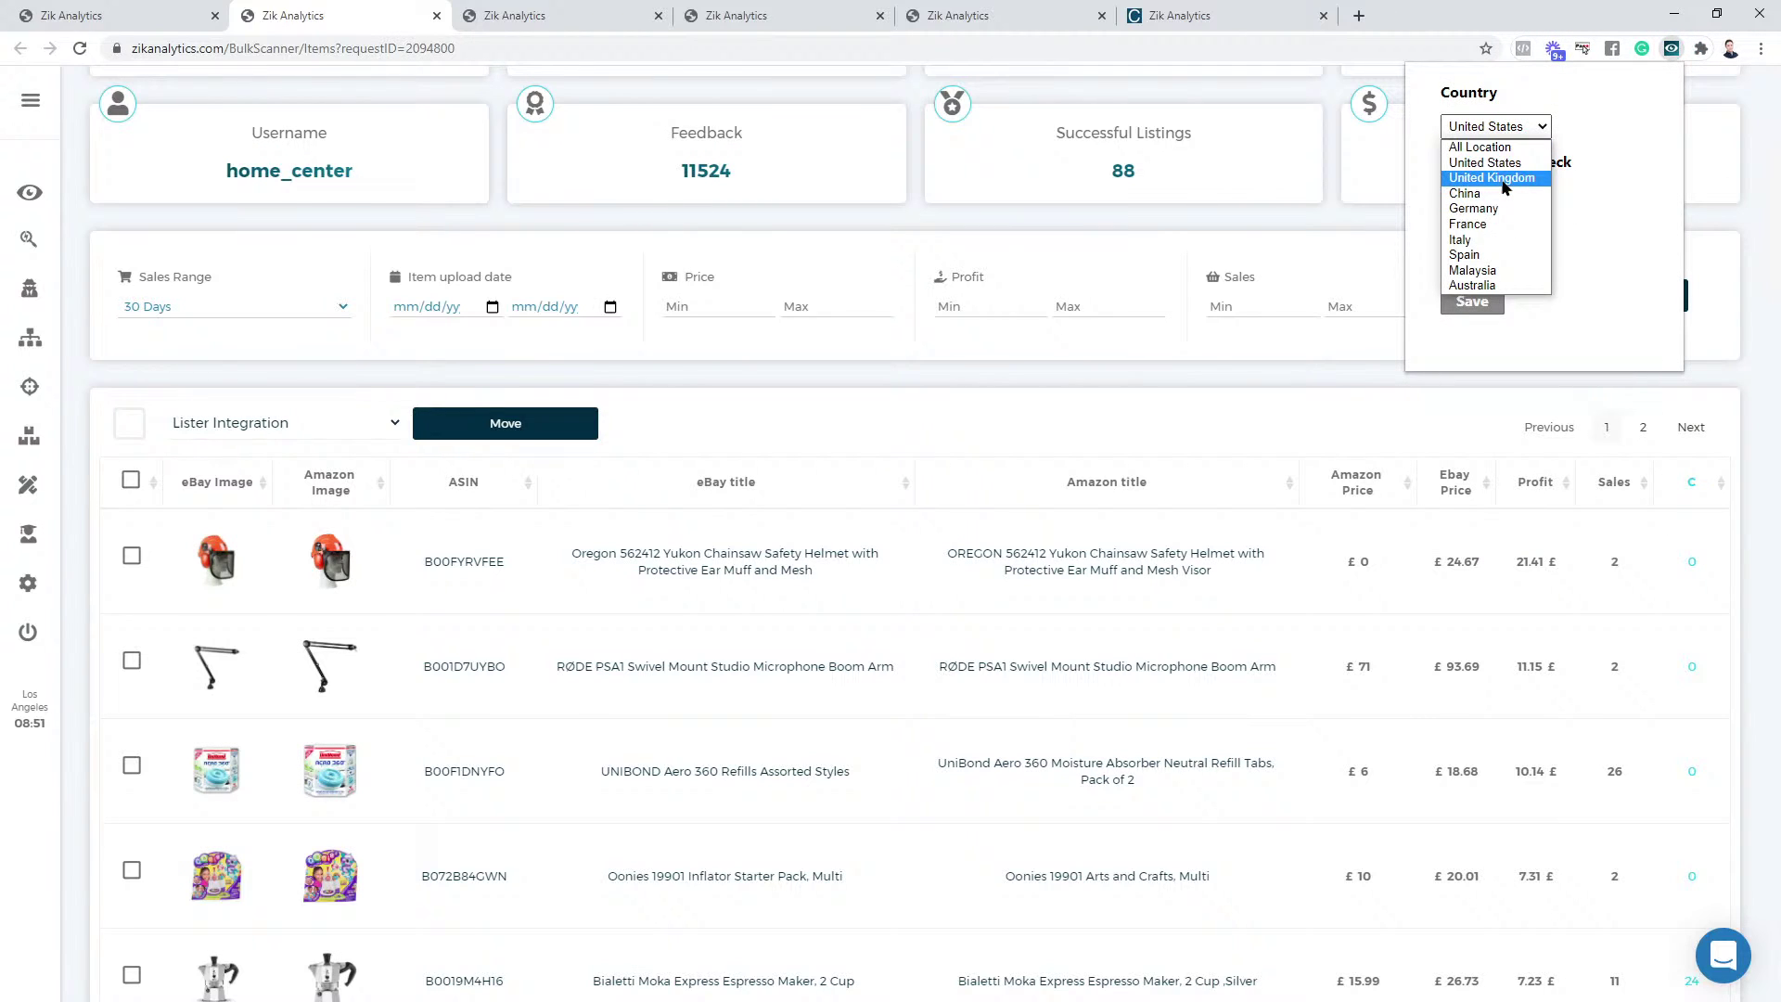
pyautogui.click(1503, 179)
pyautogui.click(1471, 299)
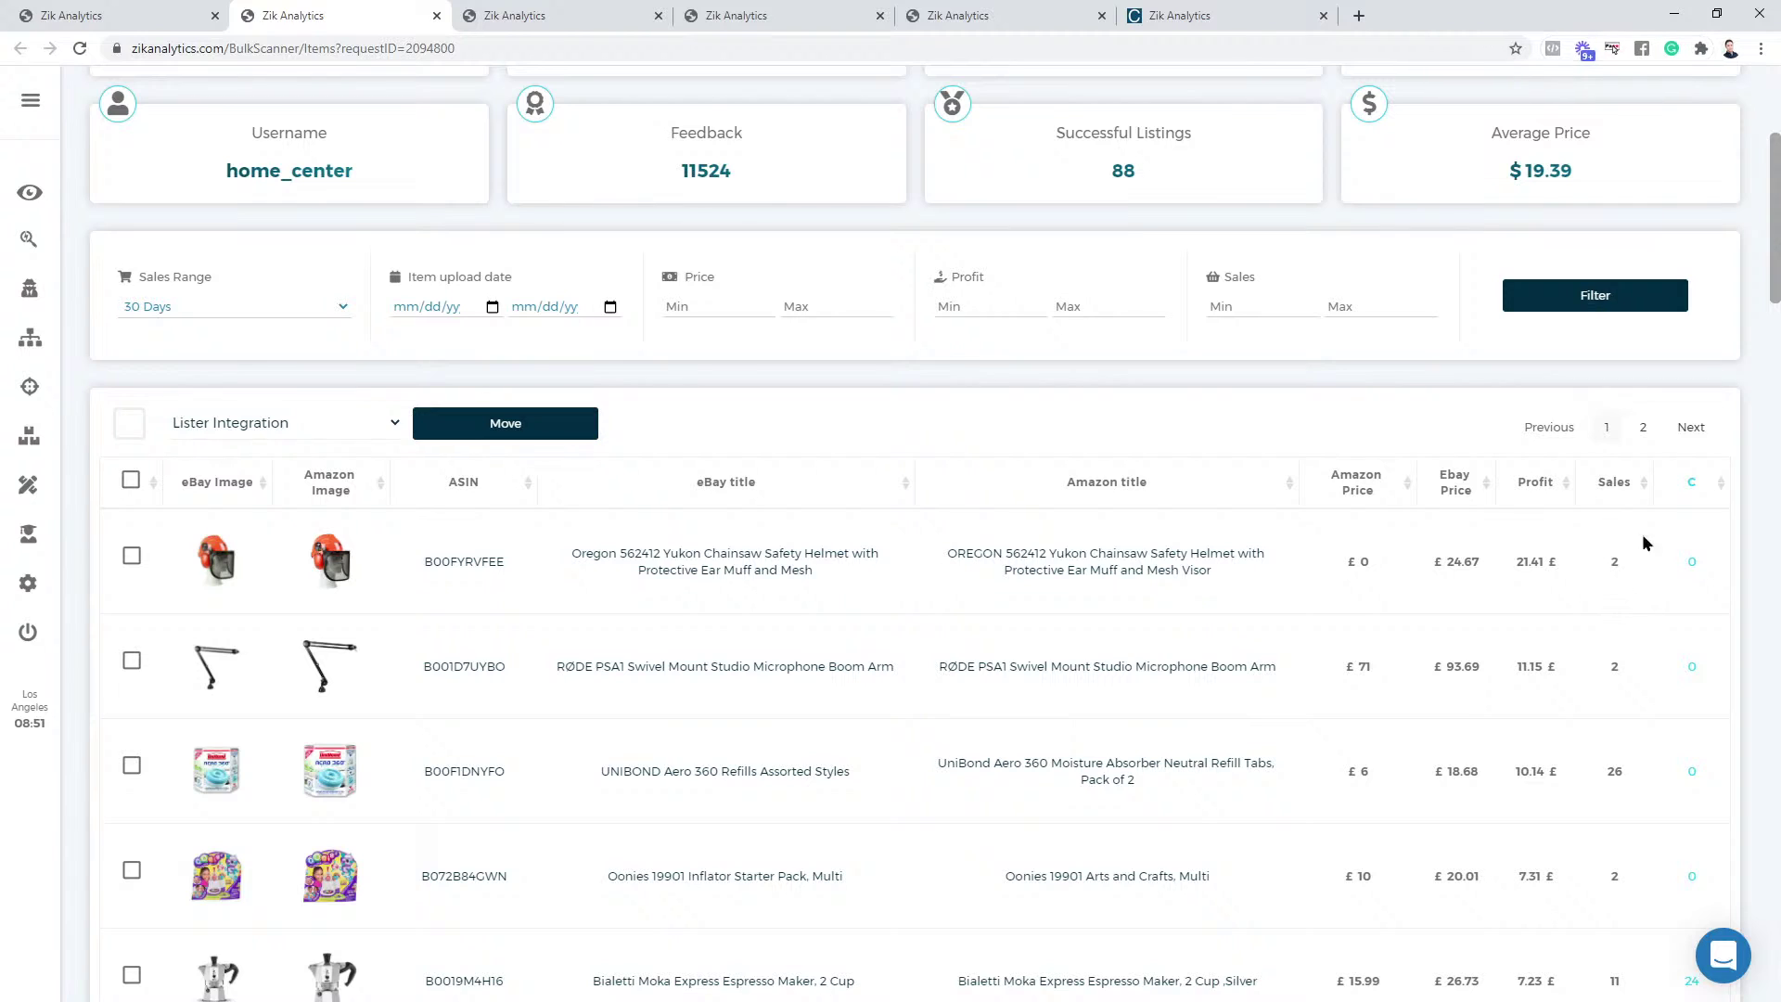
# Select home_center's first three found items and look through the destination folders they can be moved to
pyautogui.scroll(3, 795, 521)
pyautogui.scroll(-1, 495, 470)
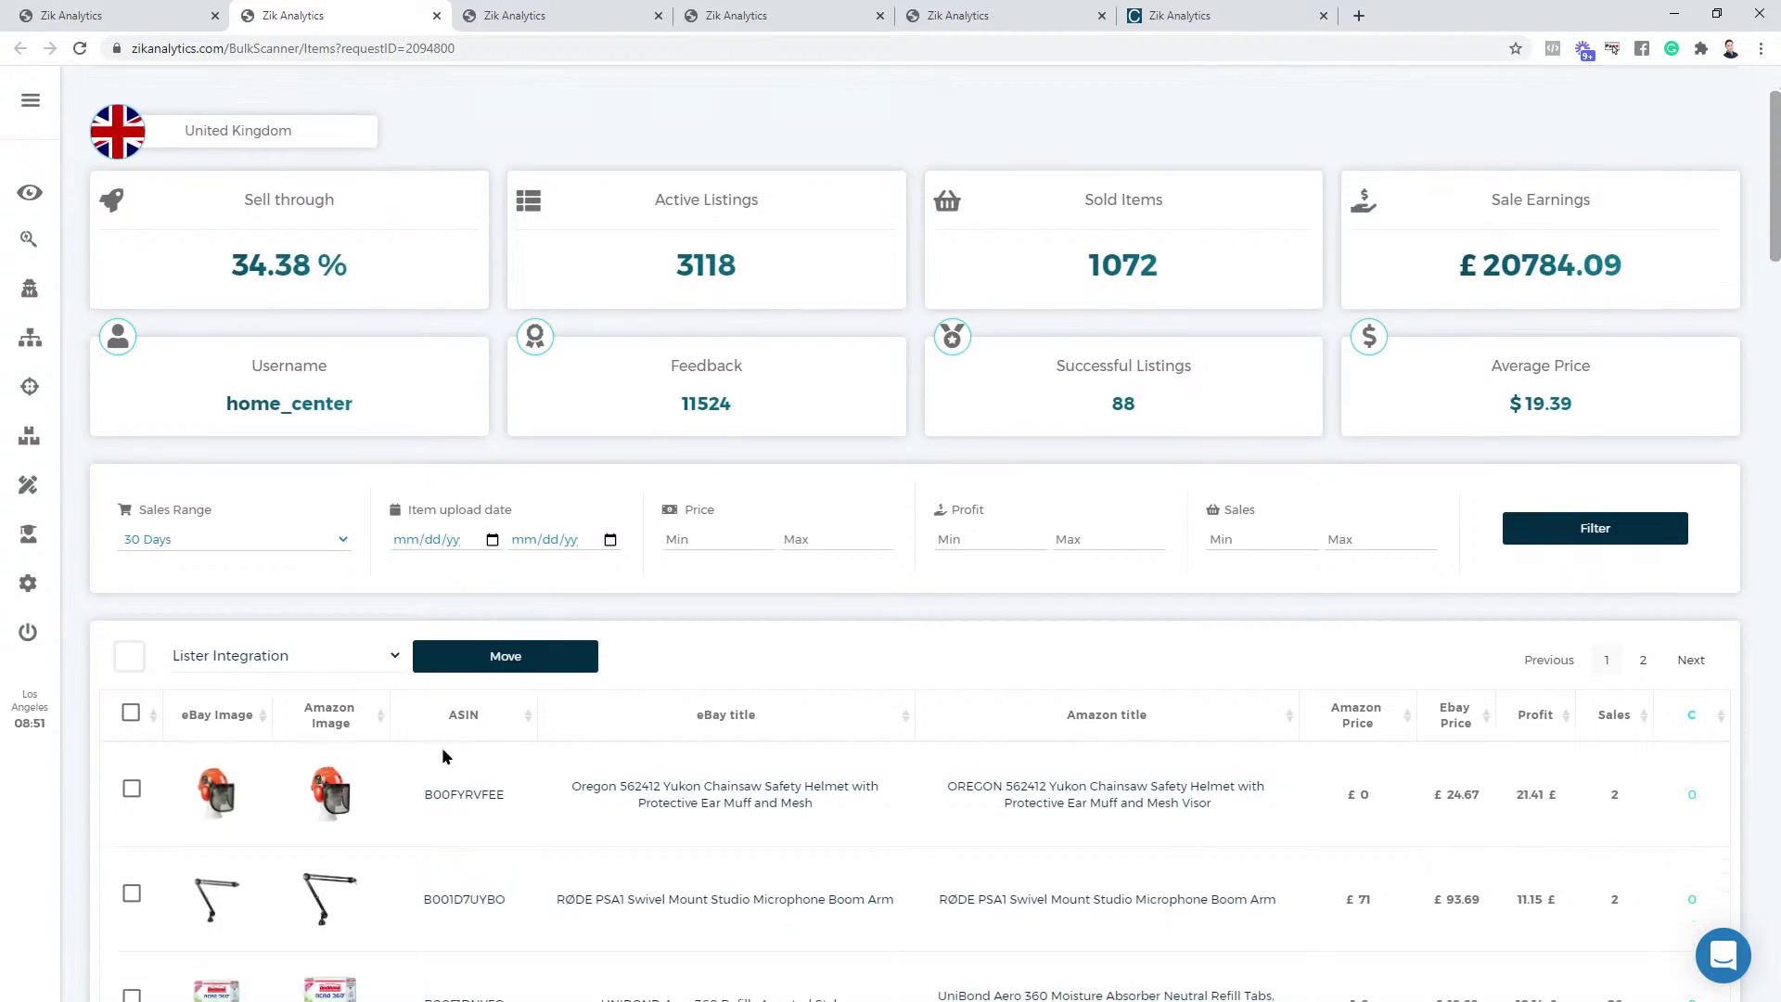
pyautogui.scroll(-2, 442, 748)
pyautogui.click(131, 554)
pyautogui.click(132, 660)
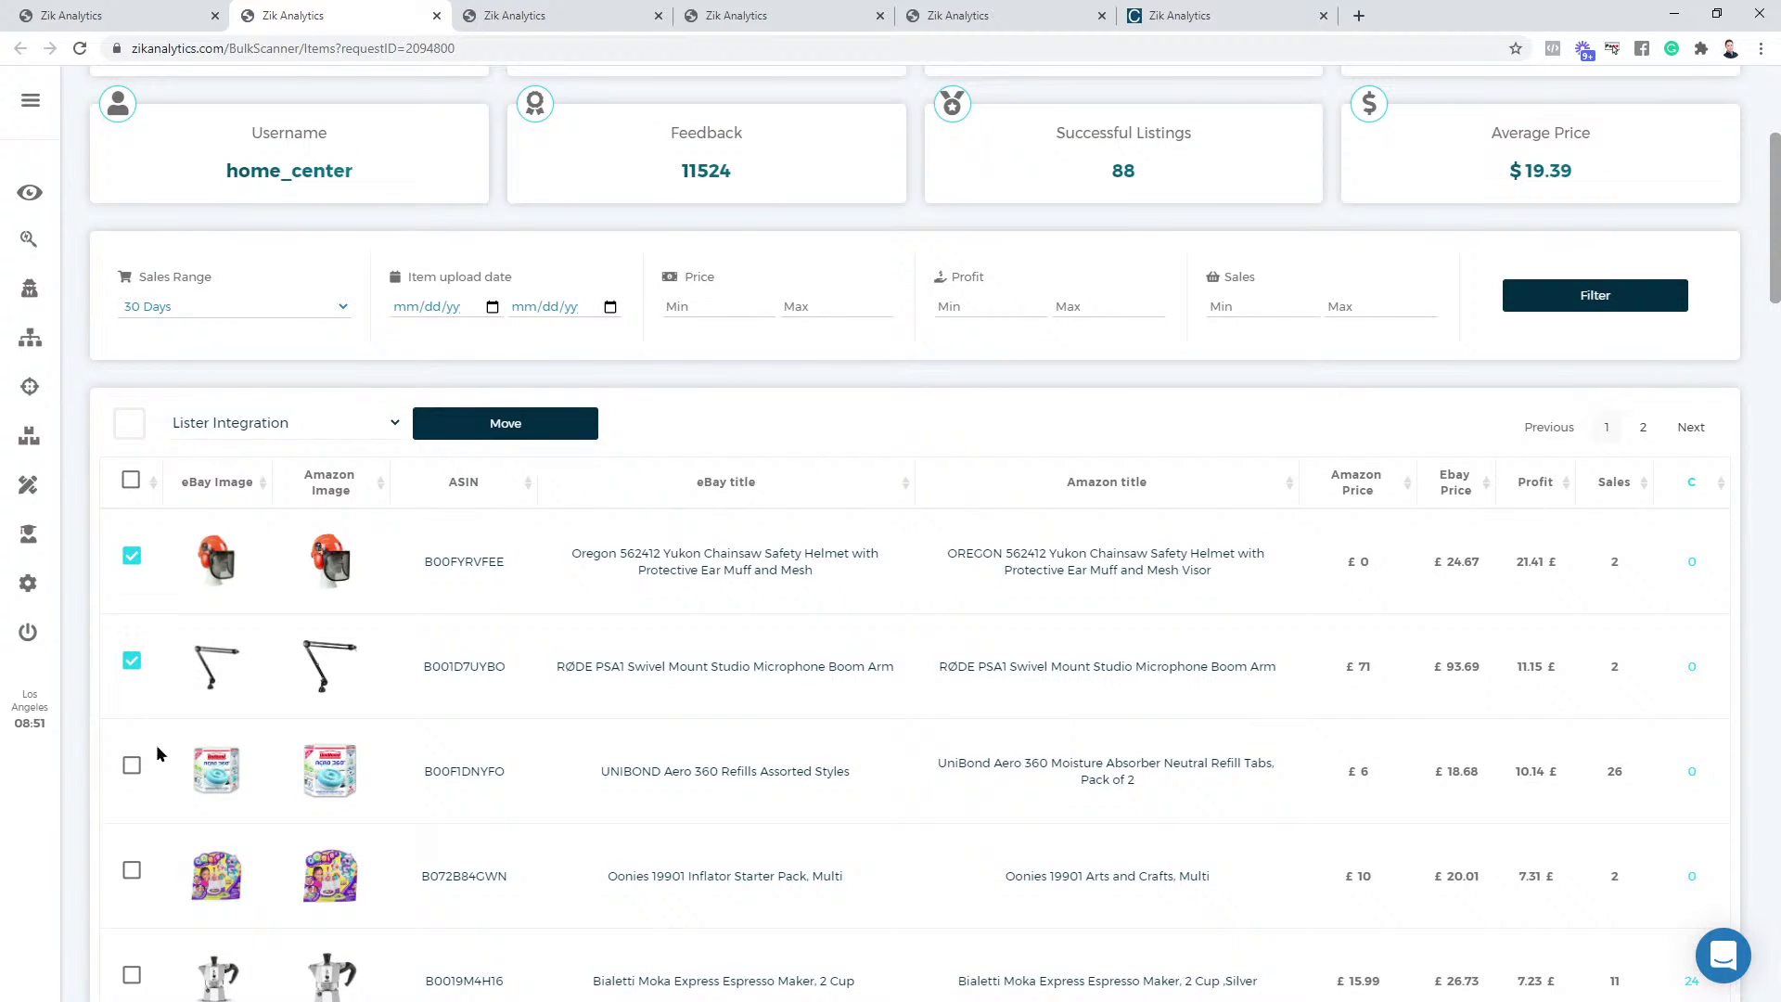
pyautogui.click(131, 765)
pyautogui.click(204, 423)
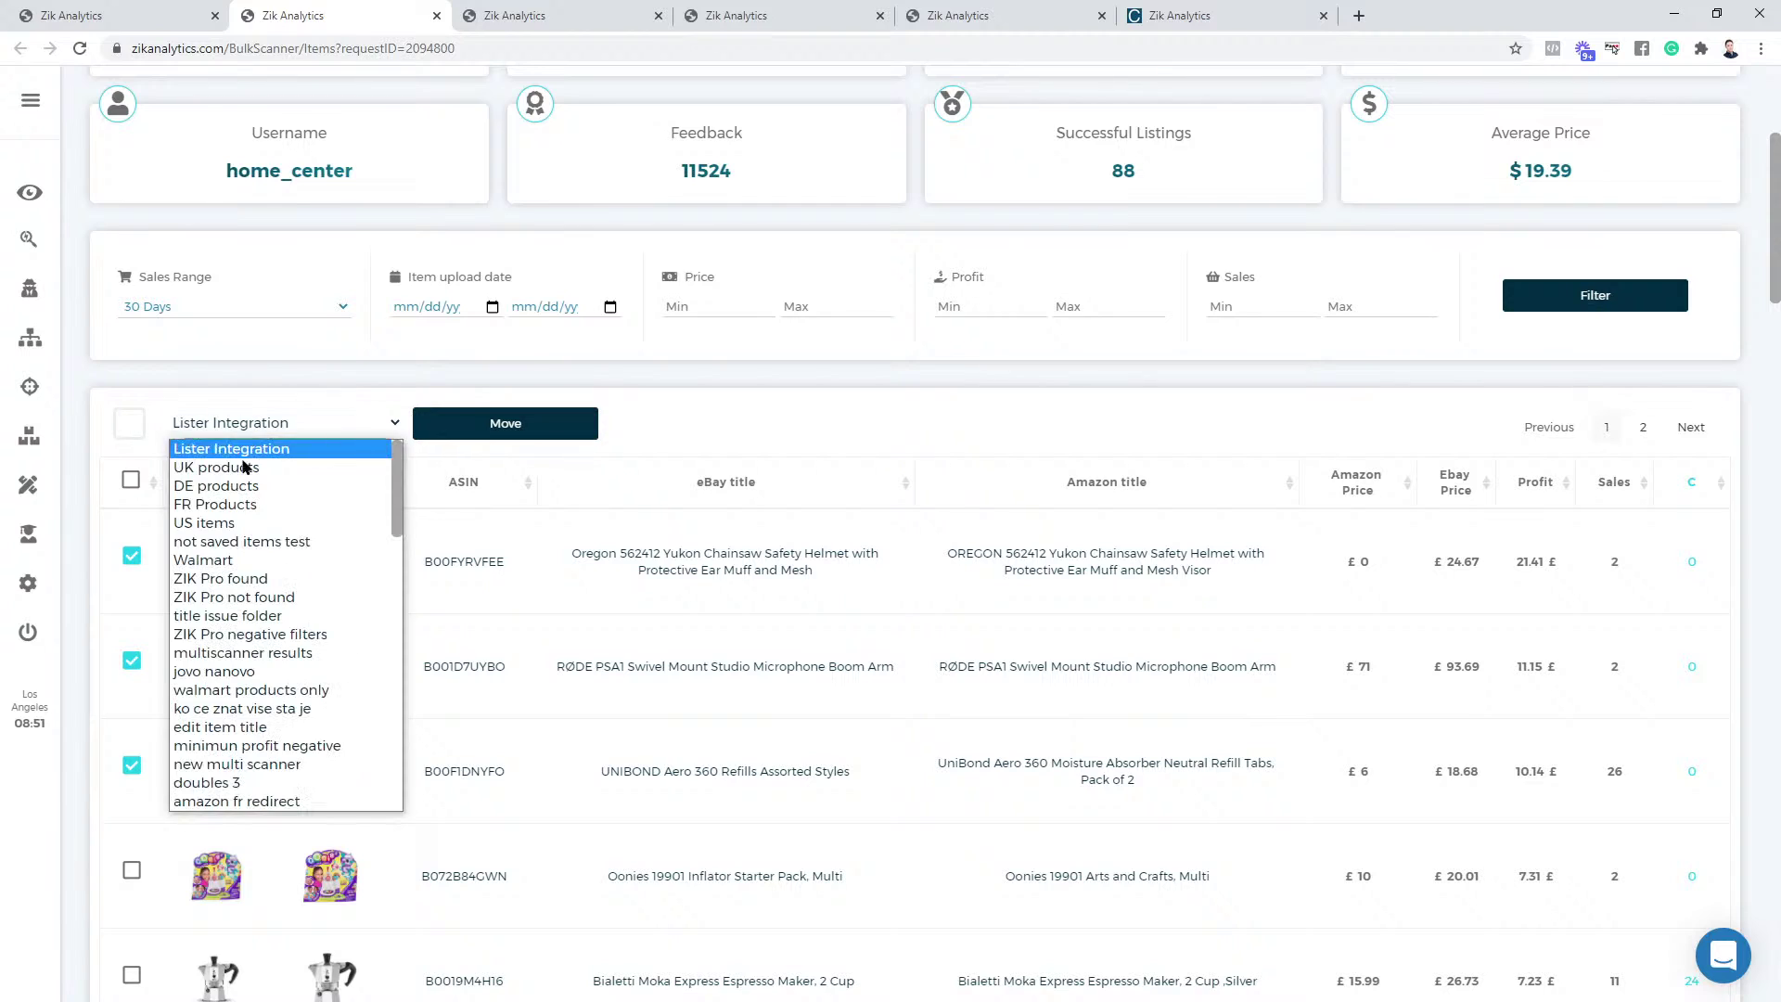
pyautogui.click(757, 399)
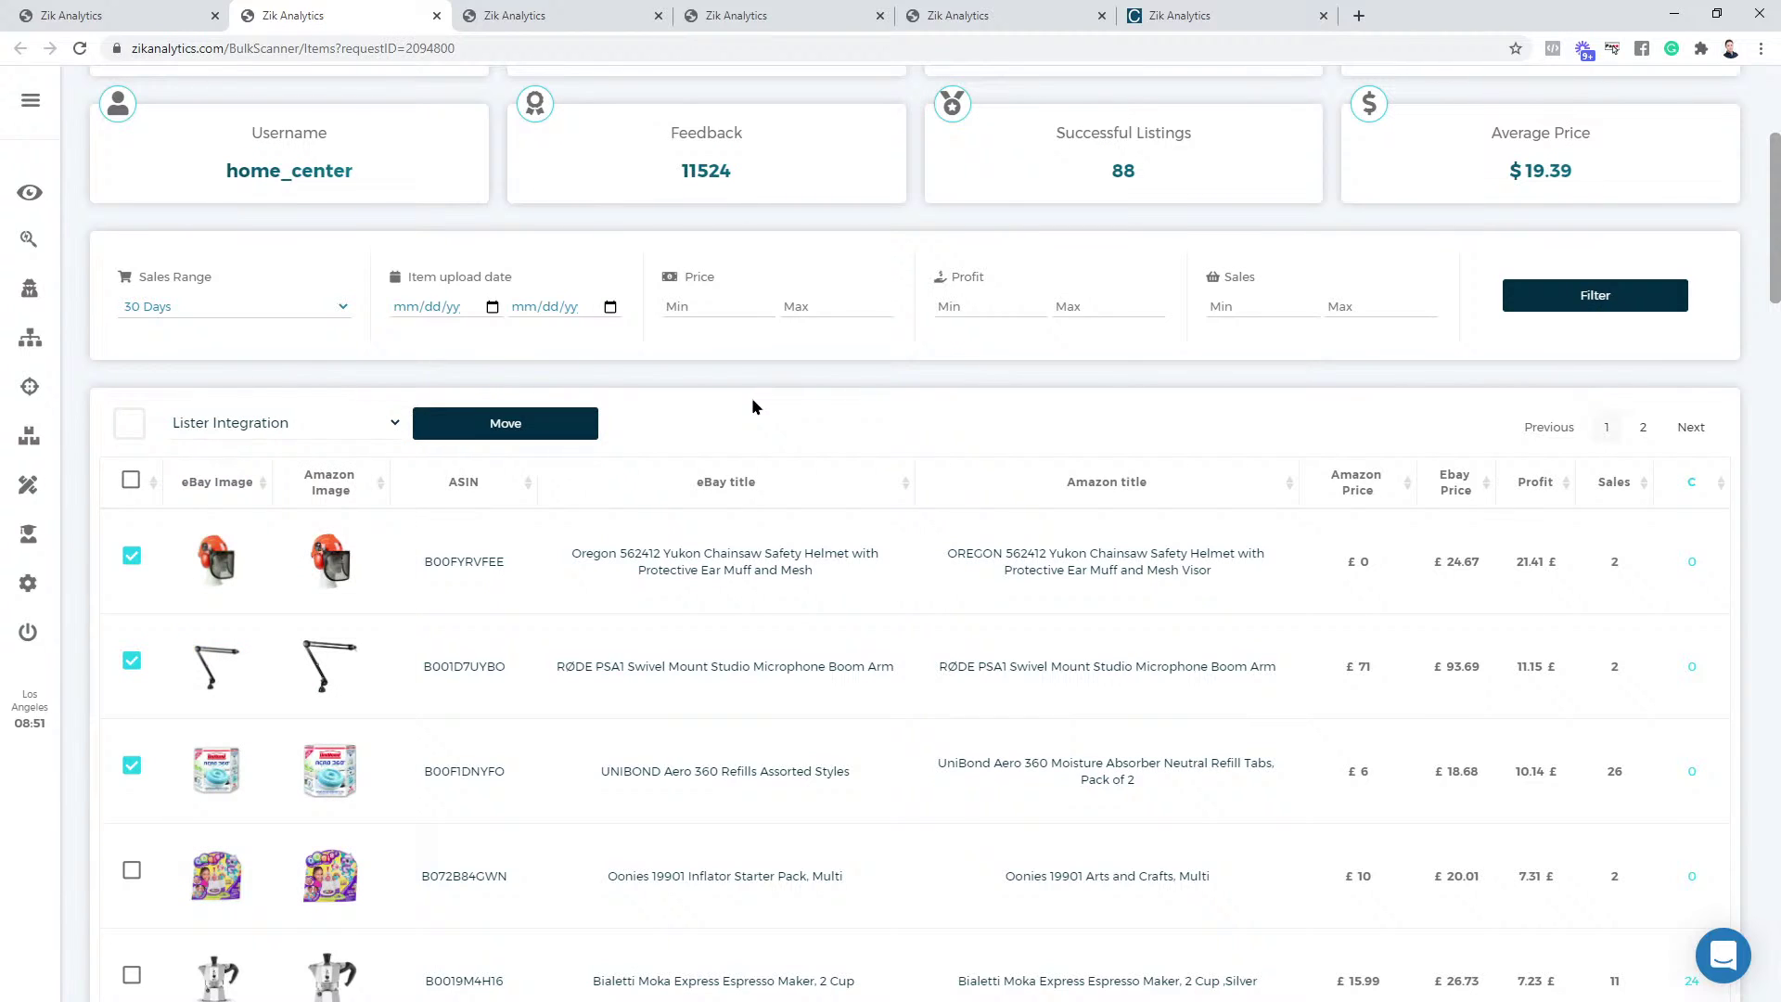
# Open My Folders in a new tab and look through the list of Amazon folders
pyautogui.moveTo(48, 587)
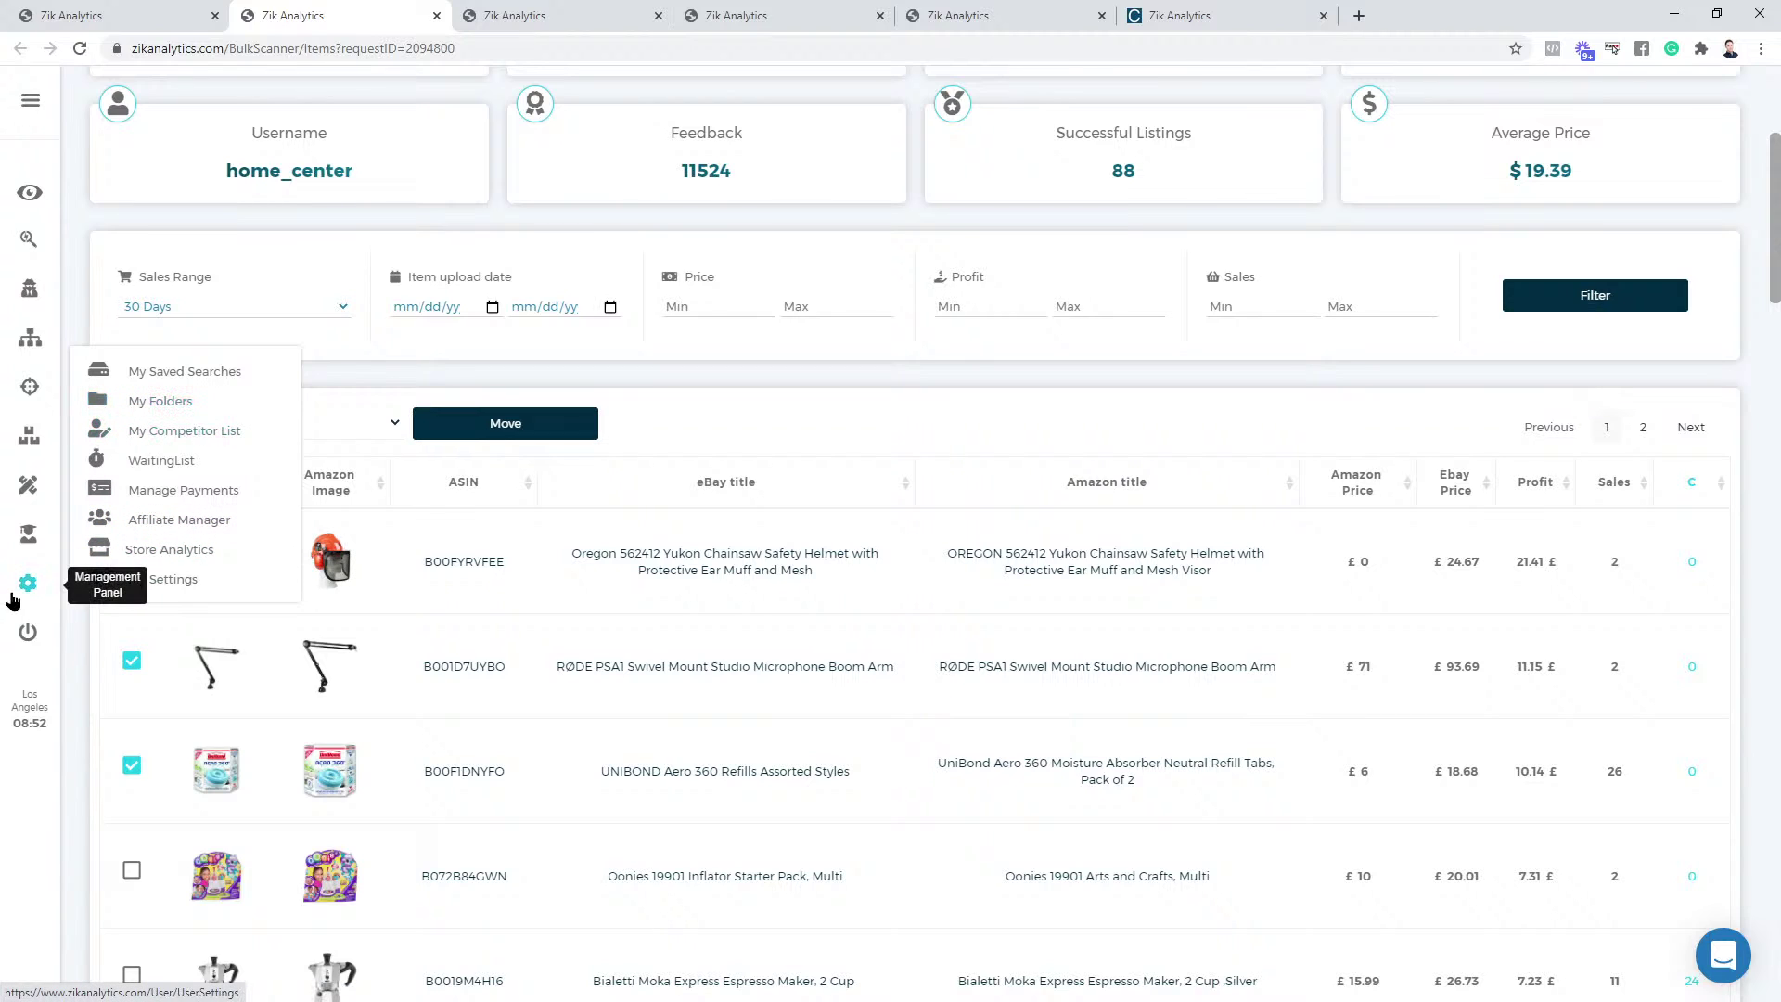
pyautogui.middleClick(167, 401)
pyautogui.click(626, 11)
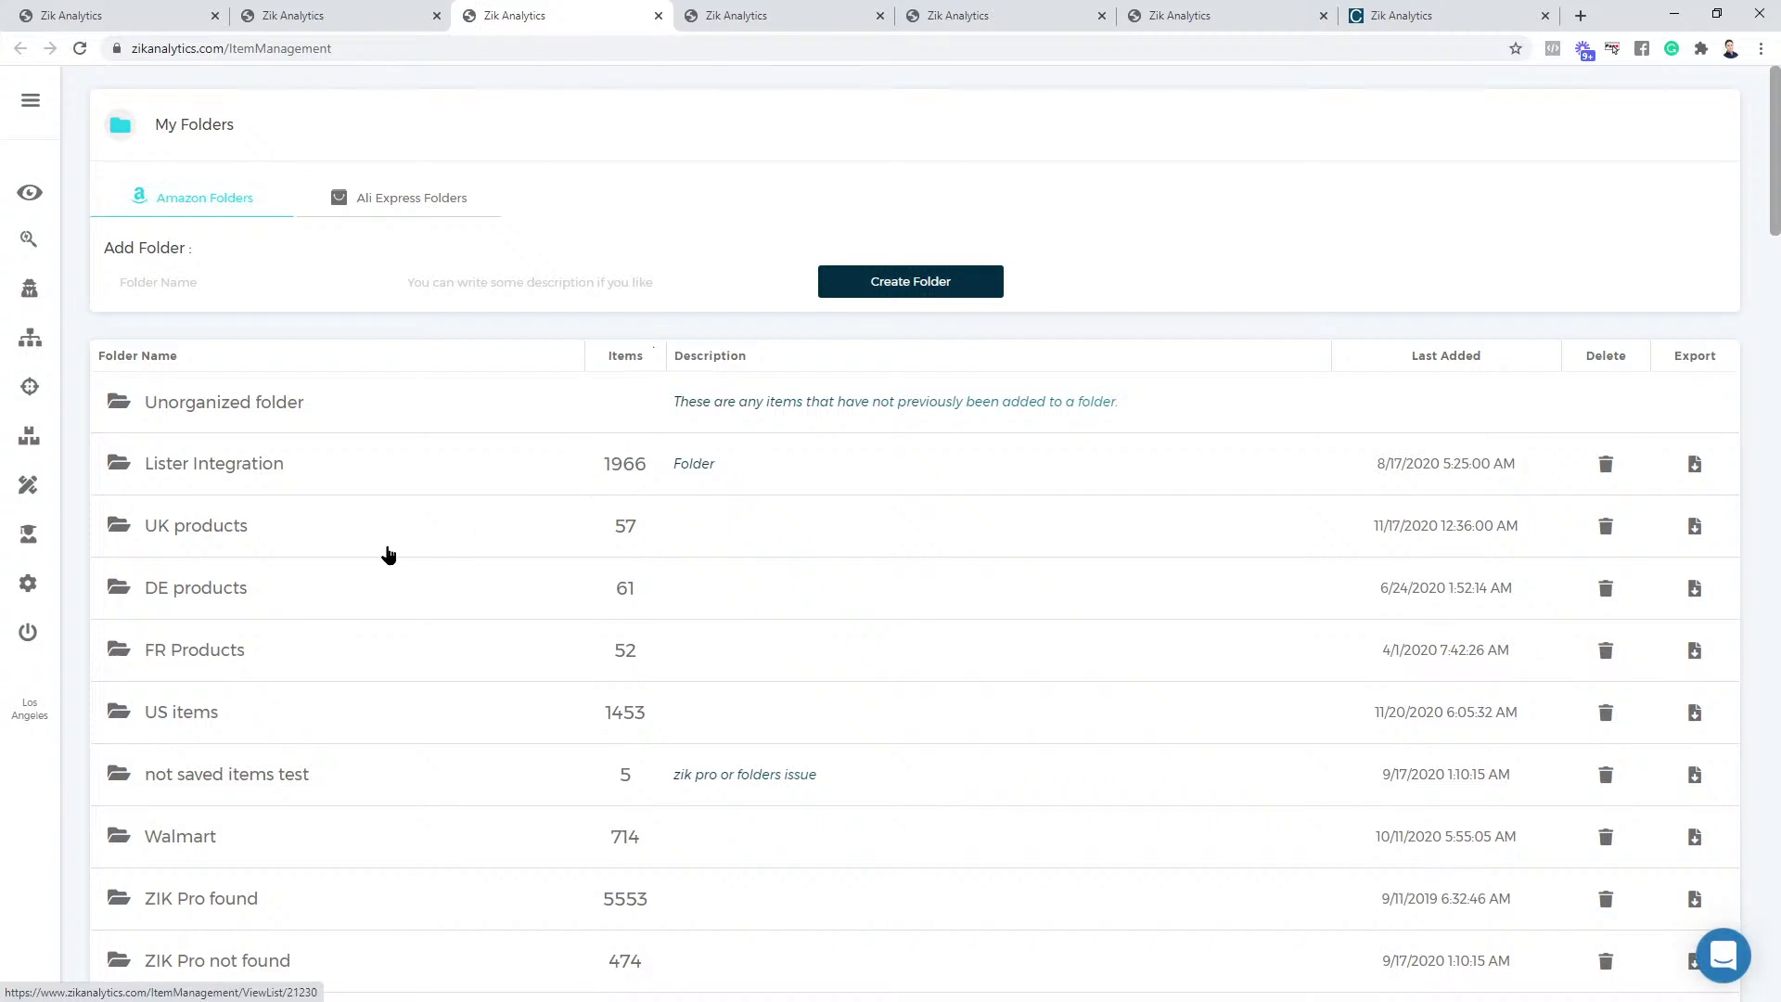
pyautogui.scroll(-3, 455, 513)
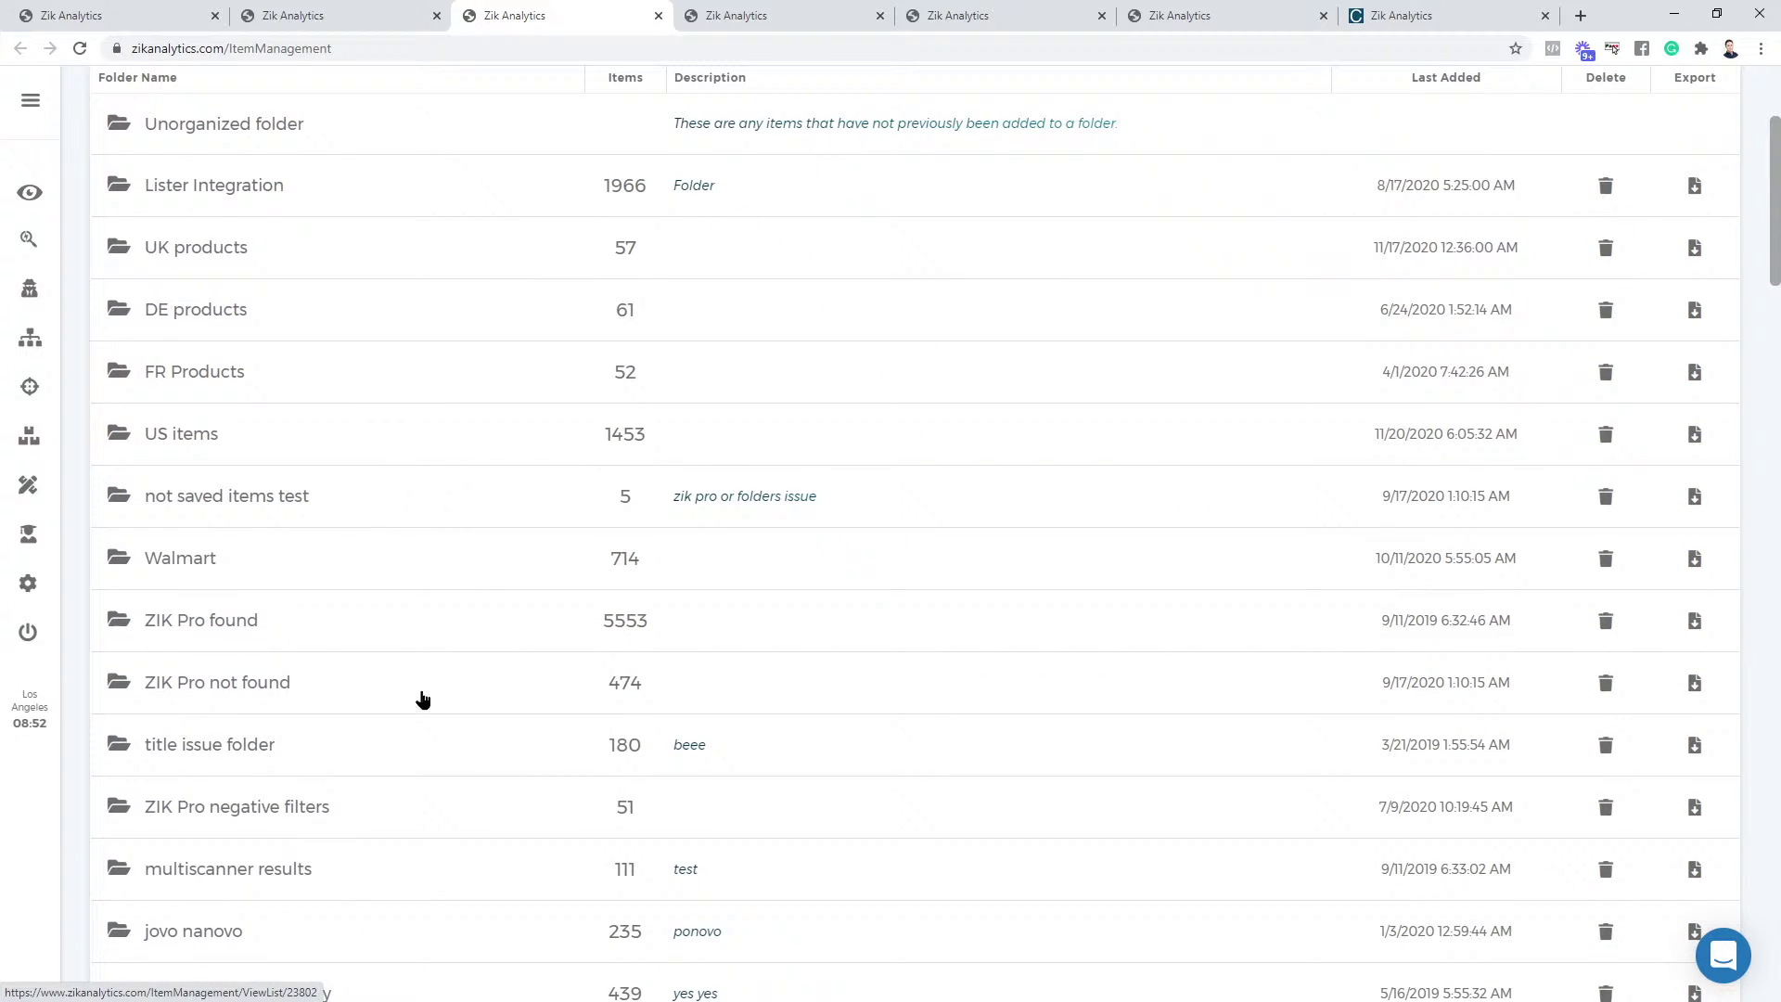
# Add the Oonies 19901 Inflator Starter Pack to the selected home_center items and return to My Folders
pyautogui.click(325, 10)
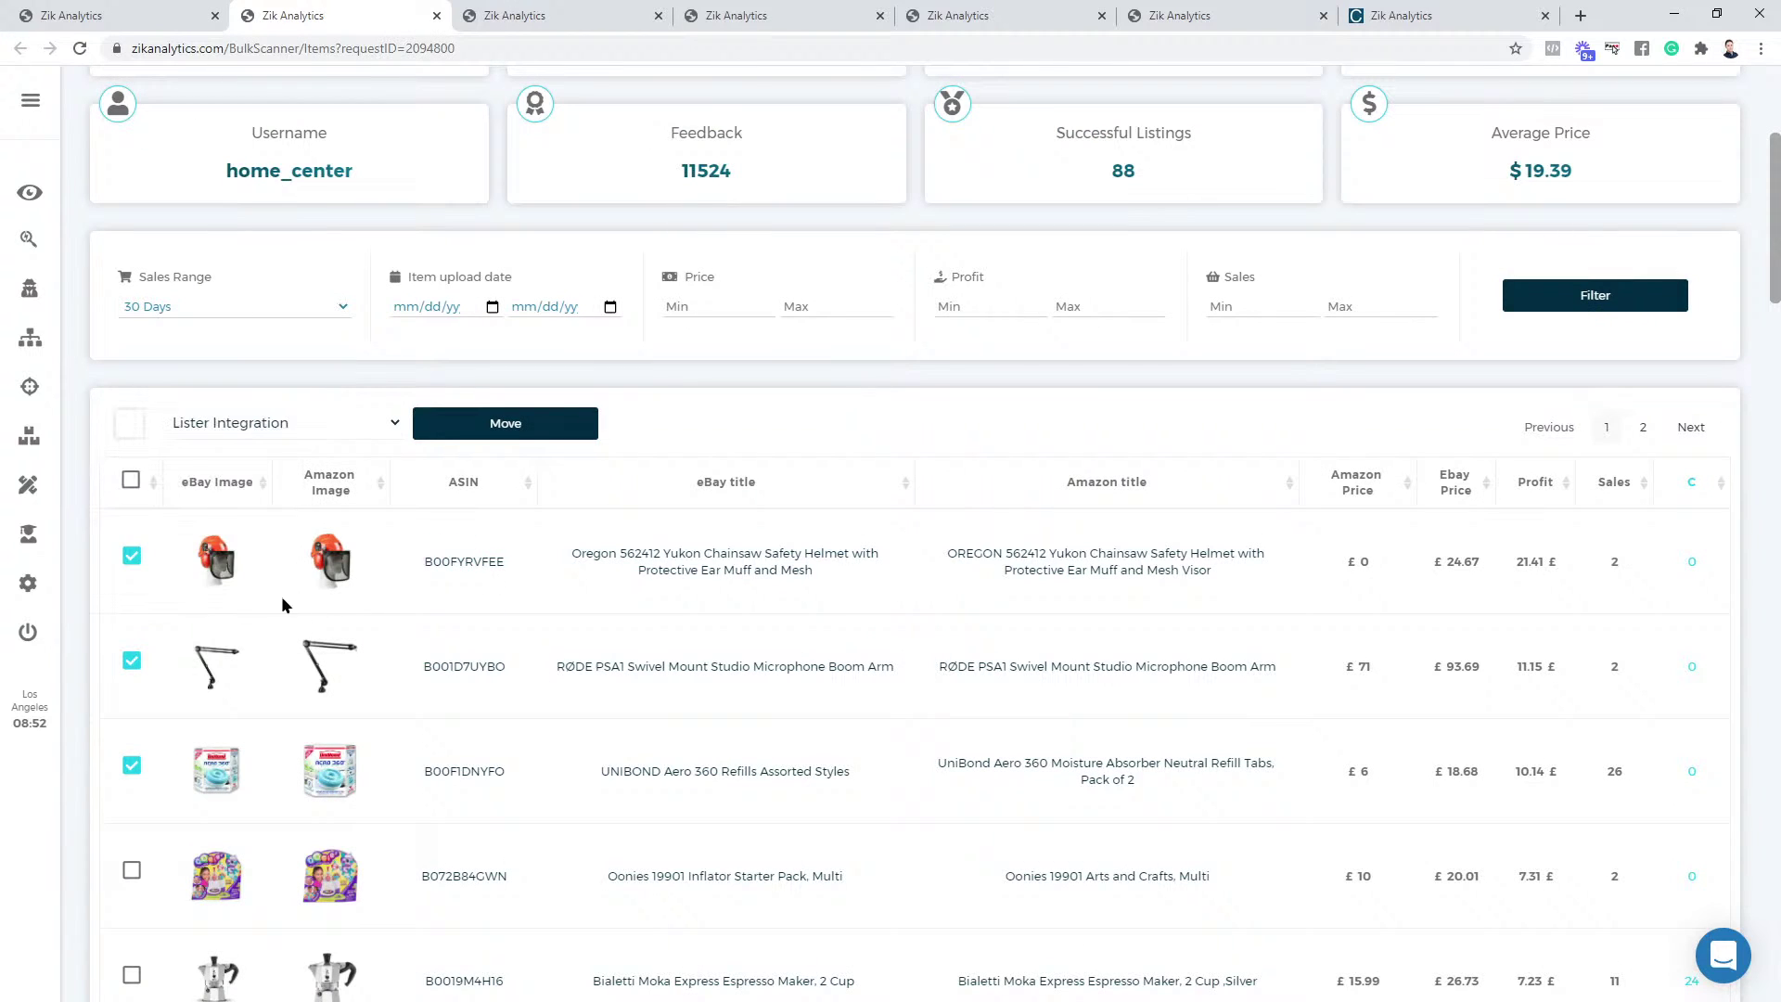
pyautogui.click(132, 869)
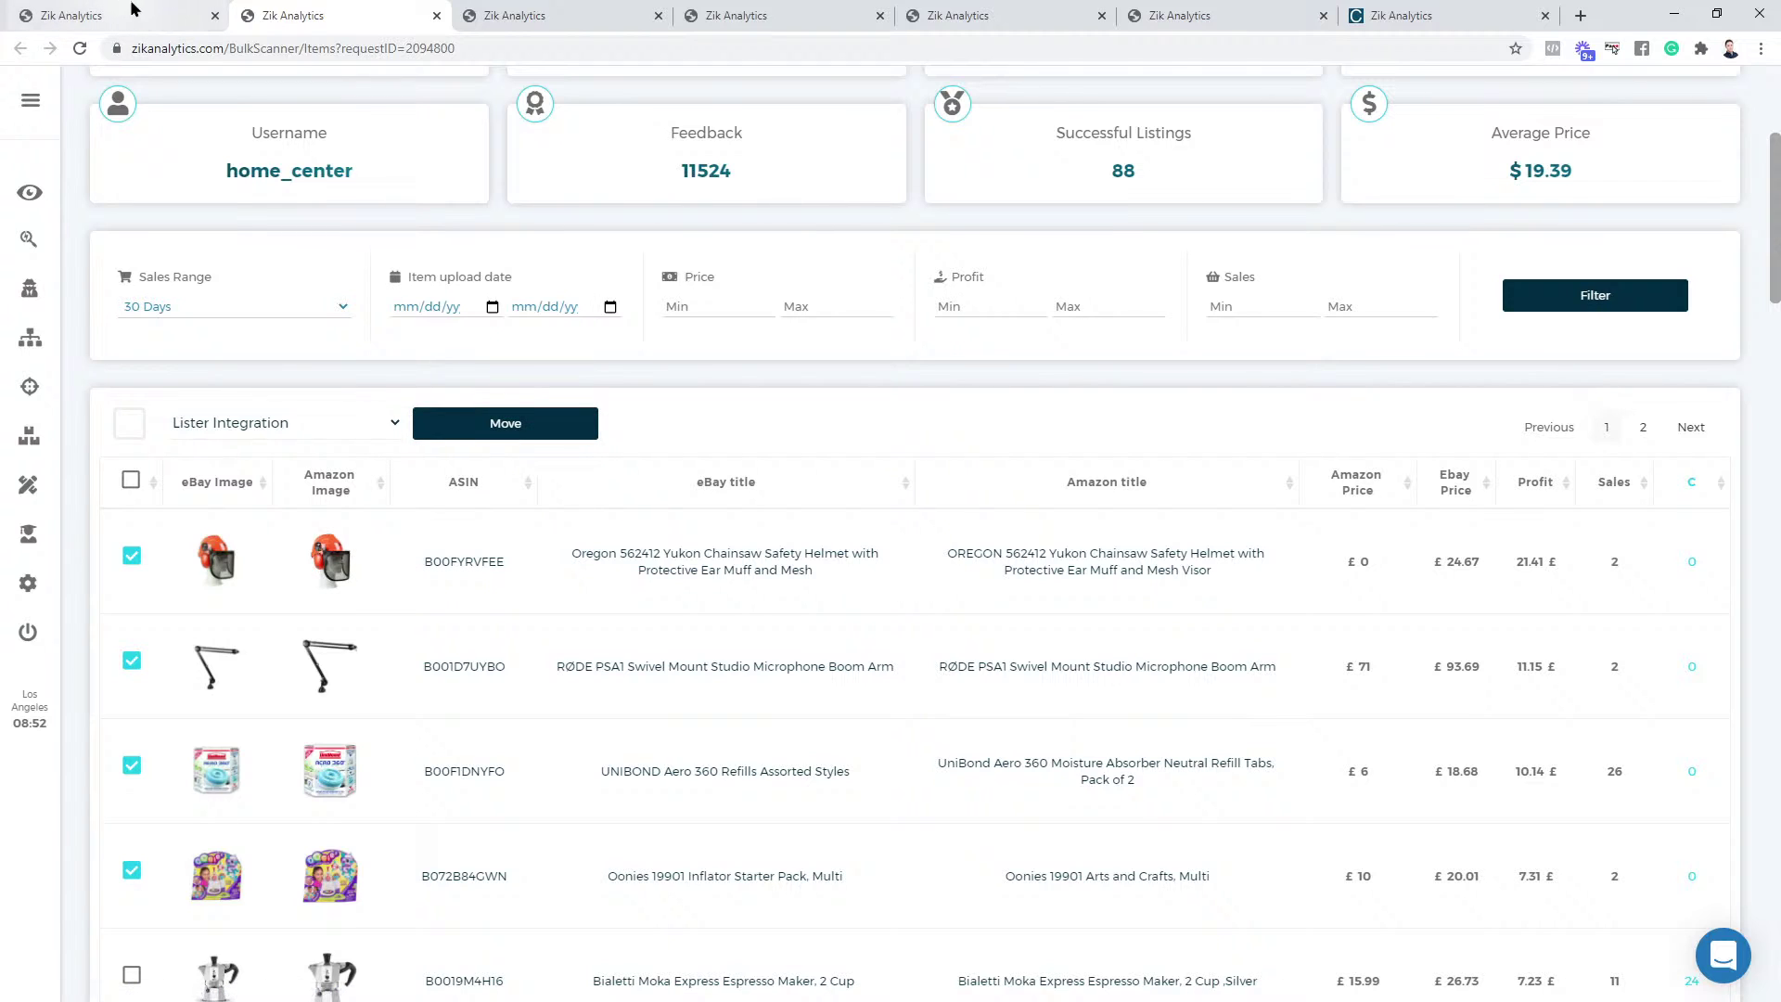
pyautogui.click(514, 15)
pyautogui.click(72, 15)
pyautogui.click(519, 15)
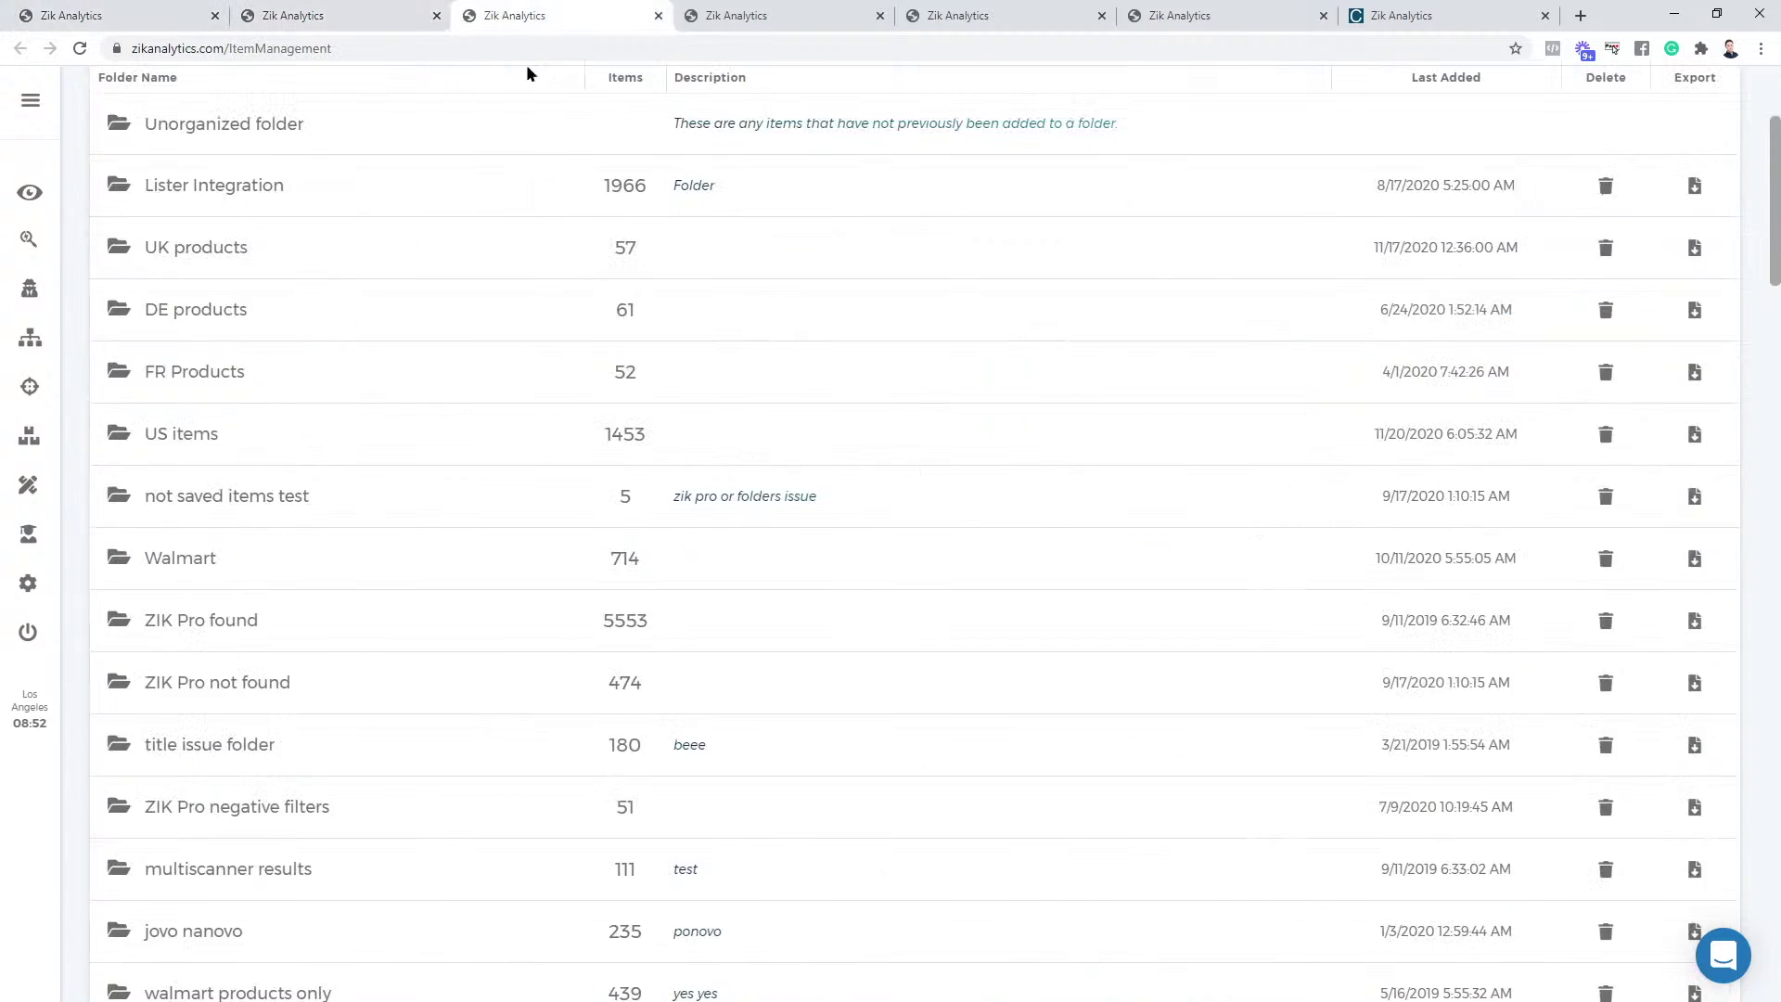
# Create an Amazon folder named YOUTUBE LIVE and look through the folder list
pyautogui.scroll(3, 515, 352)
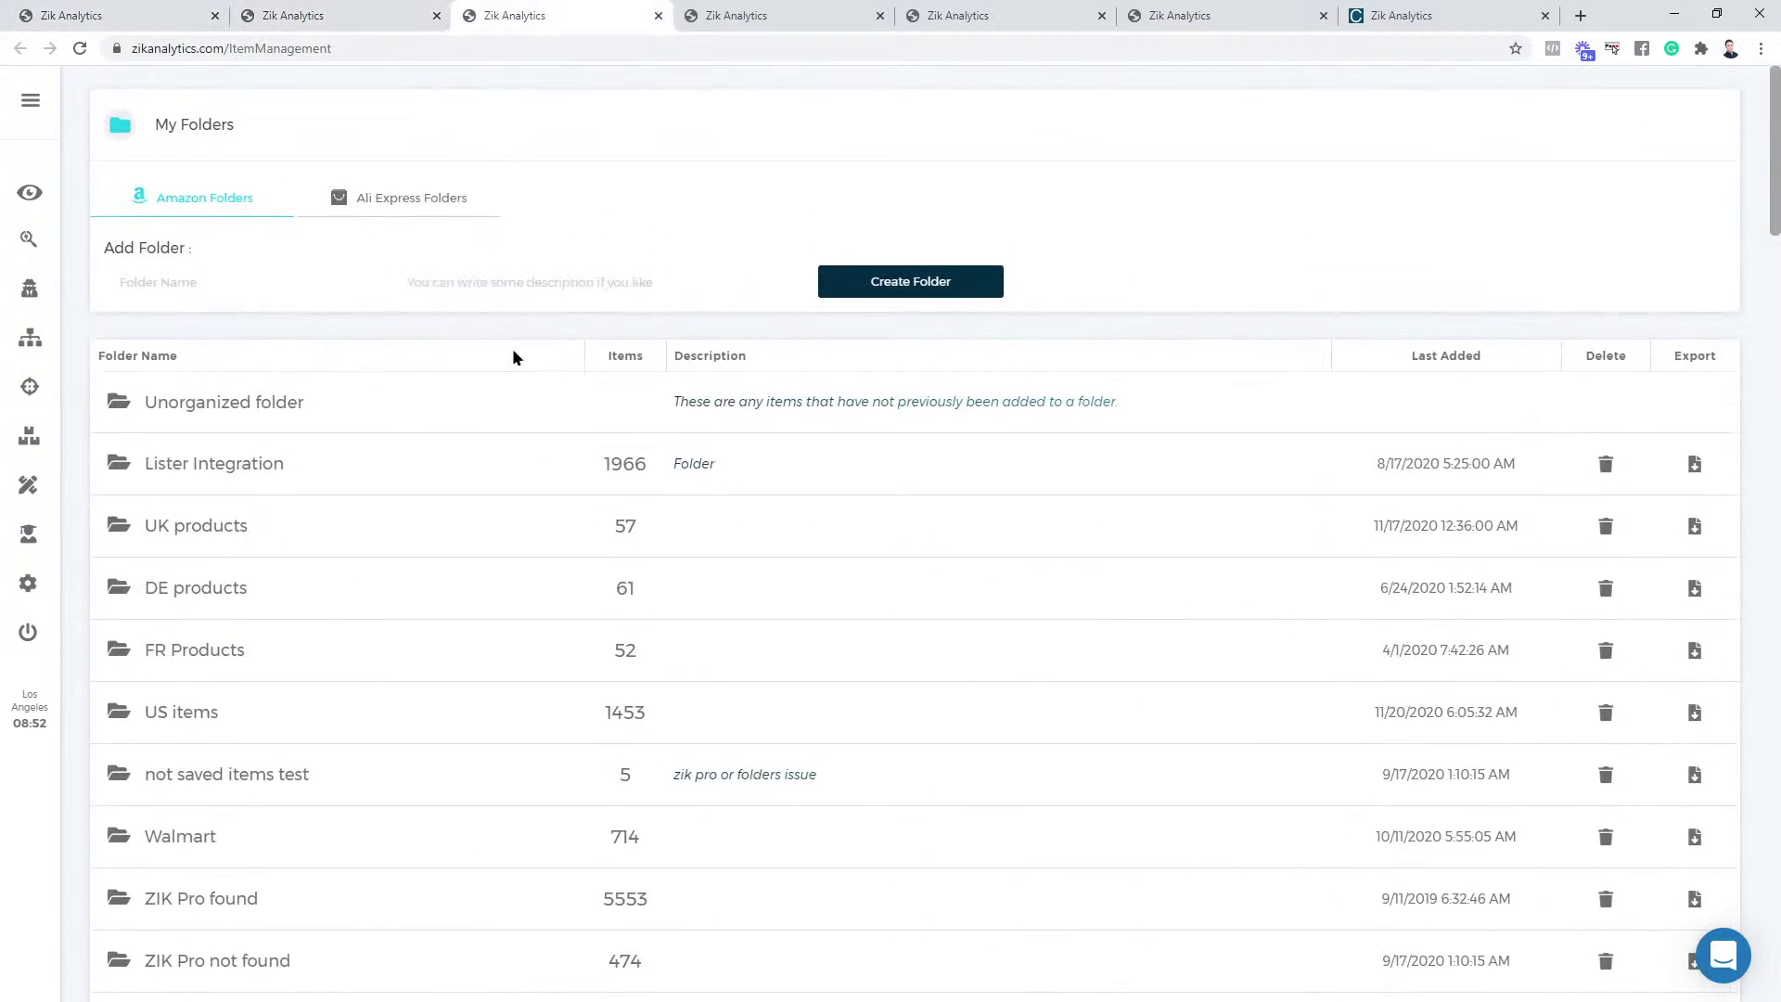
pyautogui.click(262, 292)
pyautogui.write('YOUTUBE LI')
pyautogui.click(960, 271)
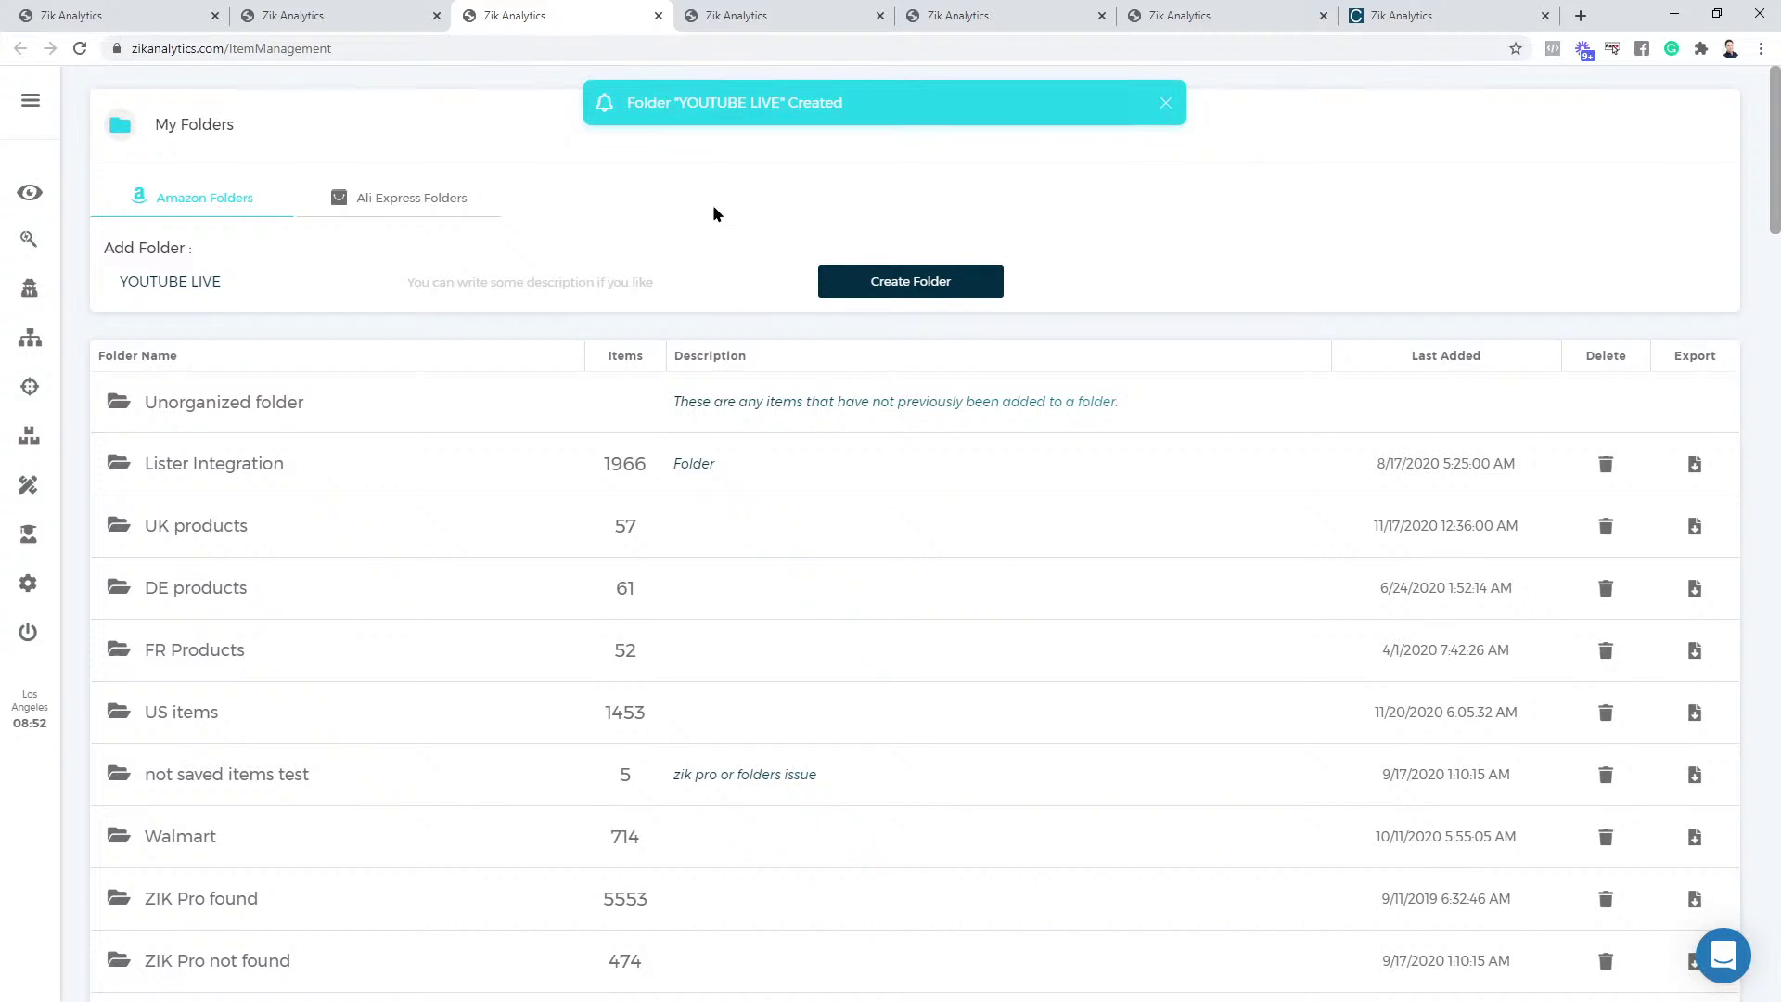
pyautogui.scroll(-12, 653, 564)
pyautogui.scroll(5, 585, 582)
# Reload home_center's scanned results page and review its items and the available filters
pyautogui.click(332, 16)
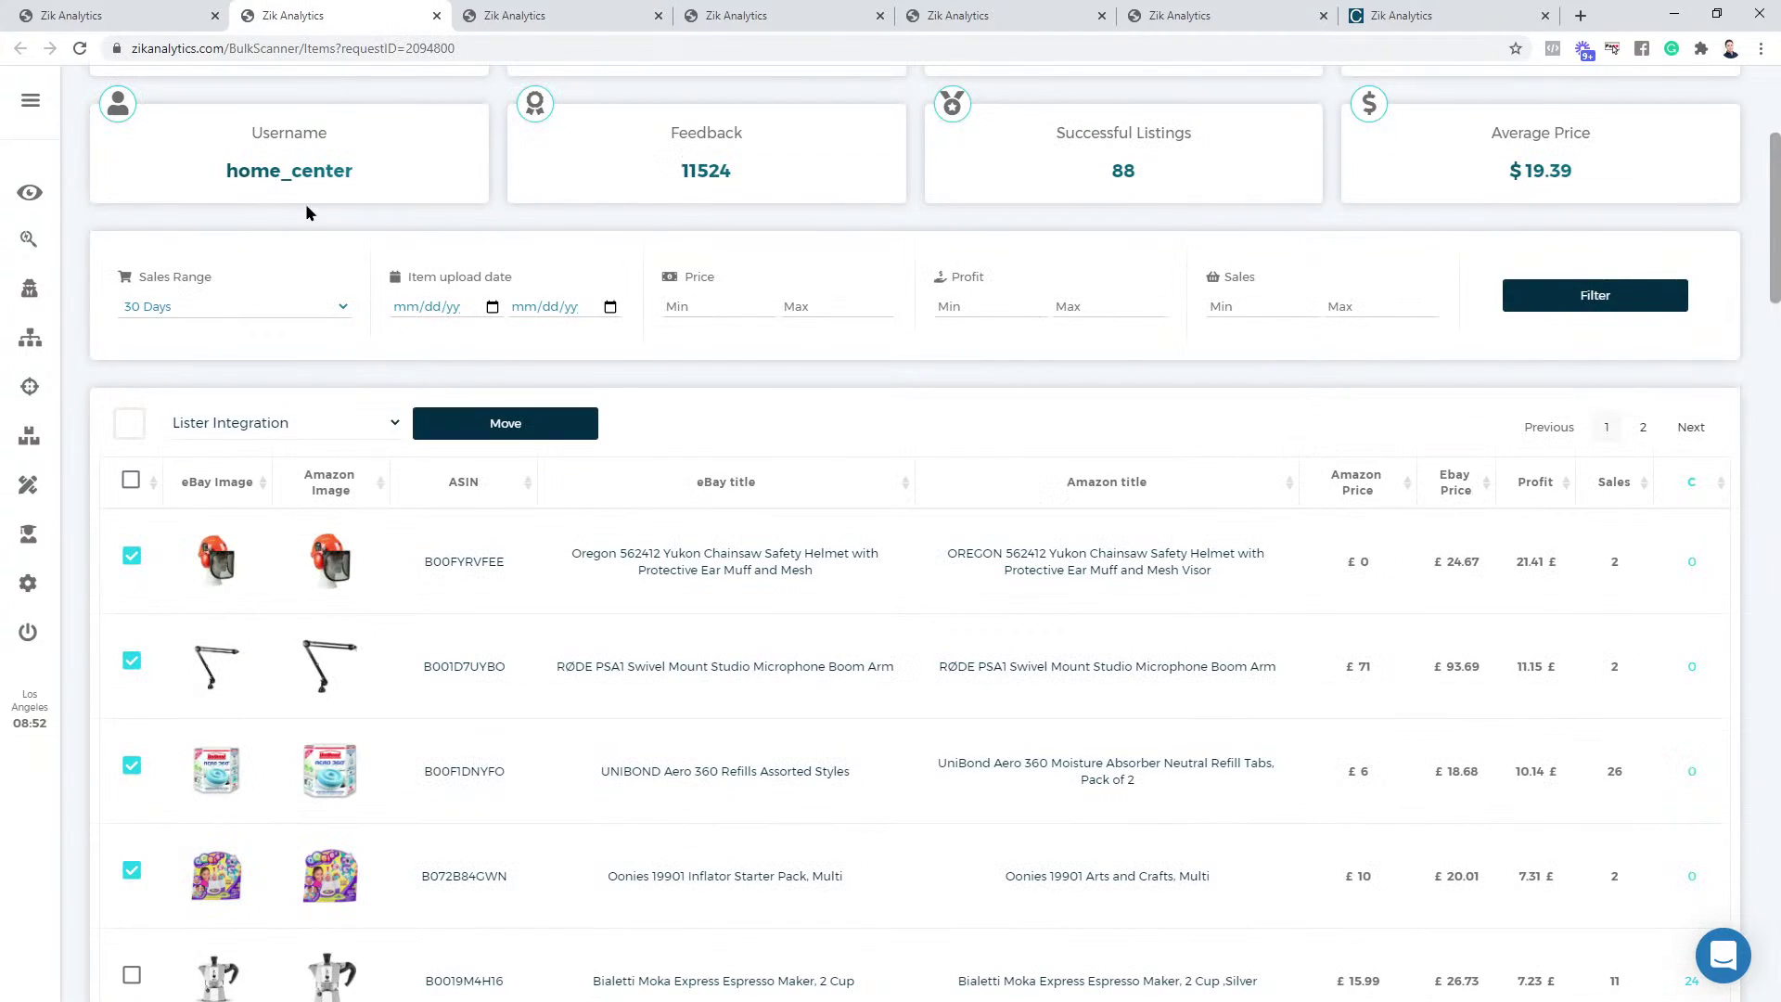
pyautogui.click(80, 48)
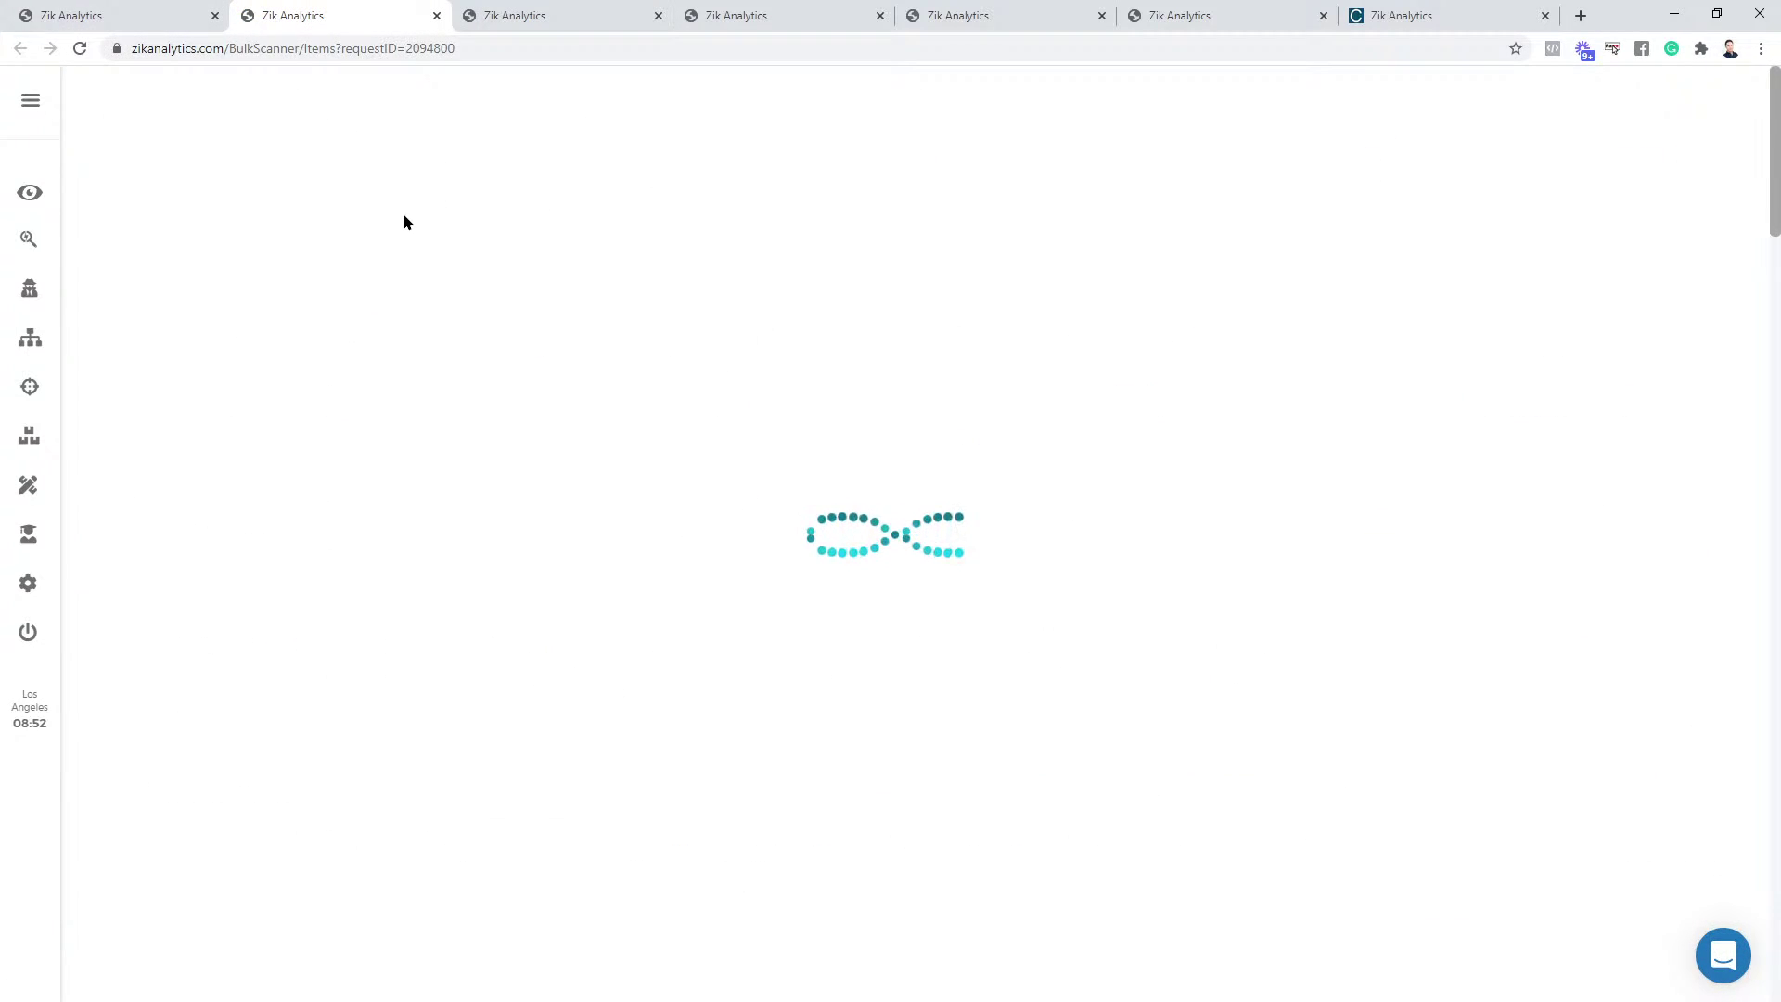
pyautogui.scroll(-5, 269, 390)
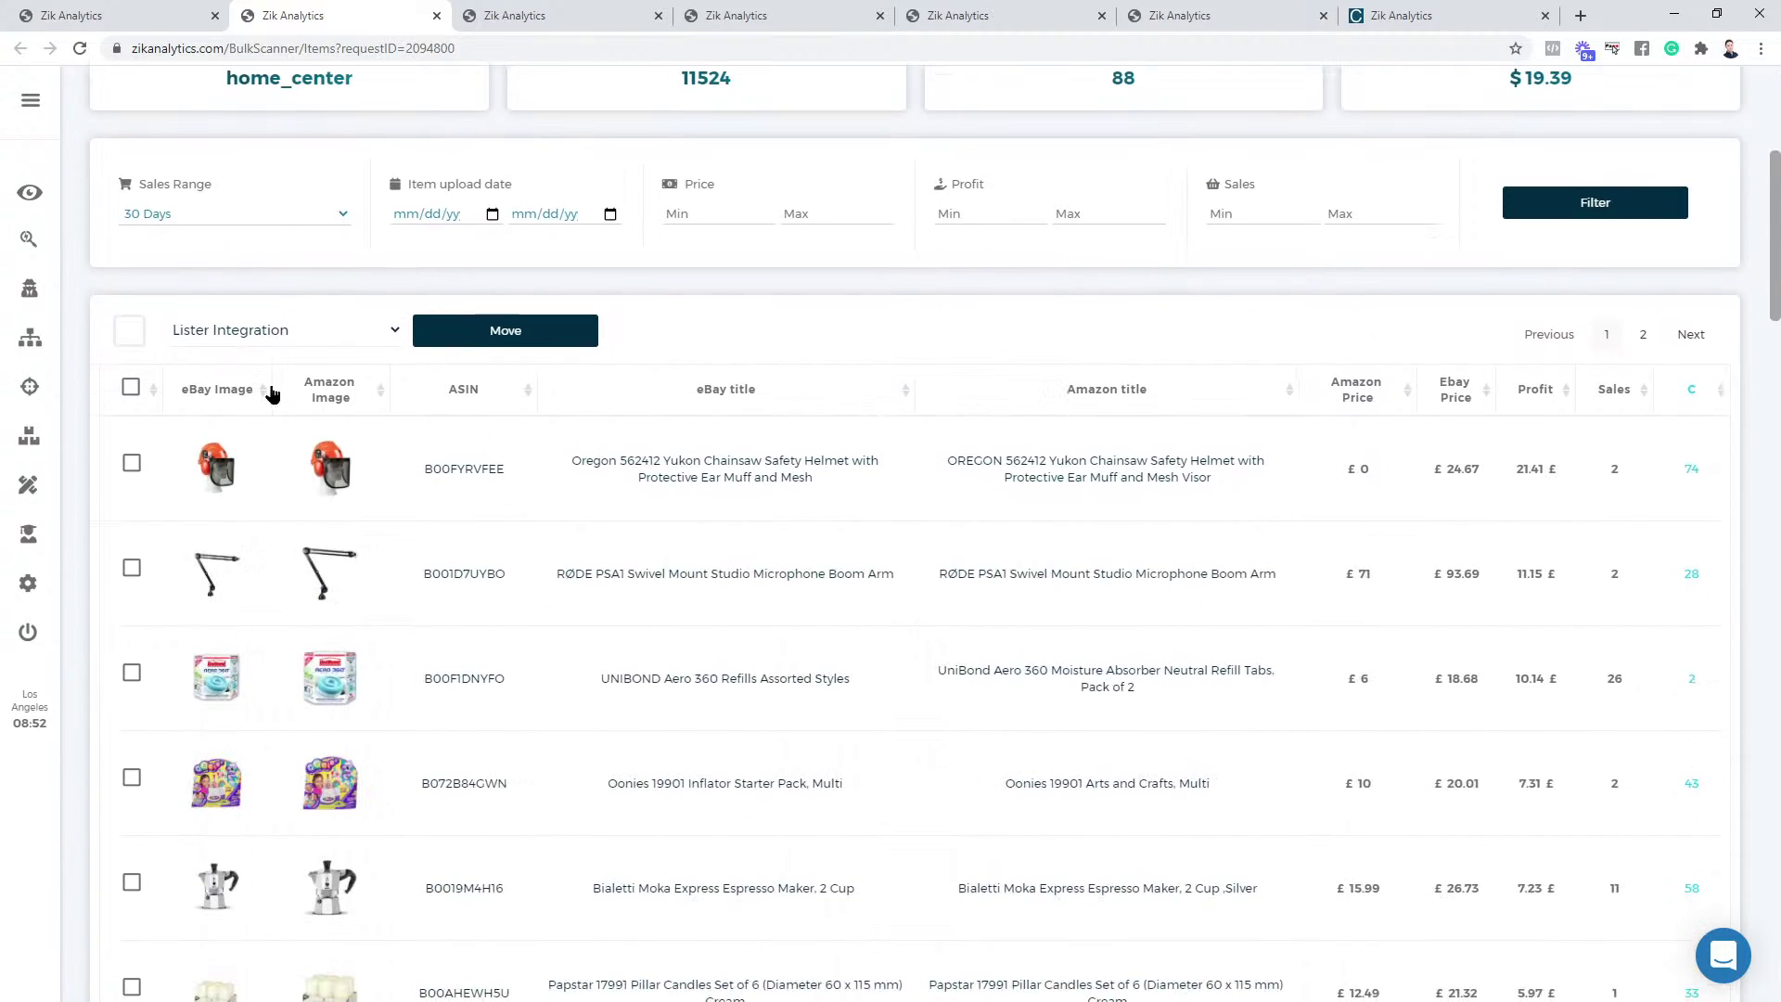
pyautogui.moveTo(240, 462)
pyautogui.scroll(3, 1139, 412)
pyautogui.moveTo(95, 435); pyautogui.dragTo(1185, 537)
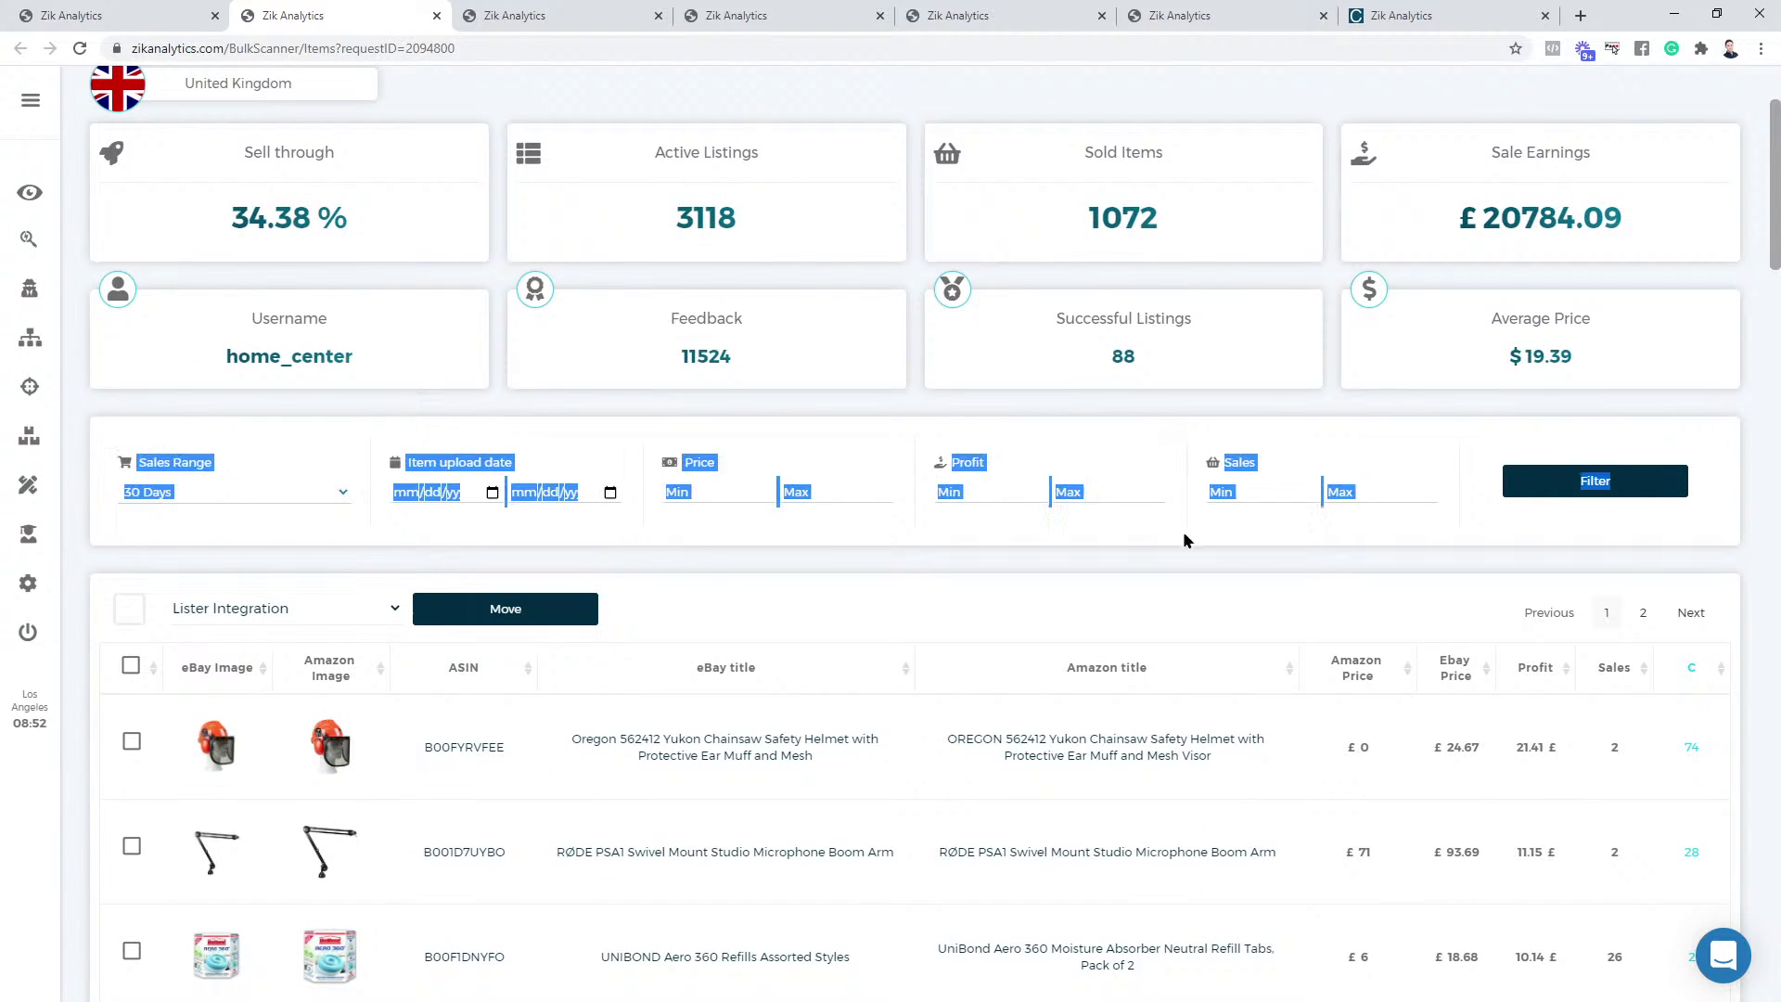
pyautogui.click(1213, 559)
# Filter home_center's items by minimum price 7, minimum profit 1 and minimum sales 3 with a 30-day sales range
pyautogui.click(721, 488)
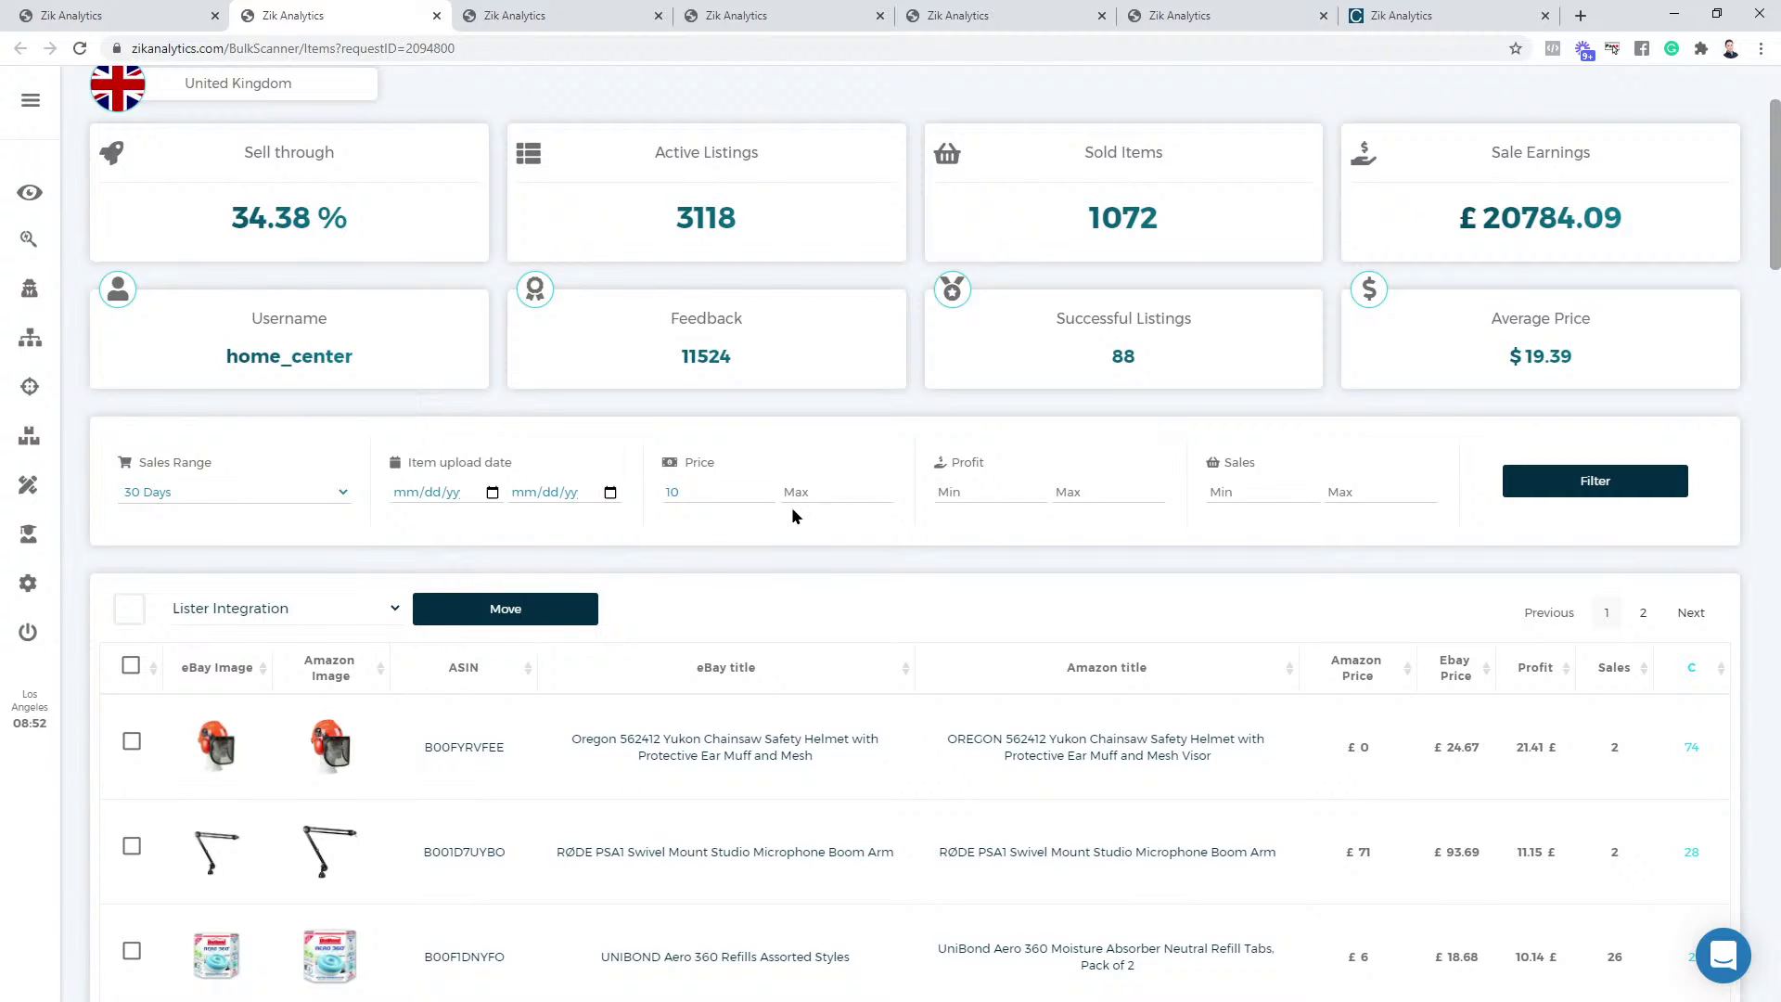
pyautogui.moveTo(722, 486); pyautogui.dragTo(596, 504)
pyautogui.write('7')
pyautogui.write('1')
pyautogui.click(1242, 488)
pyautogui.write('3')
pyautogui.click(272, 505)
pyautogui.click(234, 562)
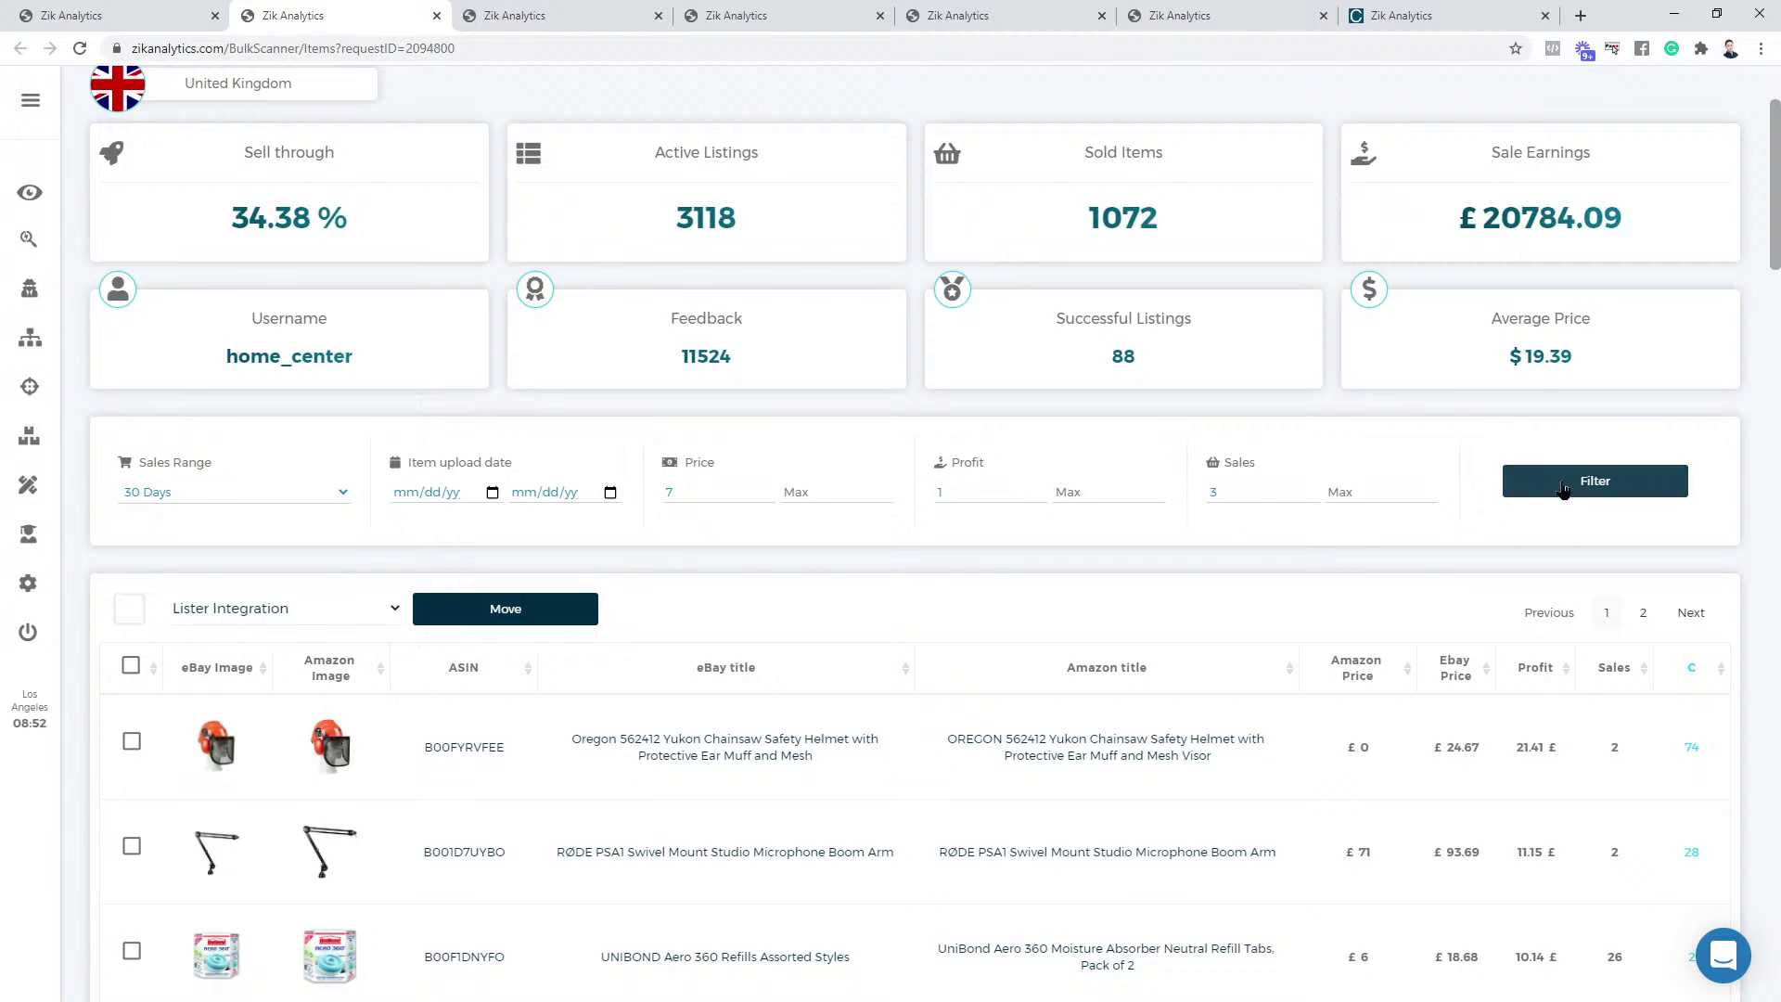
pyautogui.click(1564, 486)
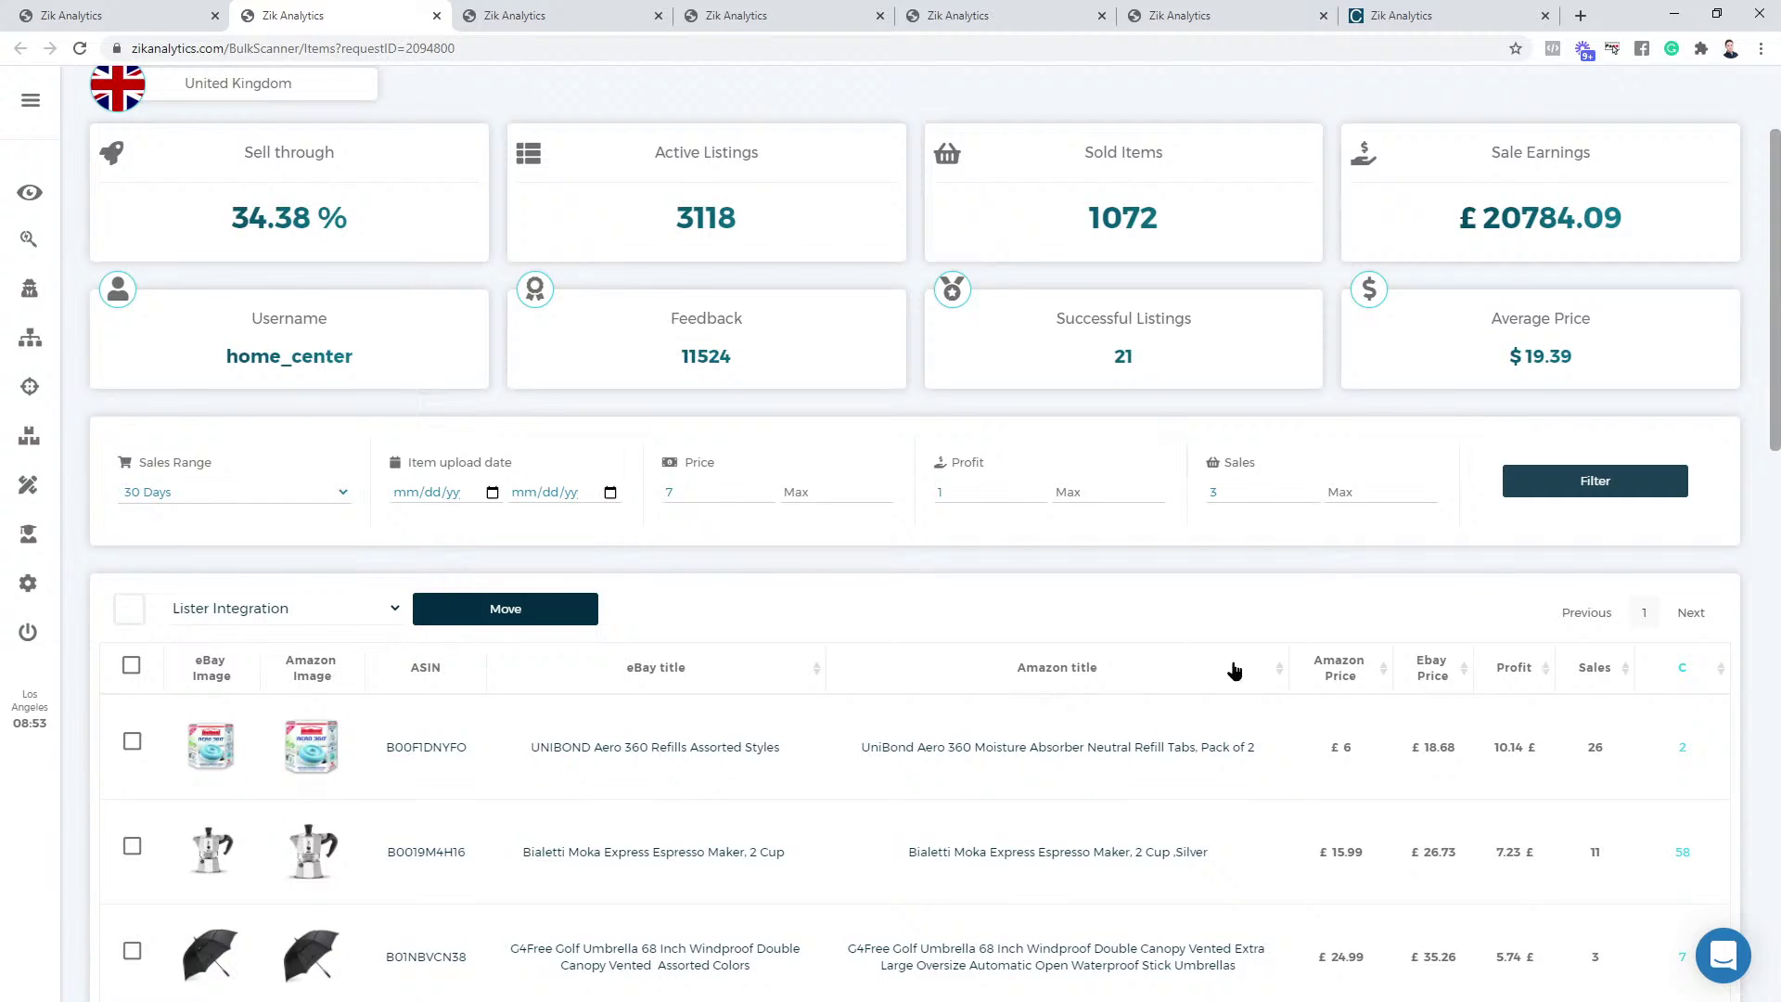
# Select all of home_center's filtered items and move them to the YOUTUBE LIVE folder
pyautogui.scroll(-4, 529, 691)
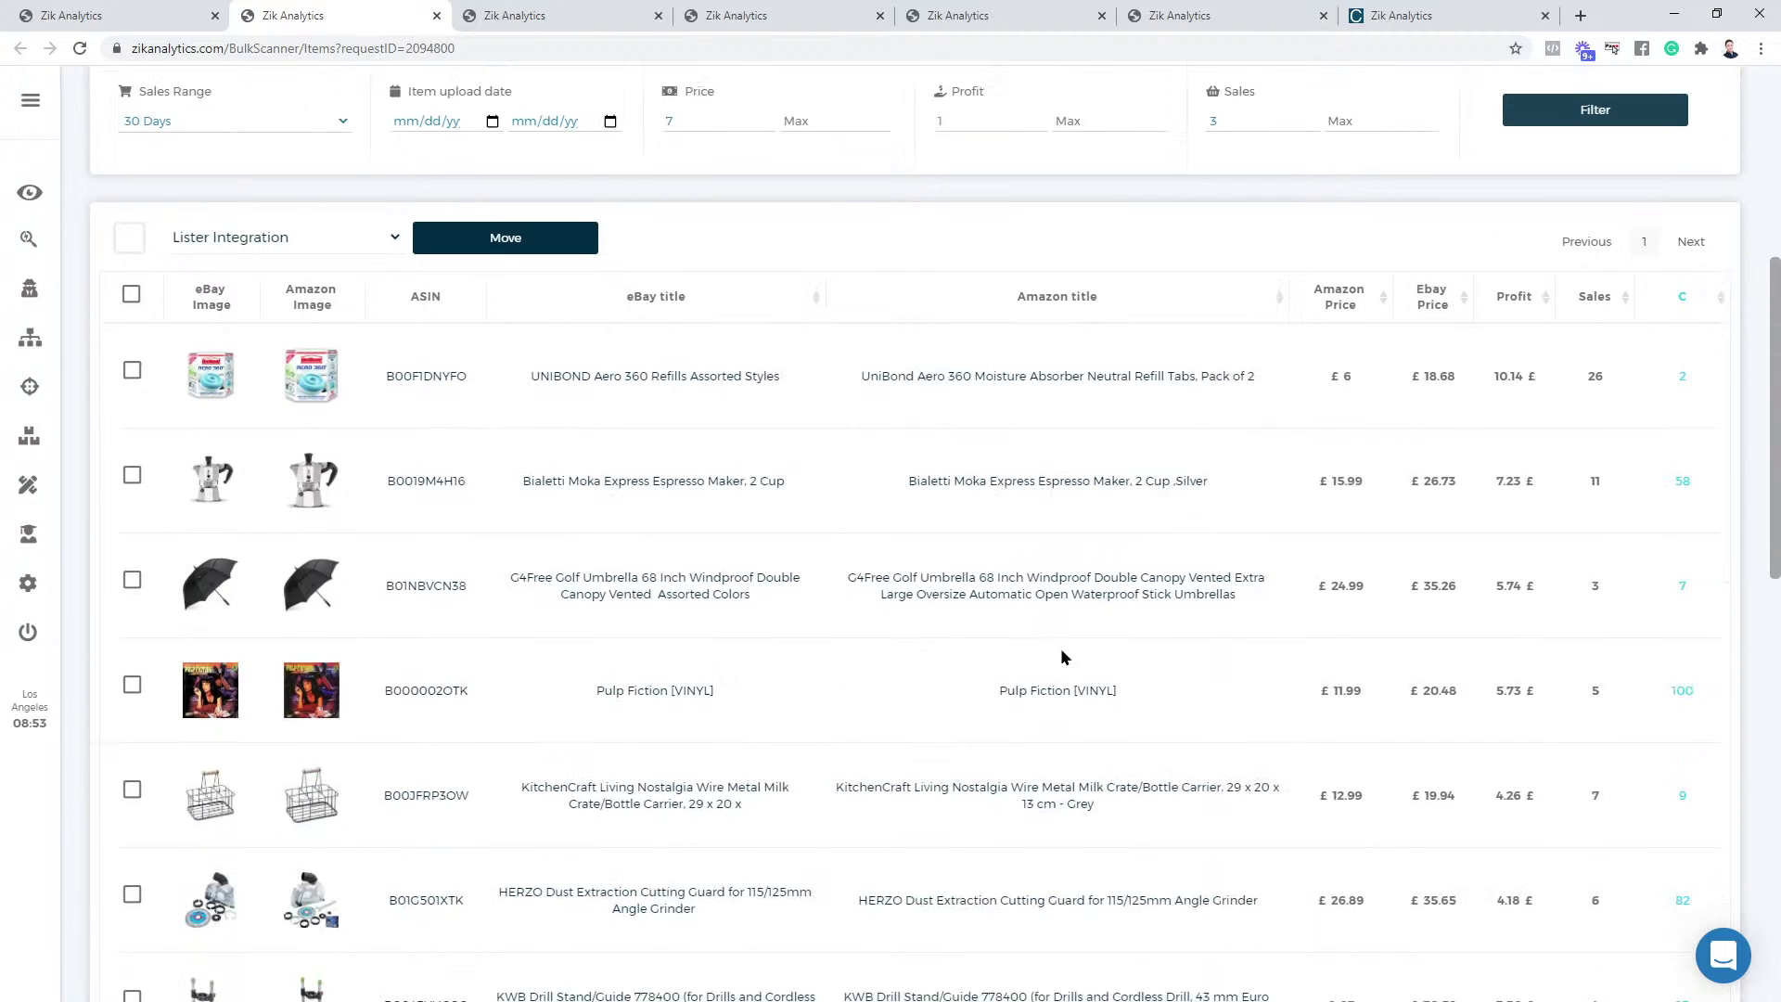
pyautogui.scroll(2, 1256, 615)
pyautogui.click(128, 430)
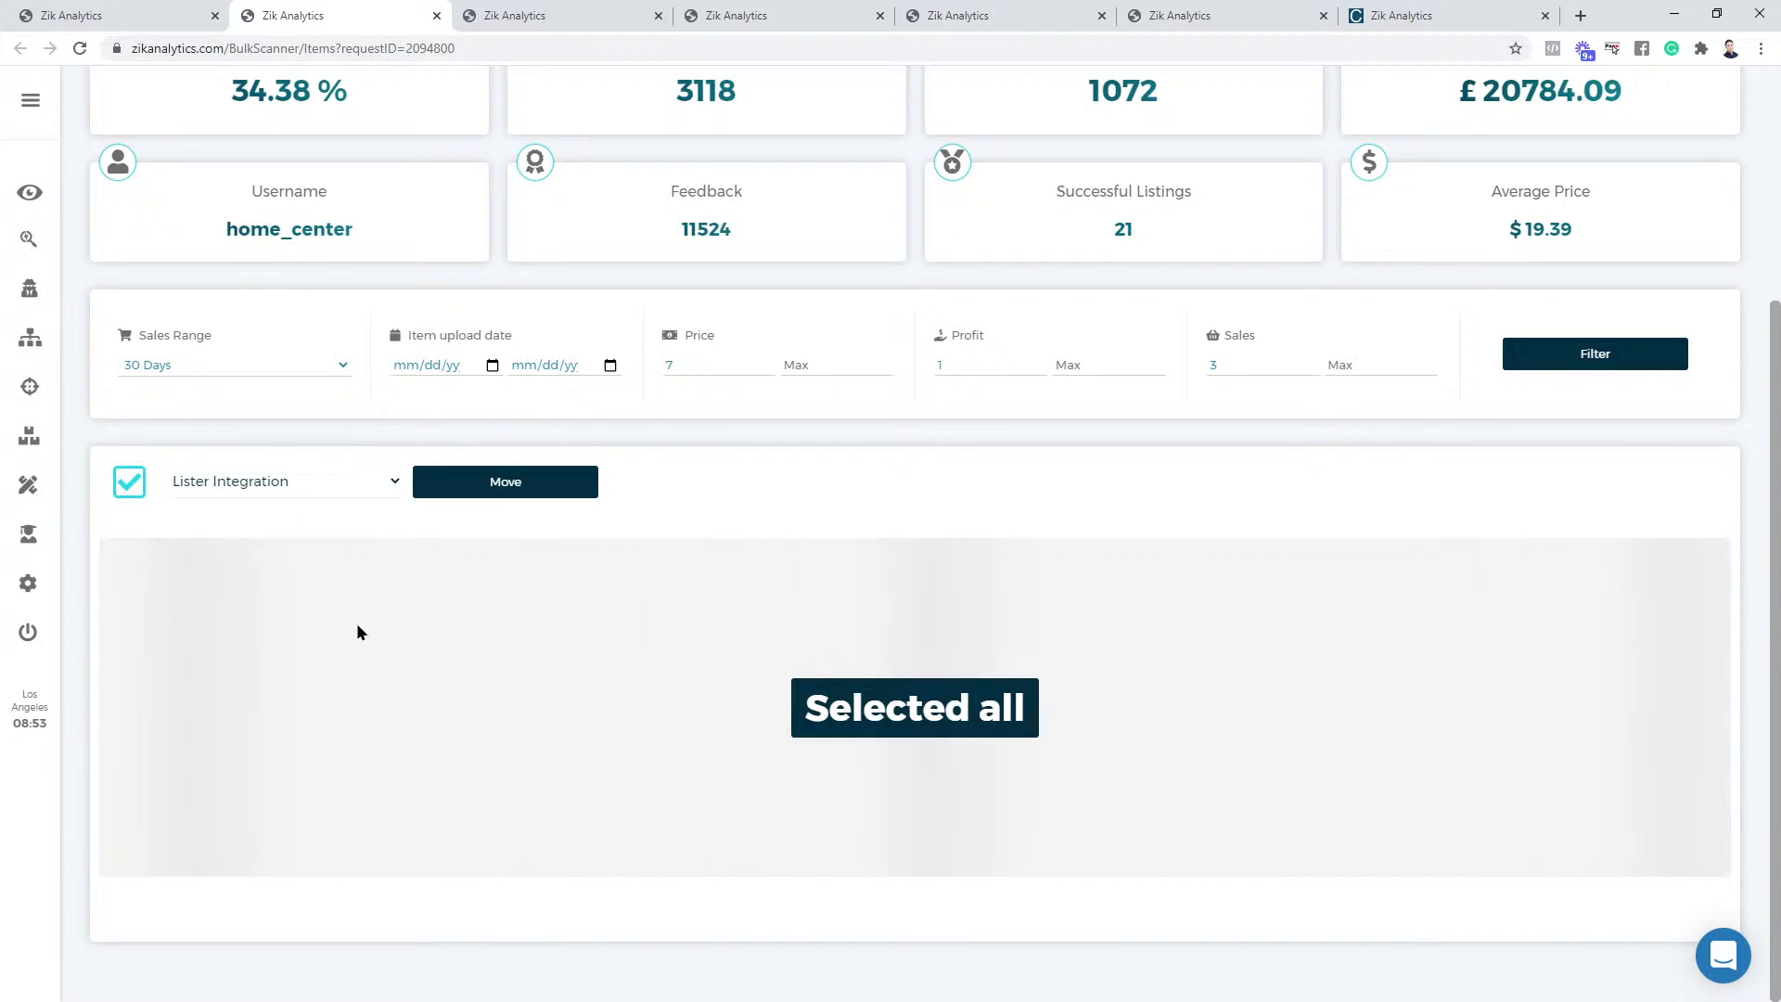
pyautogui.click(352, 480)
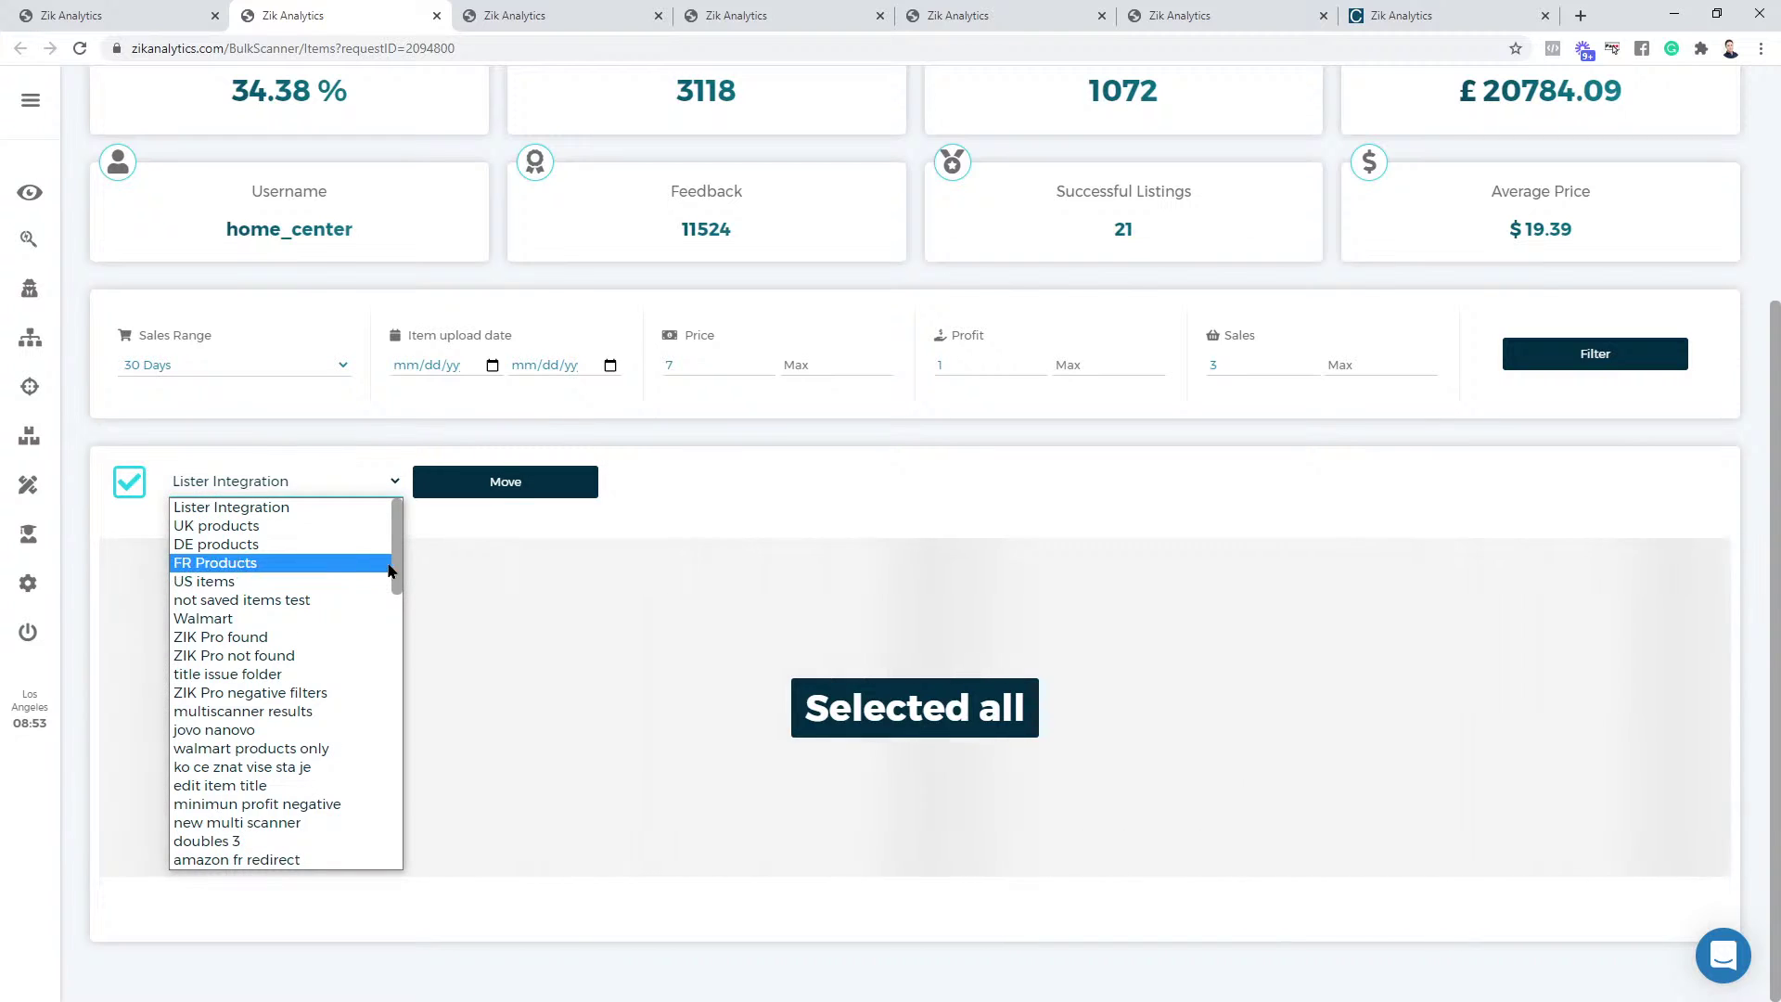
pyautogui.moveTo(397, 556); pyautogui.dragTo(408, 881)
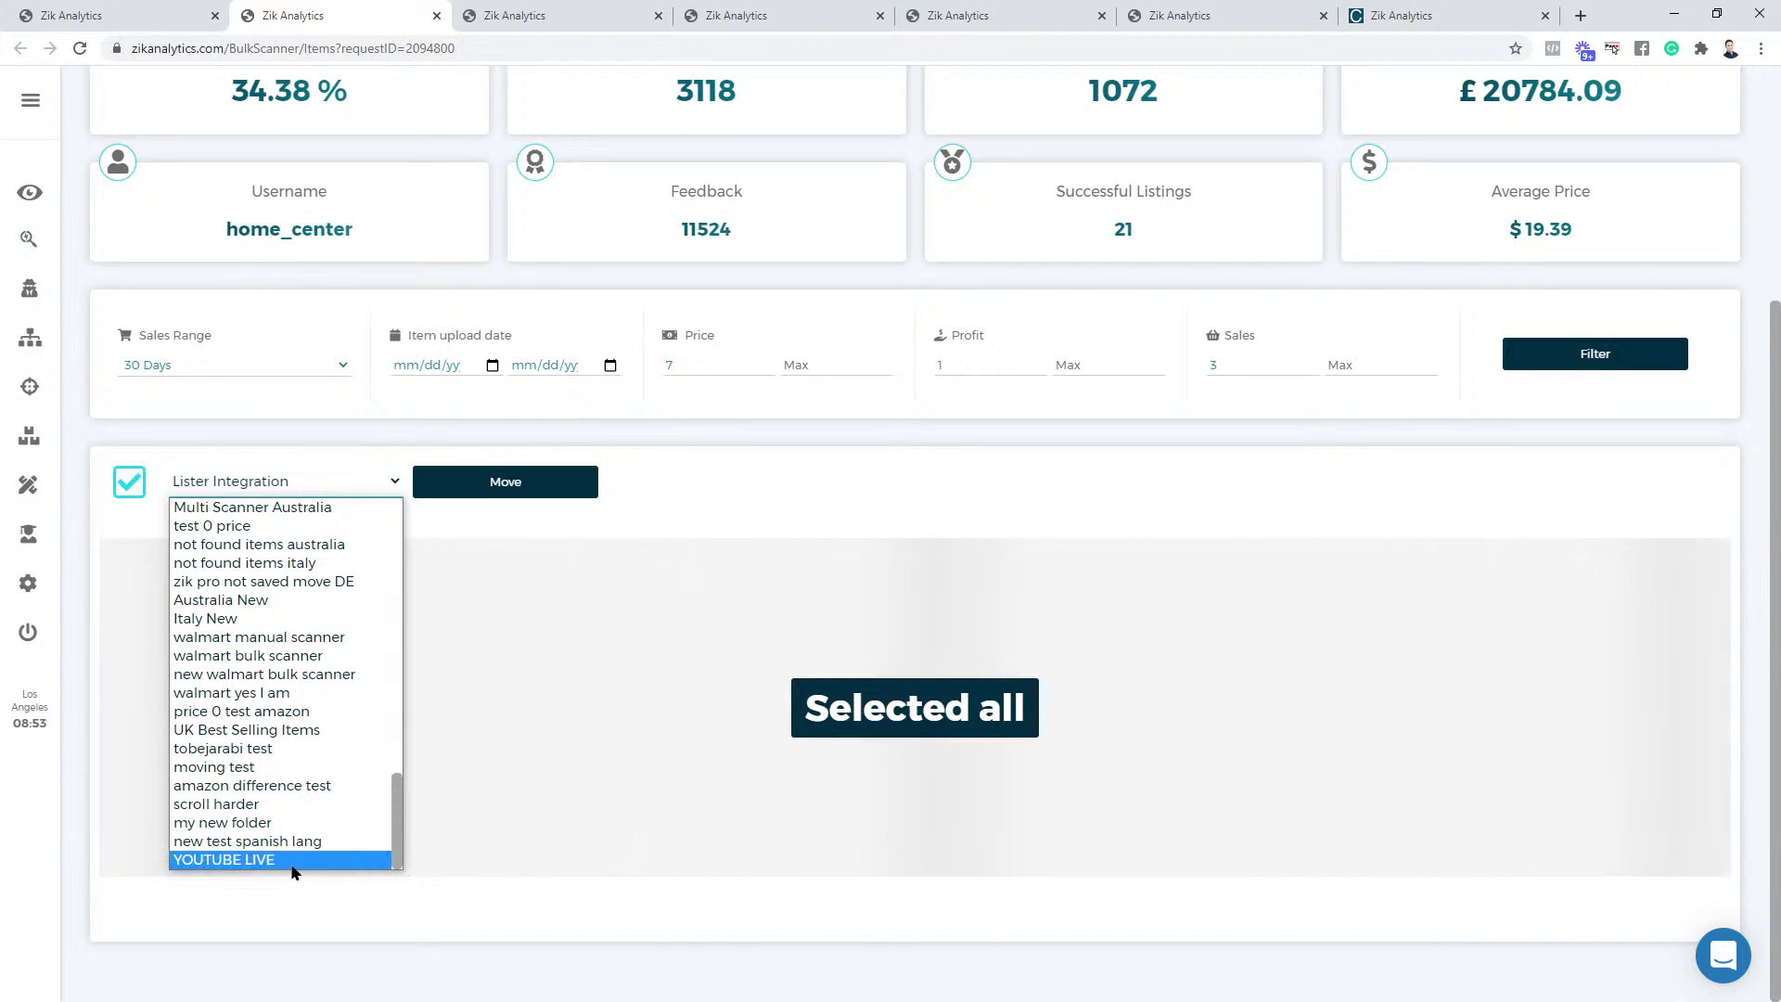
pyautogui.click(223, 858)
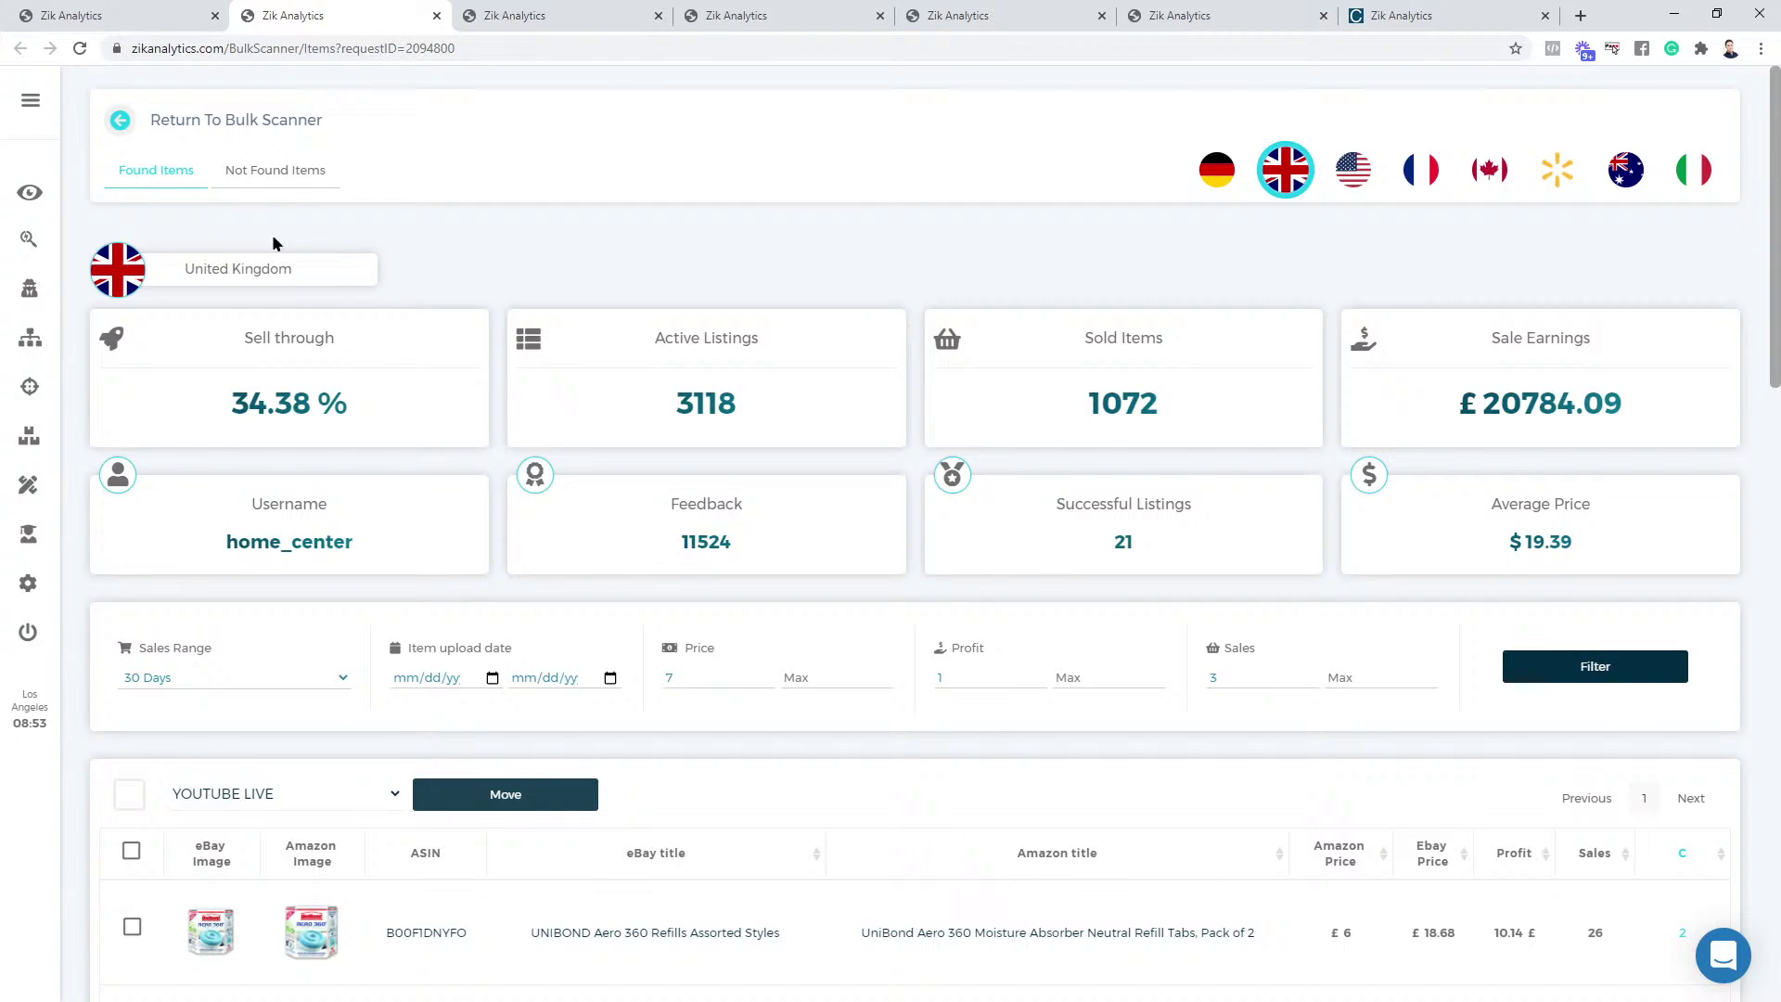
# Open the YOUTUBE LIVE folder from the folder list and look through the moved items
pyautogui.click(488, 15)
pyautogui.scroll(-15, 457, 405)
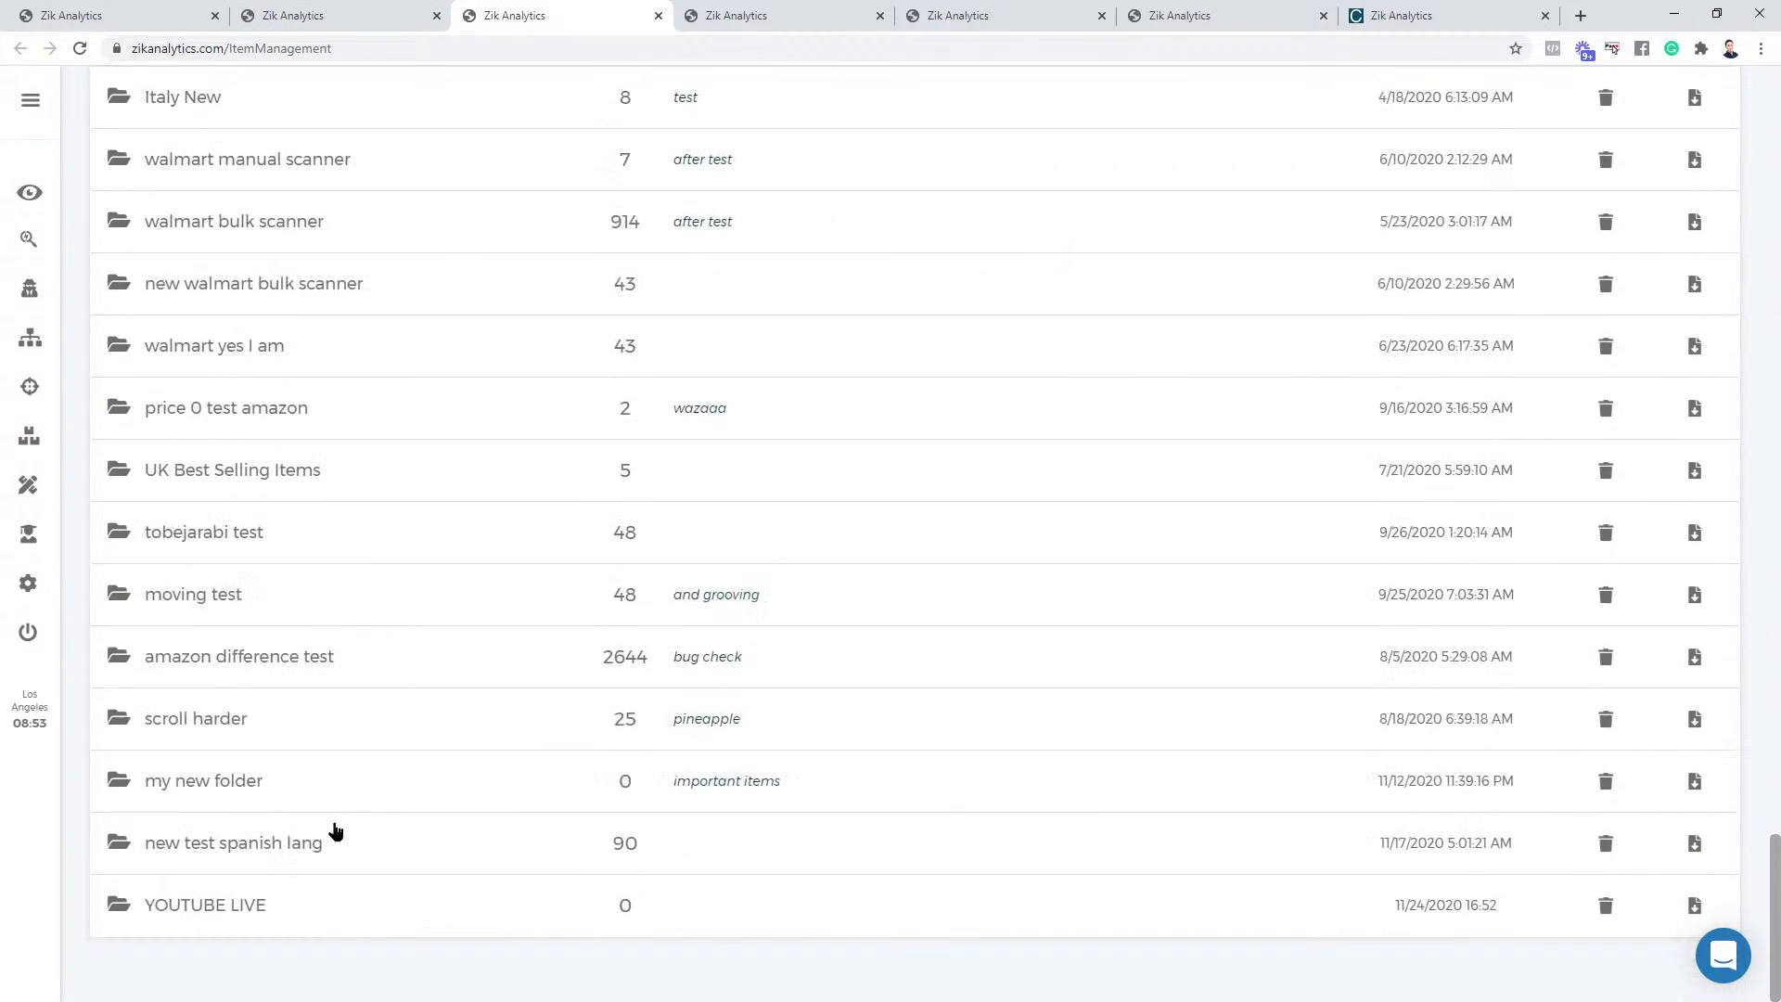
pyautogui.click(251, 913)
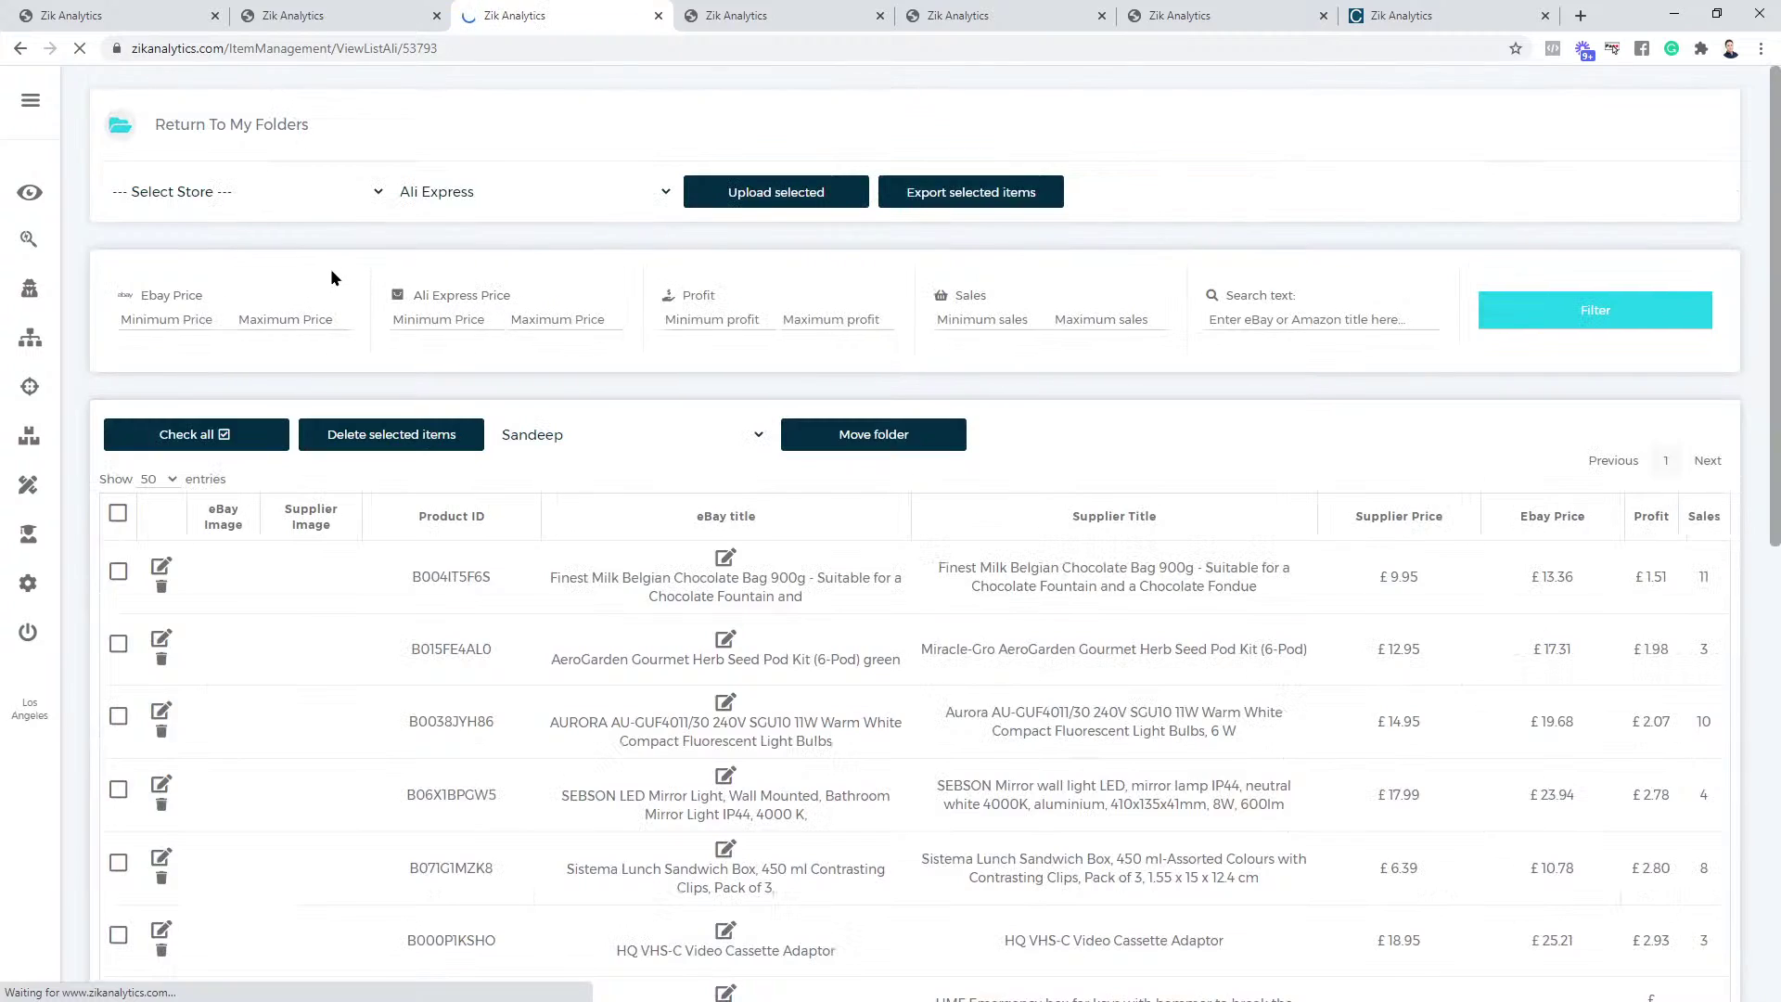
pyautogui.scroll(-3, 387, 357)
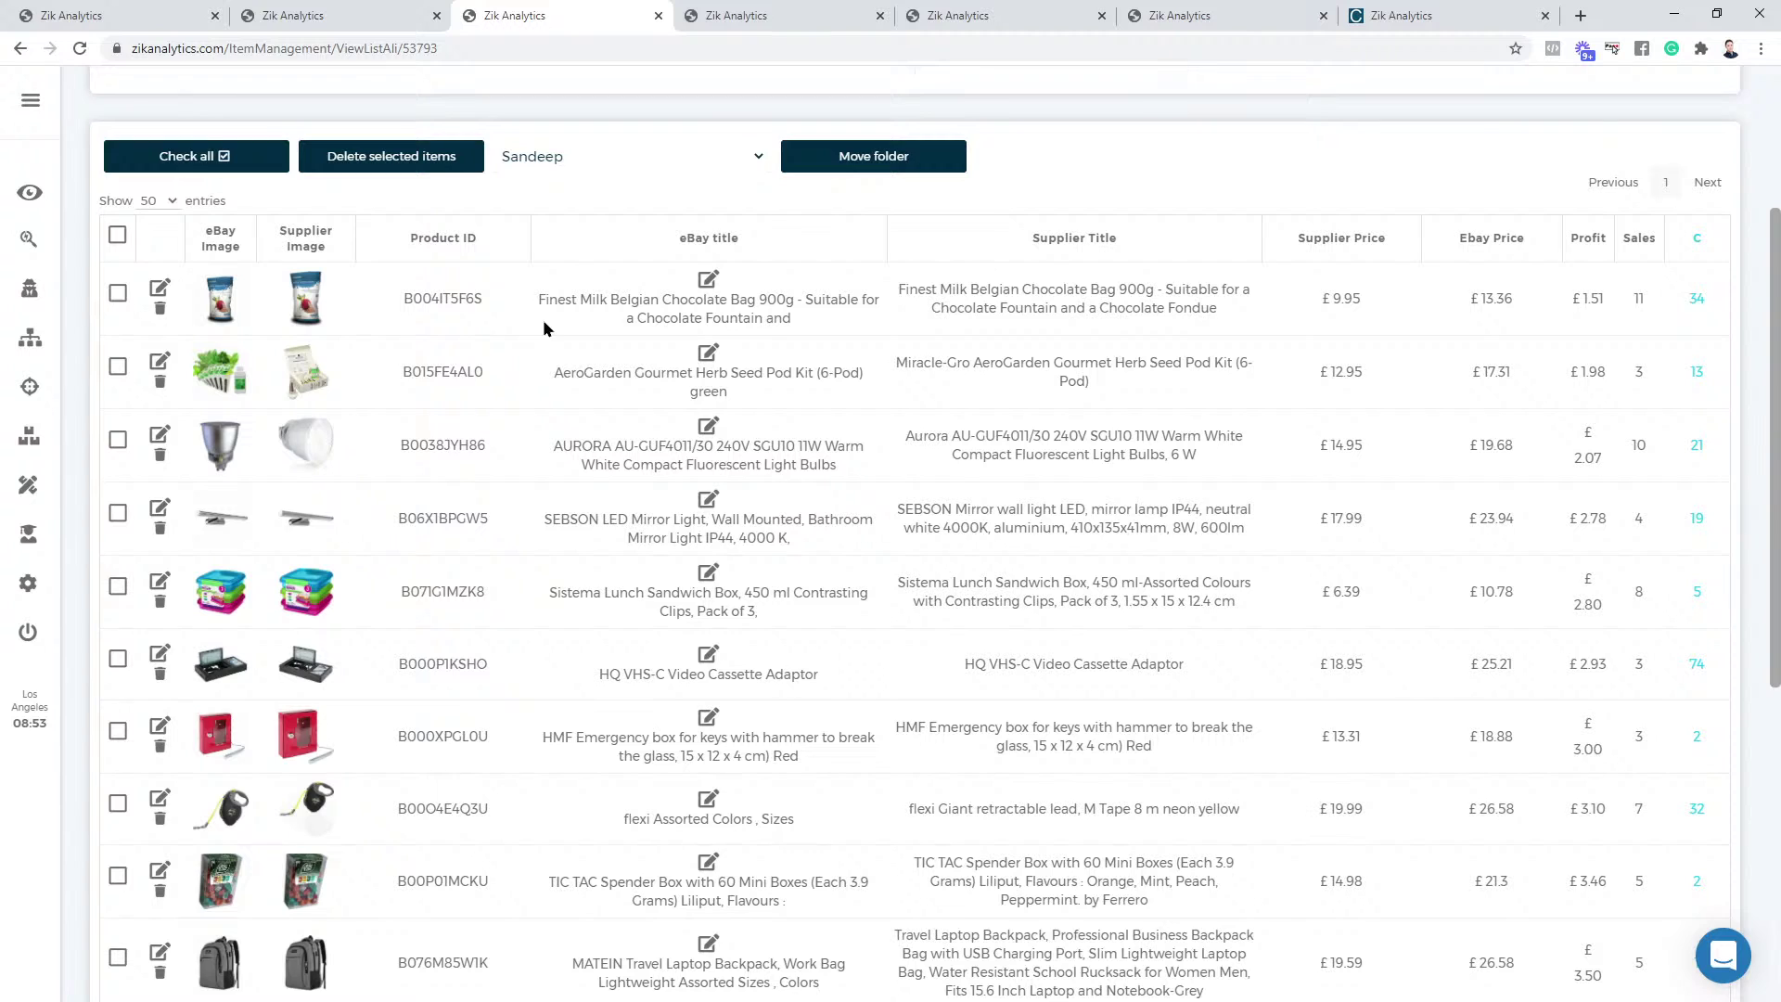
pyautogui.scroll(3, 822, 294)
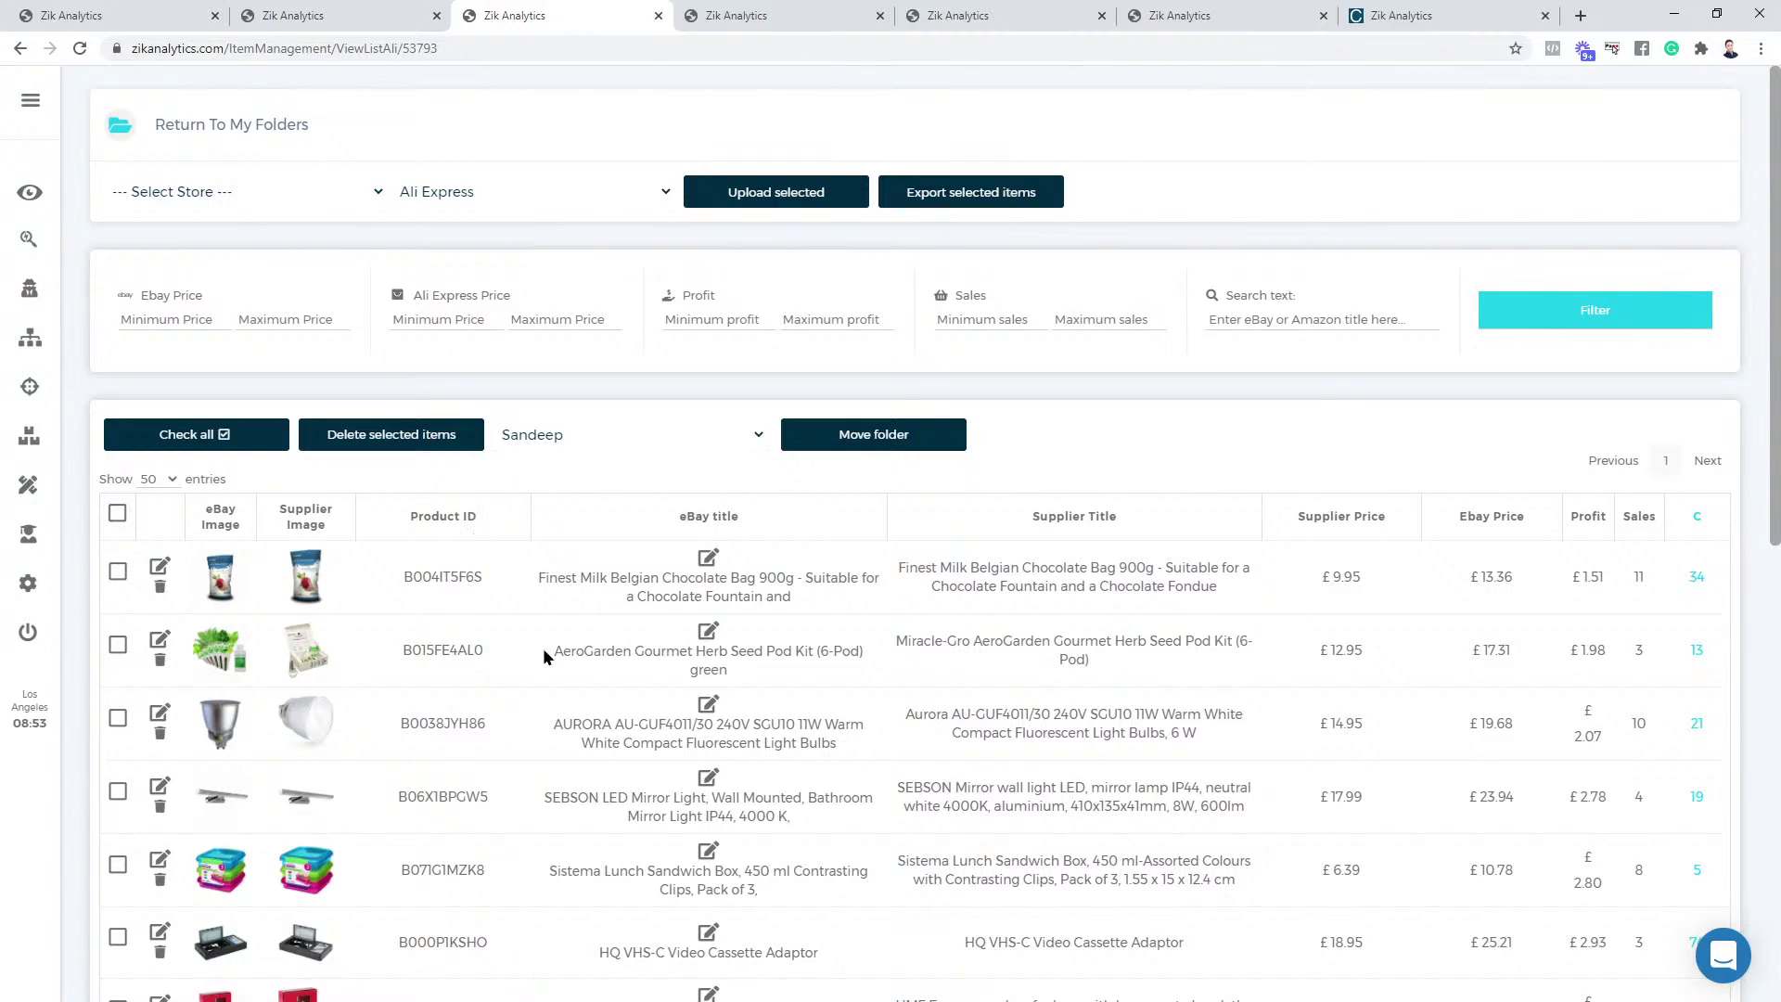
# Try to sort the YOUTUBE LIVE folder's items by the competition column C
pyautogui.click(1698, 518)
pyautogui.press('Return')
pyautogui.click(1703, 526)
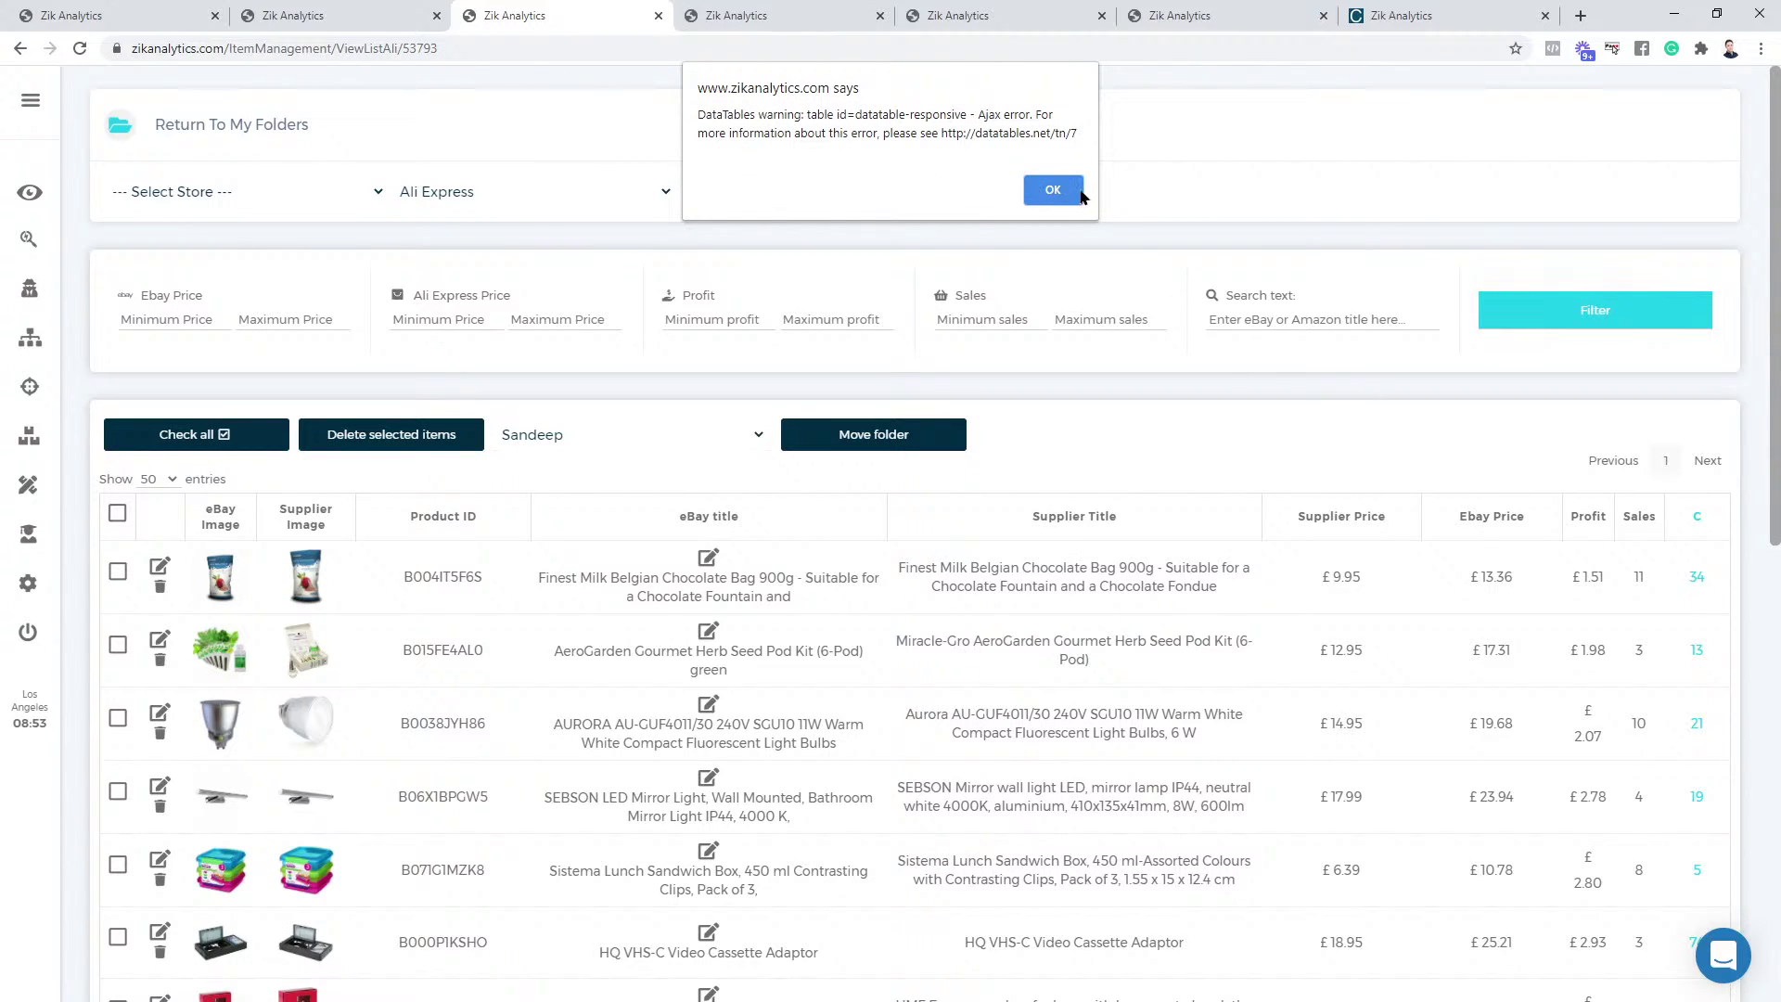
pyautogui.click(1058, 197)
# Delete the Belgian chocolate bag, AURORA light bulbs, SEBSON mirror light and Sistema sandwich box from the folder
pyautogui.scroll(-5, 1742, 628)
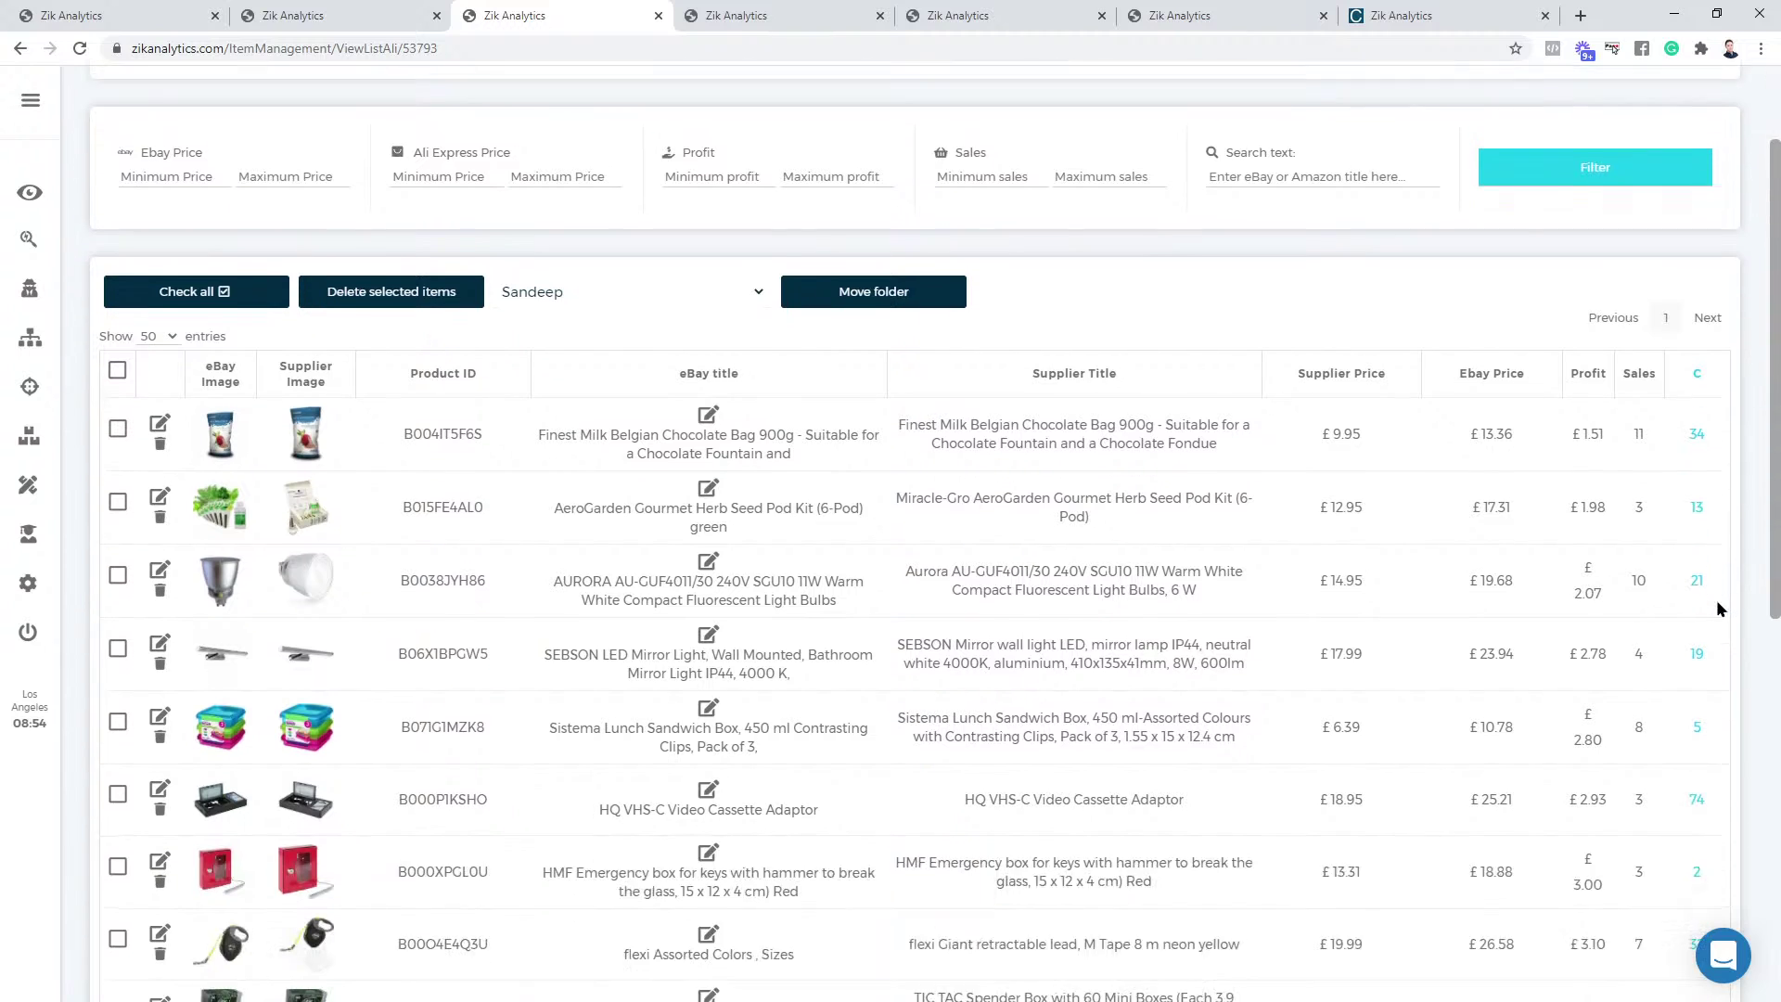
pyautogui.scroll(4, 827, 290)
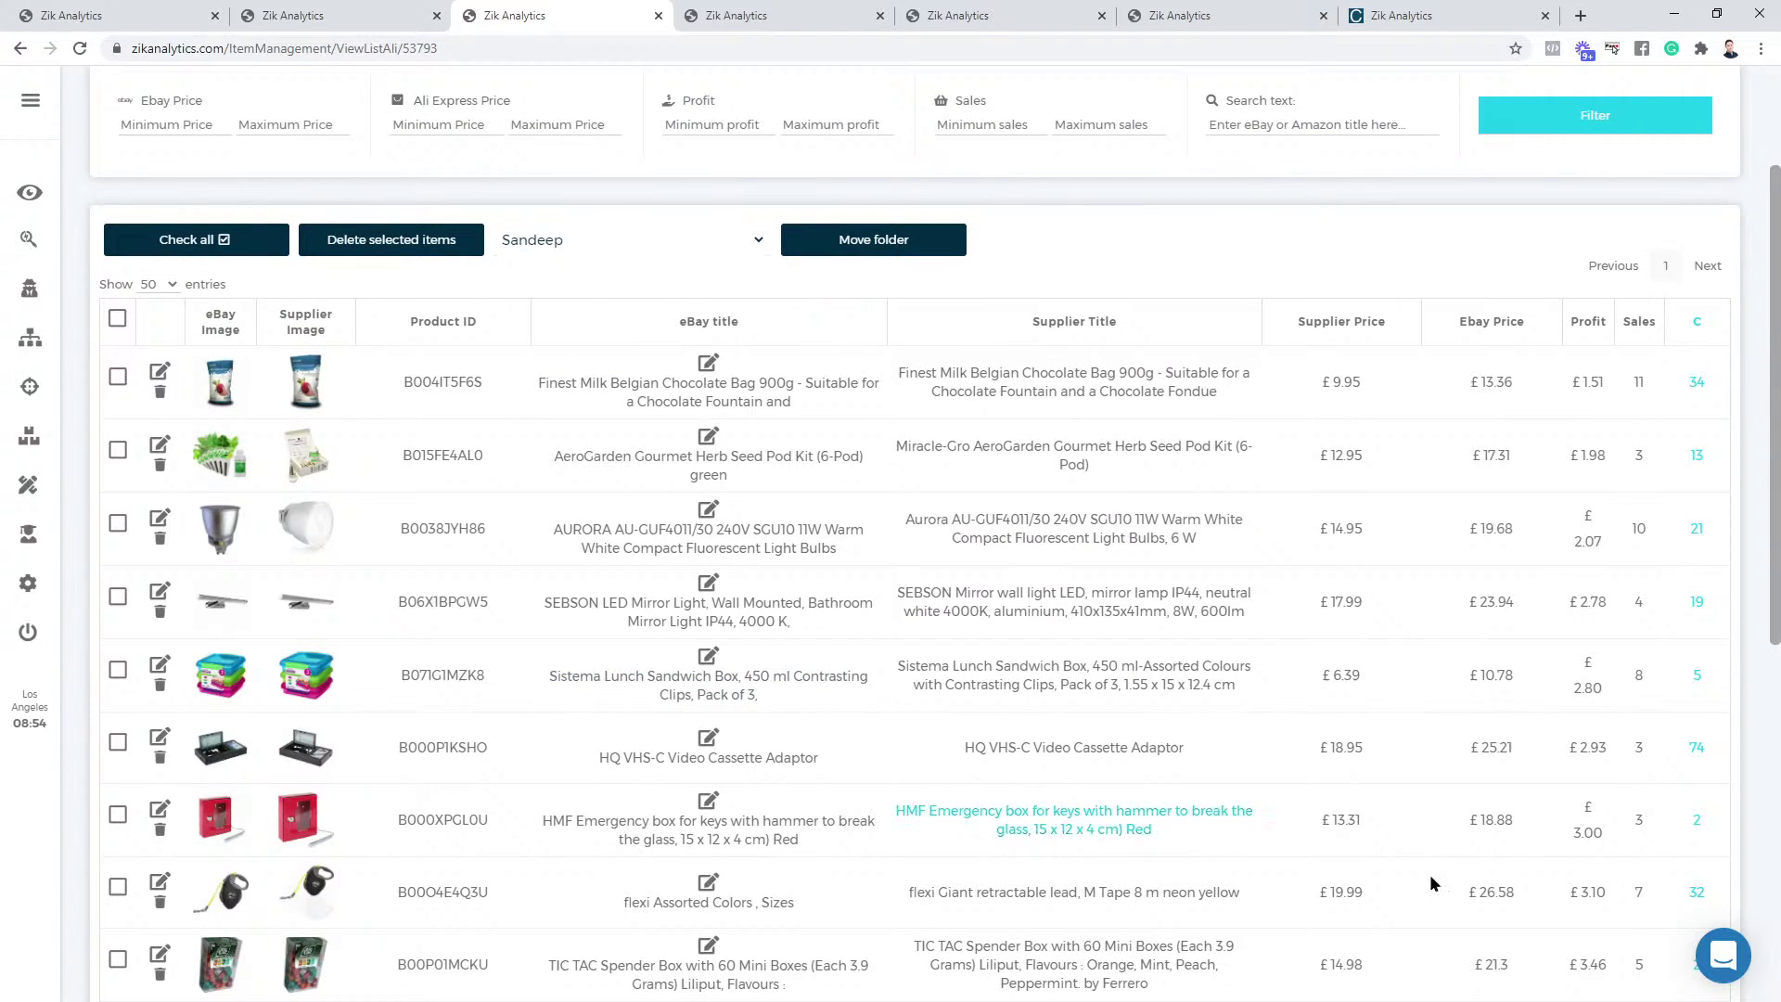
pyautogui.click(117, 668)
pyautogui.click(118, 599)
pyautogui.click(117, 523)
pyautogui.click(115, 379)
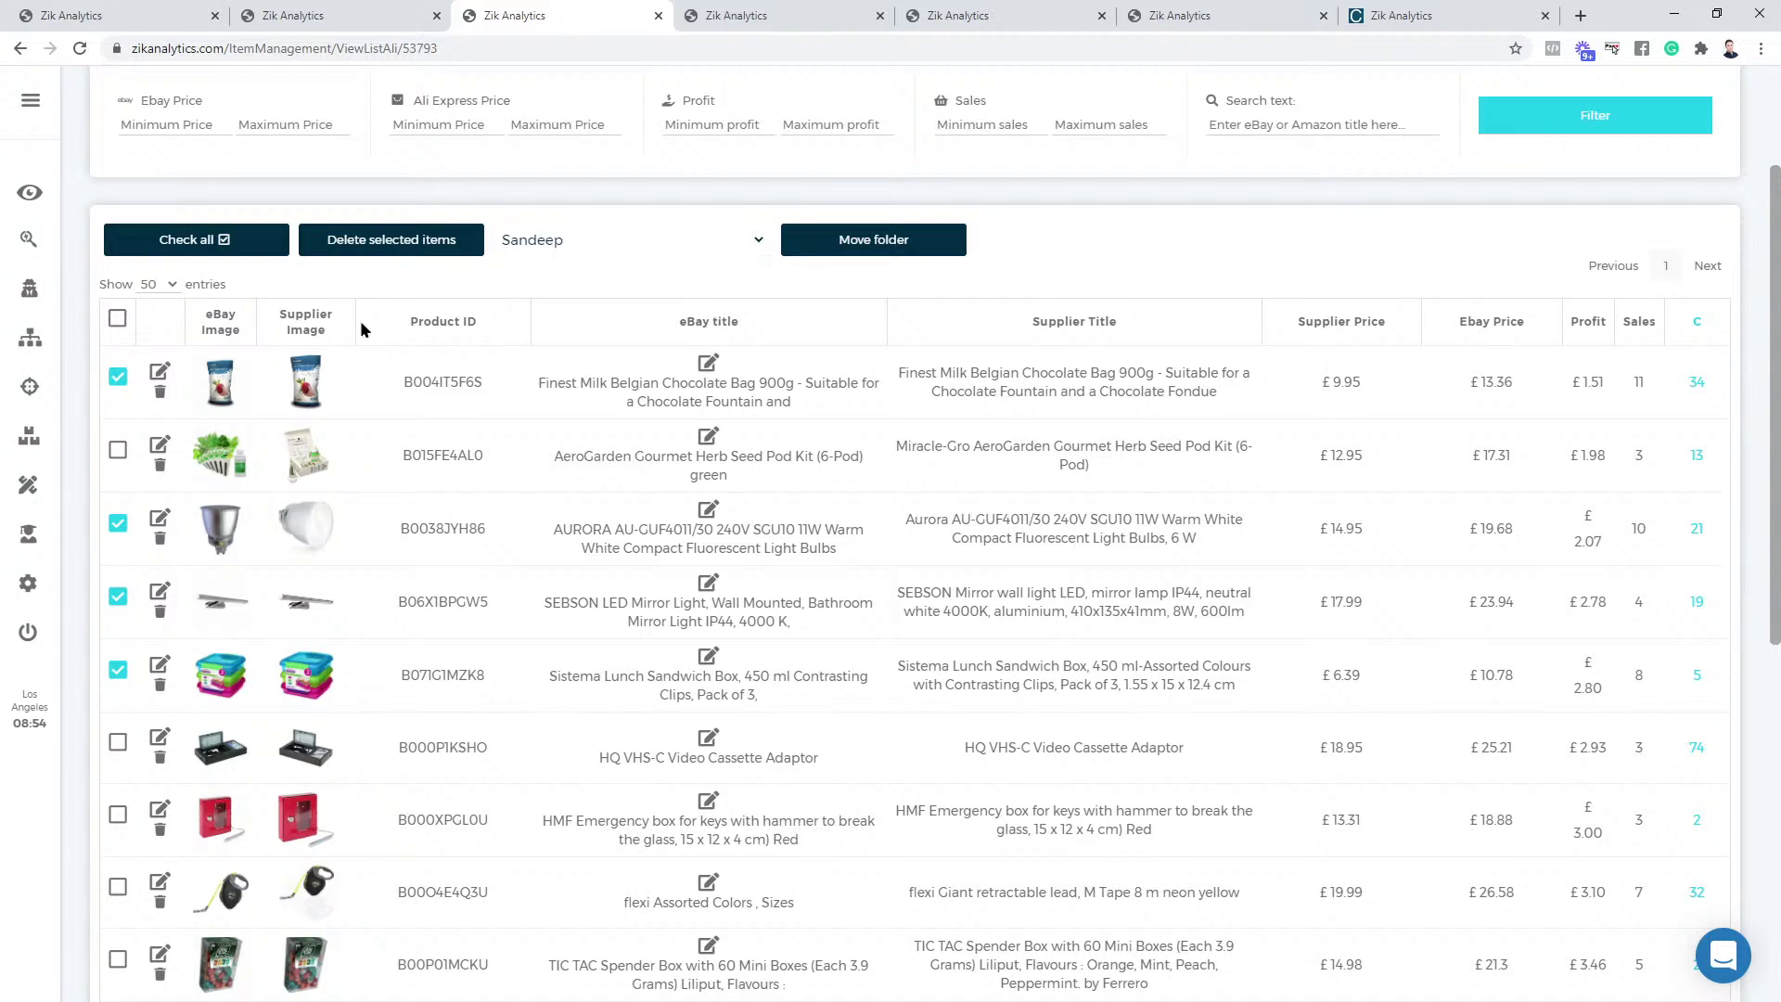
pyautogui.click(431, 243)
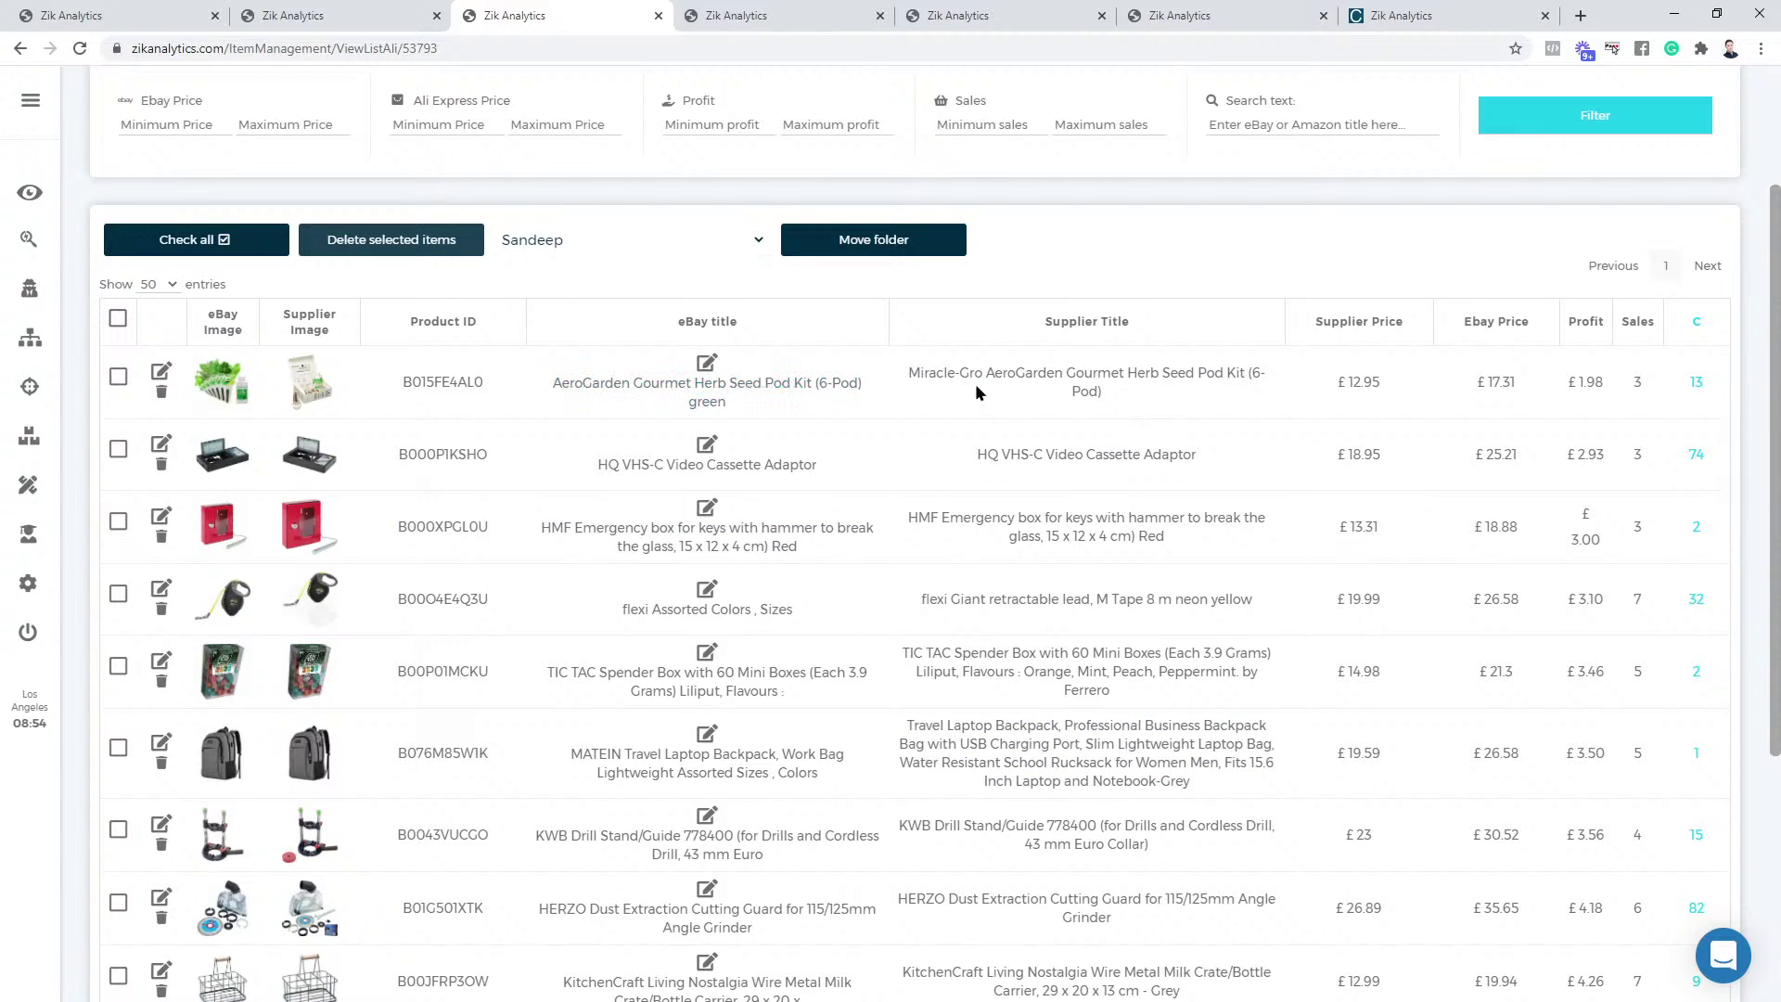
# Open the AeroGarden seed pod kit and HQ VHS-C adaptor rows for editing, and save the adaptor's row
pyautogui.click(703, 371)
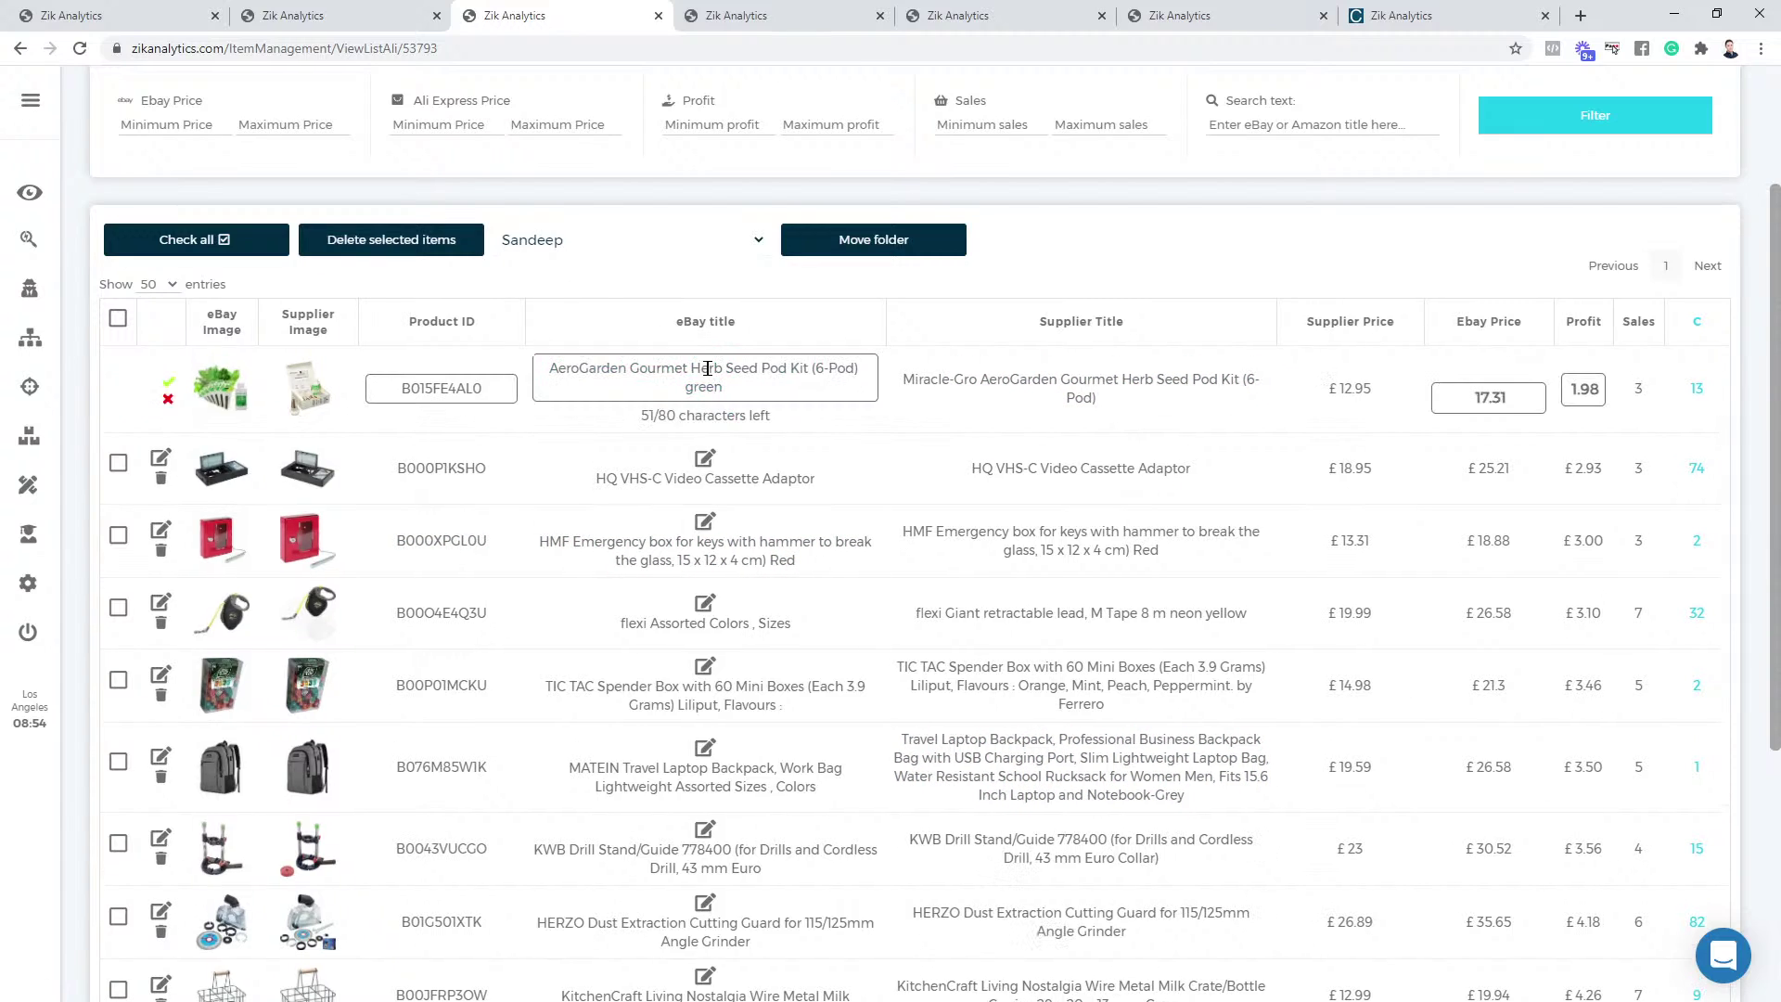
pyautogui.tripleClick(724, 380)
pyautogui.click(742, 411)
pyautogui.click(702, 460)
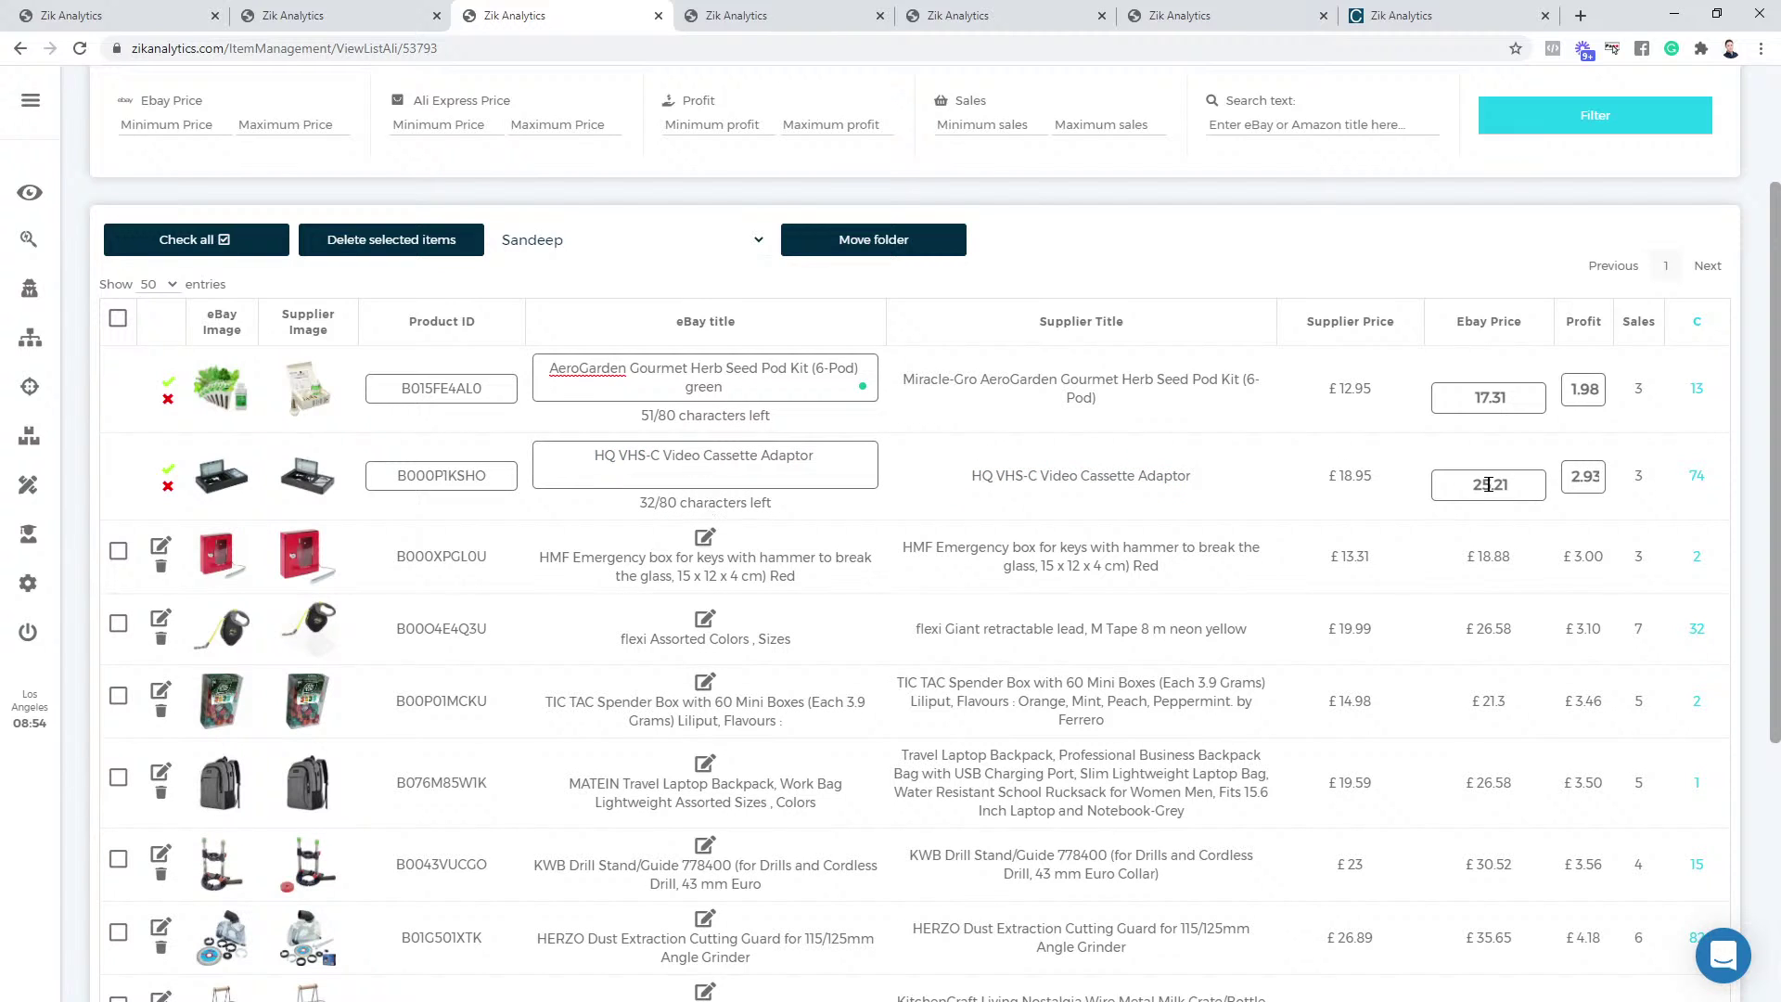
pyautogui.click(168, 470)
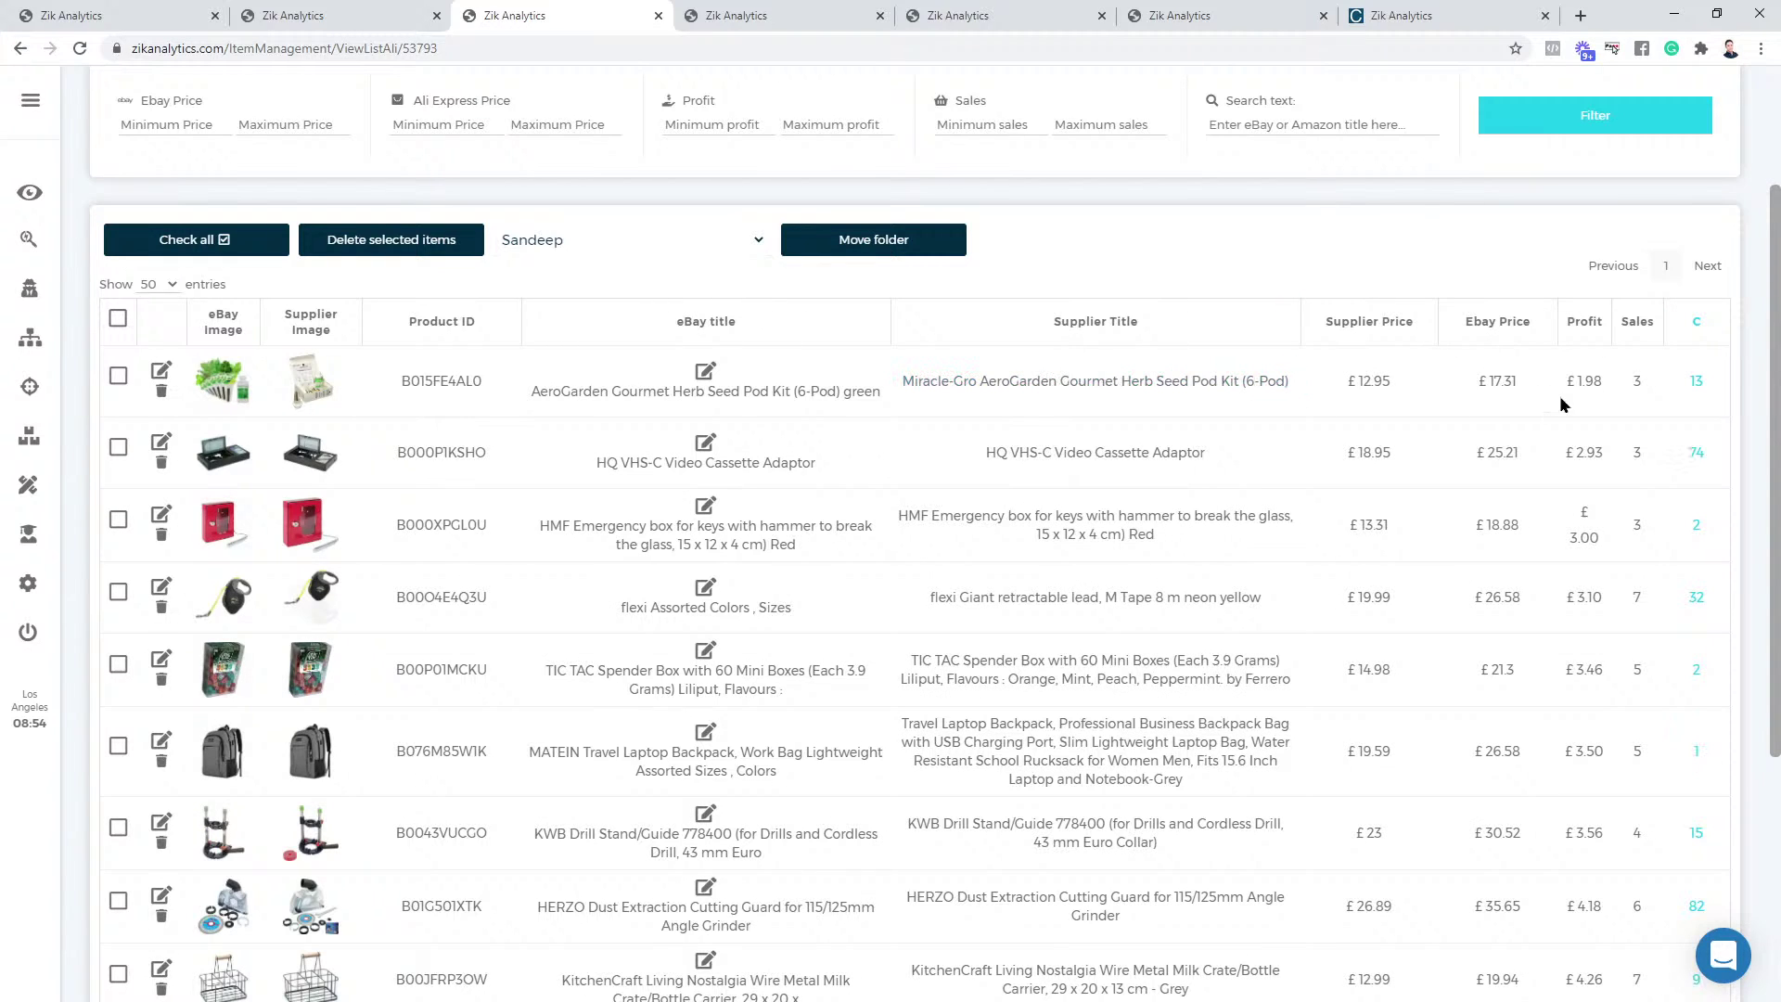
# Sort the folder's items by profit from highest to lowest, and back to lowest first
pyautogui.click(1587, 332)
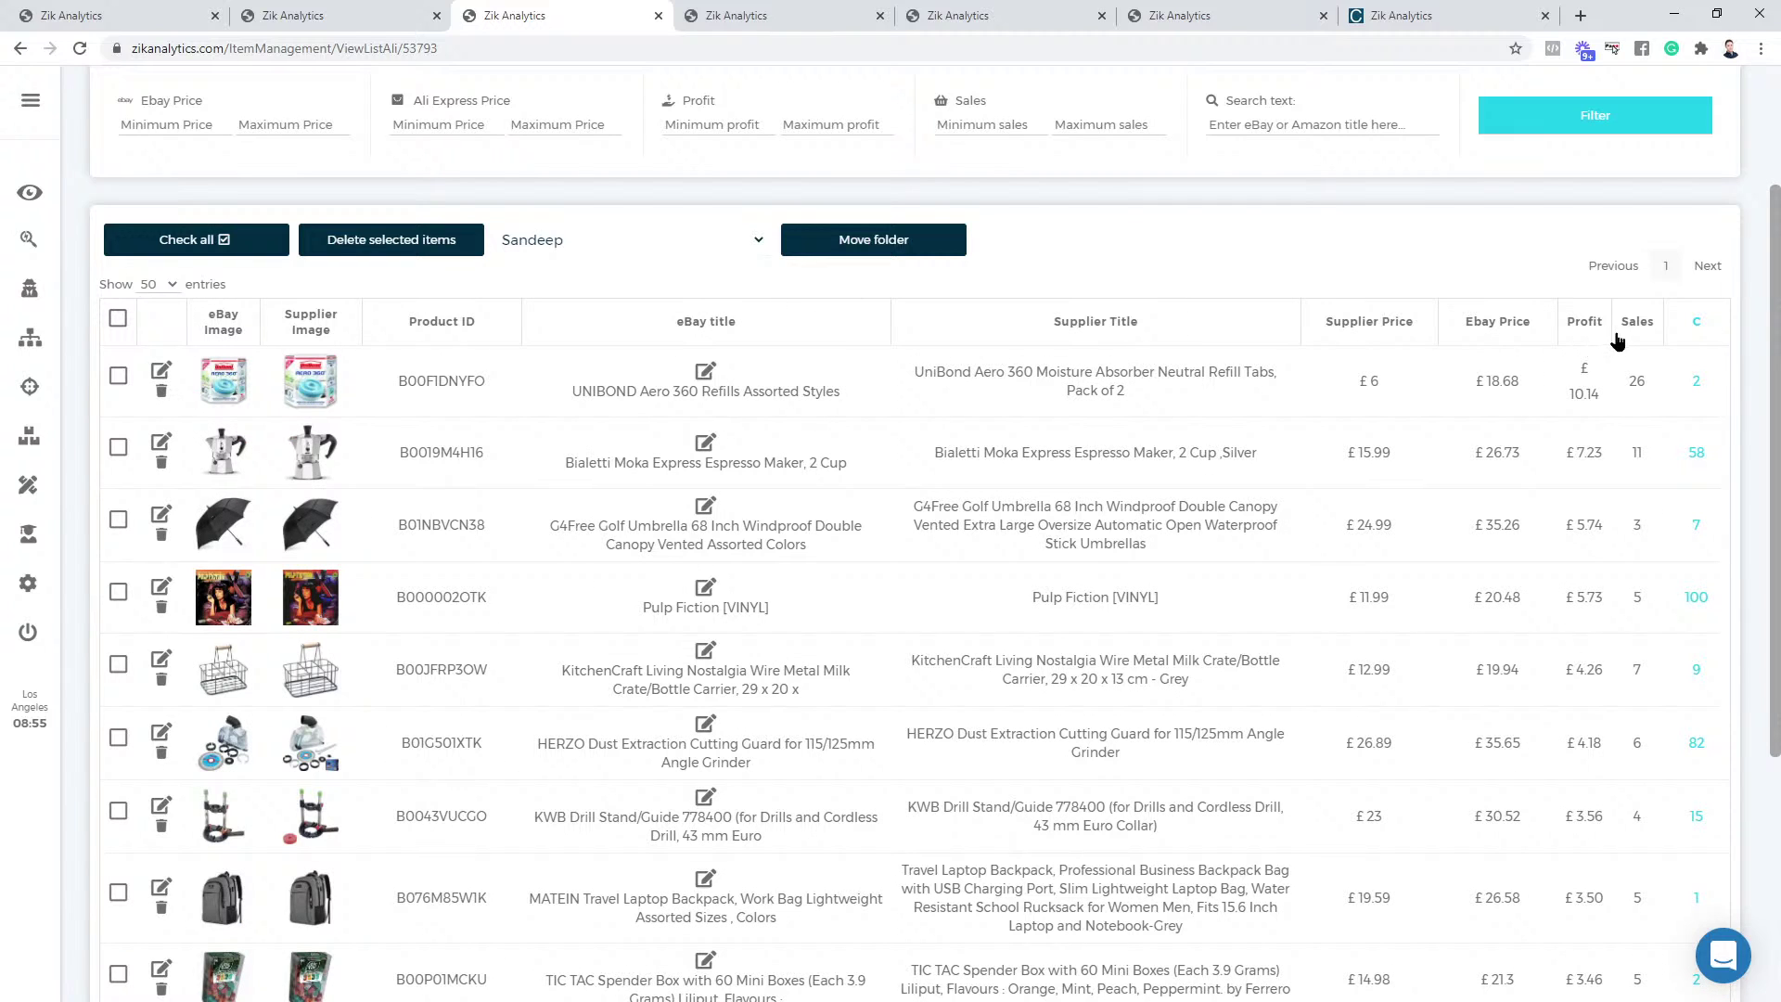
pyautogui.click(1588, 332)
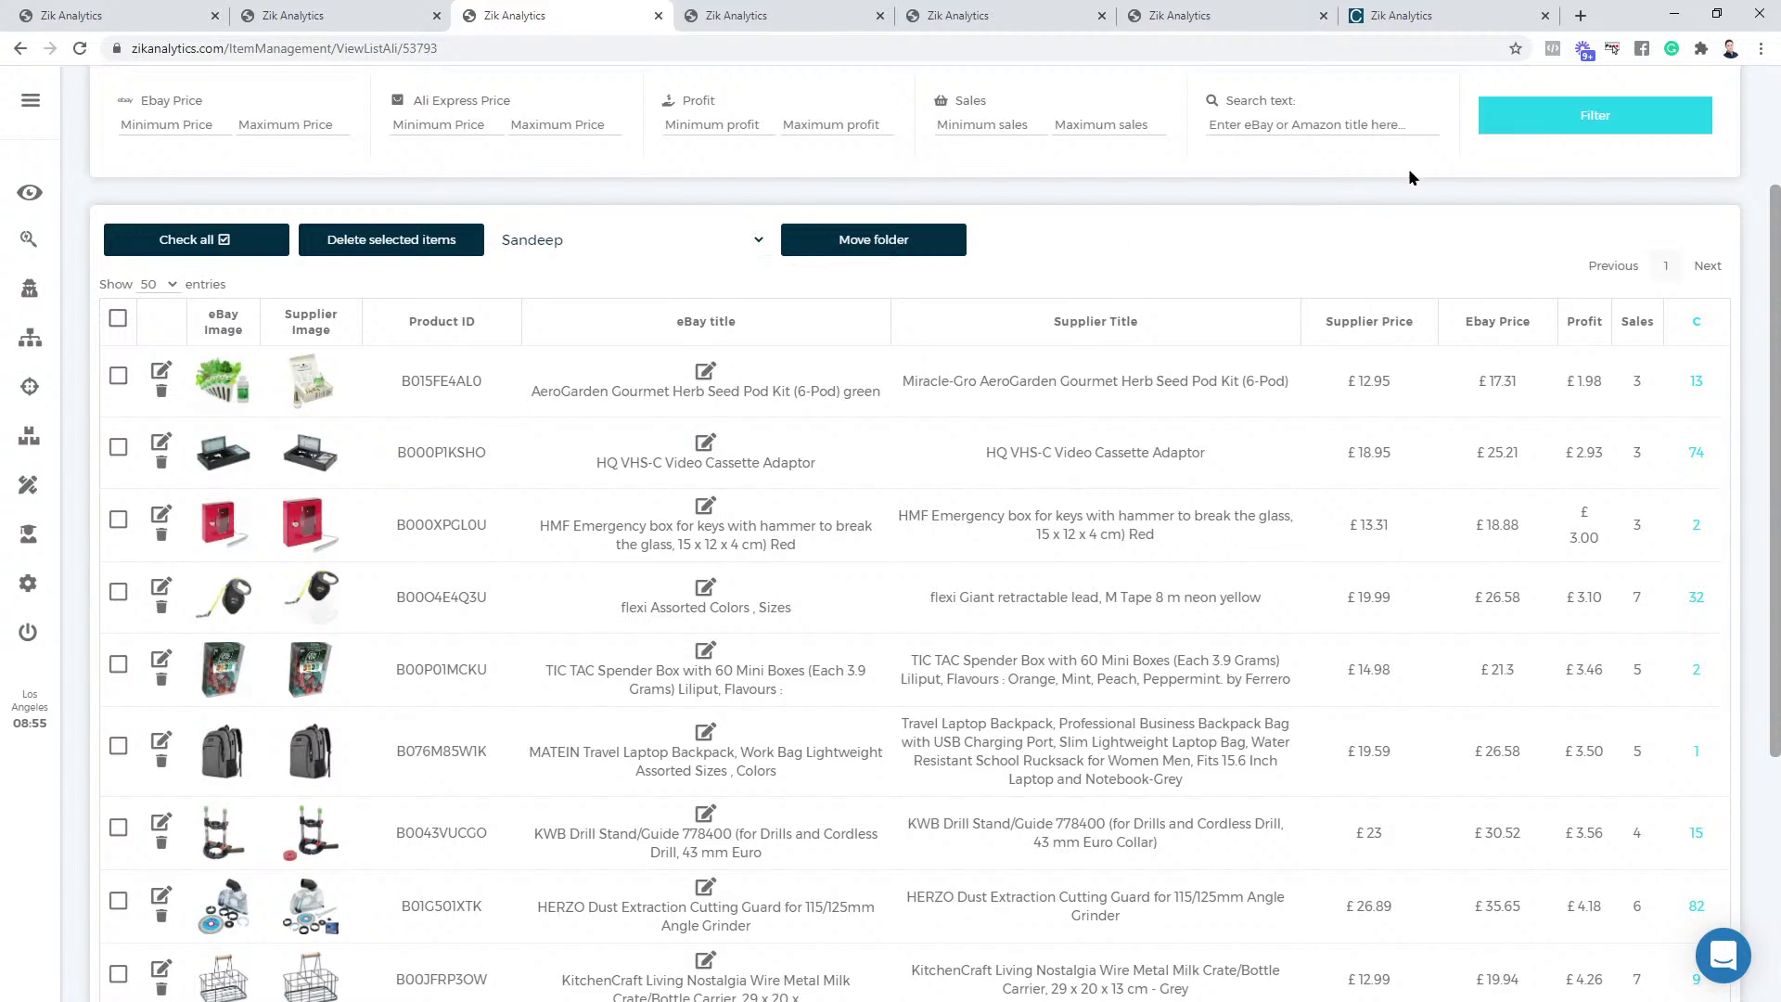
pyautogui.scroll(-4, 1407, 175)
pyautogui.scroll(3, 732, 457)
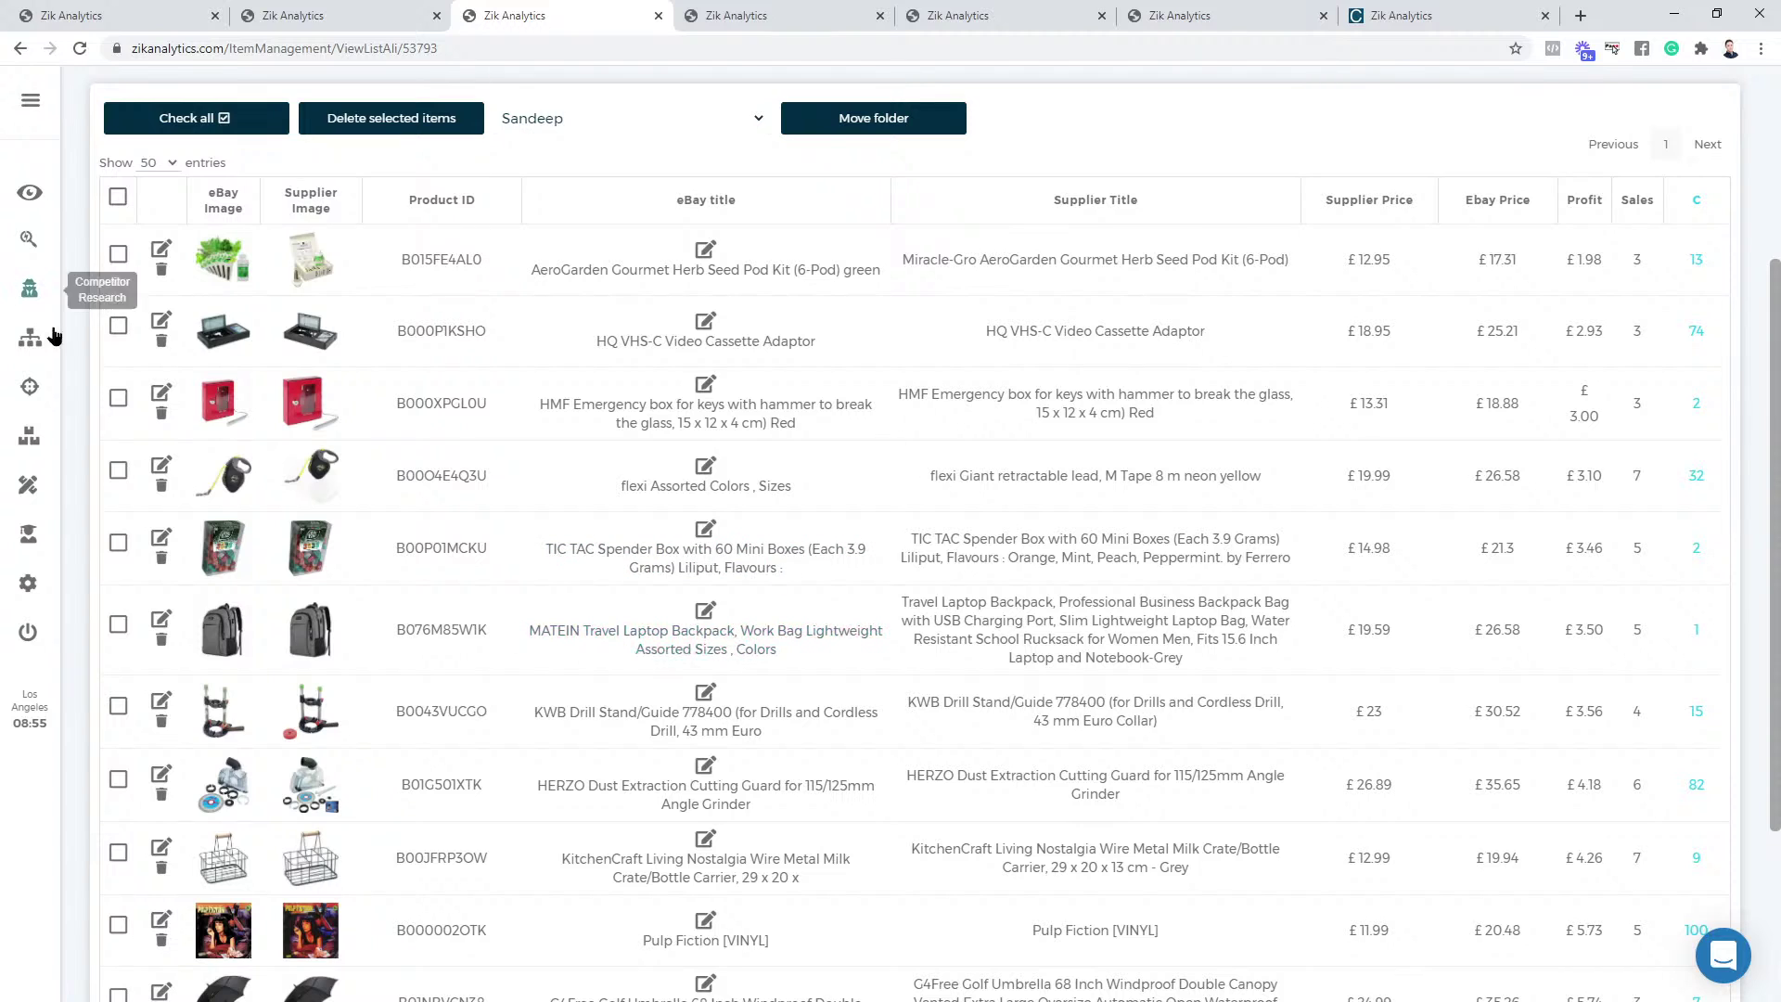
# Compare the enlarged eBay and supplier images of the products throughout the folder
pyautogui.scroll(-3, 461, 790)
pyautogui.scroll(5, 276, 875)
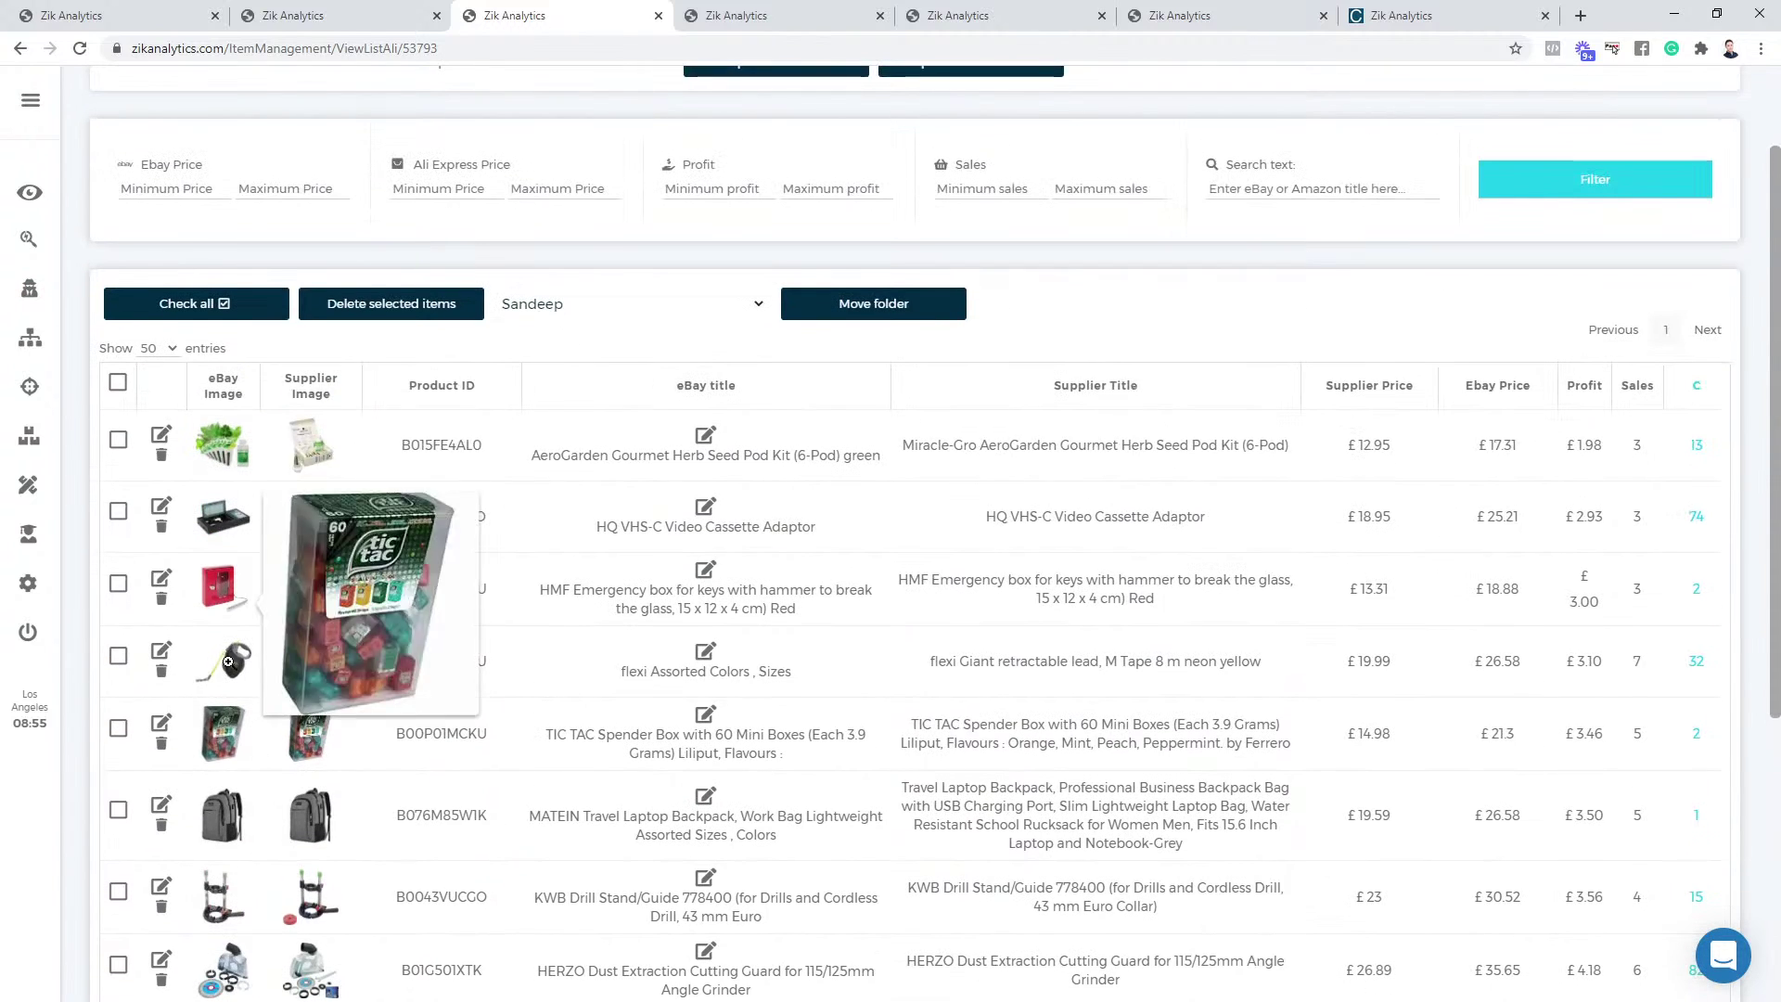
pyautogui.moveTo(222, 443)
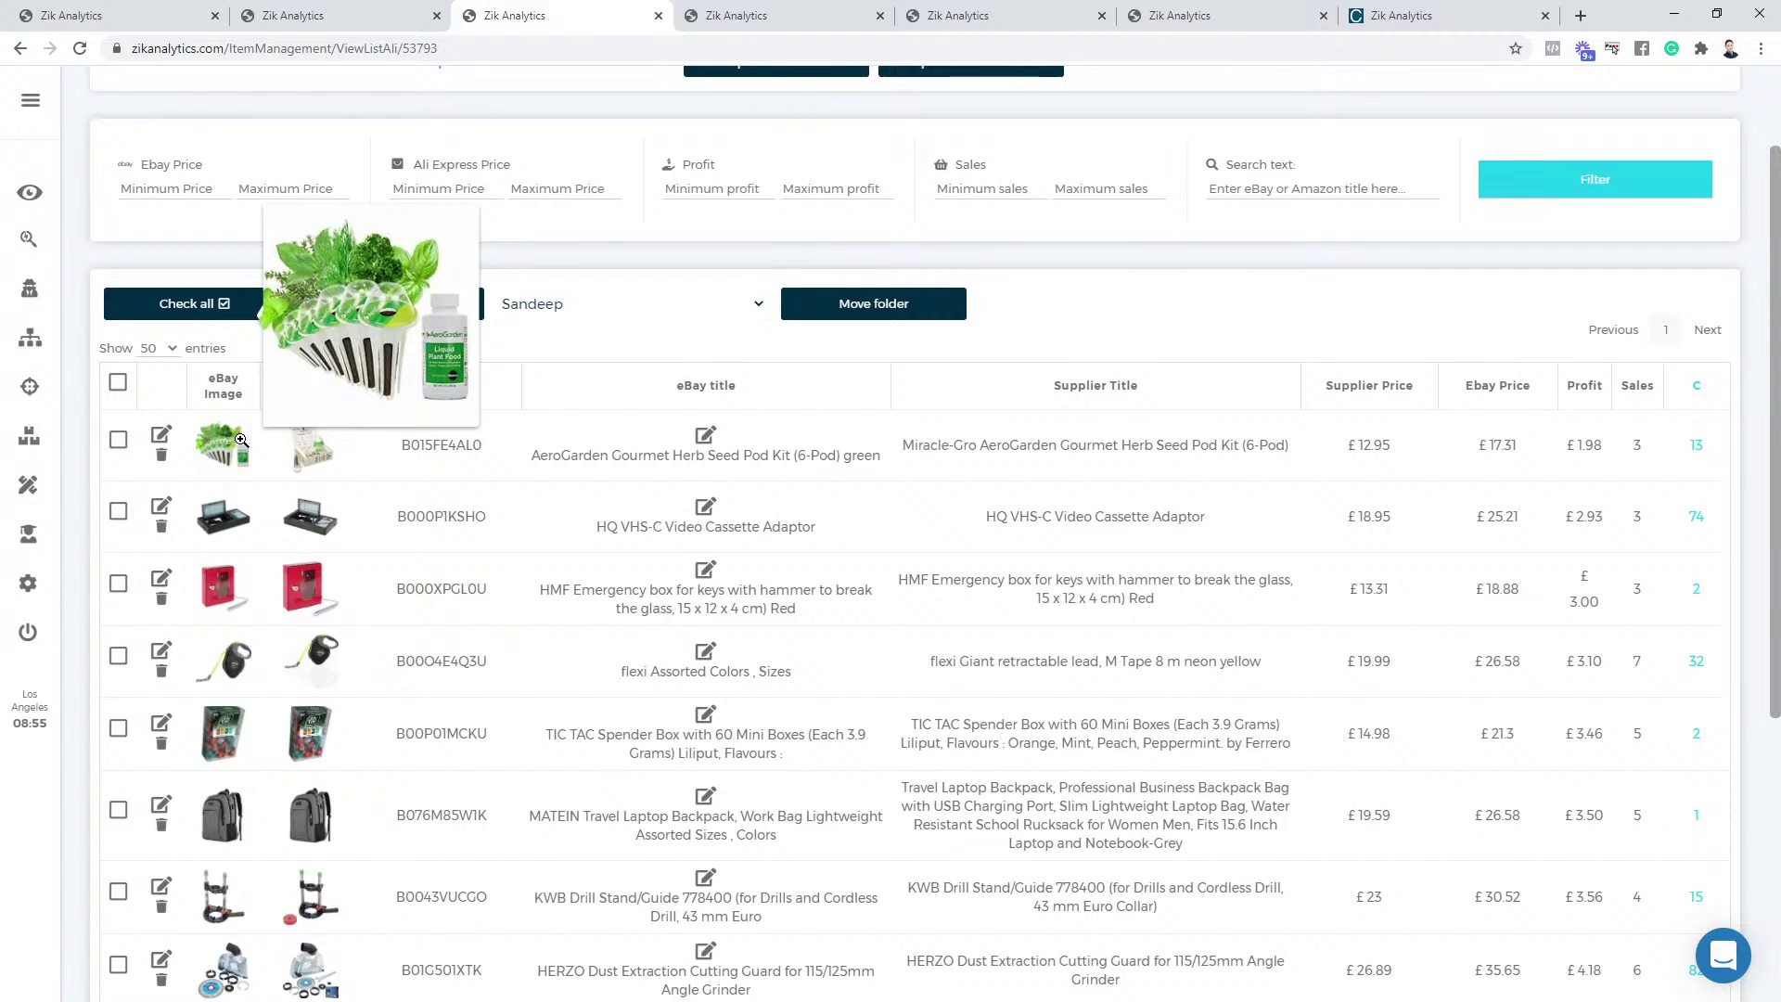
pyautogui.moveTo(223, 507)
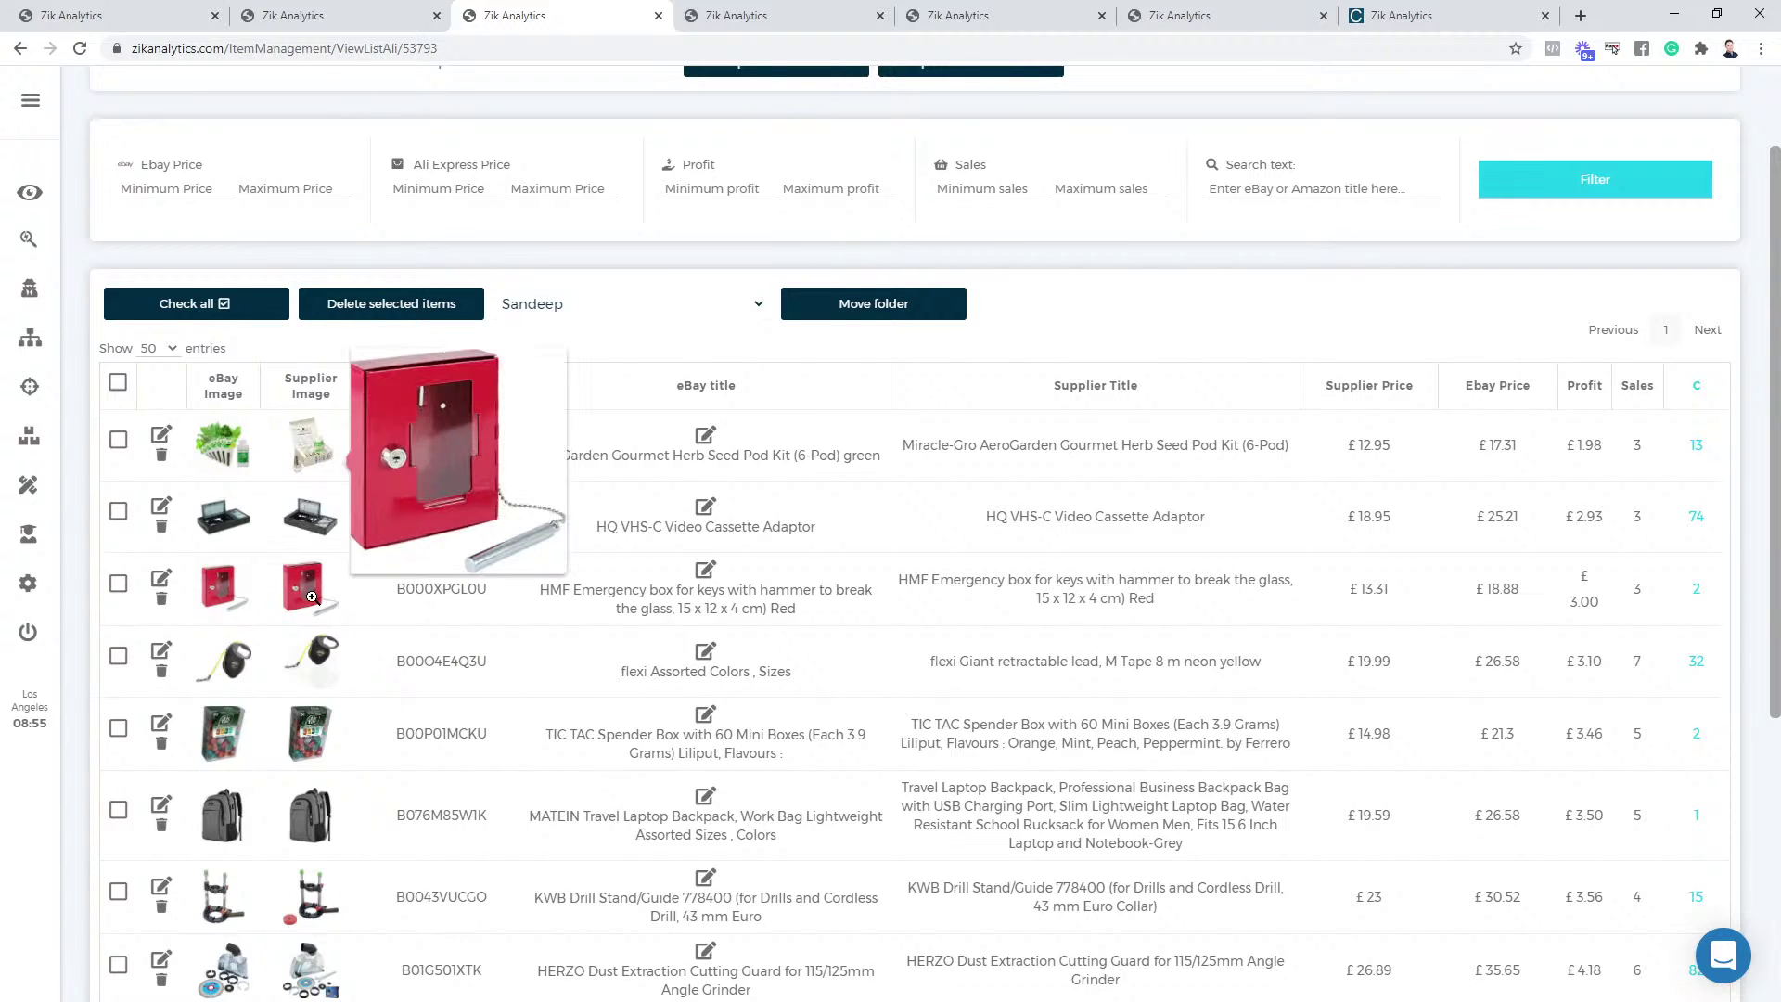
pyautogui.scroll(-1, 223, 594)
pyautogui.moveTo(186, 635)
pyautogui.scroll(-3, 186, 650)
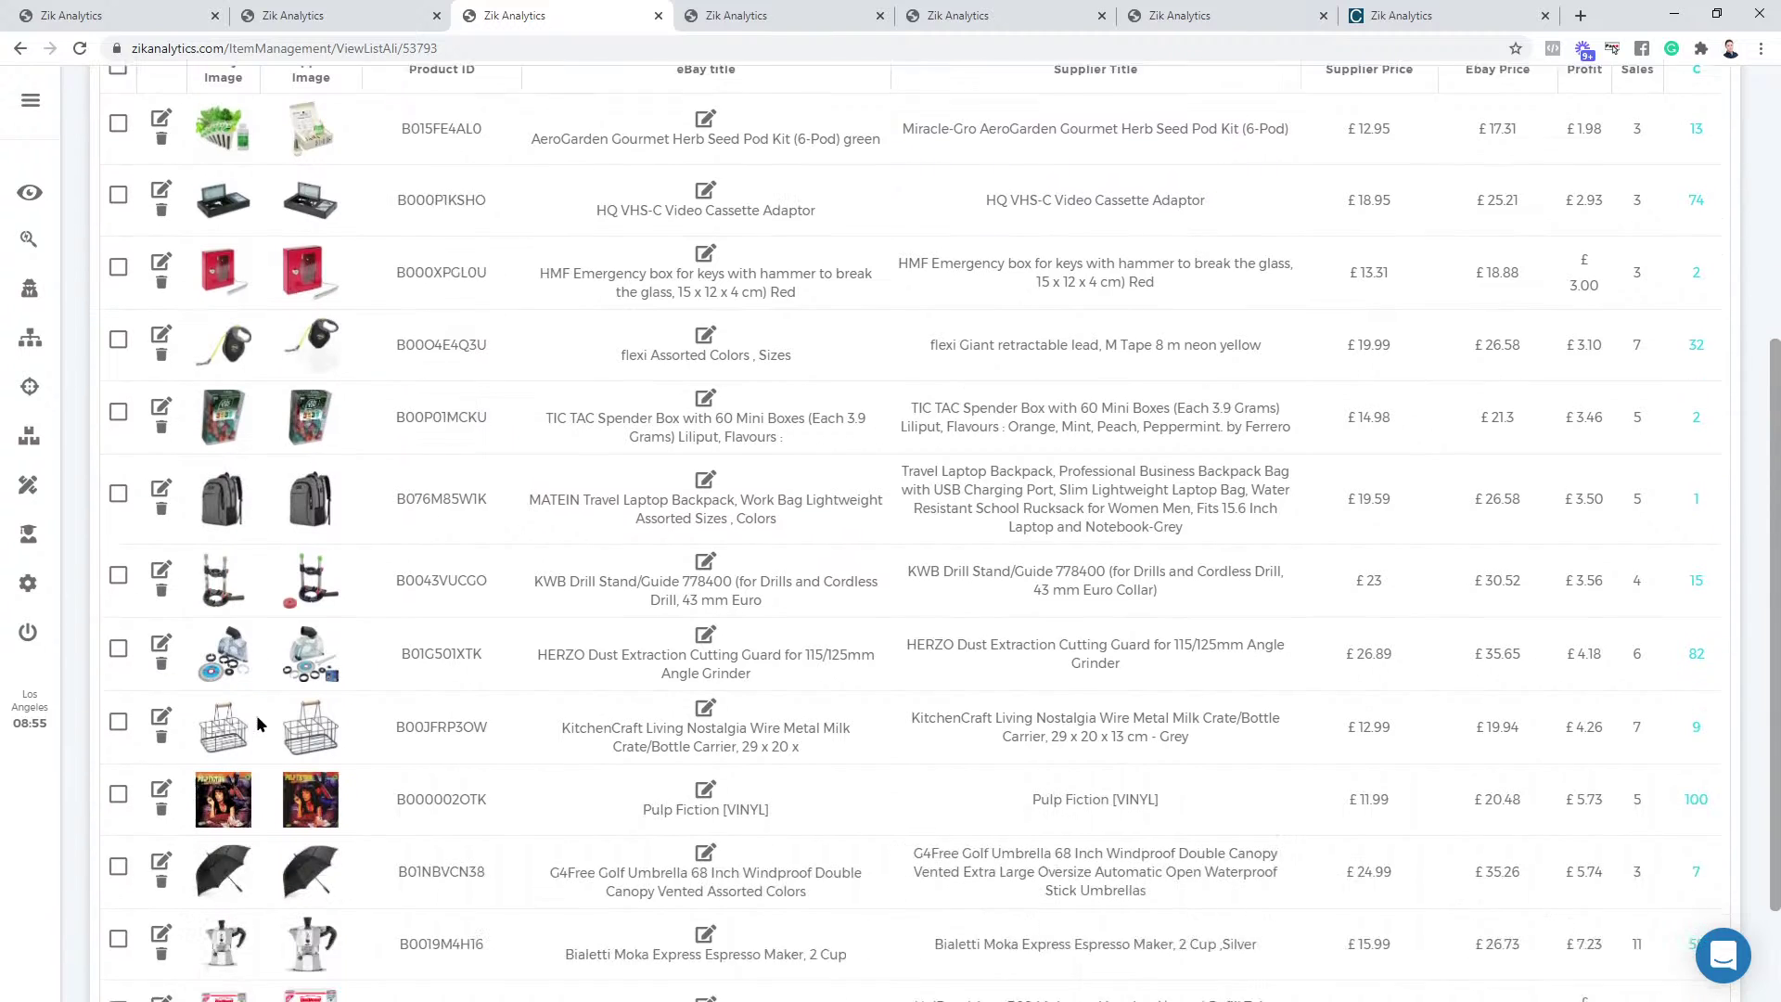
pyautogui.moveTo(230, 824)
pyautogui.scroll(-1, 230, 824)
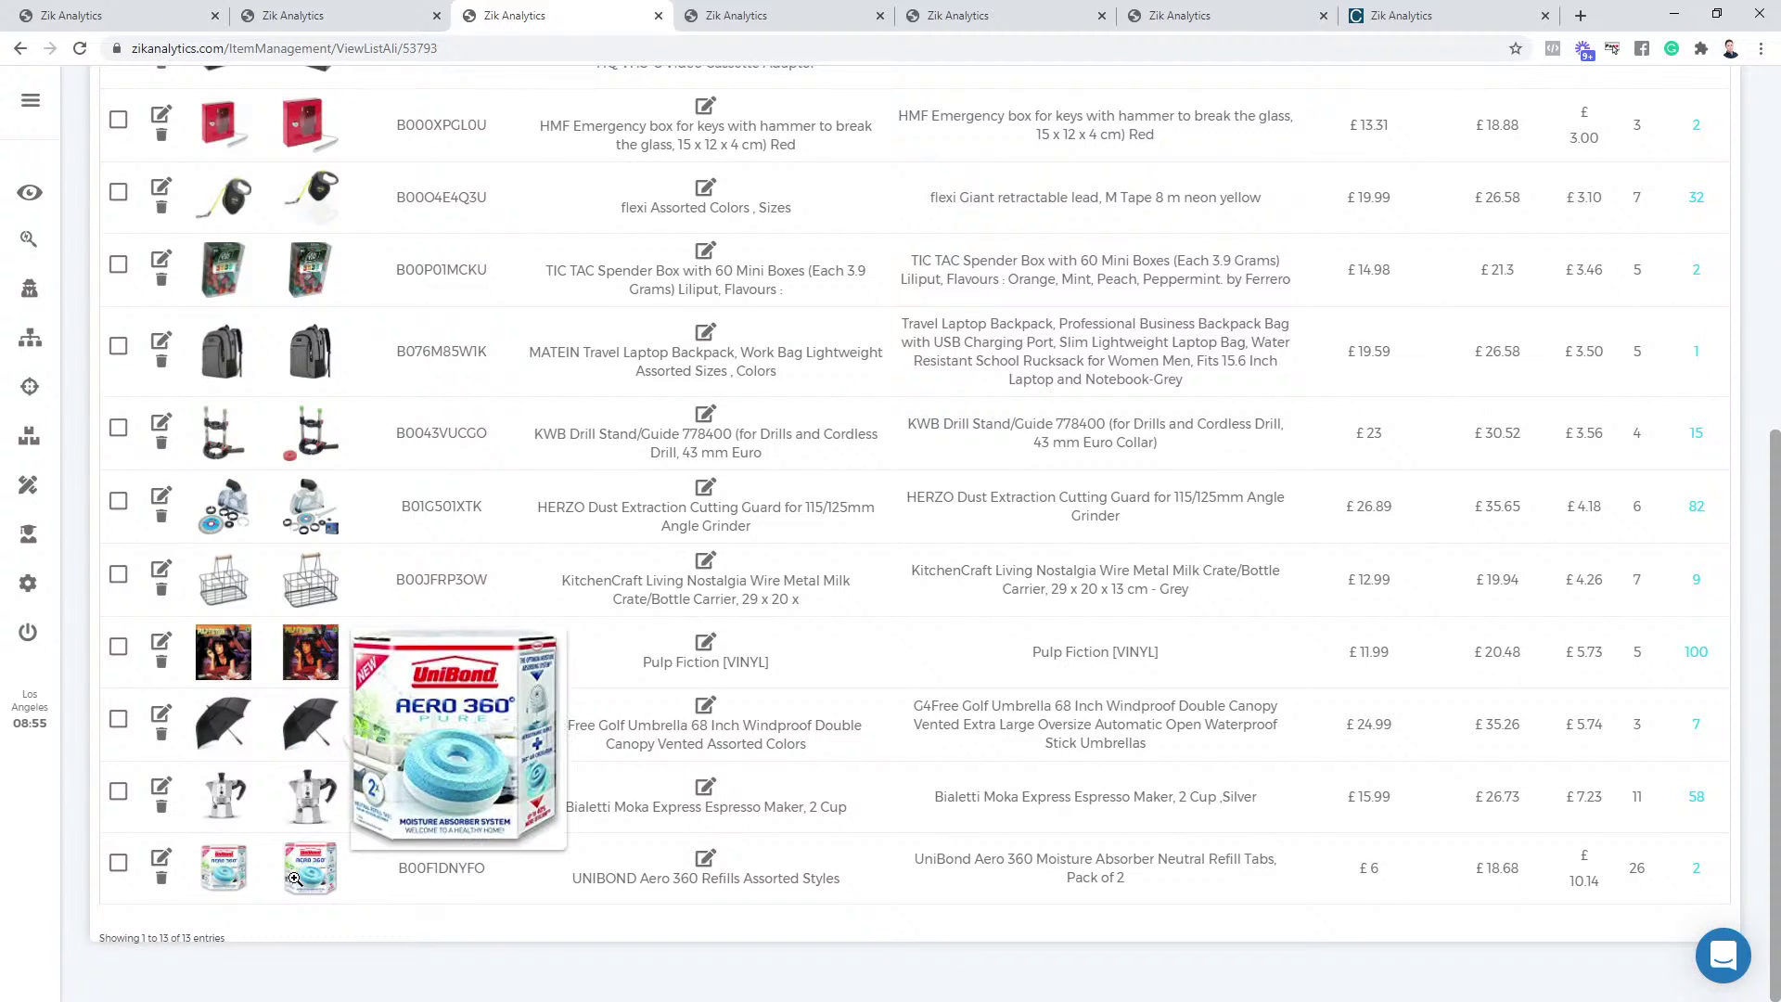
pyautogui.moveTo(297, 819)
pyautogui.scroll(4, 195, 685)
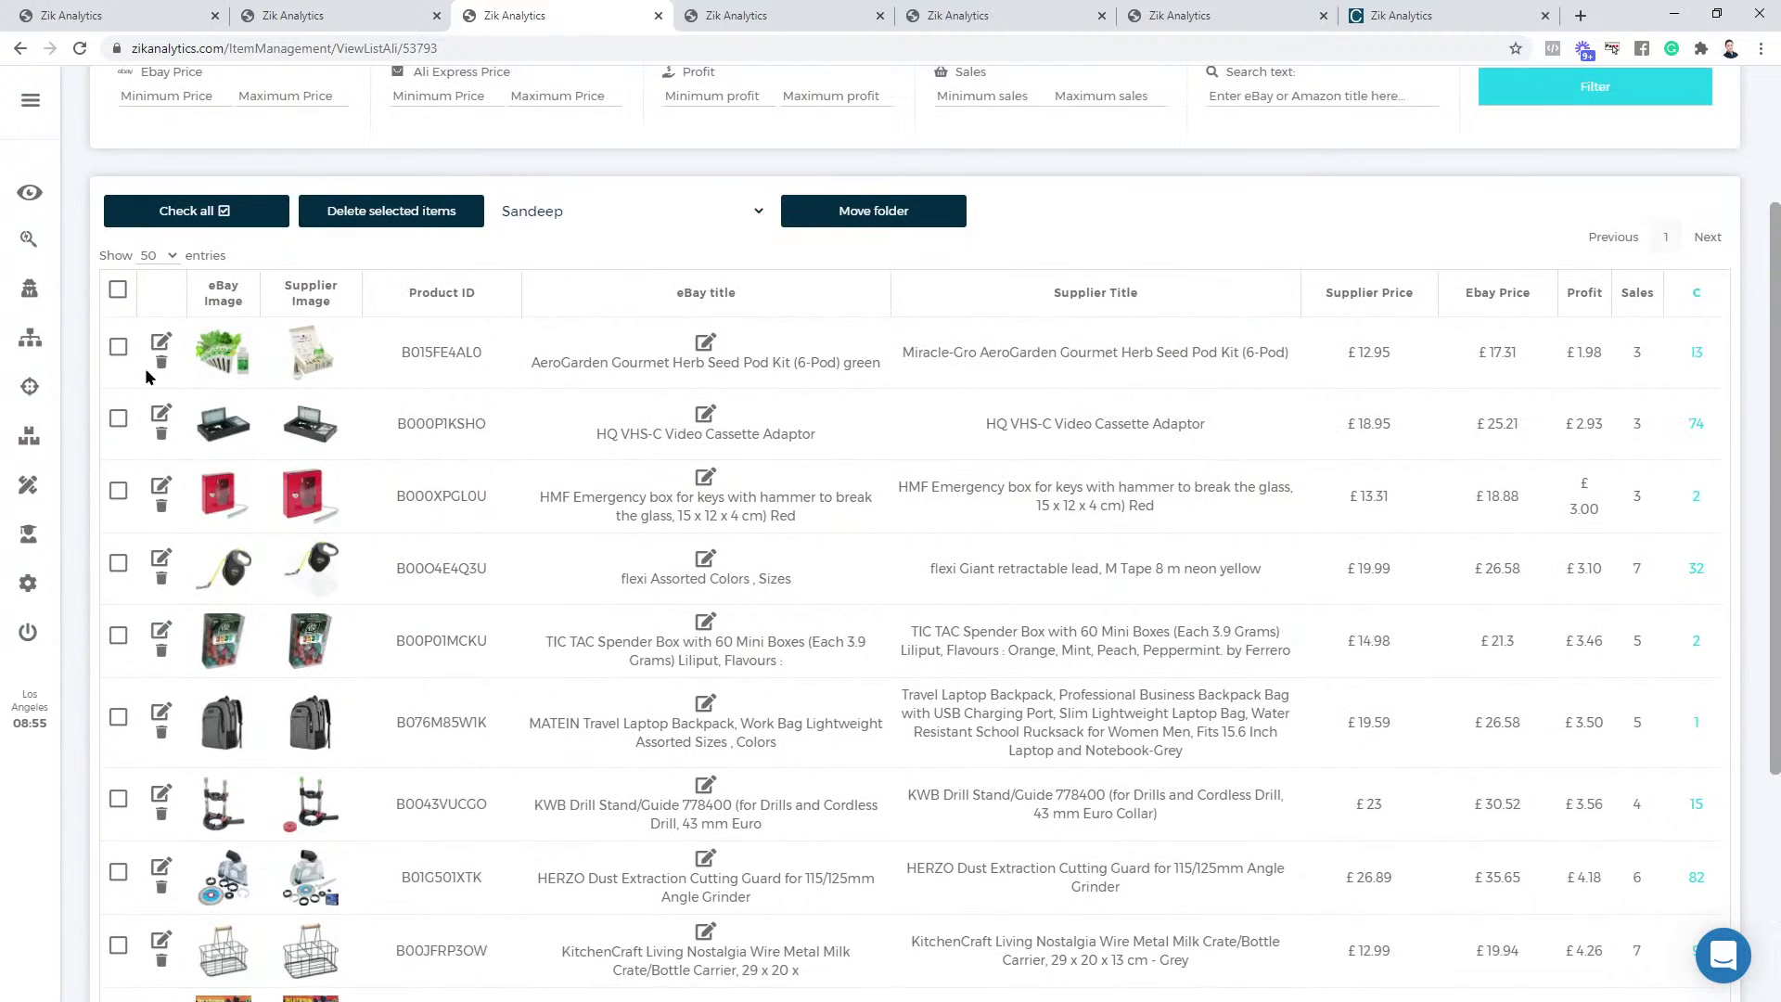
# Select all of the folder's items, check the available upload stores and set the supplier site to United Kingdom
pyautogui.click(117, 290)
pyautogui.scroll(3, 306, 461)
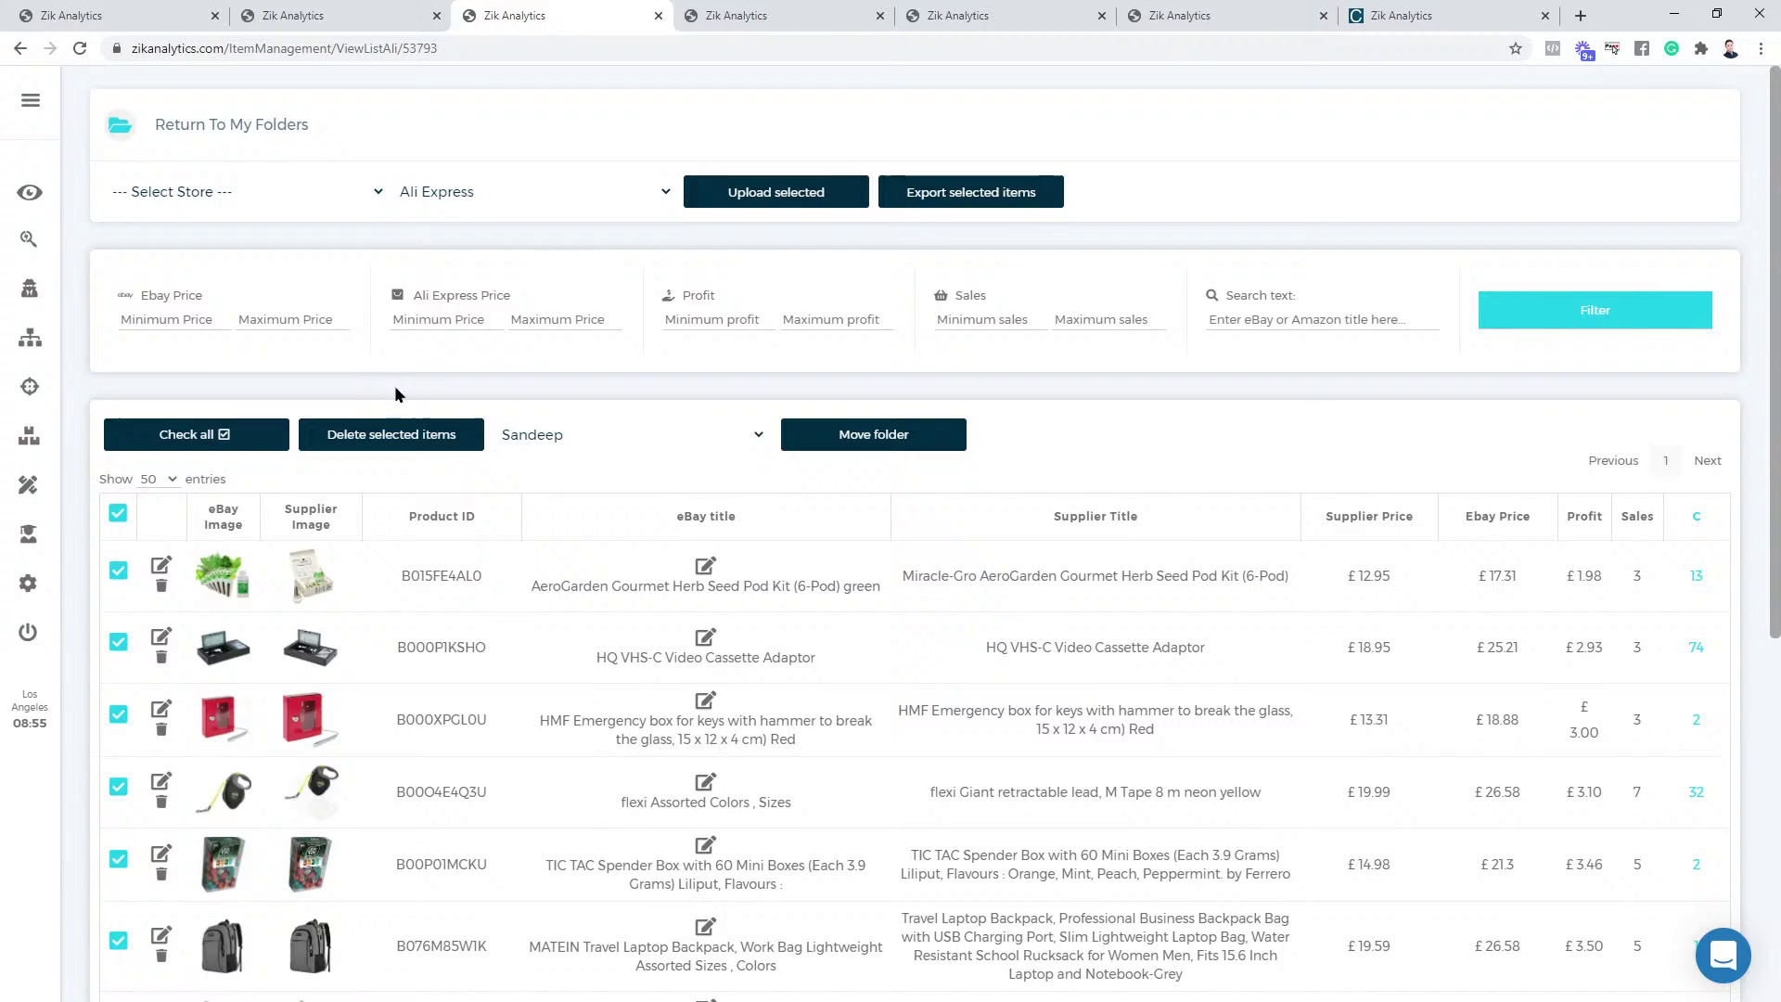
pyautogui.click(308, 192)
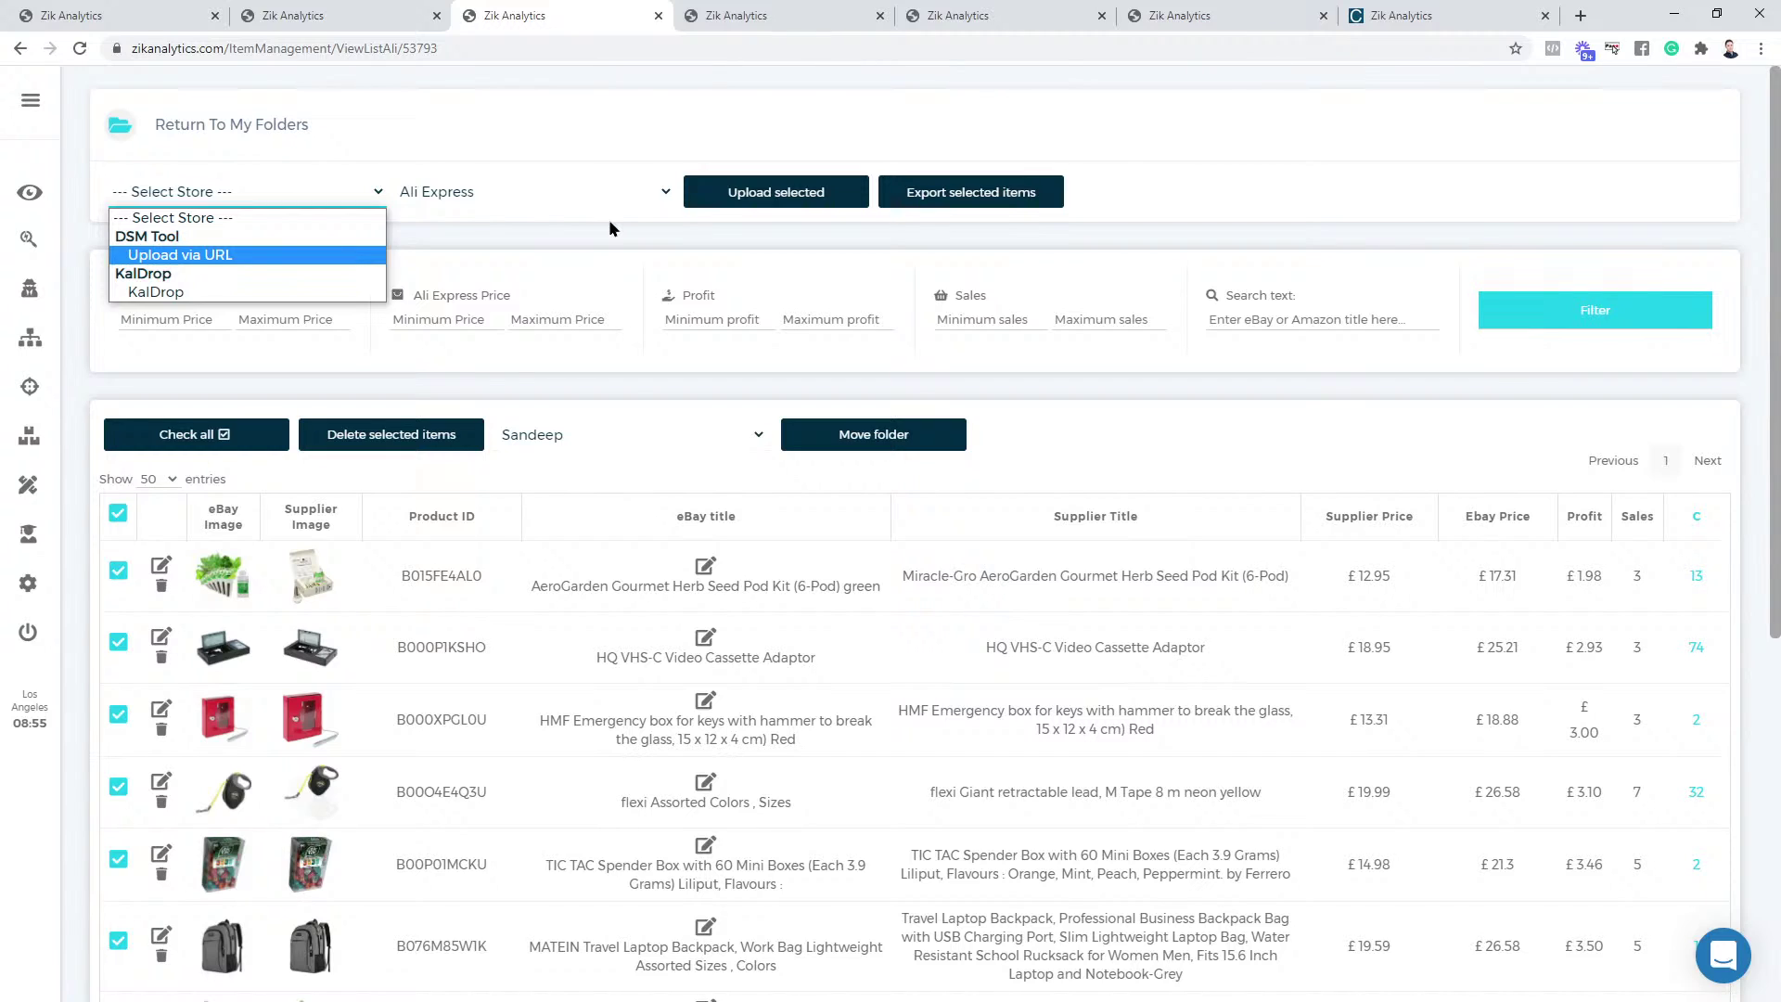
pyautogui.press('Down')
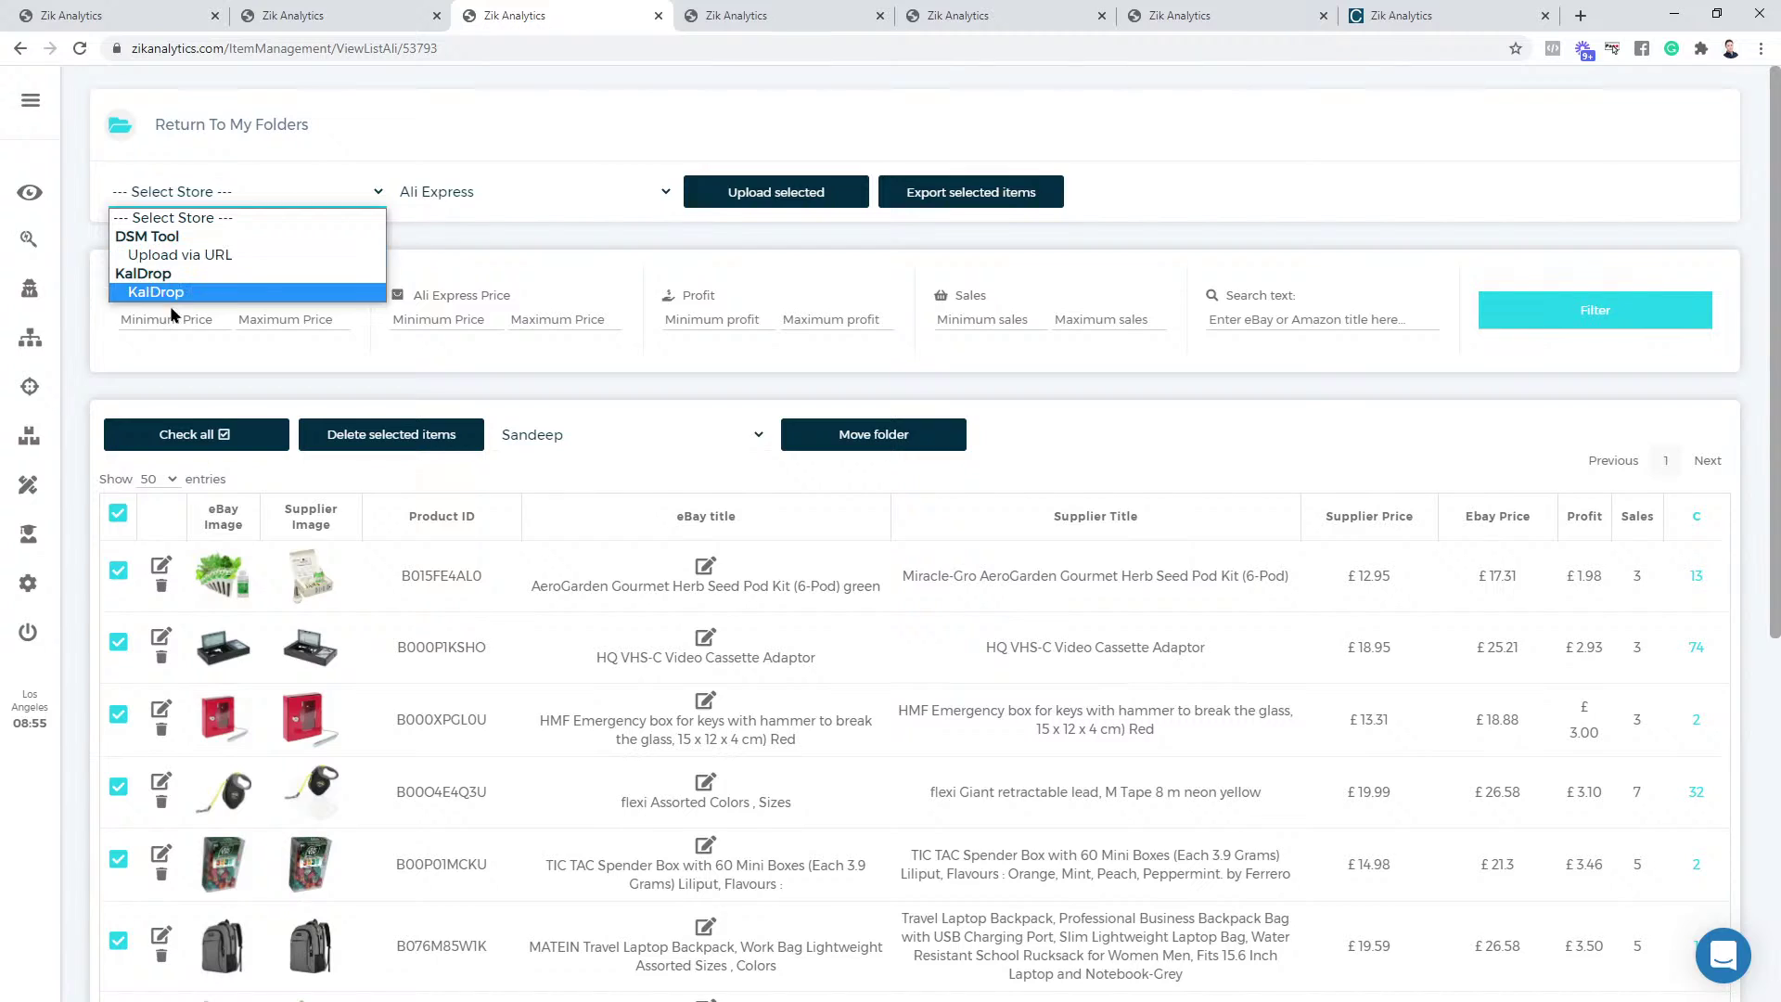
pyautogui.click(486, 240)
pyautogui.click(478, 187)
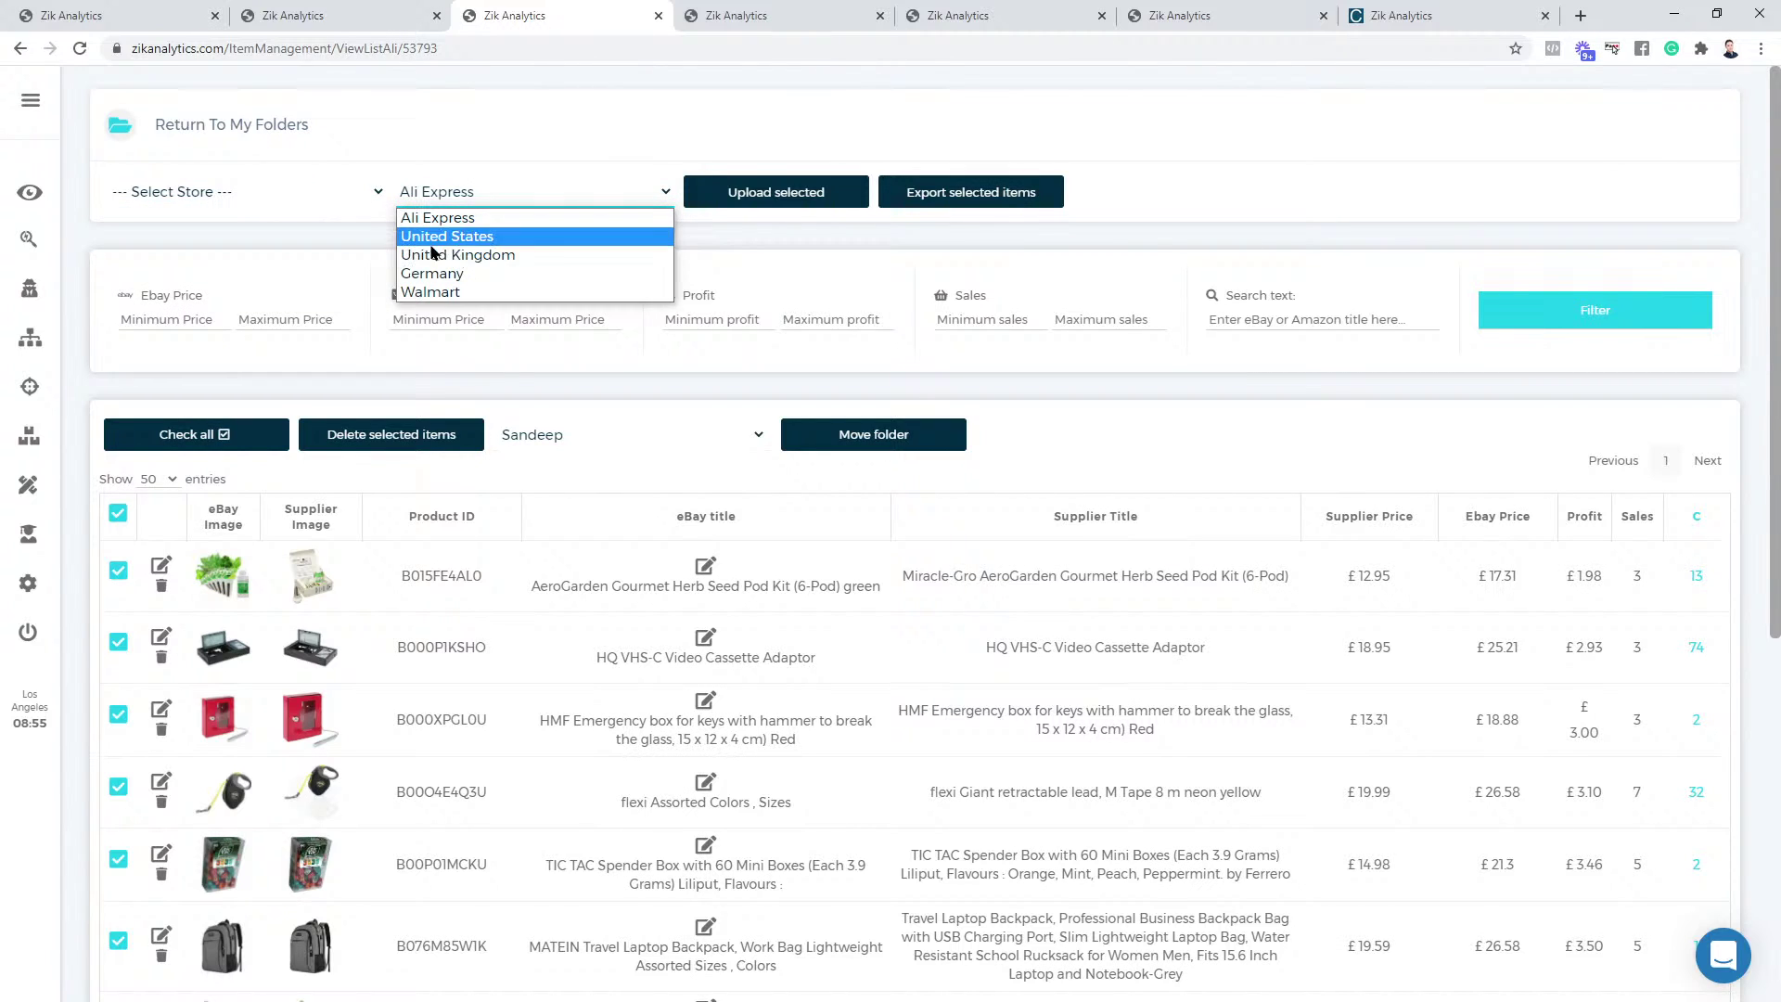
pyautogui.click(483, 256)
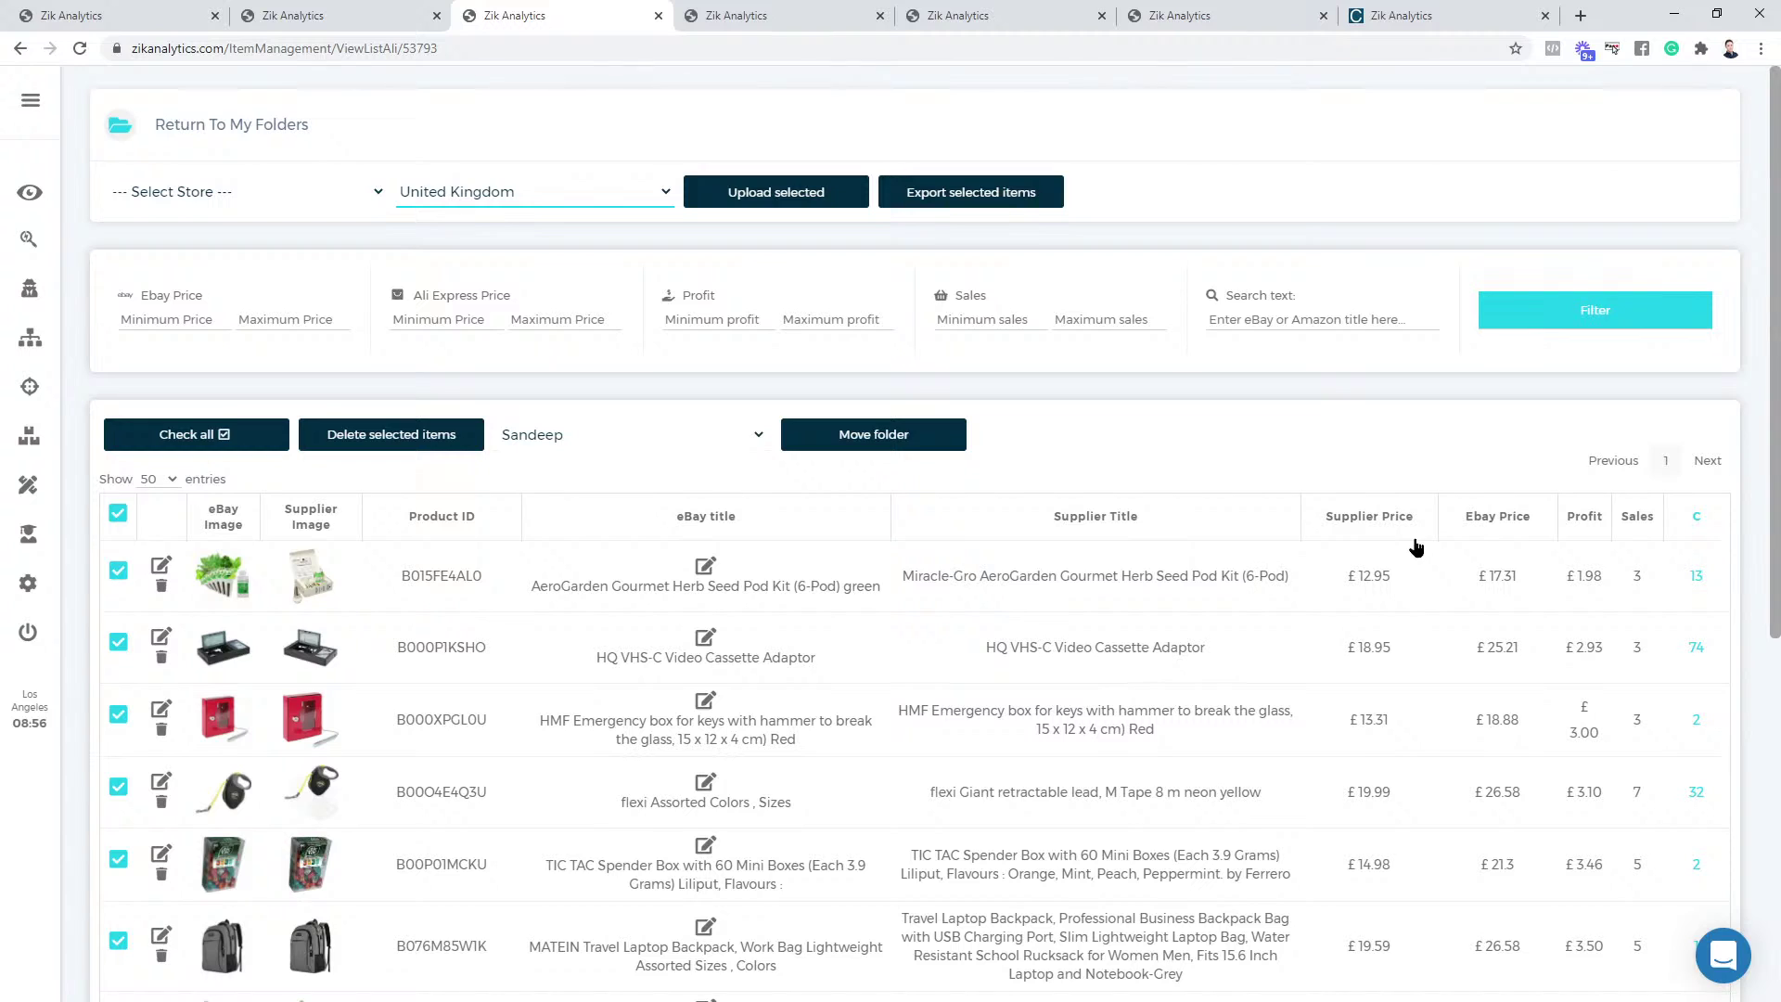
# Go back to ZIK PRO, open the Ali Growth Scanner and list its products by highest growth rate
pyautogui.click(376, 13)
pyautogui.click(182, 13)
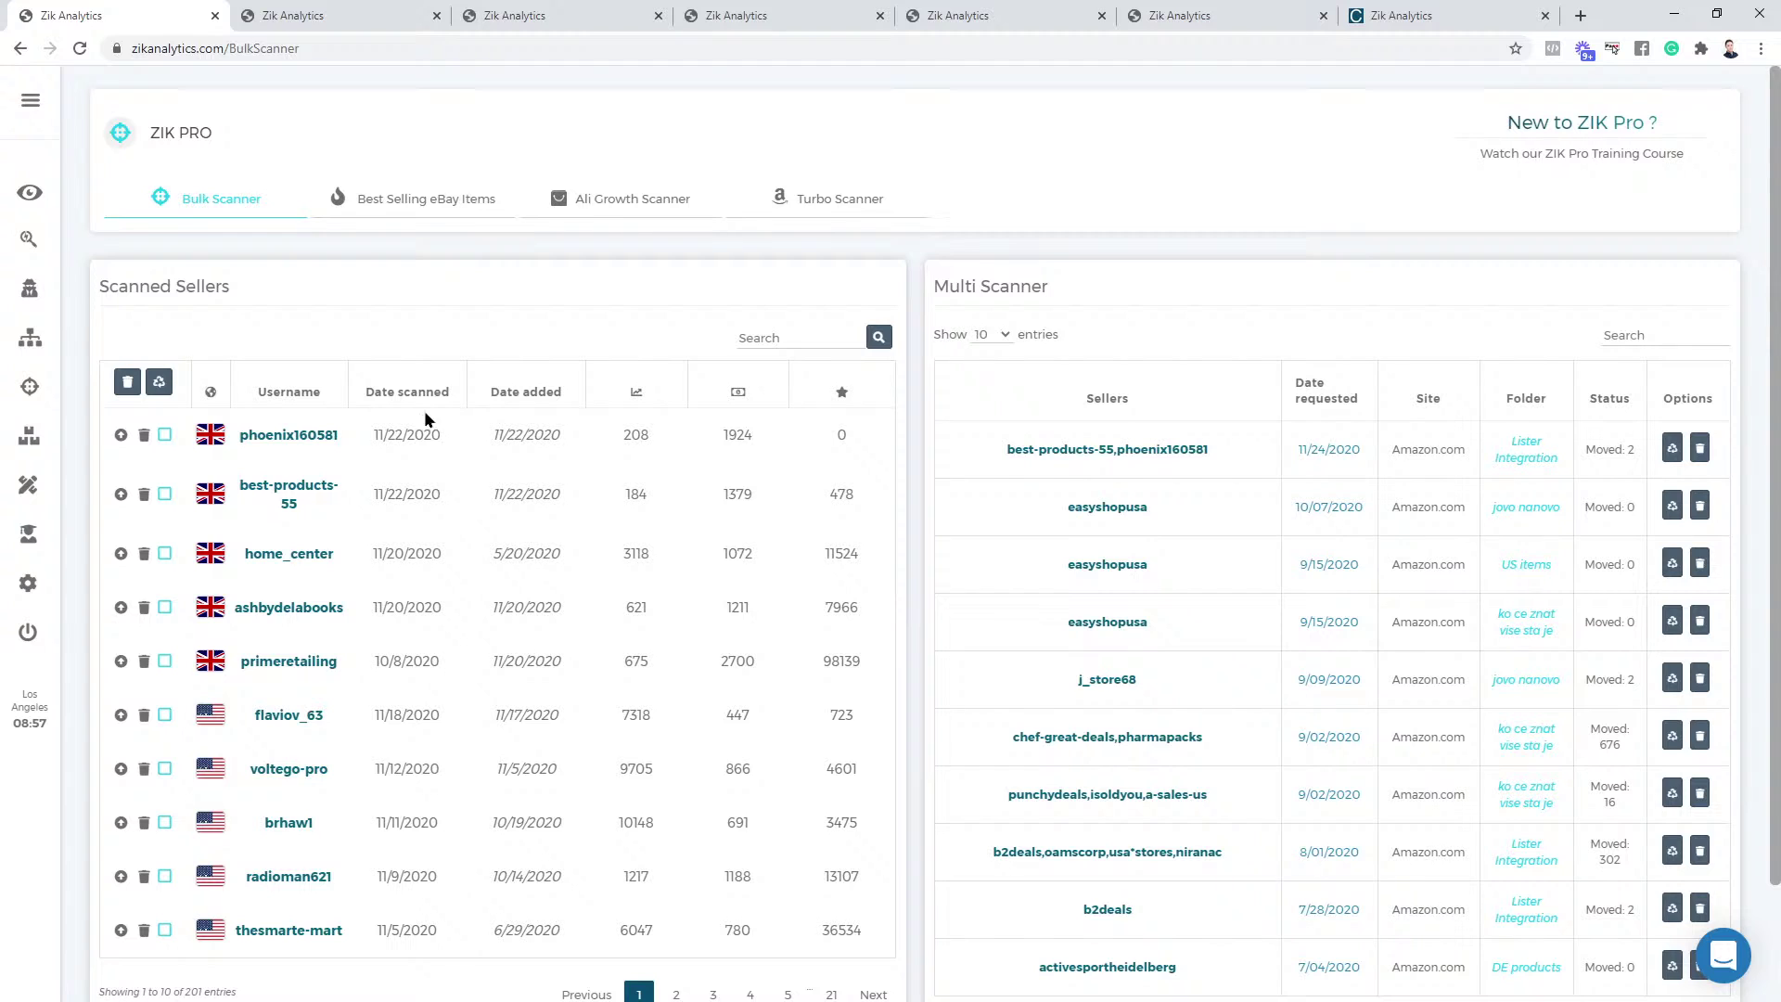
pyautogui.click(604, 206)
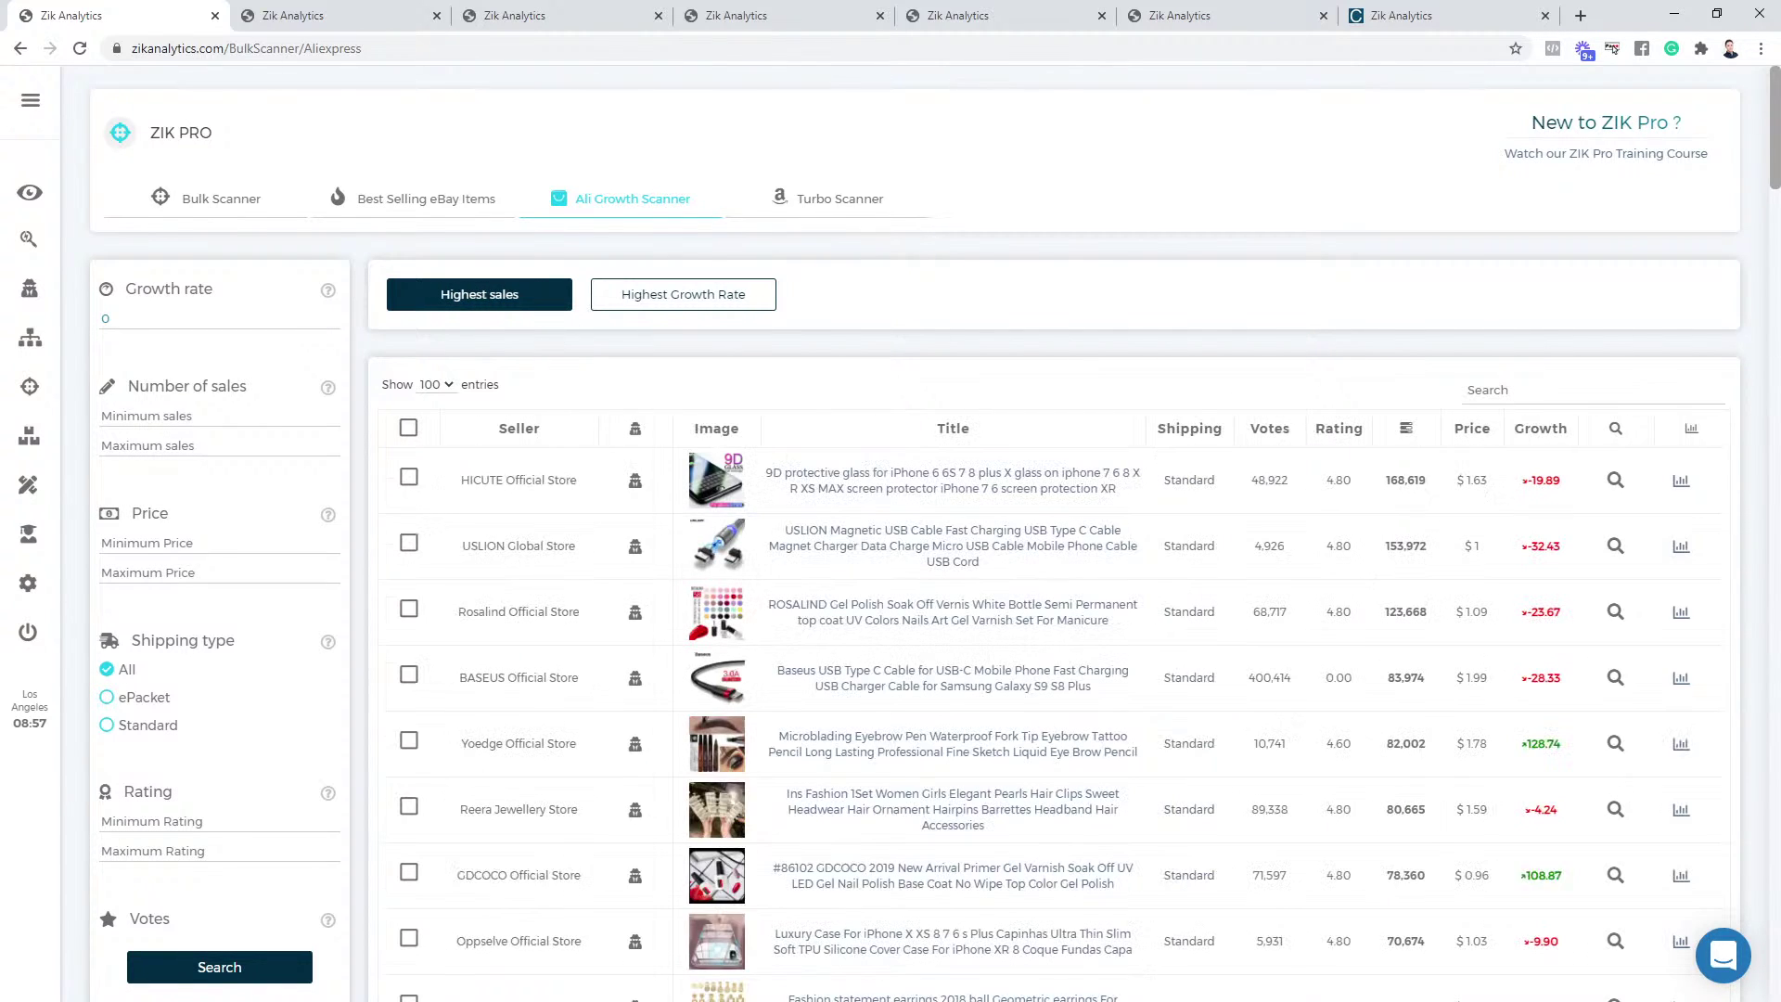
pyautogui.click(642, 302)
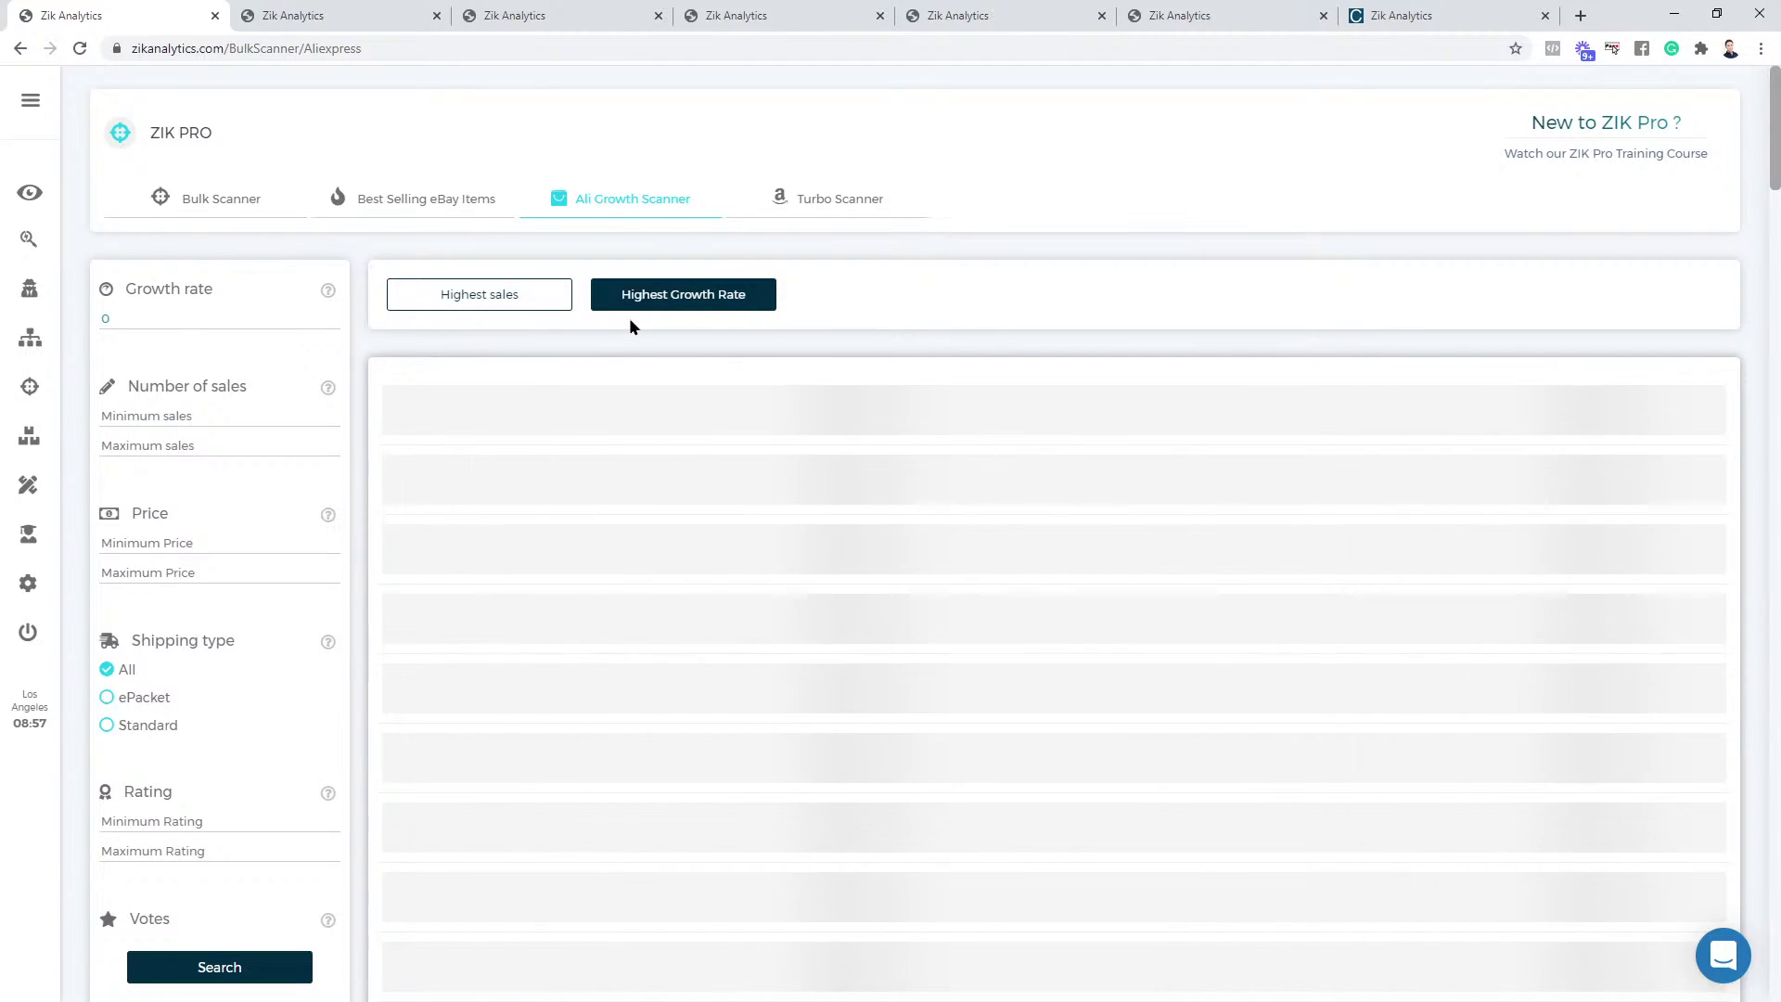
pyautogui.click(175, 416)
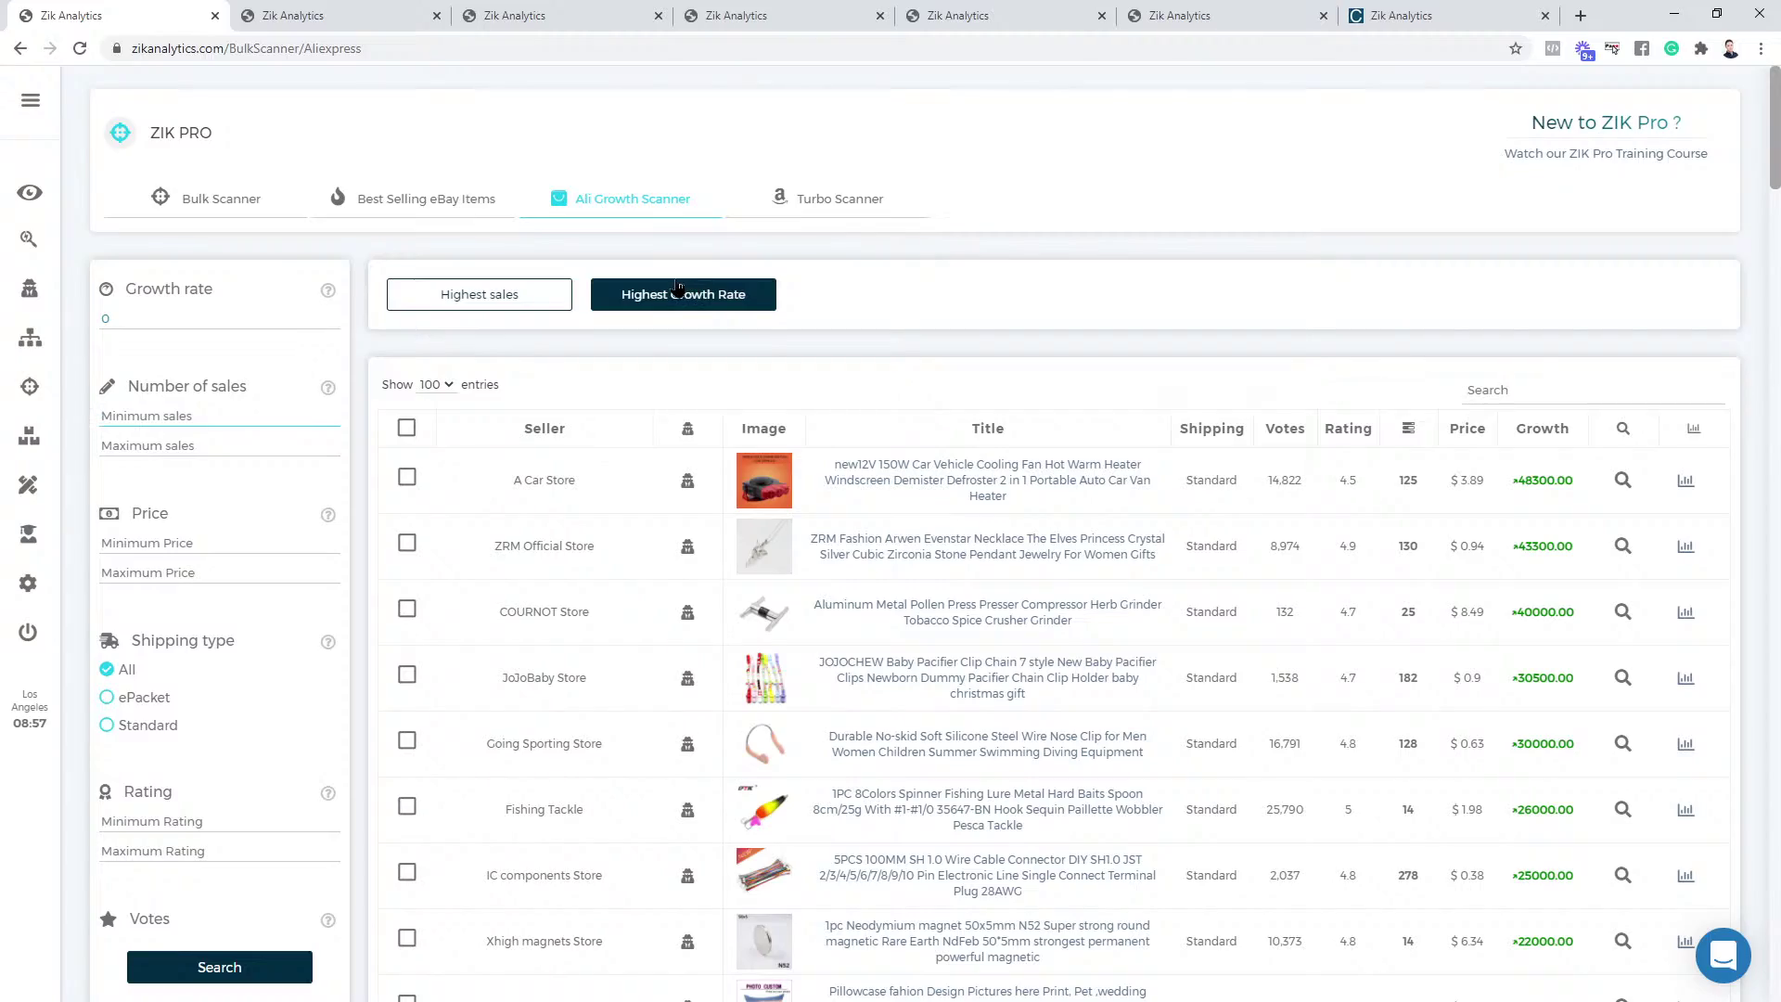
# Filter the AliExpress products to at least 100 sales, a minimum price of 10 and a growth rate of 500
pyautogui.scroll(-3, 905, 533)
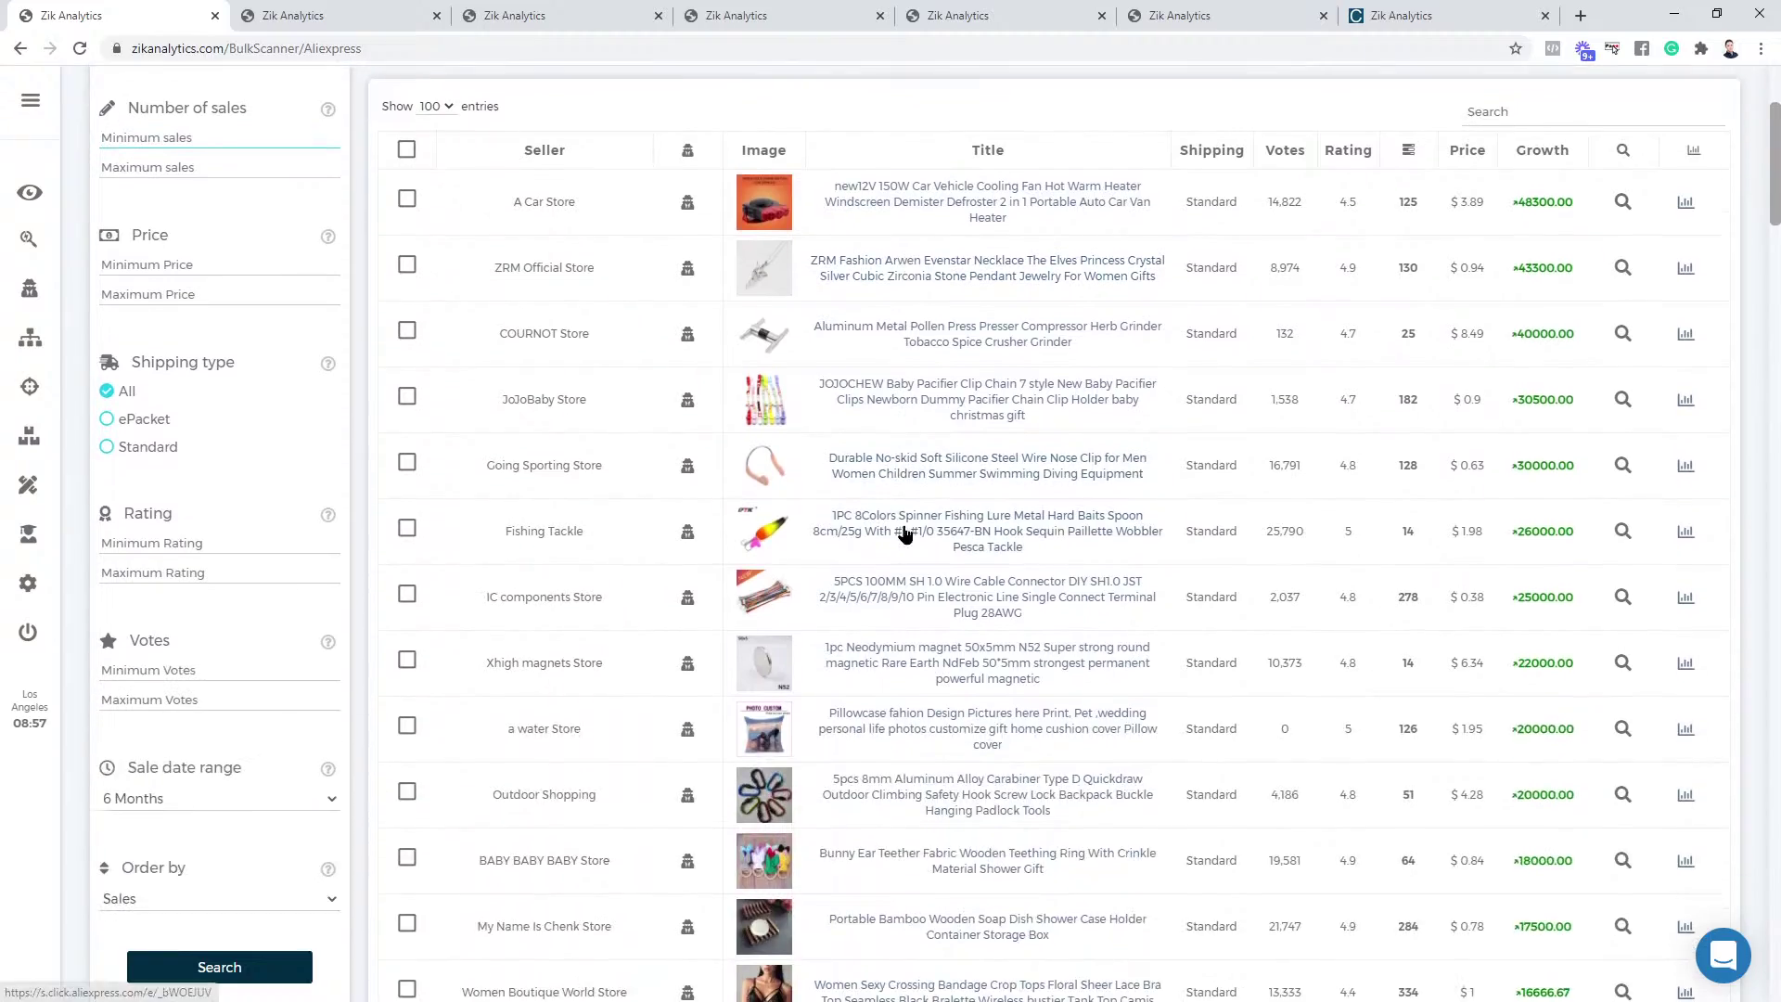
pyautogui.scroll(-15, 904, 533)
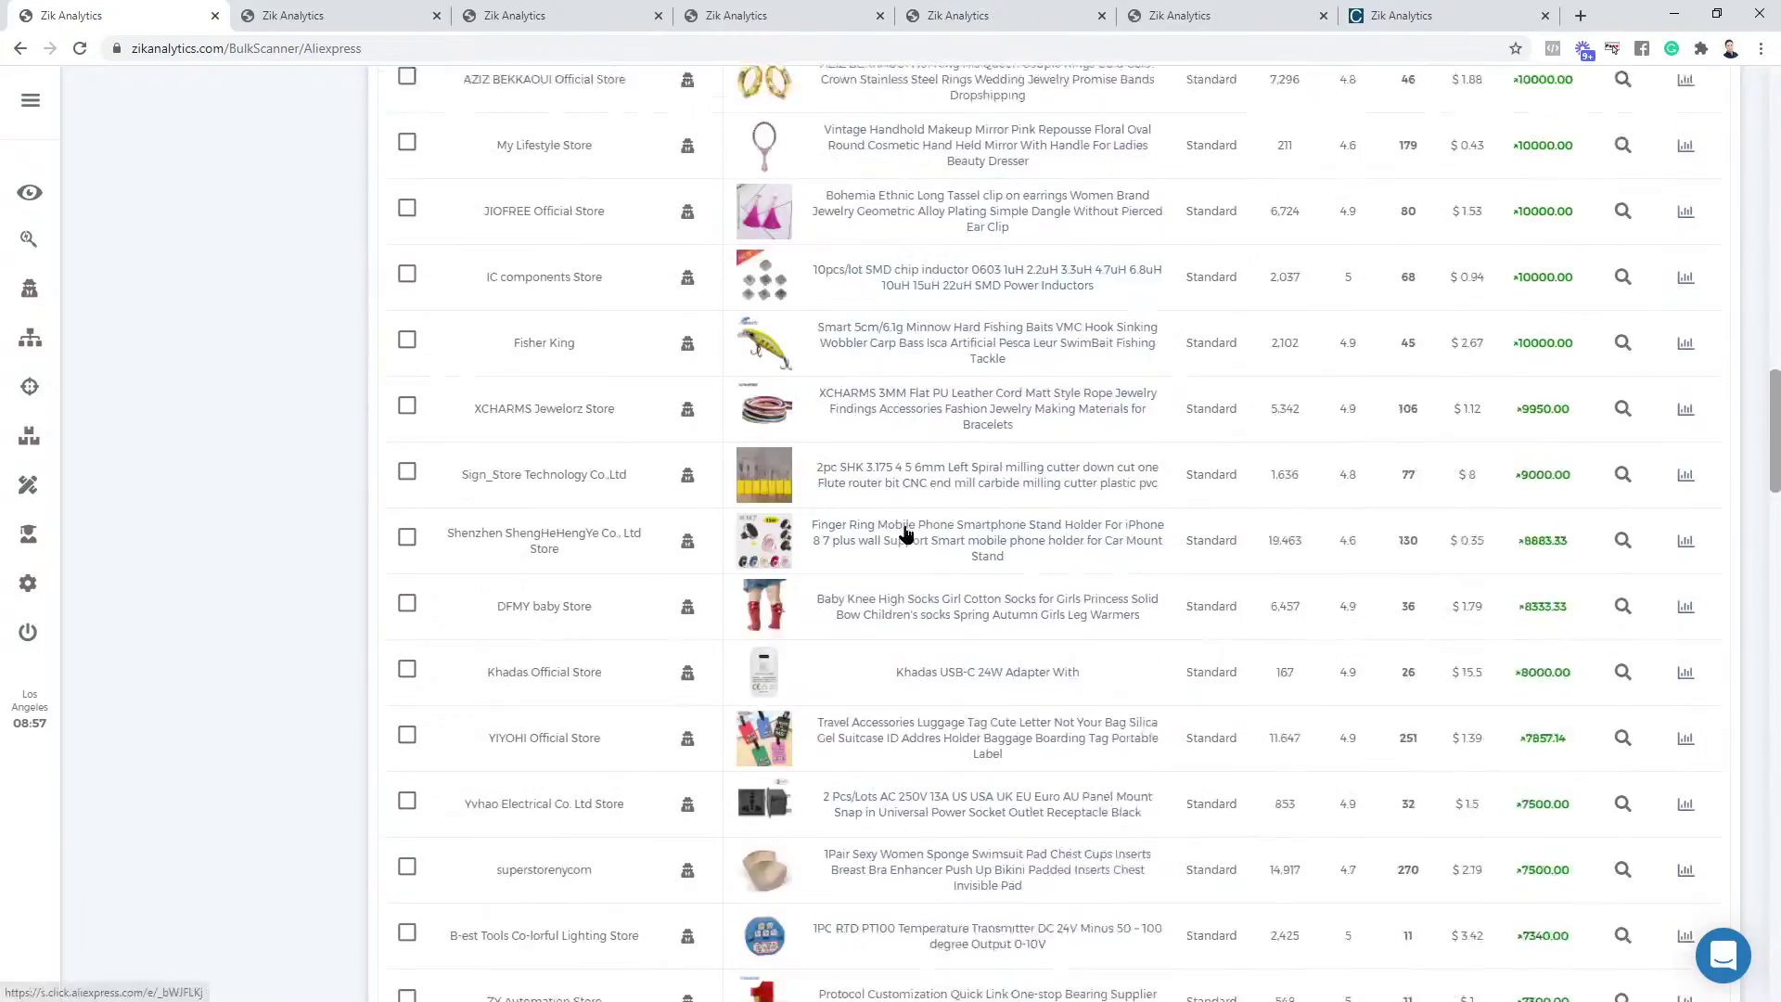
pyautogui.scroll(-15, 905, 529)
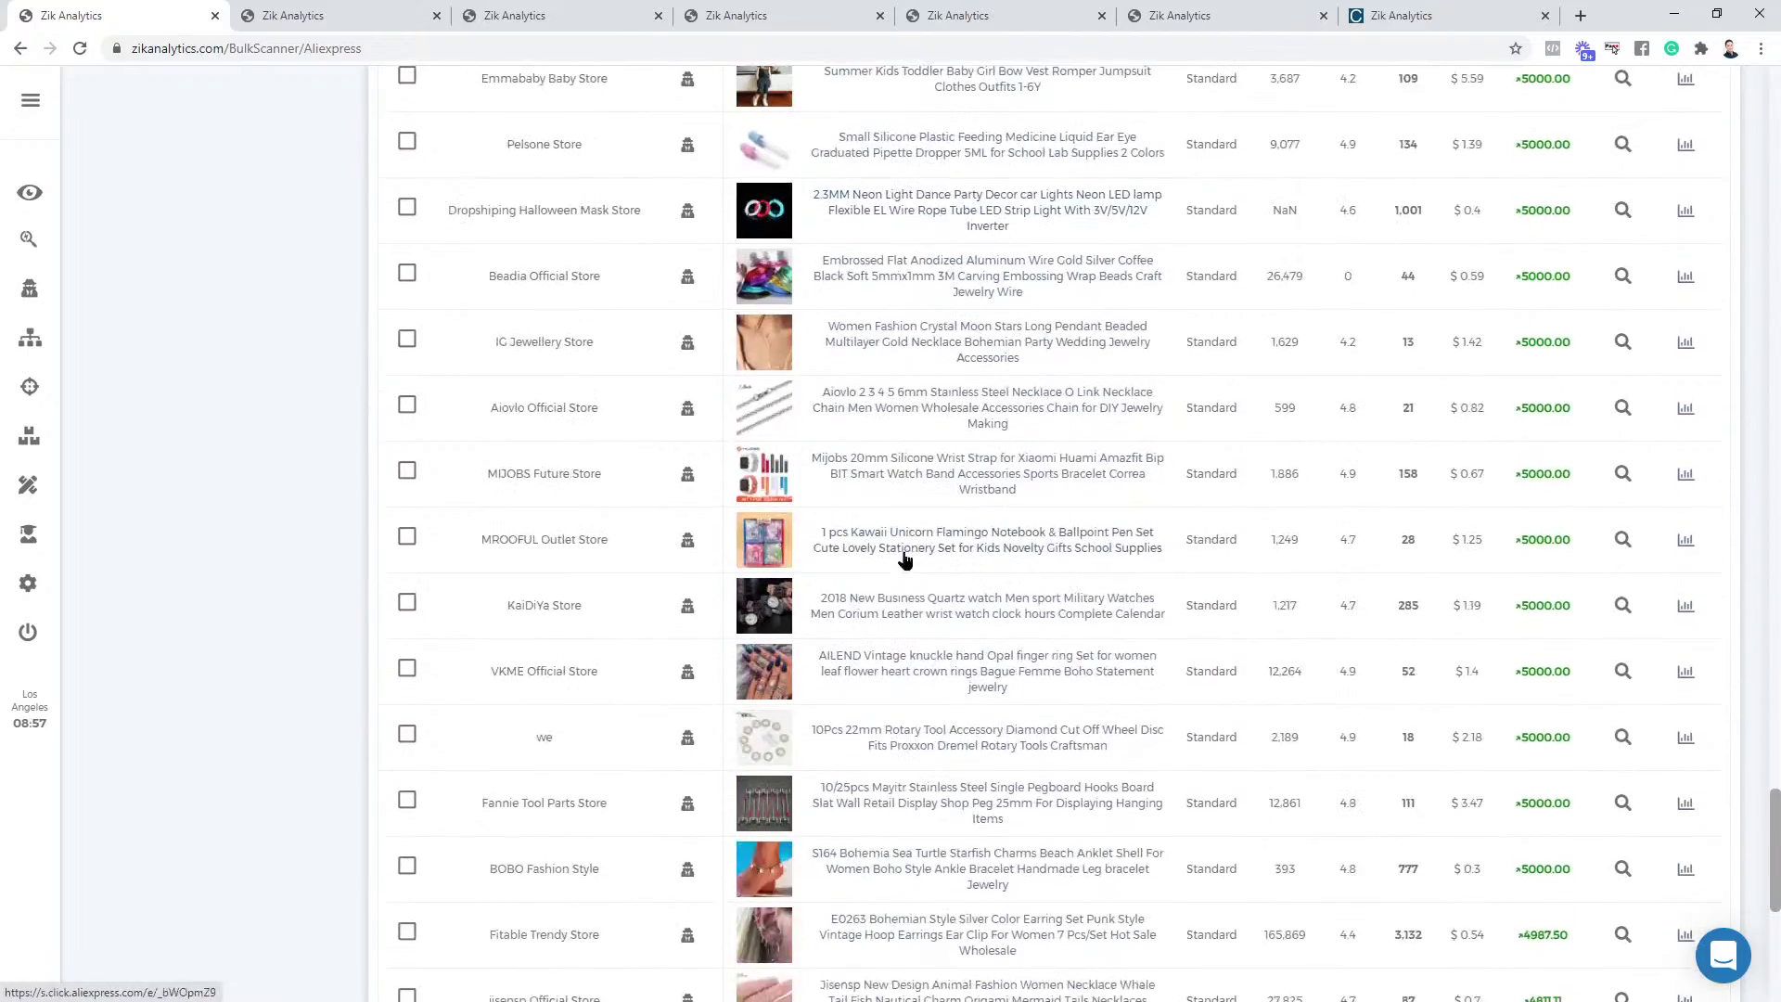
pyautogui.scroll(20, 159, 882)
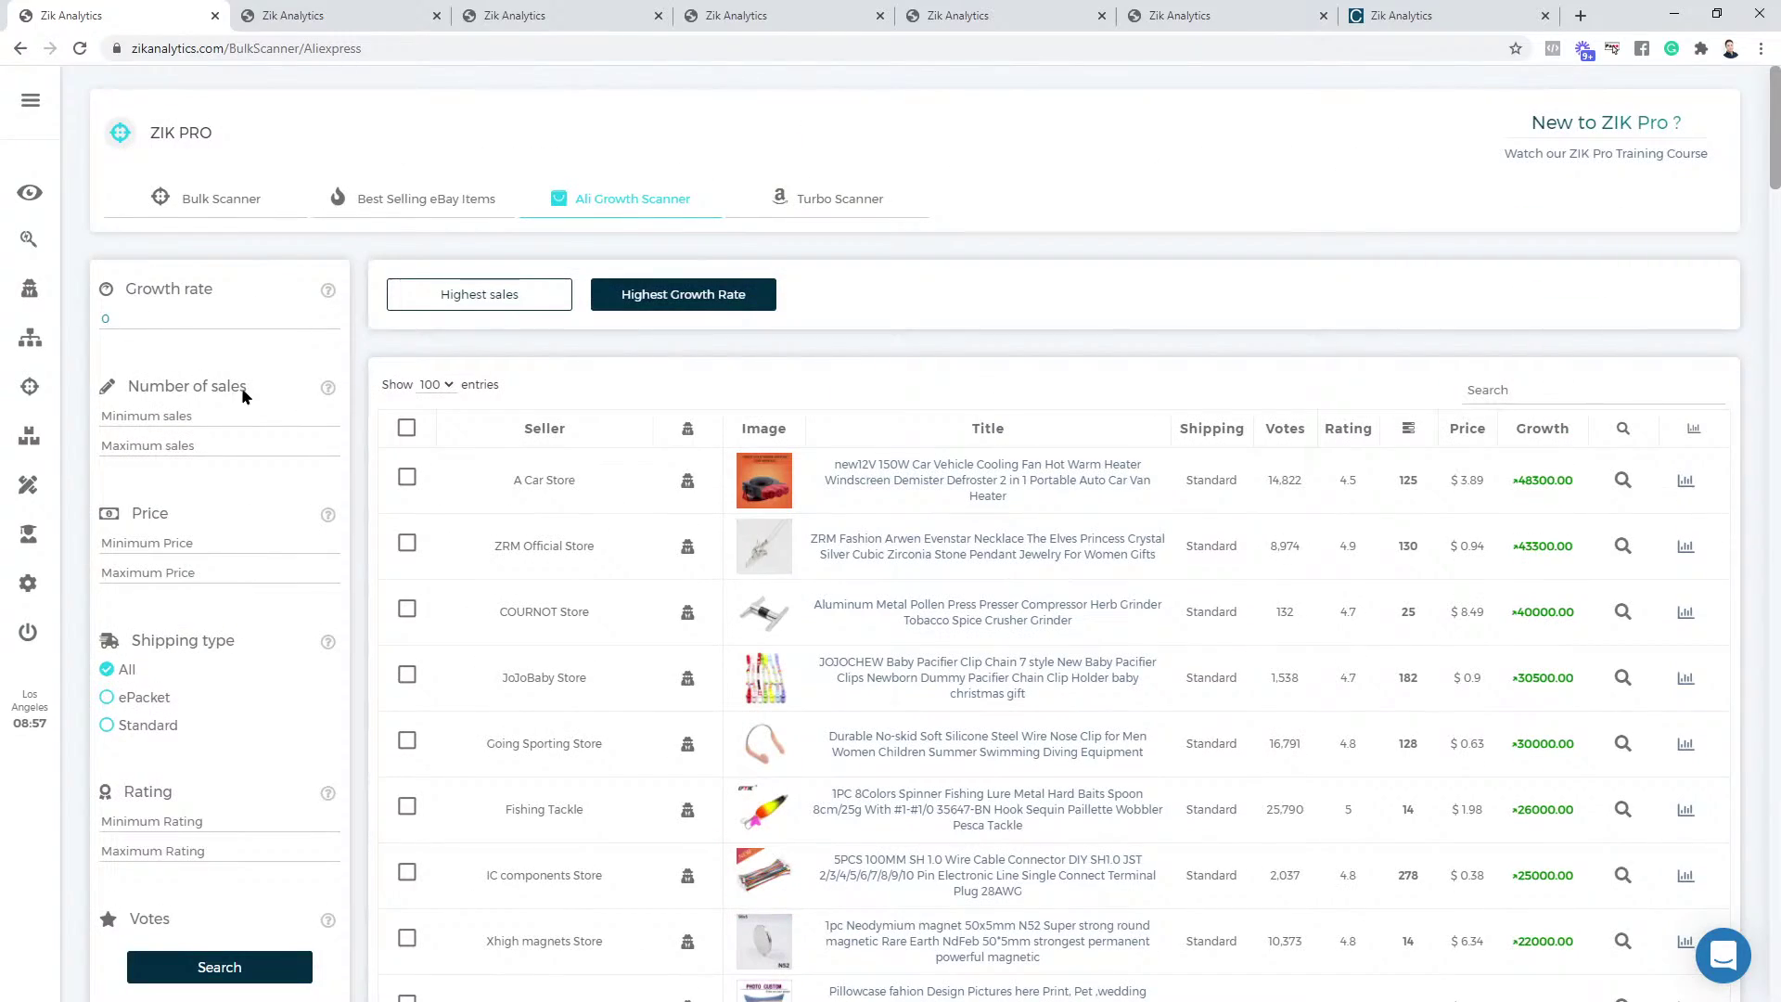
pyautogui.click(227, 415)
pyautogui.write('10')
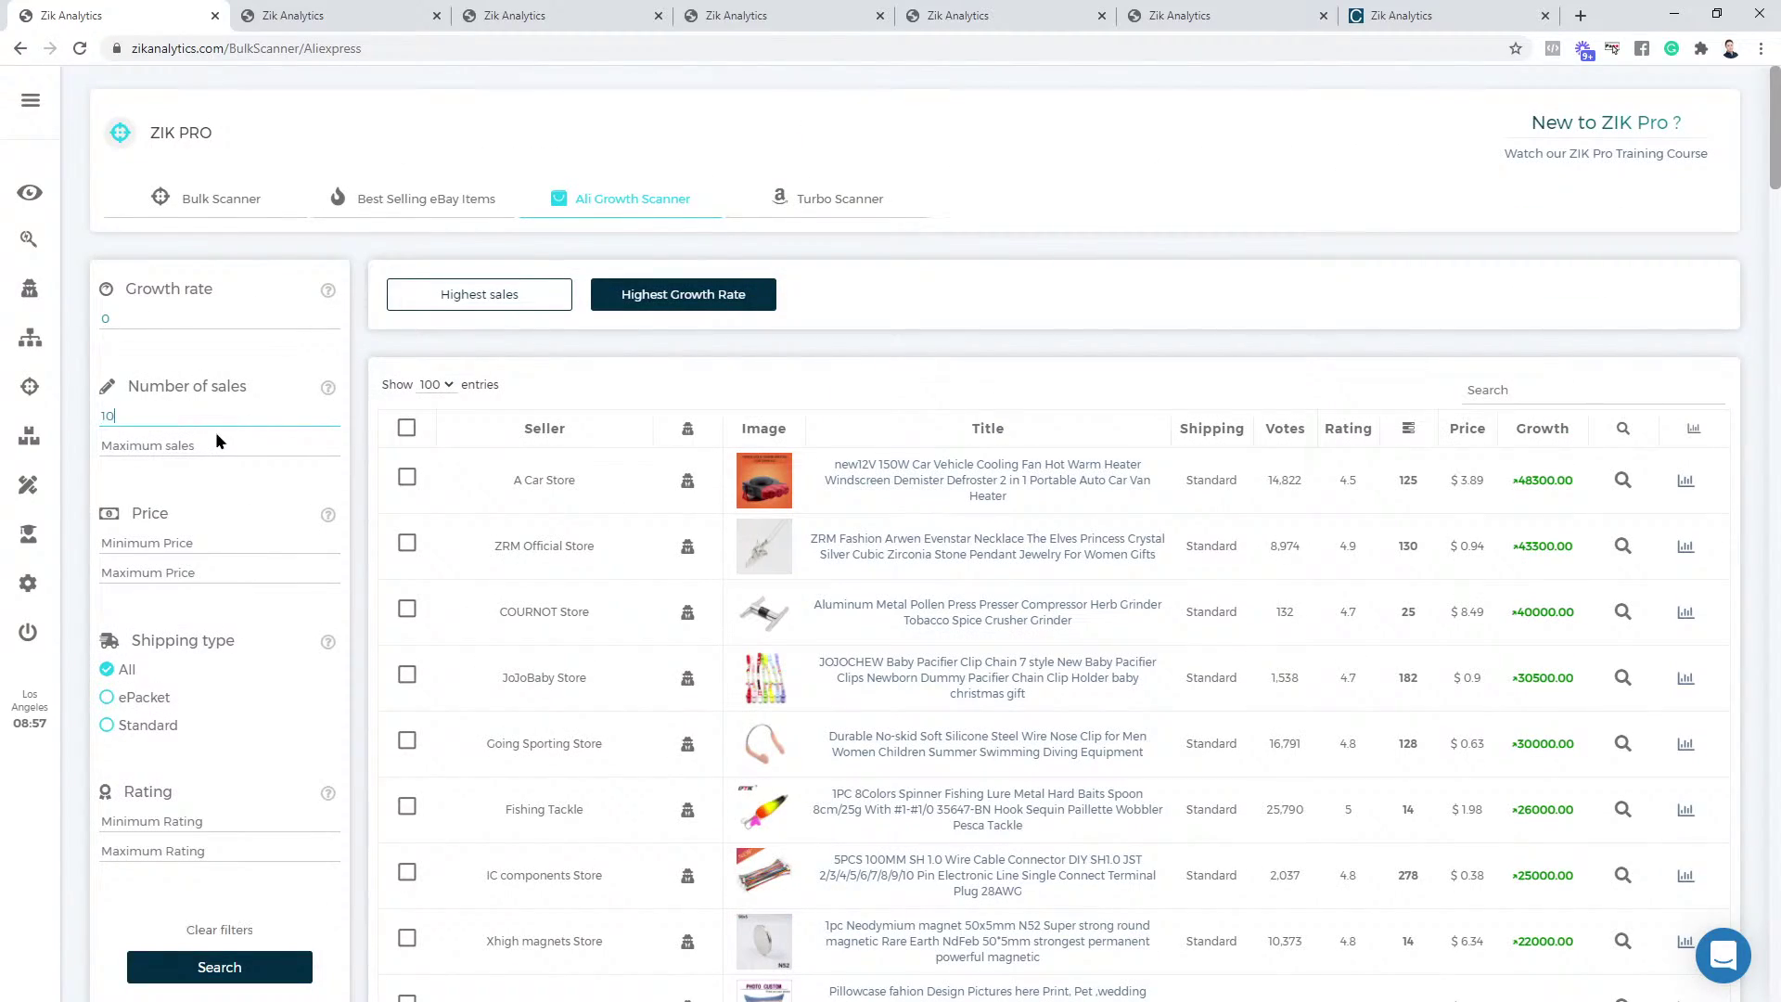
pyautogui.write('0')
pyautogui.click(207, 542)
pyautogui.write('10')
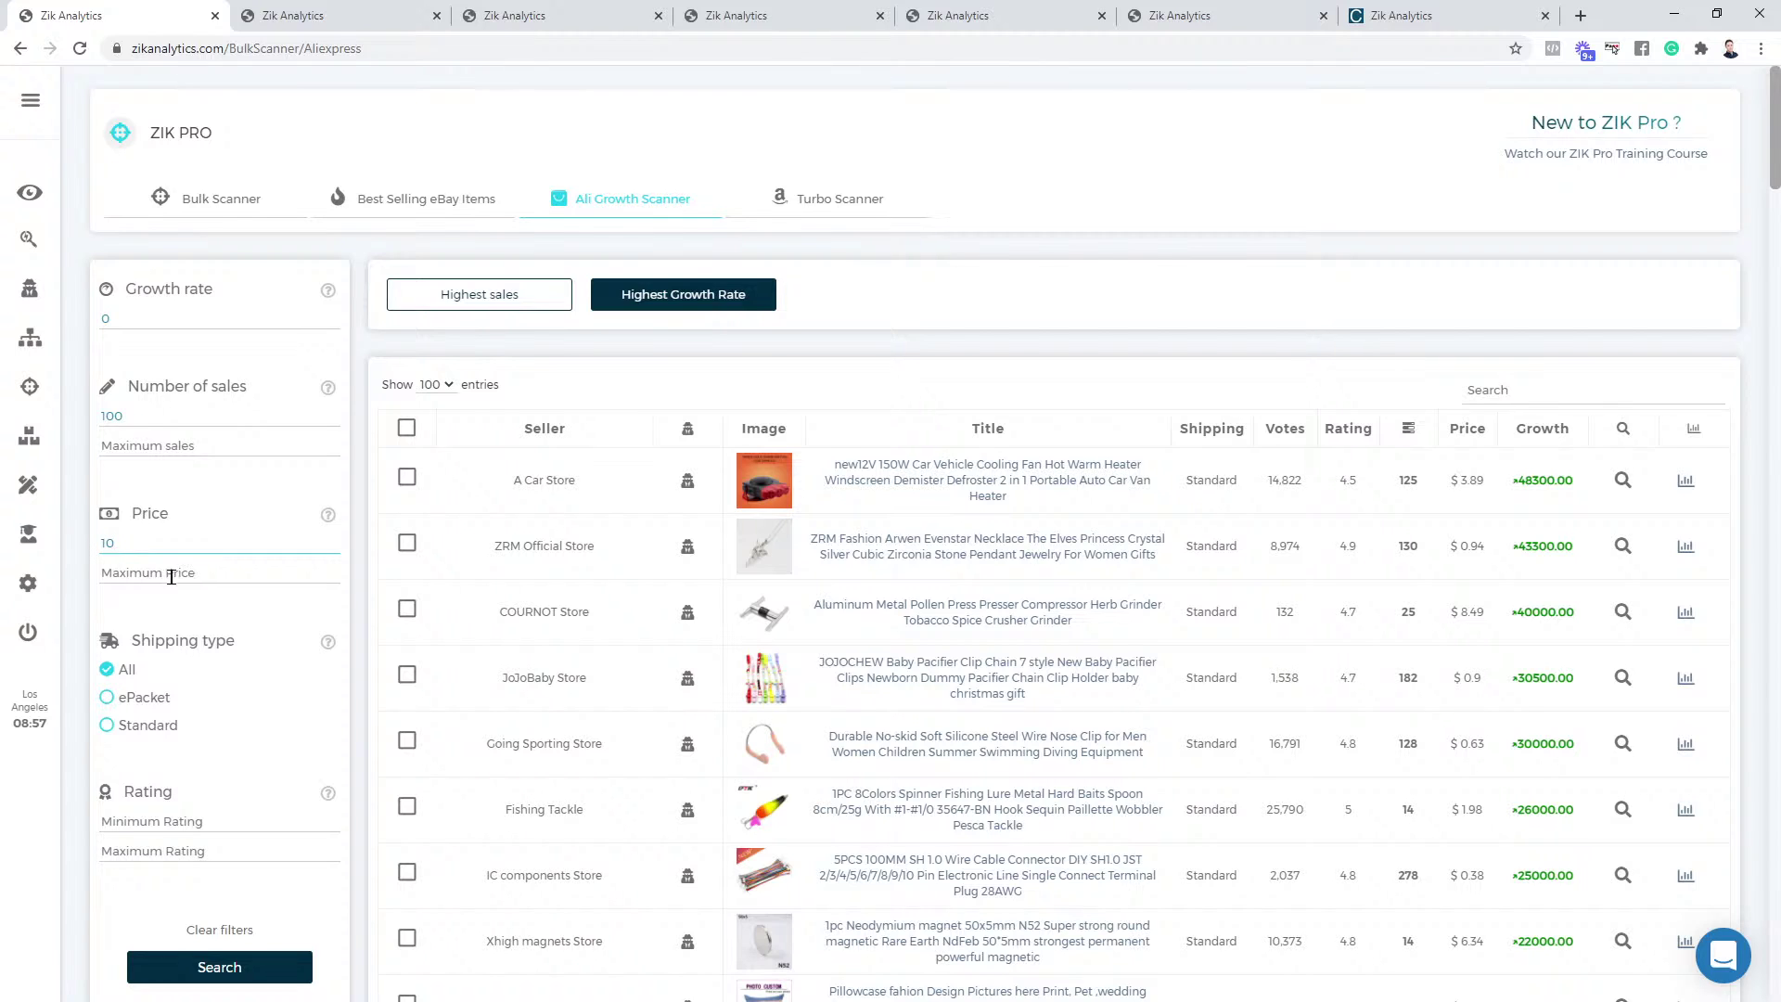
pyautogui.scroll(-2, 186, 649)
pyautogui.scroll(2, 180, 668)
pyautogui.click(181, 324)
pyautogui.write('500')
# Set the sale date range to 3 Months, order the products by Sales and run the filtered scan
pyautogui.scroll(-4, 196, 343)
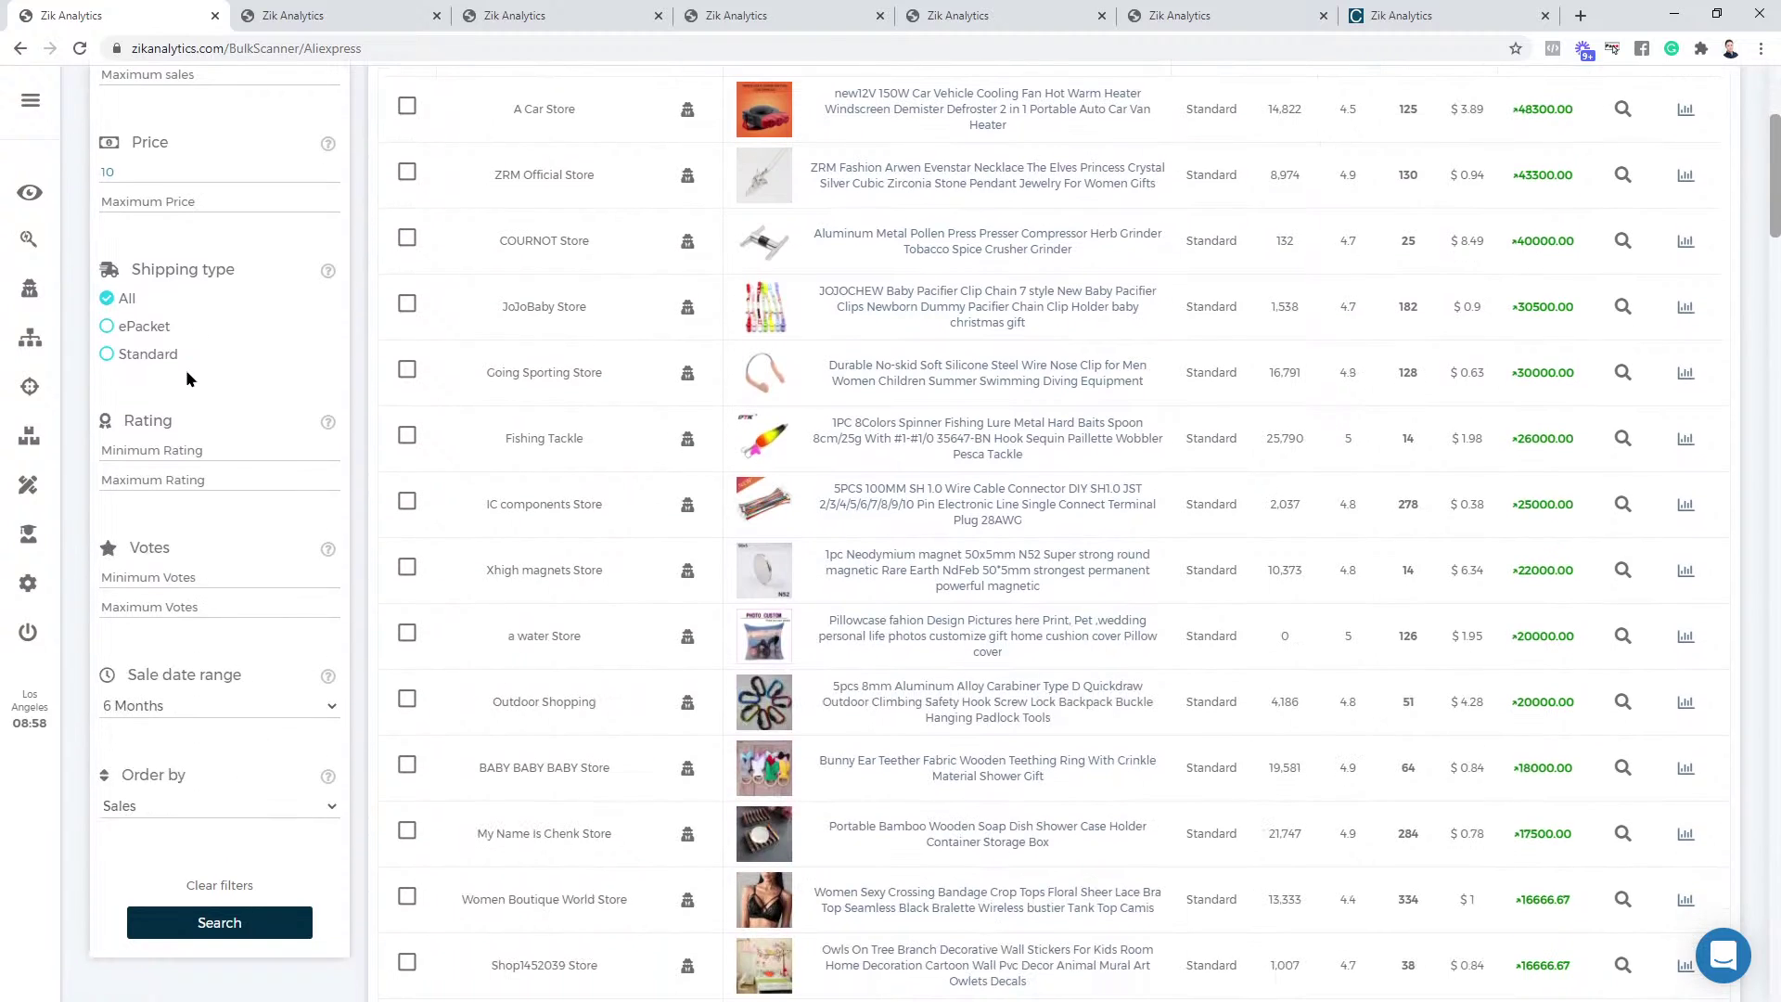
pyautogui.click(192, 708)
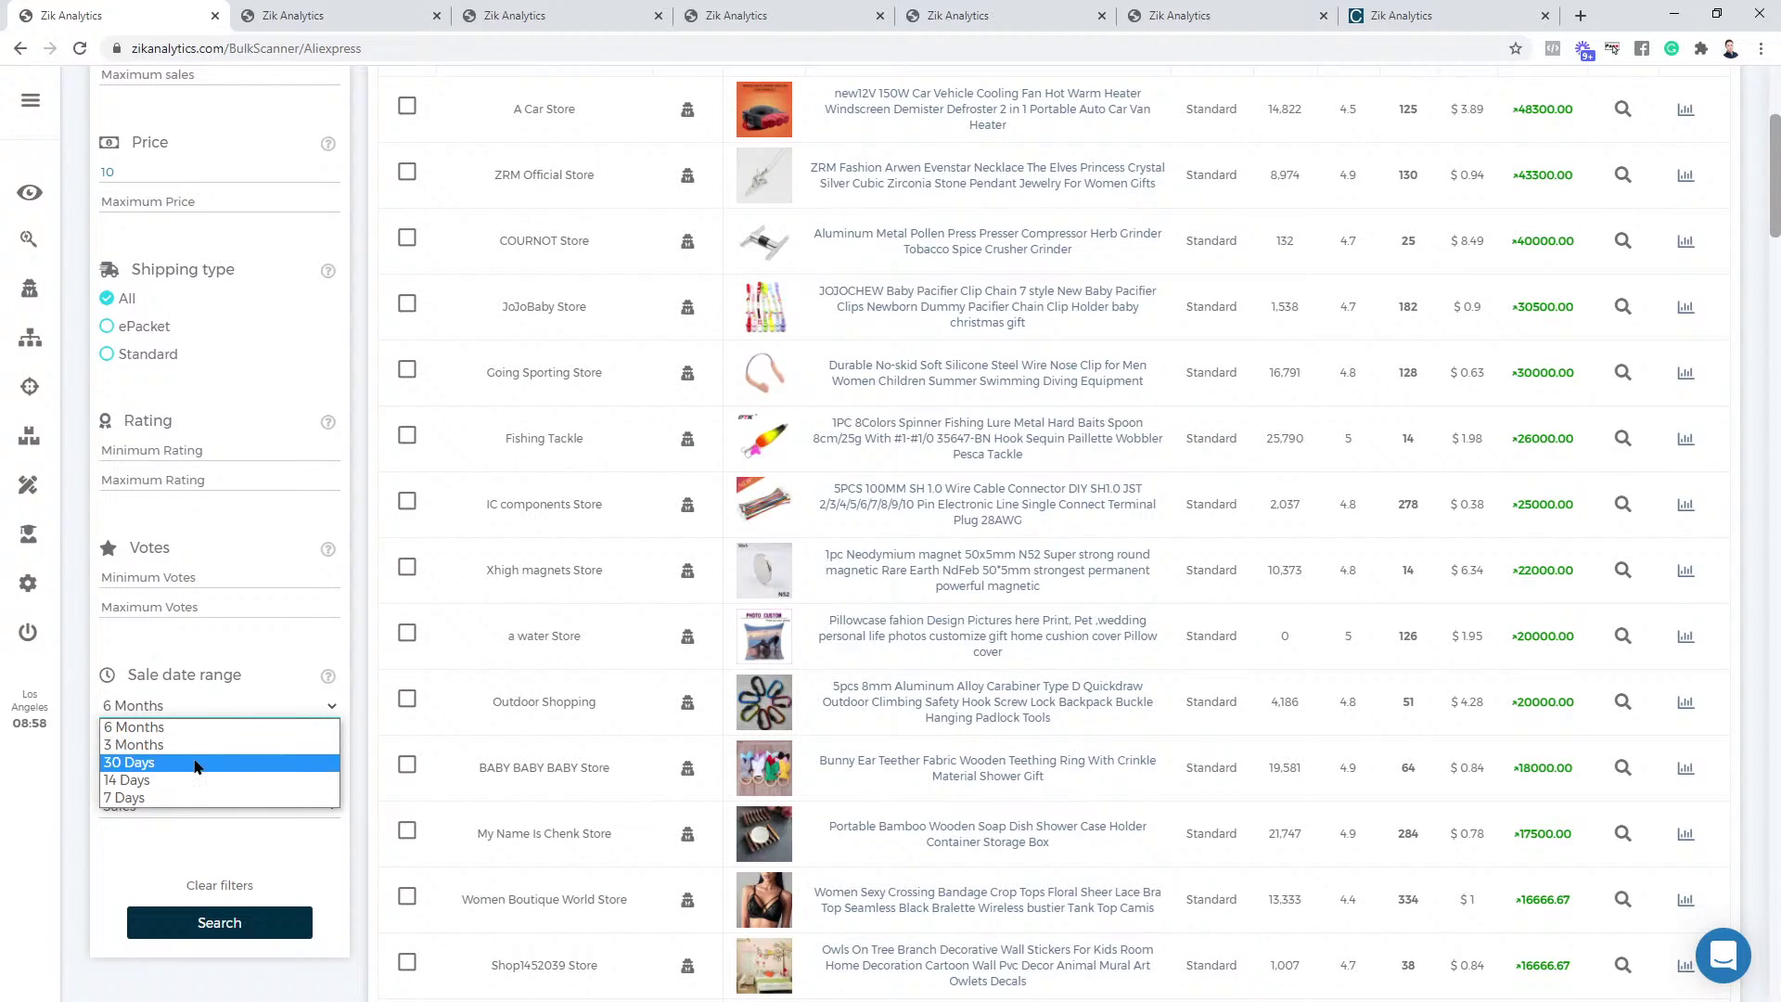
pyautogui.click(139, 744)
pyautogui.click(278, 805)
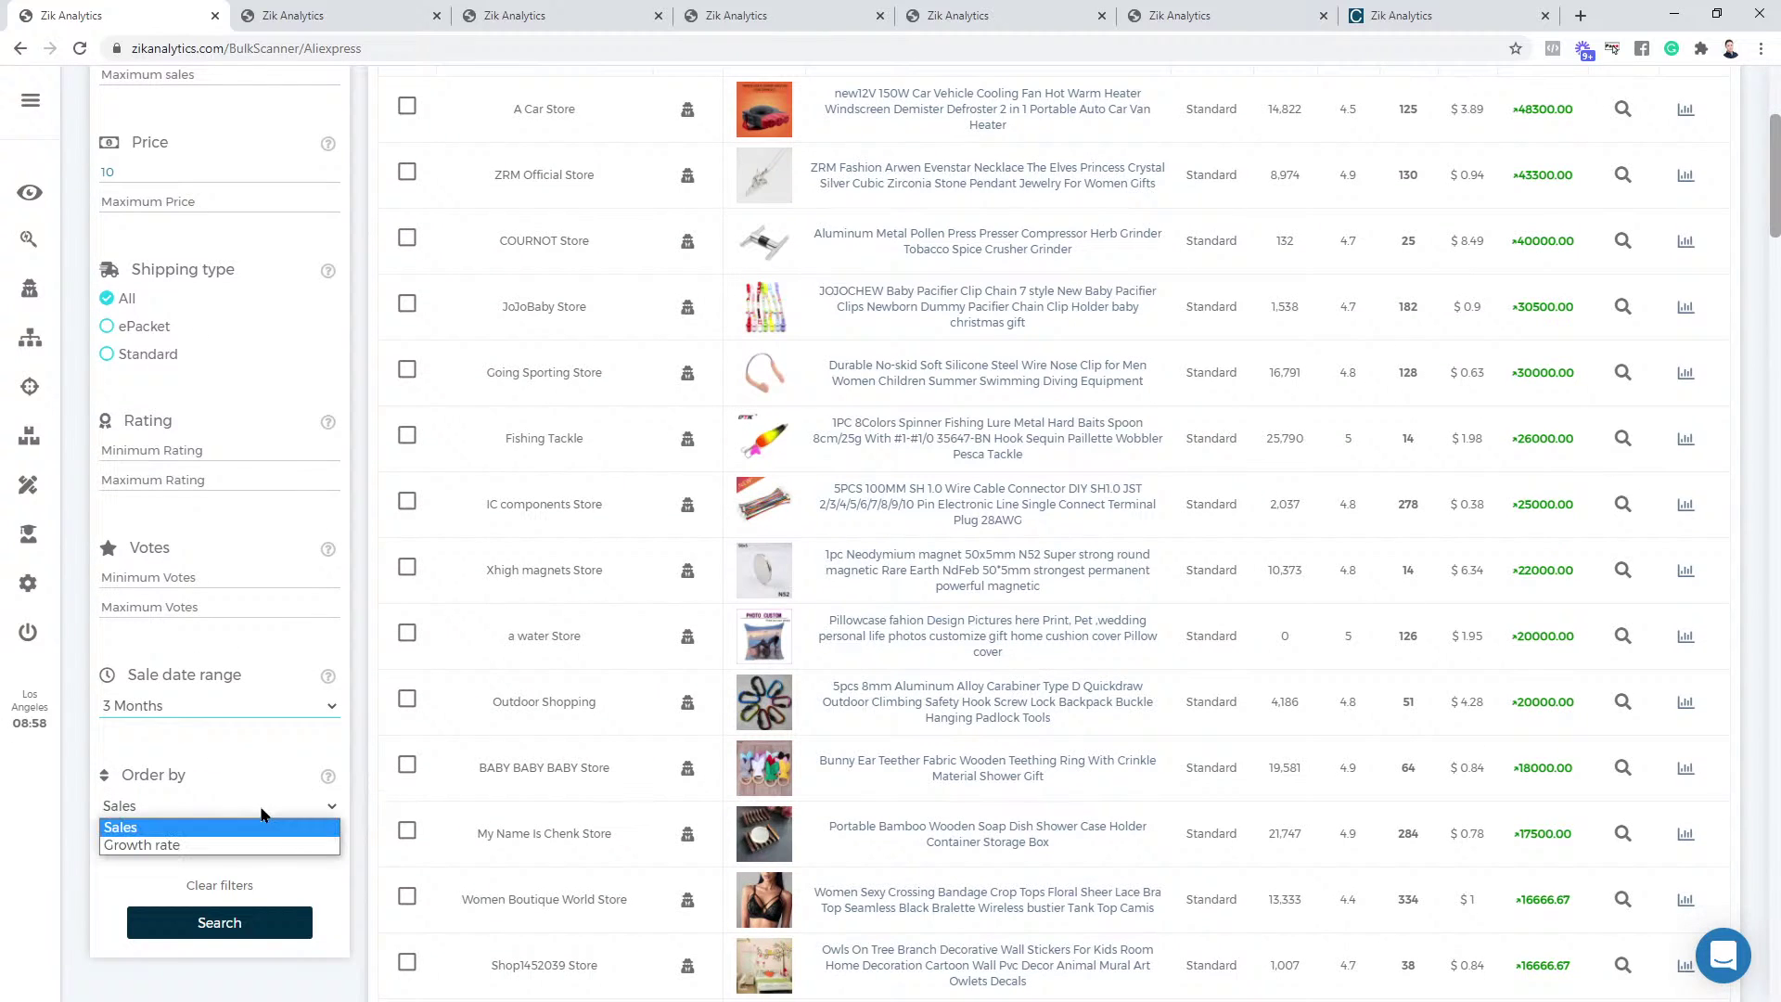
pyautogui.click(254, 826)
pyautogui.click(219, 922)
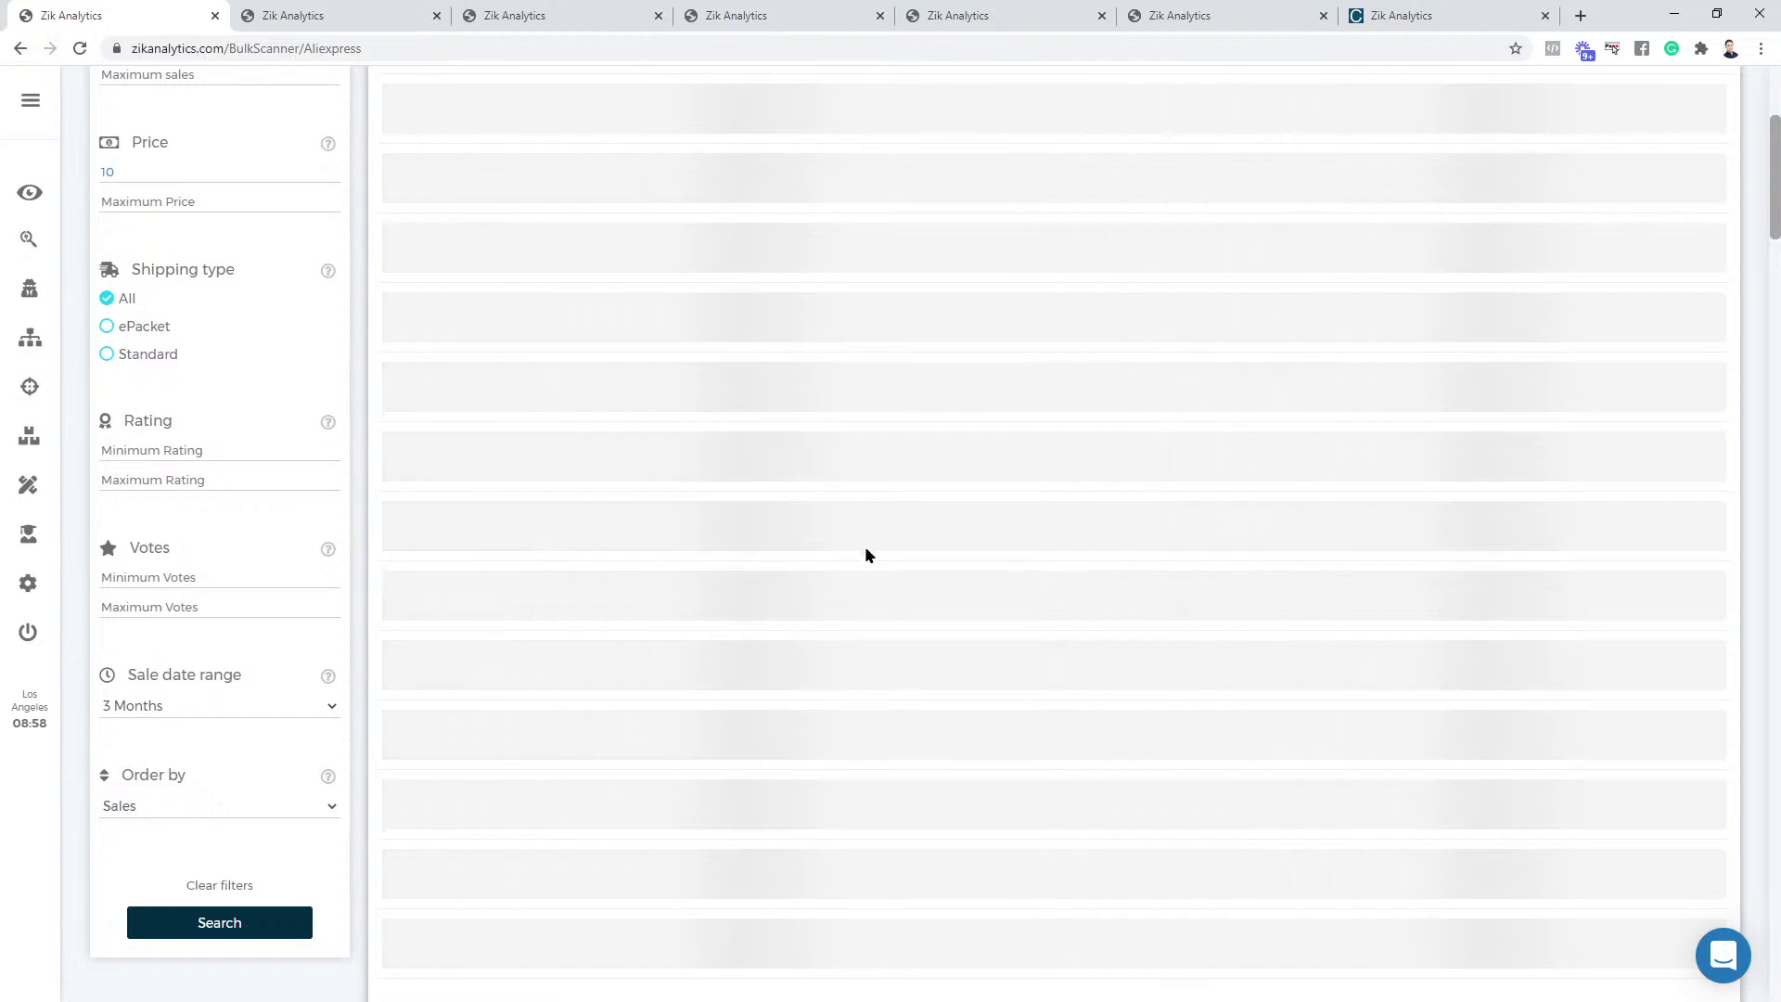
pyautogui.scroll(4, 975, 564)
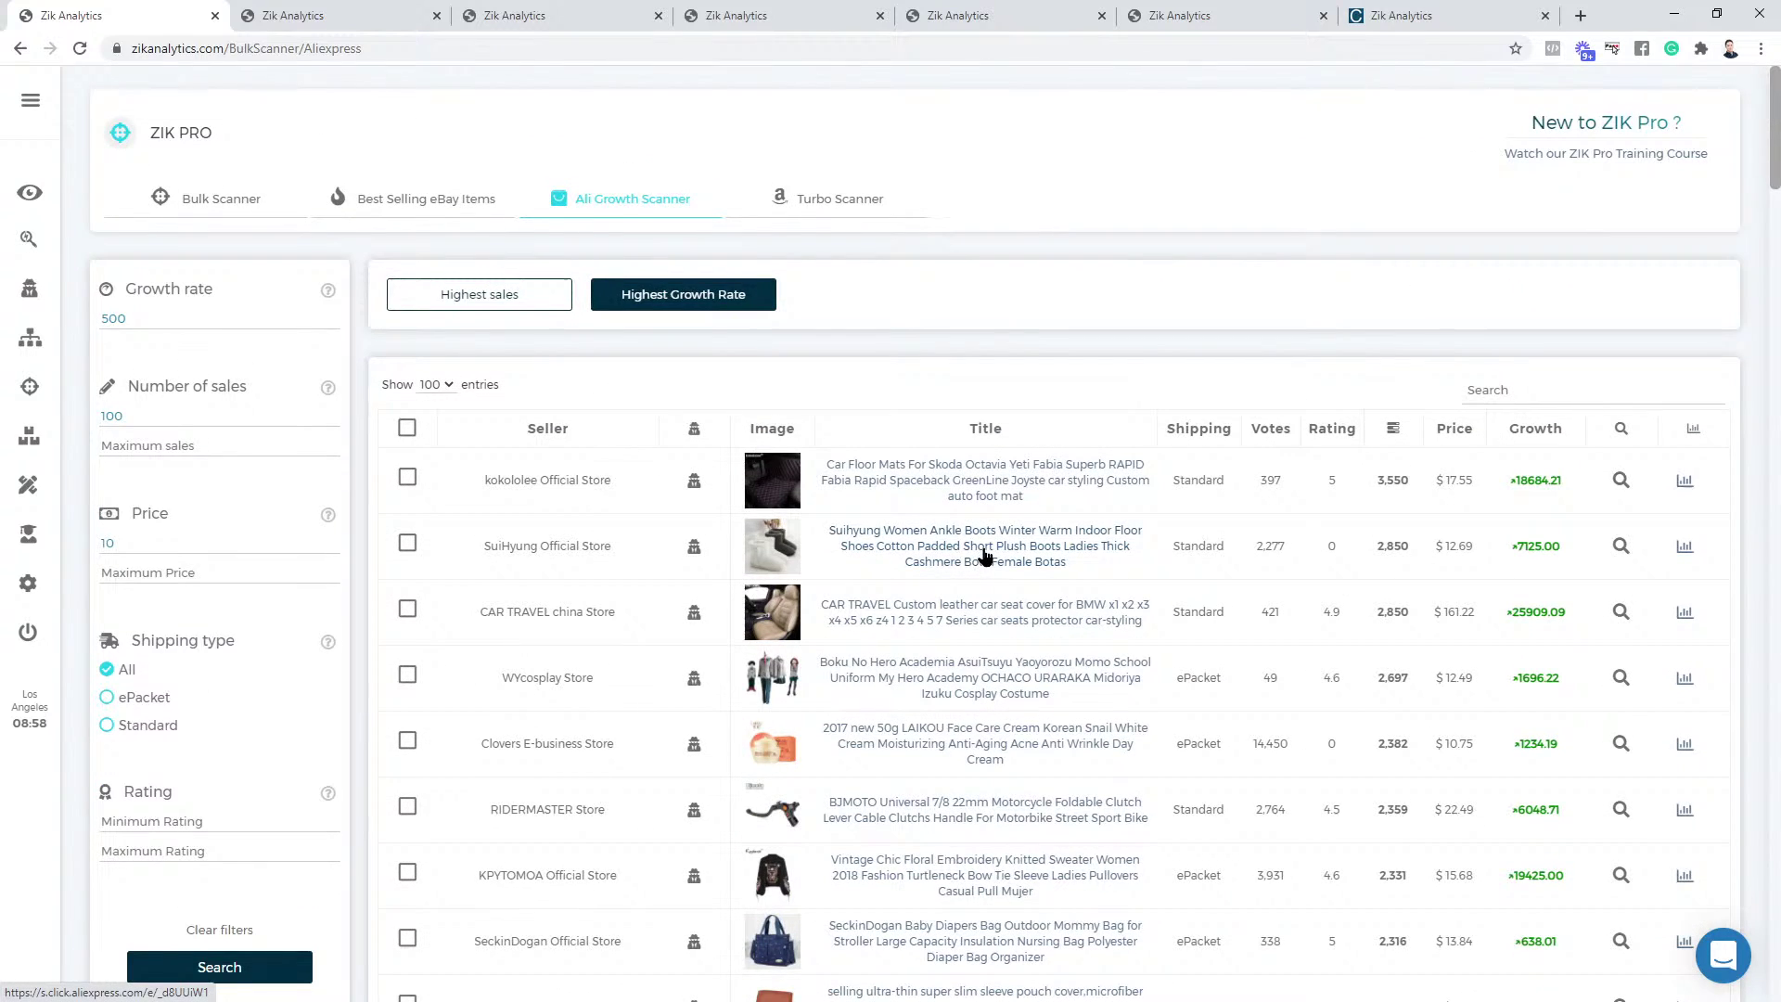
# Open eBay product research for the Skoda car floor mats and shorten the search phrase to "Car Floor Mats"
pyautogui.moveTo(775, 467)
pyautogui.click(1688, 478)
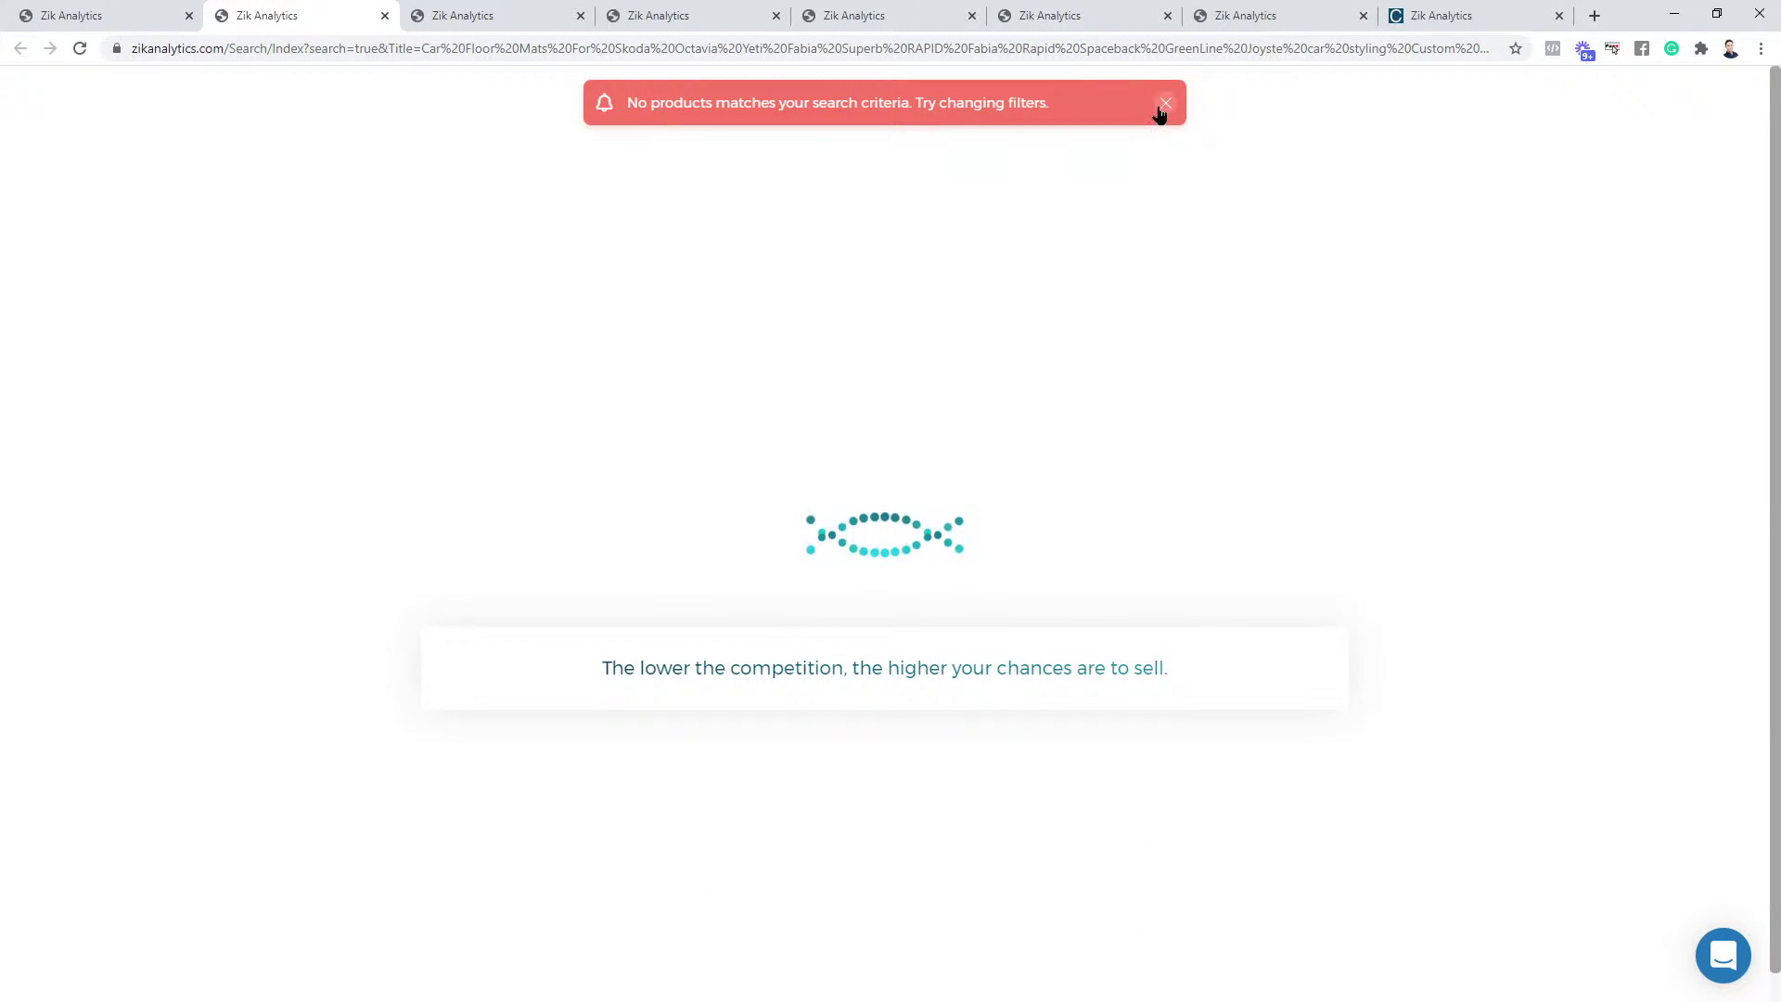
pyautogui.click(1162, 106)
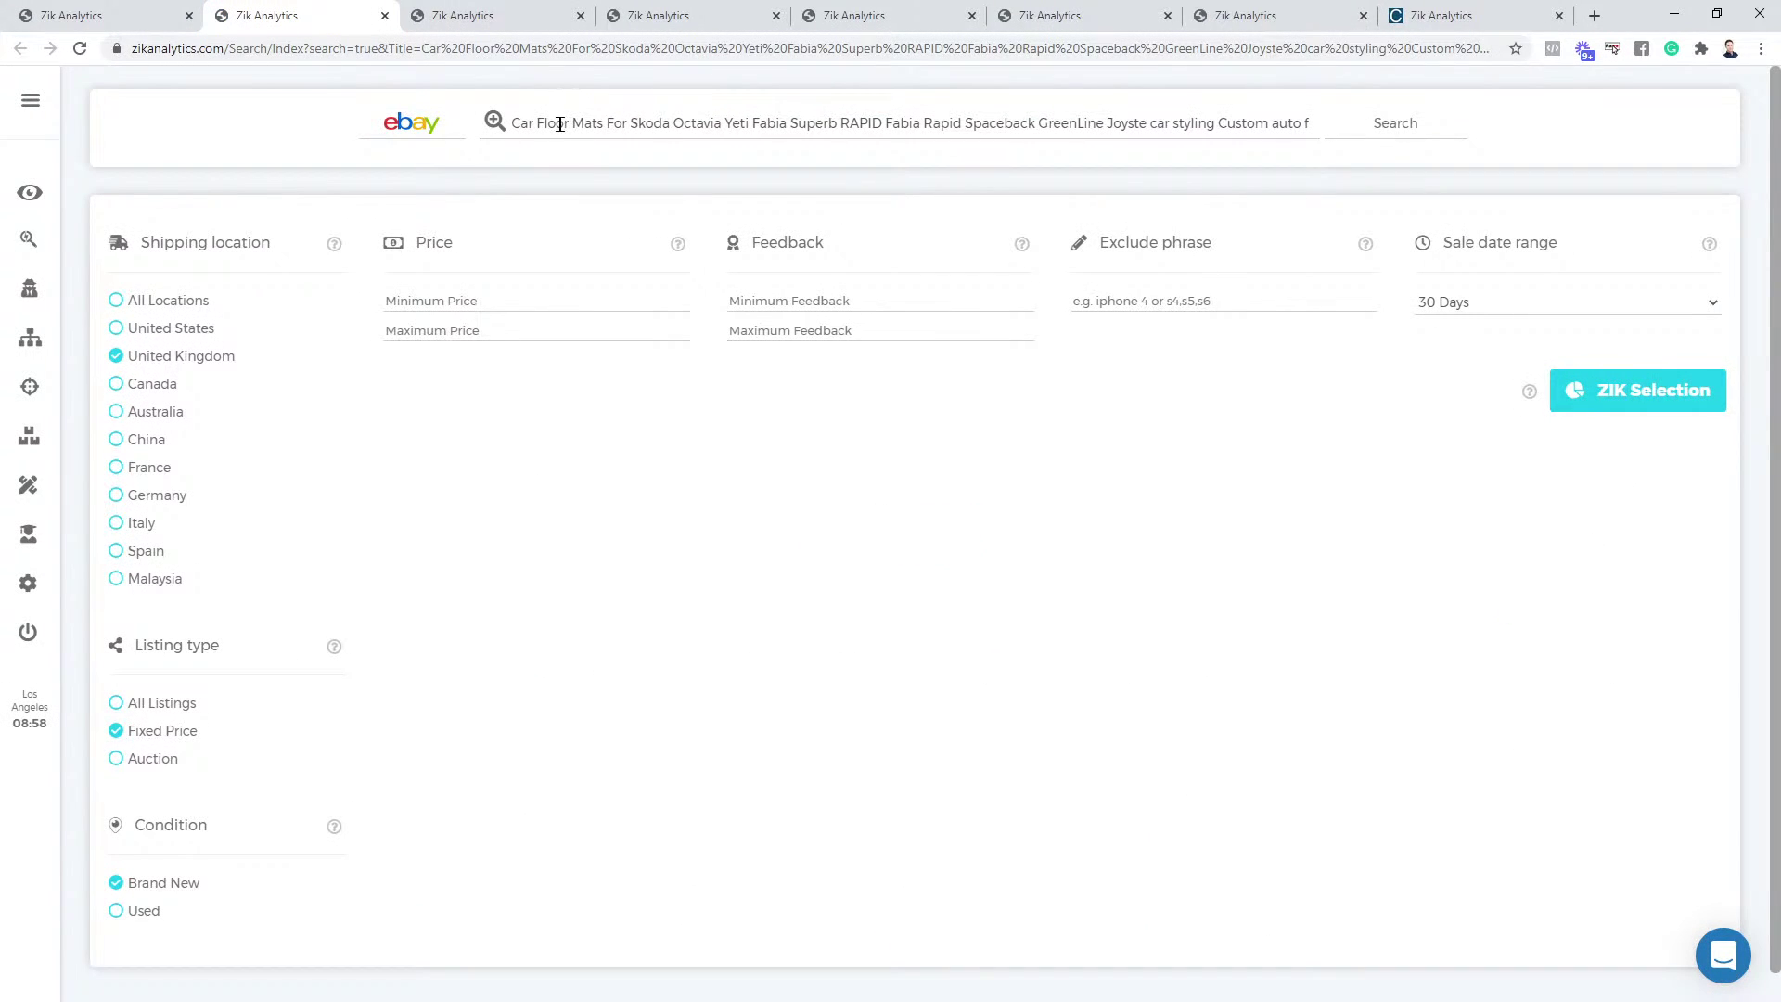
pyautogui.moveTo(608, 124); pyautogui.dragTo(1594, 143)
pyautogui.press('BackSpace')
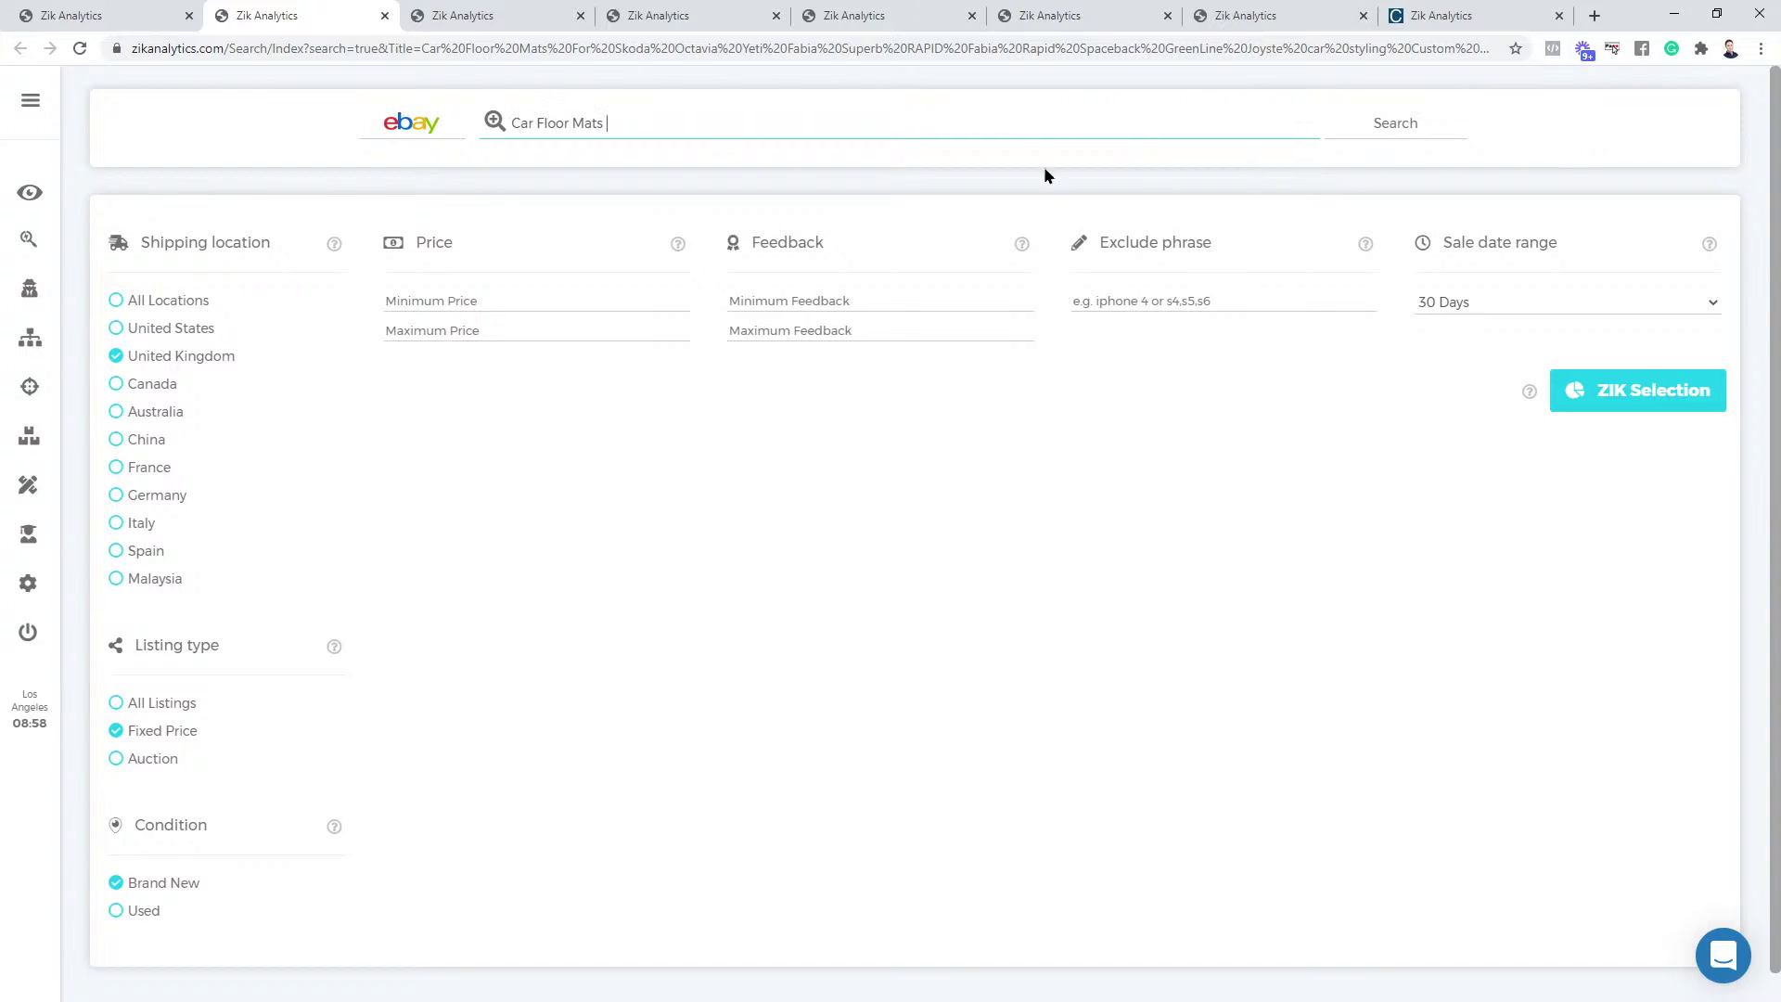
pyautogui.moveTo(612, 123); pyautogui.dragTo(337, 130)
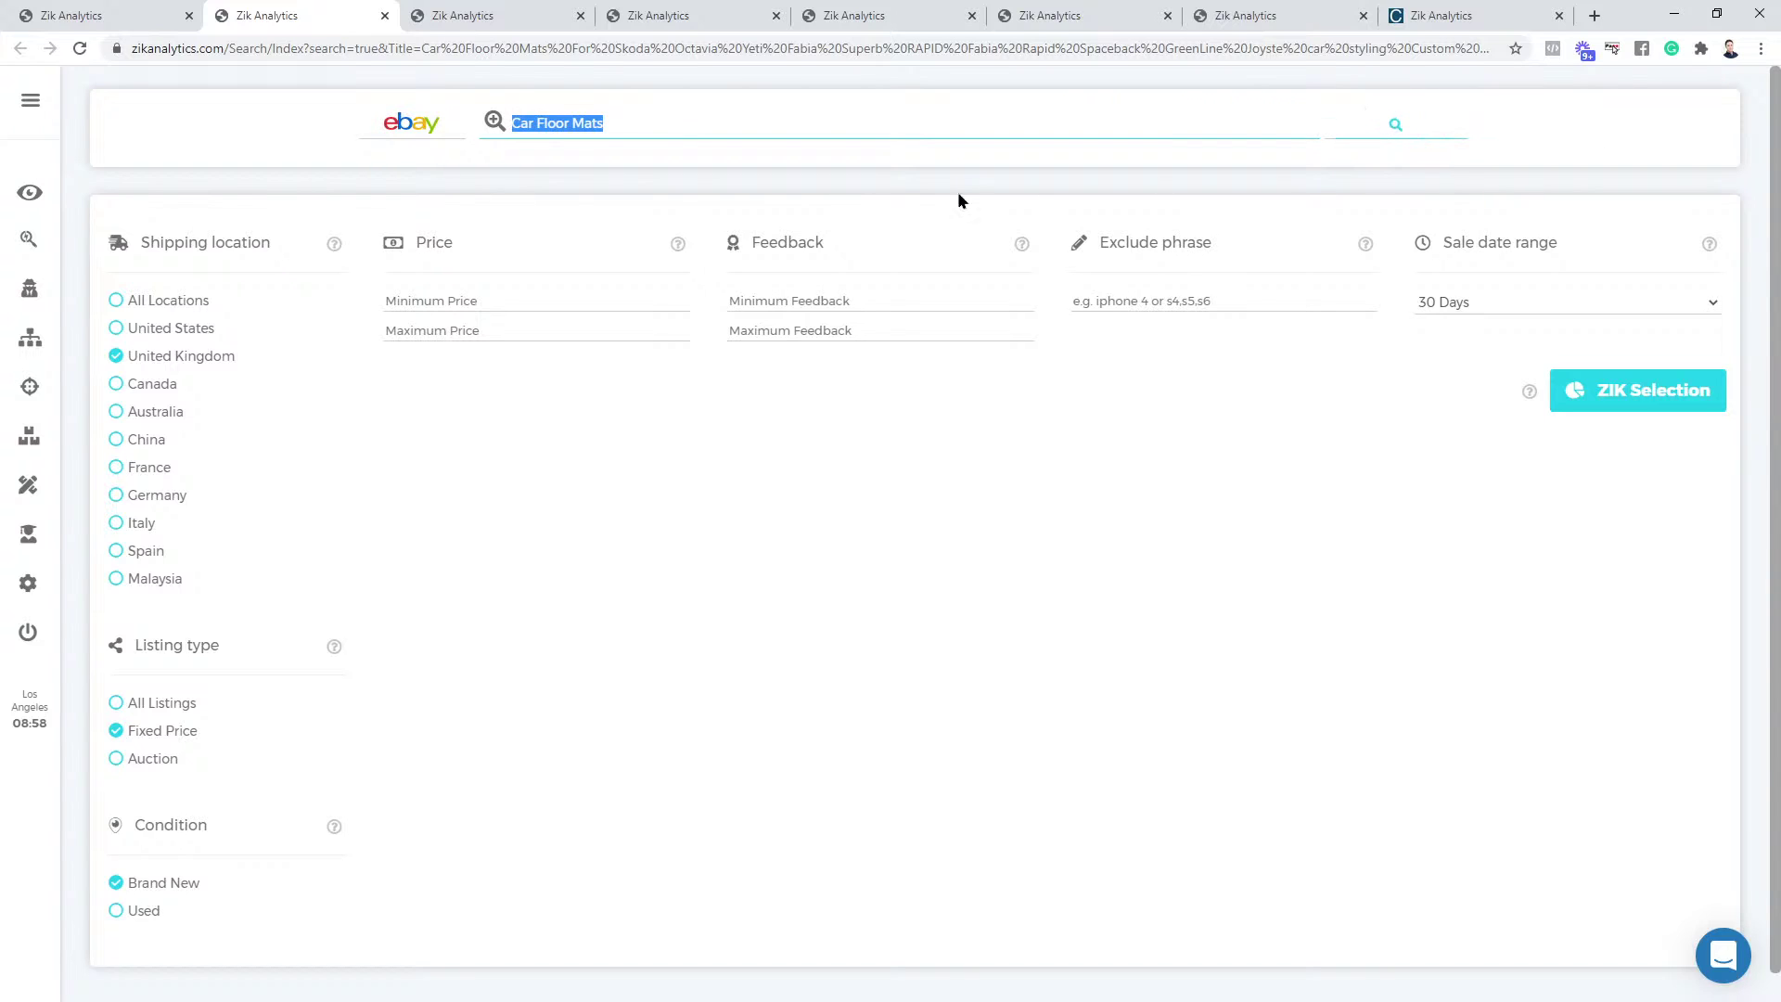
pyautogui.click(557, 260)
# Search for the floor mats with United States as shipping location and analyze all results with ZIK Selection
pyautogui.click(160, 327)
pyautogui.click(1395, 122)
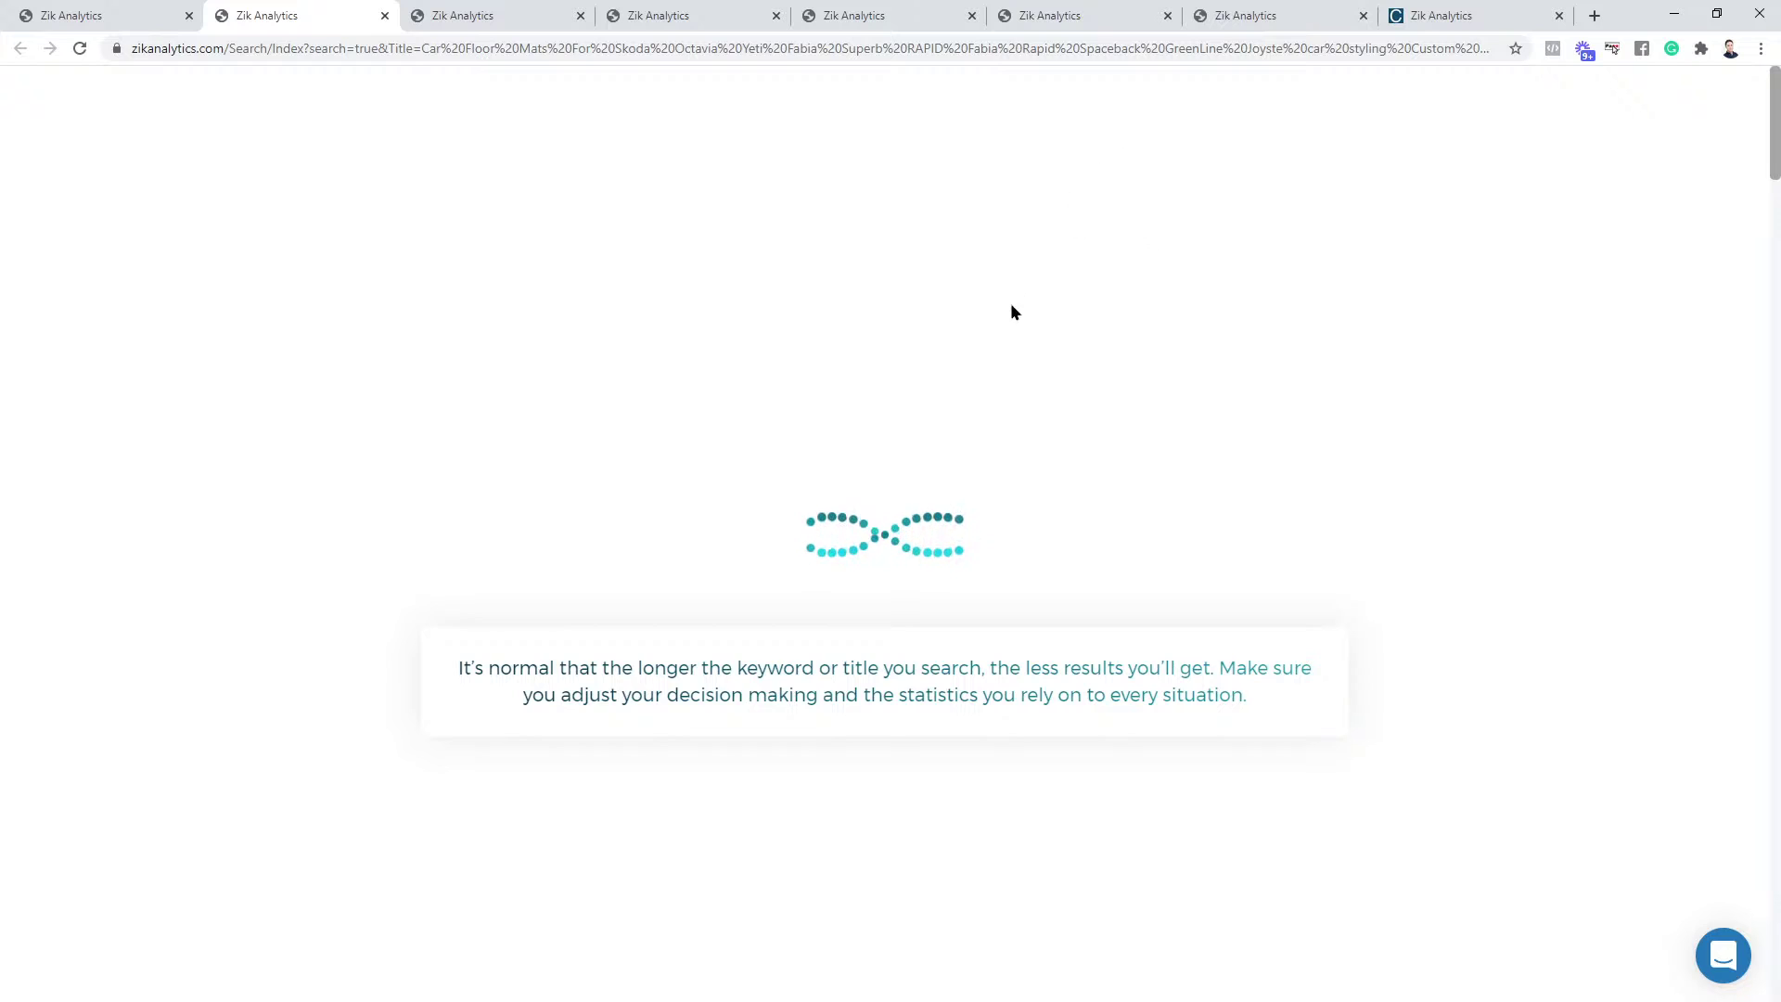
pyautogui.click(1699, 487)
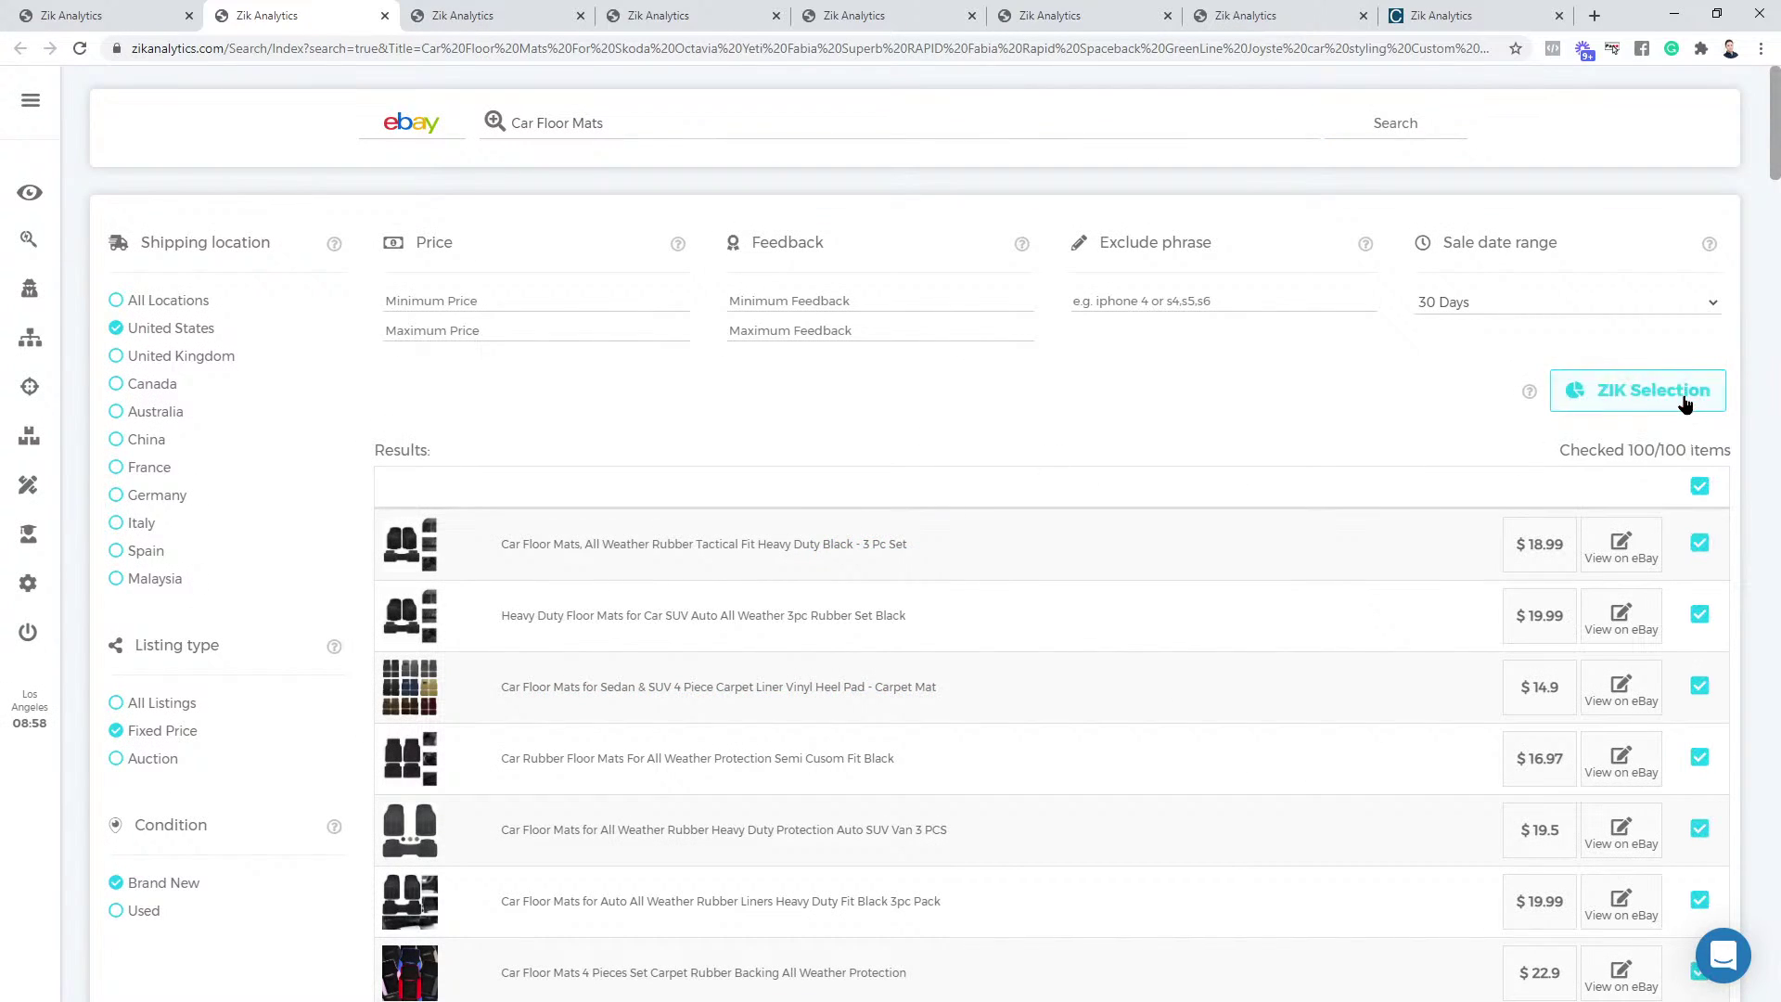
pyautogui.click(1681, 394)
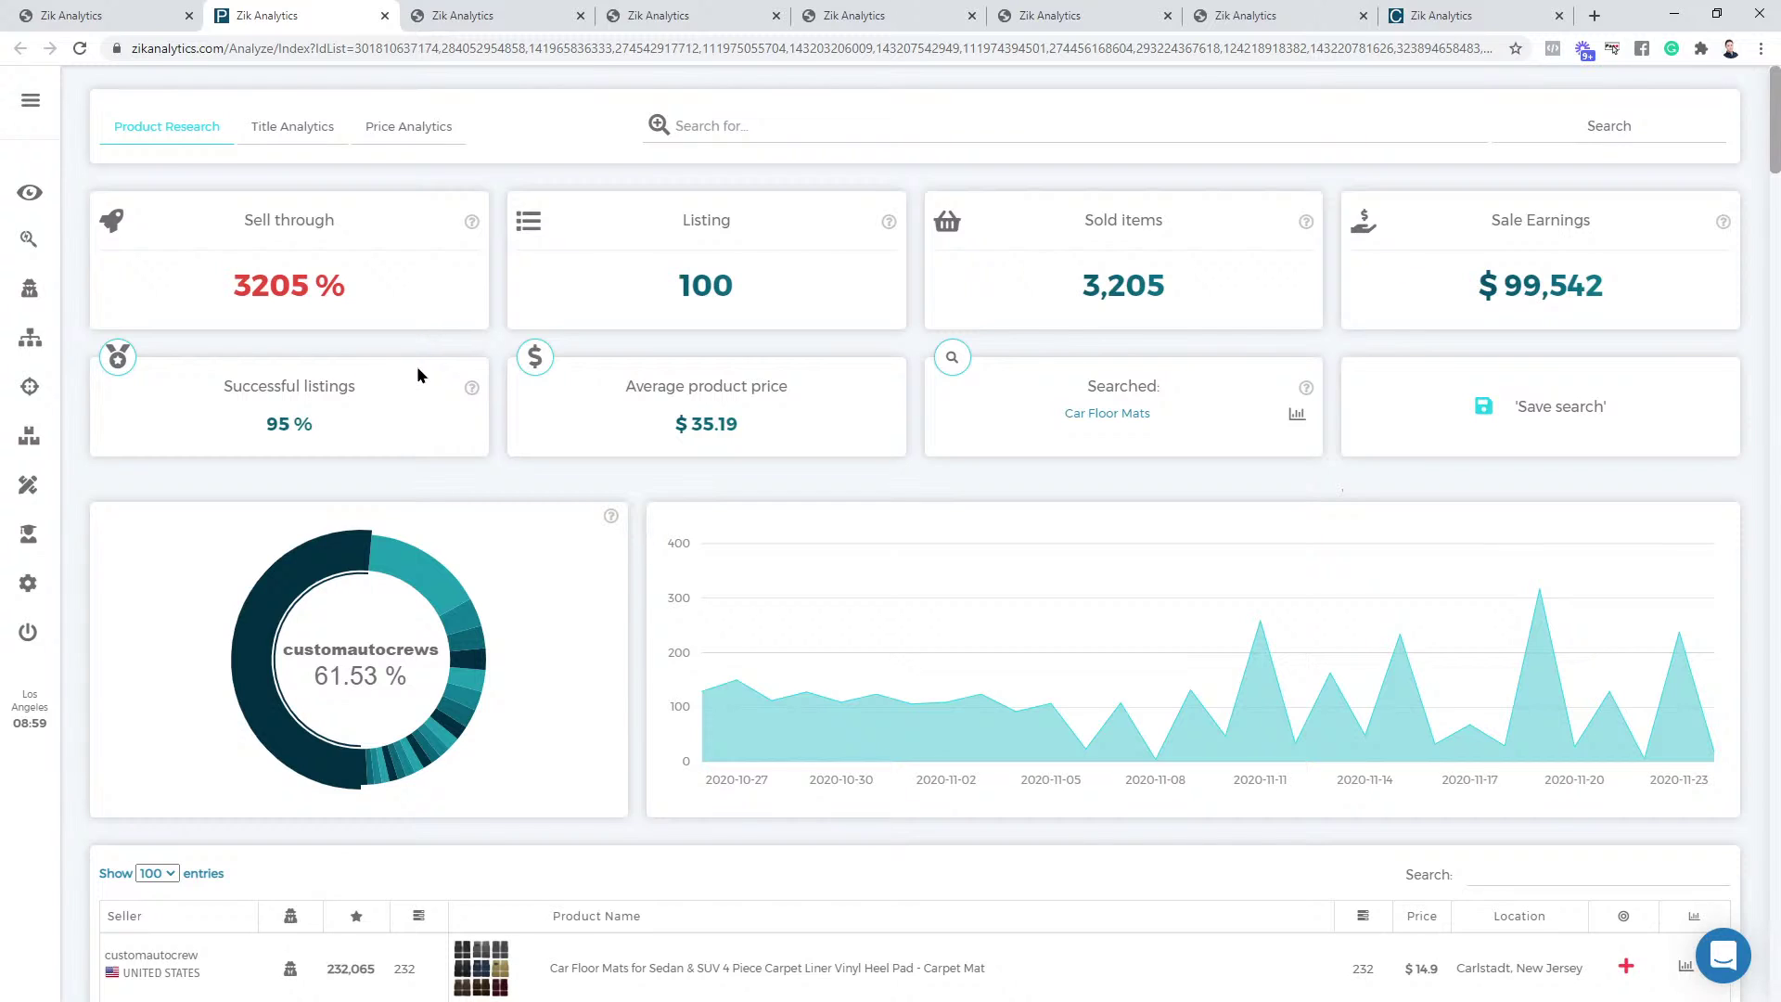
# Return to the Ali Growth Scanner results and examine the products' enlarged images, sales and growth down the list
pyautogui.click(109, 11)
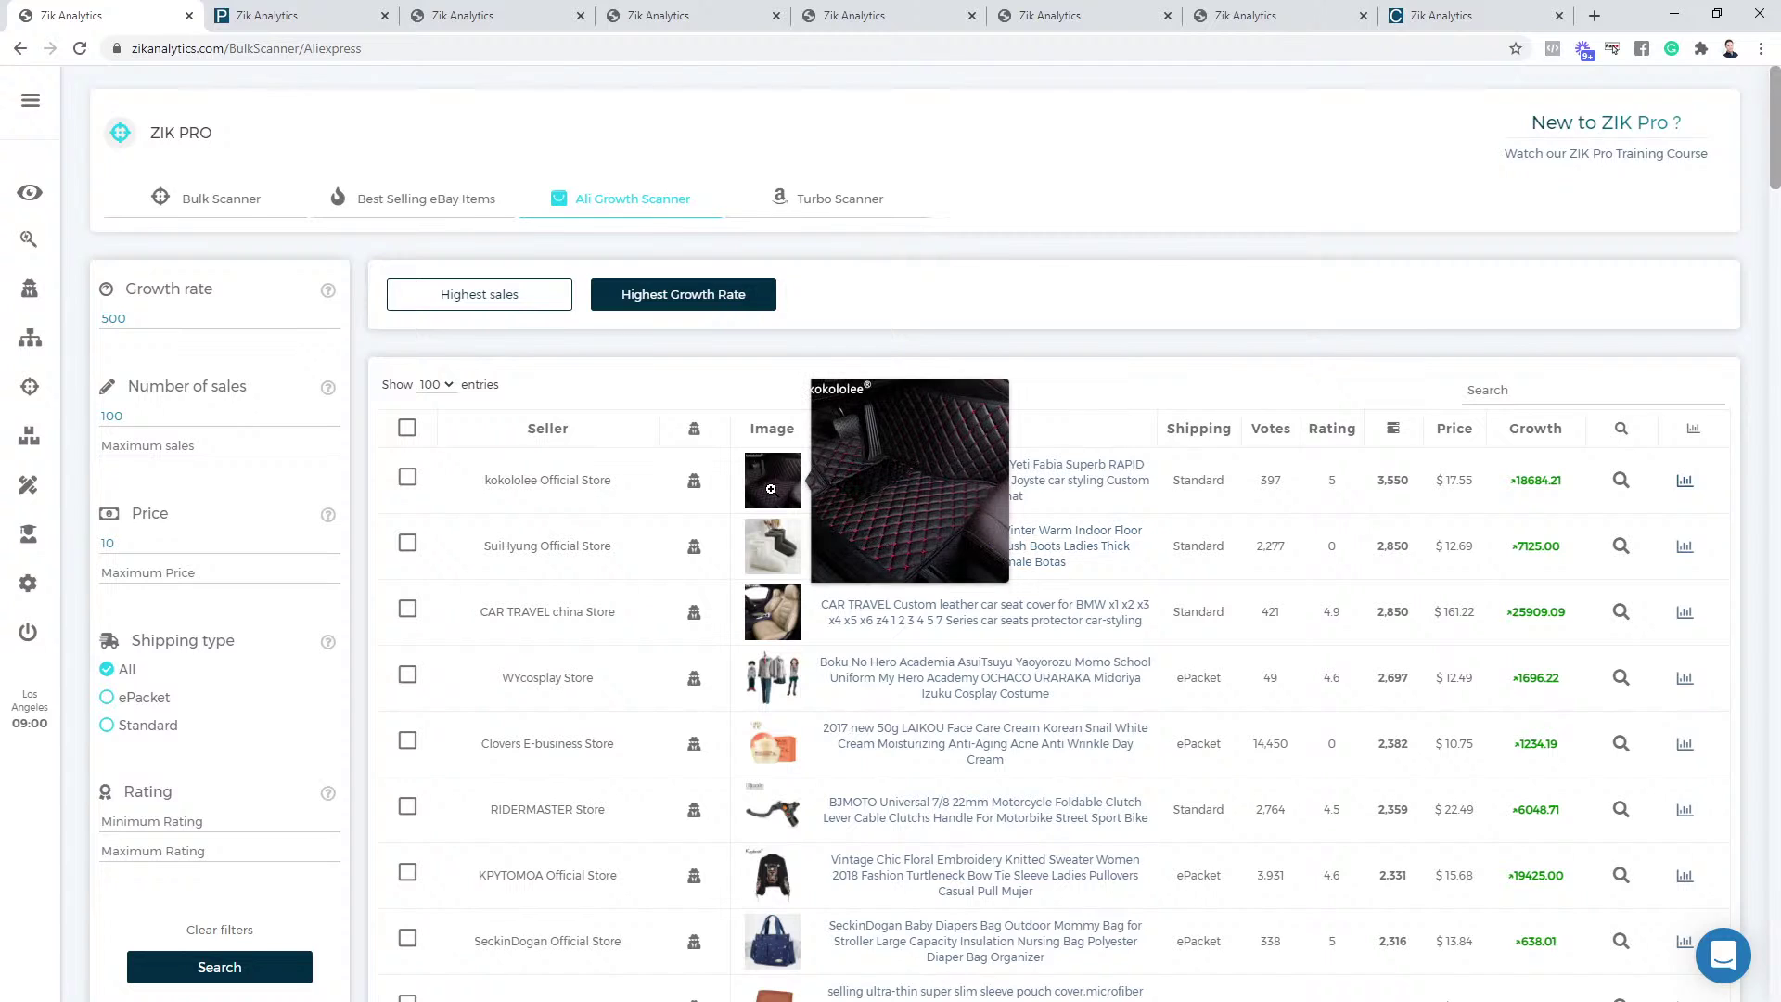
pyautogui.scroll(-2, 770, 722)
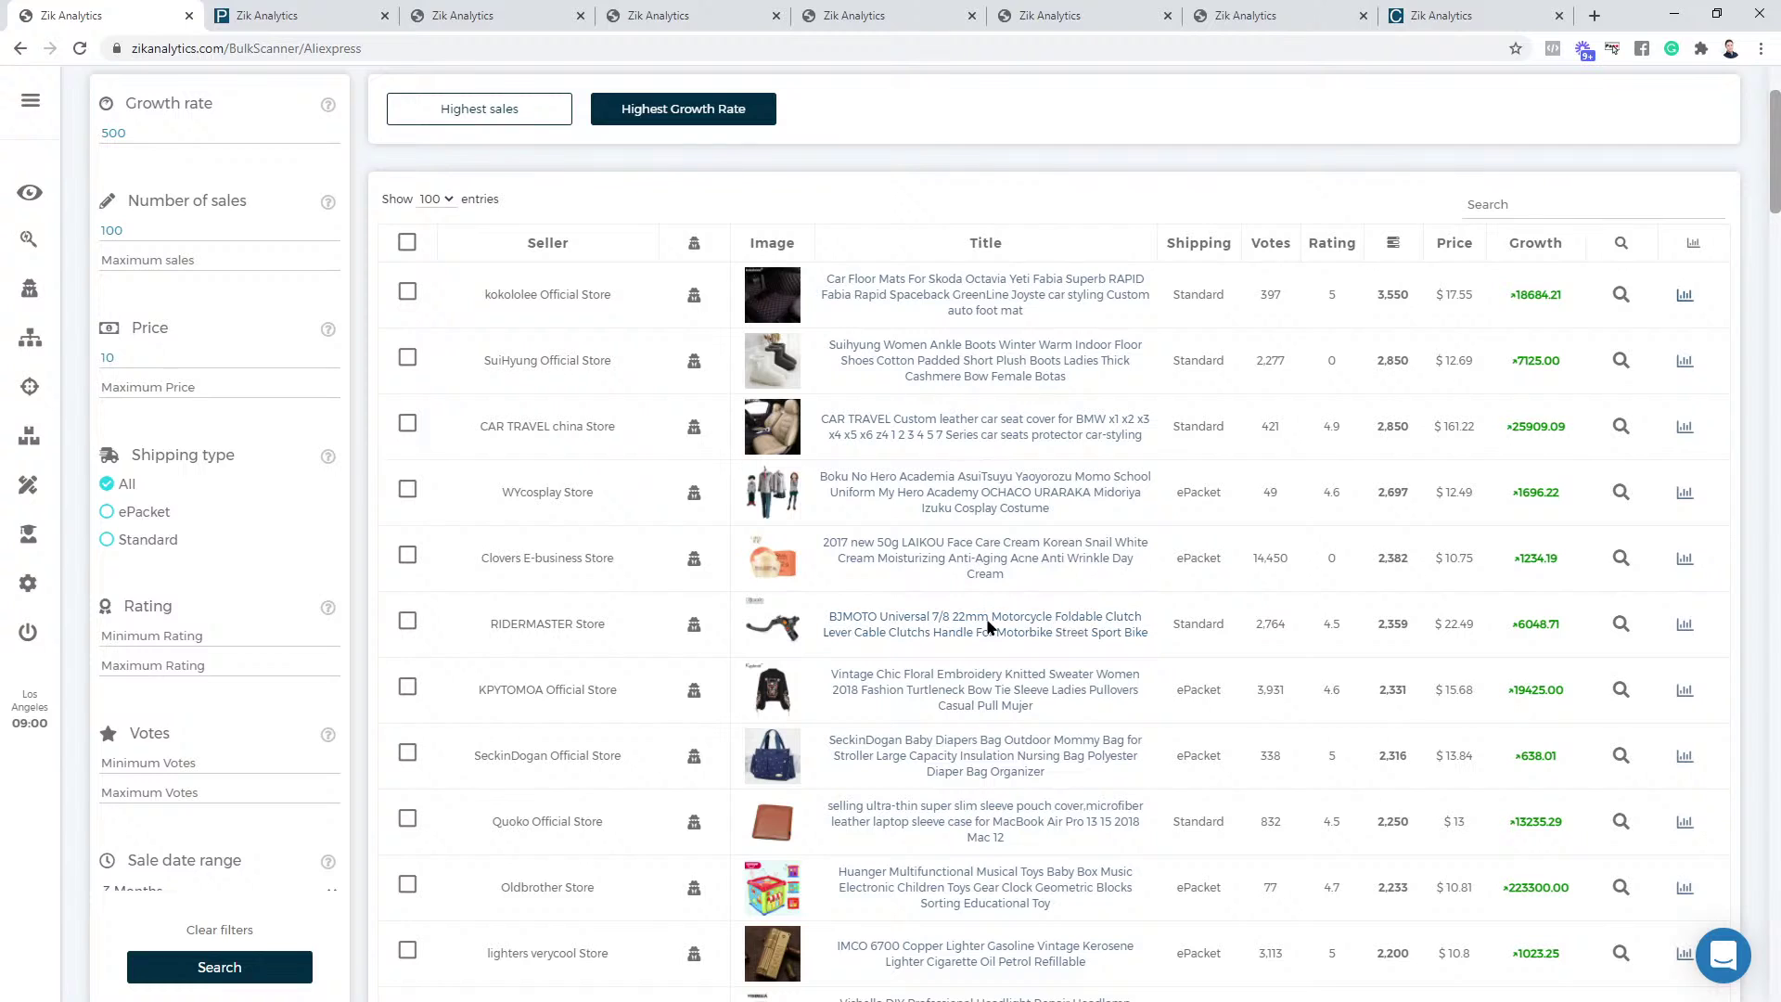
pyautogui.moveTo(781, 621)
pyautogui.scroll(-2, 784, 703)
pyautogui.moveTo(772, 772)
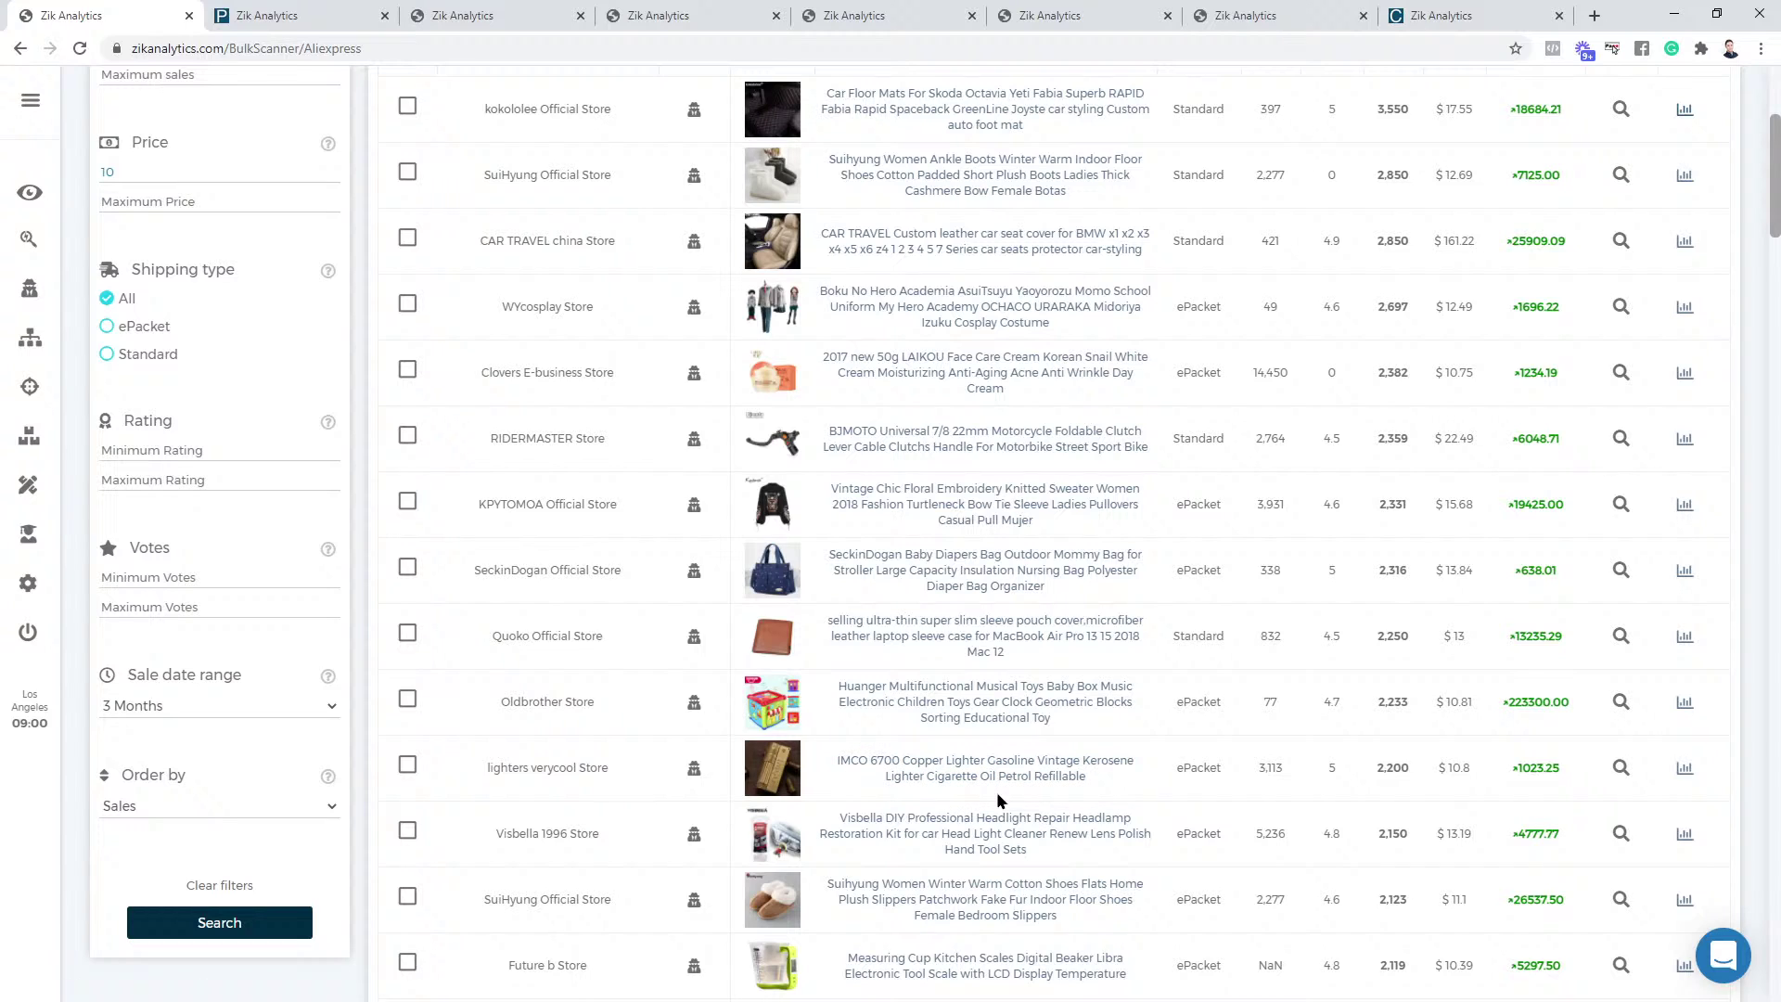
pyautogui.moveTo(772, 916)
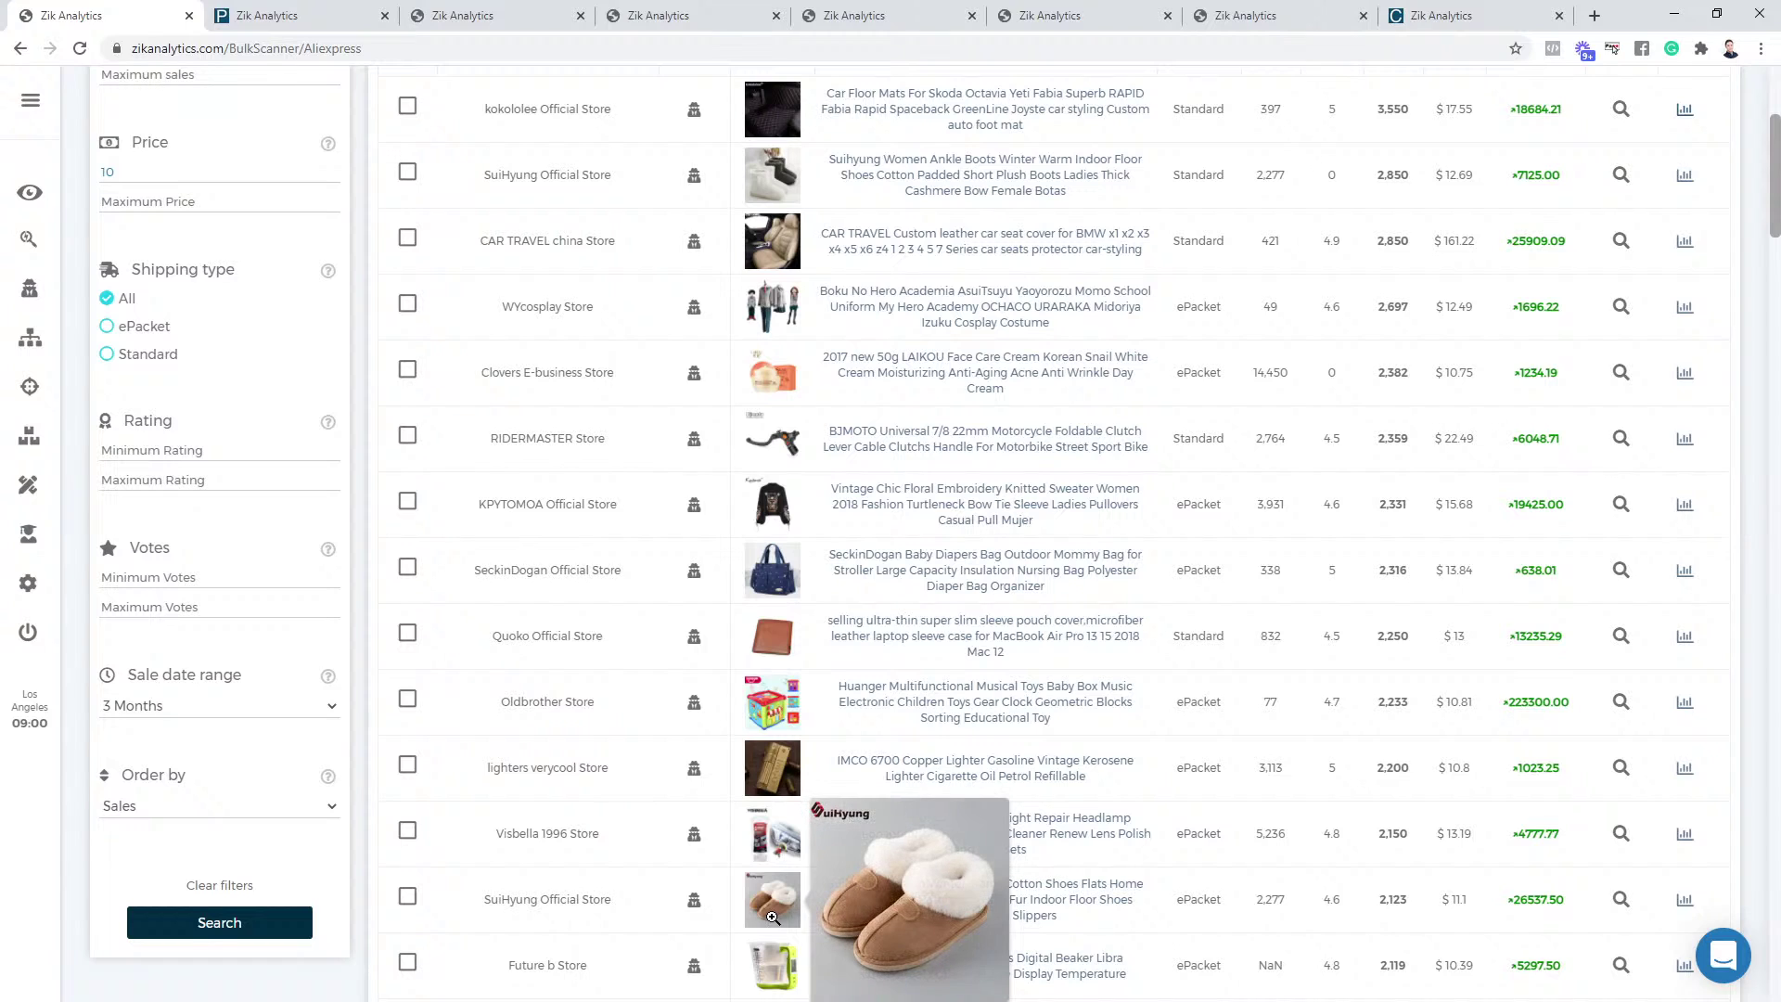
pyautogui.scroll(-1, 772, 916)
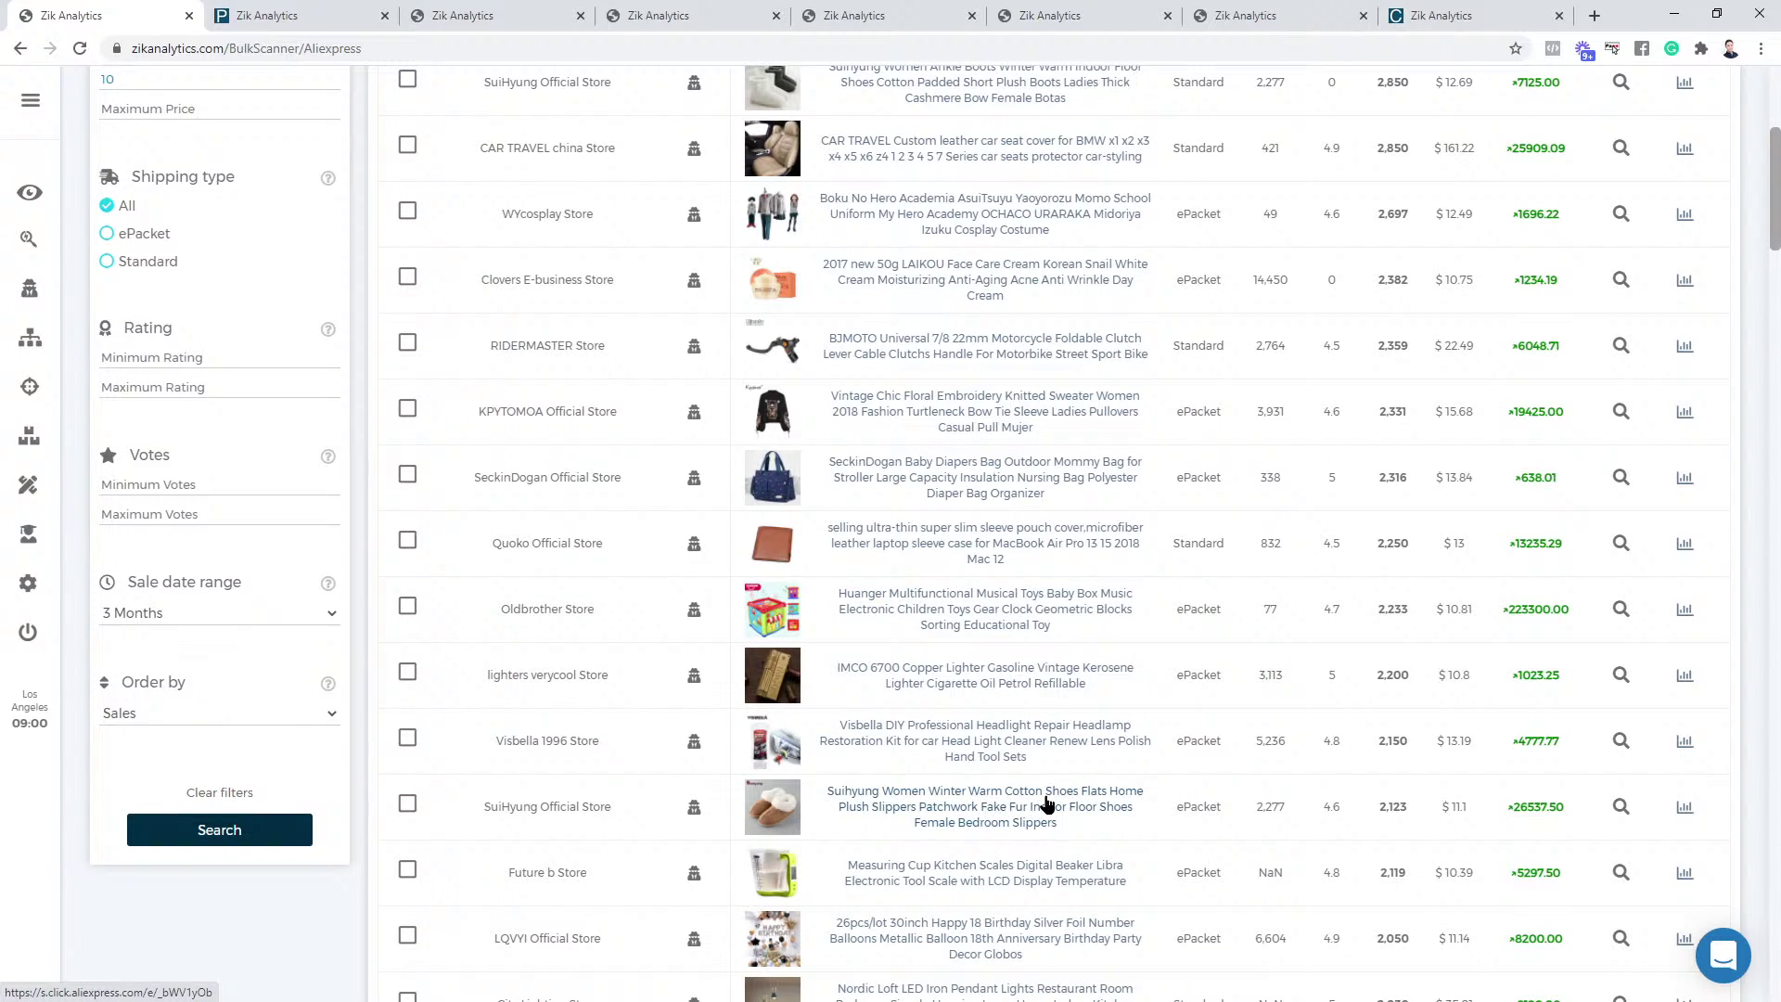
pyautogui.scroll(-3, 1034, 807)
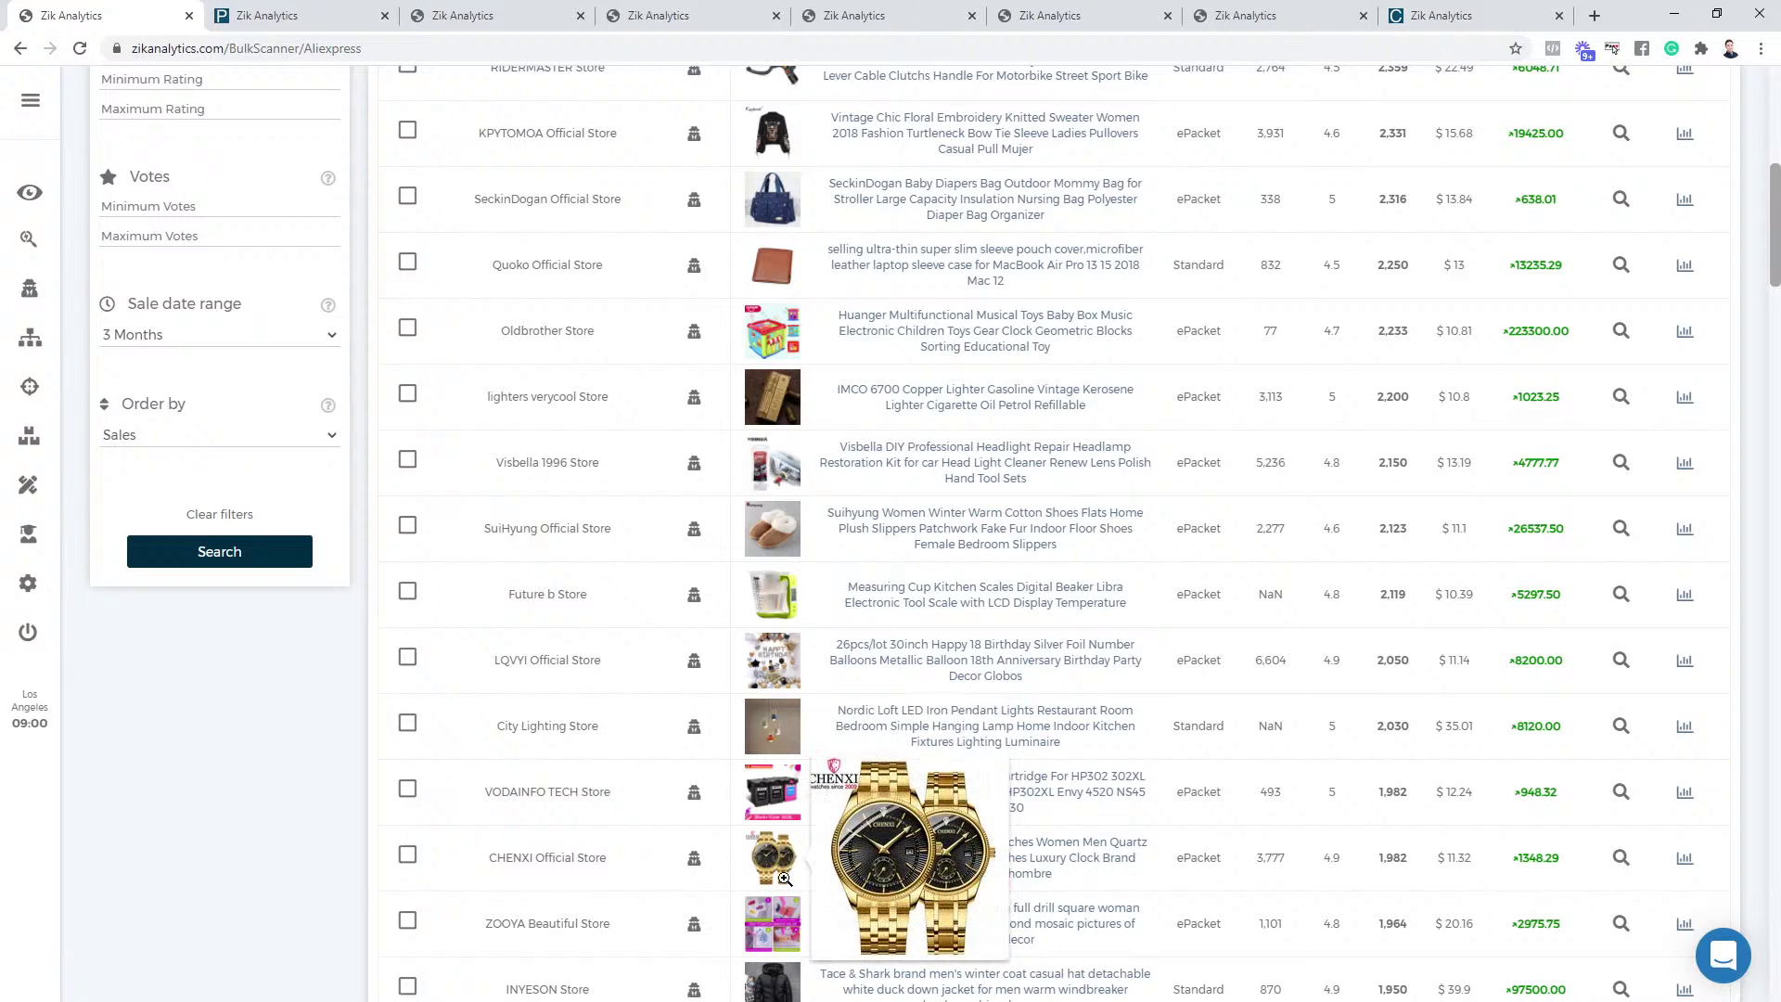
pyautogui.scroll(-3, 769, 628)
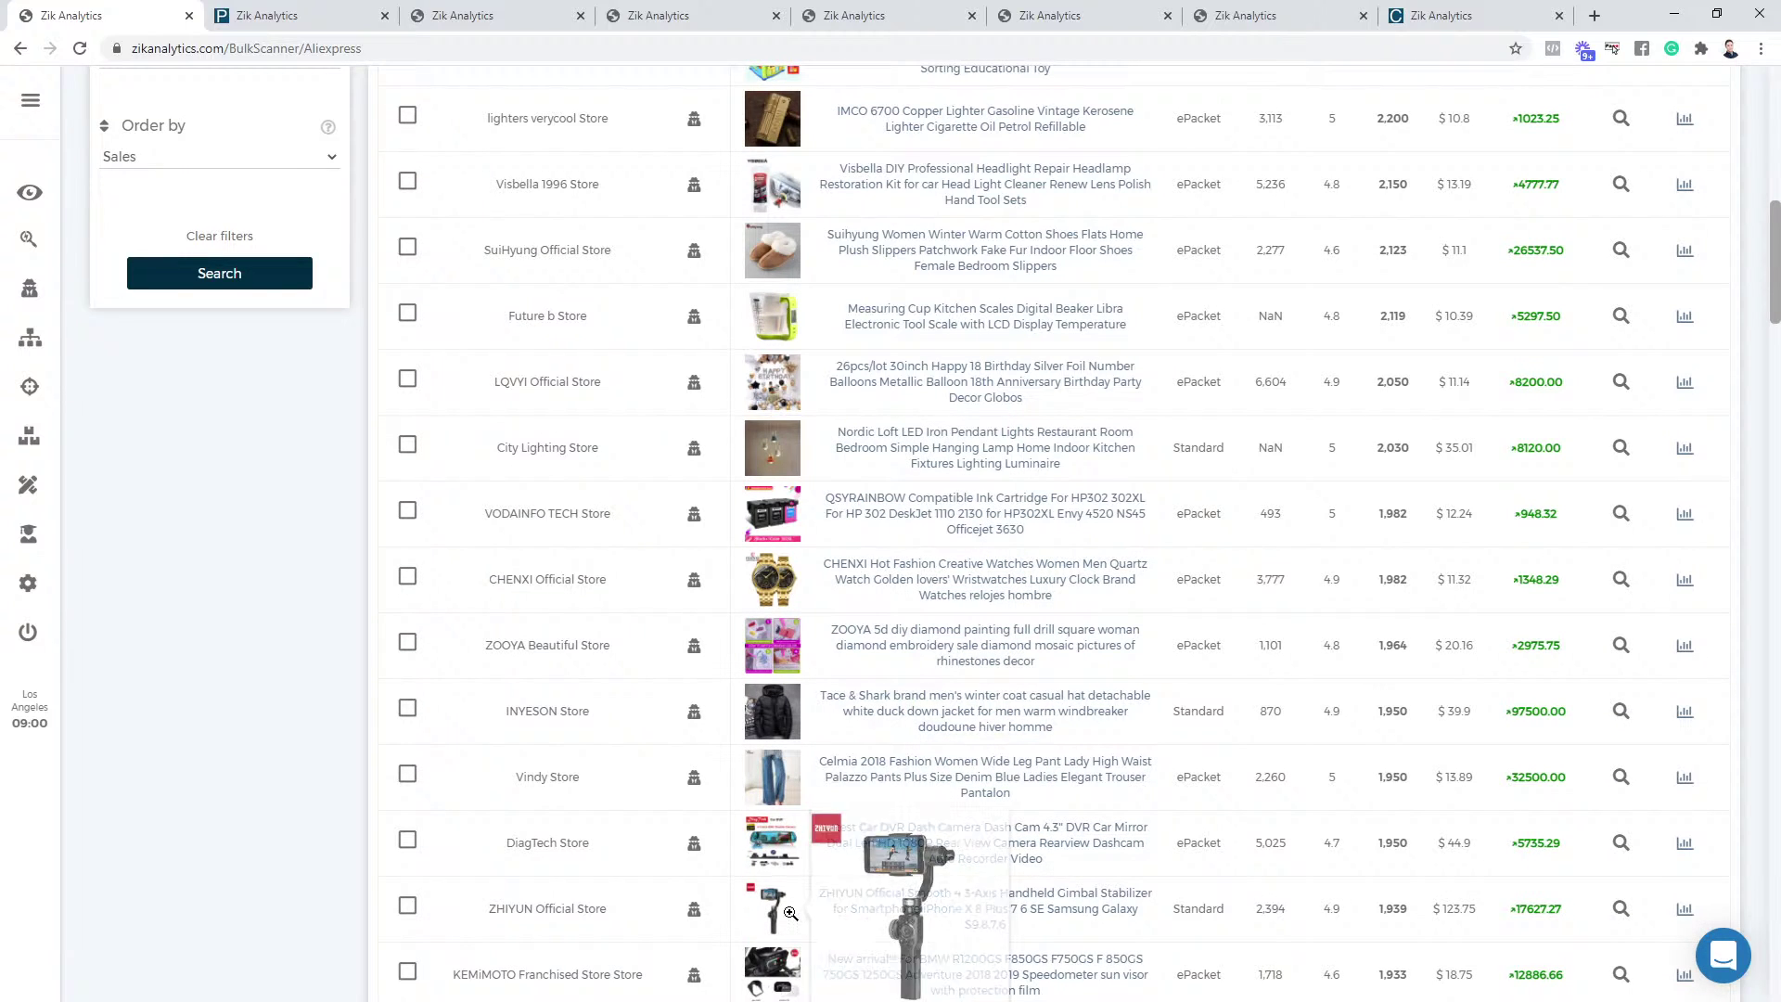
pyautogui.scroll(-1, 1198, 850)
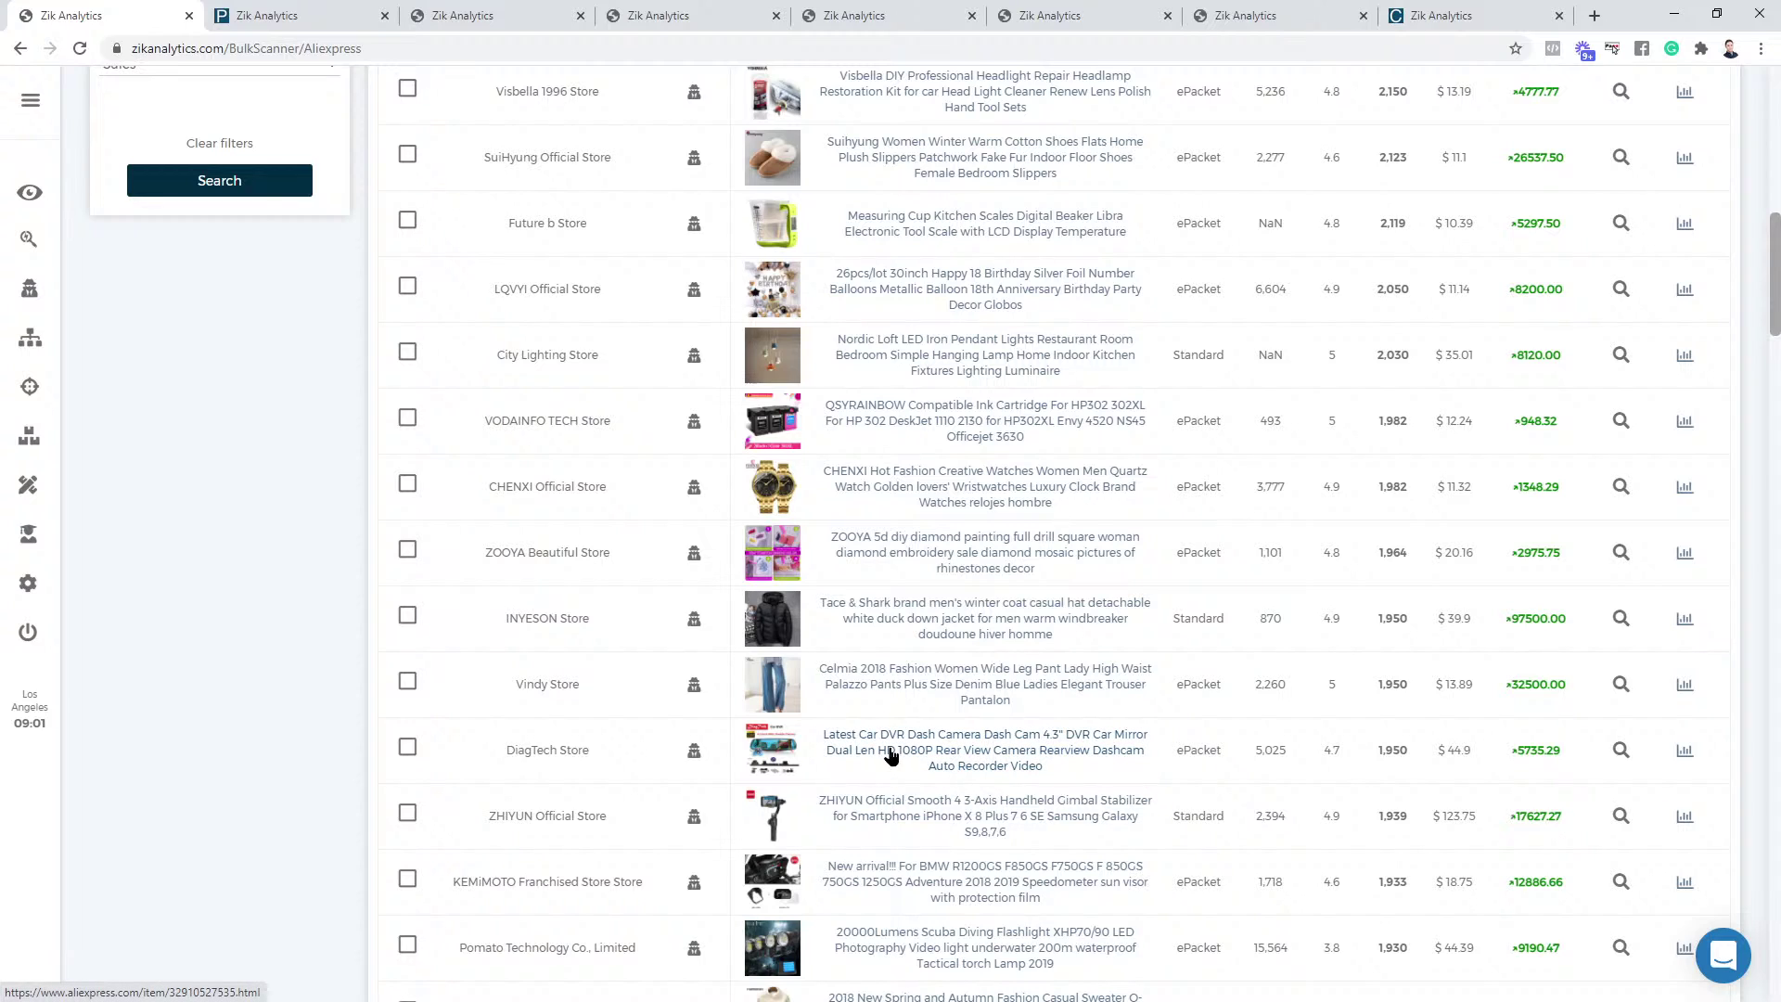
pyautogui.scroll(-1, 895, 747)
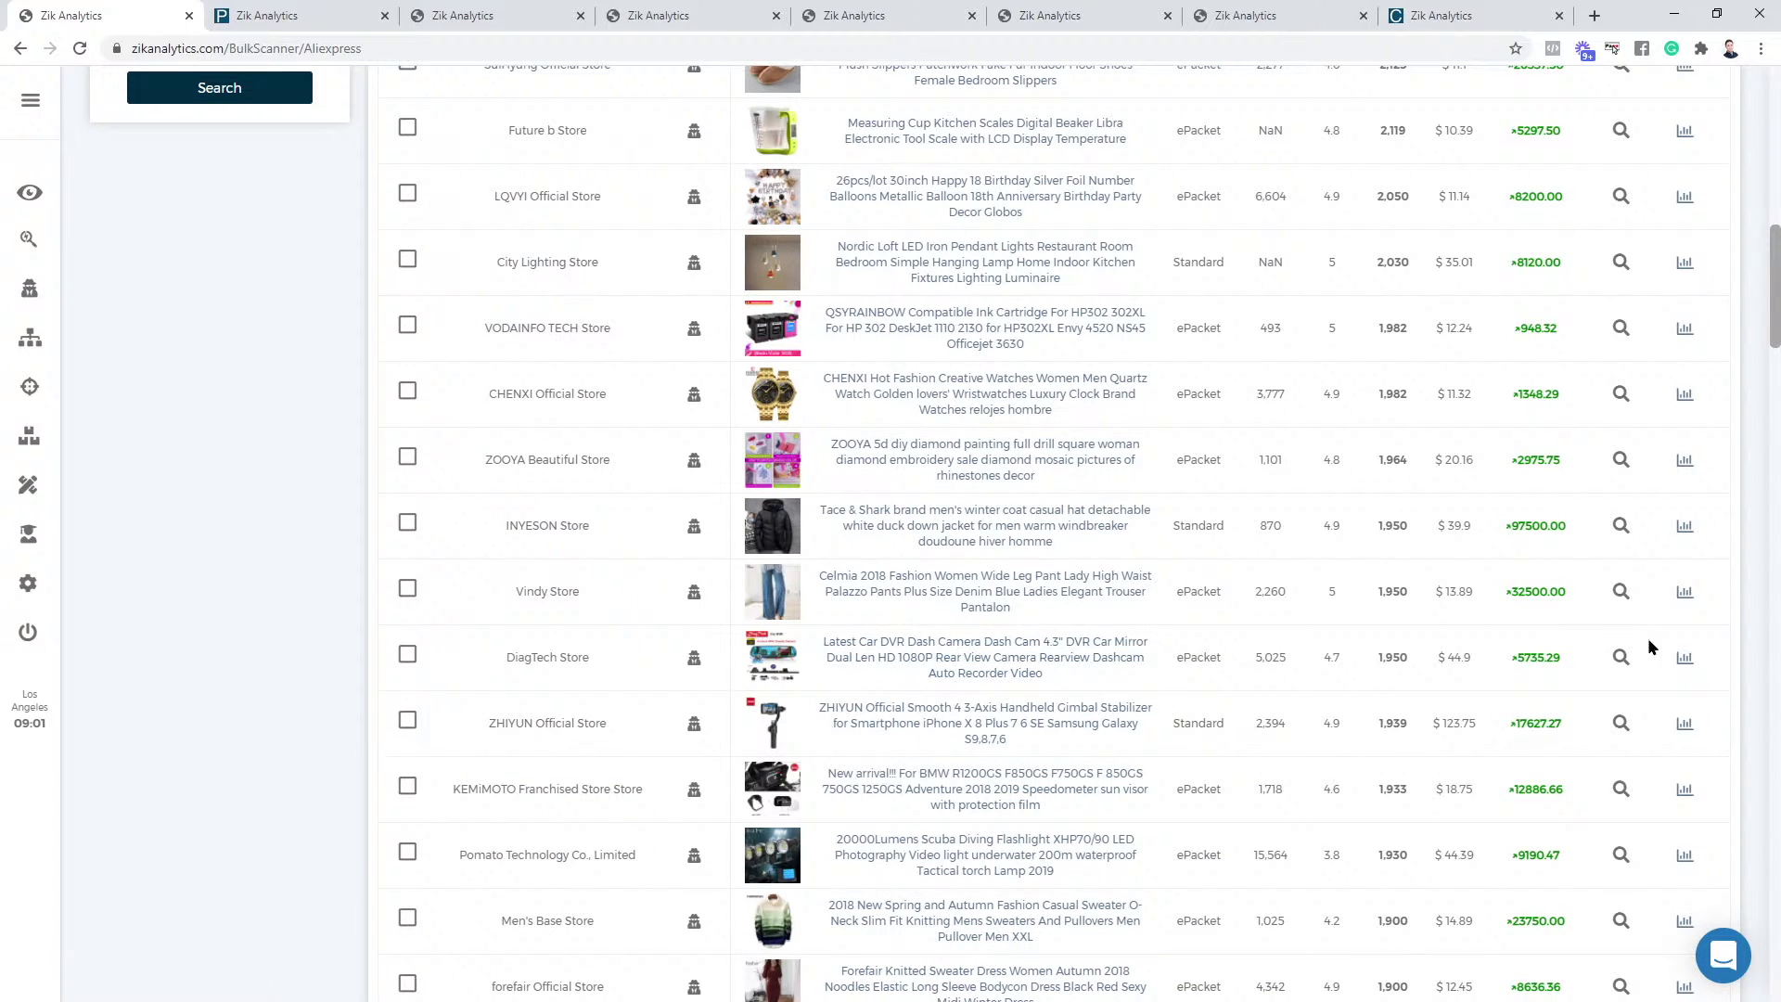
# Open product research for the DiagTech dash camera, set the location to United States and shorten the phrase to "Car DVR Dash Camera"
pyautogui.click(1664, 657)
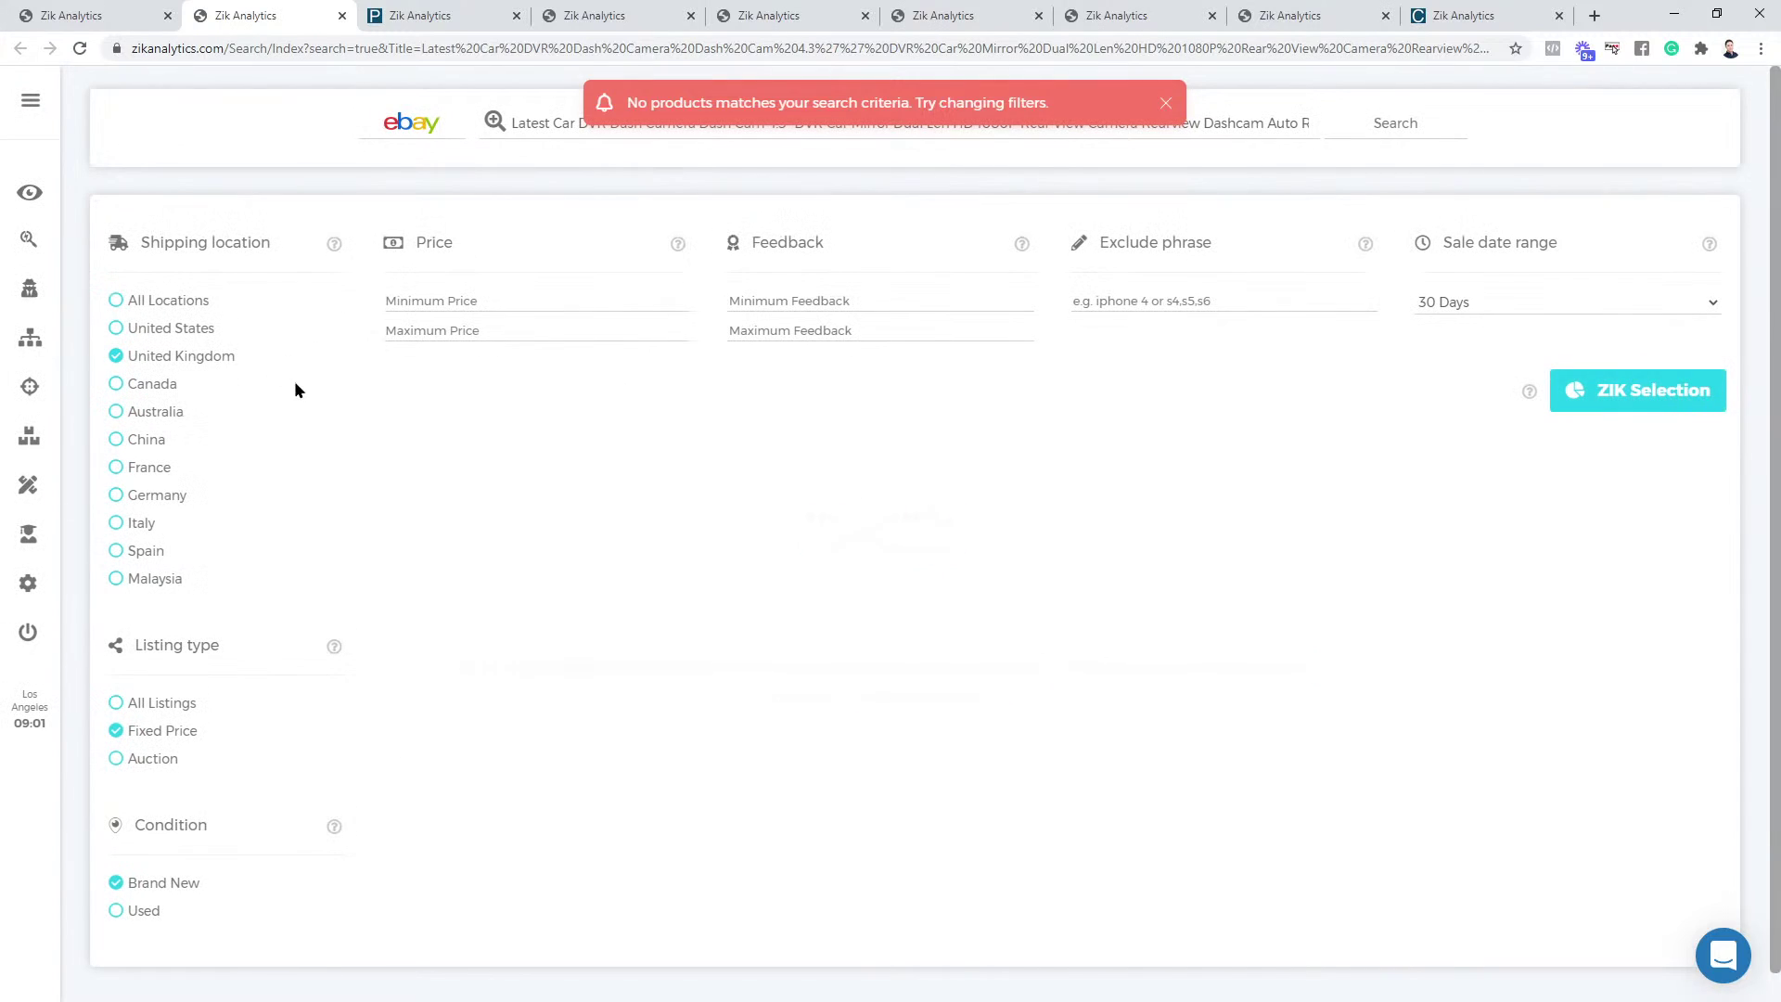
pyautogui.click(166, 337)
pyautogui.click(1164, 103)
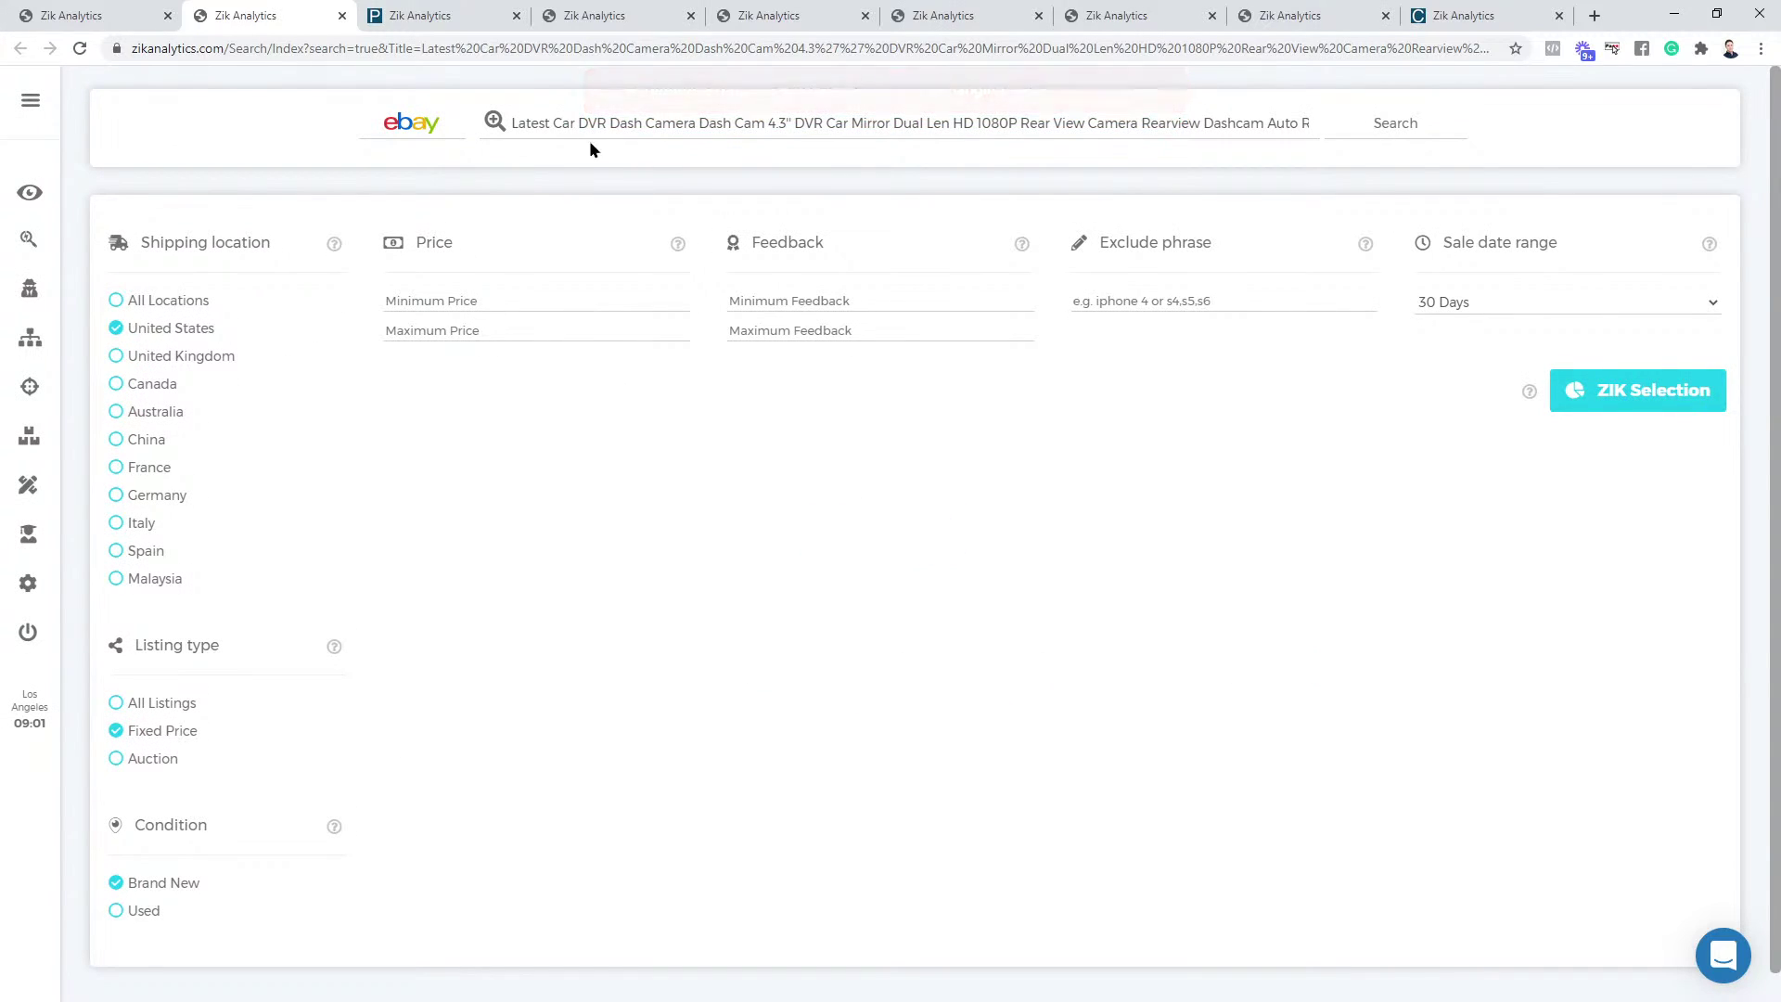
pyautogui.moveTo(657, 124); pyautogui.dragTo(1604, 39)
pyautogui.press('BackSpace')
# Run the dash camera search, select all resulting listings and analyze them with ZIK Selection
pyautogui.click(1417, 123)
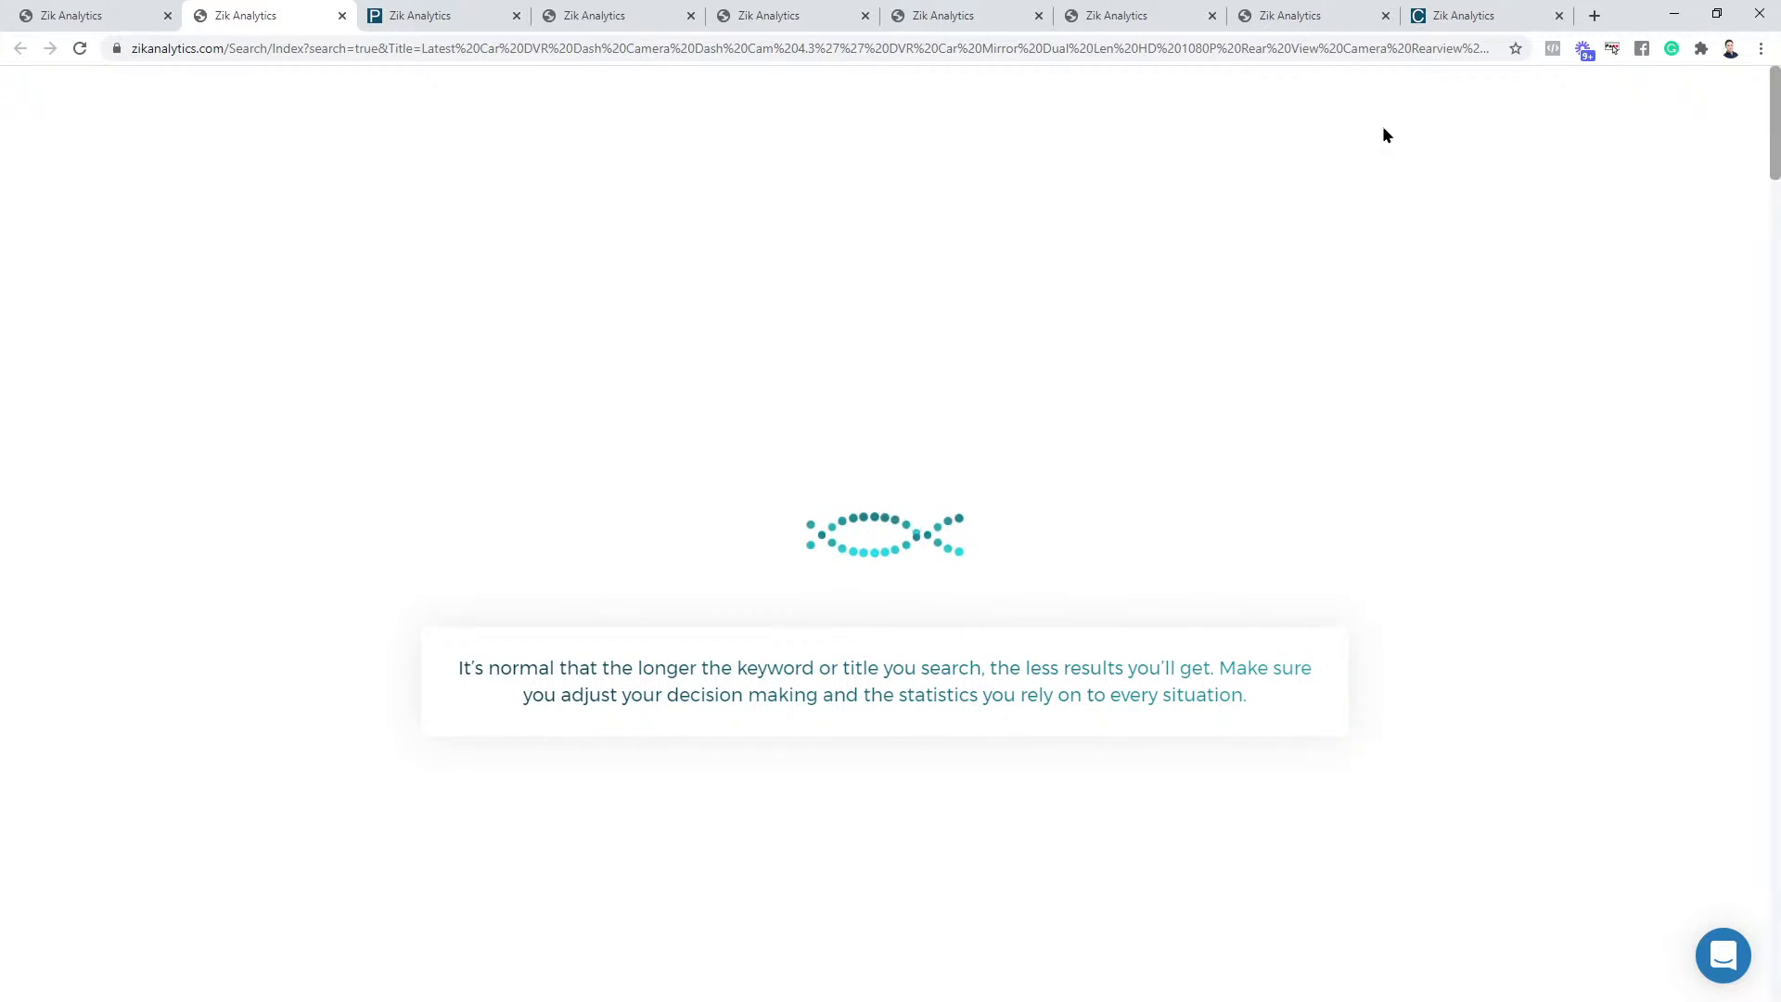
pyautogui.click(1692, 490)
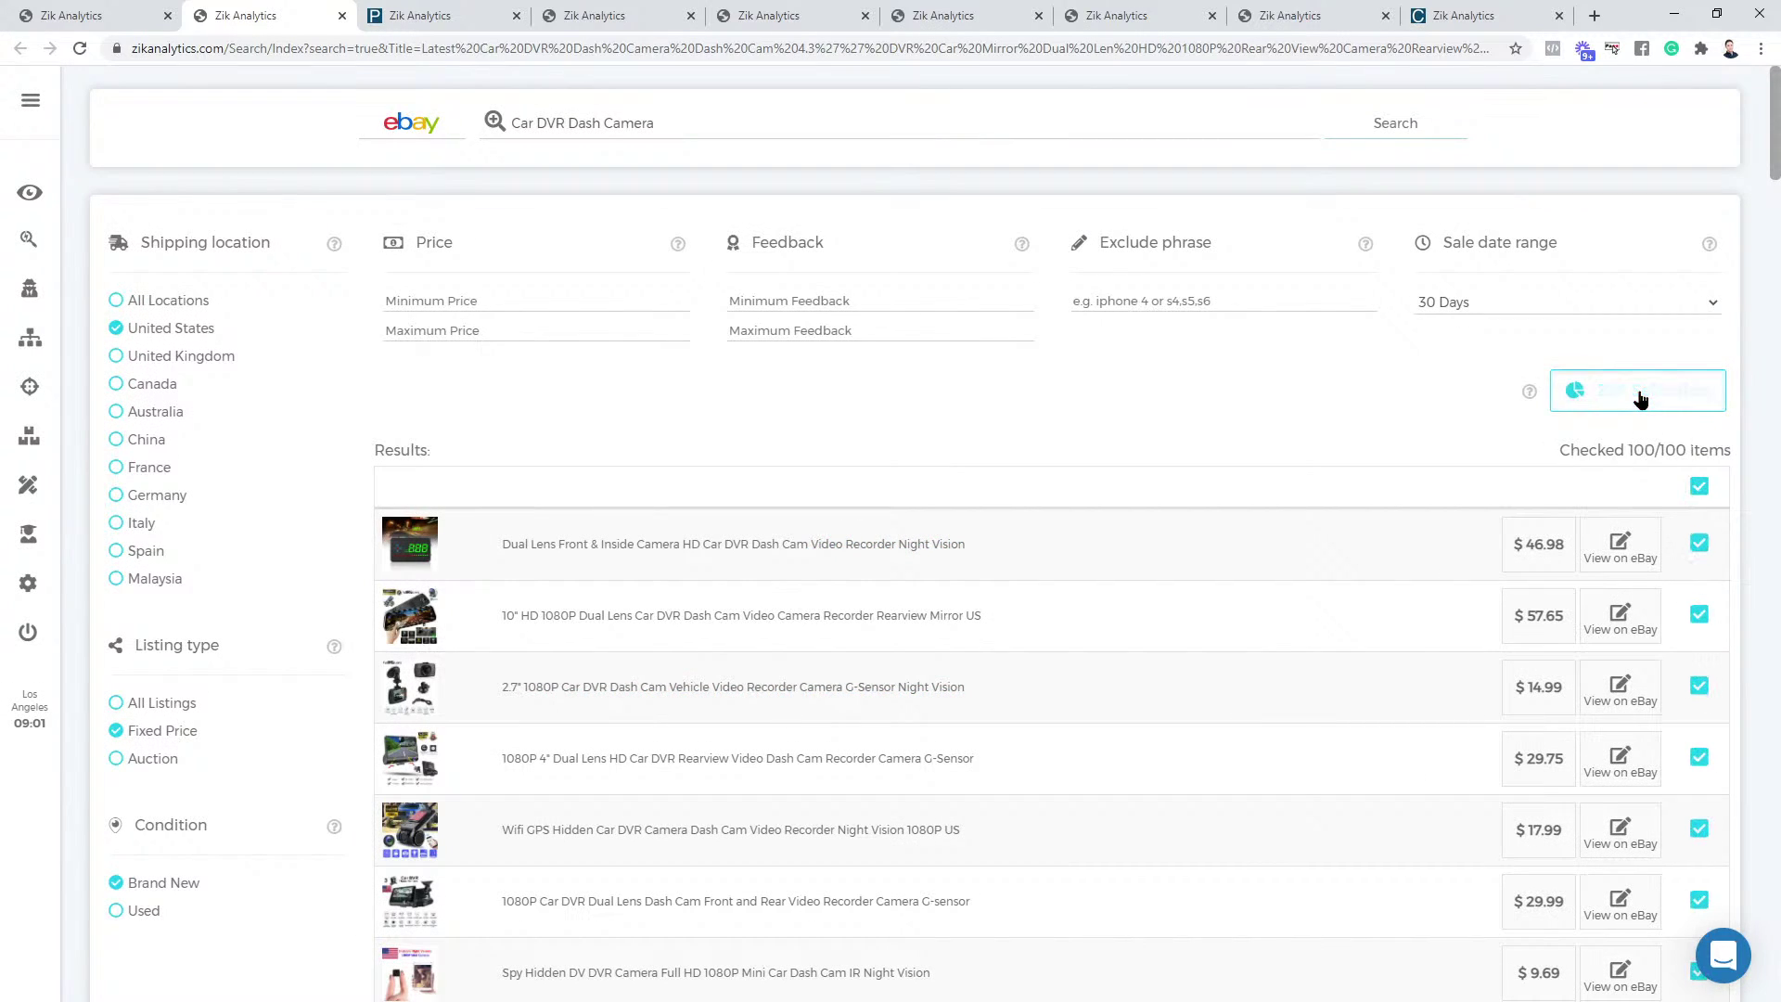
pyautogui.click(1638, 396)
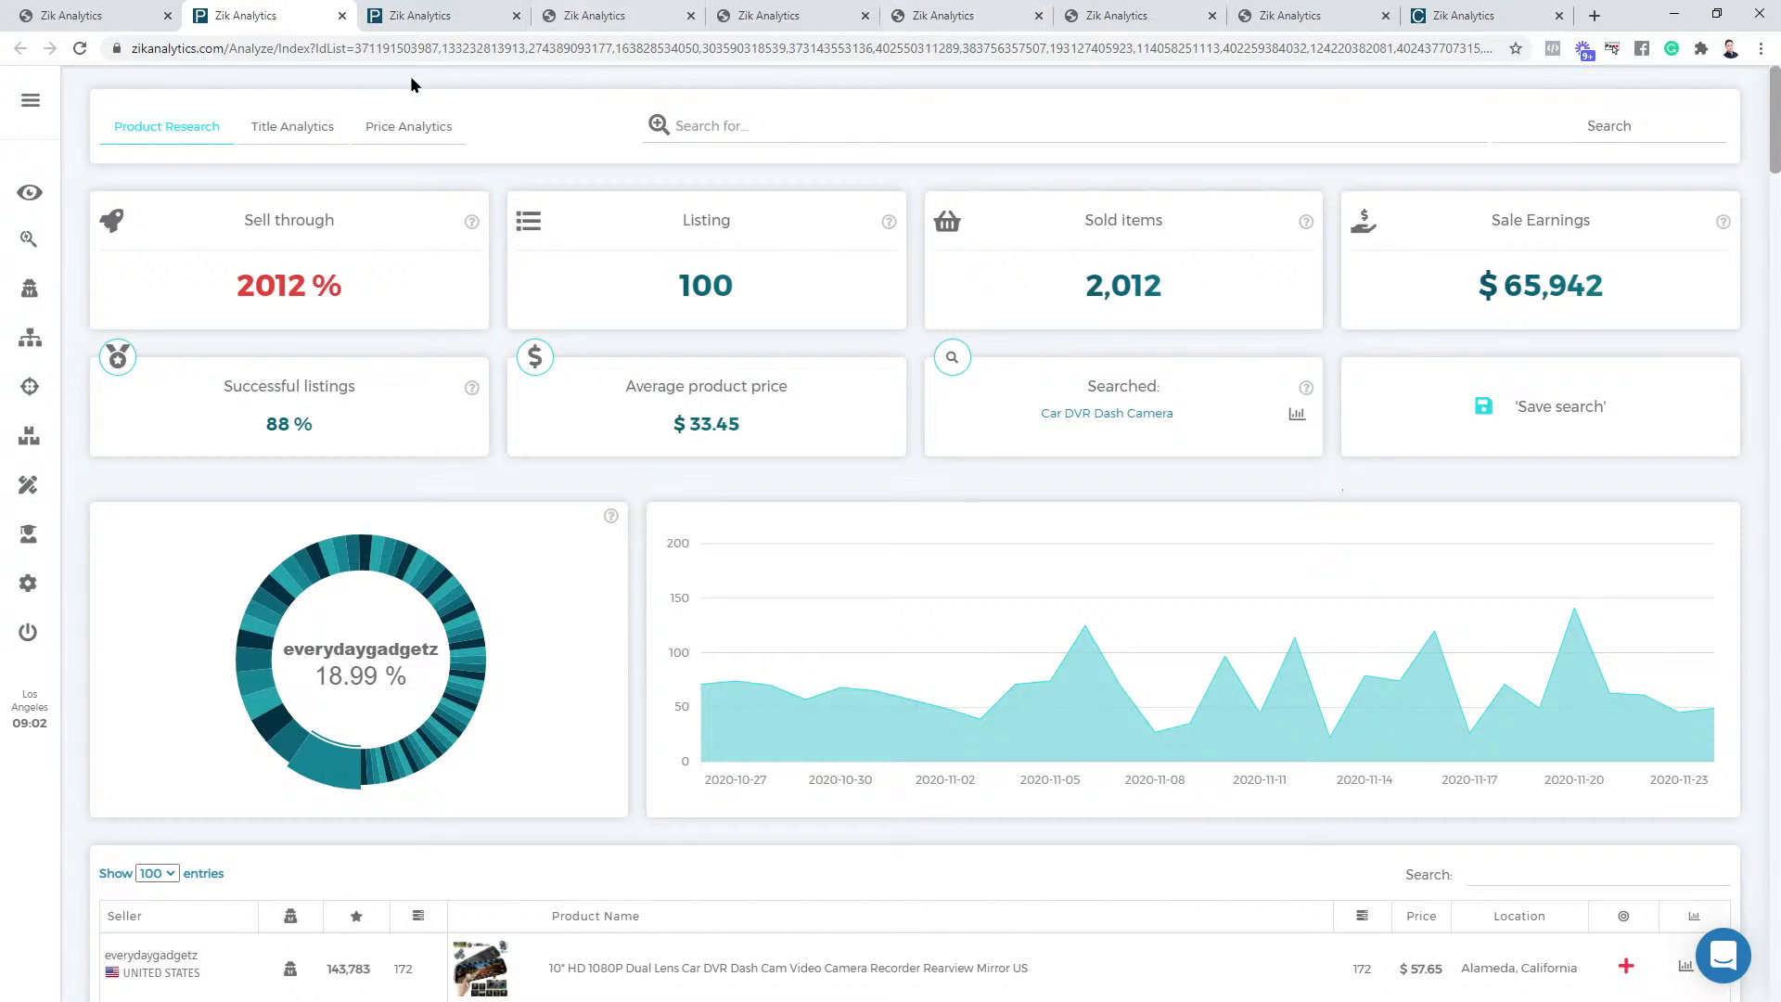
# Try to search the copied phrase "Car DVR Dash Camera" with China as shipping location and analyze all results with ZIK Selection
pyautogui.doubleClick(1130, 414)
pyautogui.tripleClick(1130, 414)
pyautogui.hotkey('ctrl', 'c')
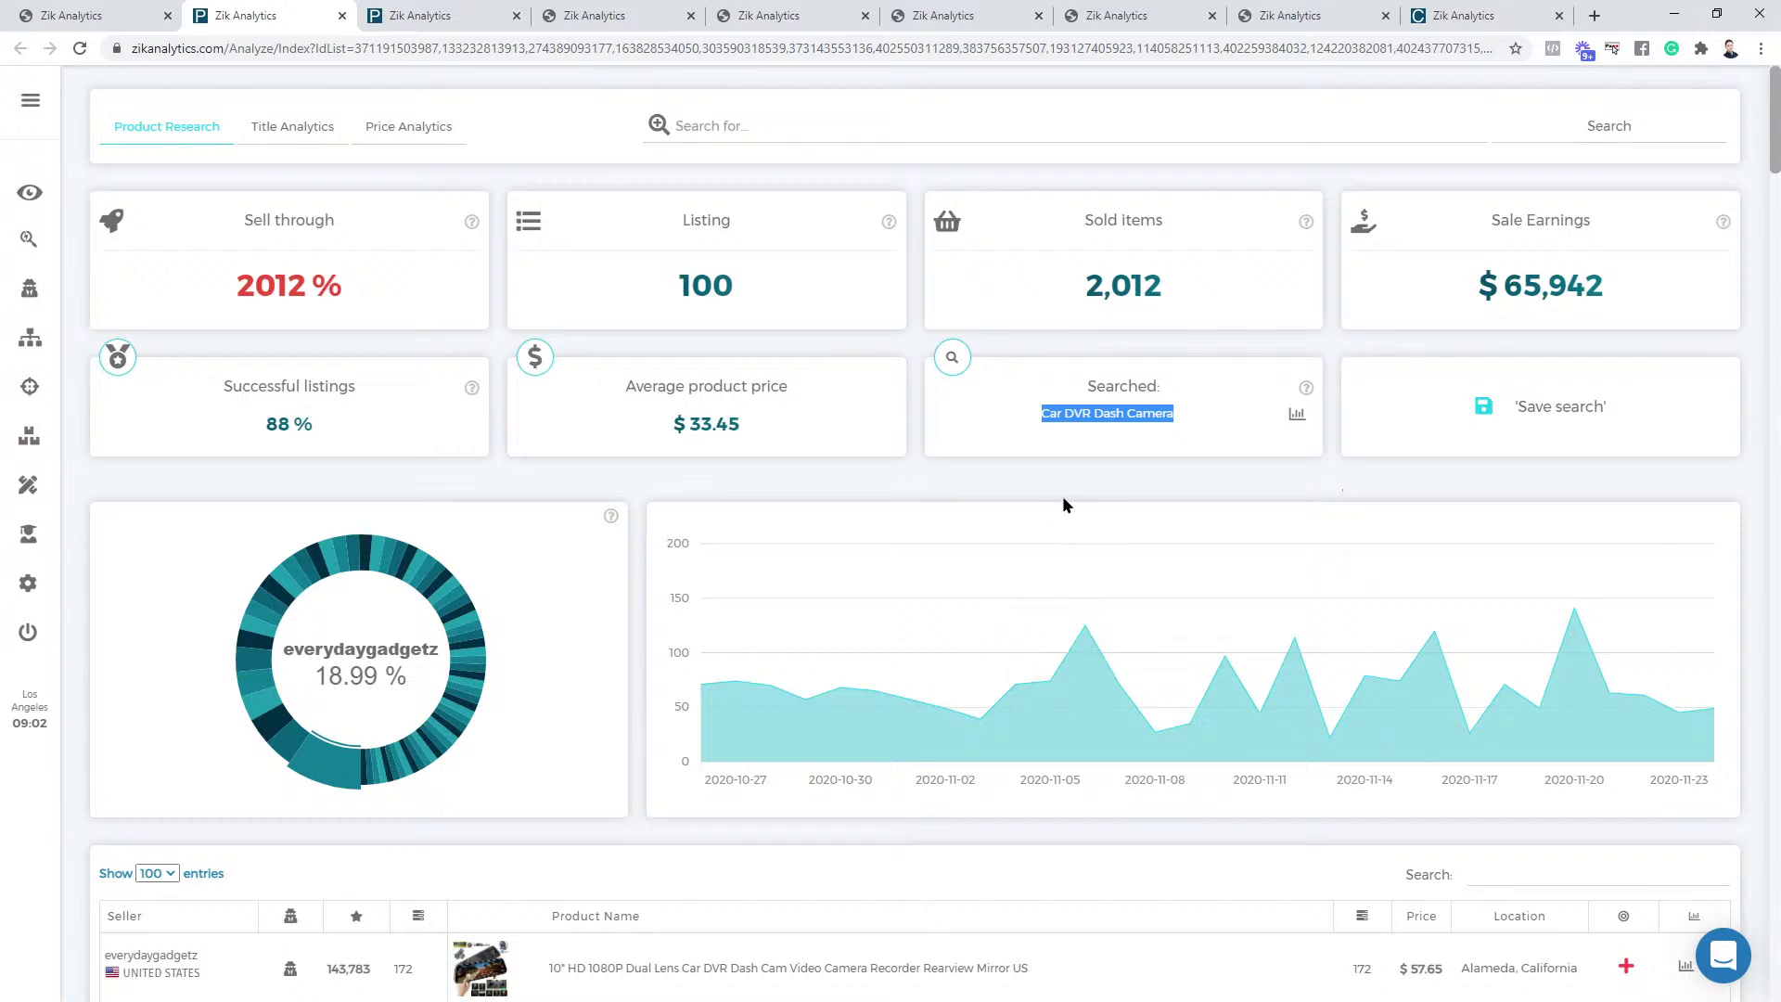
pyautogui.click(28, 238)
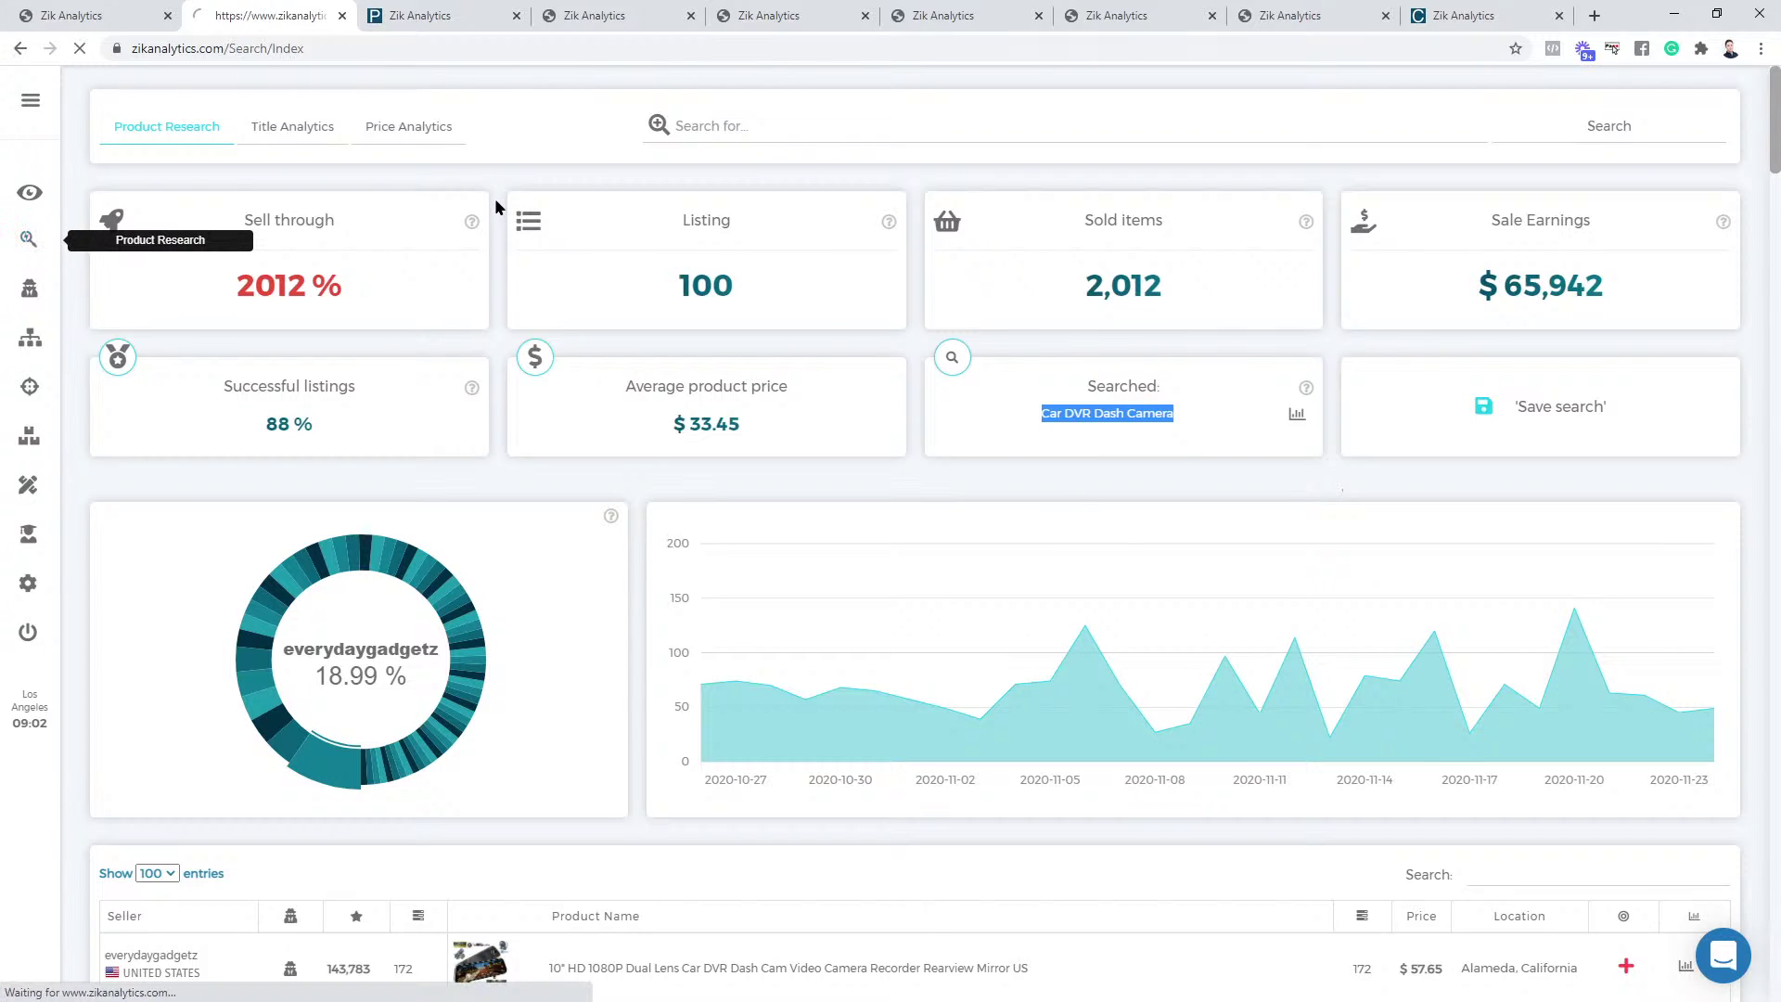
pyautogui.click(513, 115)
pyautogui.hotkey('ctrl', 'v')
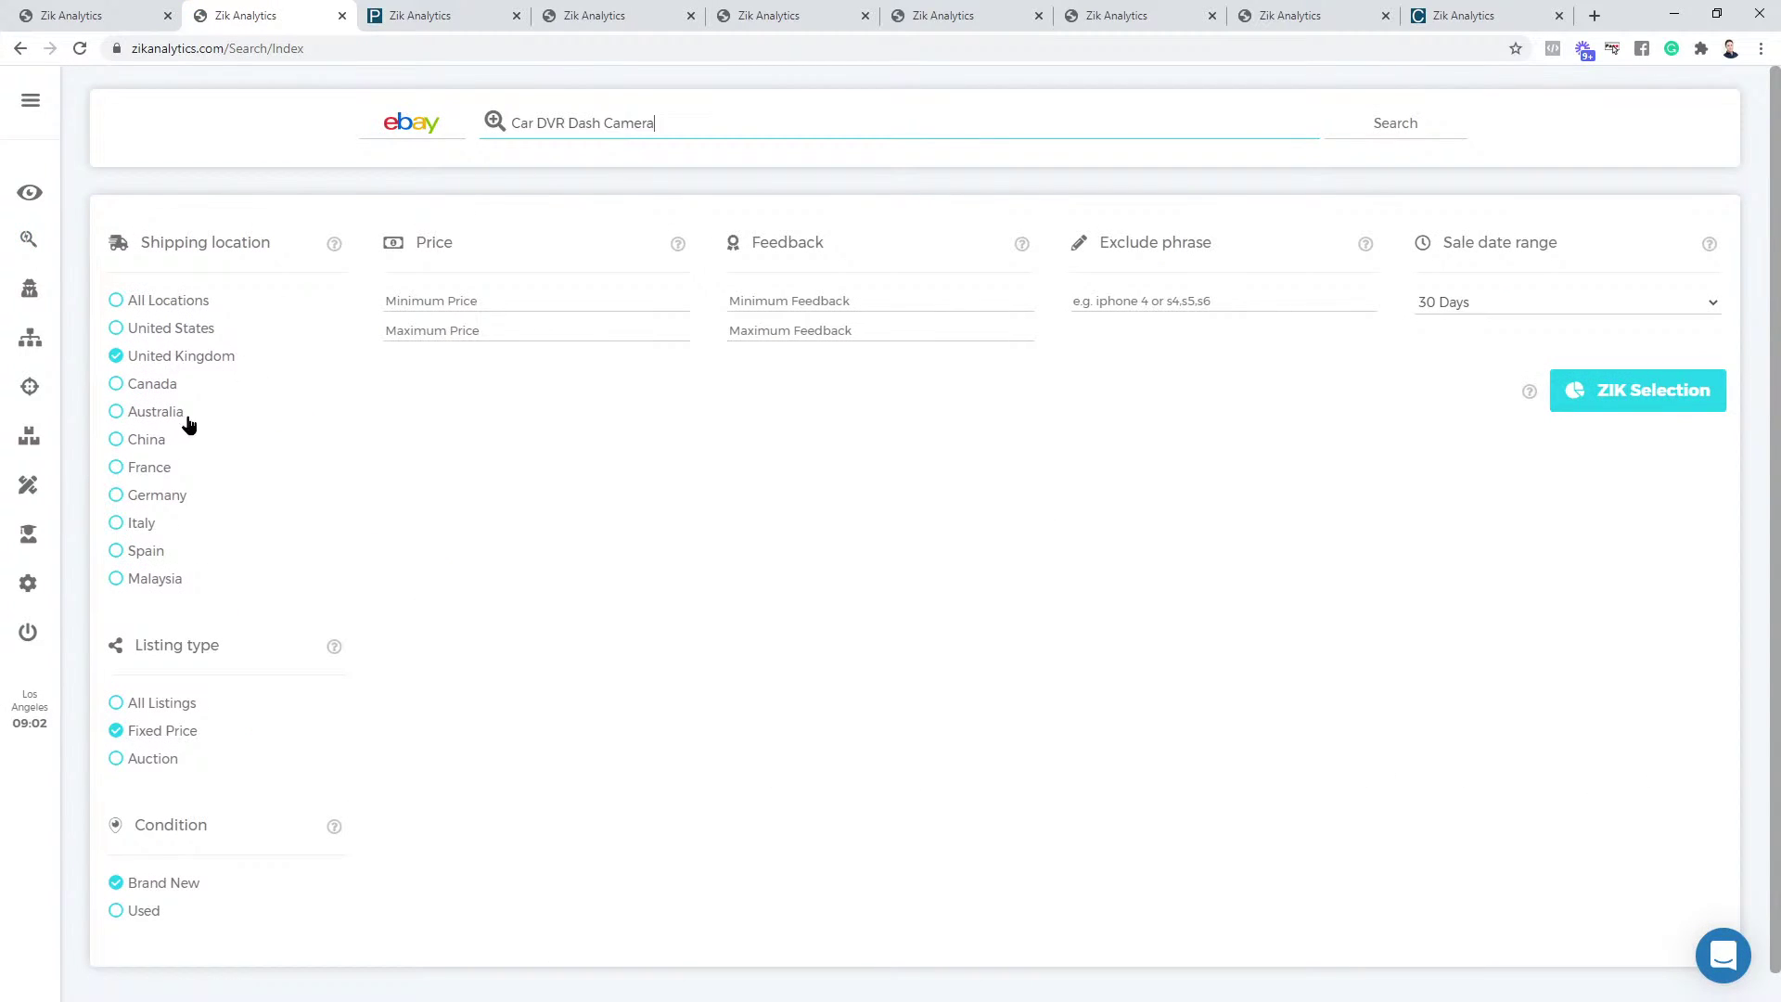
pyautogui.click(141, 441)
pyautogui.tripleClick(702, 115)
pyautogui.click(1391, 123)
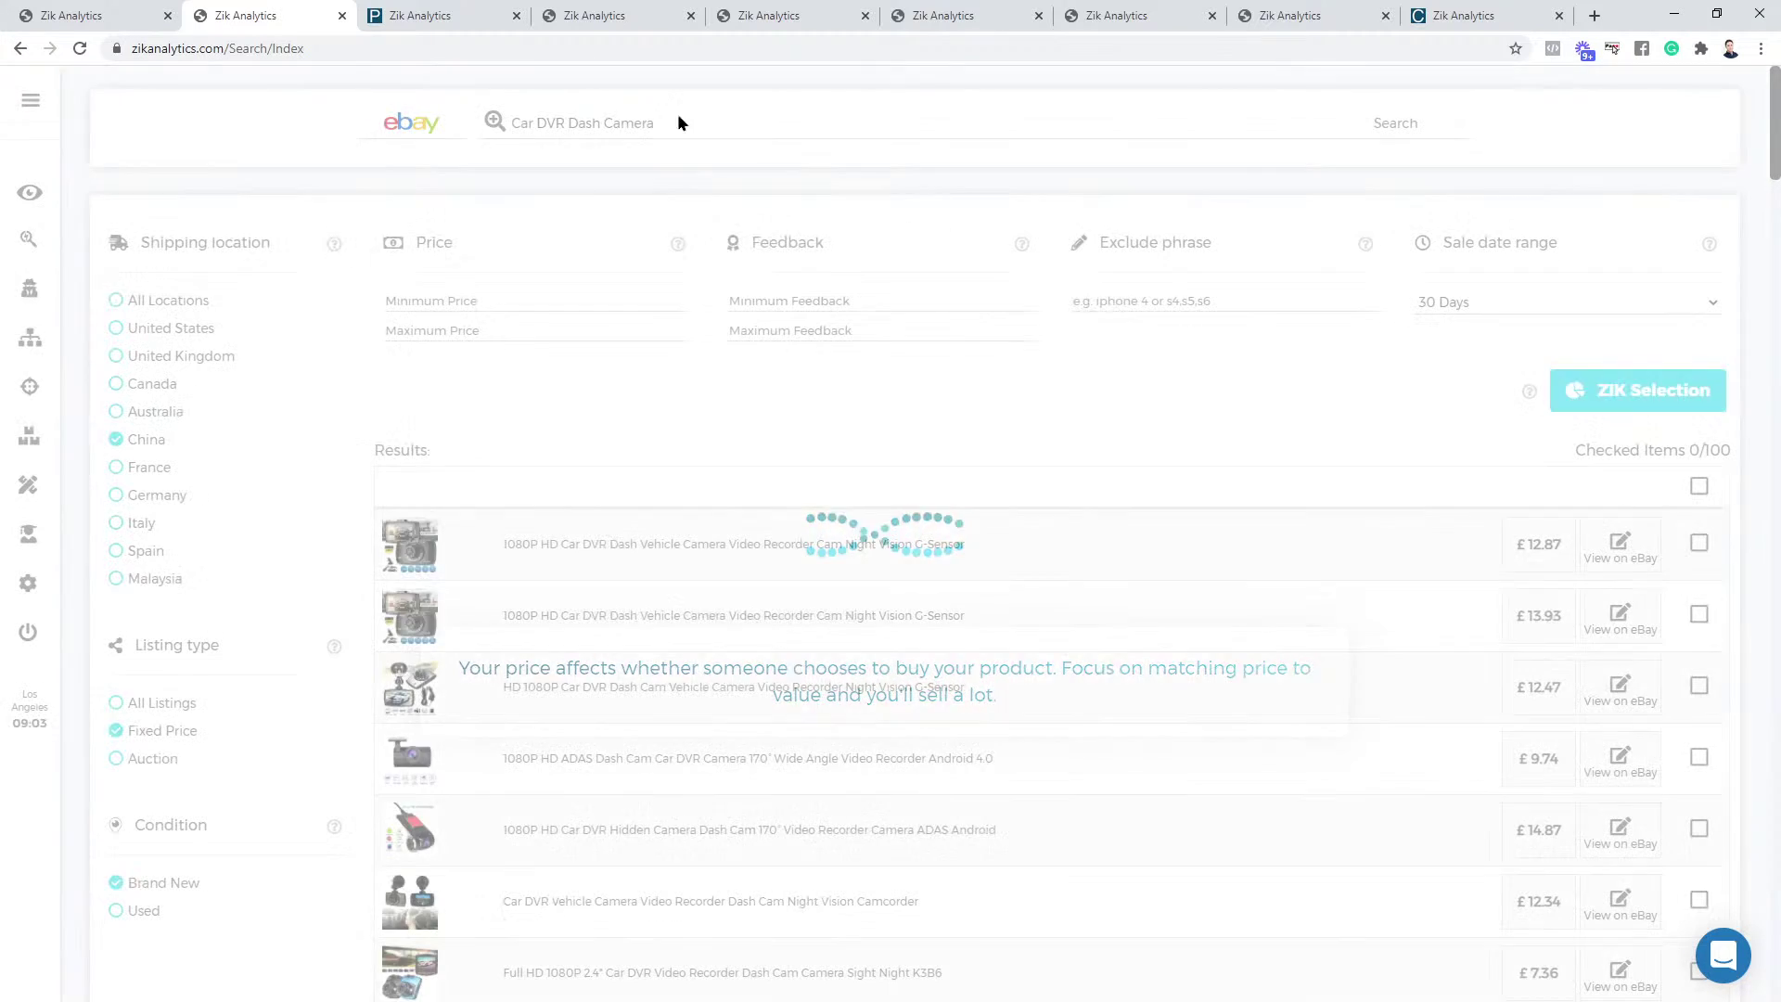
pyautogui.click(1698, 488)
pyautogui.click(1655, 396)
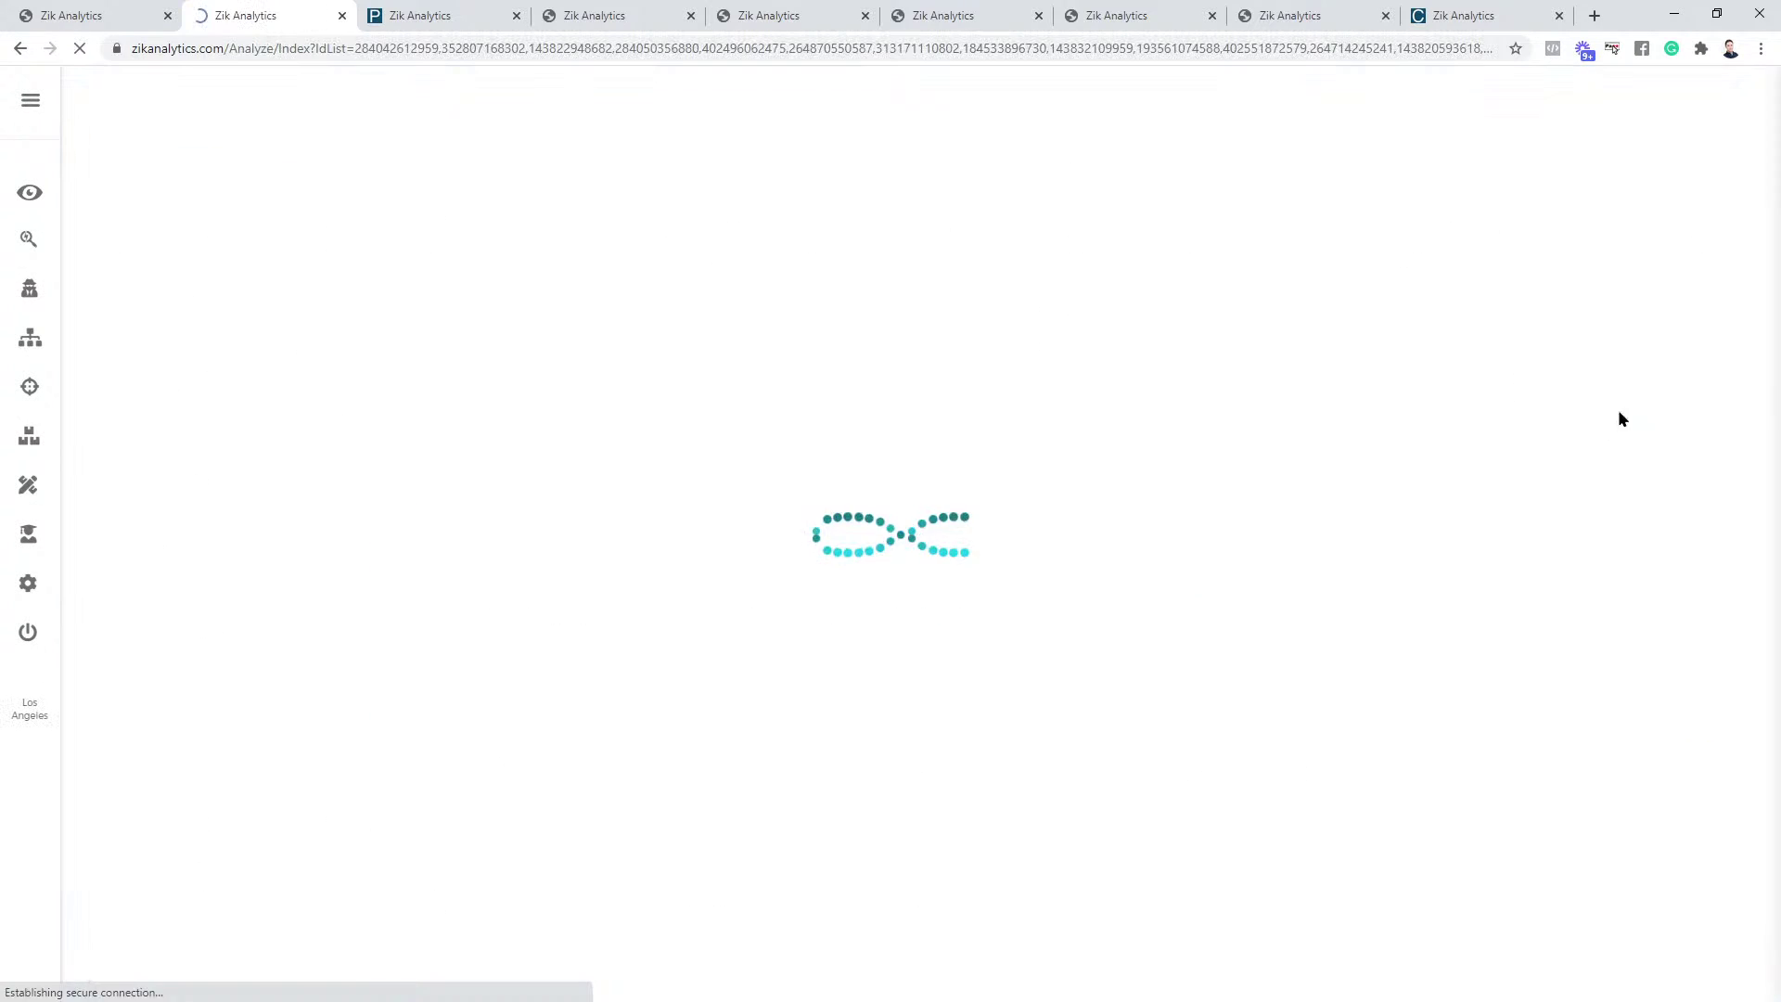
# Switch the eBay marketplace from United Kingdom to United States and reopen product research
pyautogui.click(29, 100)
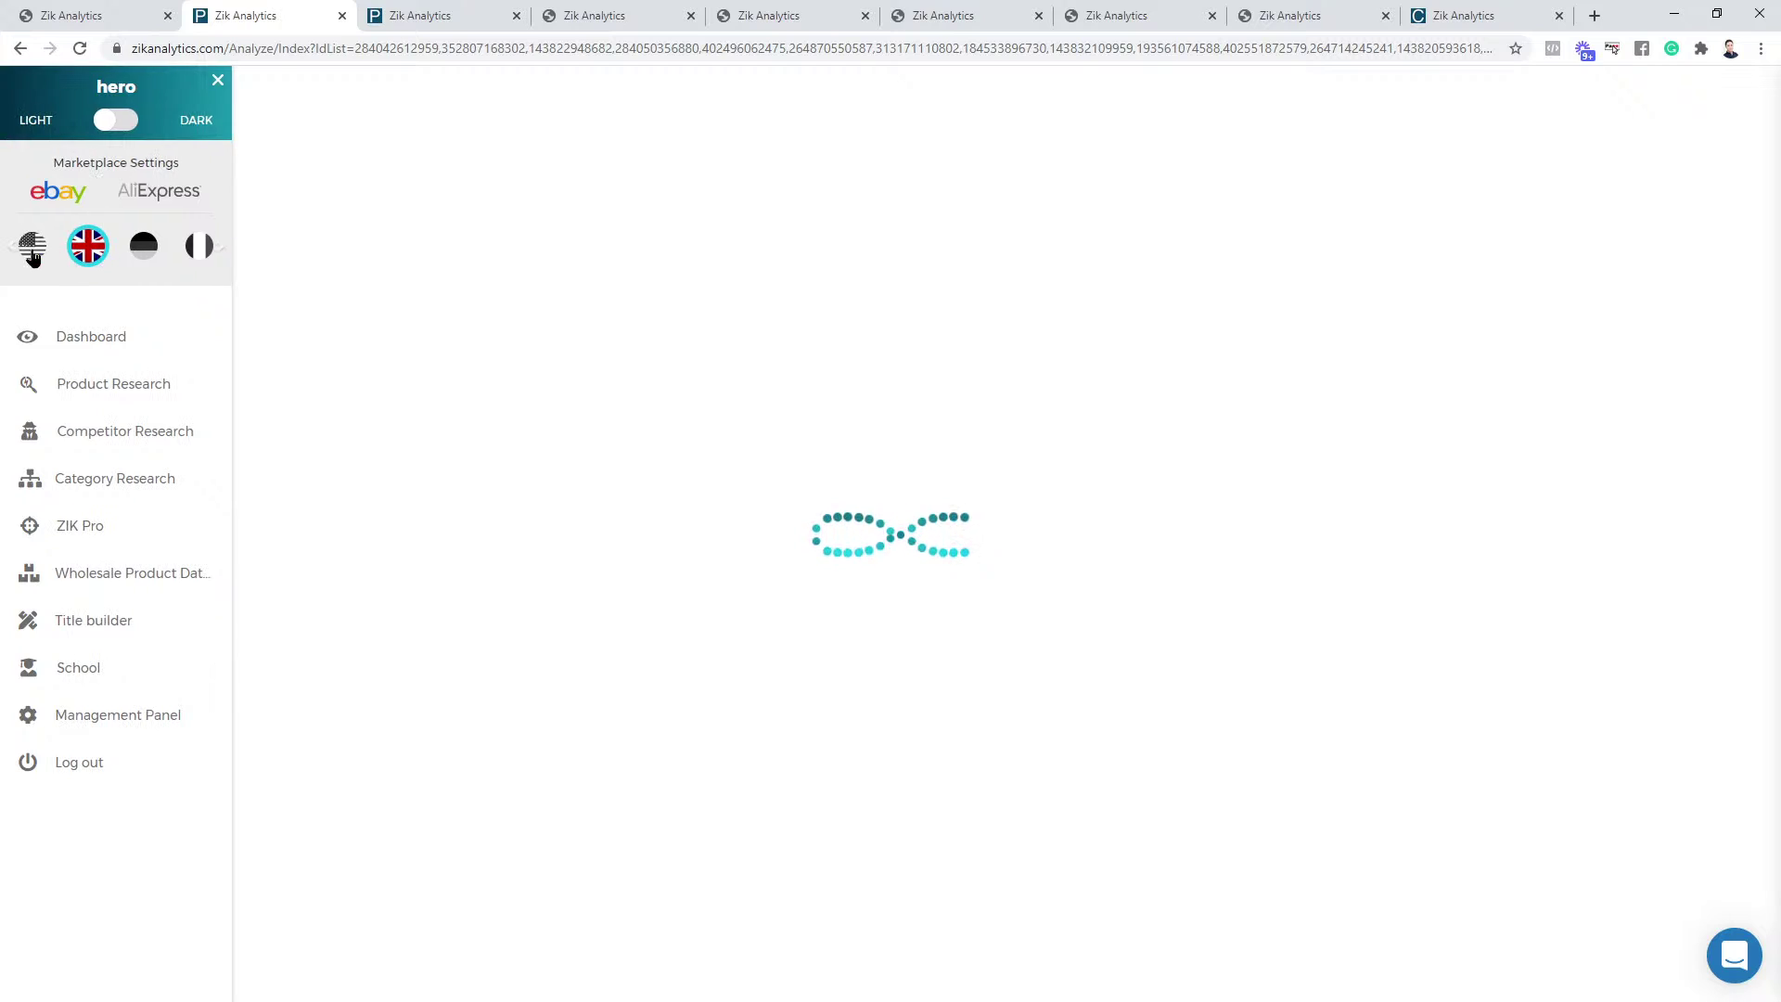
pyautogui.click(214, 82)
pyautogui.click(20, 48)
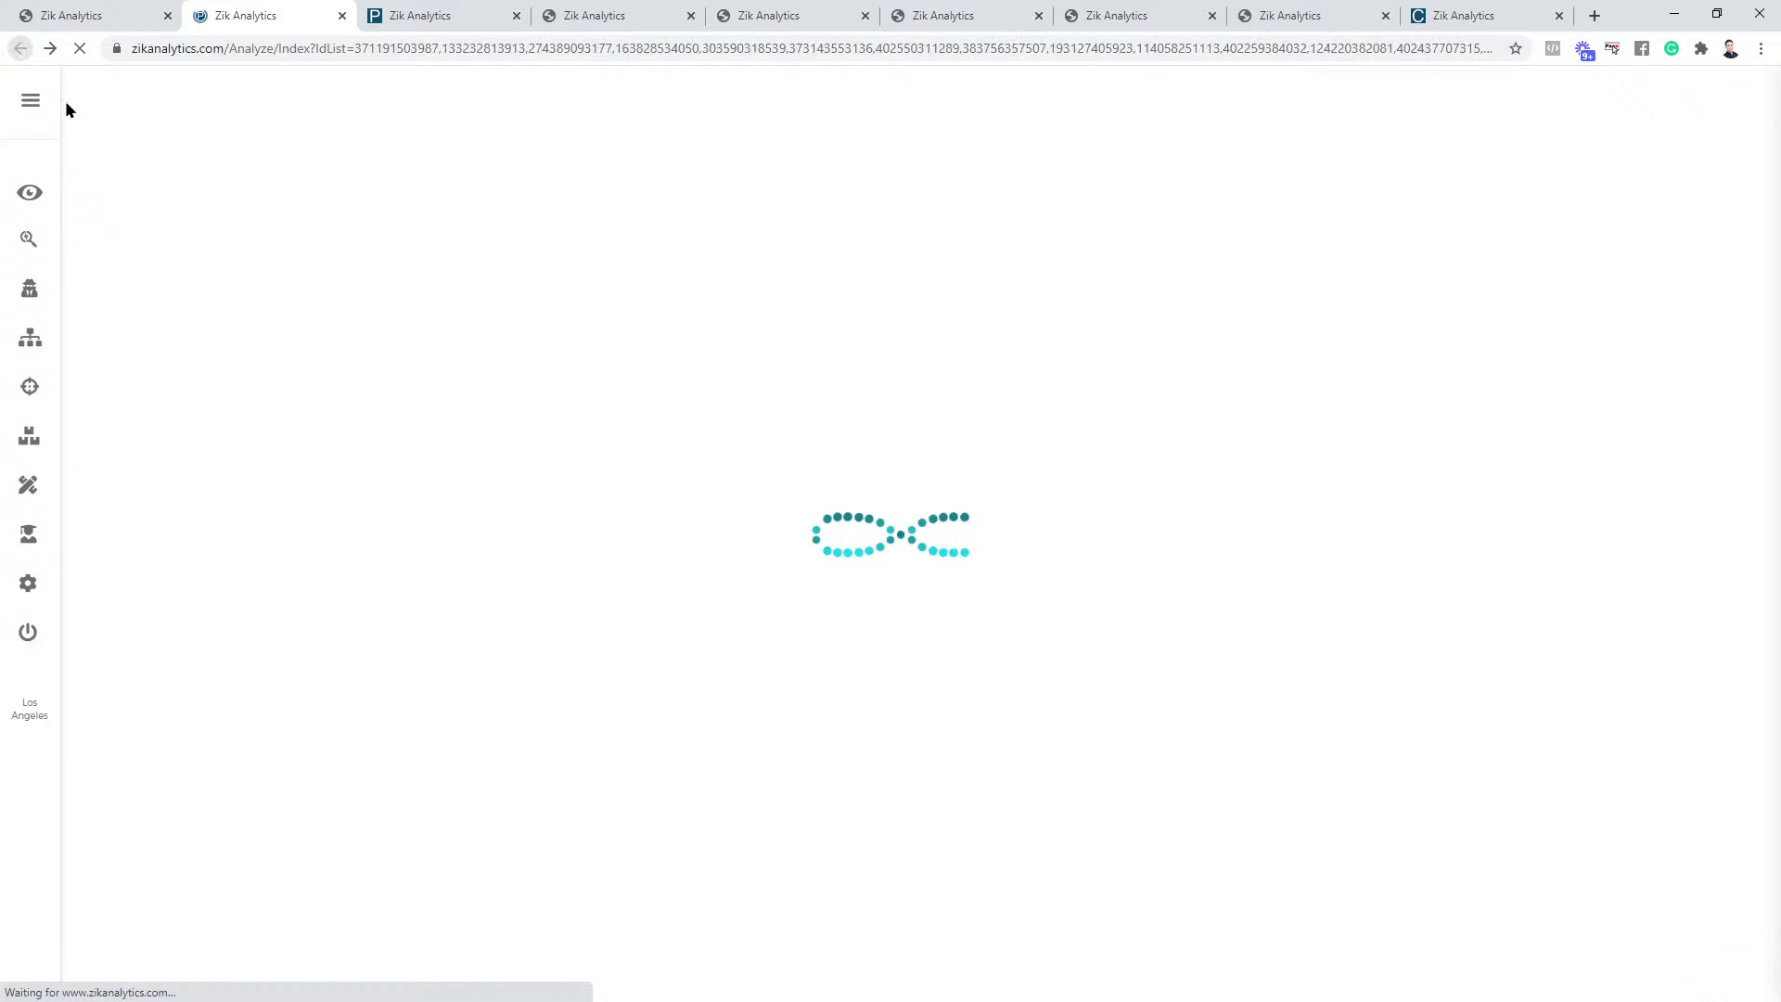
pyautogui.click(29, 239)
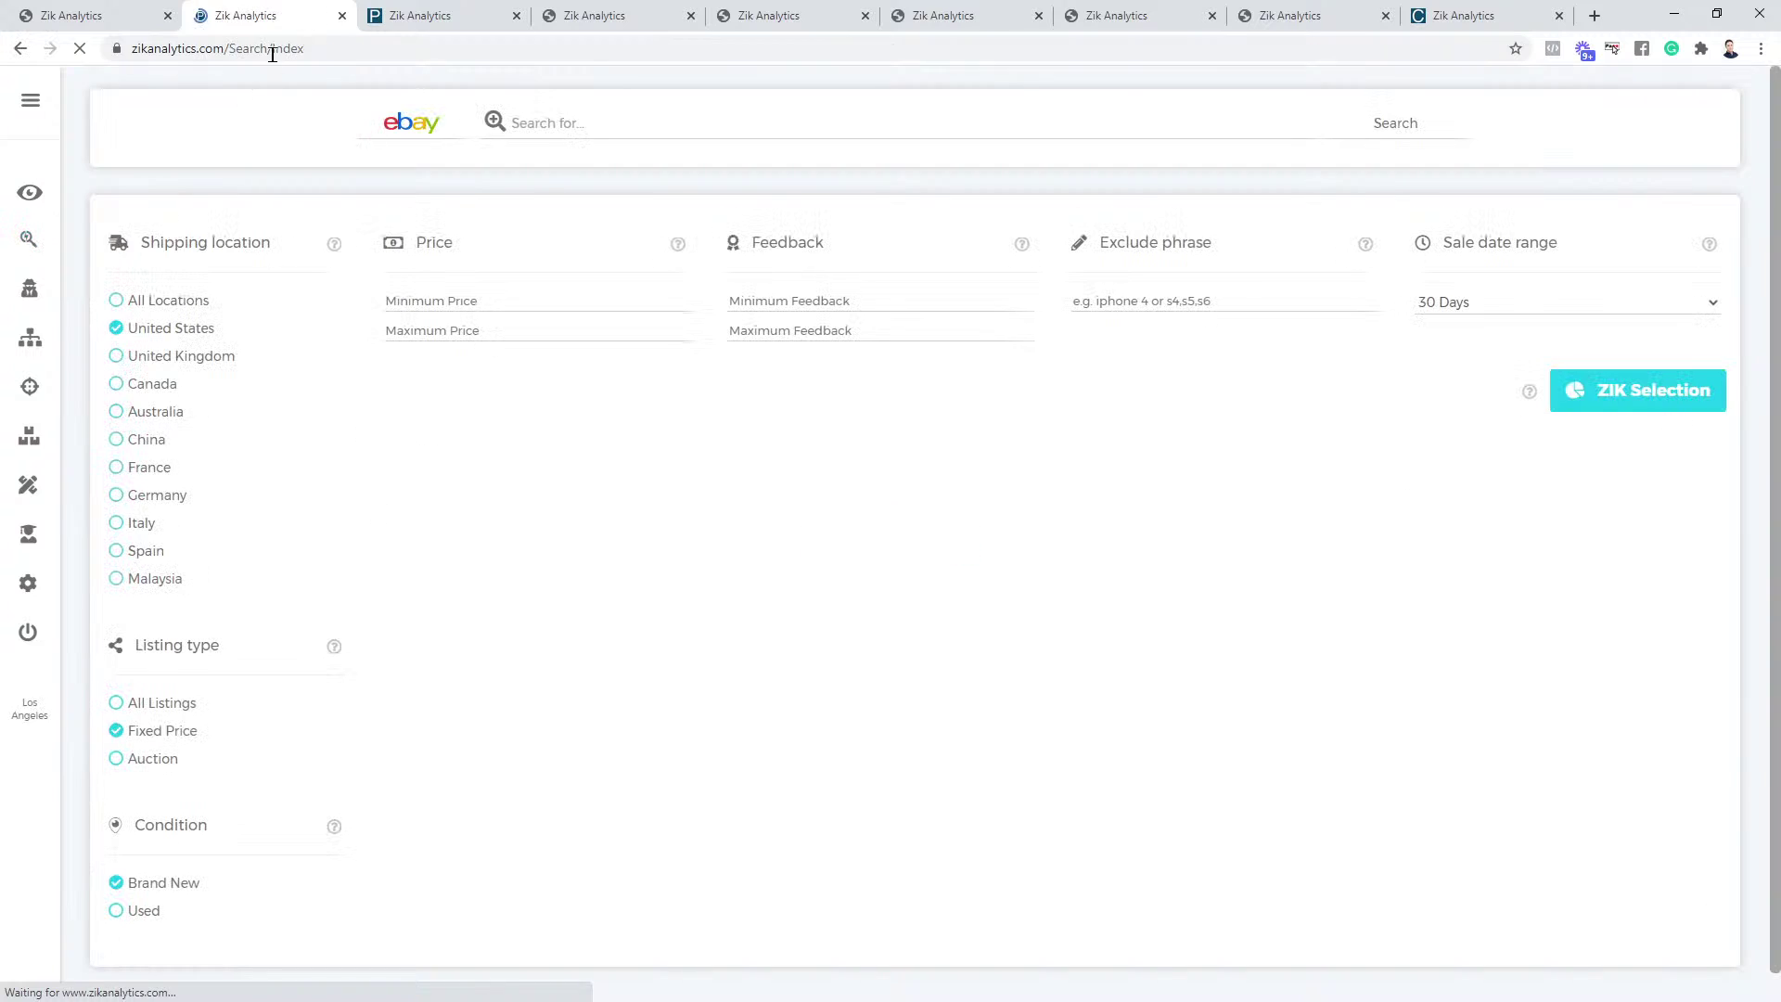
pyautogui.click(32, 99)
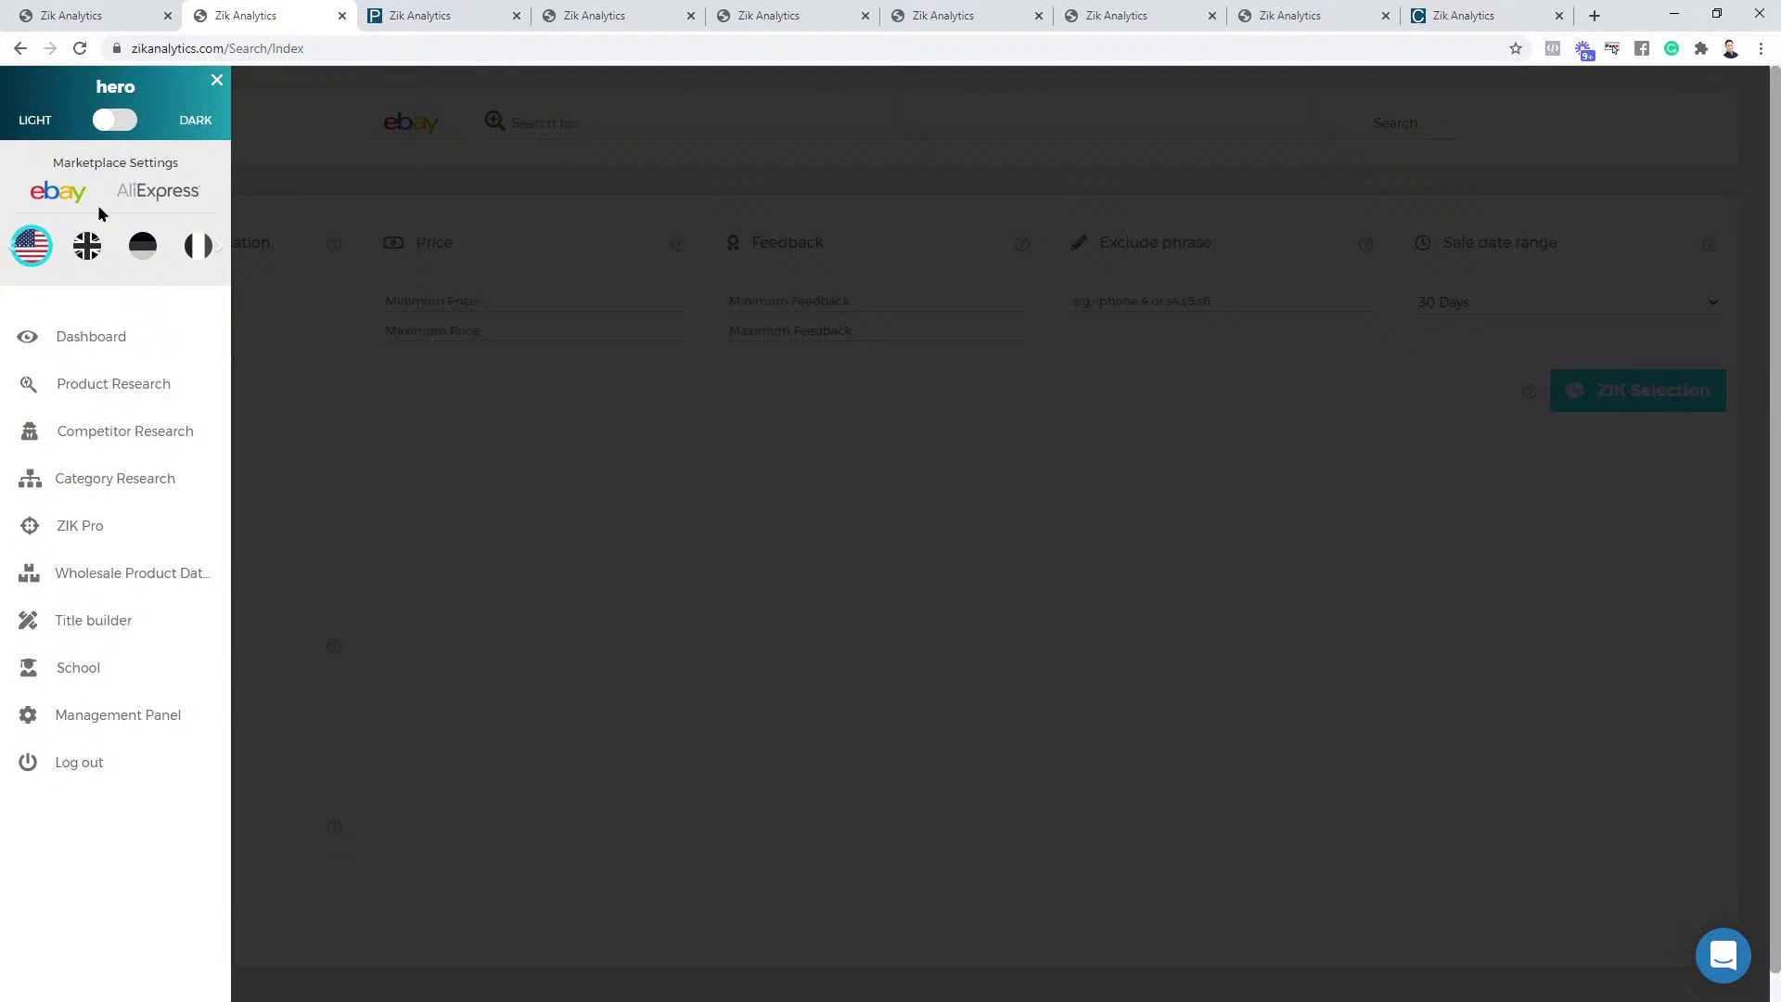
# Search "Car DVR Dash Camera" on the United States marketplace with China as shipping location, and analyze all results with ZIK Selection
pyautogui.click(672, 123)
pyautogui.write('Car DVR Dash Camera')
pyautogui.click(146, 446)
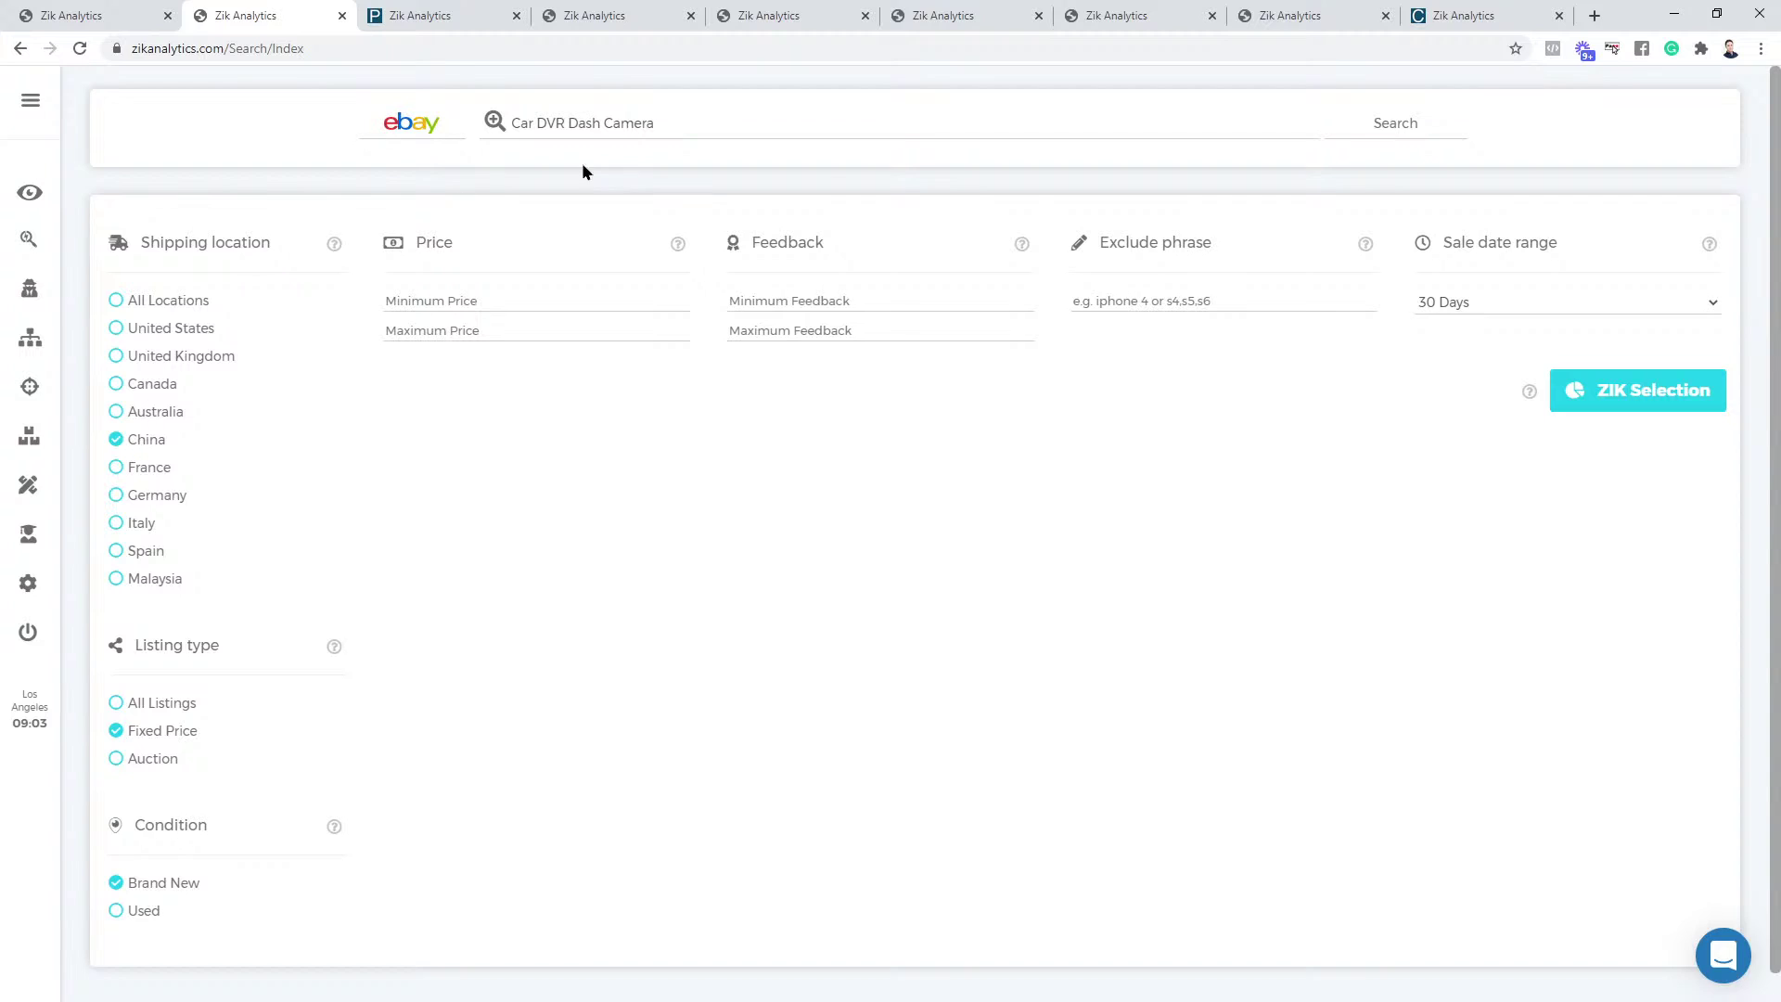
pyautogui.click(1405, 125)
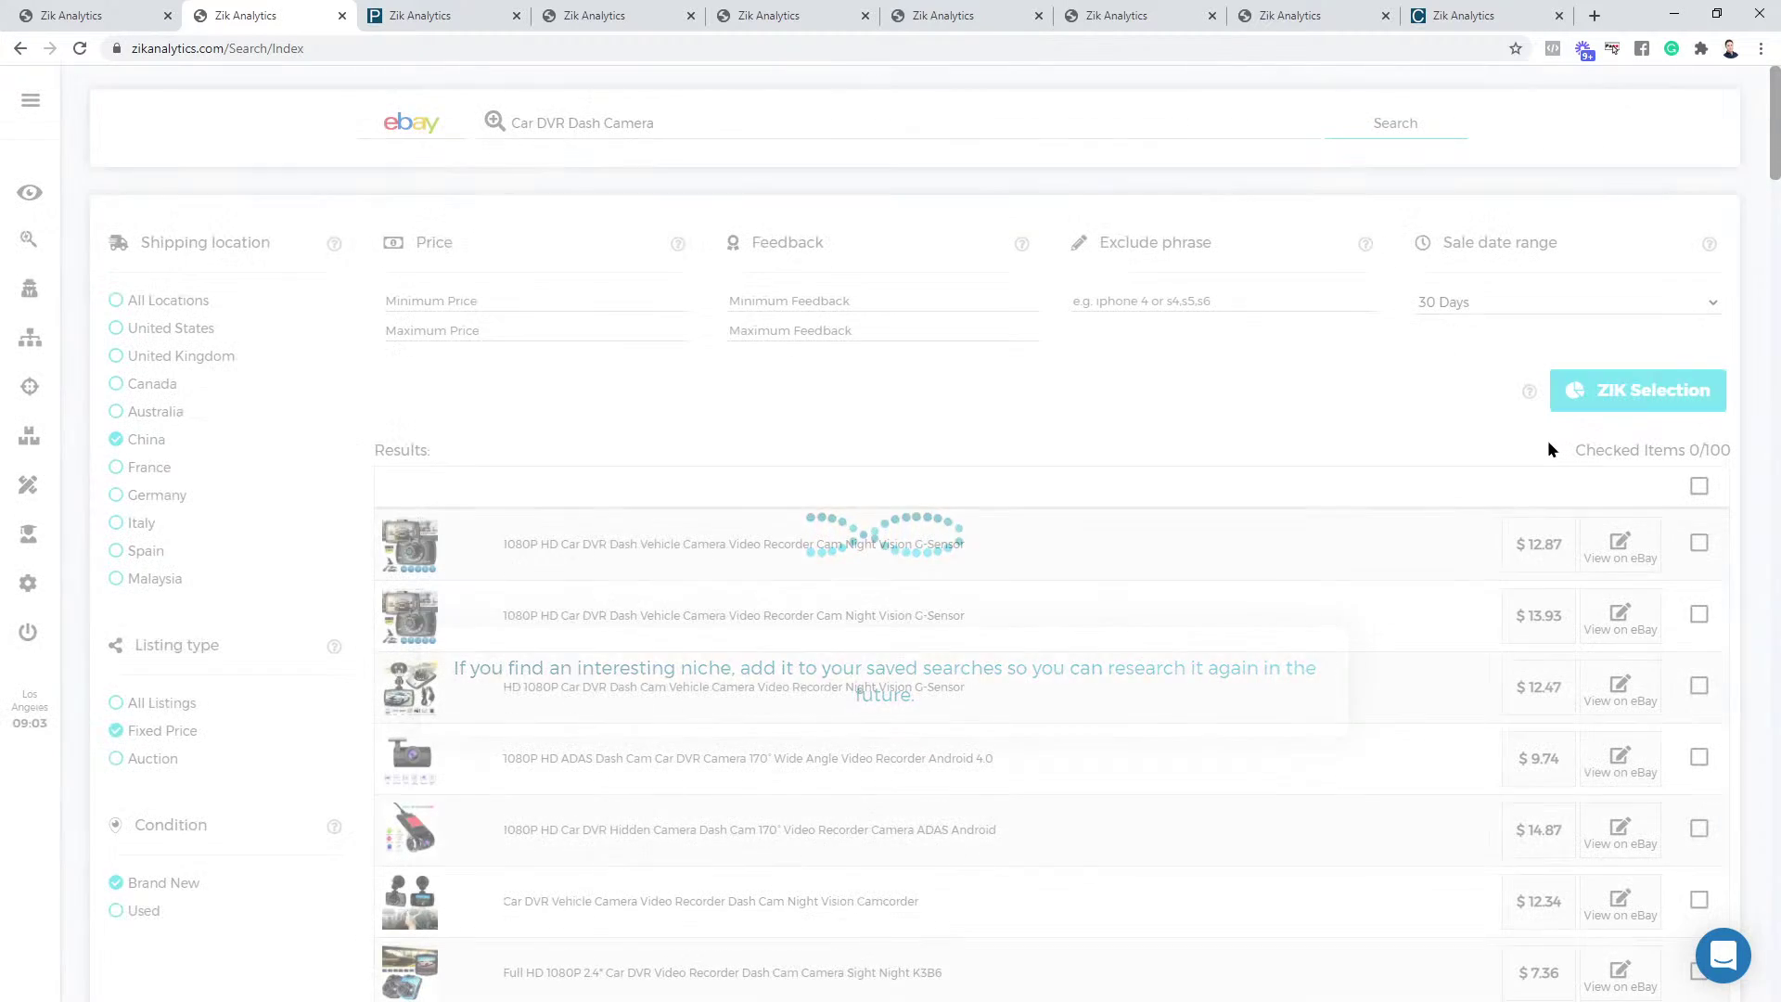
pyautogui.click(1698, 486)
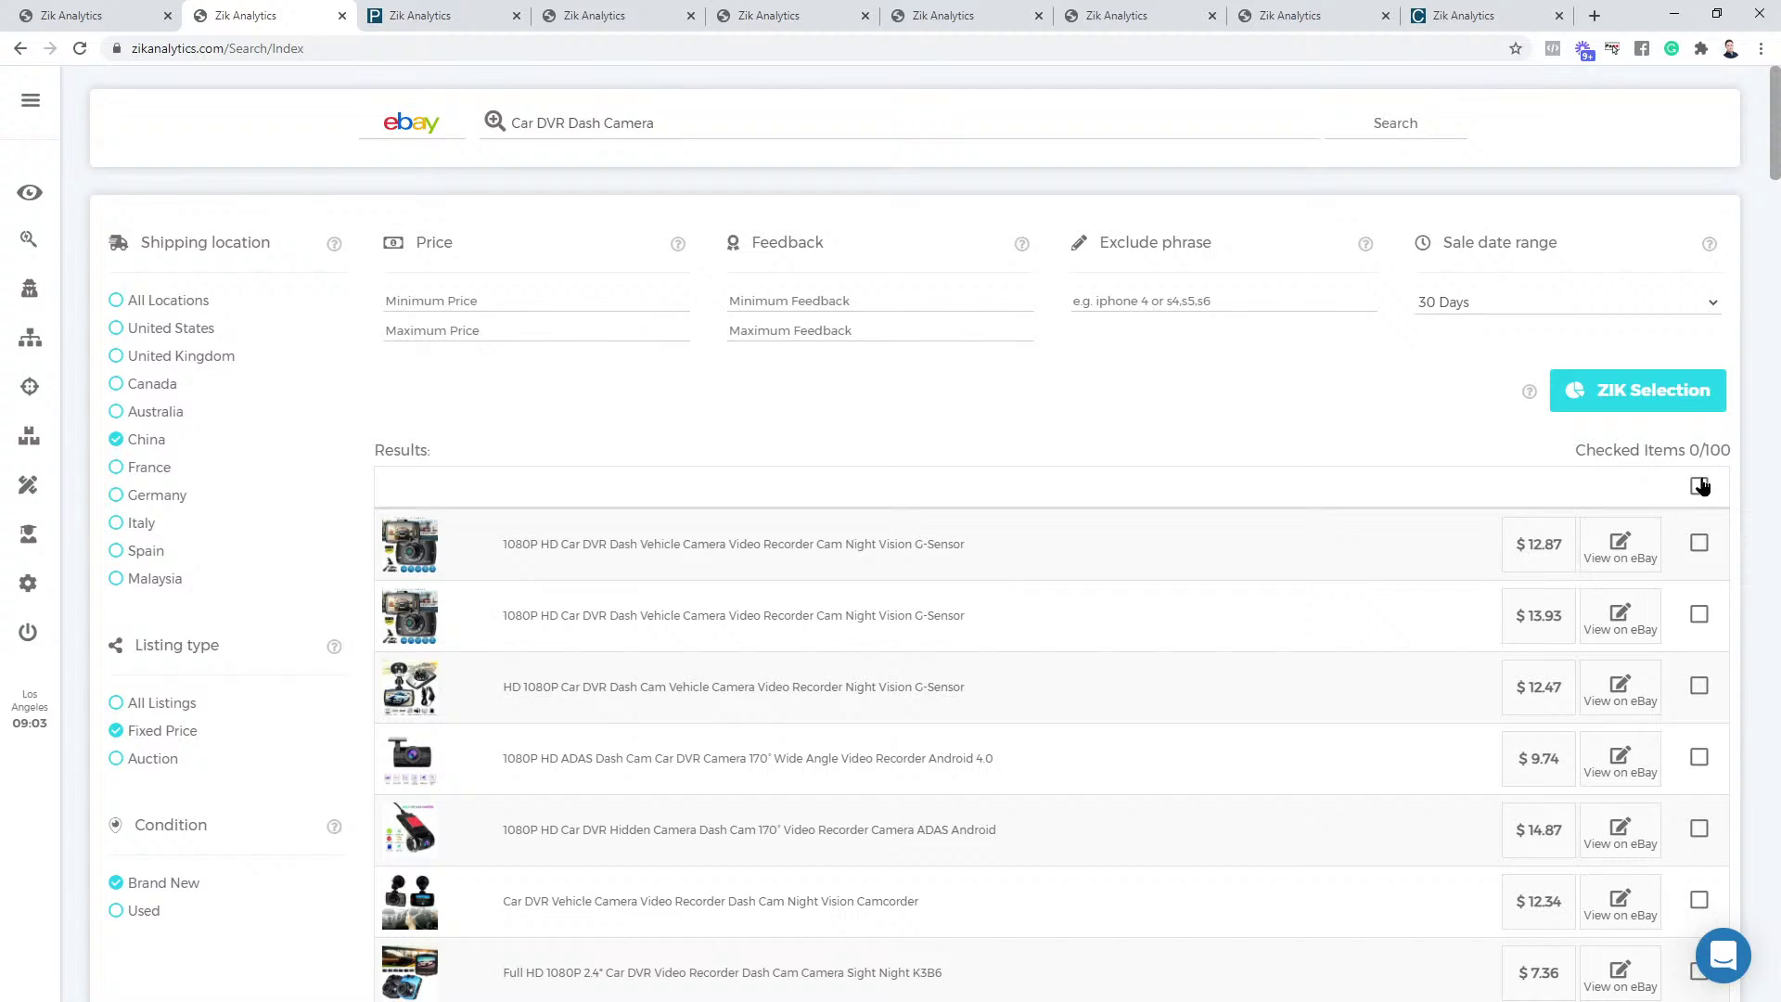
pyautogui.click(1668, 399)
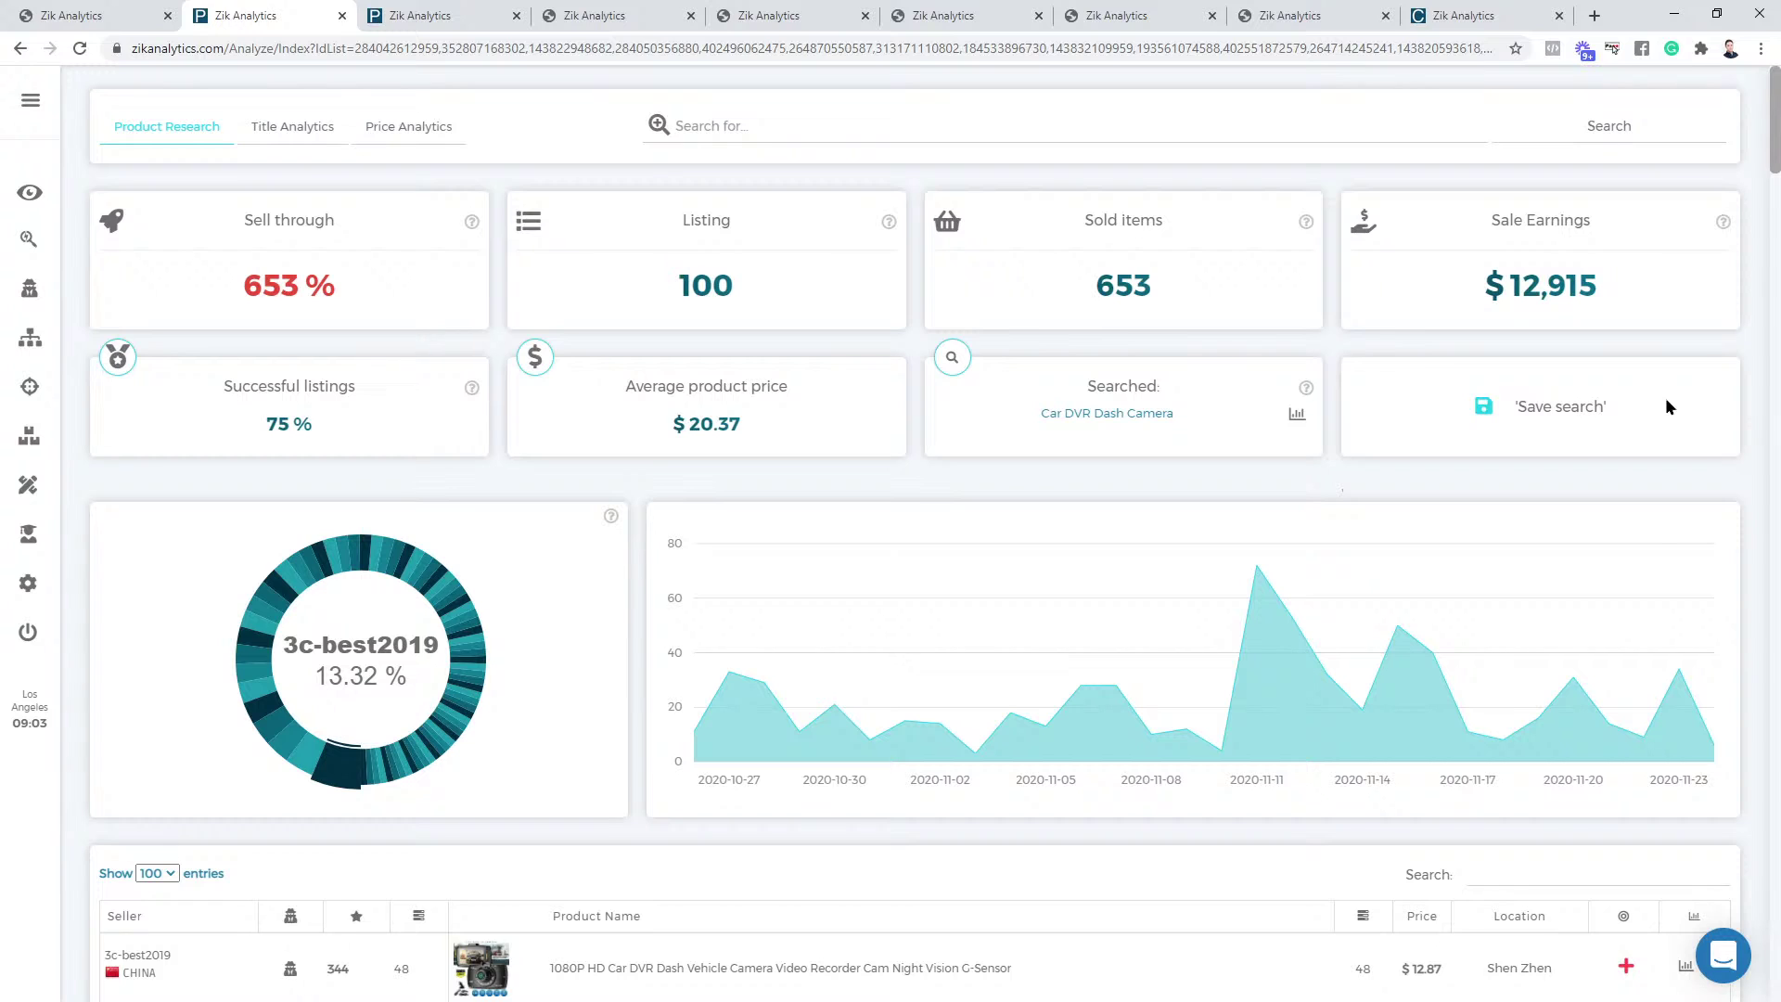
# Examine the sales trend and top sellers of the dash cameras shipped from China, and return to the Ali Growth Scanner results
pyautogui.scroll(-3, 1327, 377)
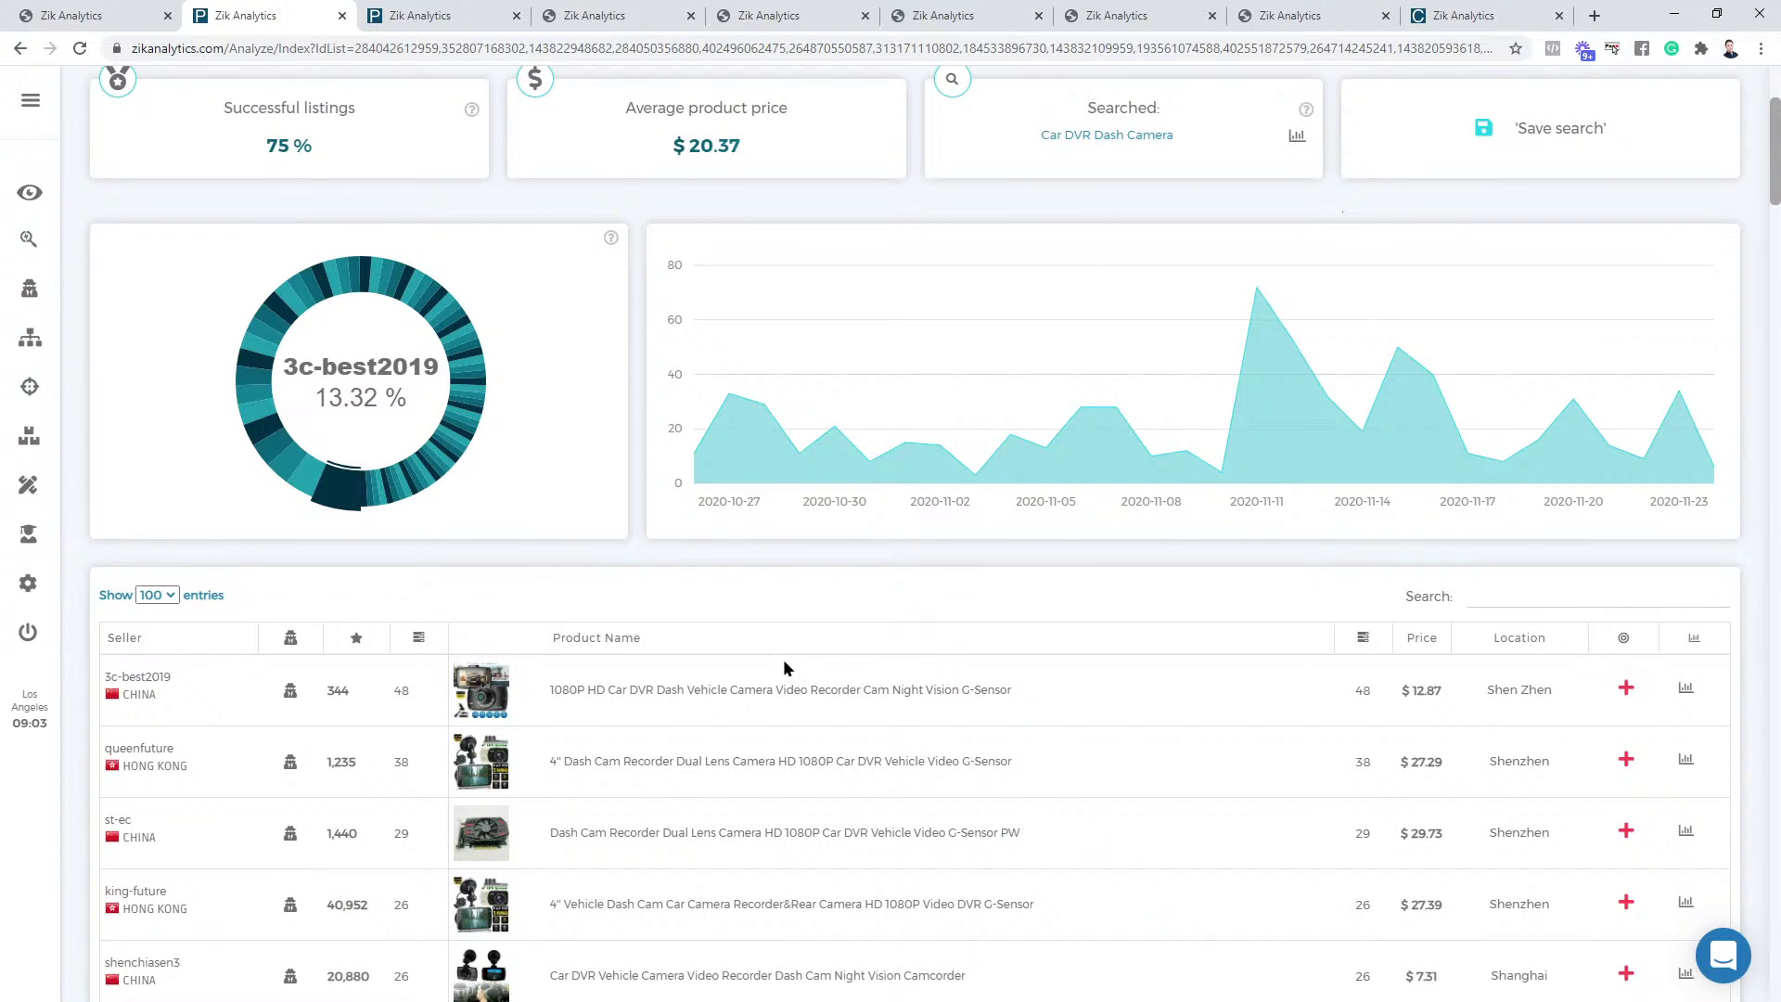
pyautogui.scroll(-2, 701, 660)
pyautogui.moveTo(493, 715)
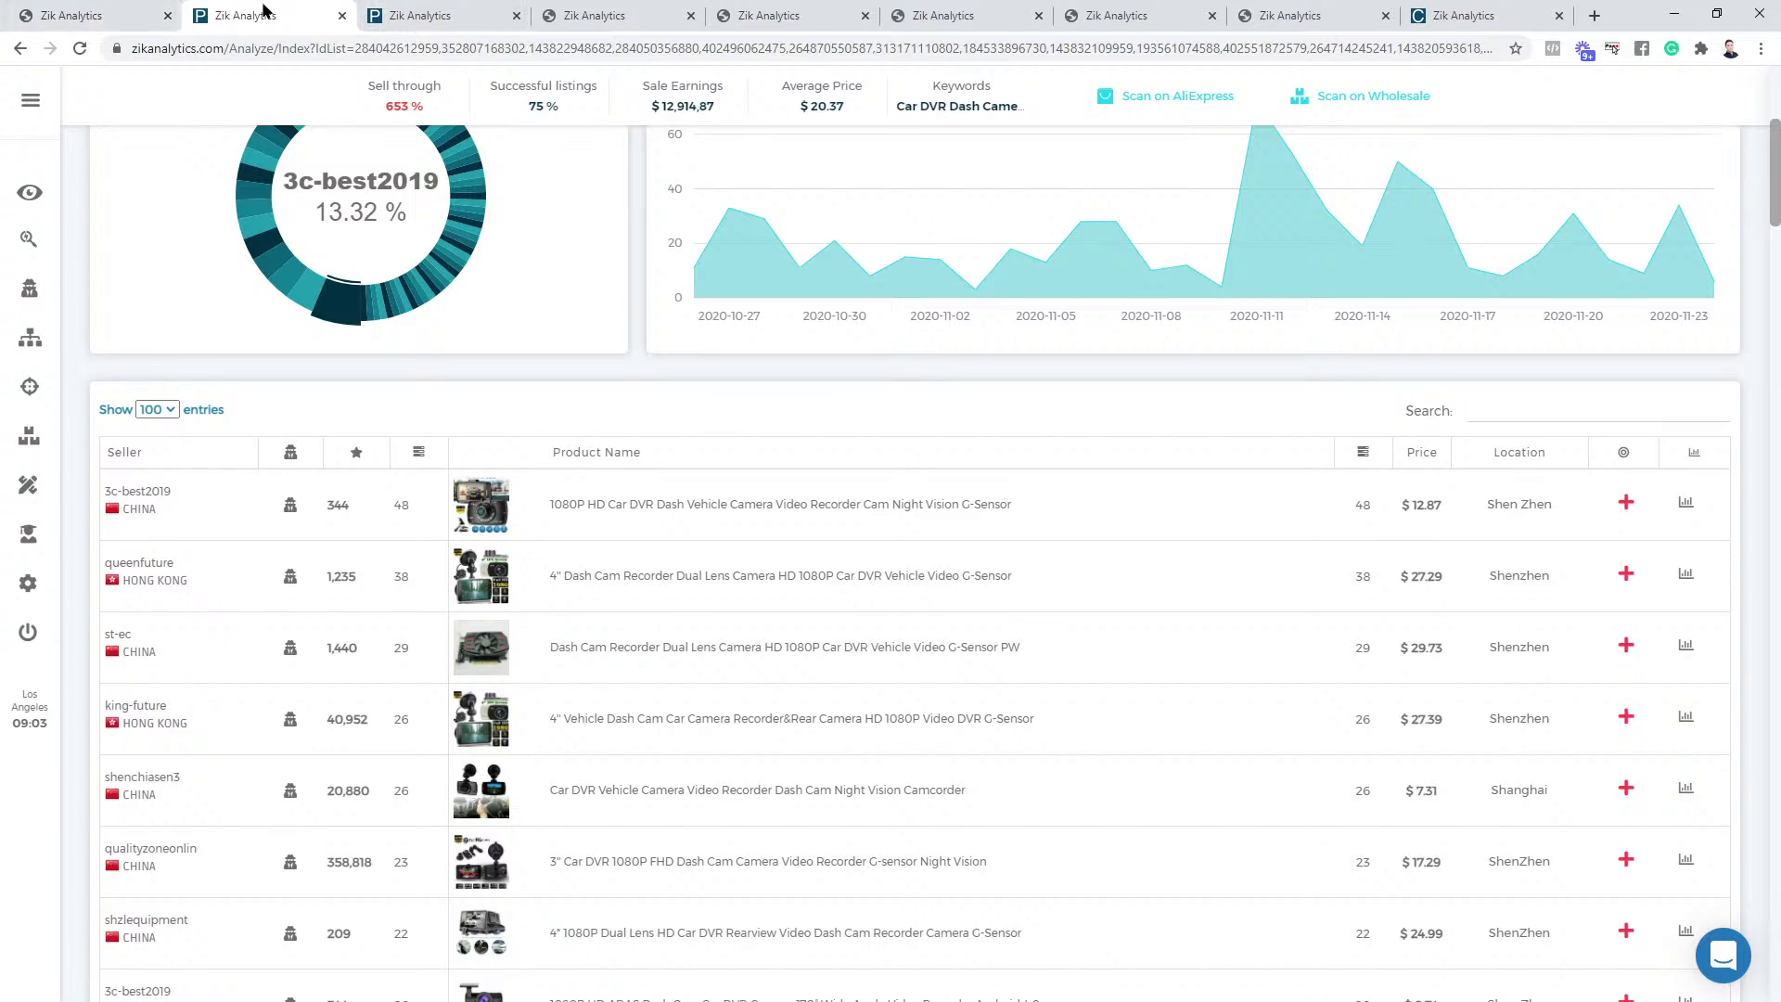
pyautogui.scroll(5, 536, 326)
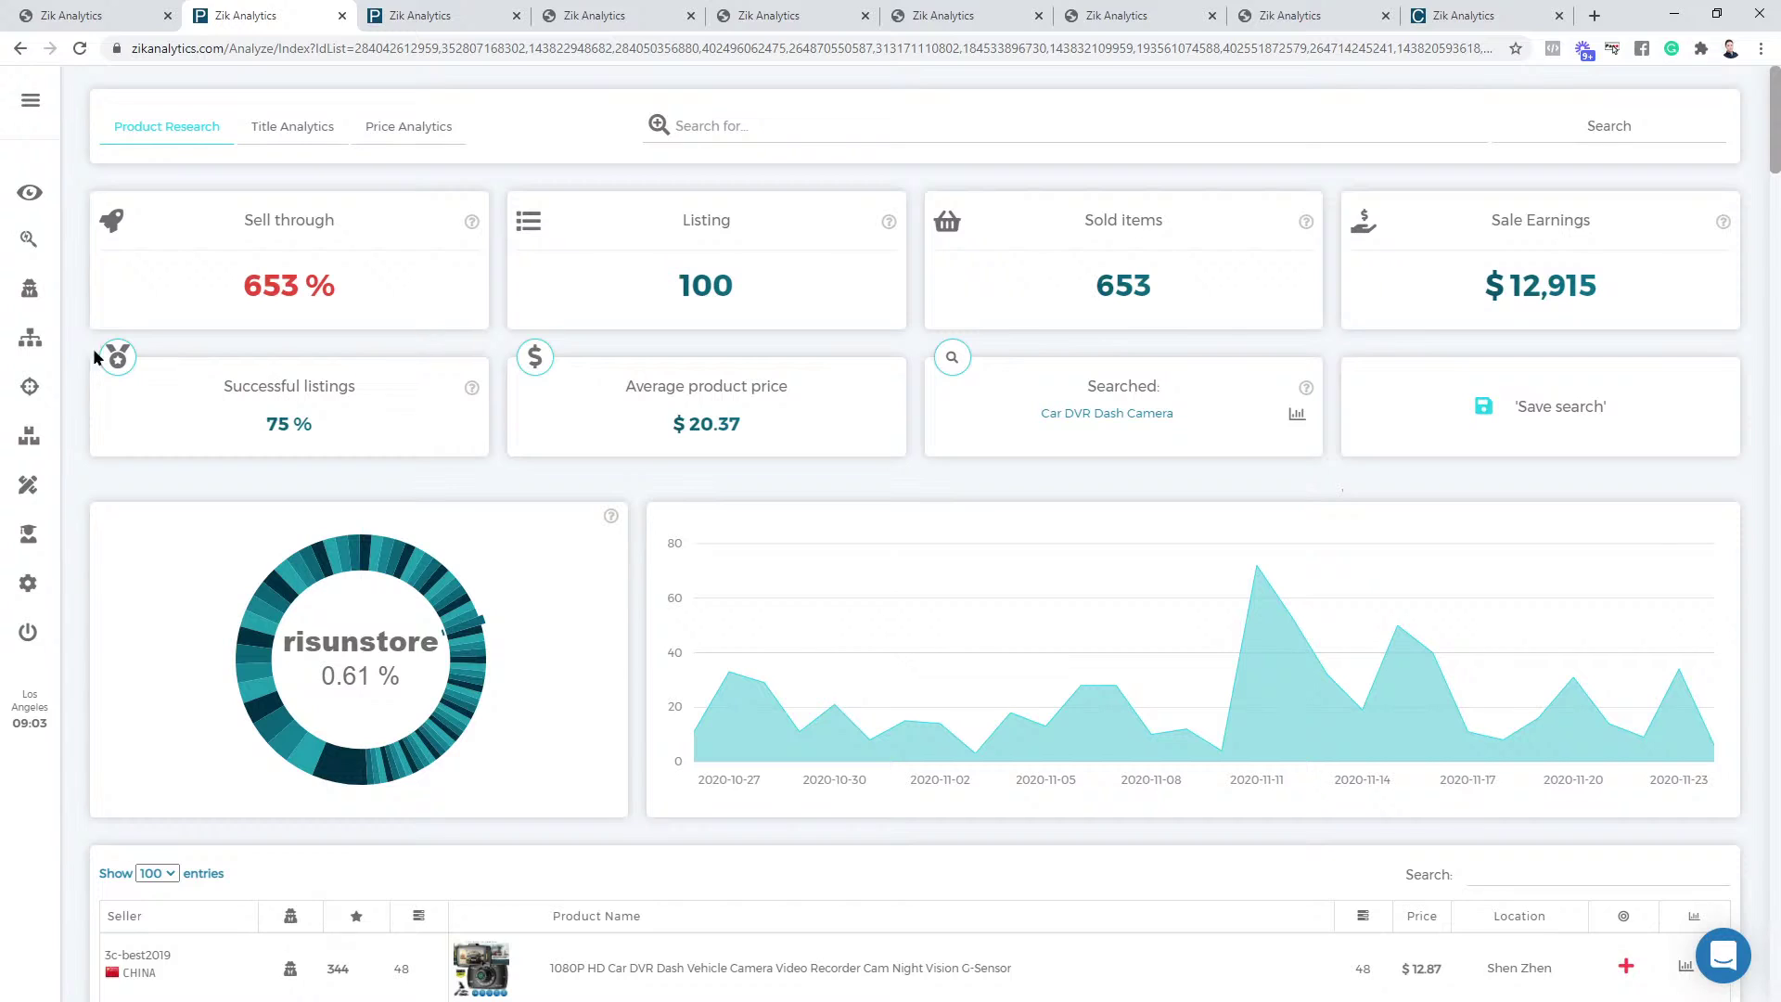
pyautogui.click(79, 15)
pyautogui.scroll(5, 862, 362)
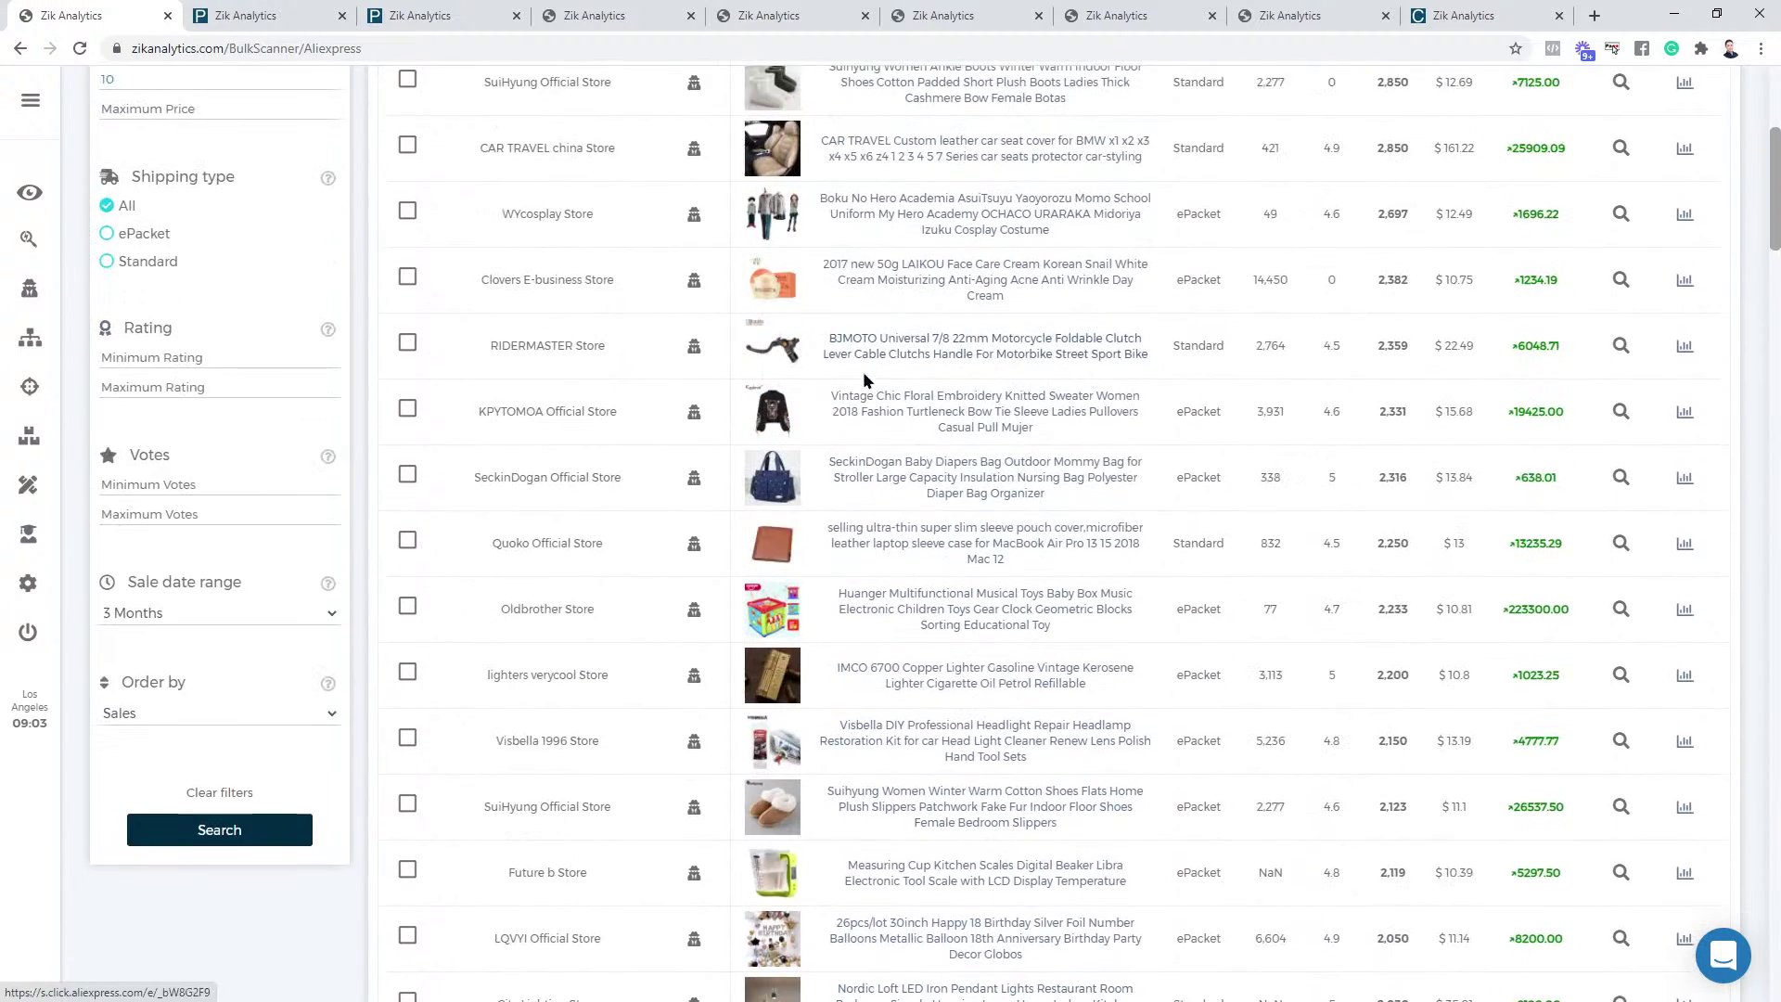
pyautogui.scroll(5, 863, 371)
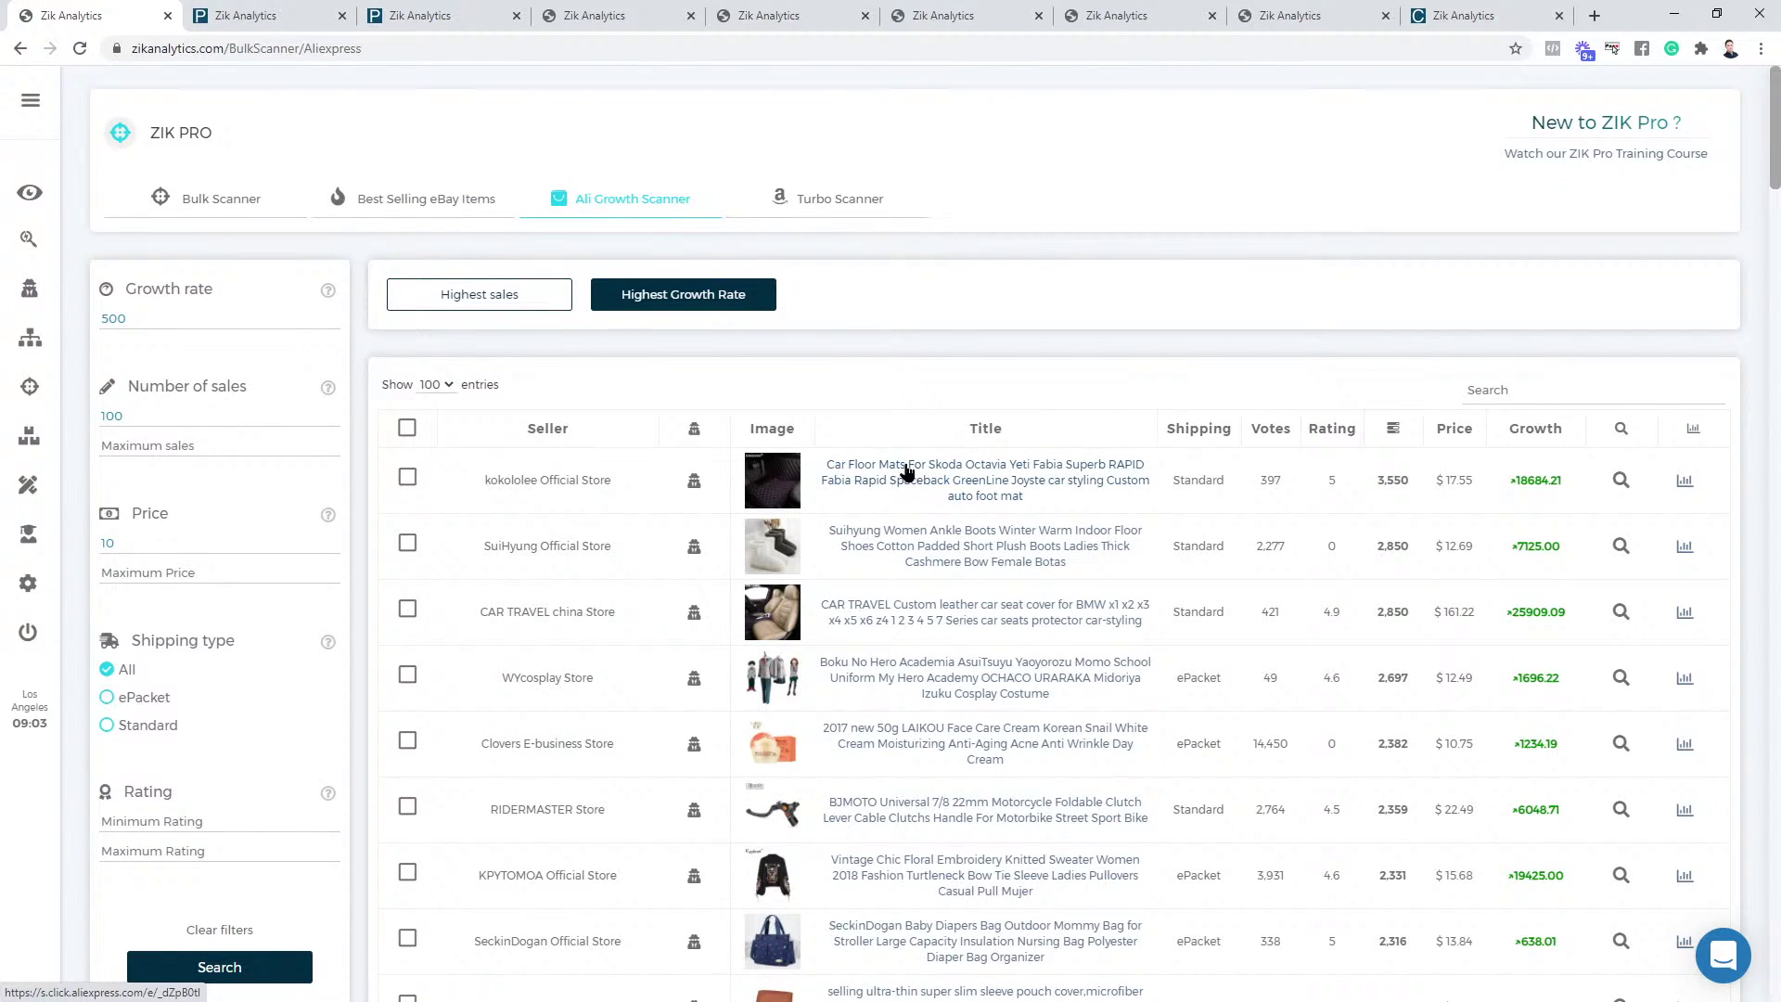
# Search product research for "car floor mat" with China as shipping location and analyze all results with ZIK Selection
pyautogui.click(30, 238)
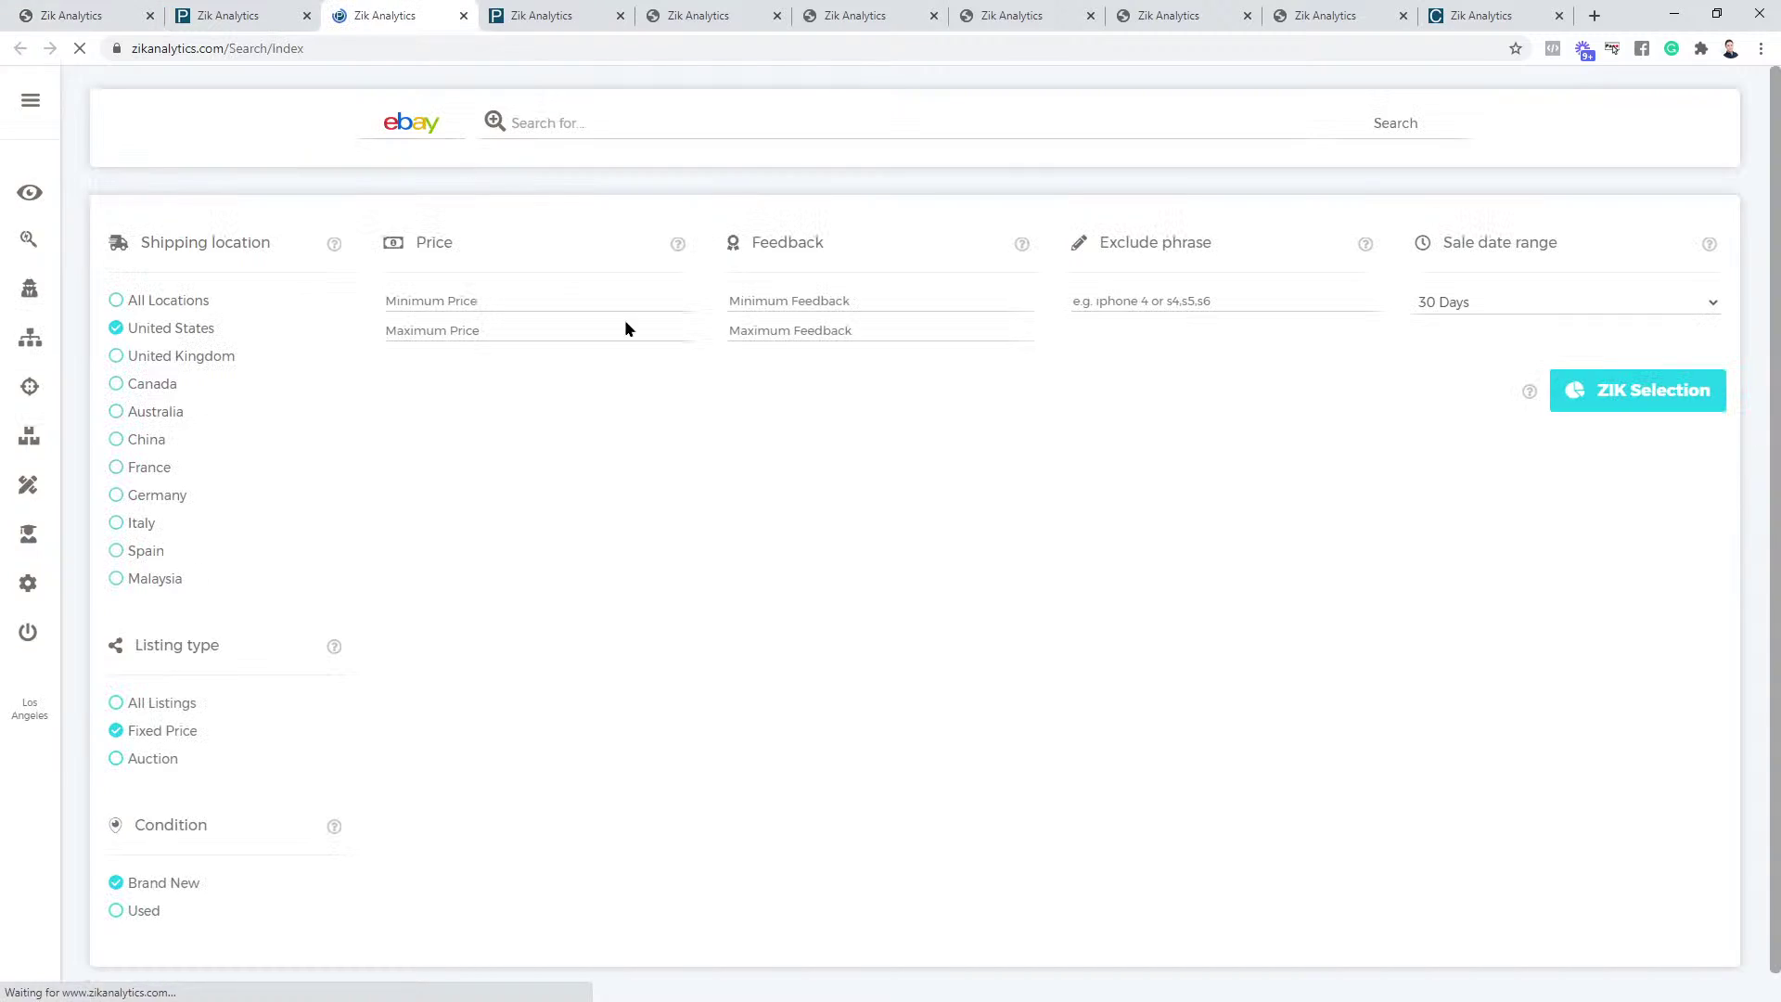
pyautogui.click(628, 123)
pyautogui.write('c')
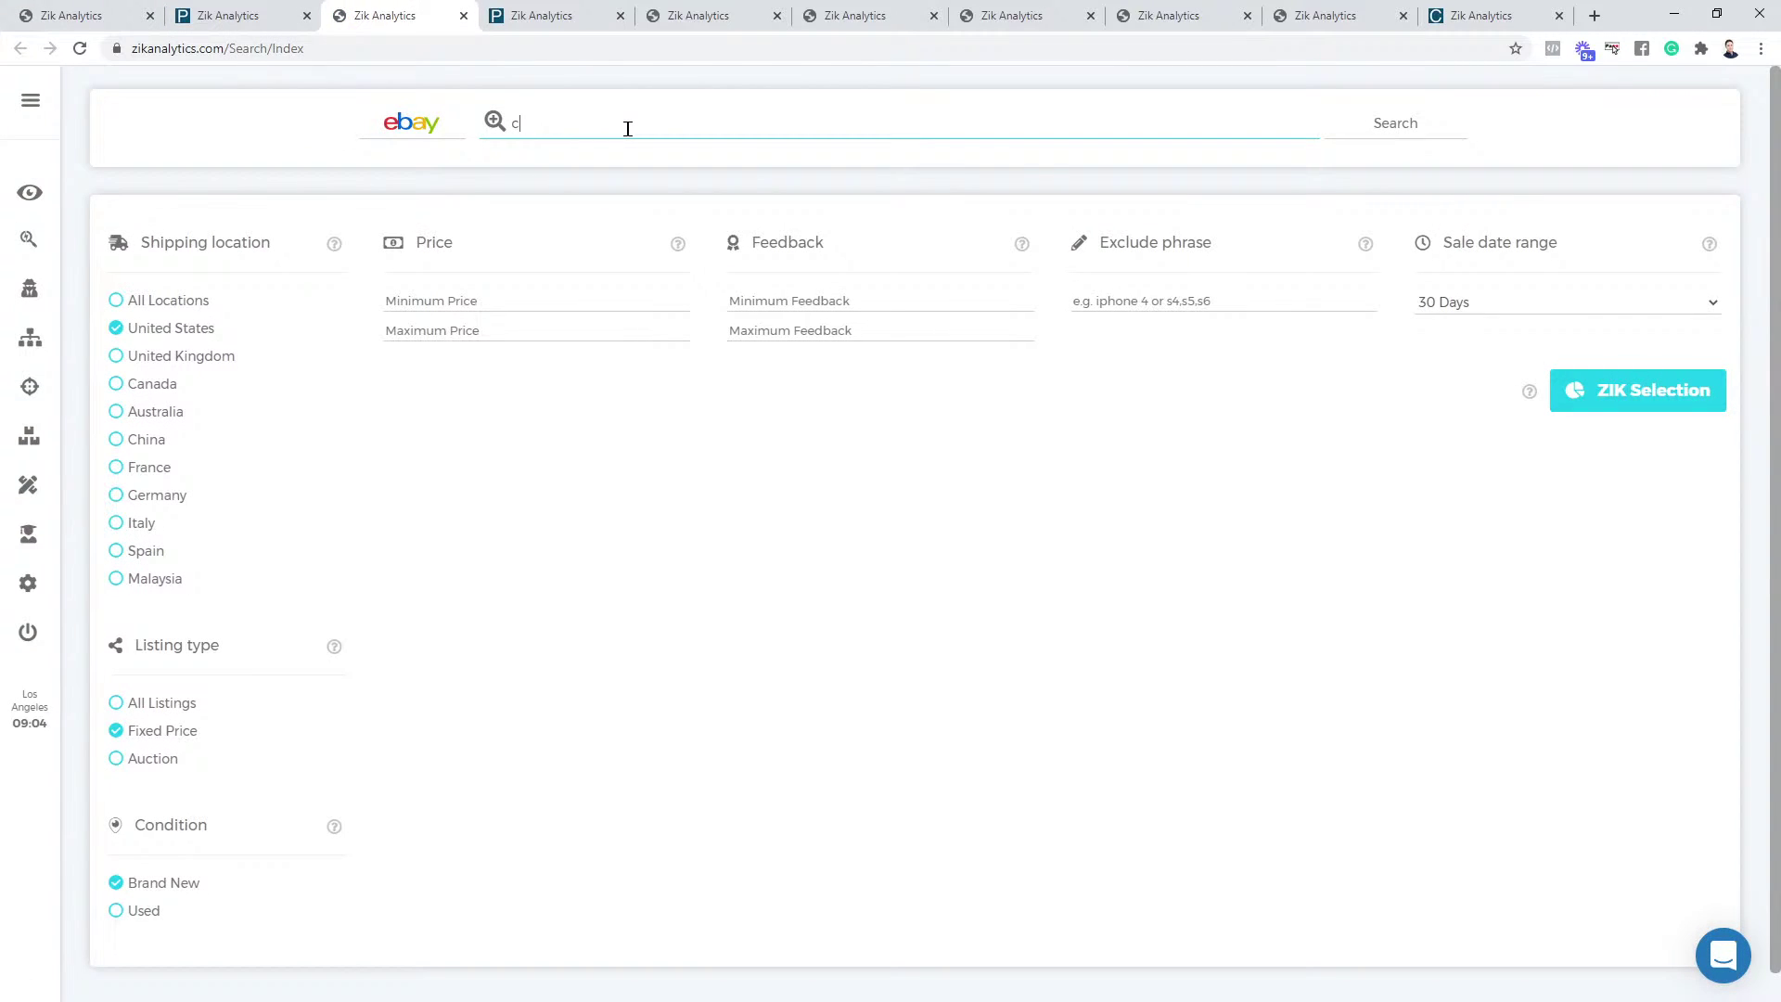
pyautogui.write('ar floor mat')
pyautogui.click(148, 439)
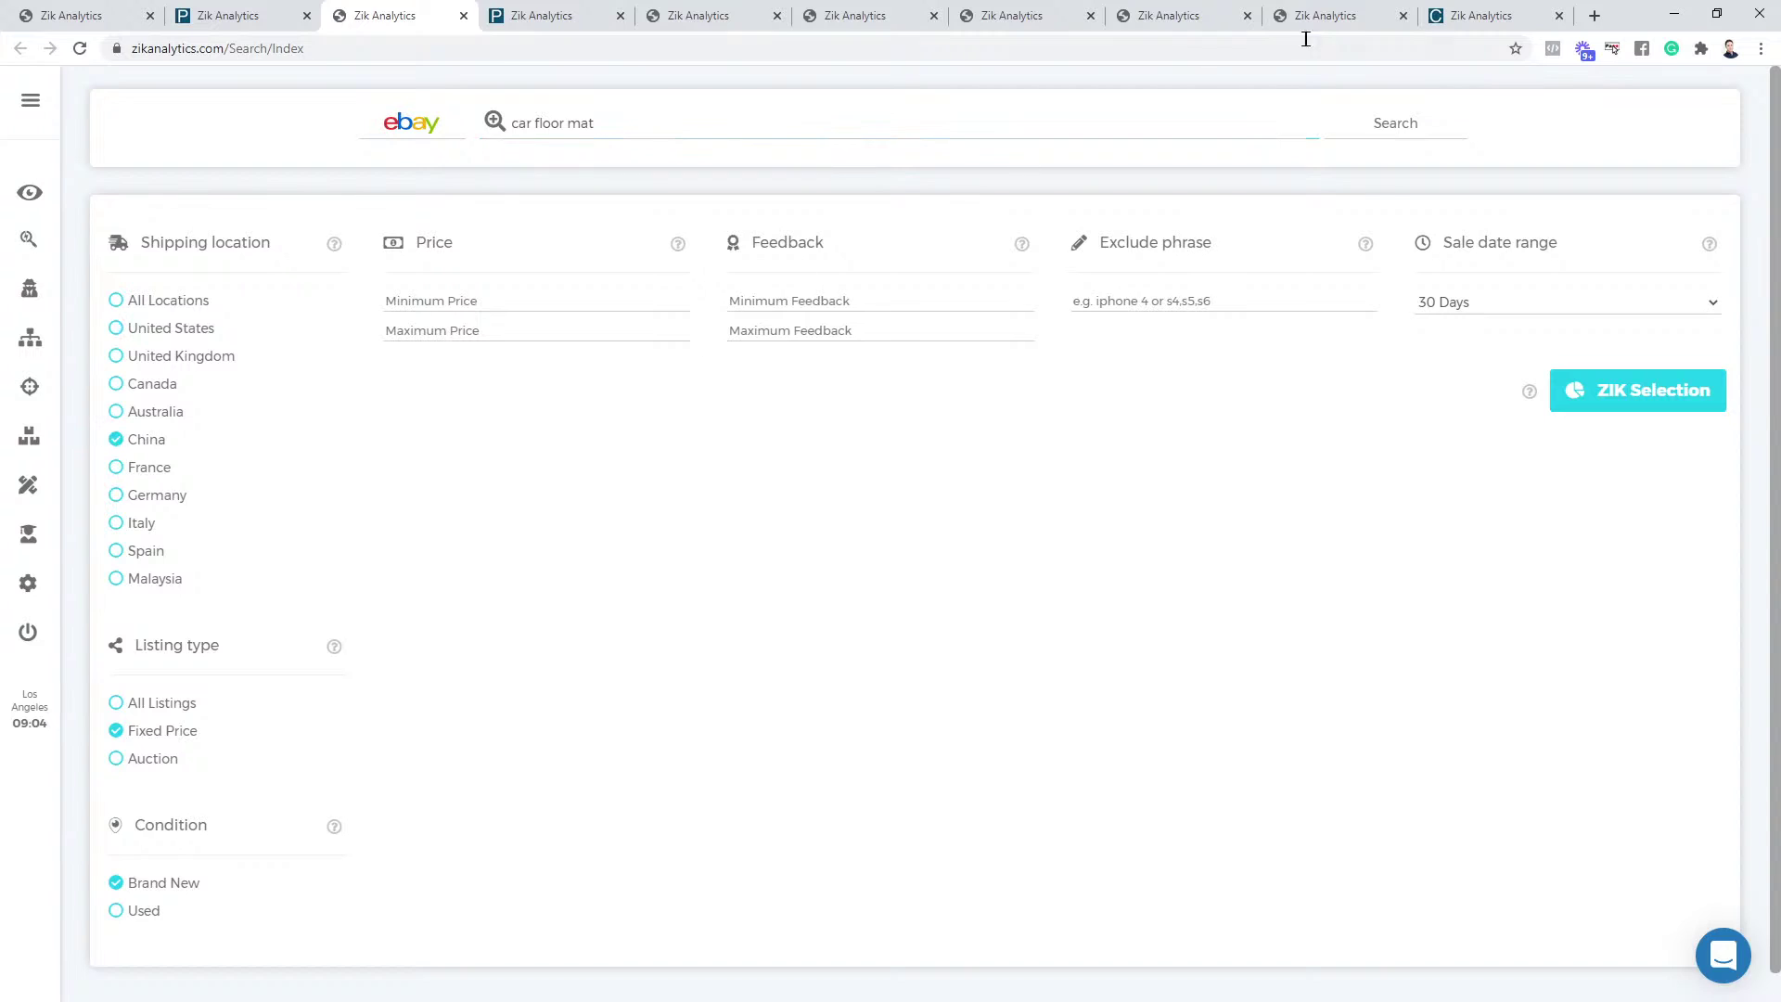
pyautogui.click(1410, 122)
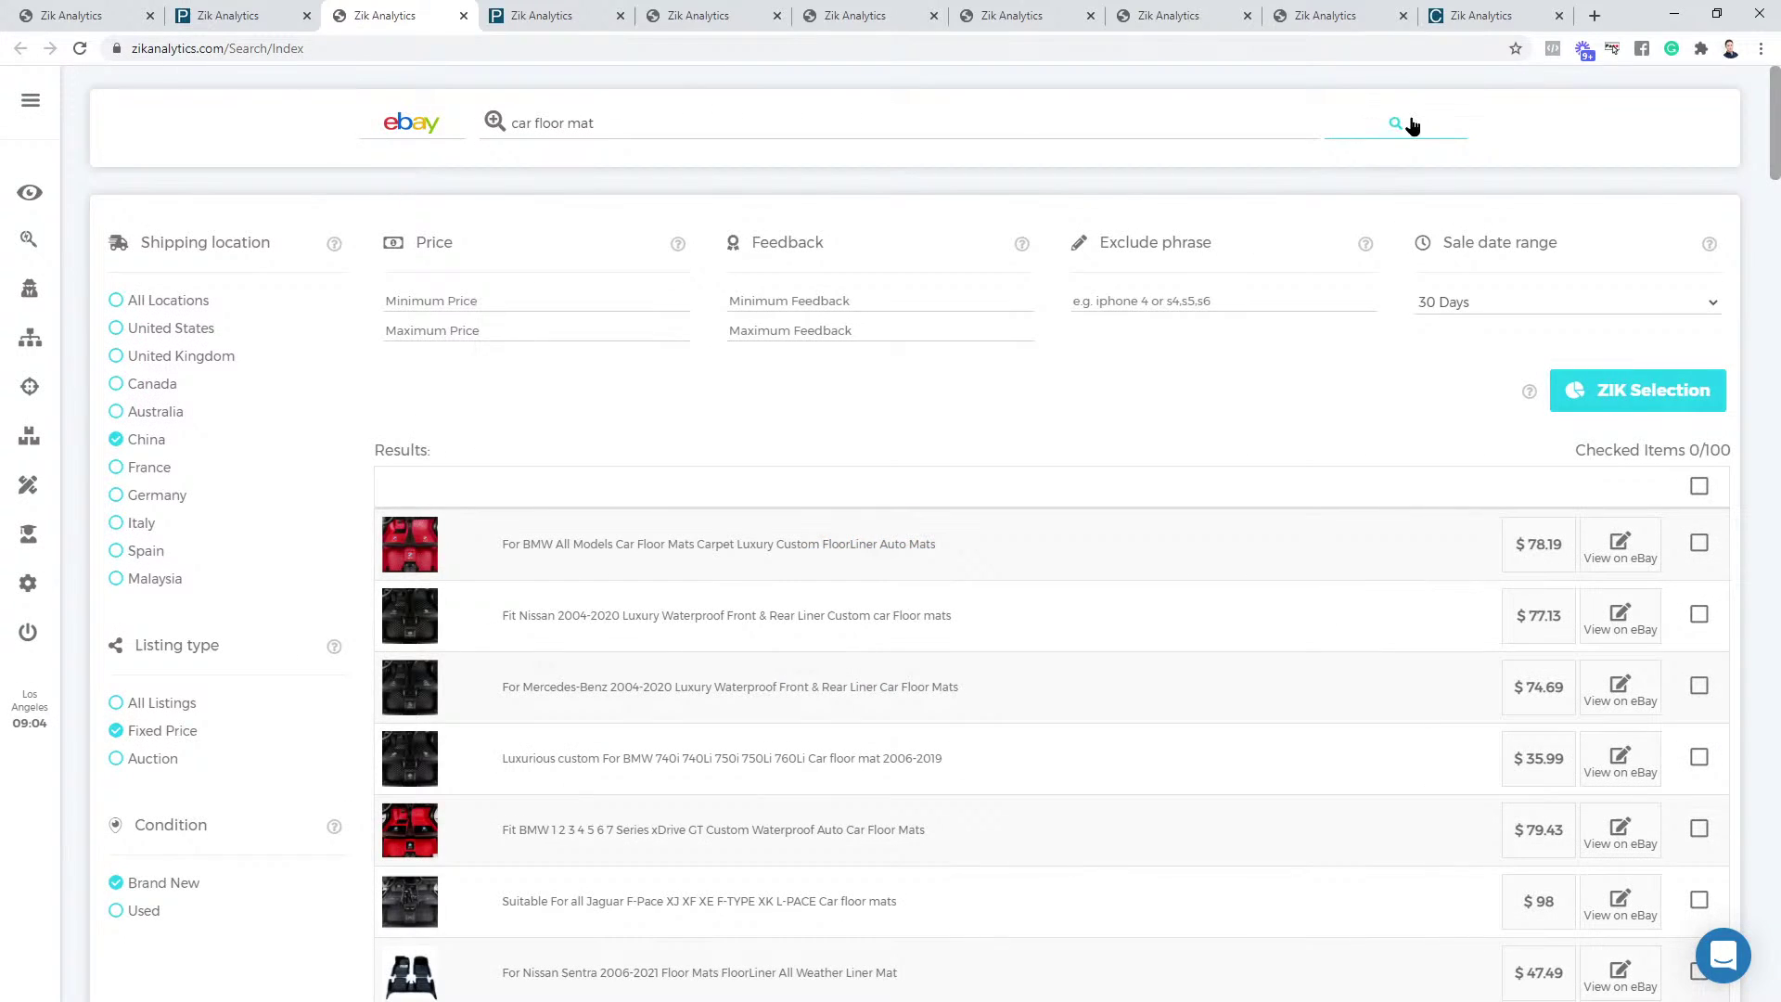
pyautogui.click(1698, 487)
pyautogui.click(1683, 405)
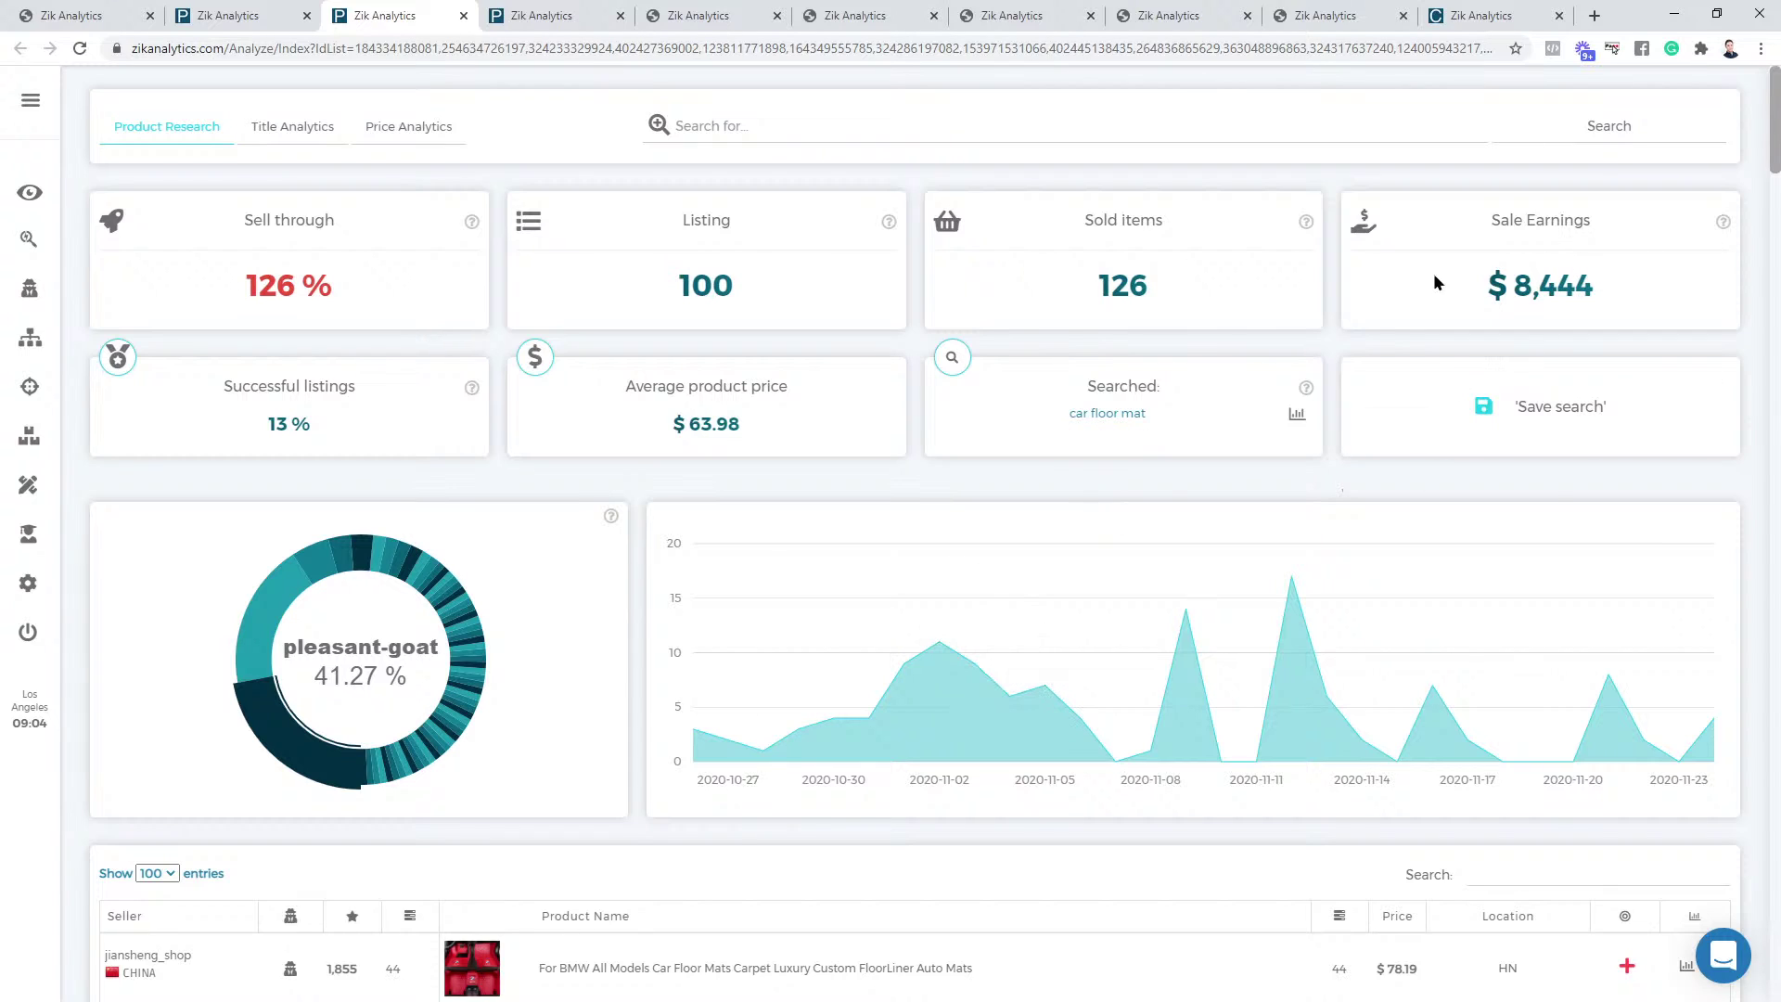
# Review the floor mats' sale earnings, successful listings and best-selling items, and return to the Ali Growth Scanner results
pyautogui.moveTo(1435, 276); pyautogui.dragTo(1744, 287)
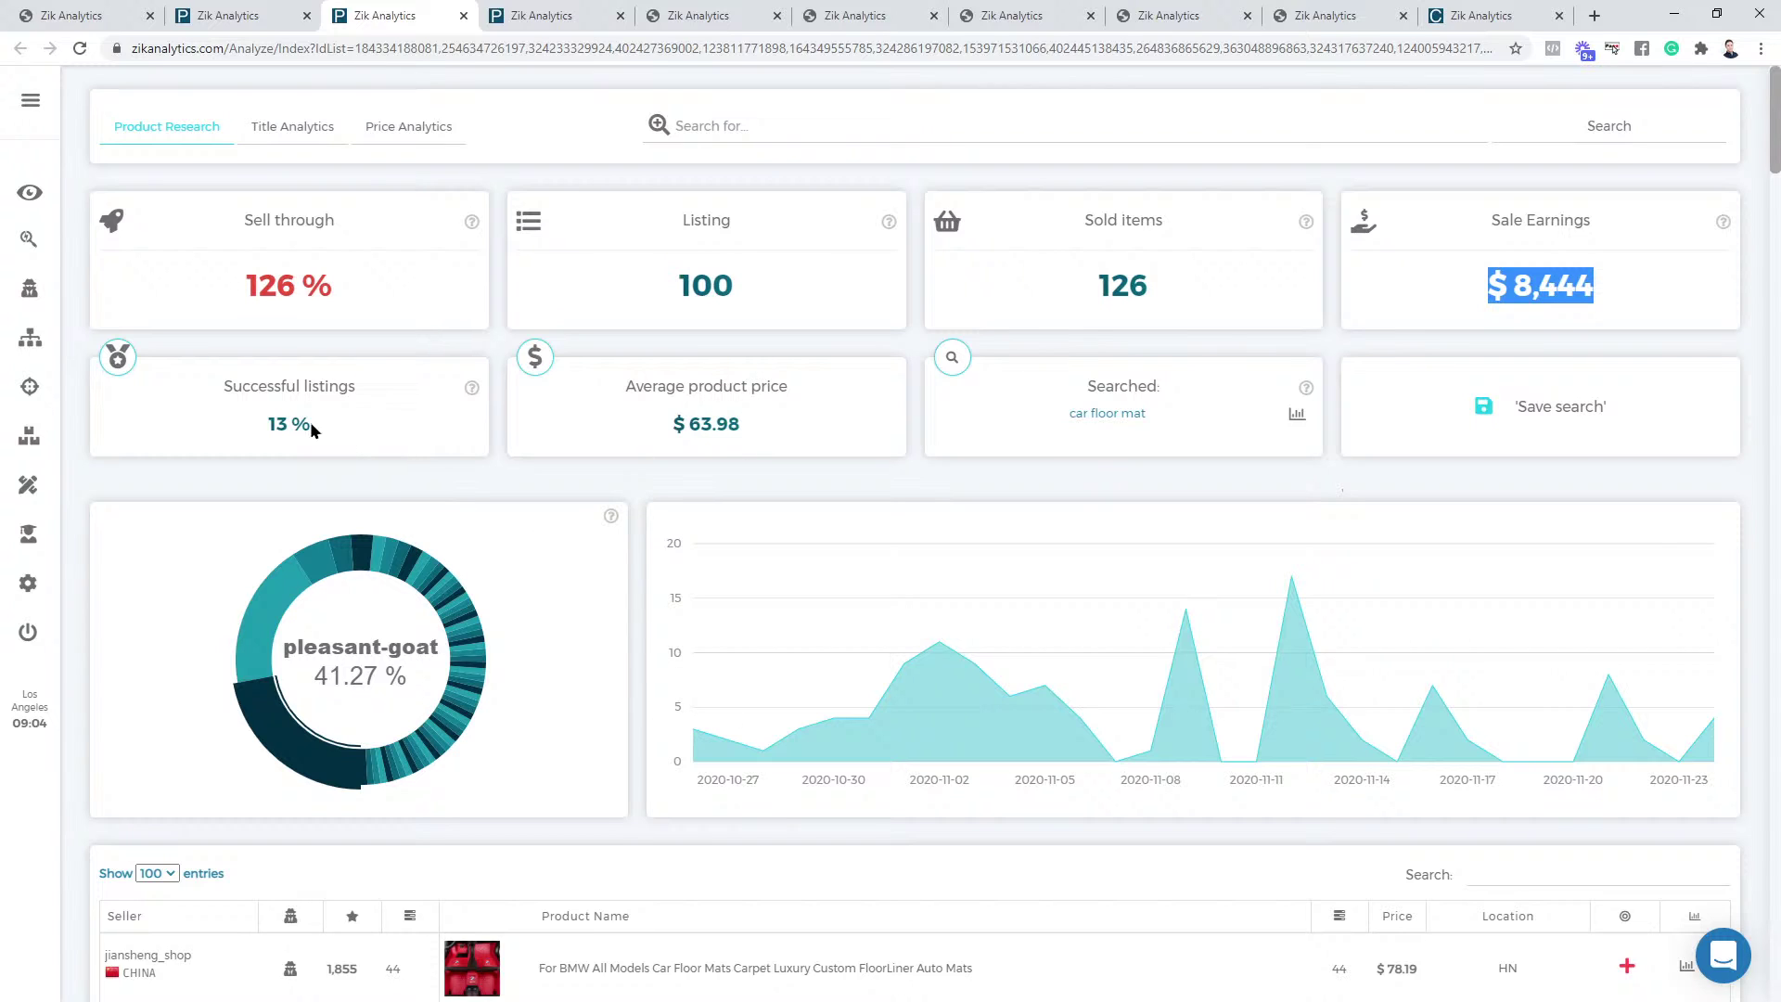
pyautogui.moveTo(223, 399); pyautogui.dragTo(325, 429)
pyautogui.scroll(-1, 321, 577)
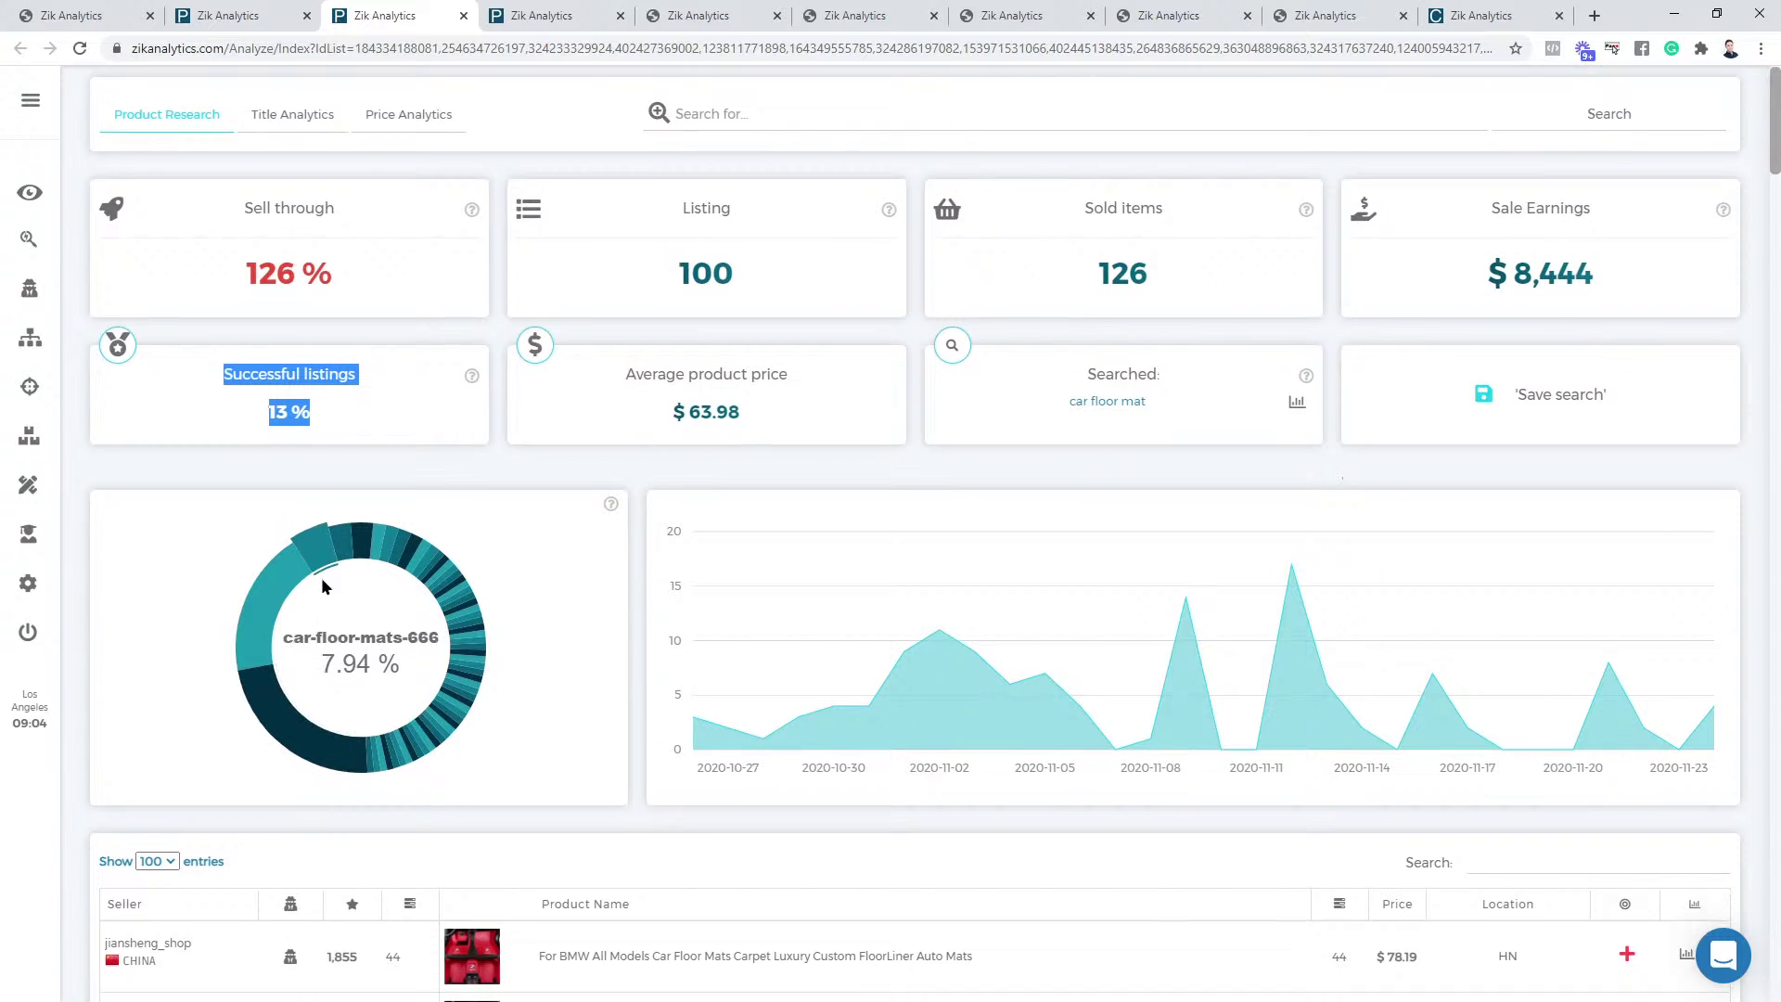
pyautogui.scroll(-3, 250, 594)
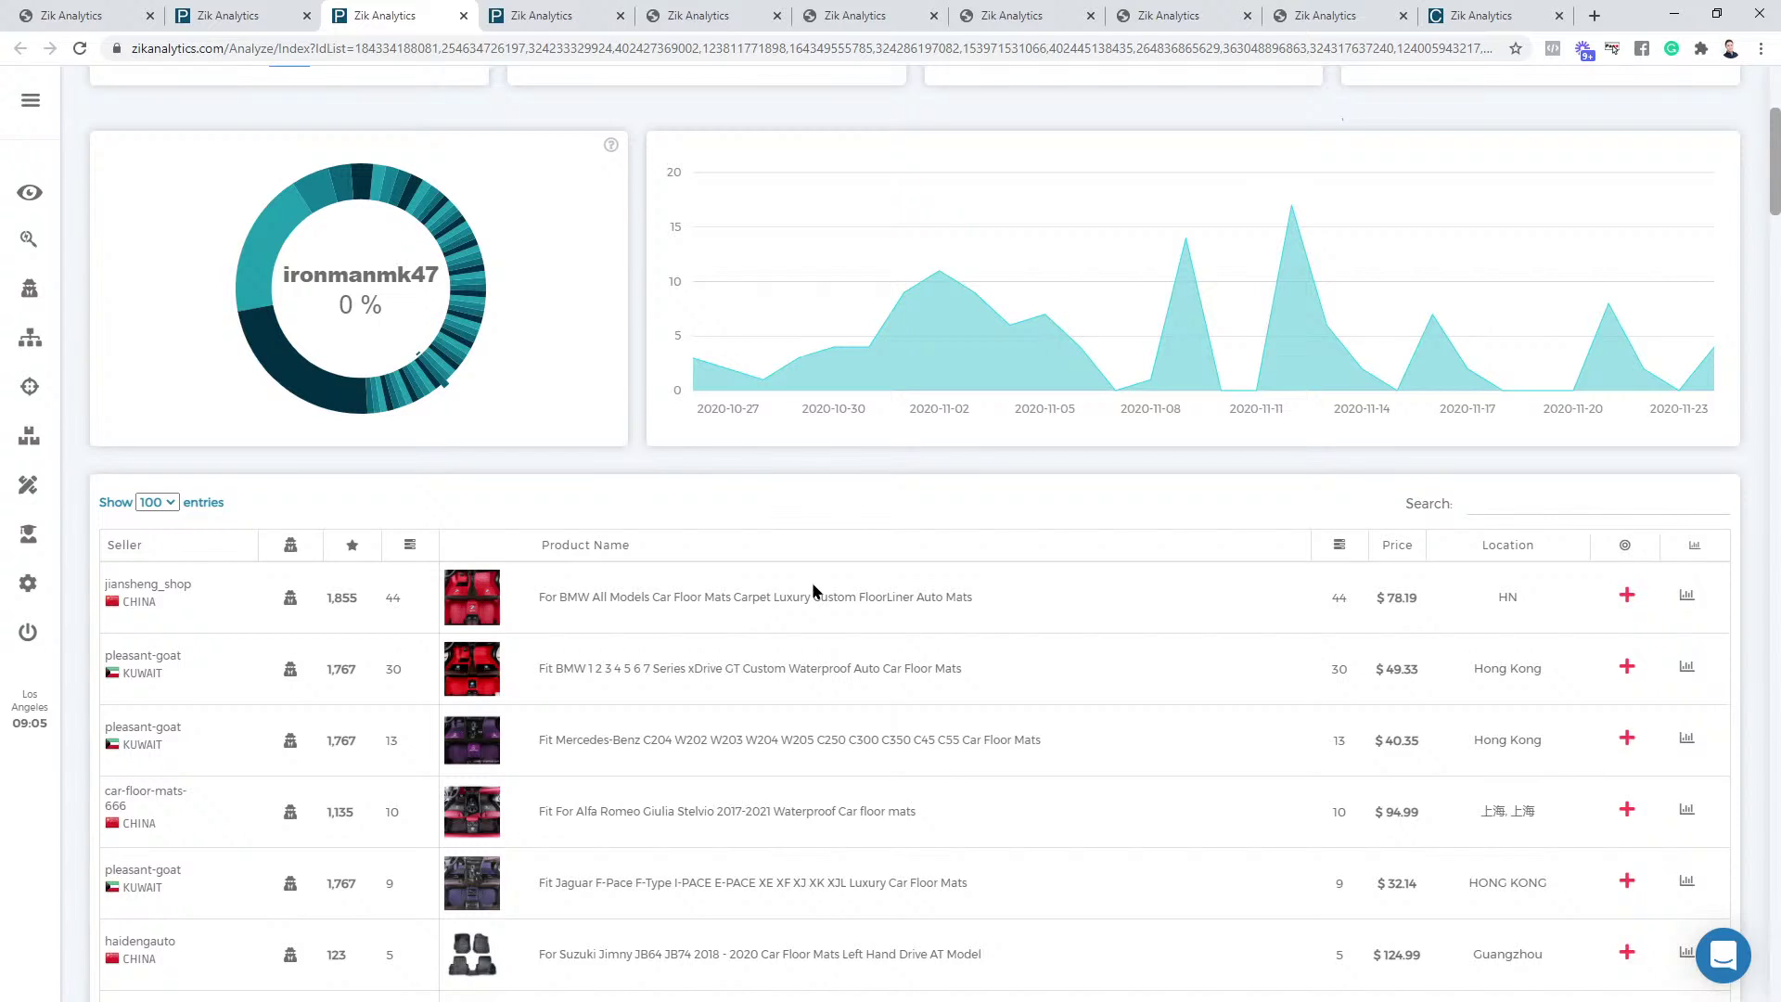
pyautogui.click(72, 16)
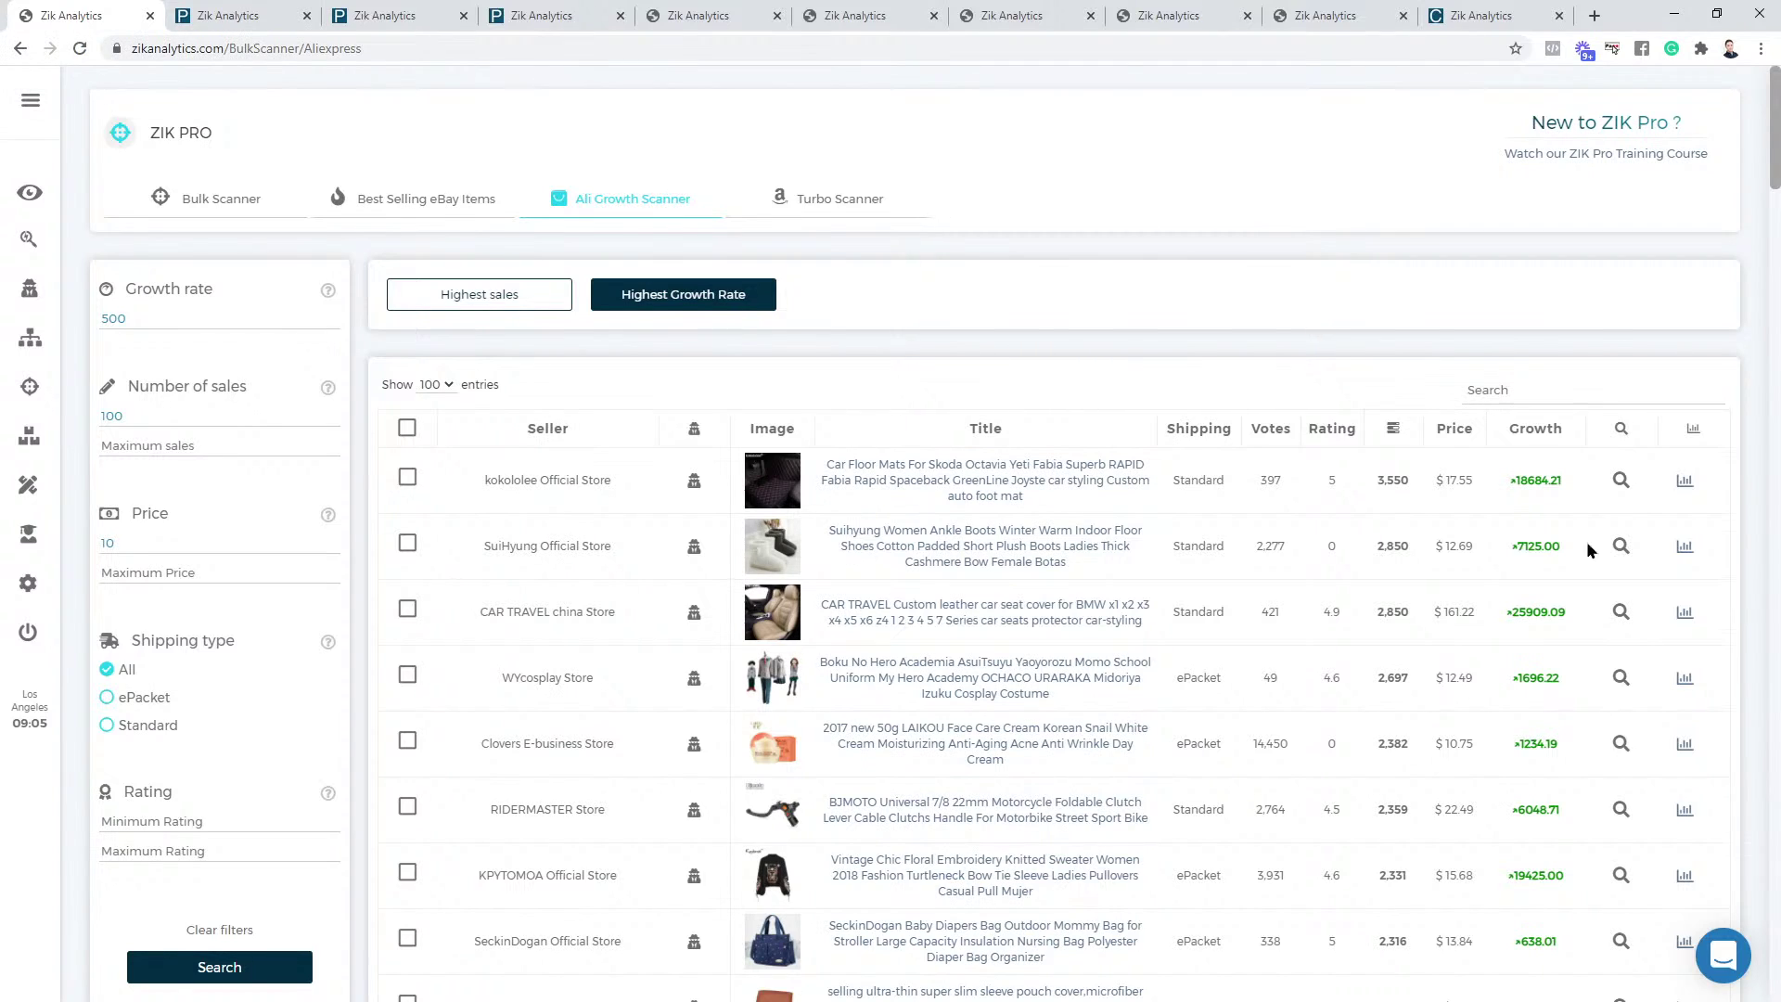
pyautogui.click(1612, 48)
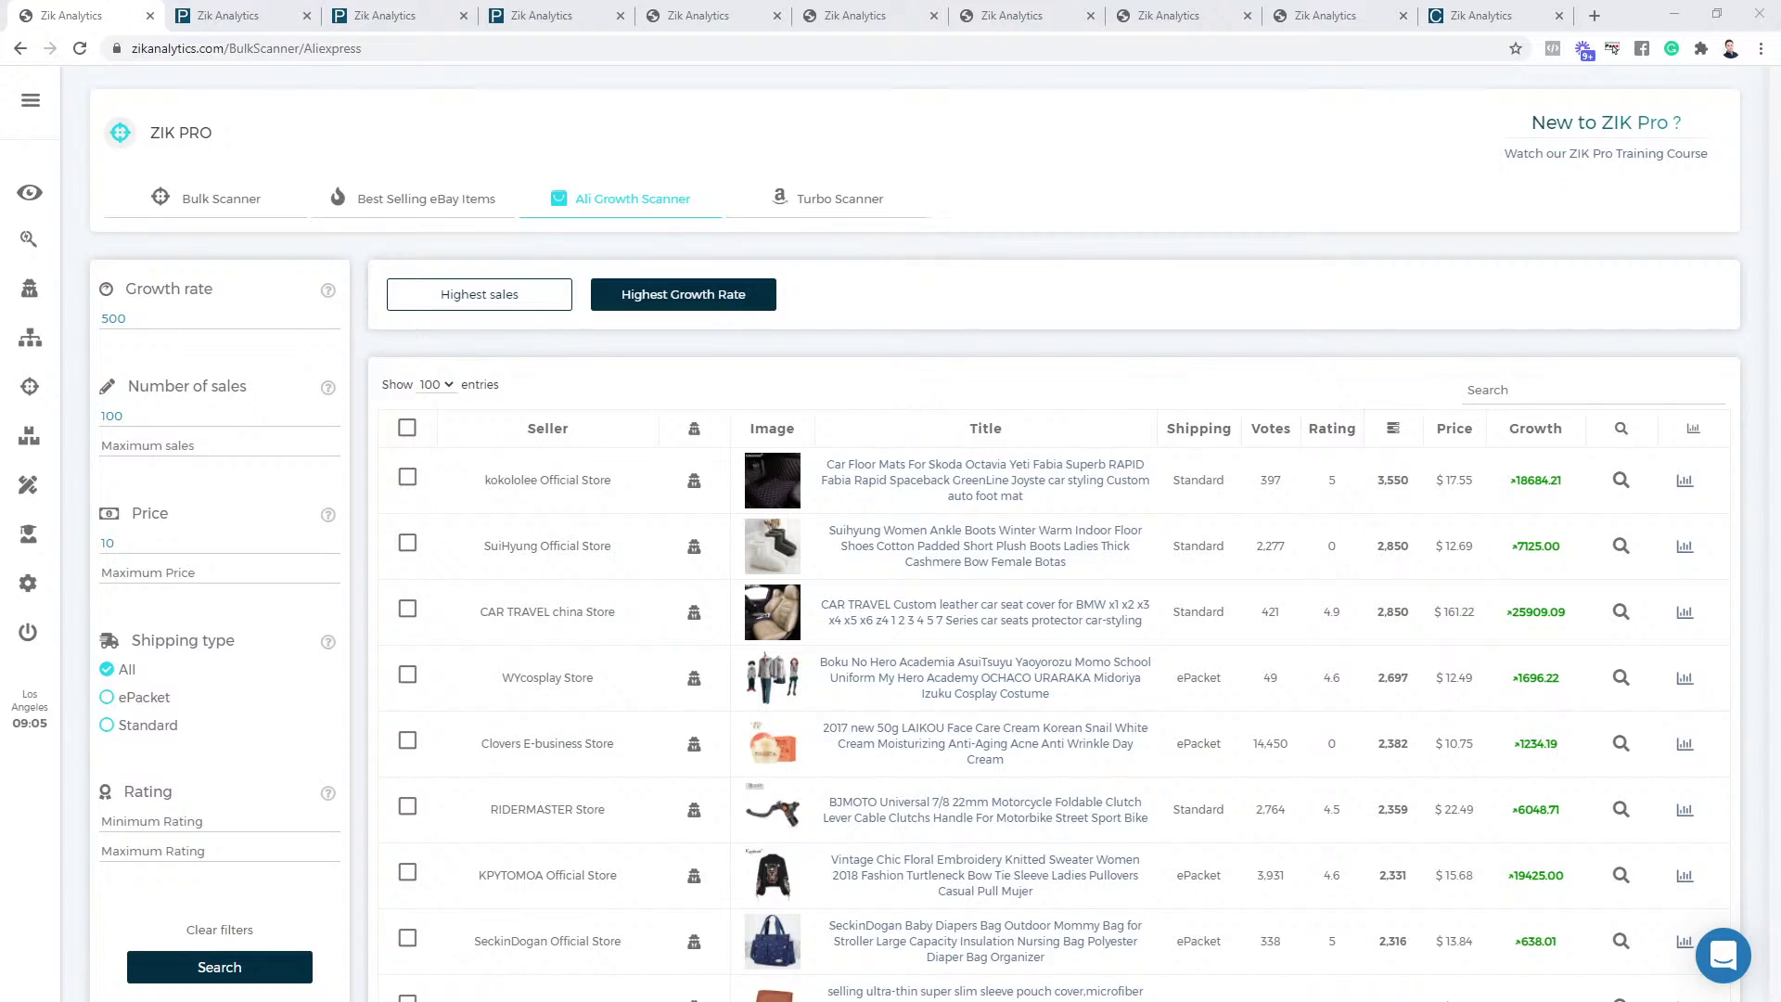